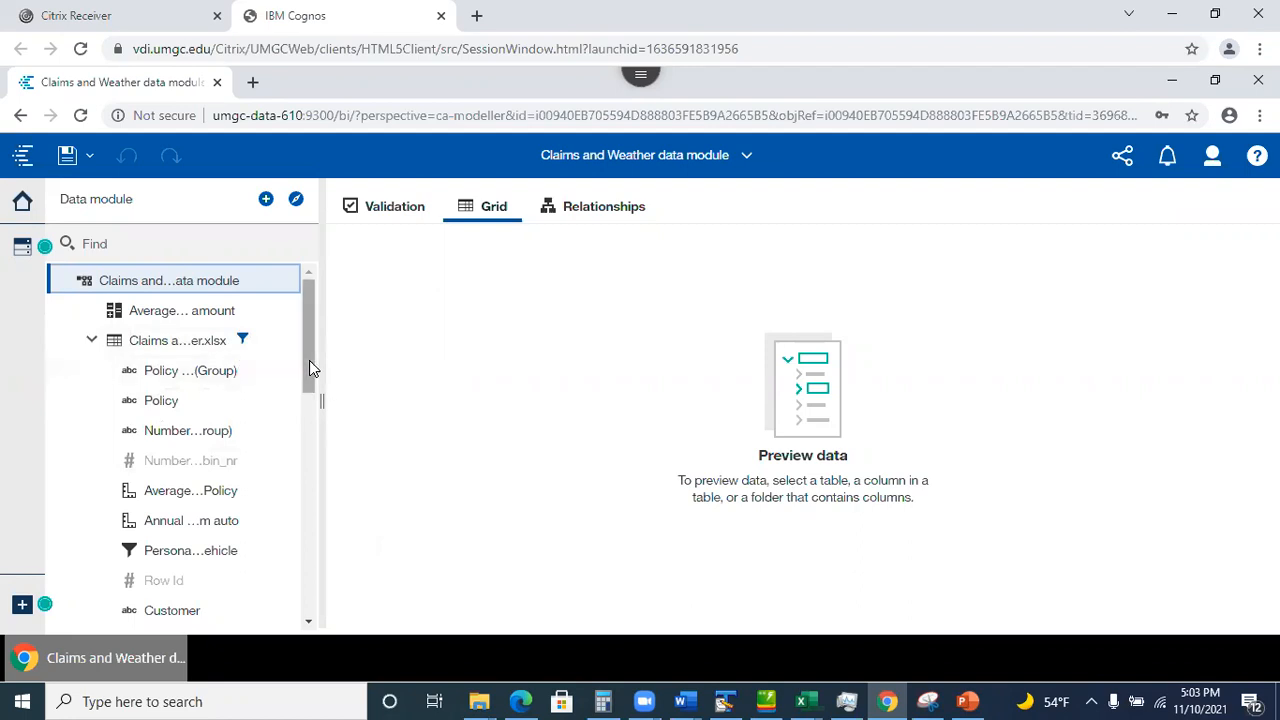
Preview Total Claim Amount and open its Properties, showing a measure aggregated by Average.
{"action": "left_click_drag", "start_coordinate": [309, 362], "coordinate": [335, 598]}
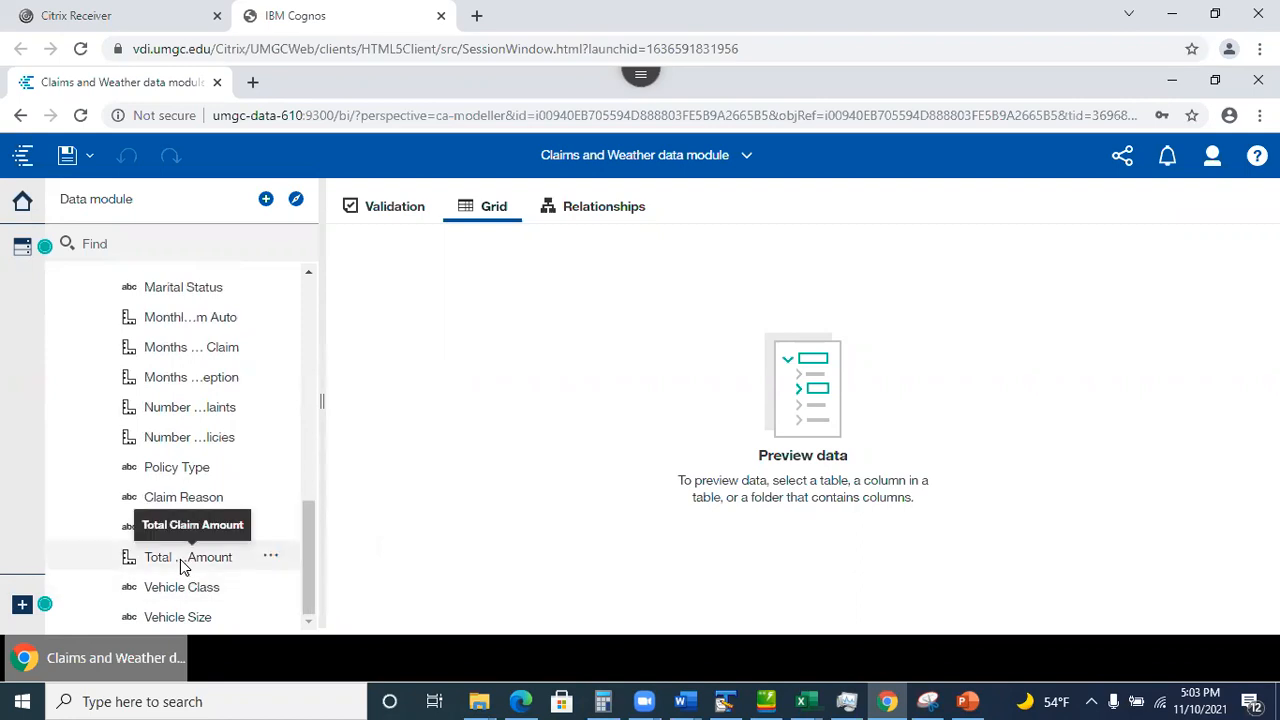
{"action": "left_click", "coordinate": [273, 565]}
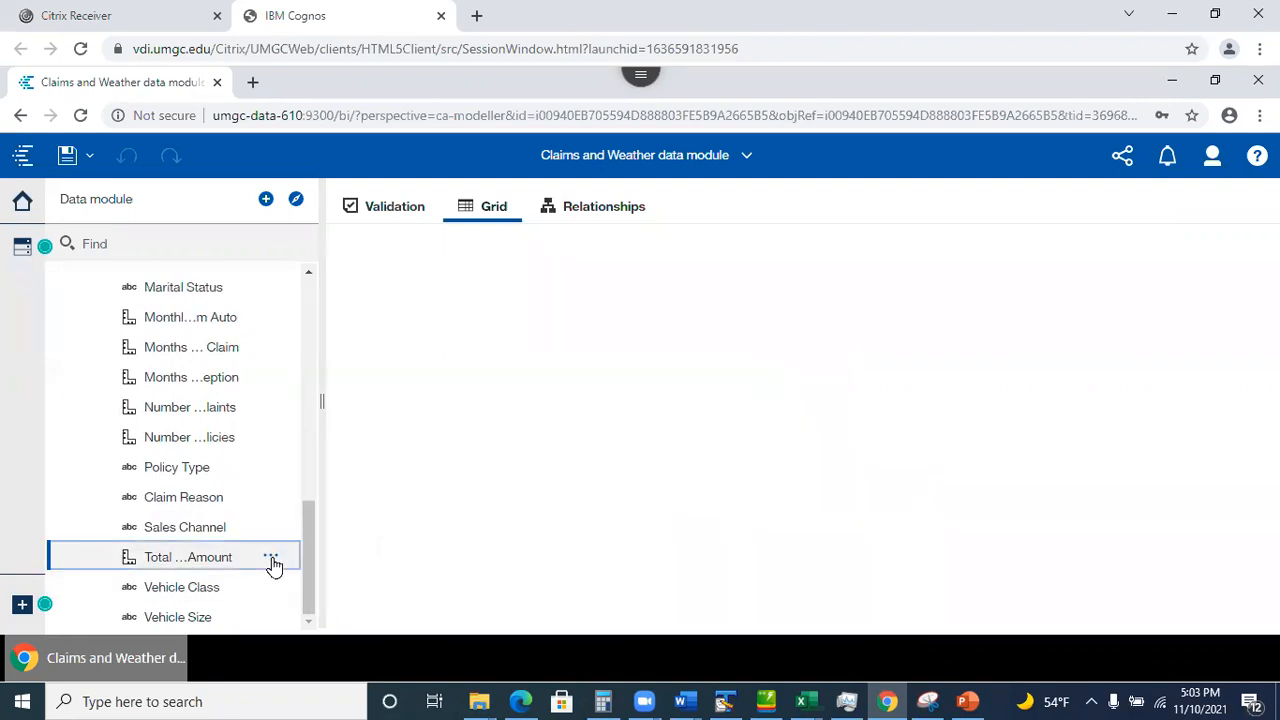
{"action": "left_click", "coordinate": [271, 558]}
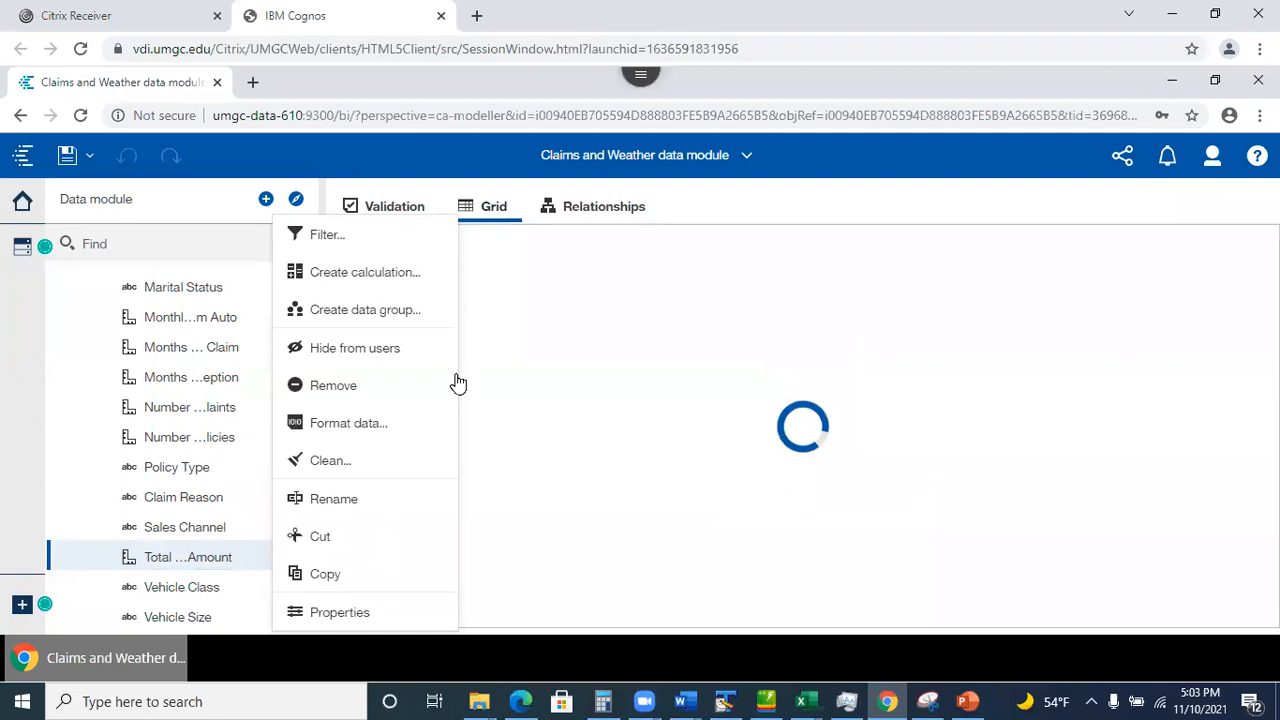
{"action": "left_click", "coordinate": [352, 614]}
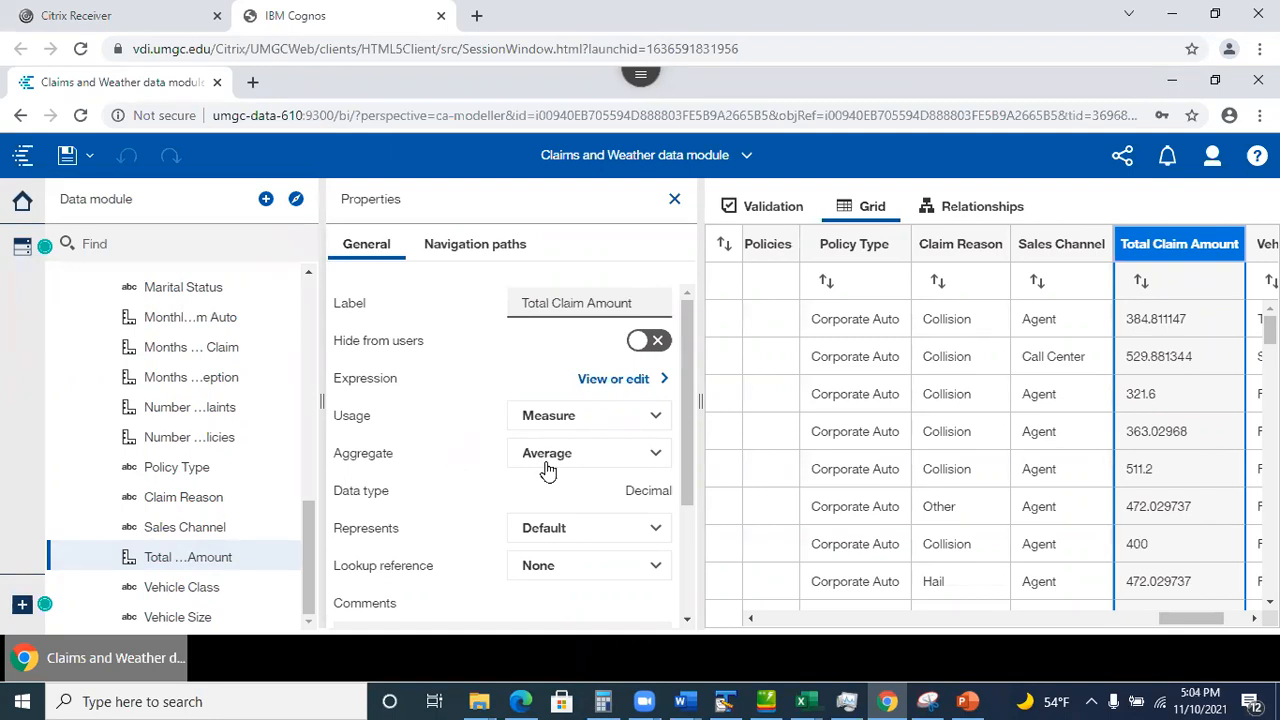
Close the properties panel and scroll the Claims grid through its State, Claim Amount and Coverage columns.
{"action": "left_click", "coordinate": [674, 199]}
{"action": "left_click_drag", "start_coordinate": [304, 517], "coordinate": [312, 258]}
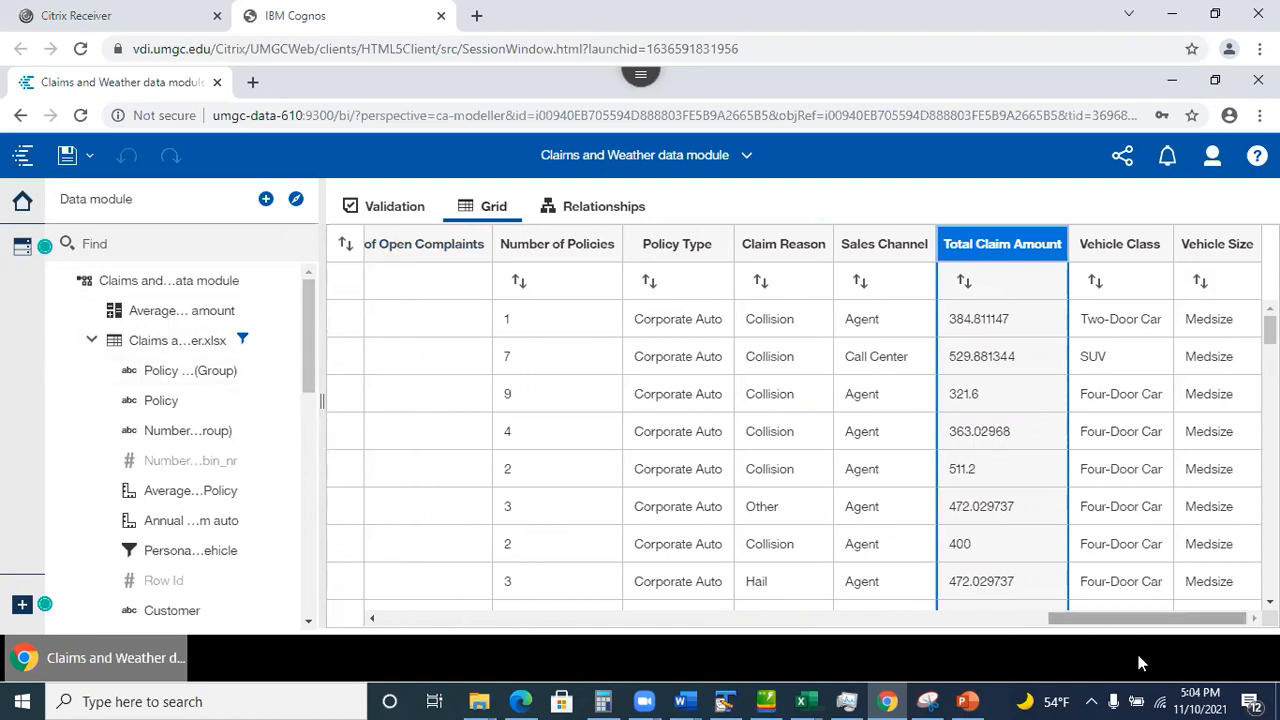
{"action": "left_click_drag", "start_coordinate": [1131, 621], "coordinate": [589, 639]}
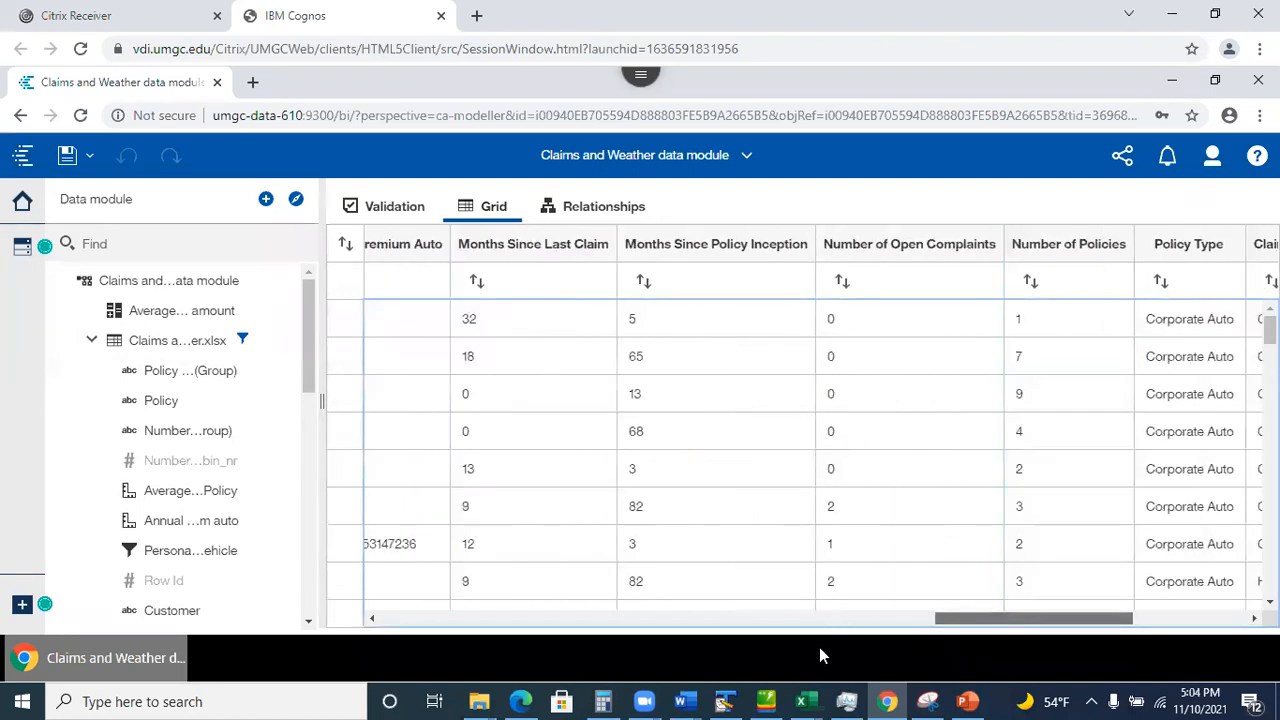
{"action": "left_click_drag", "start_coordinate": [930, 649], "coordinate": [565, 637]}
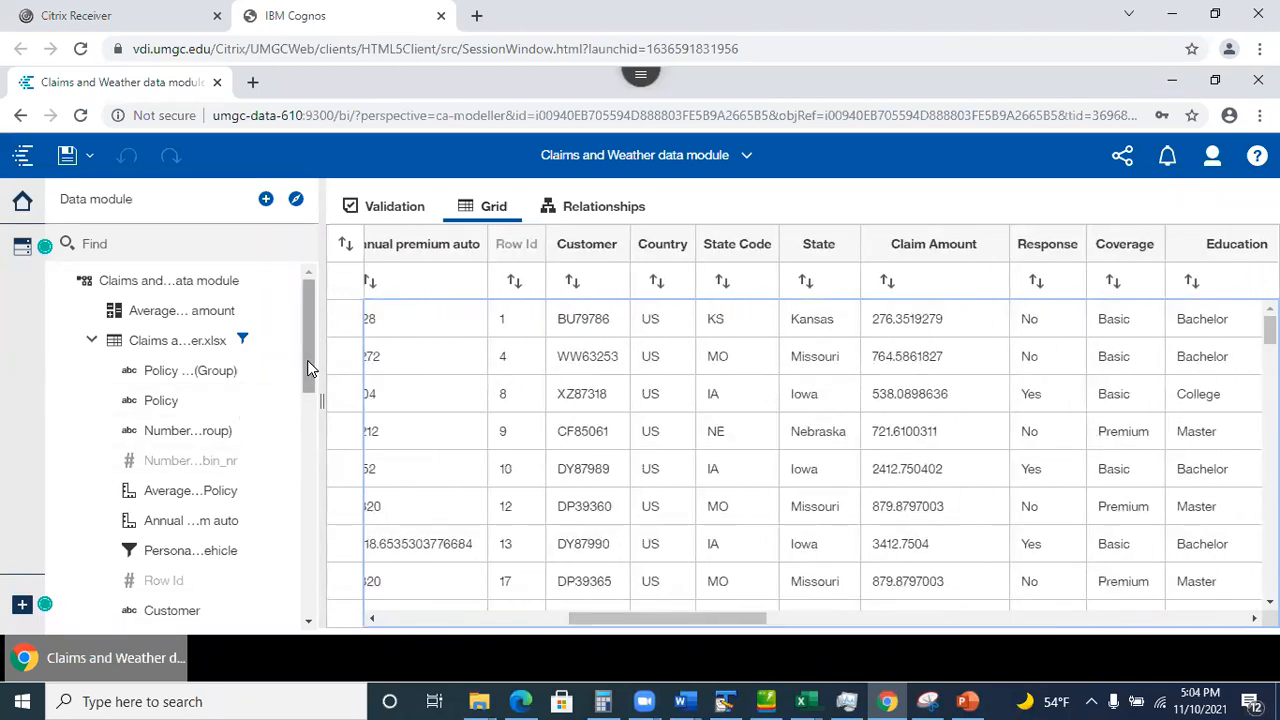
{"action": "left_click_drag", "start_coordinate": [308, 372], "coordinate": [311, 428]}
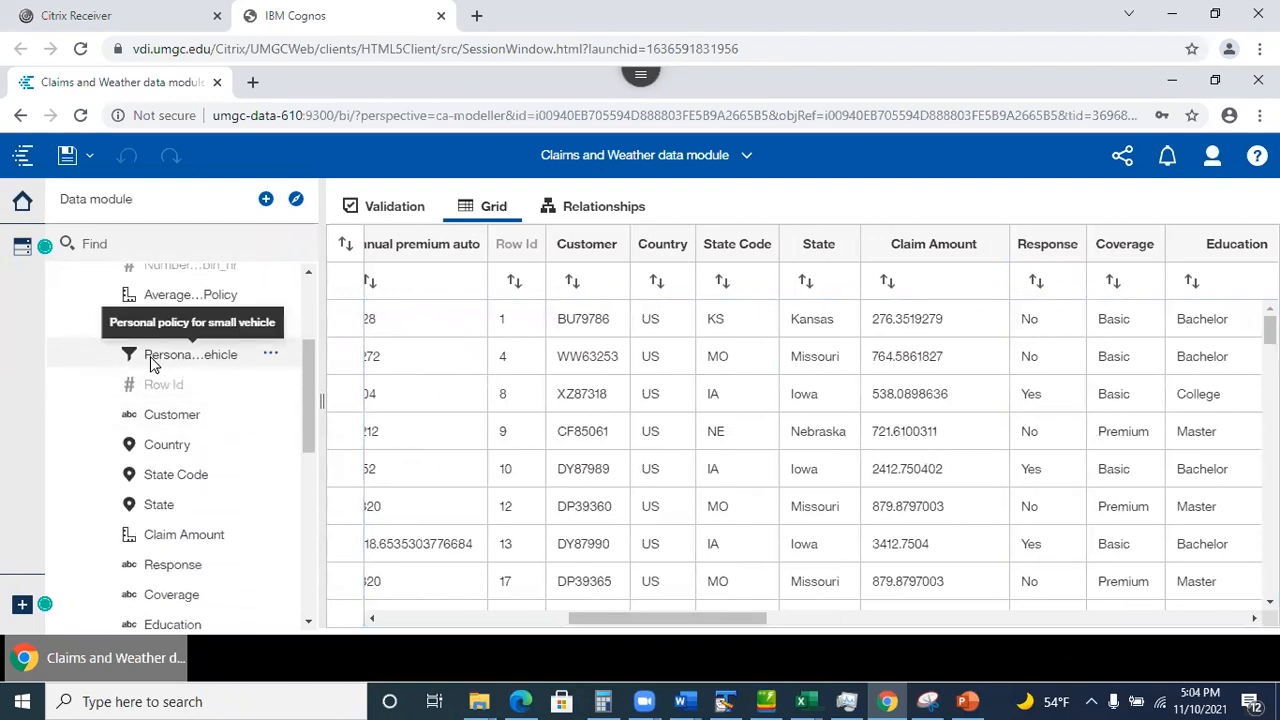
{"action": "left_click_drag", "start_coordinate": [313, 420], "coordinate": [307, 322]}
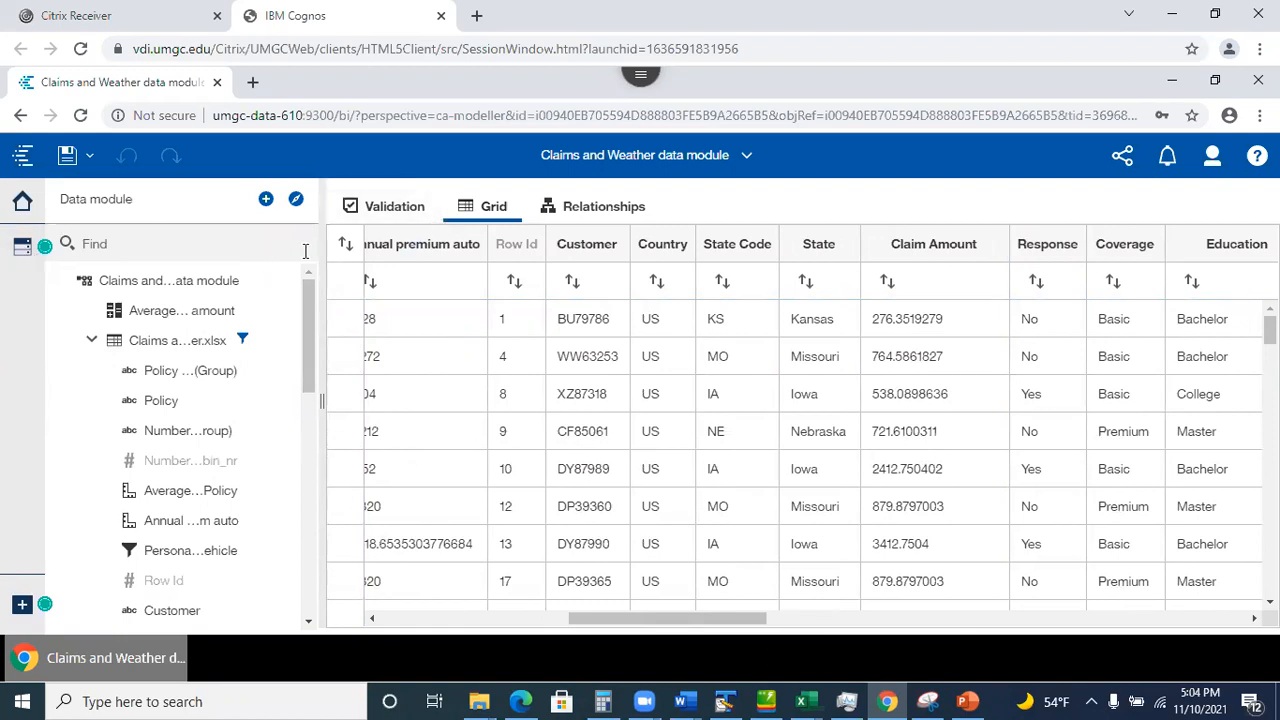
Close the data module and open Claims And Weather Exploration from Recent.
{"action": "left_click", "coordinate": [747, 157]}
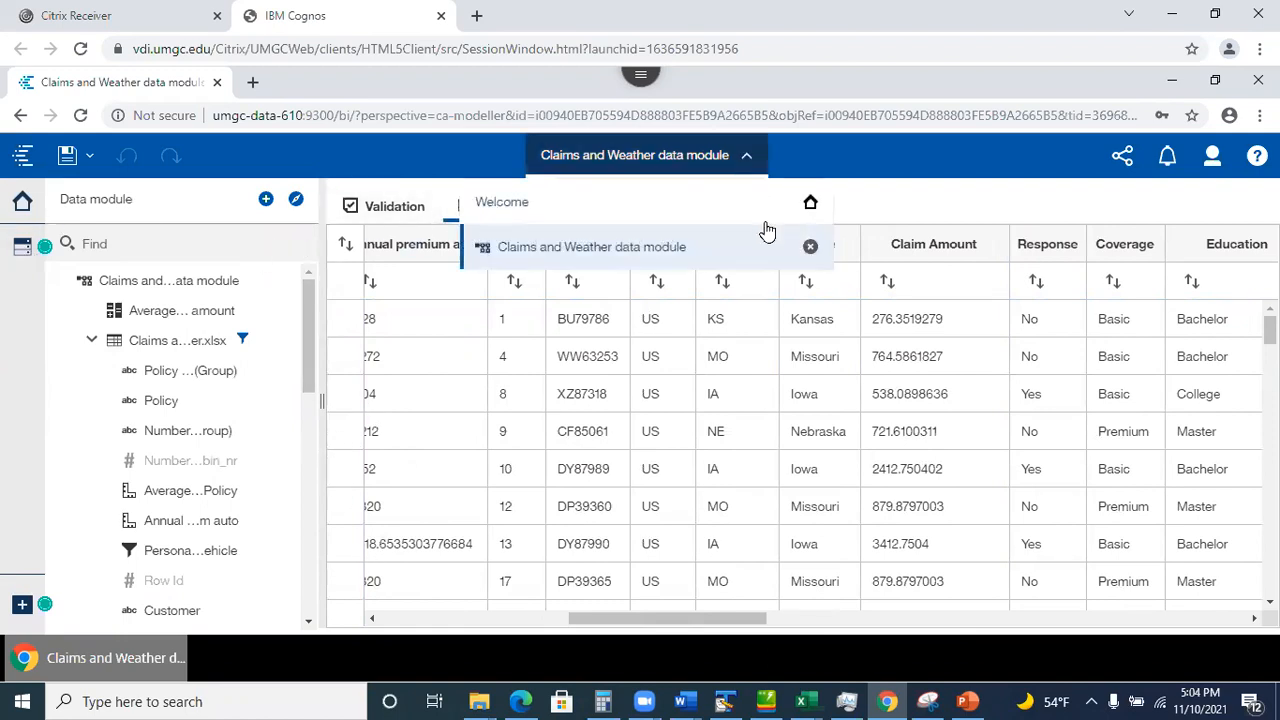
{"action": "left_click", "coordinate": [811, 247]}
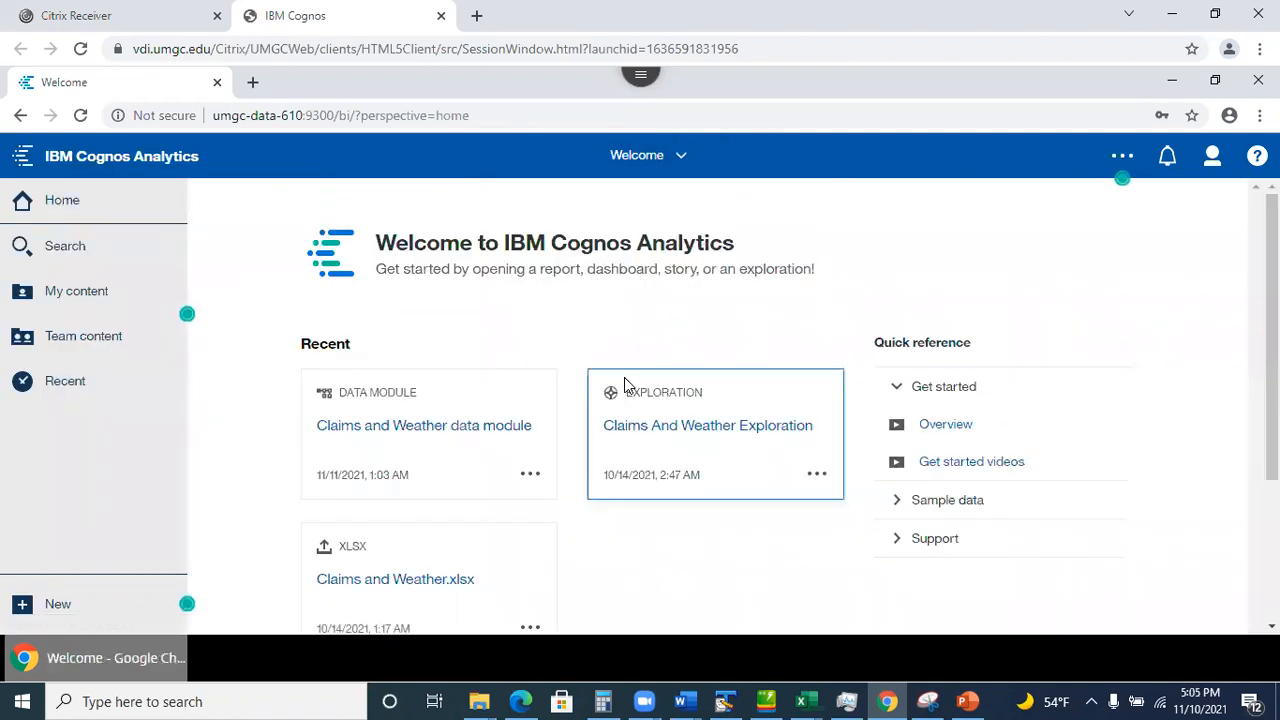
{"action": "left_click", "coordinate": [688, 441]}
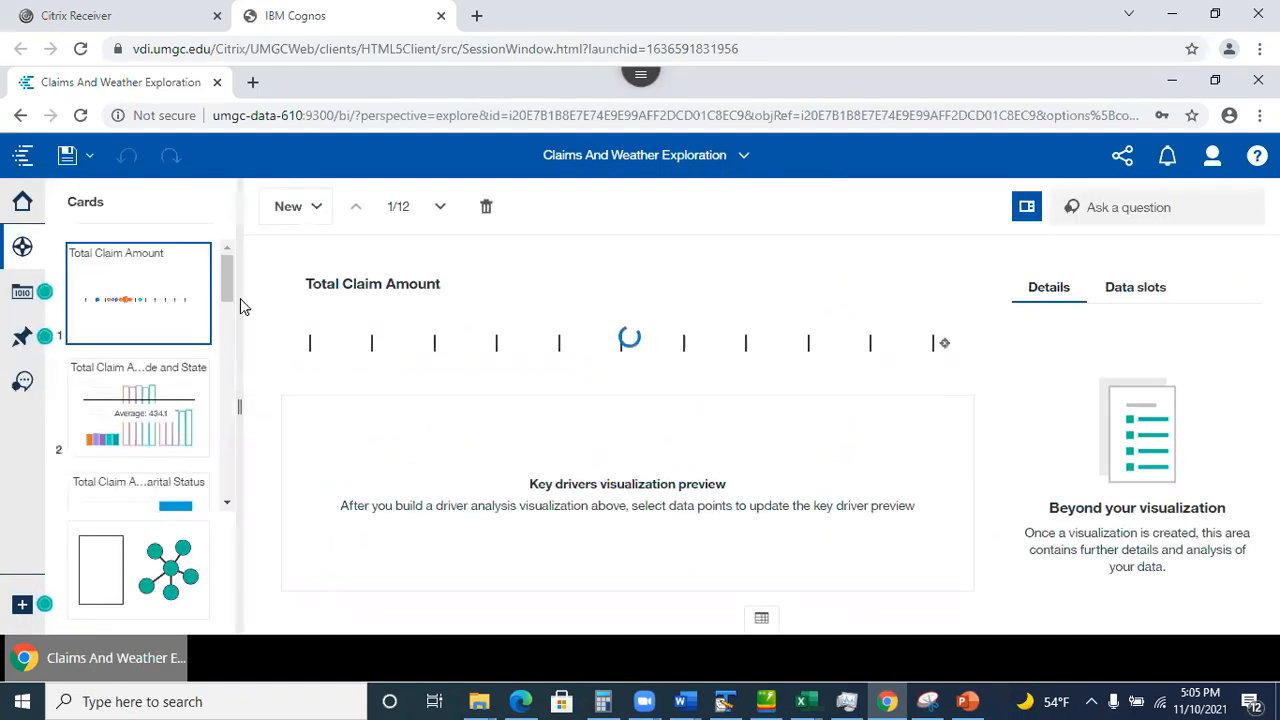
Show card 11, the Total Claim Amount decision tree at 55.2% predictive strength.
{"action": "left_click_drag", "start_coordinate": [227, 285], "coordinate": [243, 523]}
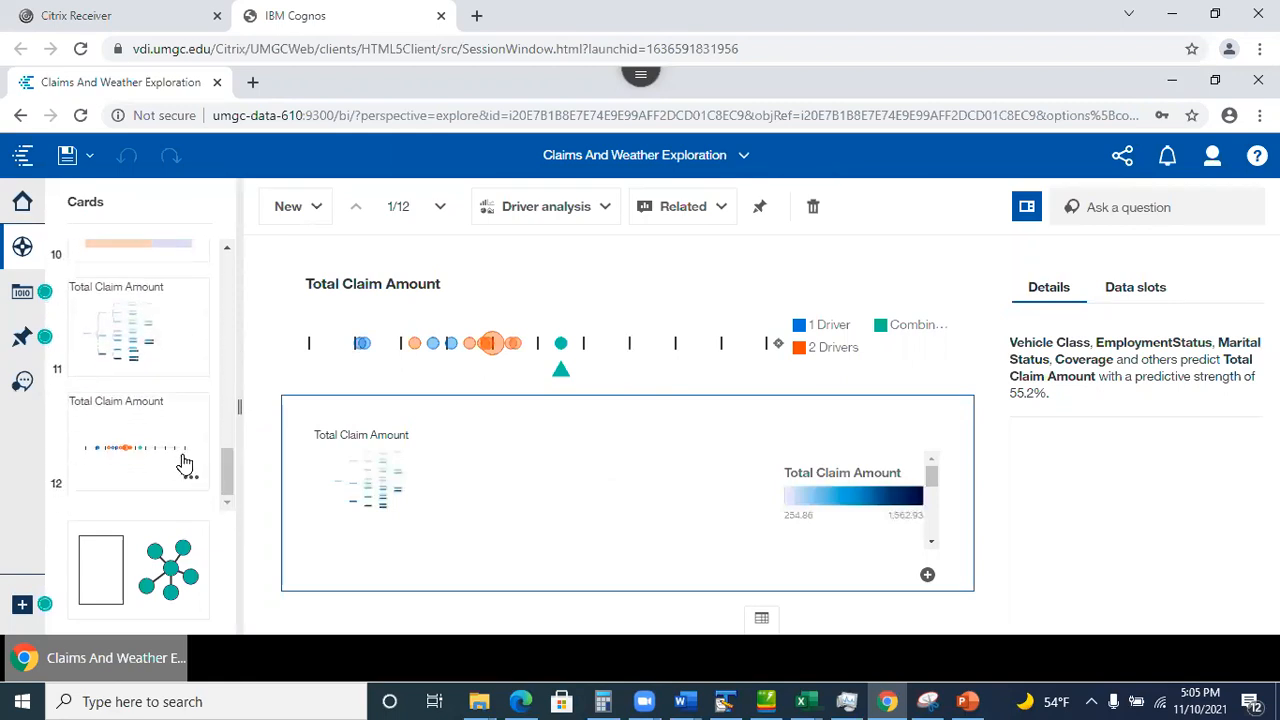
{"action": "left_click", "coordinate": [194, 330]}
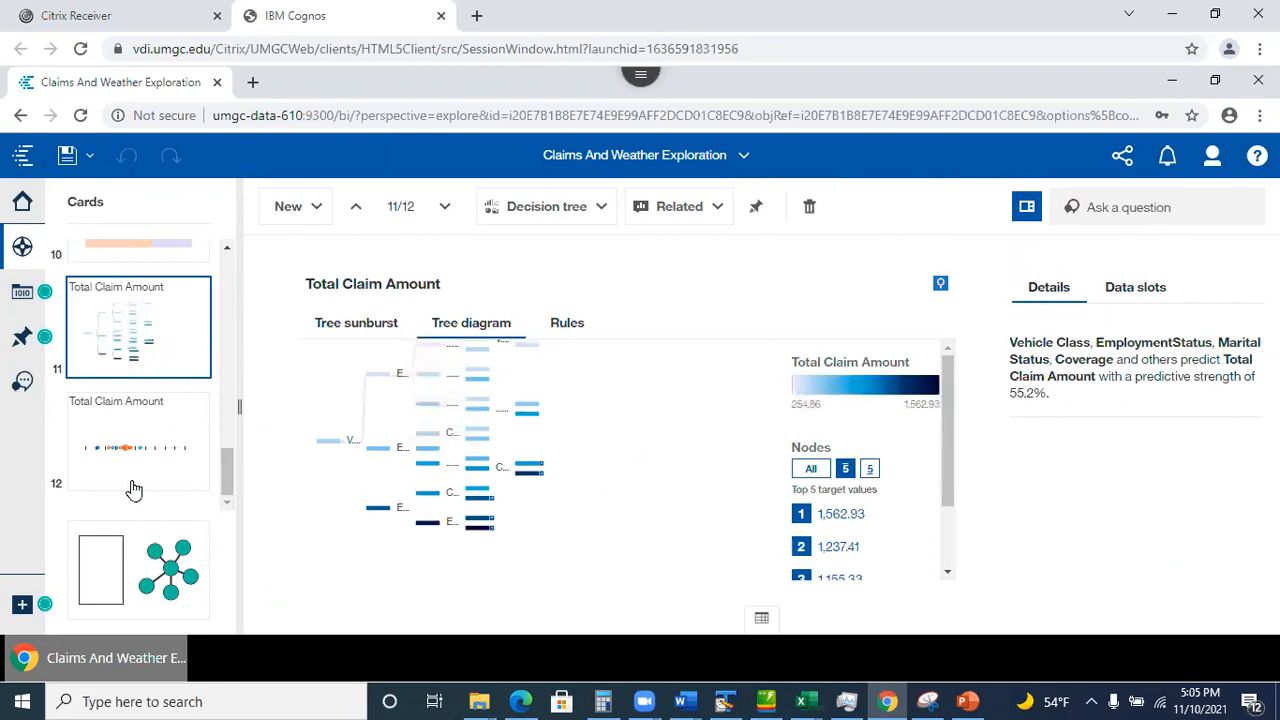
{"action": "left_click_drag", "start_coordinate": [231, 485], "coordinate": [240, 287]}
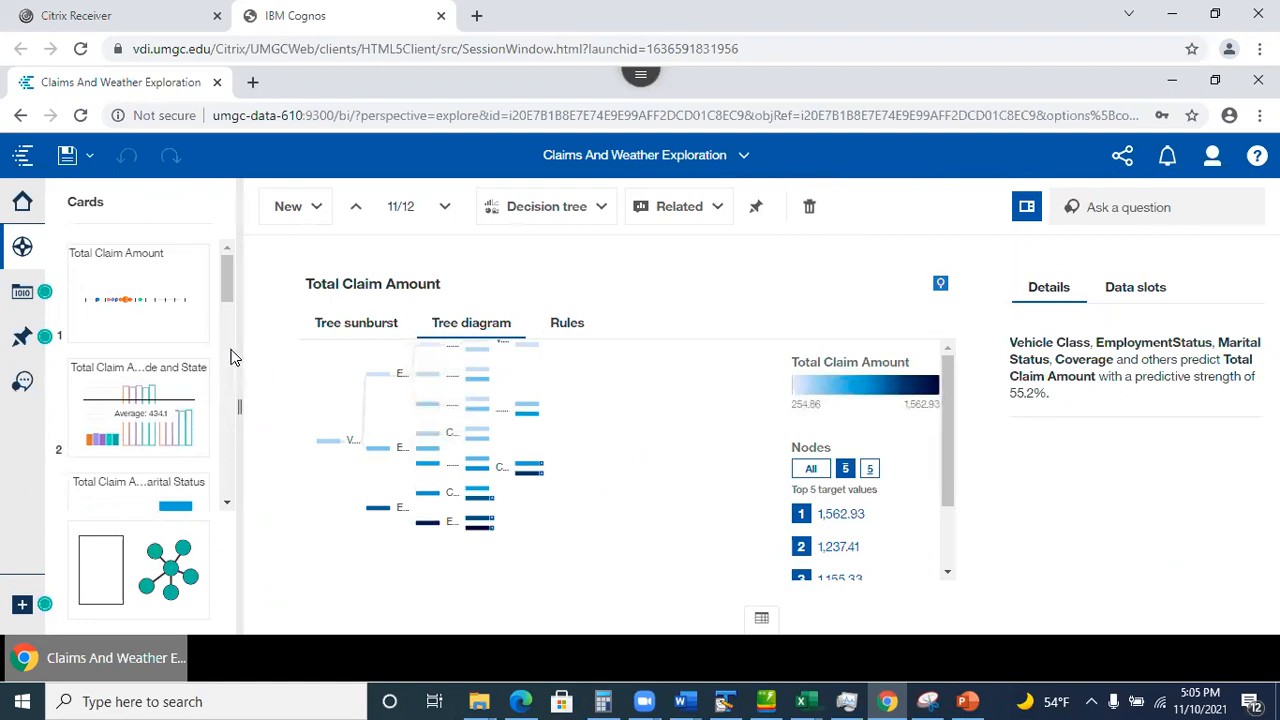
{"action": "scroll", "coordinate": [225, 263], "scroll_direction": "down", "scroll_amount": 2}
{"action": "left_click_drag", "start_coordinate": [235, 329], "coordinate": [239, 277]}
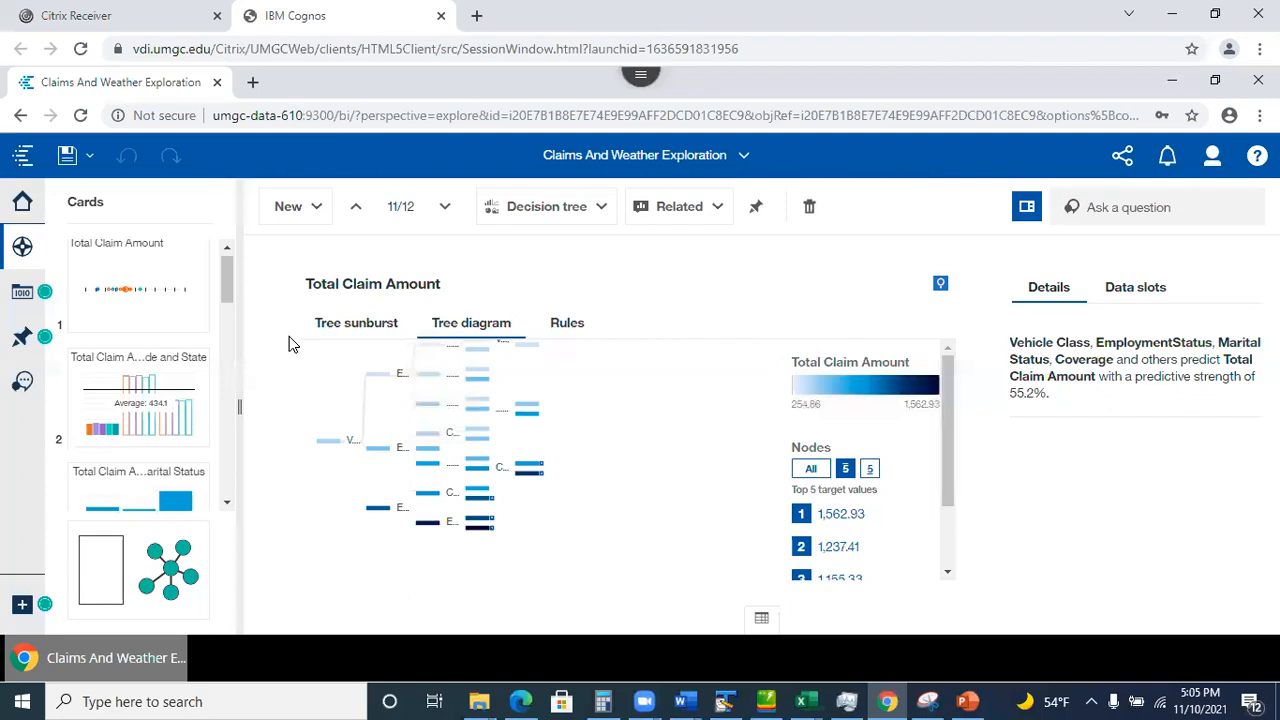
View the Total Claim Amount by Location Code and State chart, then close the exploration.
{"action": "left_click", "coordinate": [148, 432]}
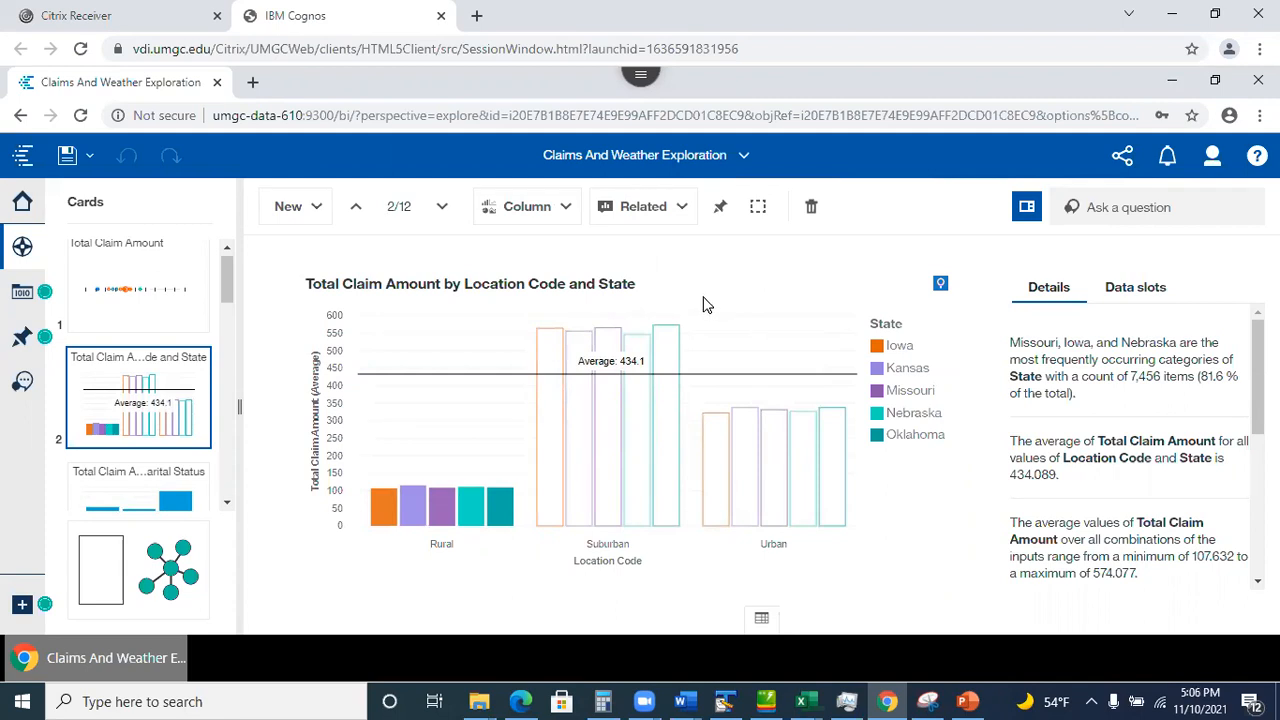
{"action": "left_click", "coordinate": [745, 158]}
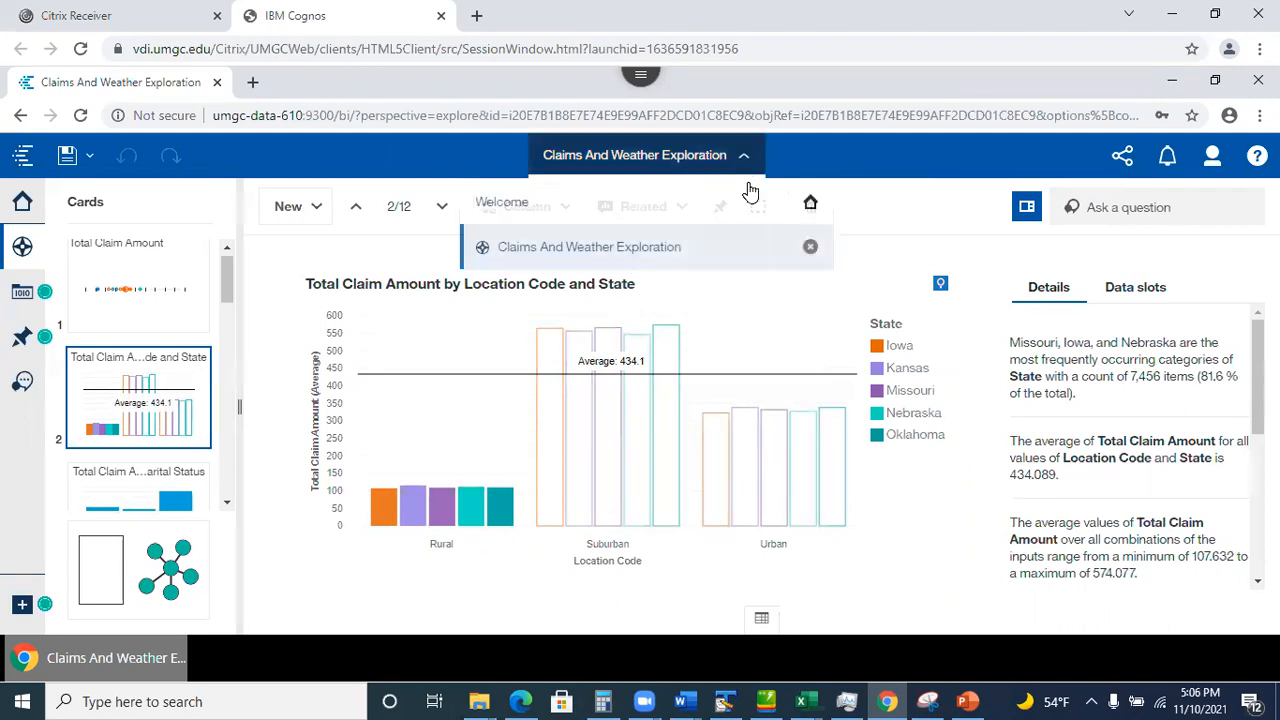
{"action": "left_click", "coordinate": [811, 248]}
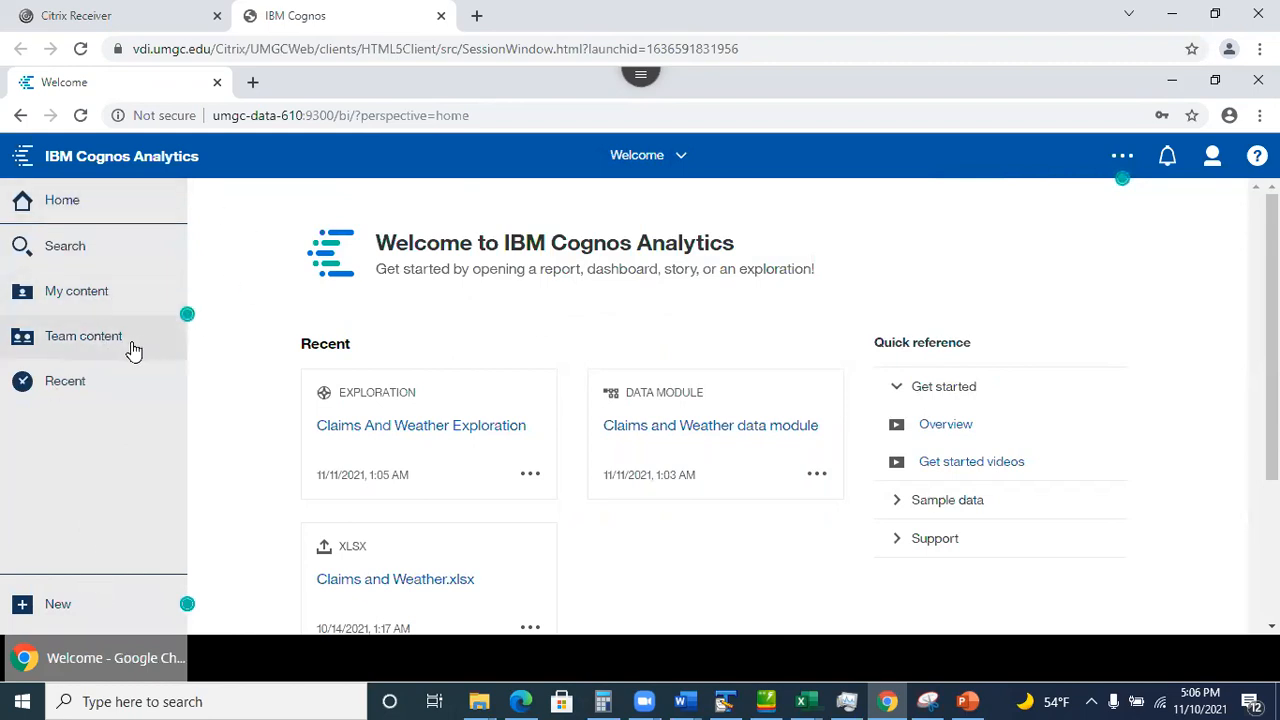
Create a dashboard from the Claims and Weather data module and switch to the presentation's Dashboards slide.
{"action": "left_click", "coordinate": [85, 297]}
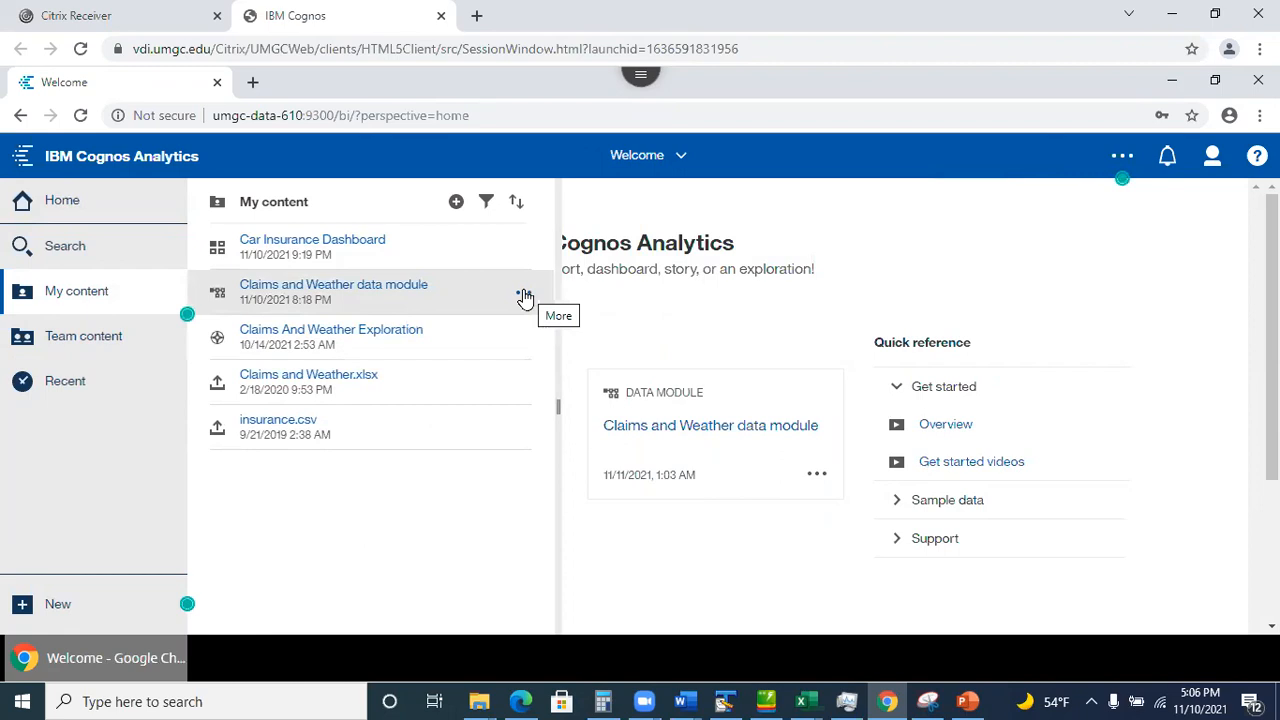
{"action": "left_click", "coordinate": [522, 295]}
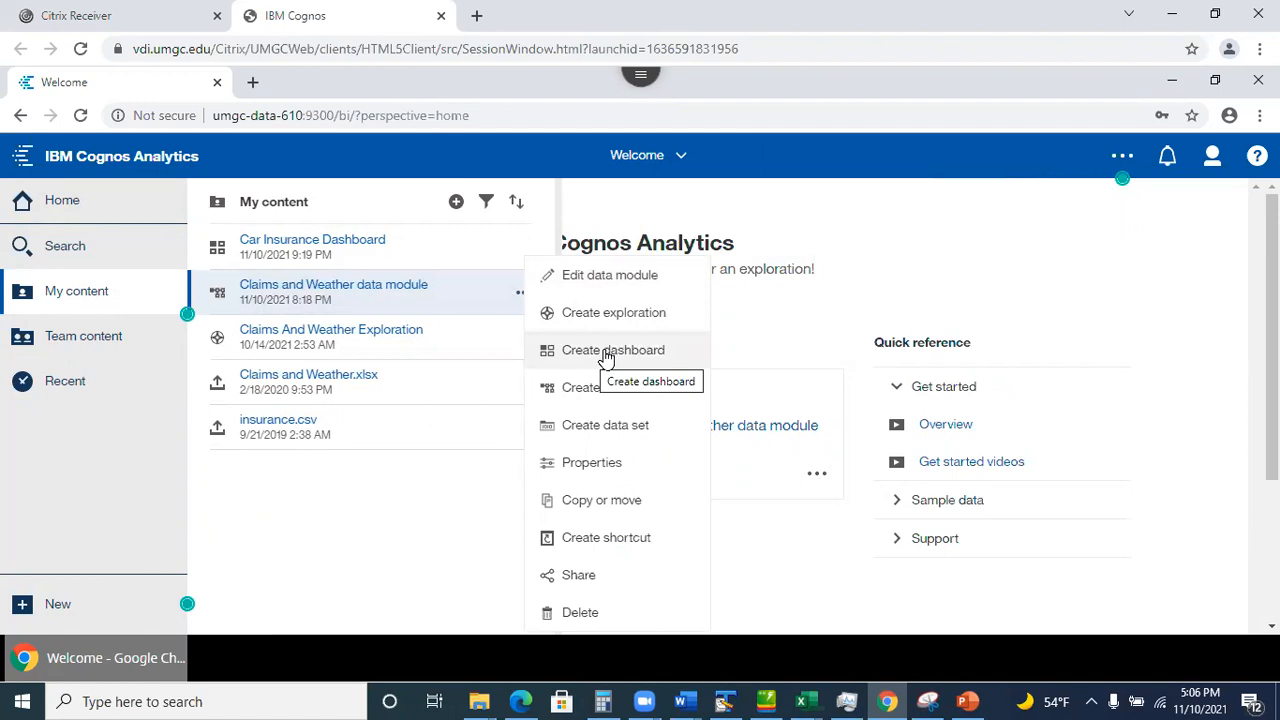
{"action": "left_click", "coordinate": [793, 300]}
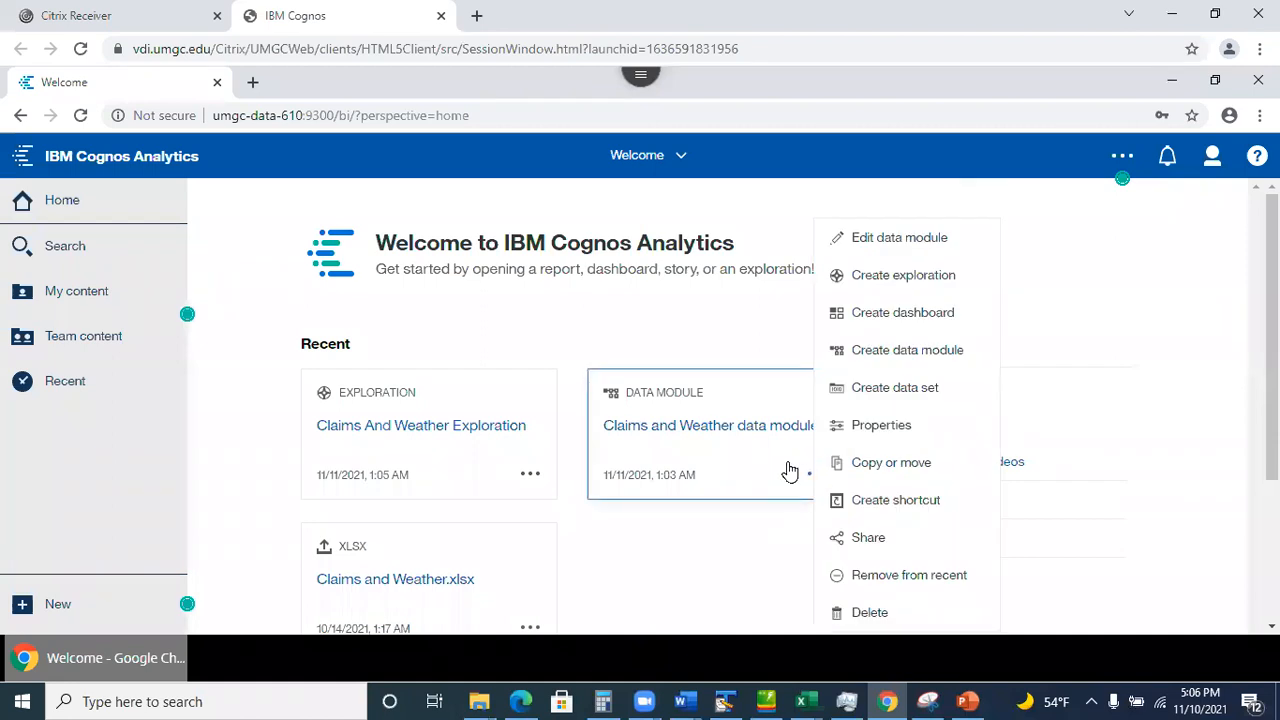
{"action": "left_click", "coordinate": [914, 318]}
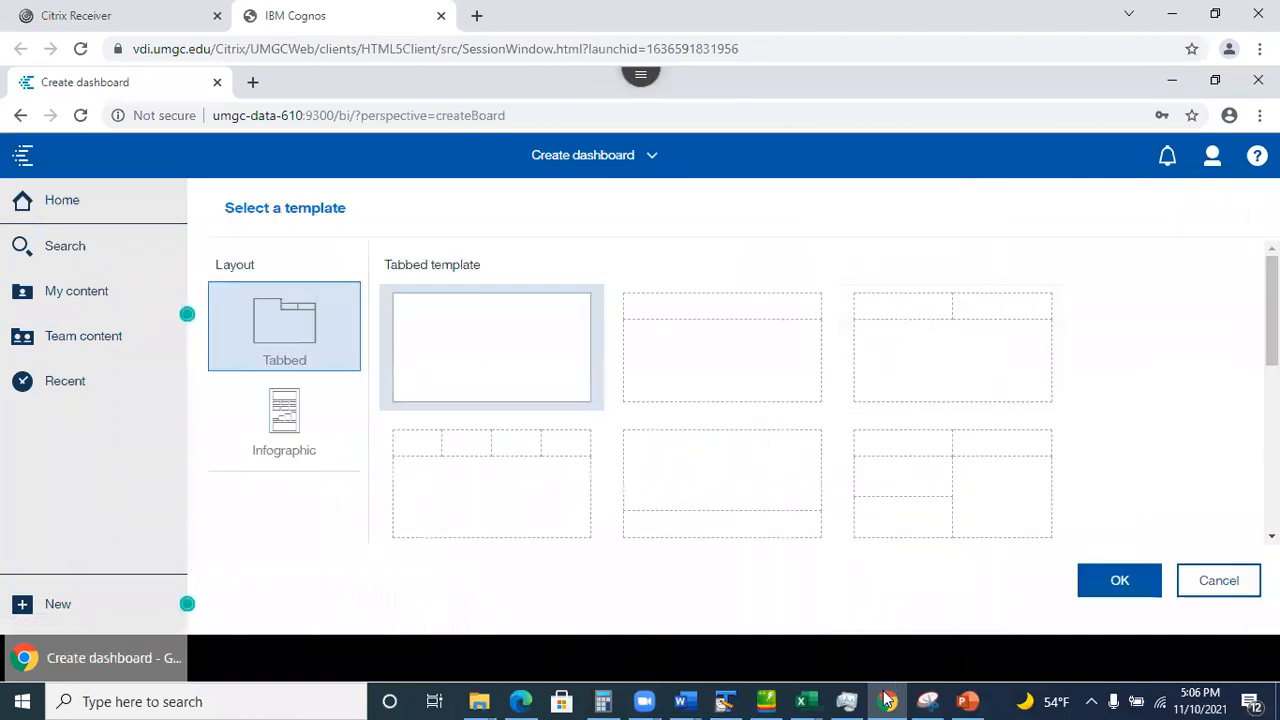
{"action": "left_click", "coordinate": [978, 700]}
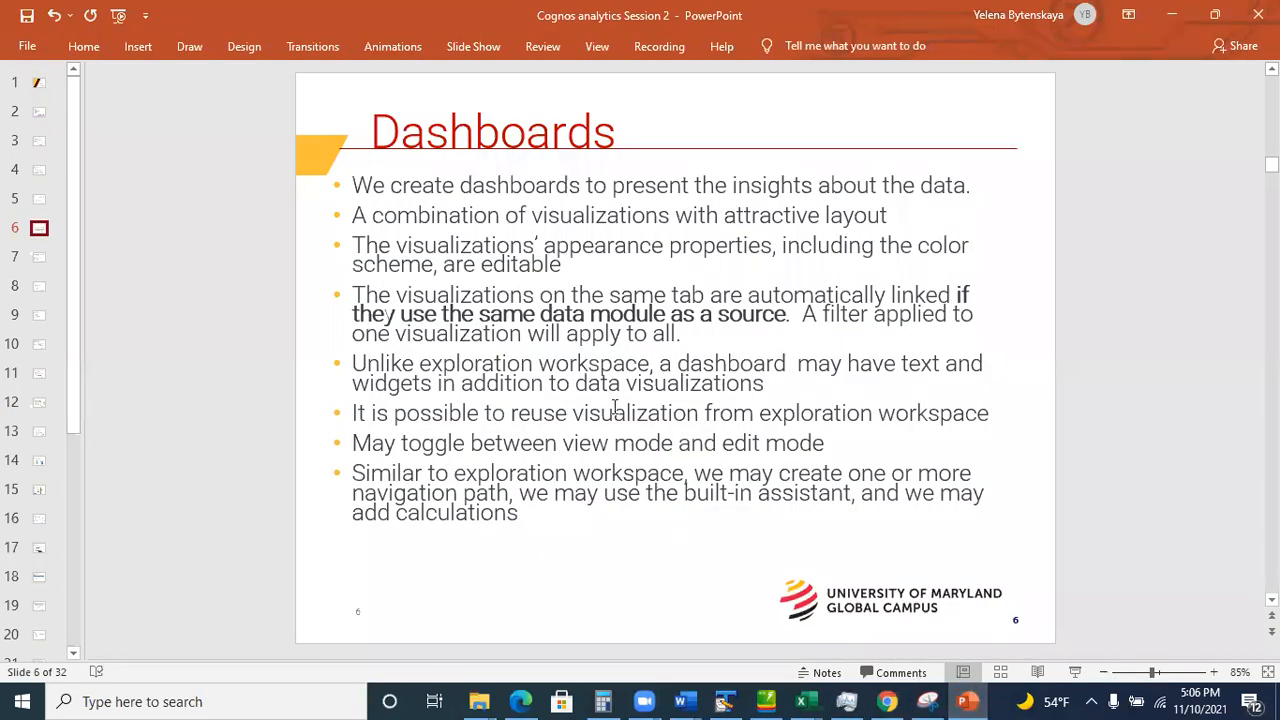
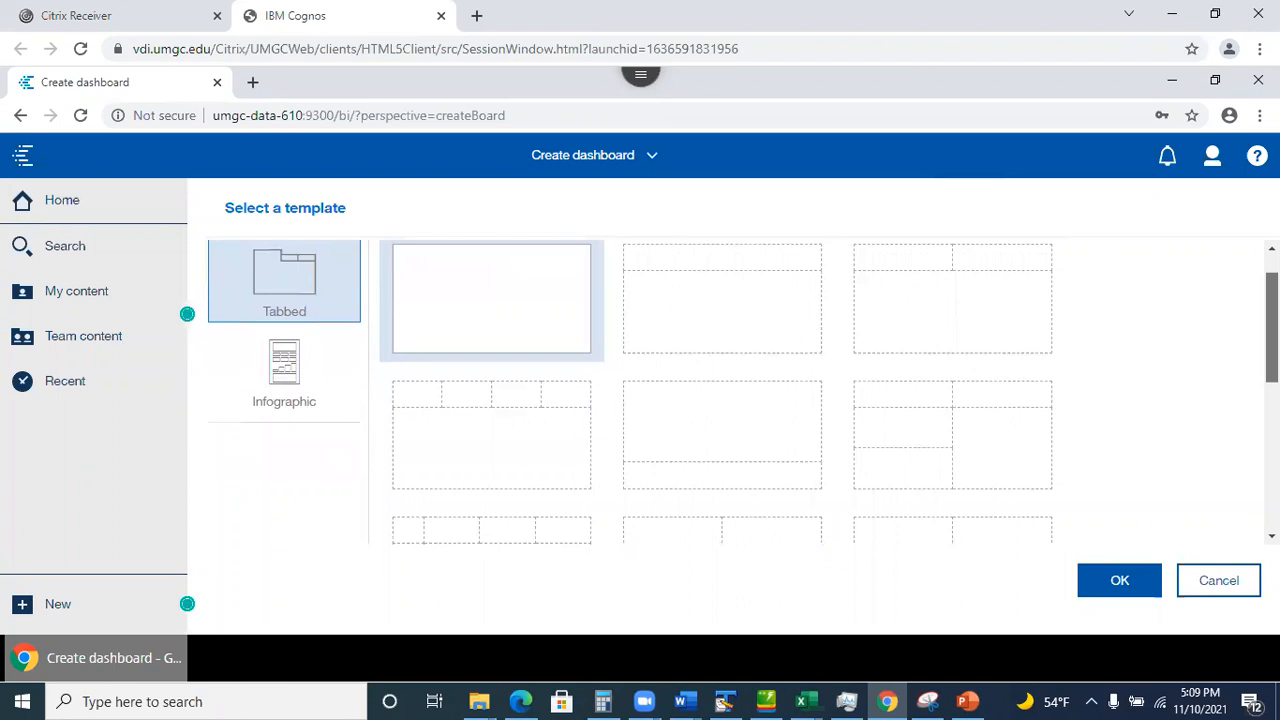
Create the new tabbed dashboard from the 2x2 four-panel template.
{"action": "scroll", "coordinate": [743, 393], "scroll_direction": "down", "scroll_amount": 1}
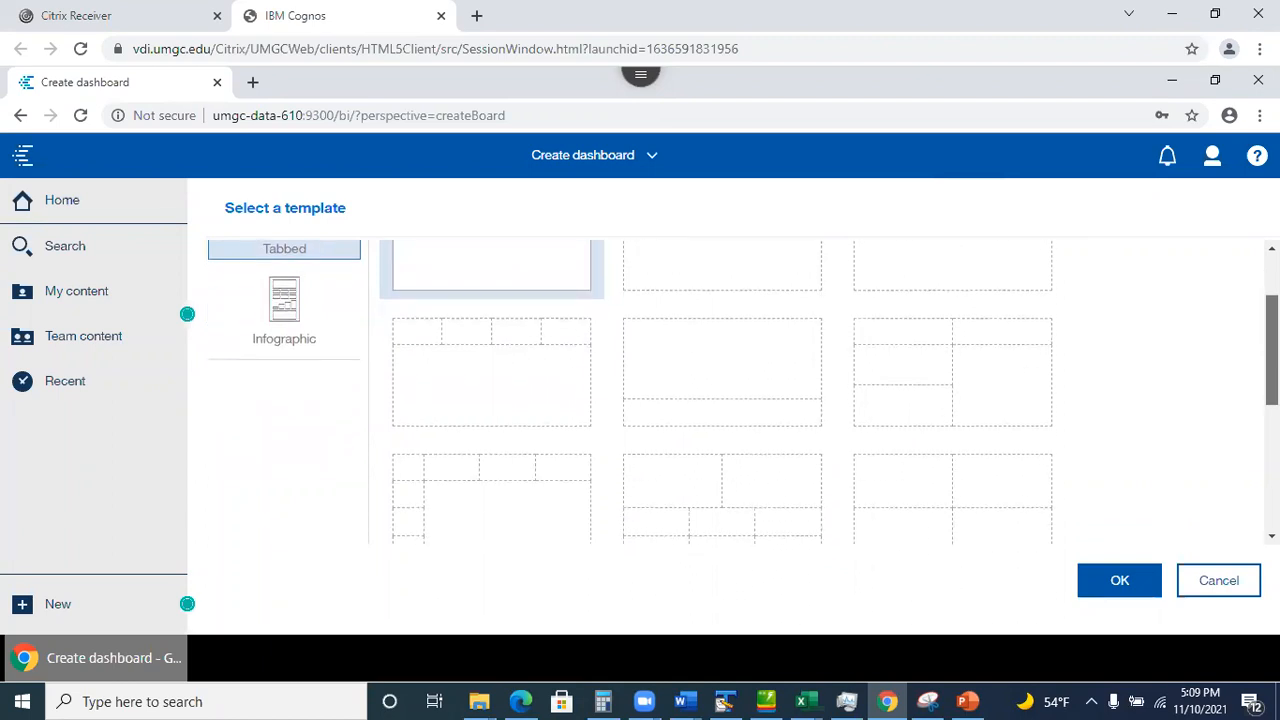
{"action": "scroll", "coordinate": [743, 393], "scroll_direction": "down", "scroll_amount": 1}
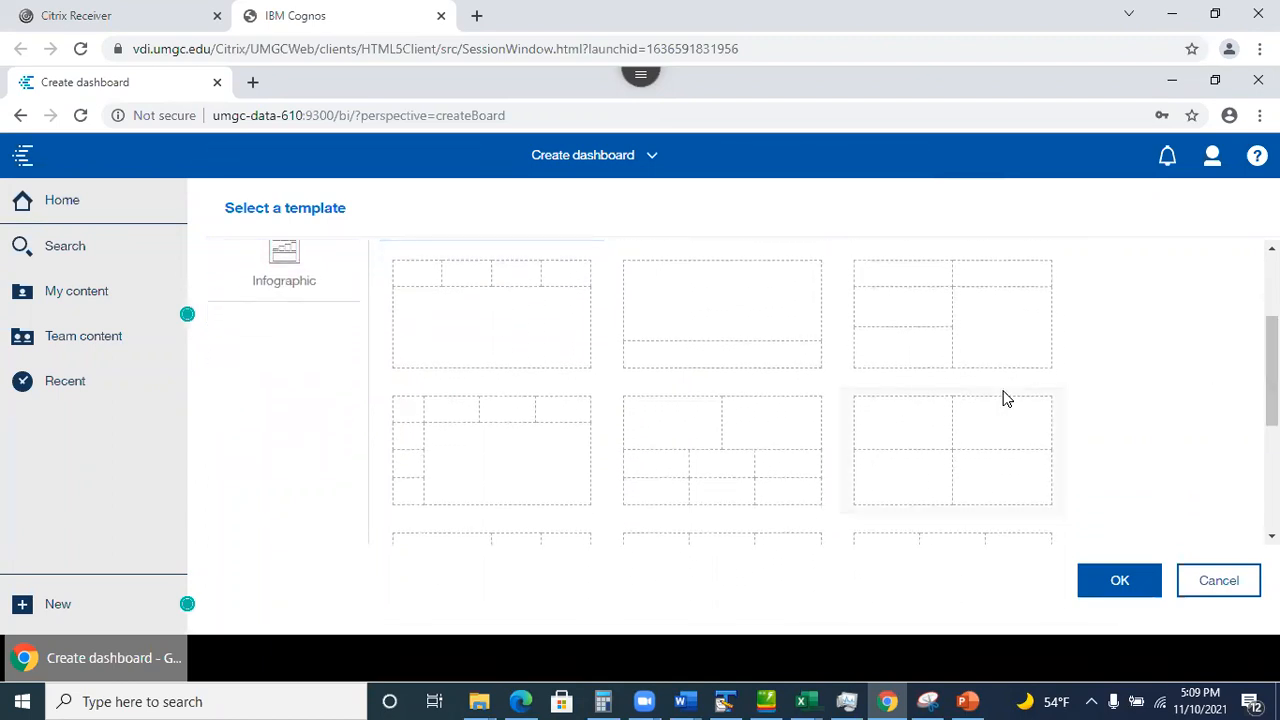
{"action": "left_click", "coordinate": [951, 449]}
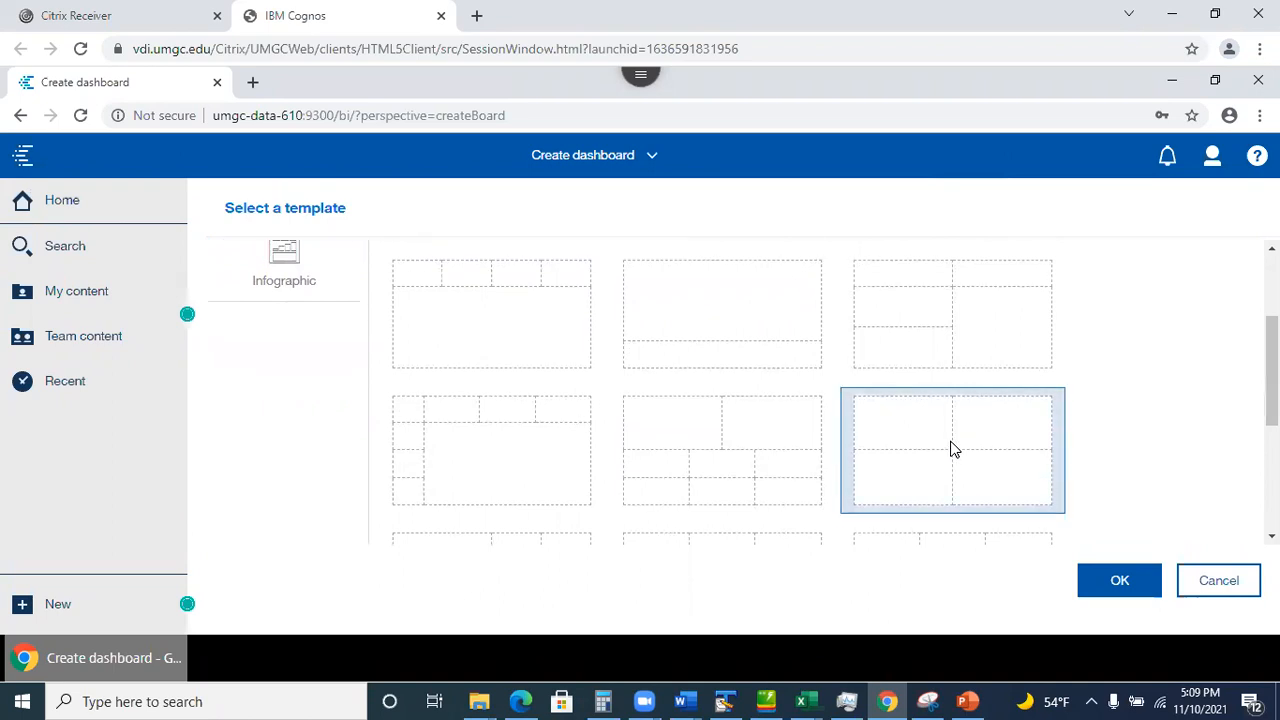
{"action": "left_click", "coordinate": [1120, 588]}
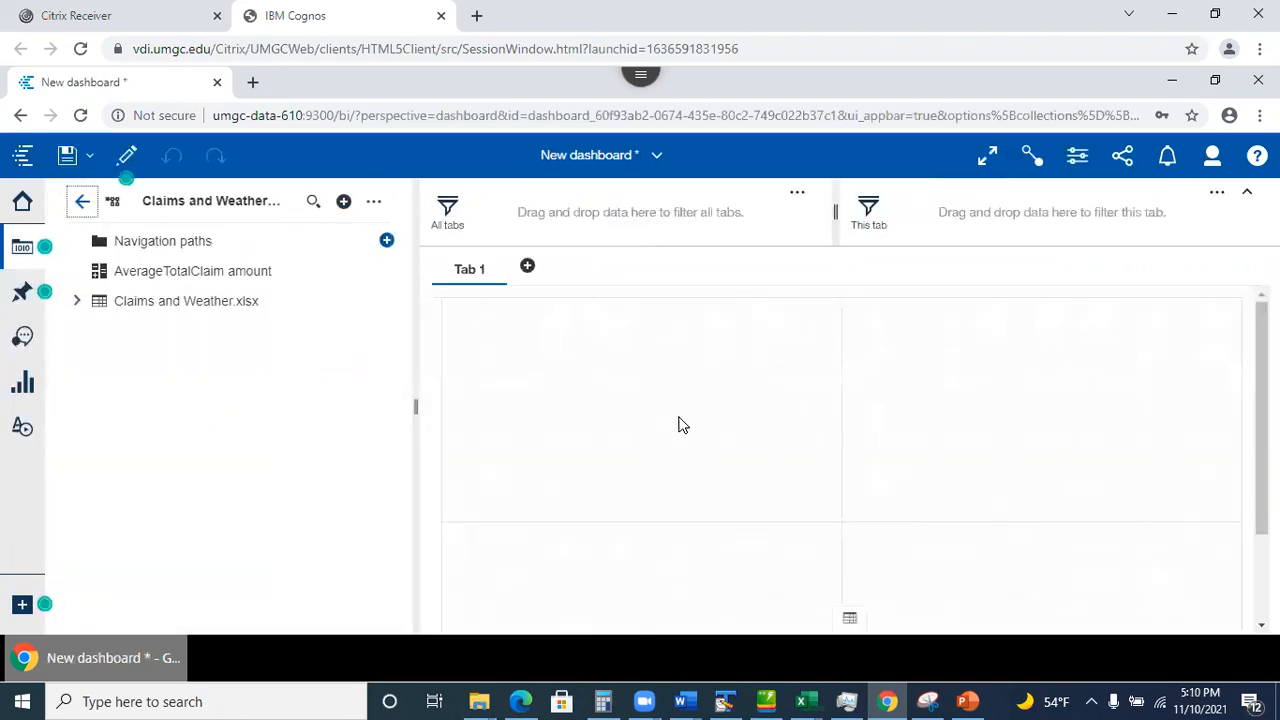
Expand Claims and Weather.xlsx in the data sources panel and scroll through its fields.
{"action": "left_click", "coordinate": [76, 301]}
{"action": "left_click_drag", "start_coordinate": [403, 338], "coordinate": [257, 334]}
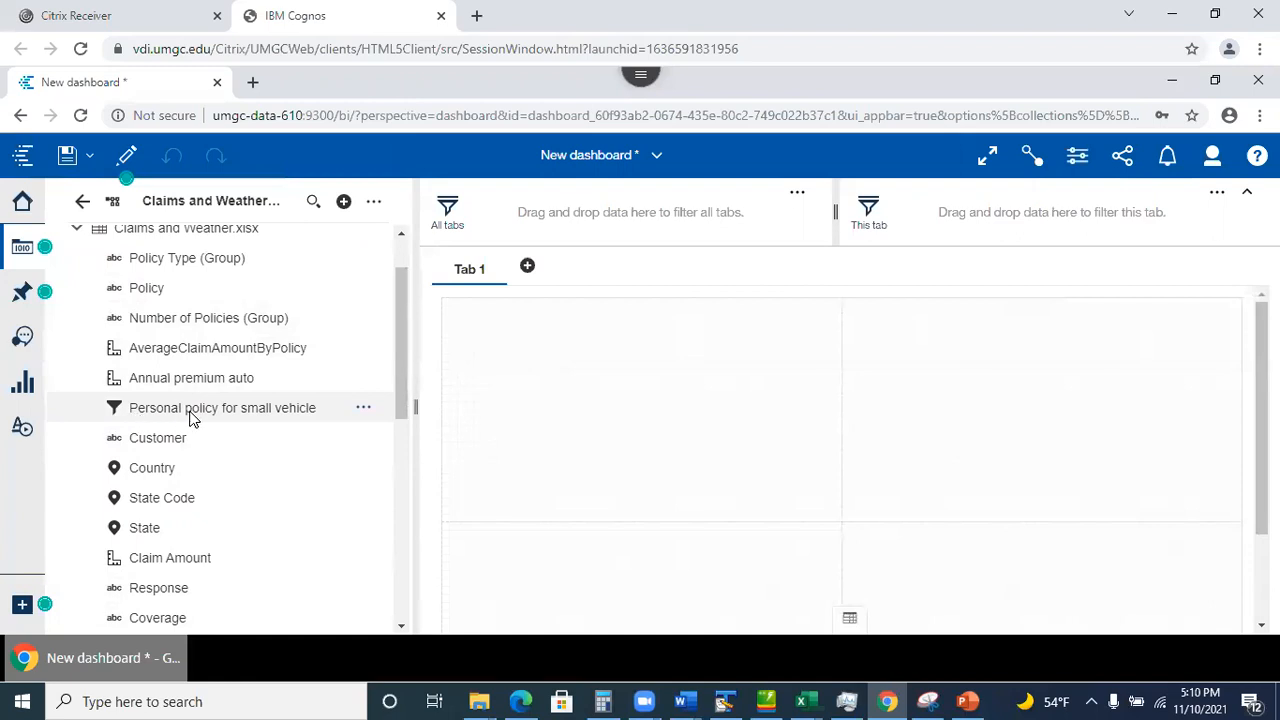
{"action": "left_click_drag", "start_coordinate": [408, 349], "coordinate": [407, 306]}
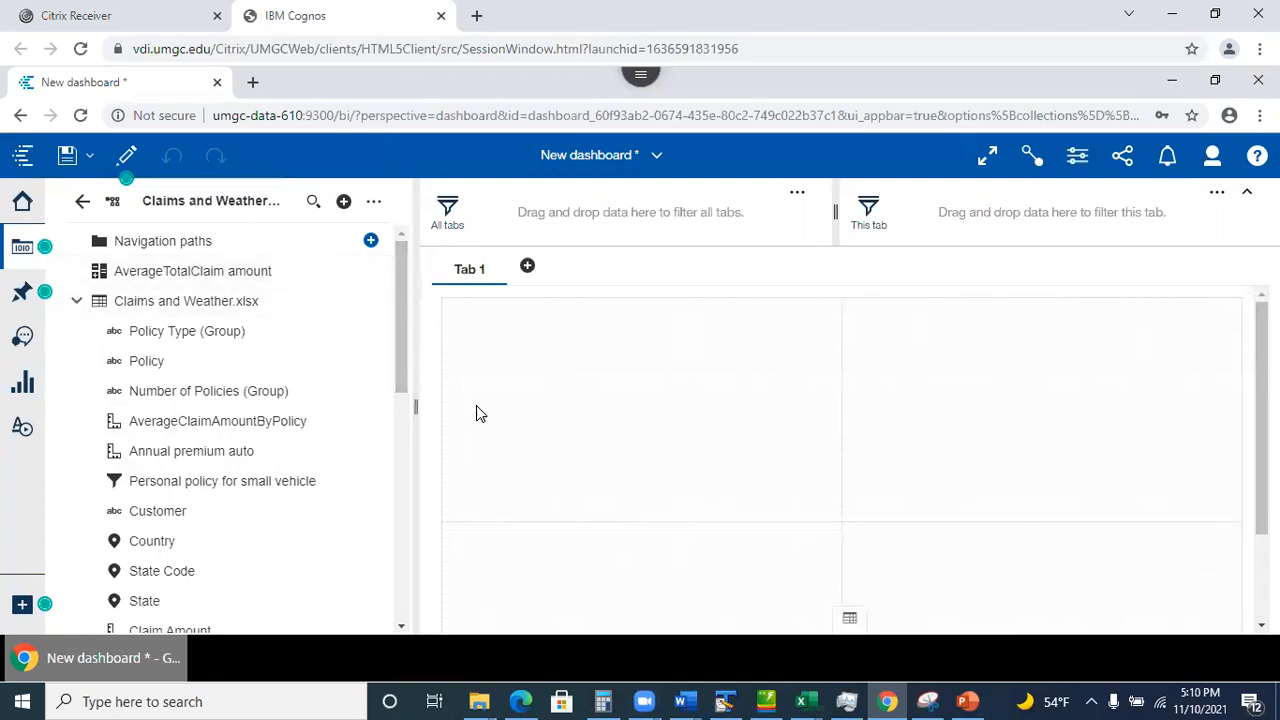
{"action": "left_click_drag", "start_coordinate": [404, 359], "coordinate": [399, 315]}
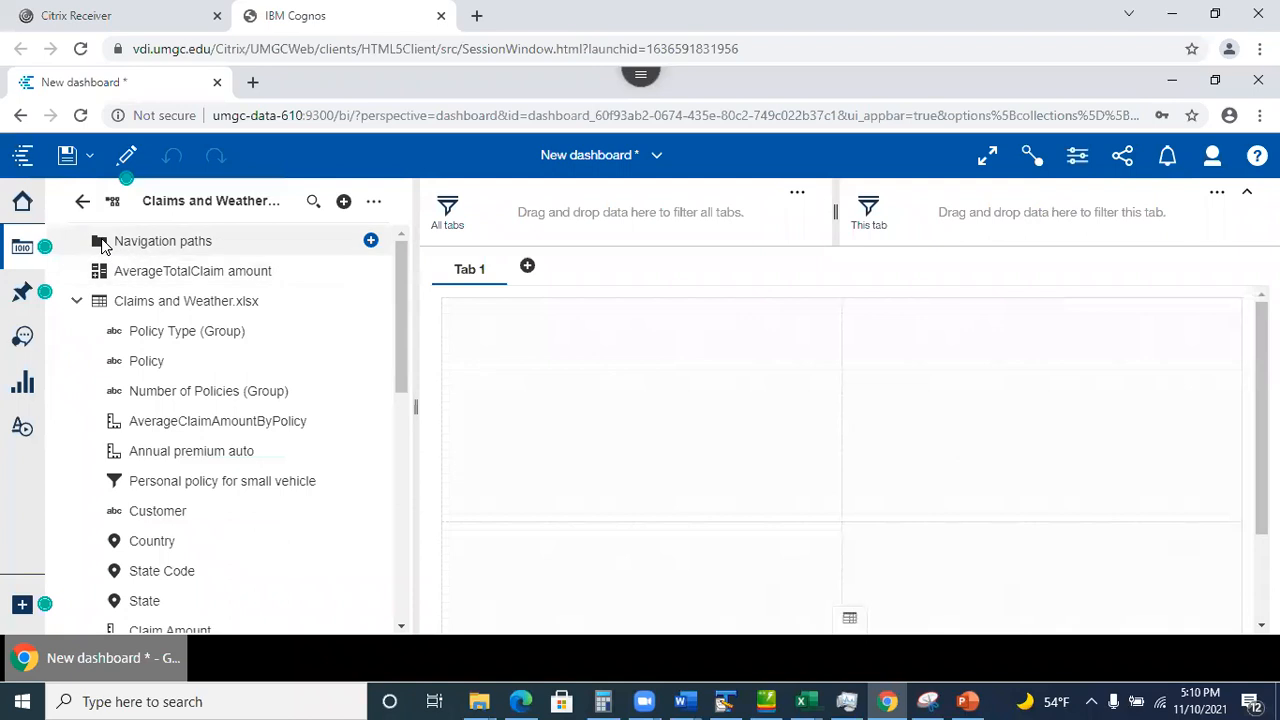
Save the dashboard in My content under the name 'Claims Dashboard'.
{"action": "left_click", "coordinate": [66, 156]}
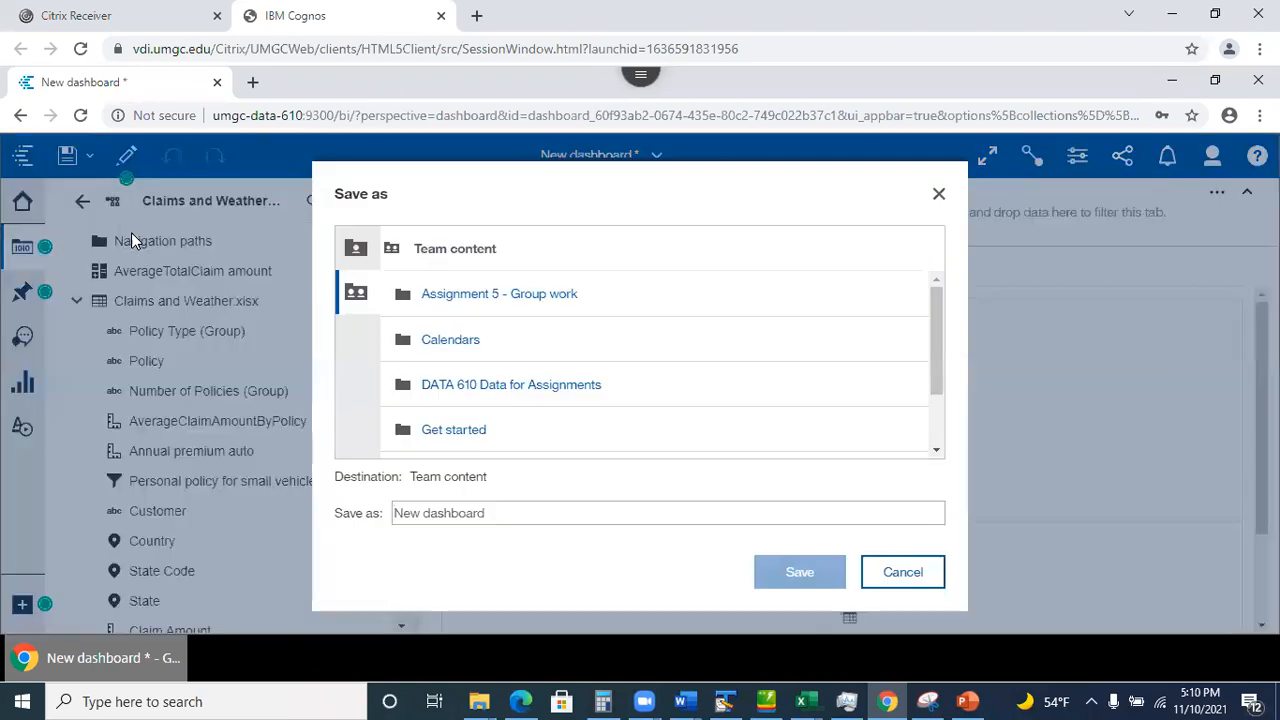
{"action": "left_click", "coordinate": [903, 572]}
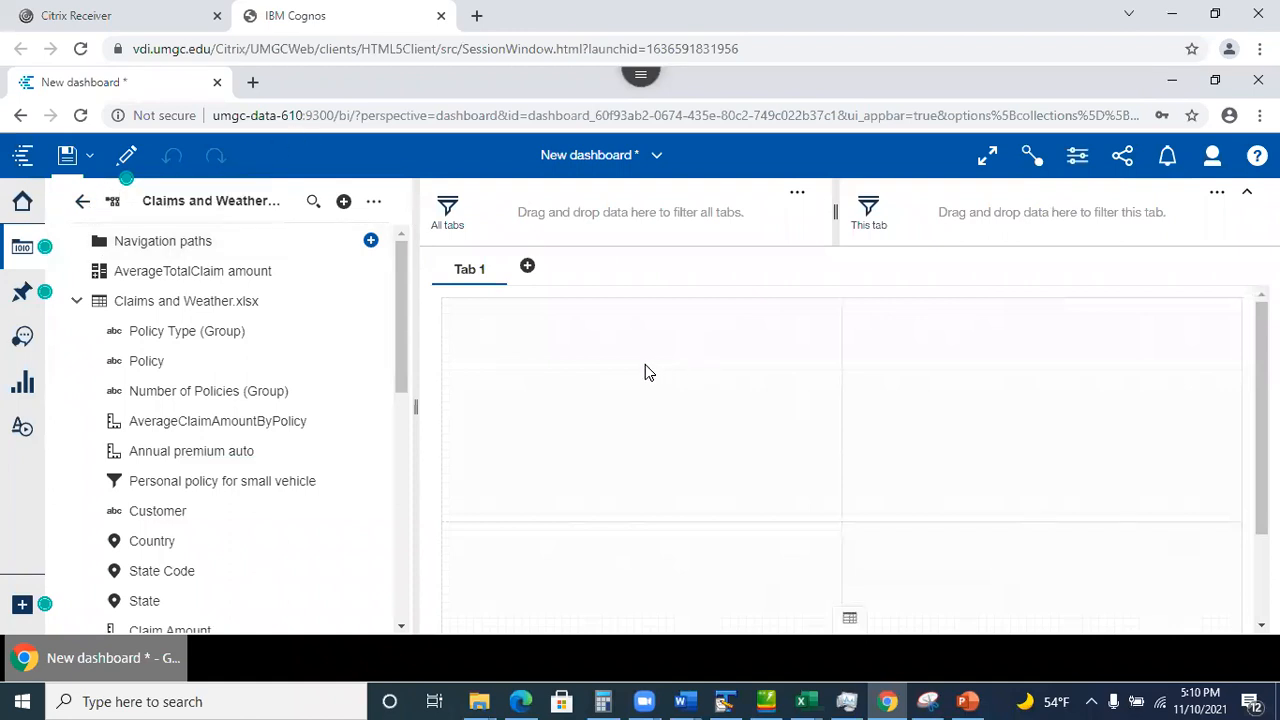
{"action": "left_click", "coordinate": [67, 155]}
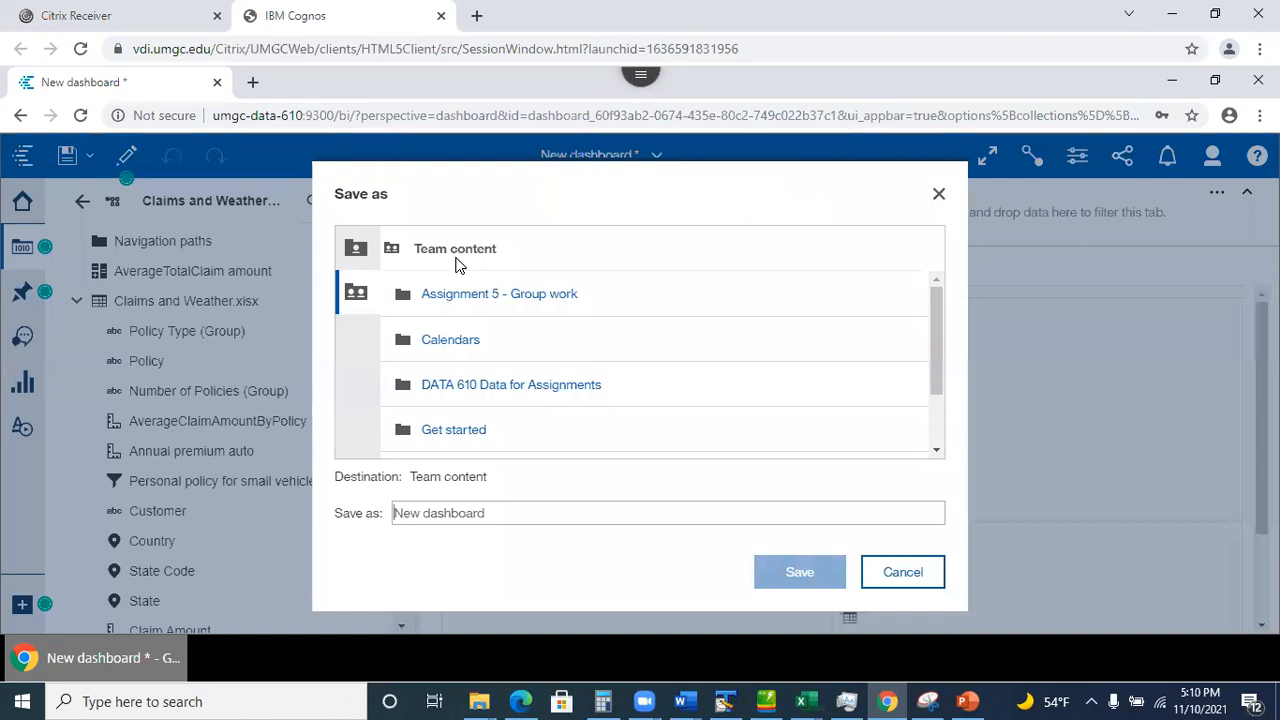
{"action": "left_click", "coordinate": [357, 249]}
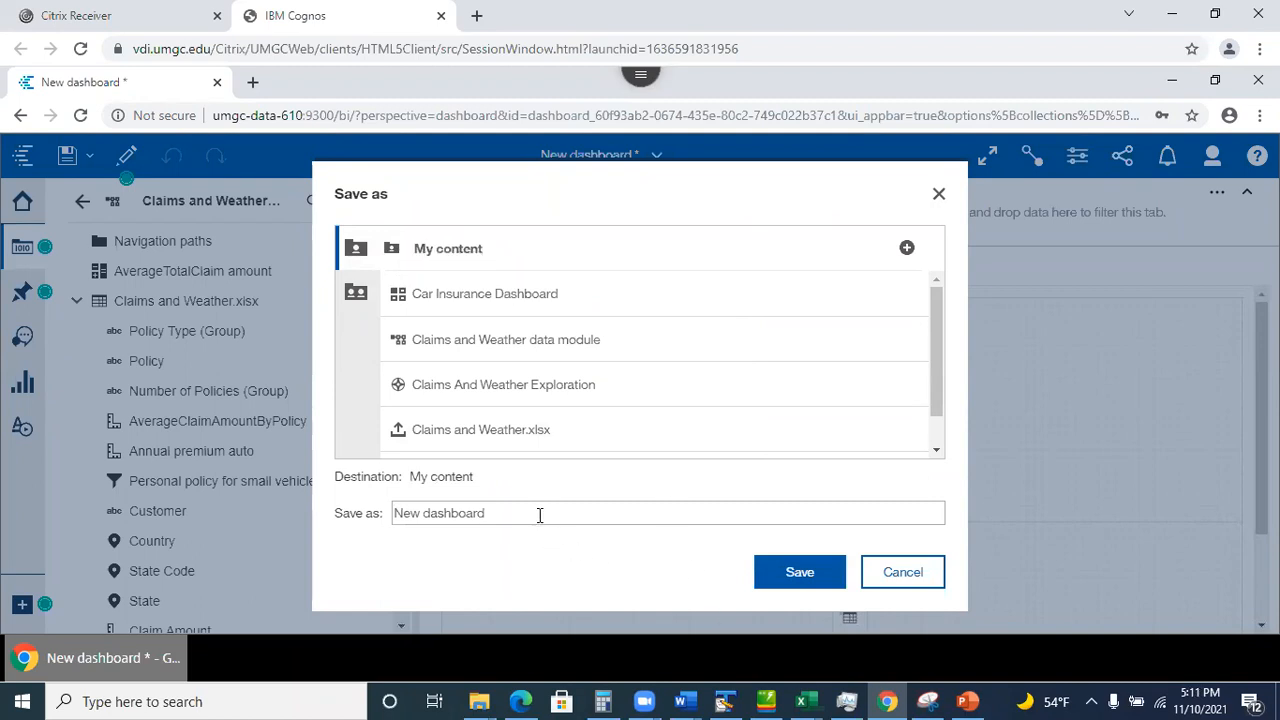
{"action": "left_click_drag", "start_coordinate": [388, 505], "coordinate": [334, 511]}
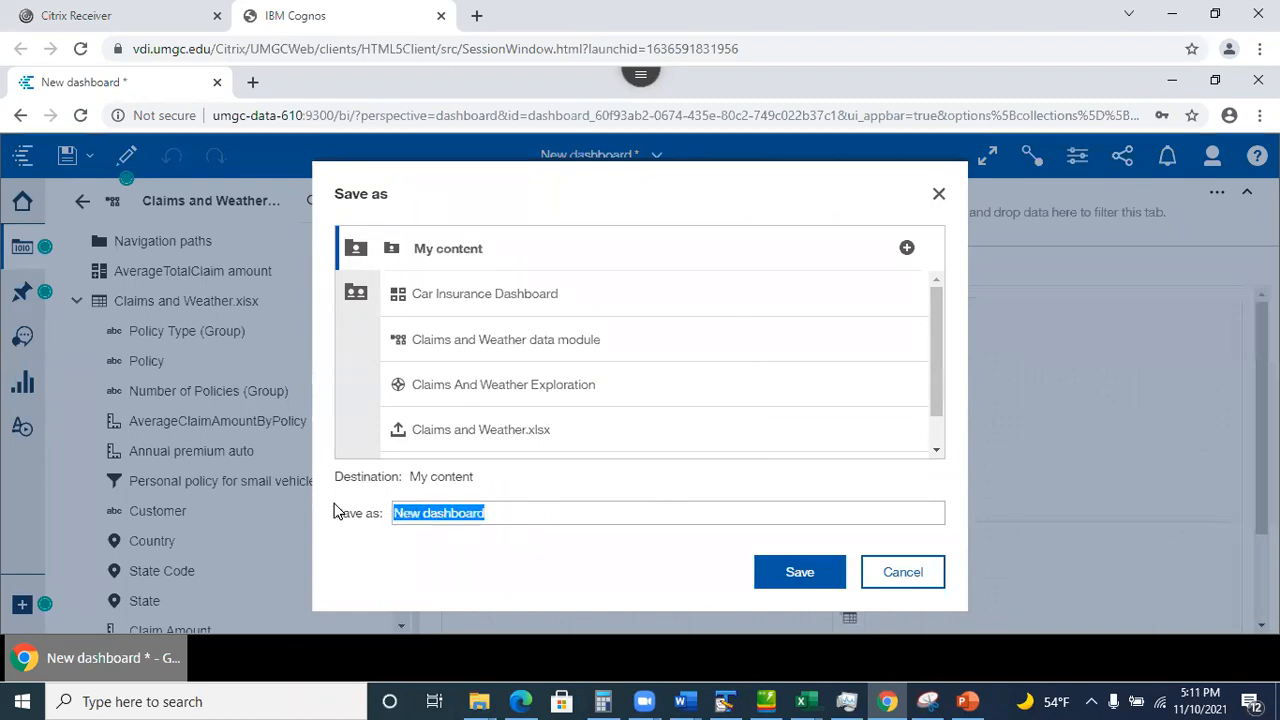
{"action": "type", "text": "Claims"}
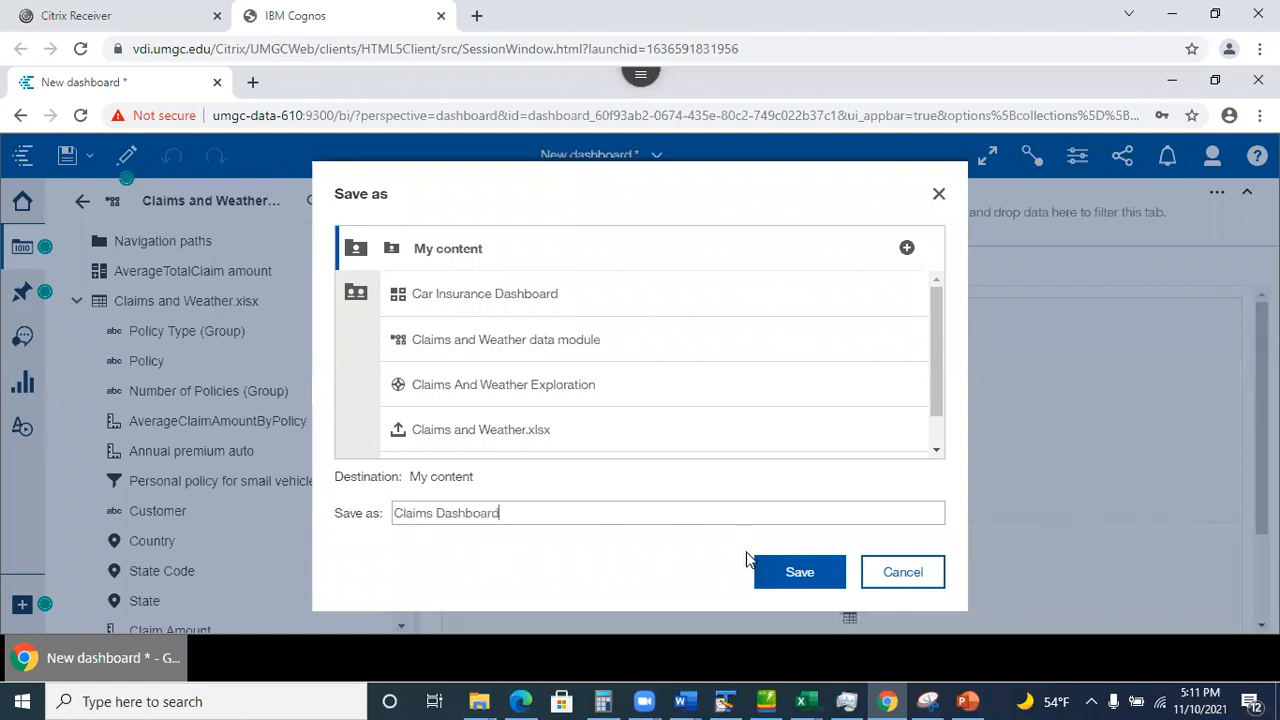
{"action": "left_click", "coordinate": [799, 576]}
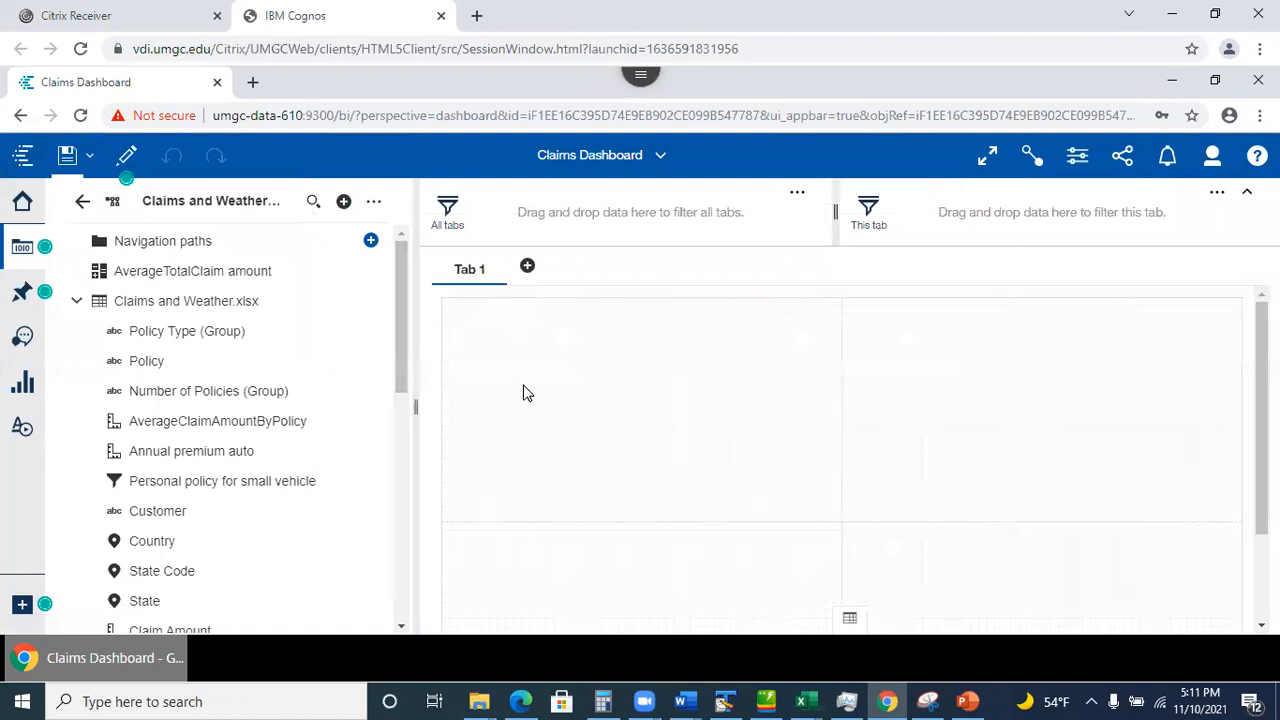
Check the list of open items, then switch to the PowerPoint lecture slides.
{"action": "left_click", "coordinate": [658, 162]}
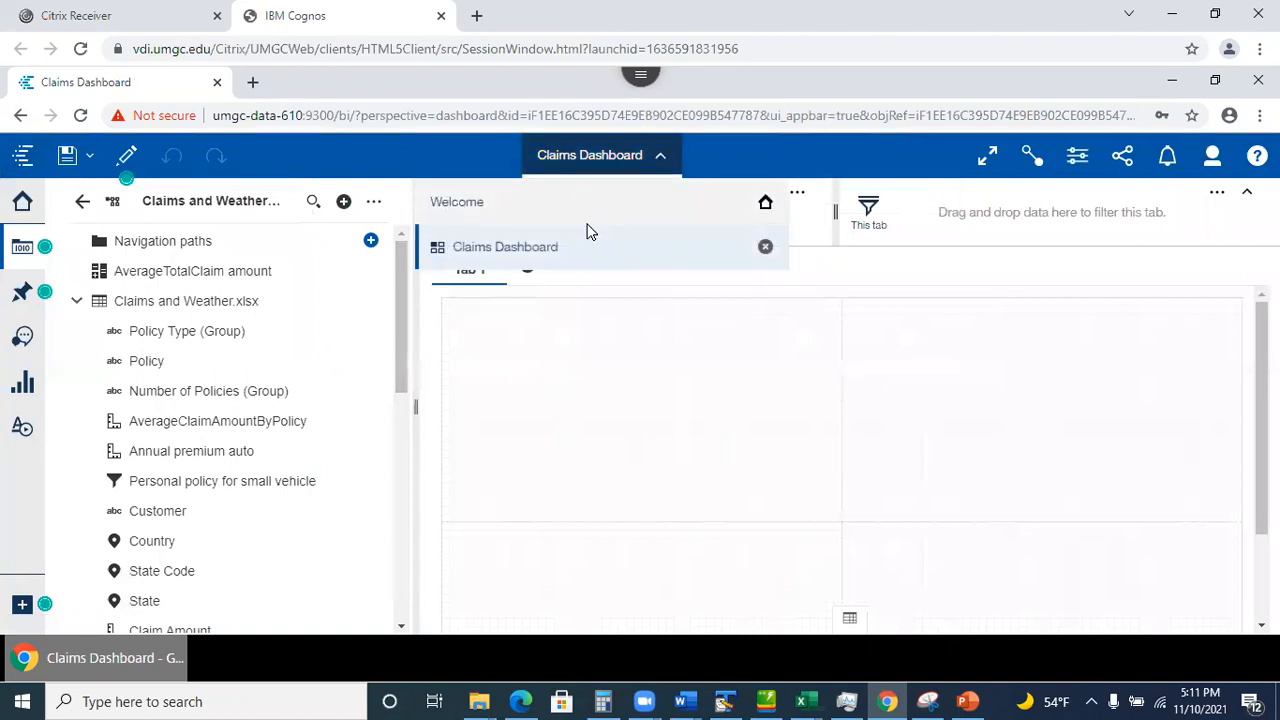
{"action": "left_click", "coordinate": [650, 478]}
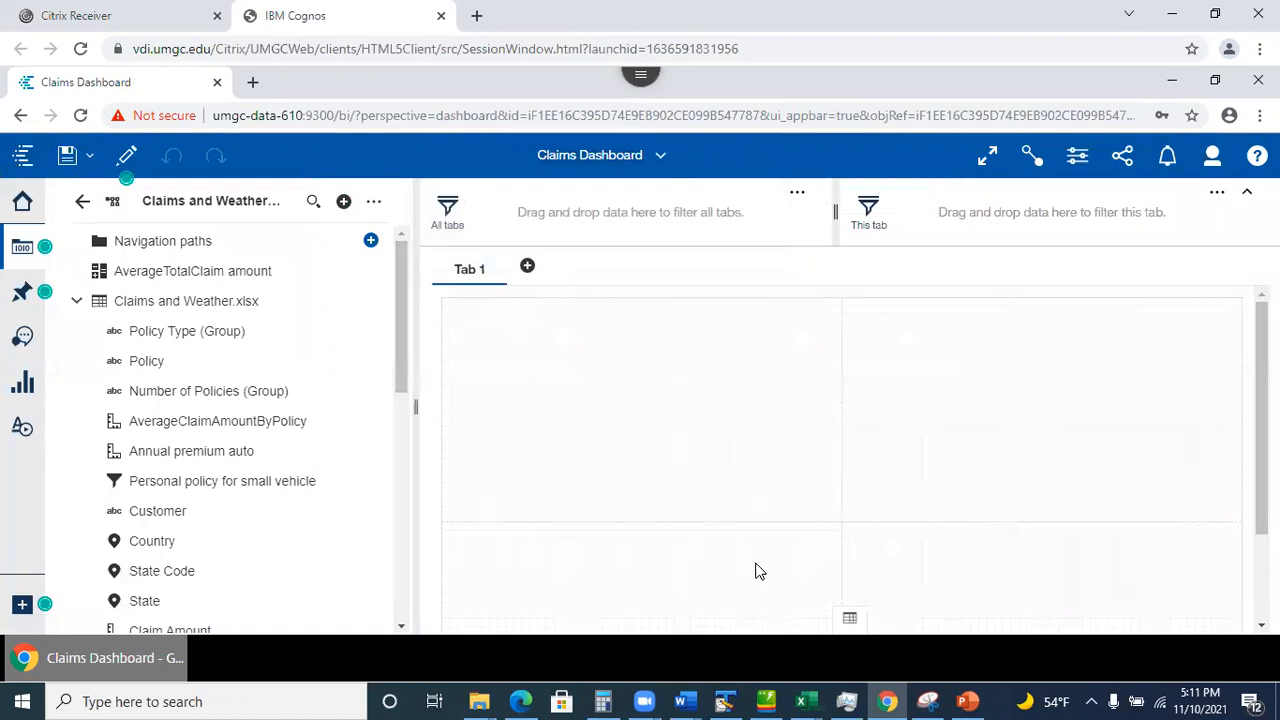
{"action": "left_click", "coordinate": [968, 701]}
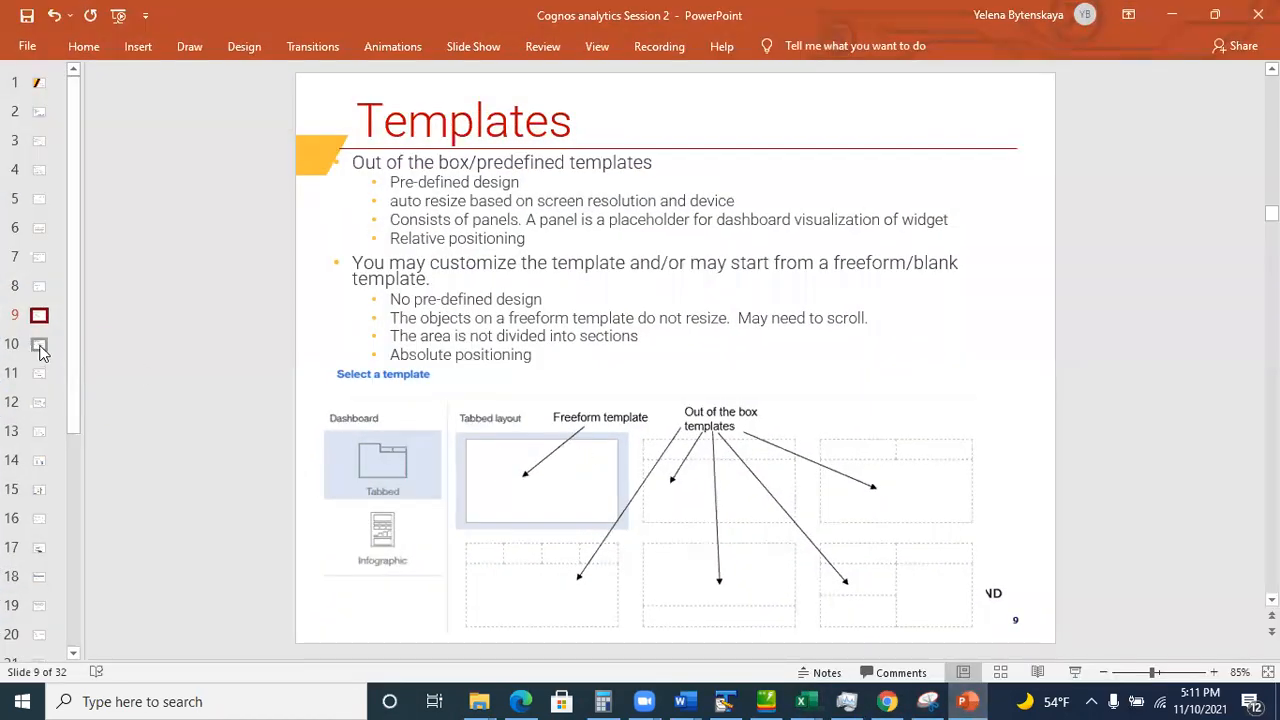
Show slide 10, 'Tabbed Dashboard Interface', then minimize PowerPoint to return to Claims Dashboard.
{"action": "left_click", "coordinate": [39, 344]}
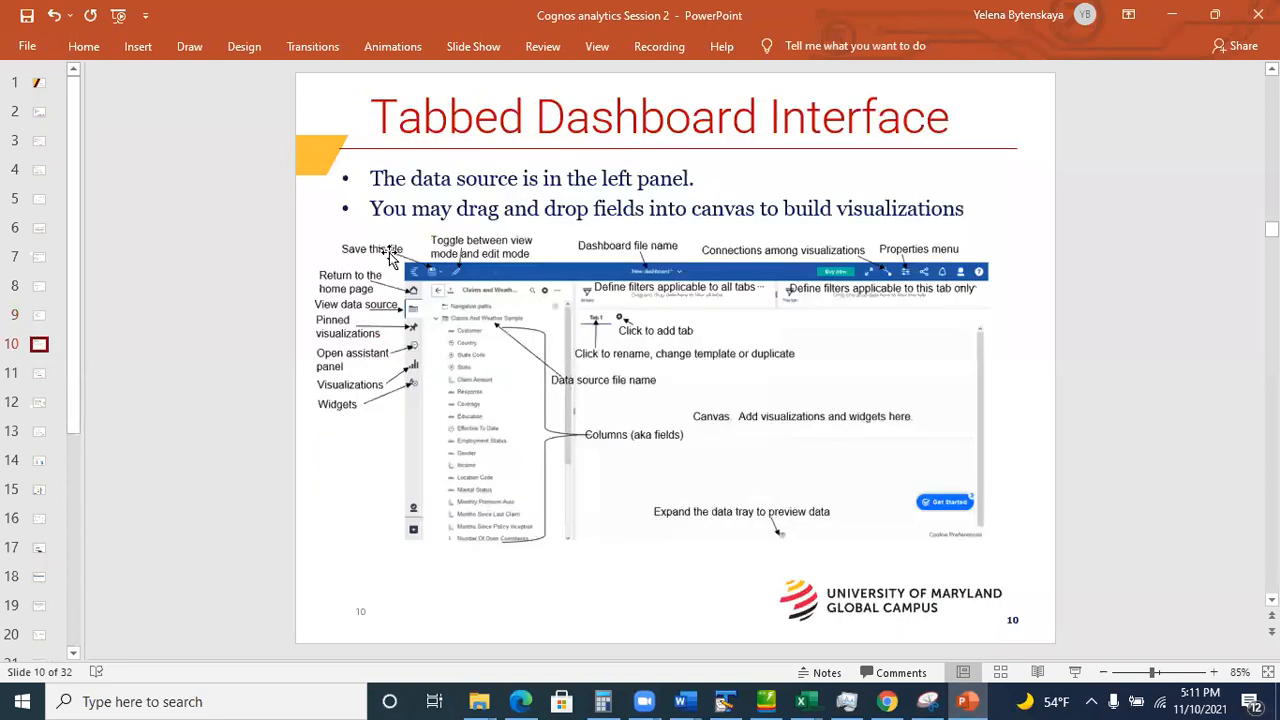
{"action": "left_click", "coordinate": [1172, 24]}
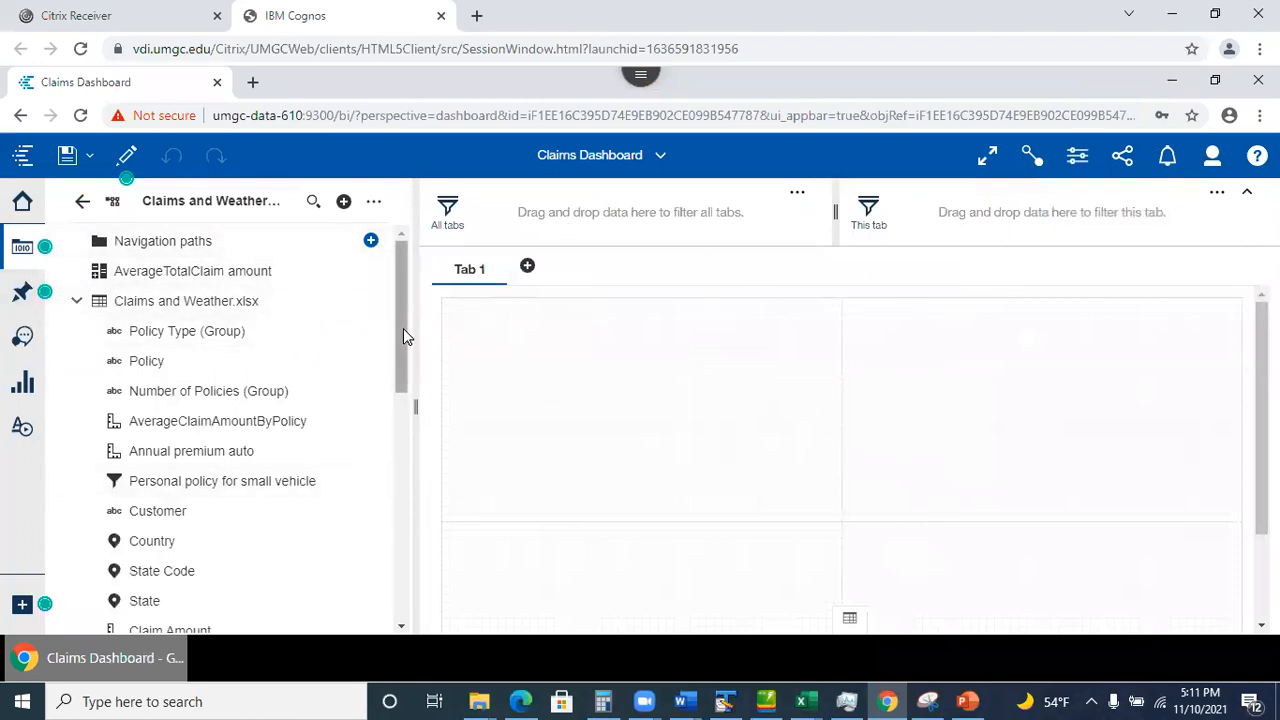
Hide the data source panel and collapse the filter area above the tabs.
{"action": "scroll", "coordinate": [403, 328], "scroll_direction": "down", "scroll_amount": 6}
{"action": "scroll", "coordinate": [394, 363], "scroll_direction": "up", "scroll_amount": 6}
{"action": "left_click", "coordinate": [22, 247]}
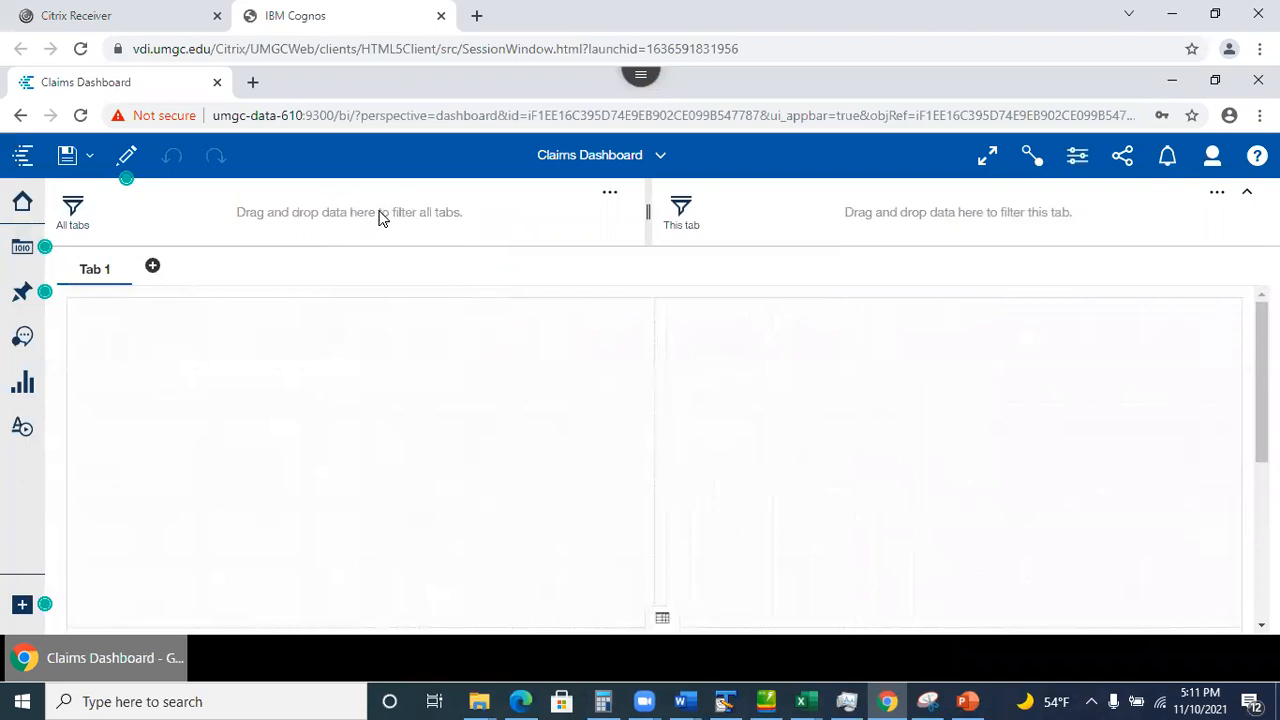
{"action": "left_click", "coordinate": [1247, 195]}
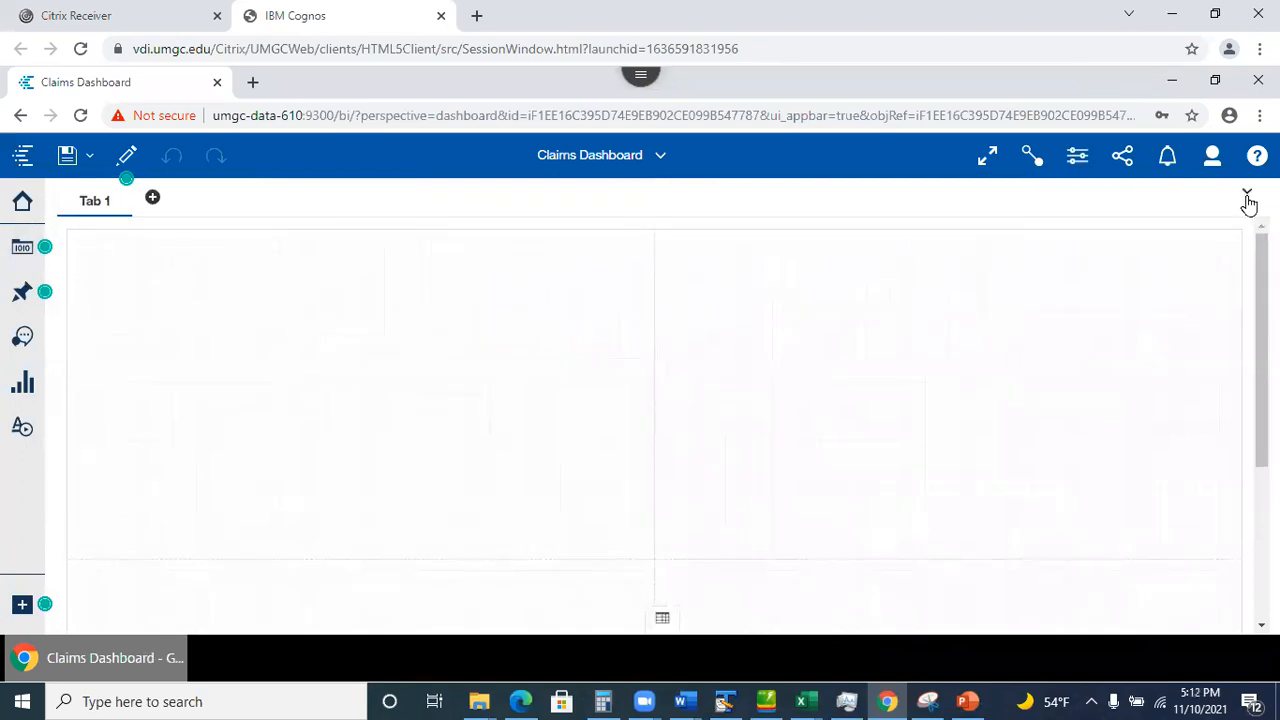
{"action": "left_click", "coordinate": [1248, 201]}
{"action": "left_click", "coordinate": [1247, 195]}
Briefly show the Assistant, Visualizations and Pins panels, then return to the Welcome home page.
{"action": "left_click", "coordinate": [23, 338]}
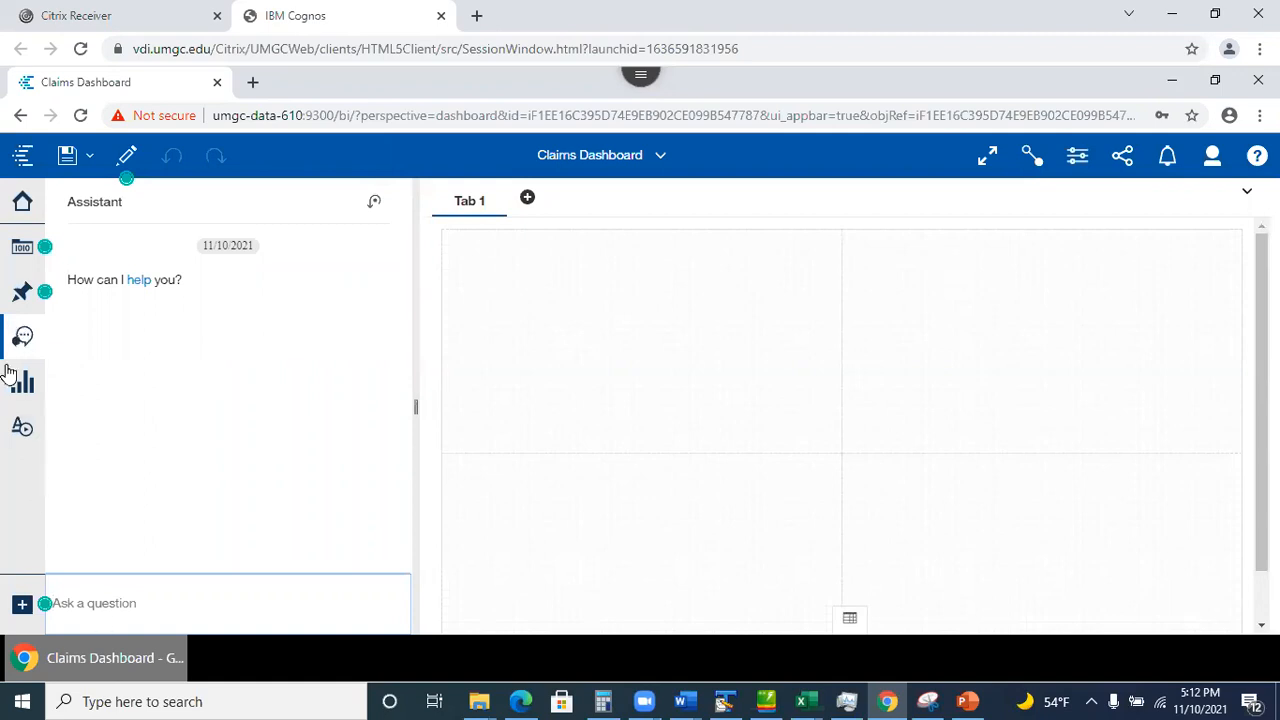
{"action": "left_click", "coordinate": [22, 338]}
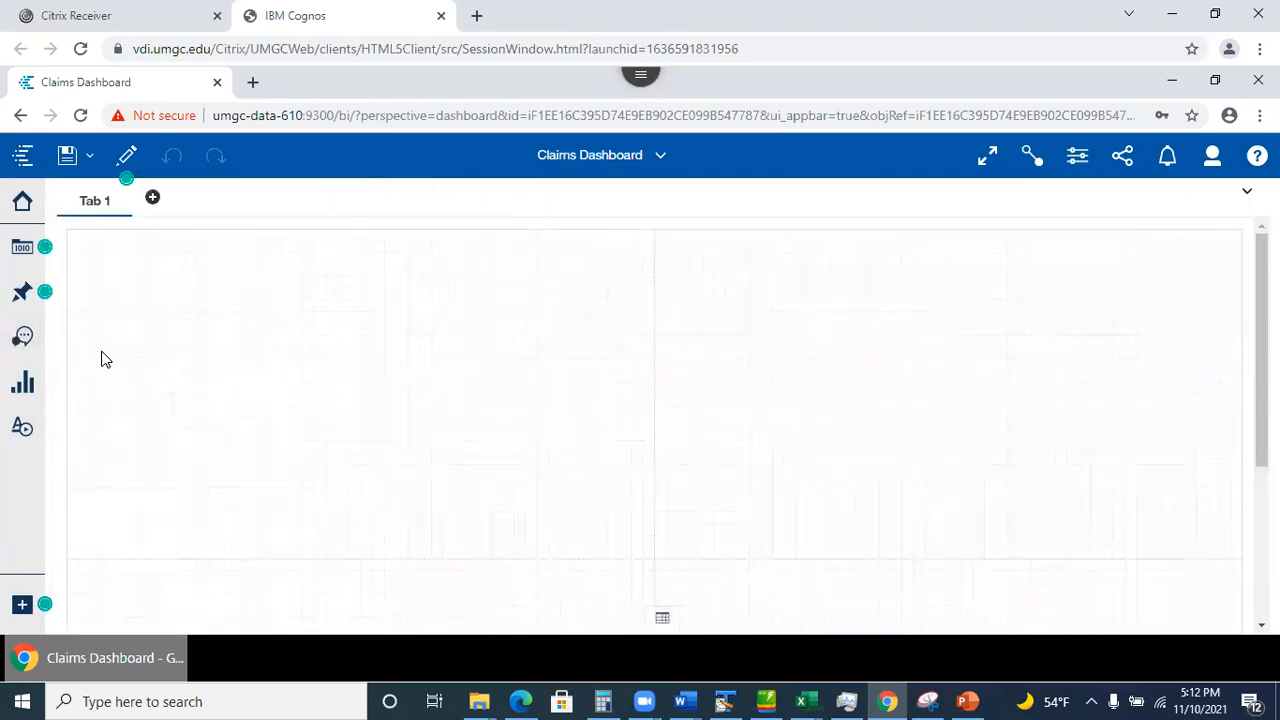
{"action": "left_click", "coordinate": [22, 390]}
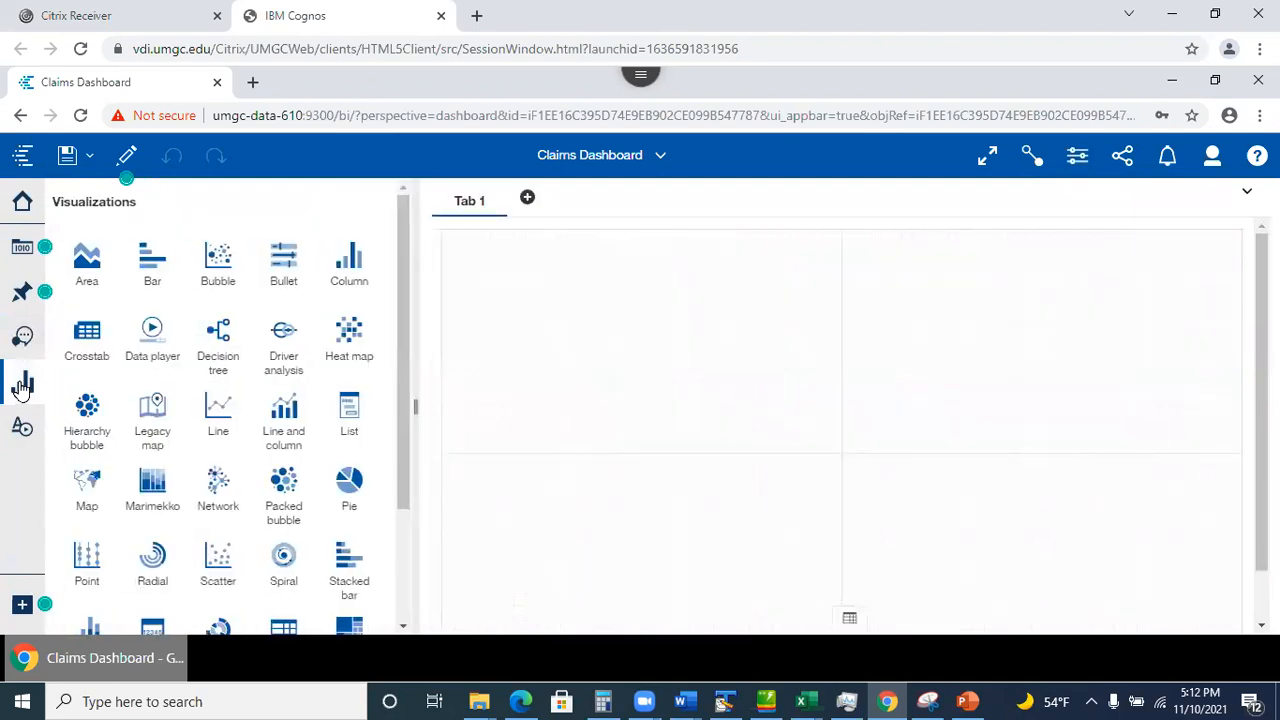
{"action": "left_click", "coordinate": [22, 388]}
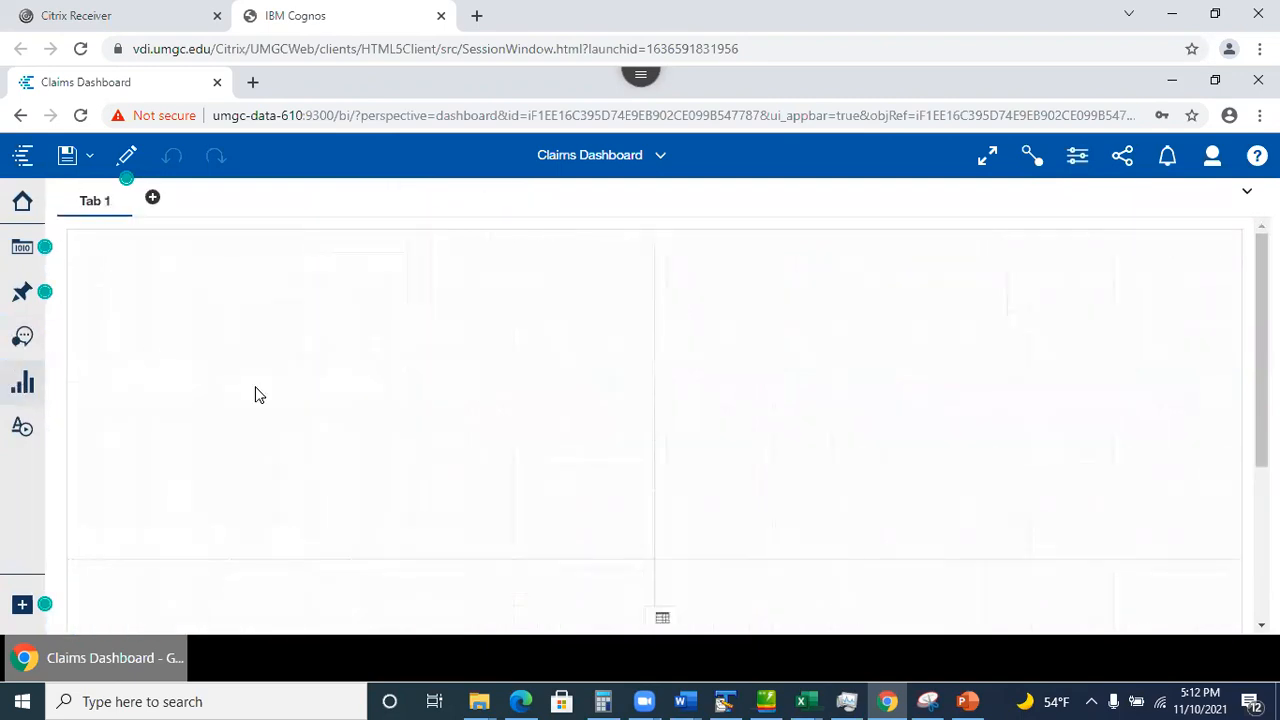
{"action": "left_click", "coordinate": [24, 291]}
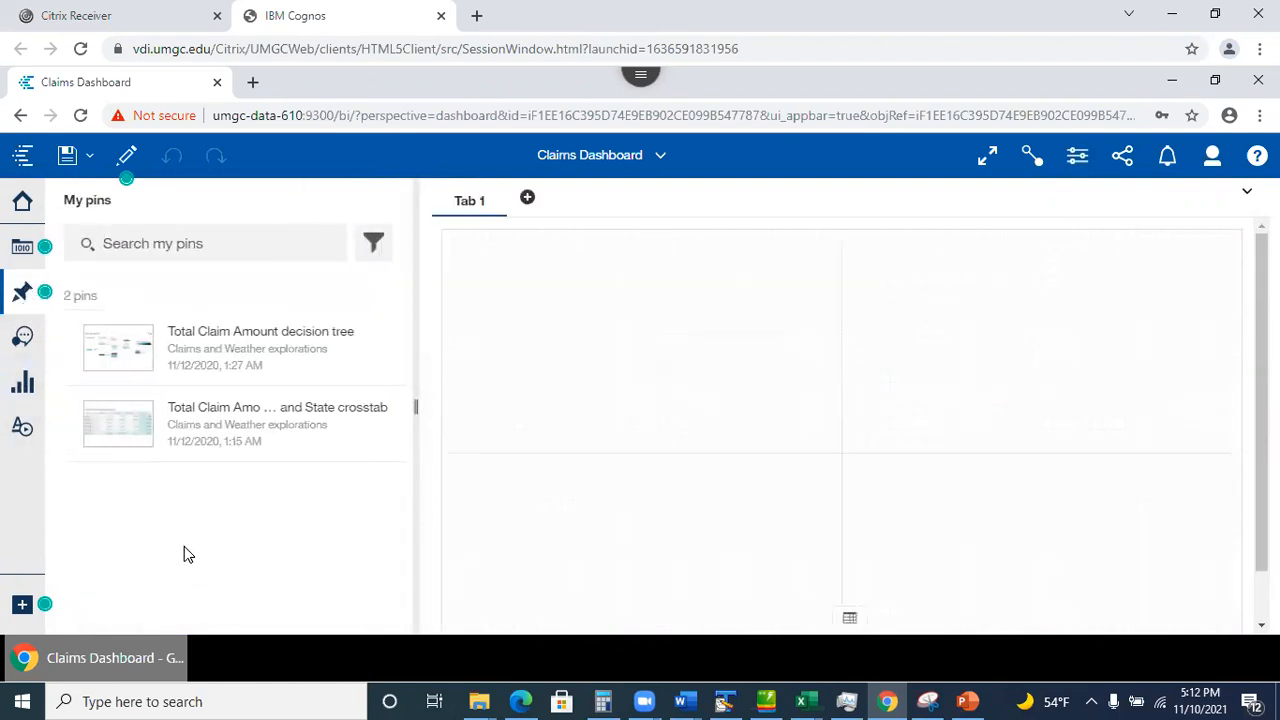
{"action": "left_click", "coordinate": [27, 289]}
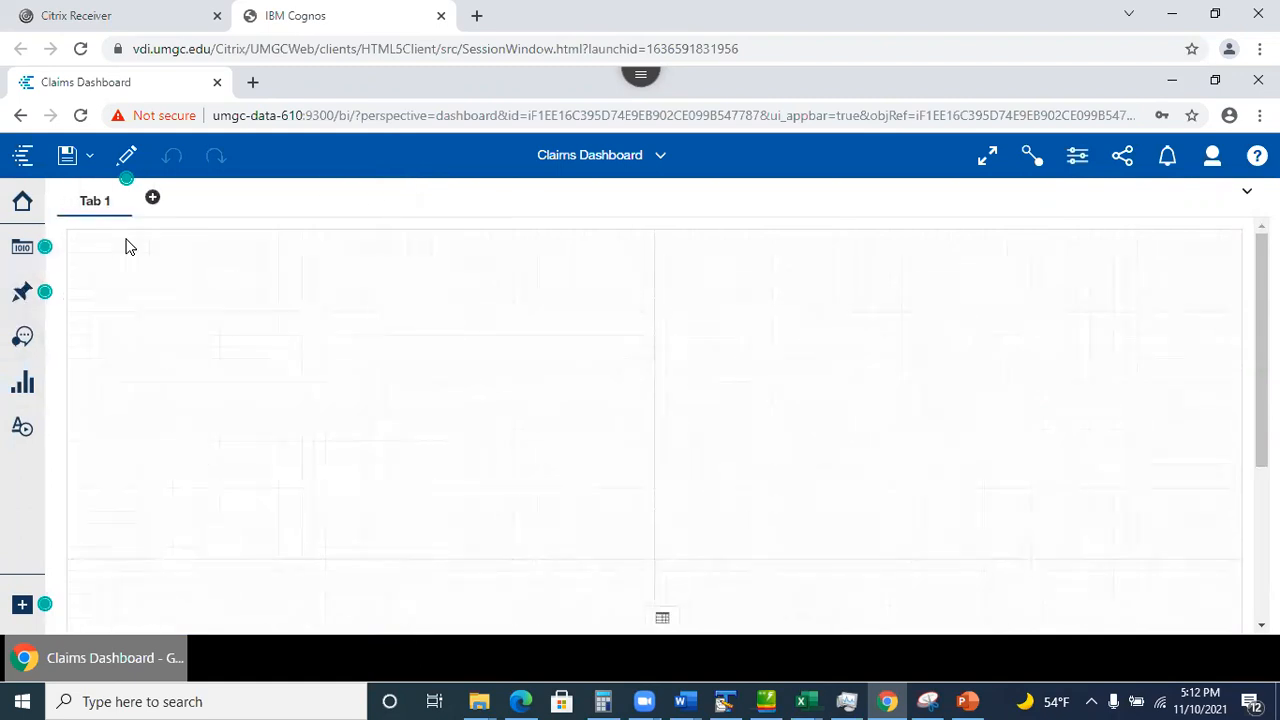
{"action": "left_click", "coordinate": [22, 200]}
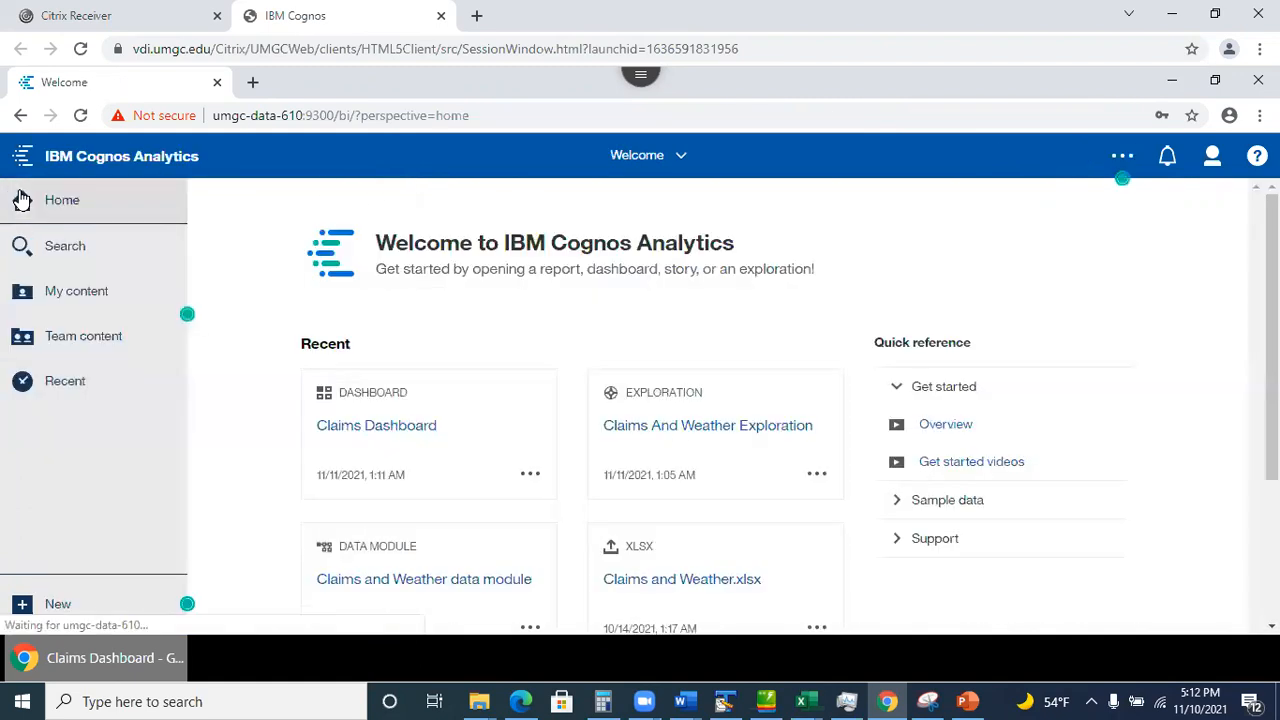
Reopen Claims Dashboard from open items, toggle preview and edit, then bring PowerPoint forward.
{"action": "left_click", "coordinate": [677, 155]}
{"action": "left_click", "coordinate": [556, 252]}
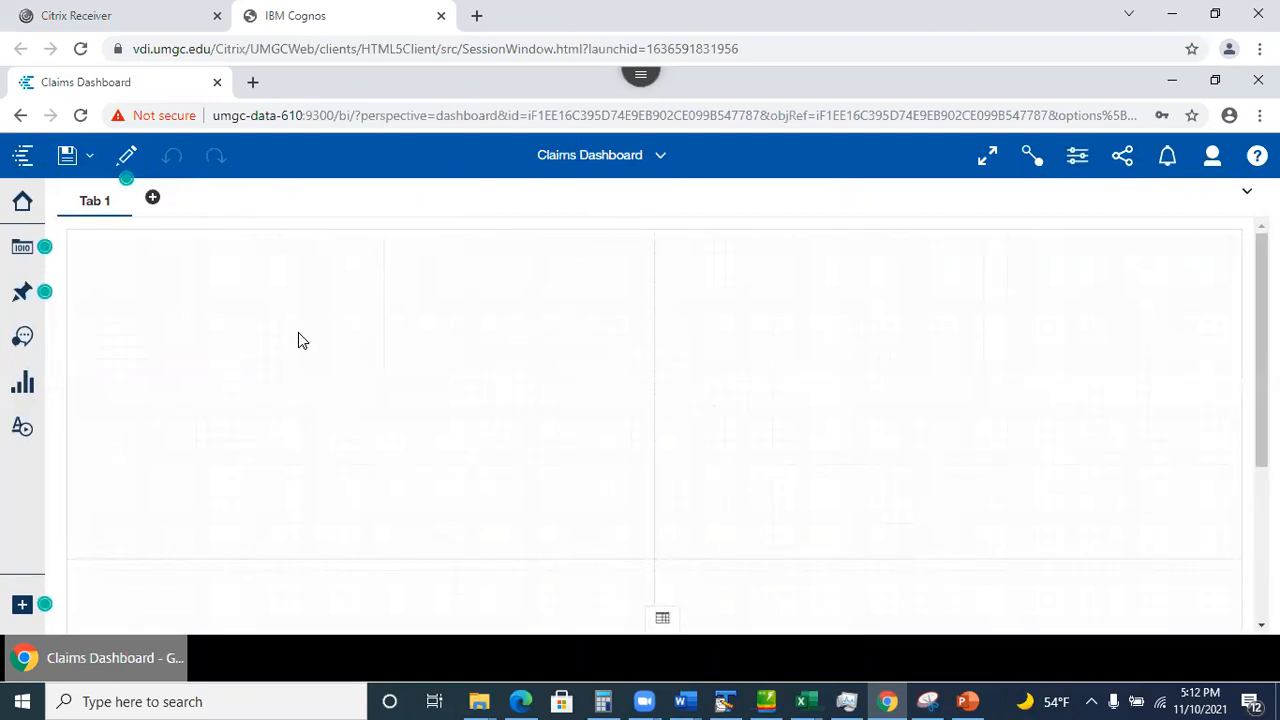
{"action": "left_click", "coordinate": [128, 158]}
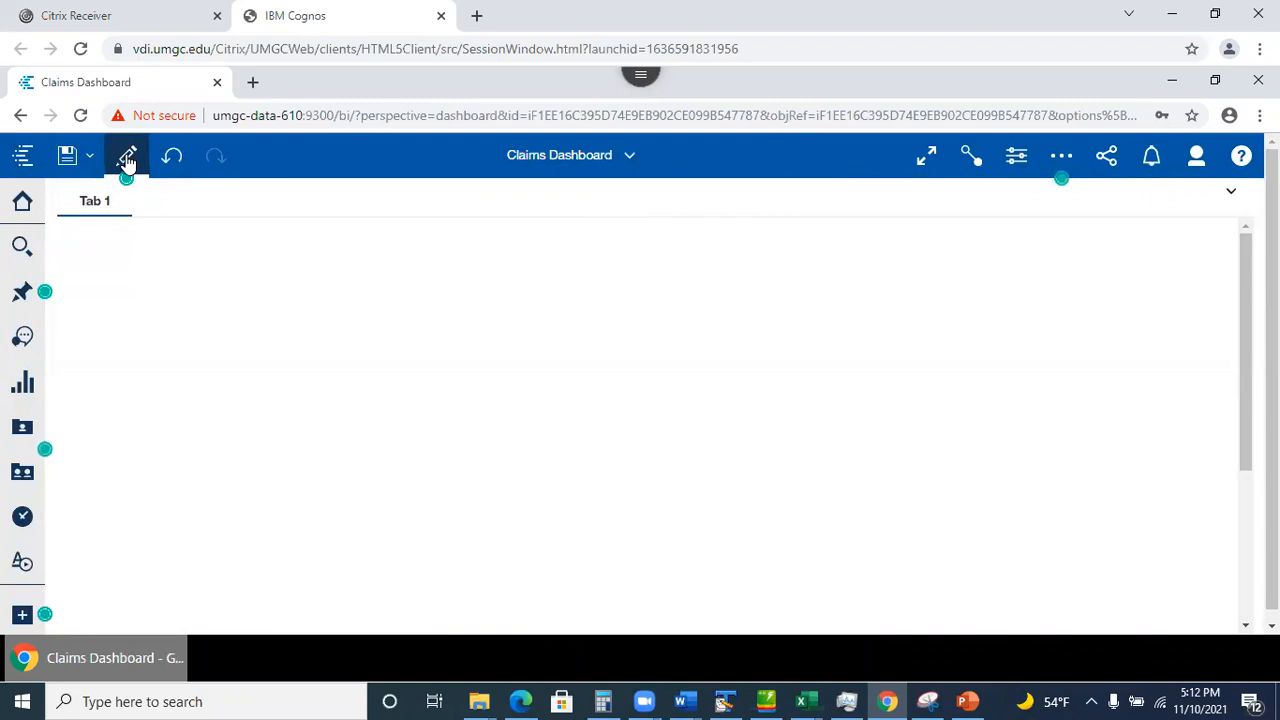
{"action": "left_click", "coordinate": [127, 160]}
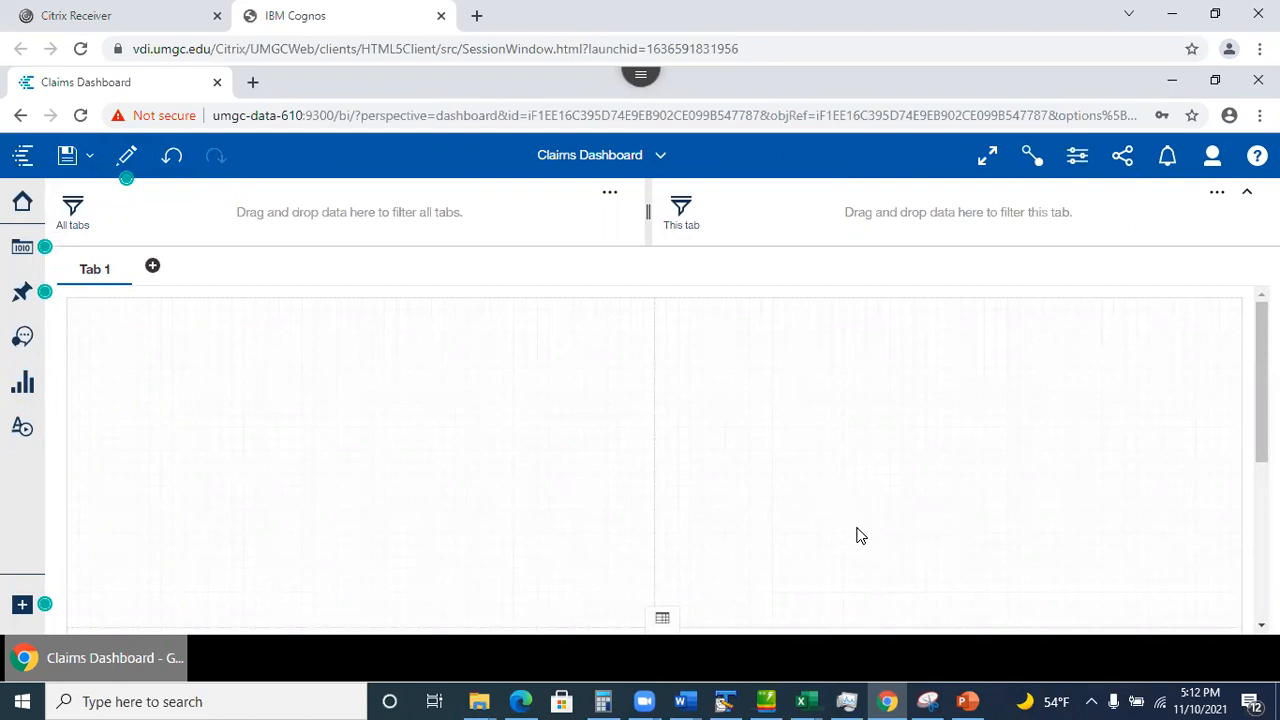
{"action": "left_click", "coordinate": [966, 700]}
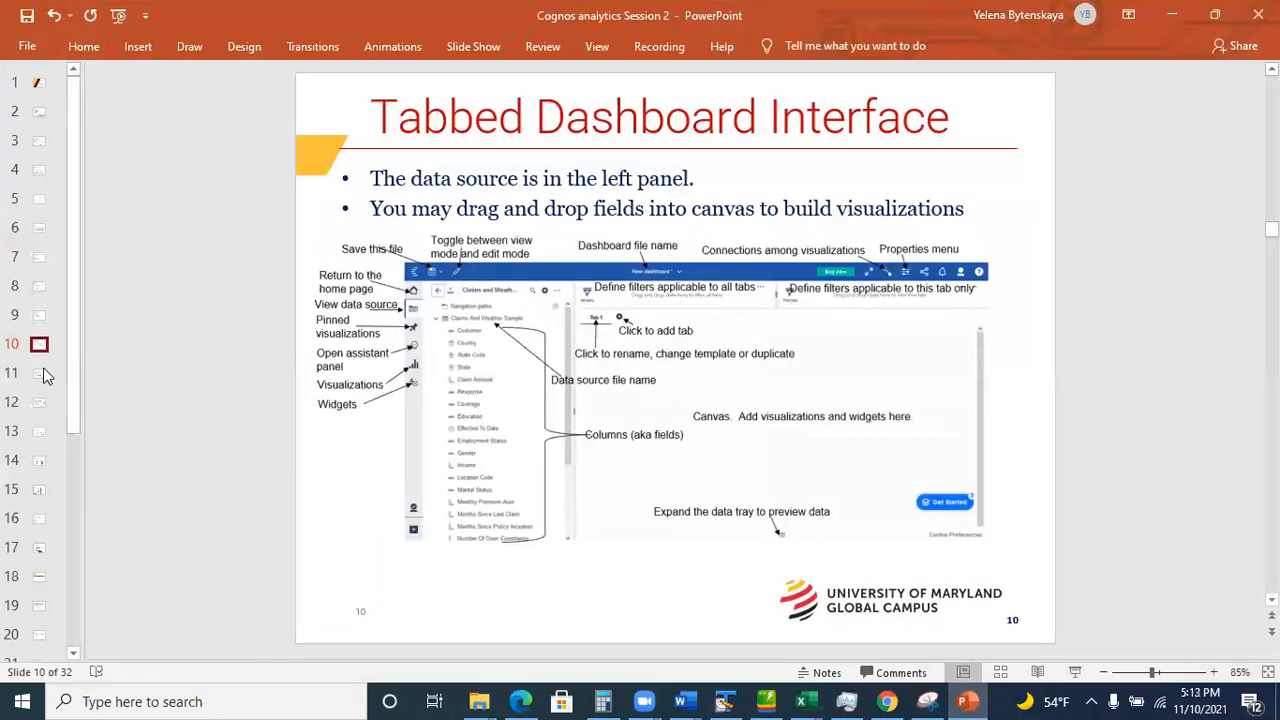
Show slide 11, 'Dashboard Properties', then minimize PowerPoint to return to the dashboard.
{"action": "left_click", "coordinate": [40, 374]}
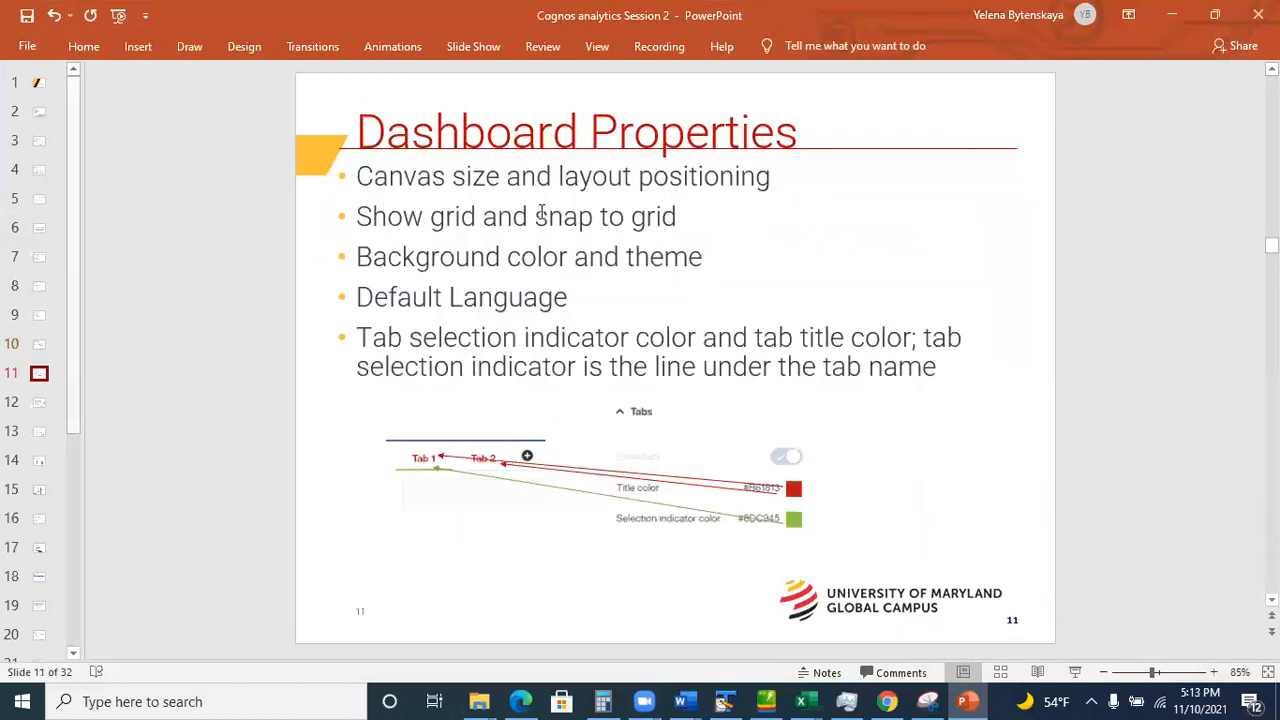
{"action": "left_click", "coordinate": [1173, 22]}
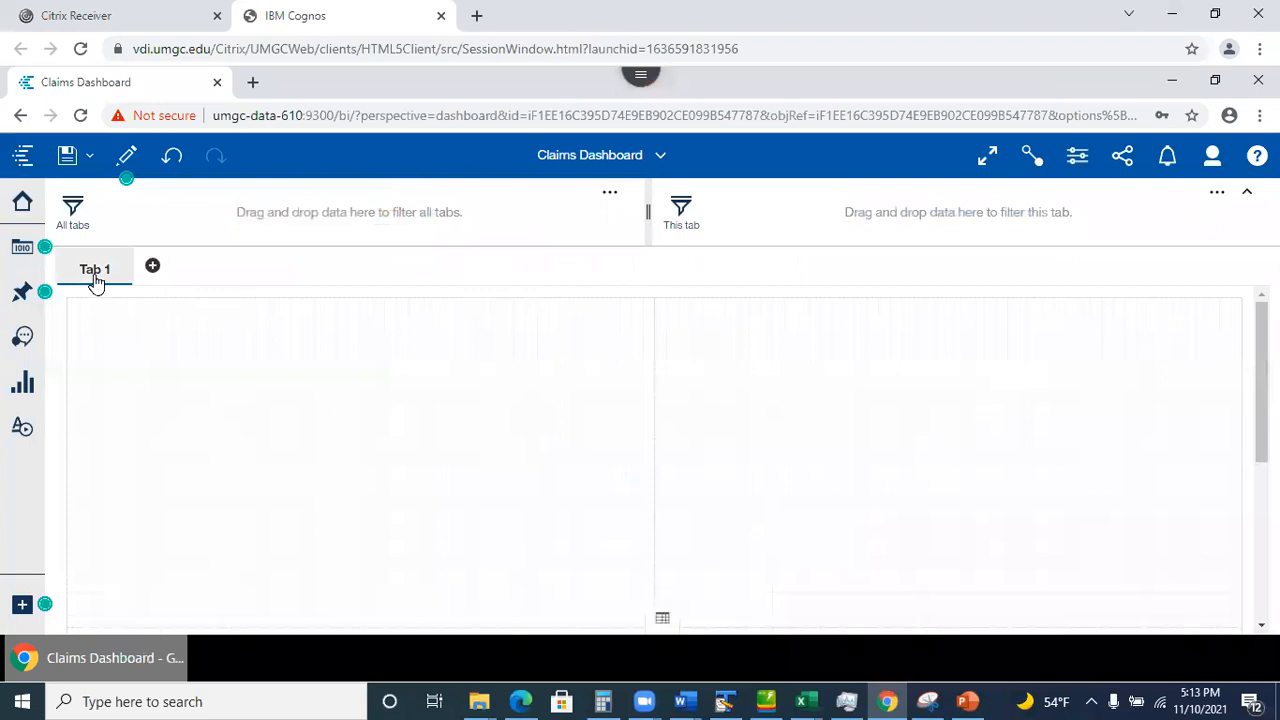
Add Tab 2 to Claims Dashboard with a two-by-two panel layout.
{"action": "left_click", "coordinate": [152, 265]}
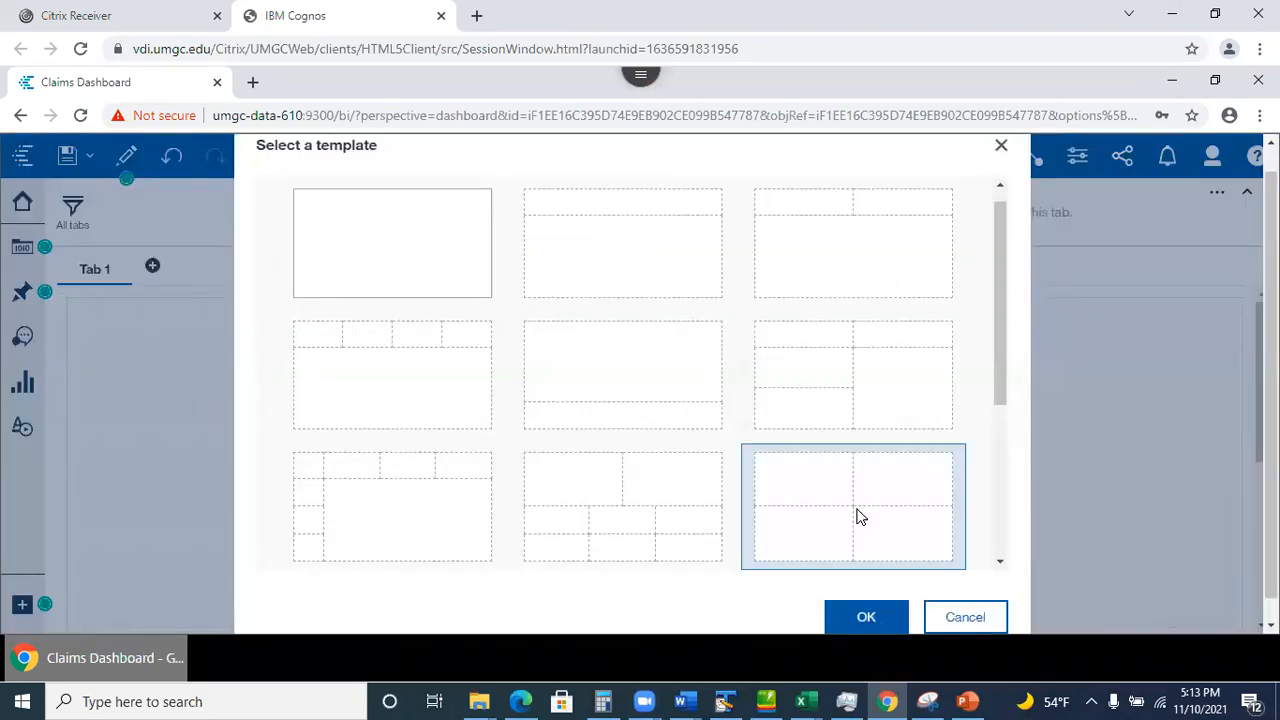
{"action": "left_click", "coordinate": [877, 619]}
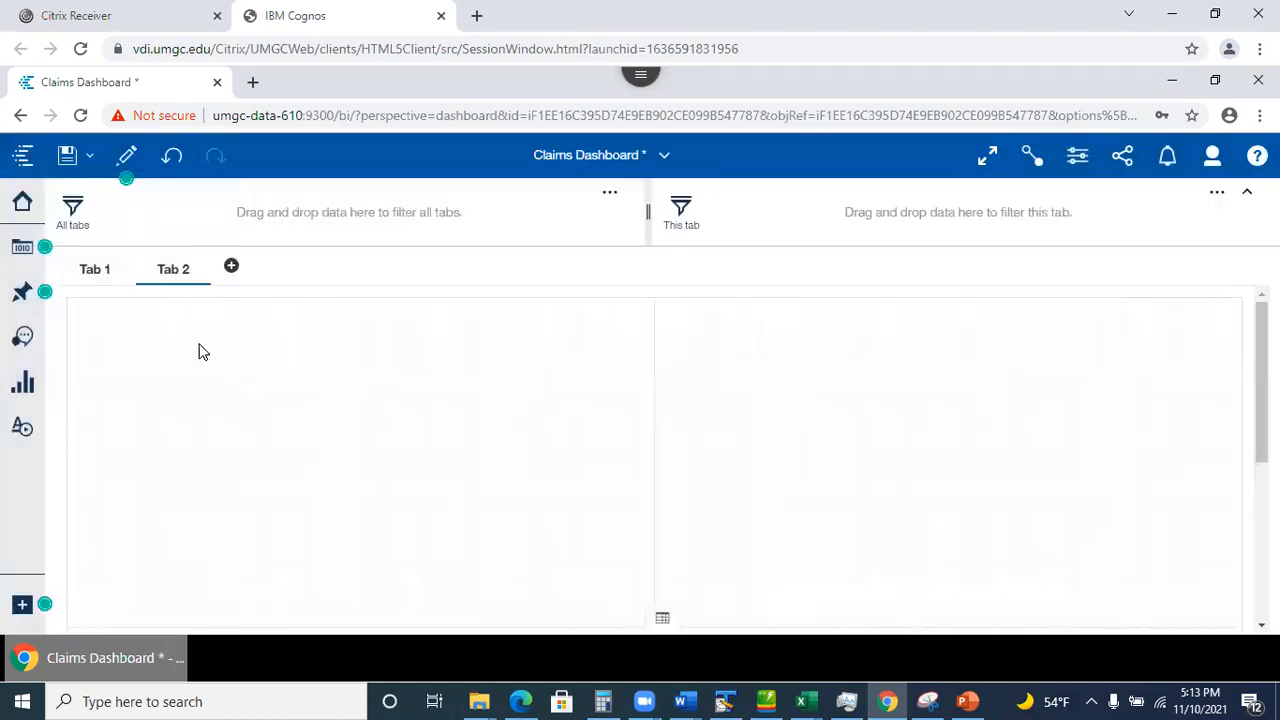
Set tab title color to red #B61813 and selection indicator color to green #498313.
{"action": "left_click", "coordinate": [1078, 158]}
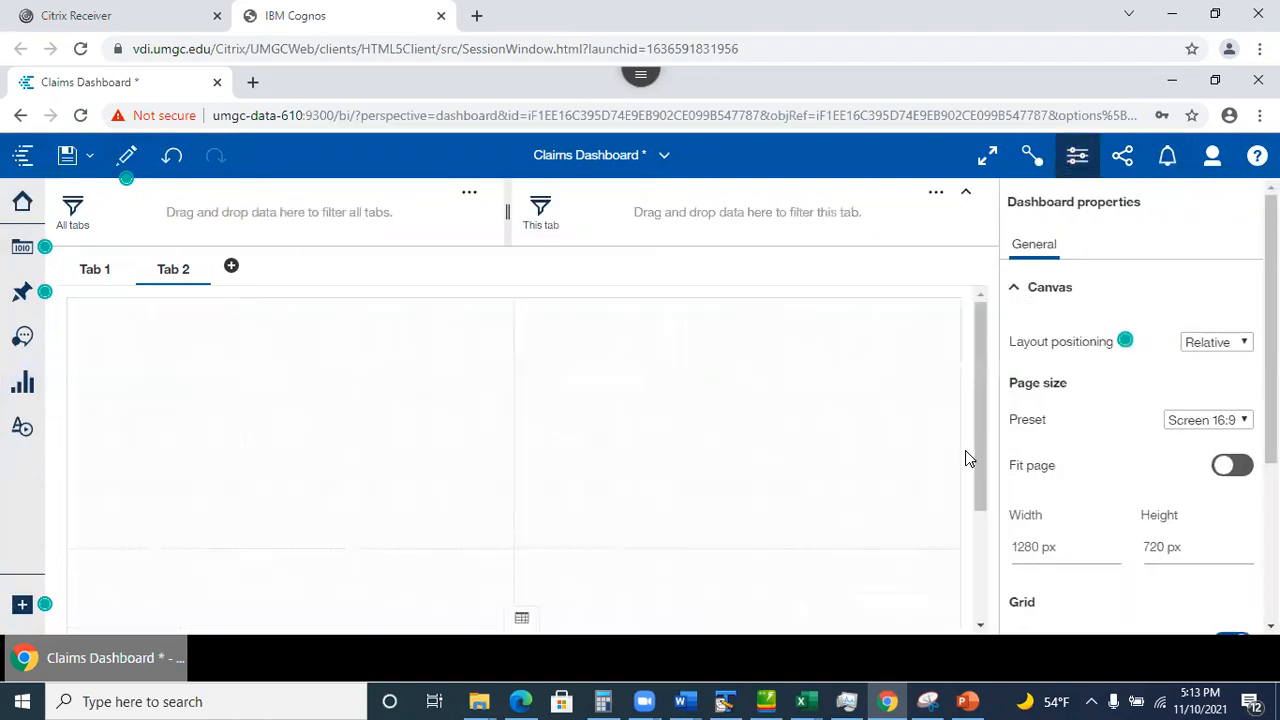
{"action": "scroll", "coordinate": [1139, 412], "scroll_direction": "down", "scroll_amount": 3}
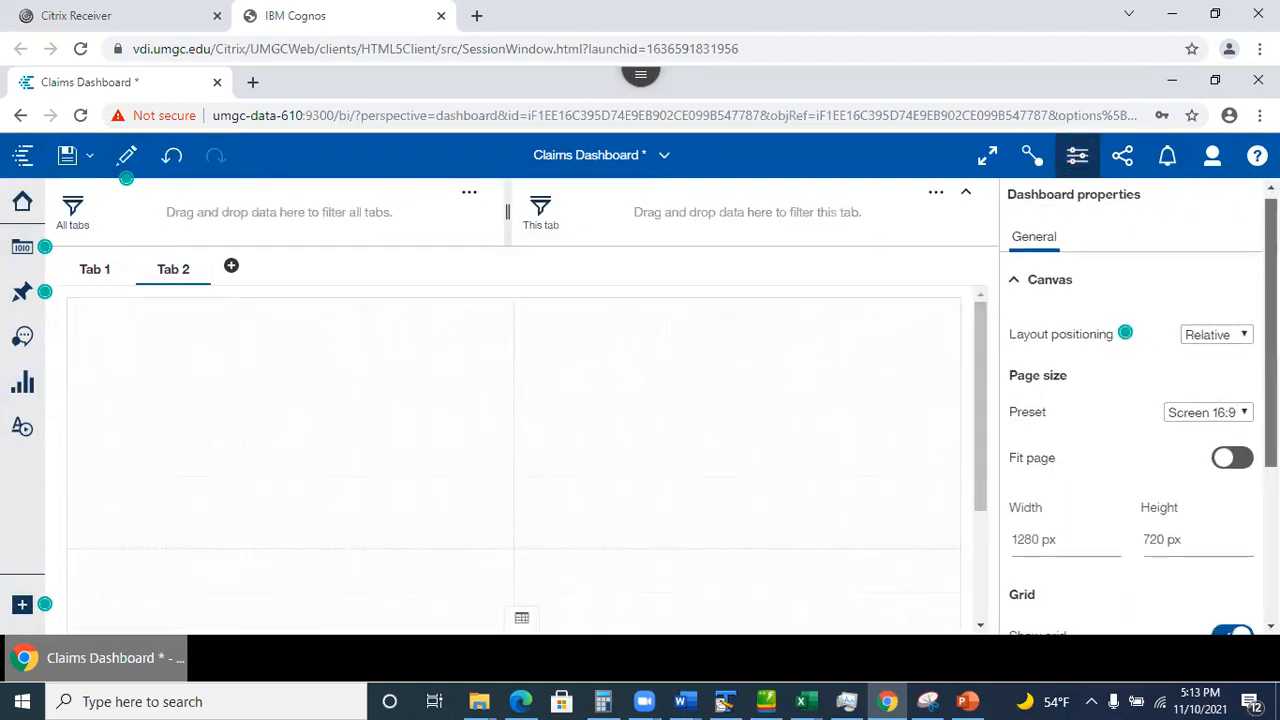
{"action": "scroll", "coordinate": [1139, 412], "scroll_direction": "down", "scroll_amount": 1}
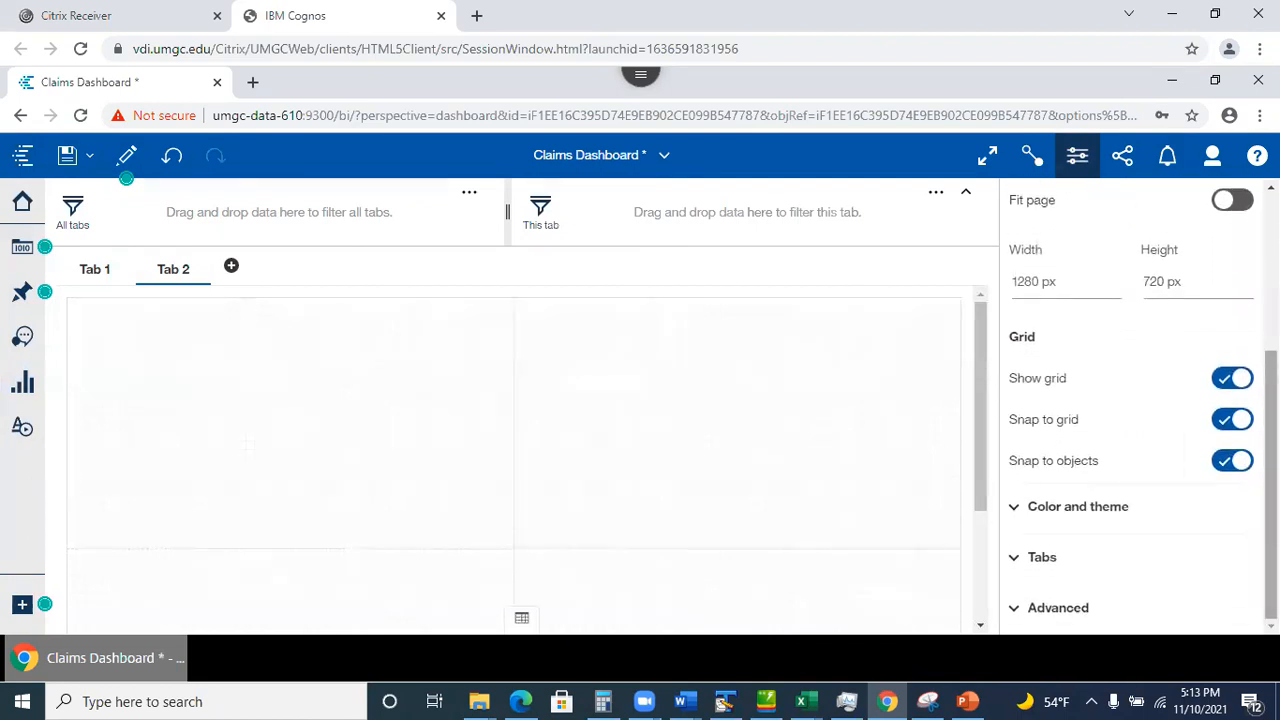
{"action": "left_click", "coordinate": [1020, 558]}
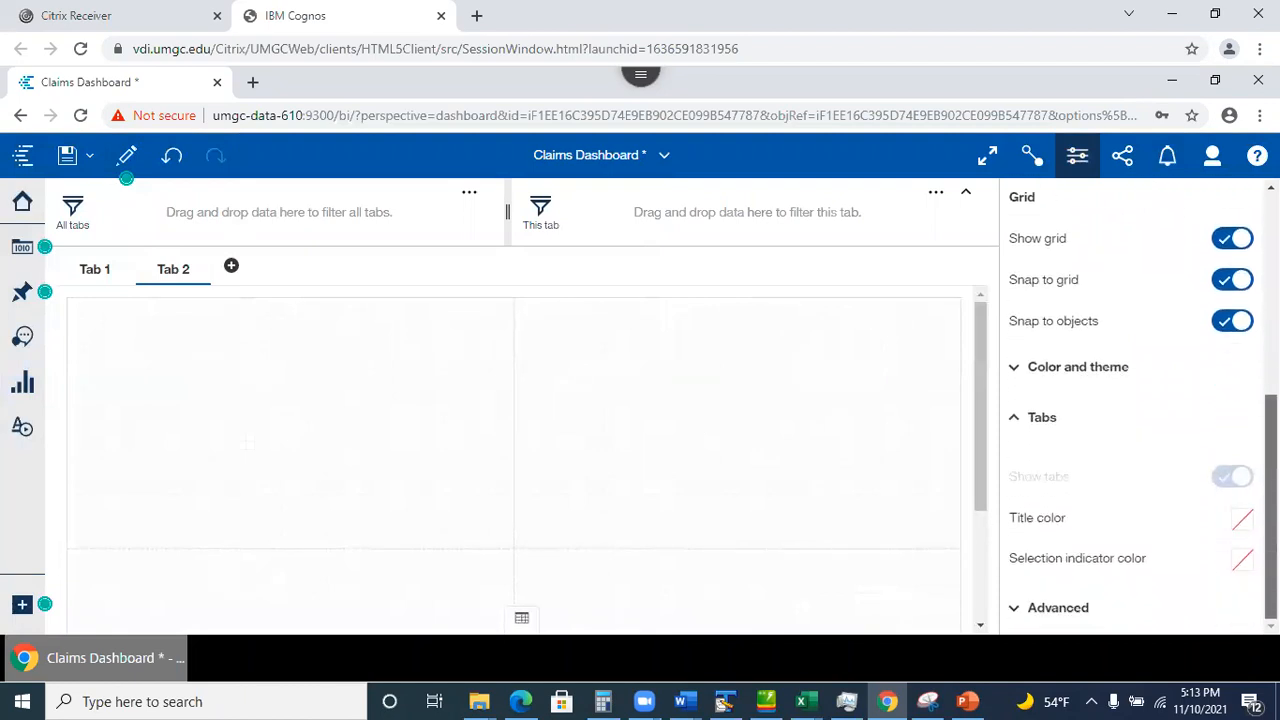
{"action": "scroll", "coordinate": [1025, 478], "scroll_direction": "up", "scroll_amount": 3}
{"action": "scroll", "coordinate": [1025, 478], "scroll_direction": "down", "scroll_amount": 3}
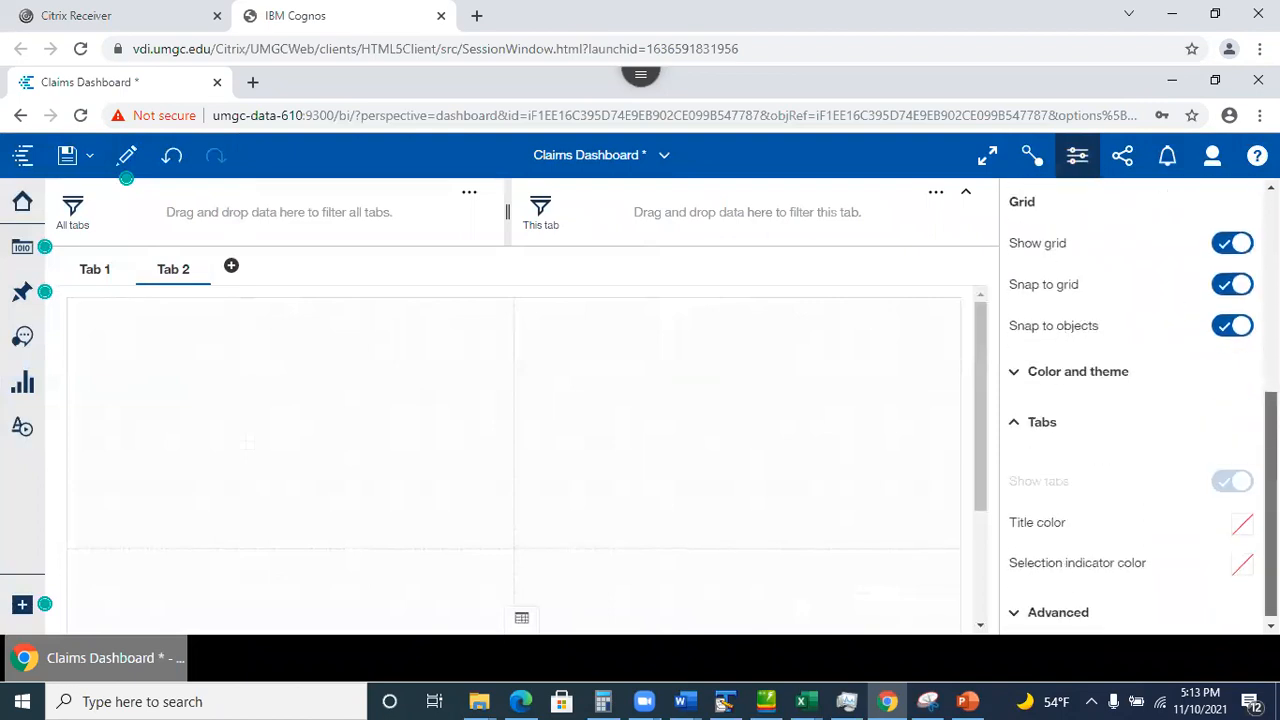
{"action": "left_click", "coordinate": [1243, 524]}
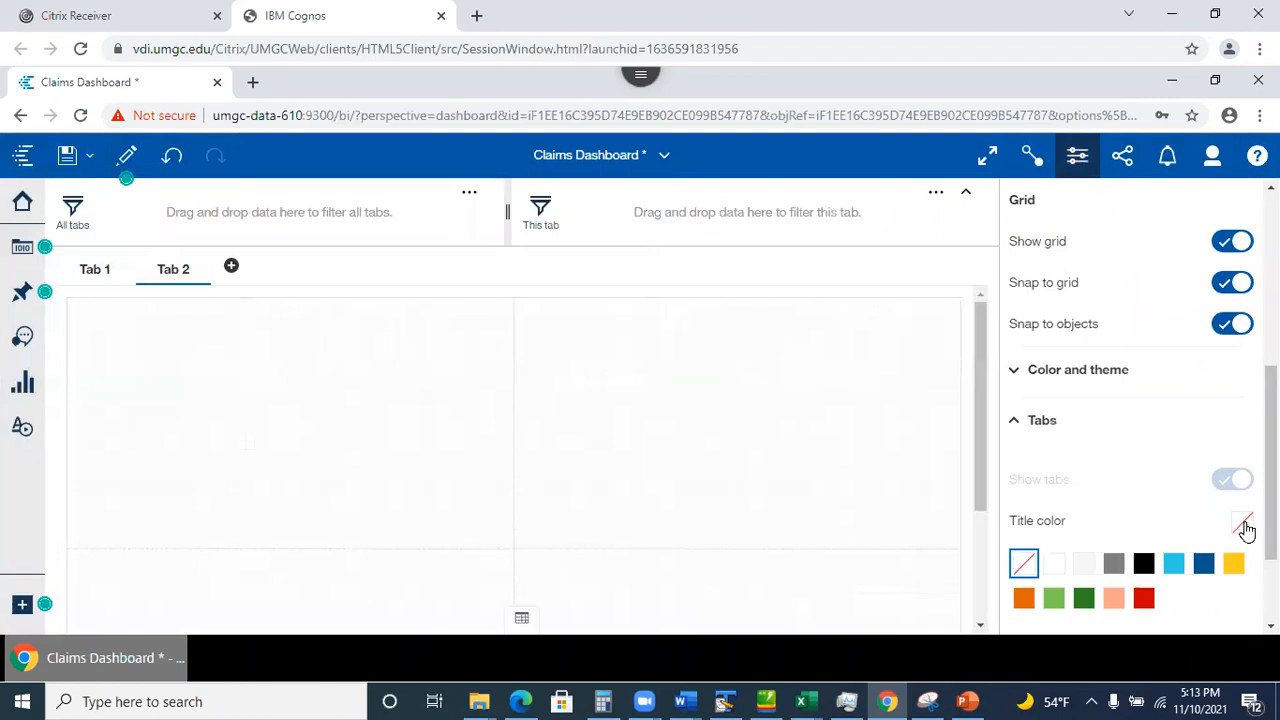
{"action": "left_click", "coordinate": [1145, 600]}
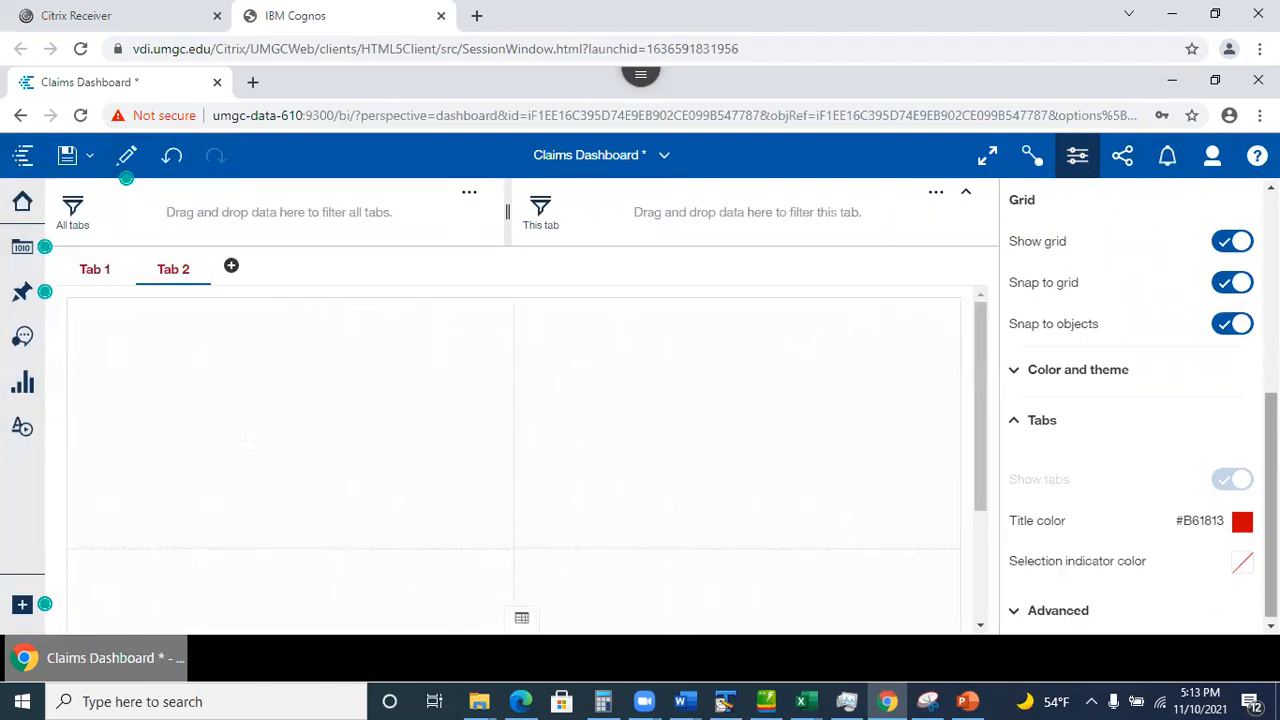
{"action": "left_click_drag", "start_coordinate": [1271, 570], "coordinate": [1271, 603]}
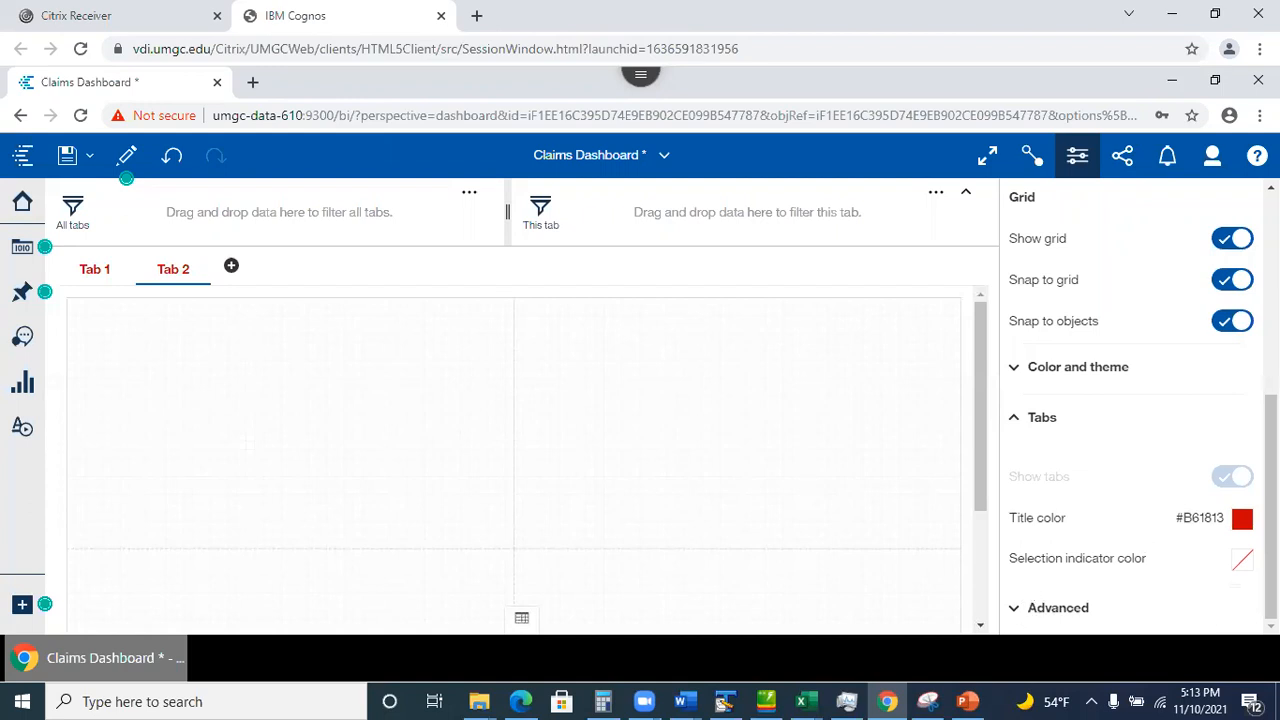
{"action": "left_click", "coordinate": [1244, 561]}
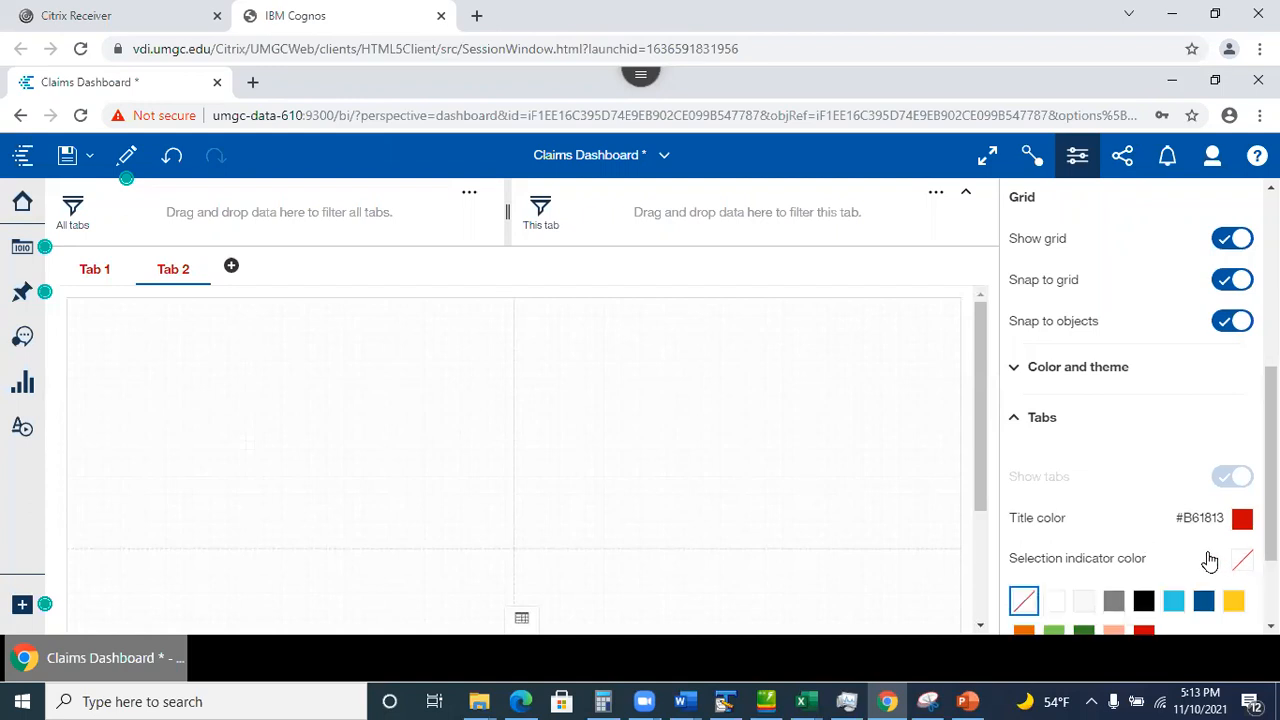
{"action": "left_click", "coordinate": [1084, 631]}
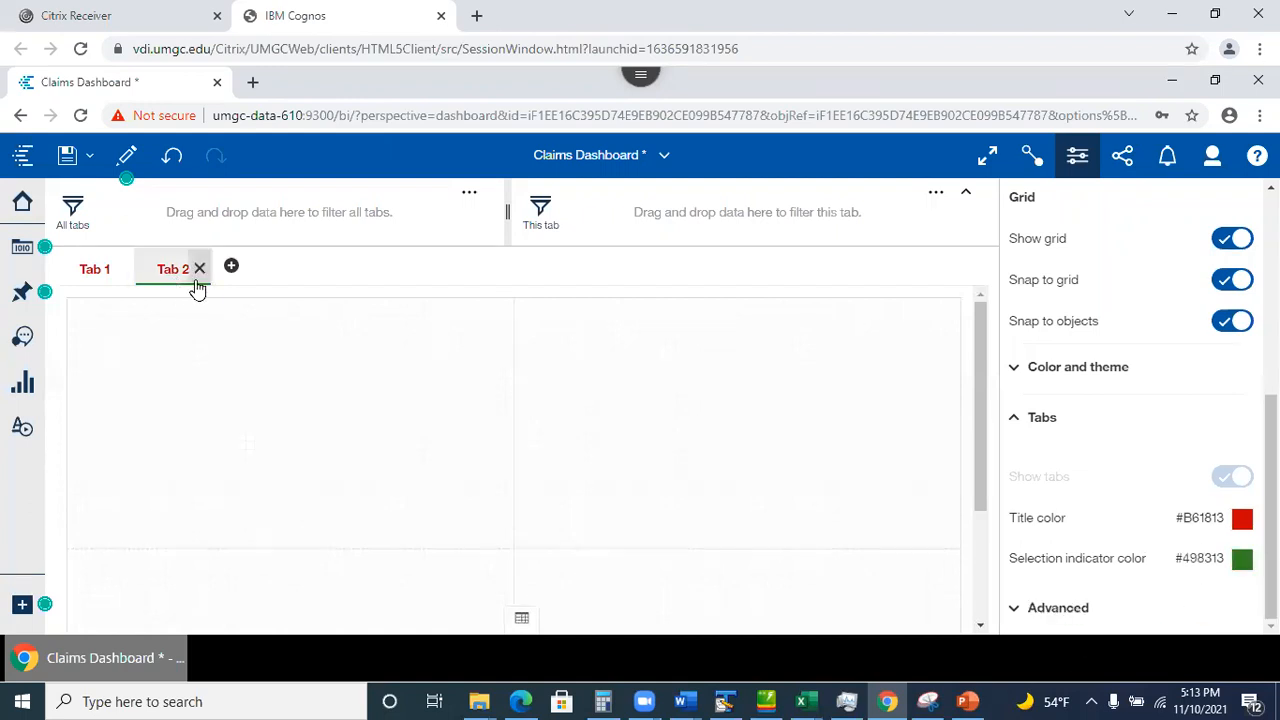
Switch to Tab 1, review the advanced dashboard settings, and close Properties.
{"action": "left_click", "coordinate": [95, 270]}
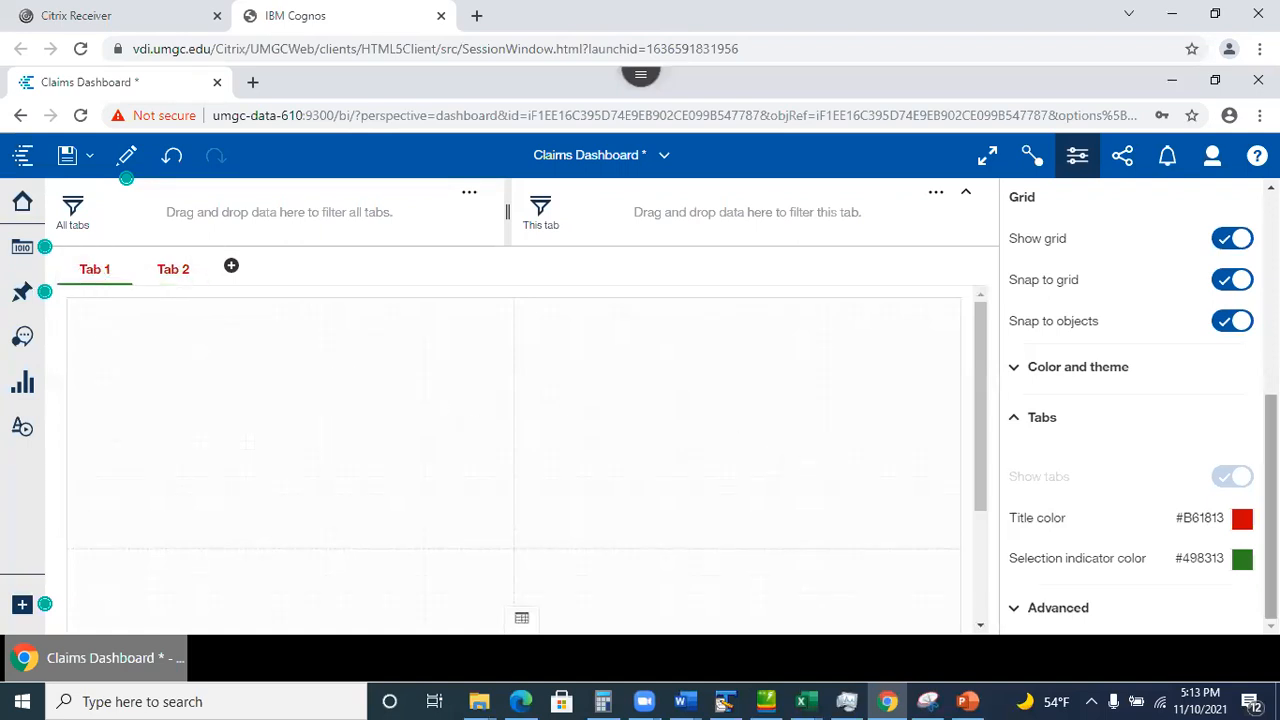
{"action": "left_click", "coordinate": [1014, 608]}
{"action": "left_click_drag", "start_coordinate": [1271, 500], "coordinate": [1271, 330]}
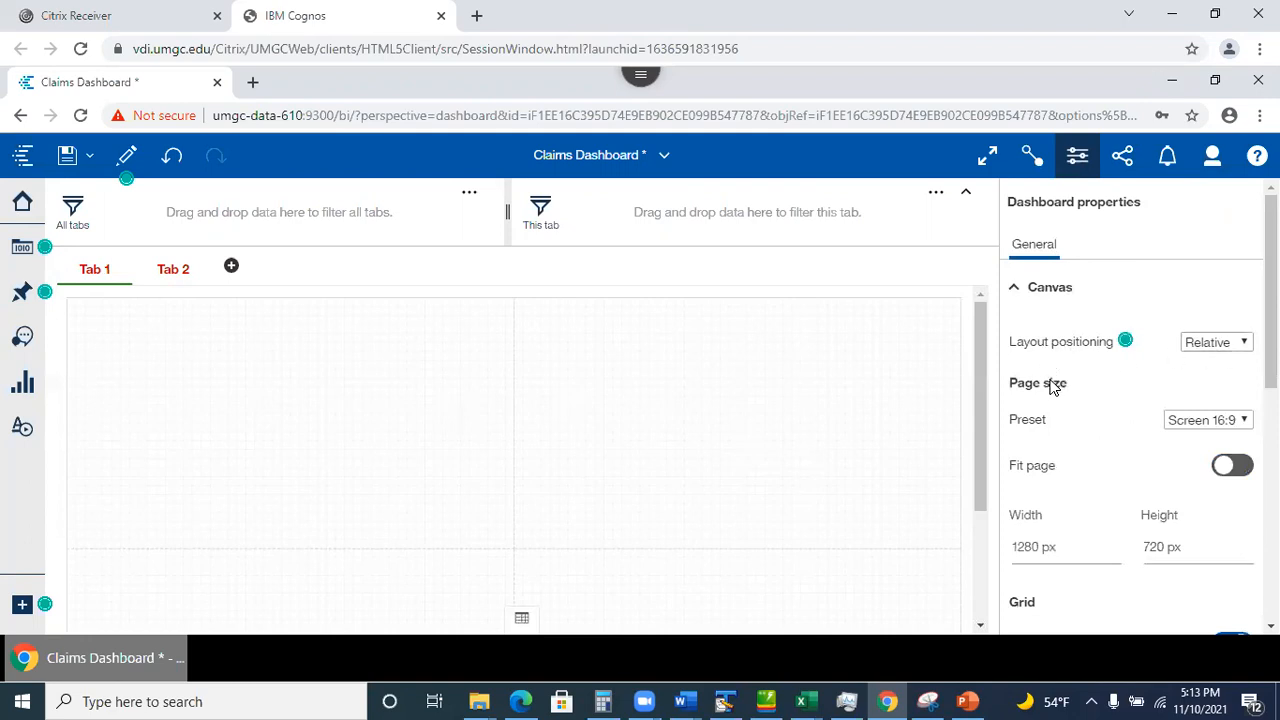
{"action": "scroll", "coordinate": [1200, 420], "scroll_direction": "down", "scroll_amount": 4}
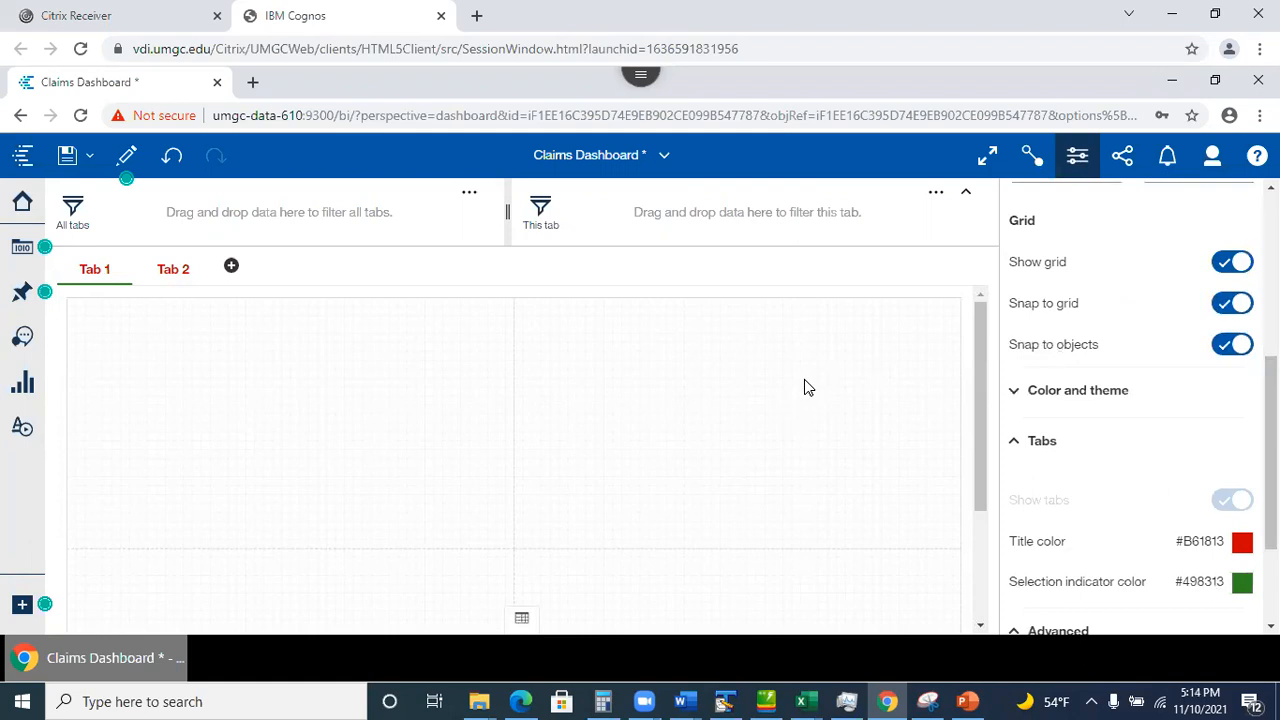
{"action": "left_click", "coordinate": [1092, 162]}
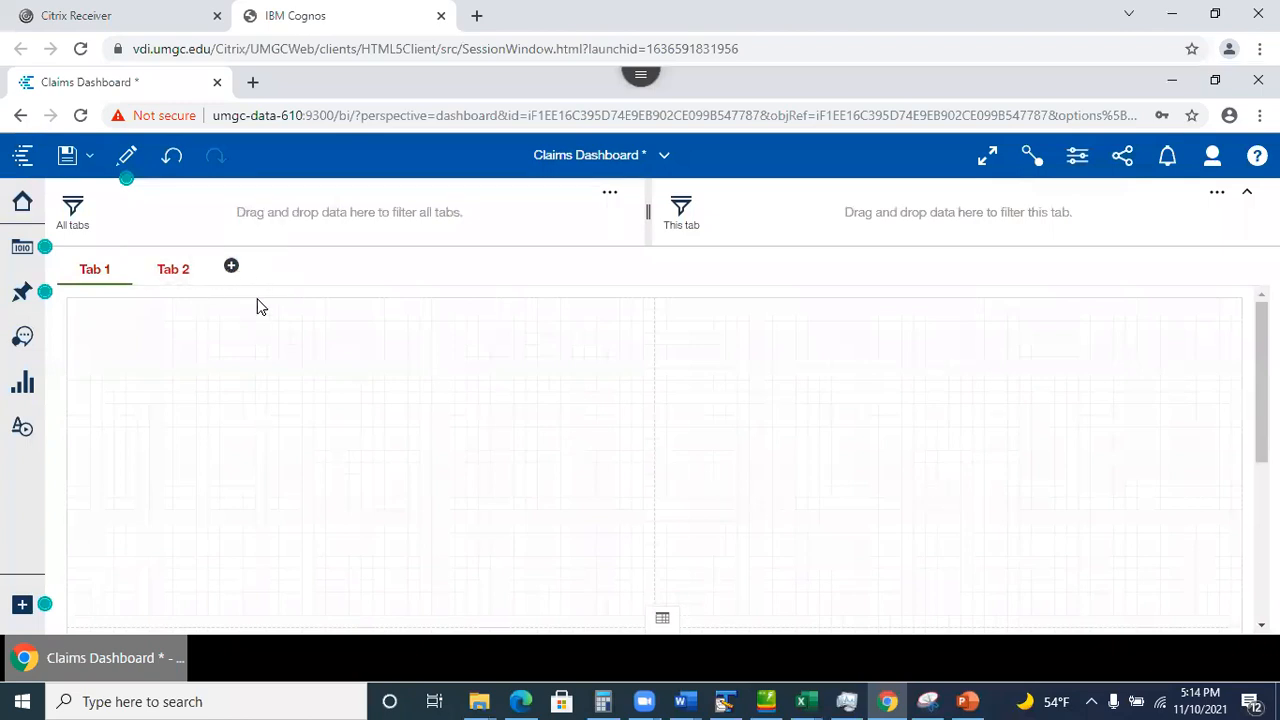
Duplicate Tab 2 from its tab options, creating Tab 2-1.
{"action": "left_click", "coordinate": [166, 277]}
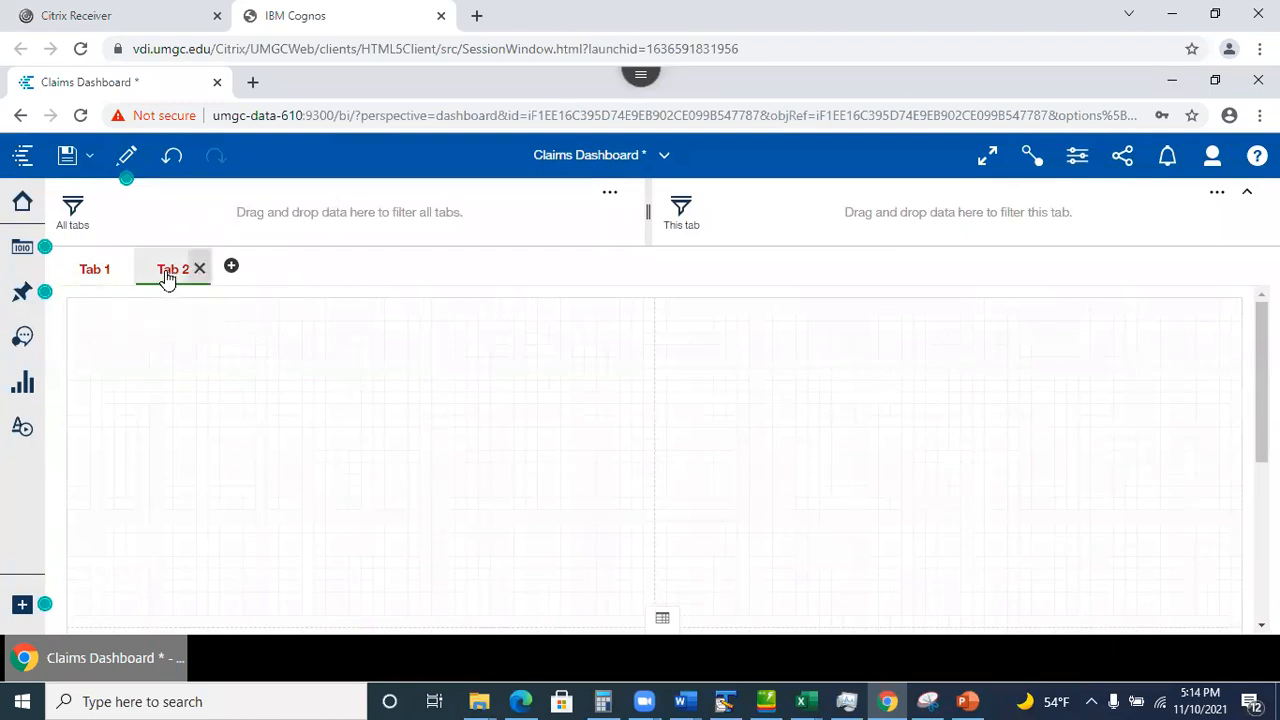
{"action": "left_click", "coordinate": [166, 277]}
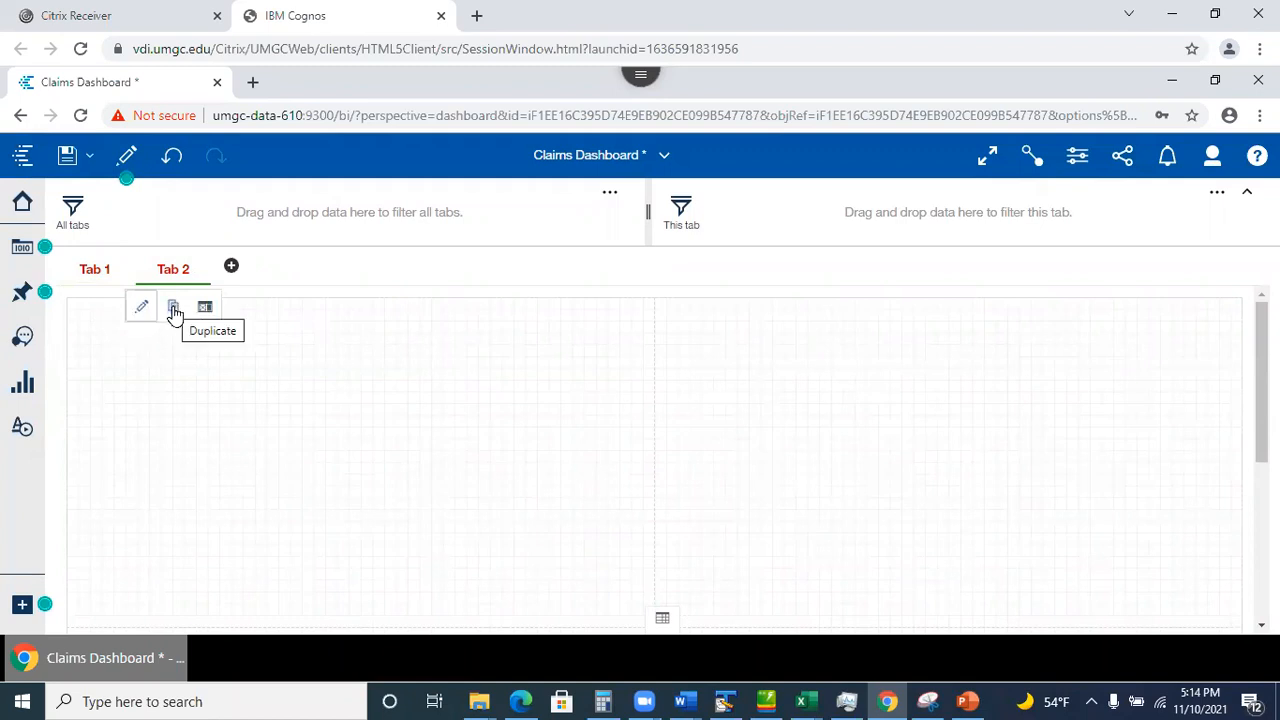
{"action": "left_click", "coordinate": [174, 312]}
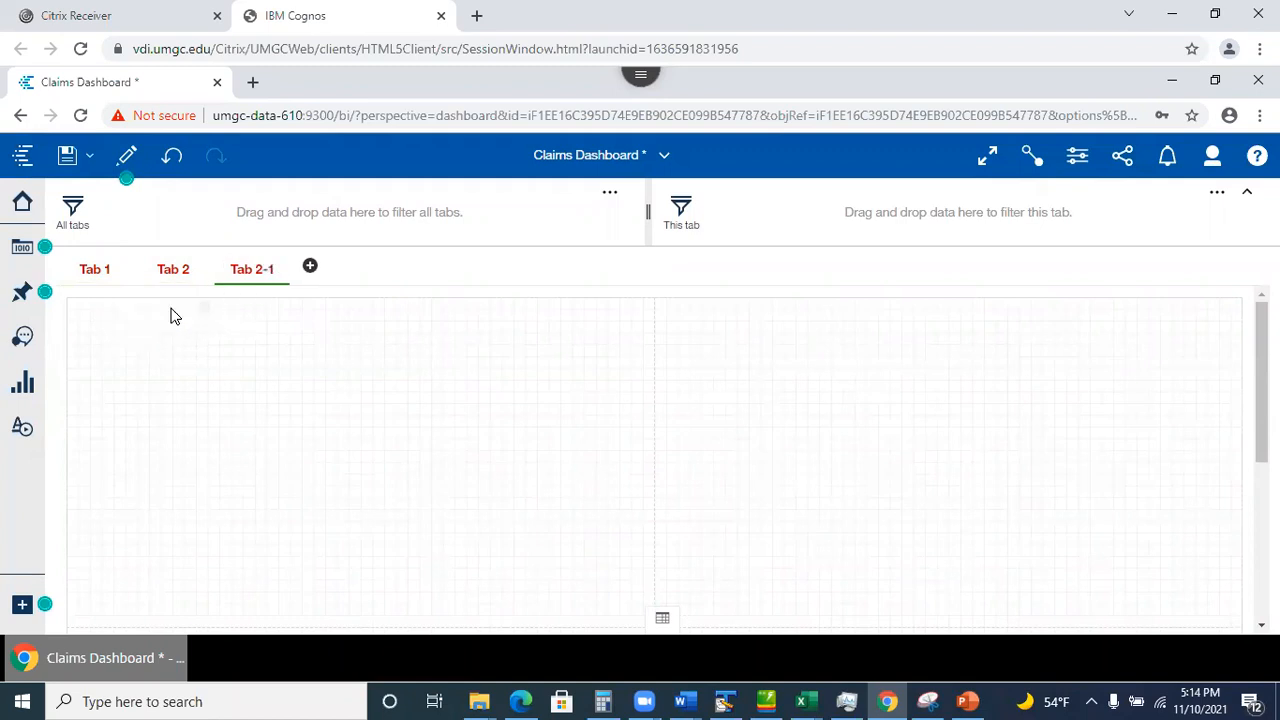
Rename the copied tab Tab 2-1 to 'Tab 3', then return to Tab 1.
{"action": "left_click", "coordinate": [245, 275]}
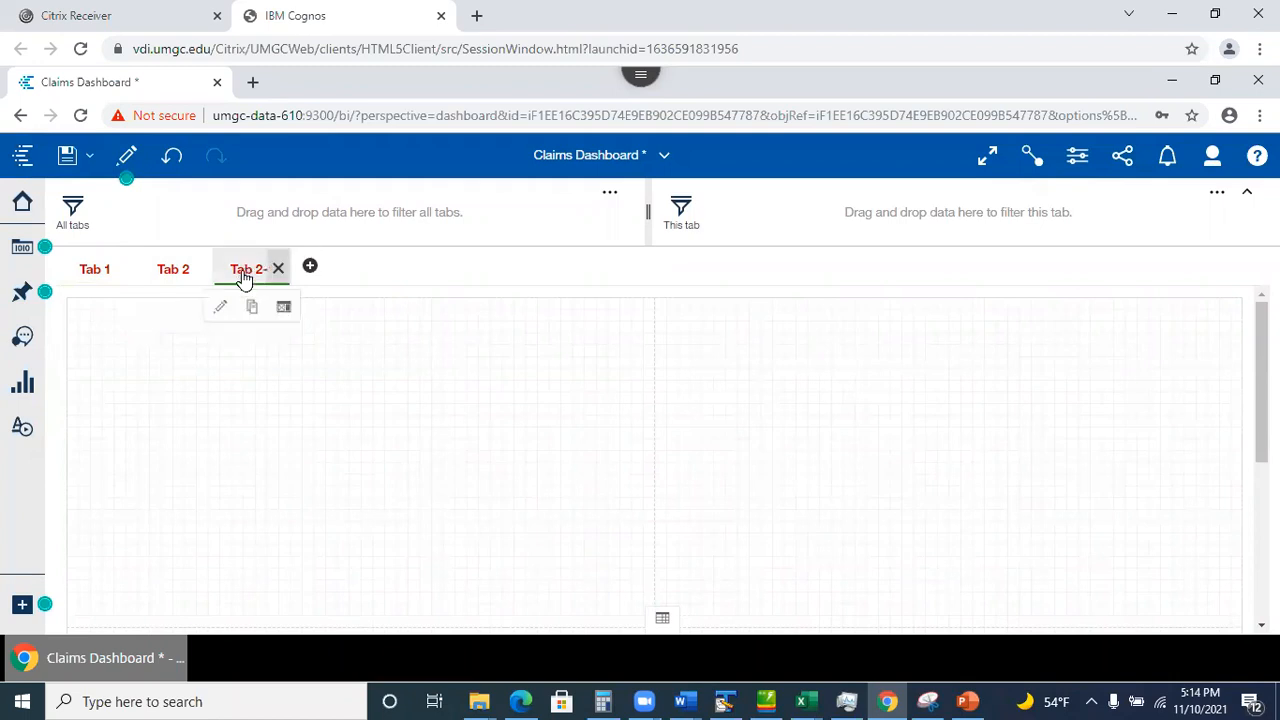
{"action": "left_click", "coordinate": [220, 304]}
{"action": "left_click", "coordinate": [278, 270]}
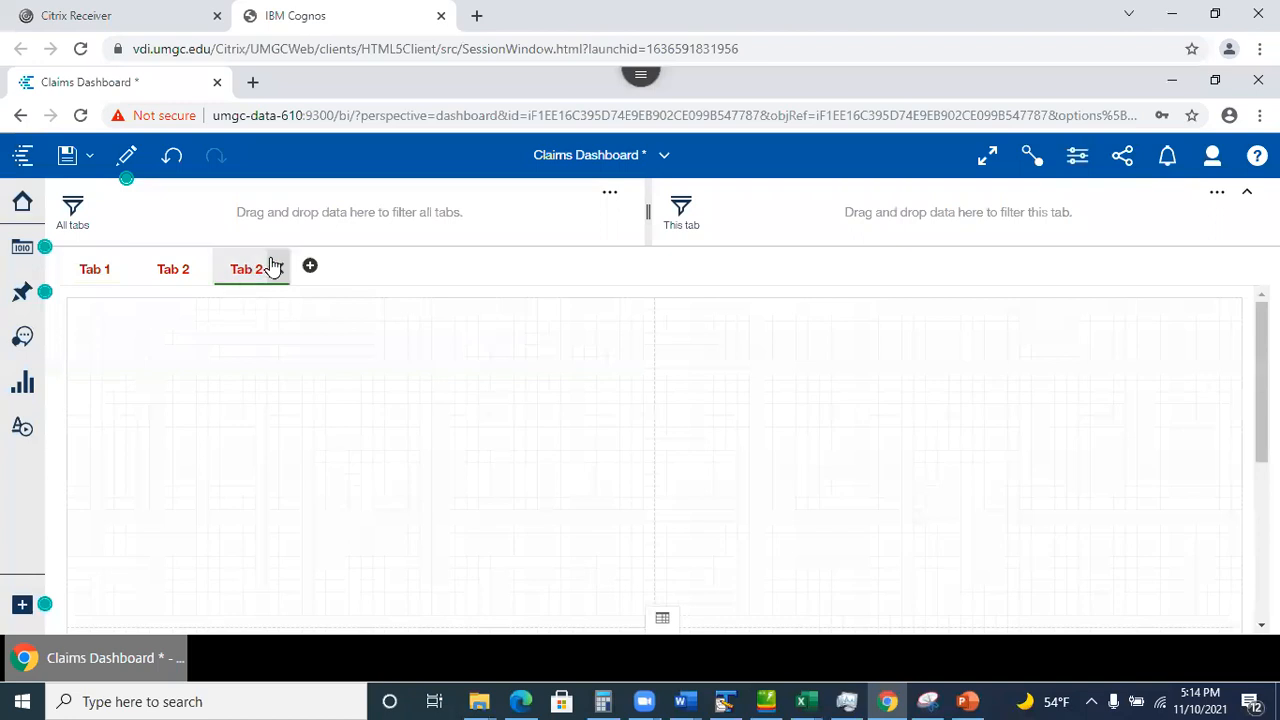
{"action": "left_click", "coordinate": [251, 272]}
{"action": "left_click", "coordinate": [223, 309]}
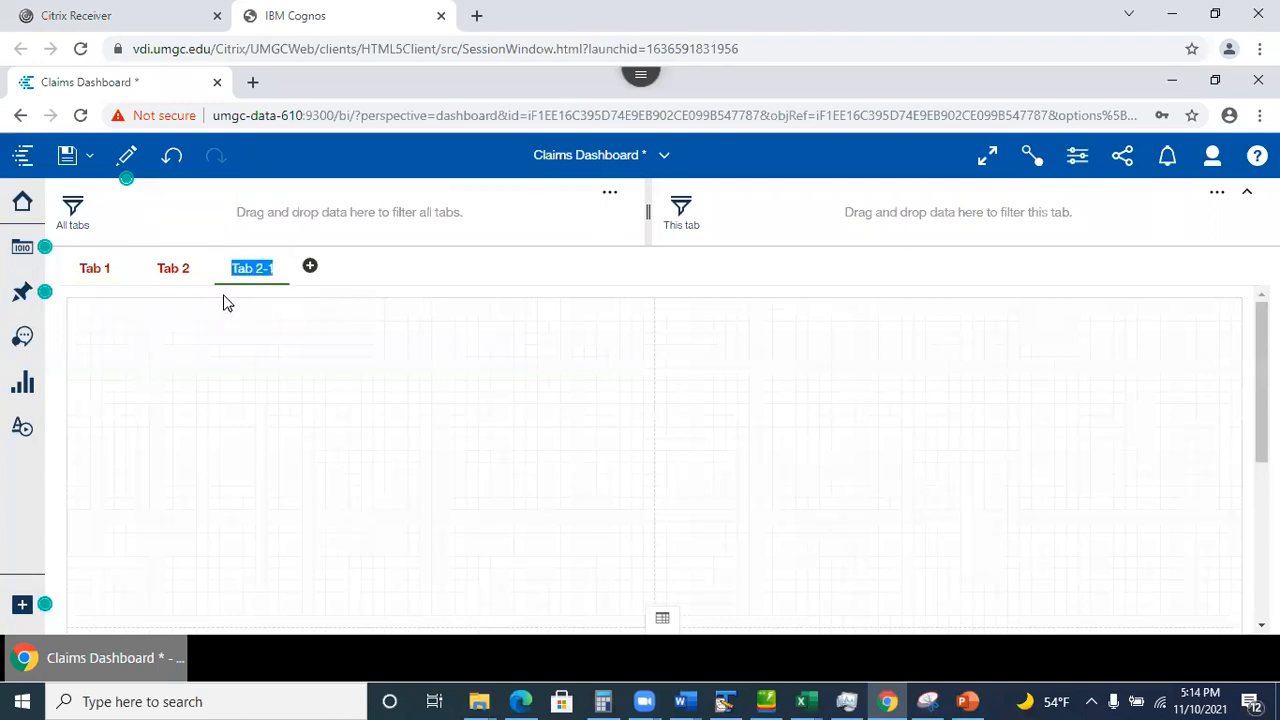
{"action": "type", "text": "Tab 3"}
{"action": "key", "text": "Return"}
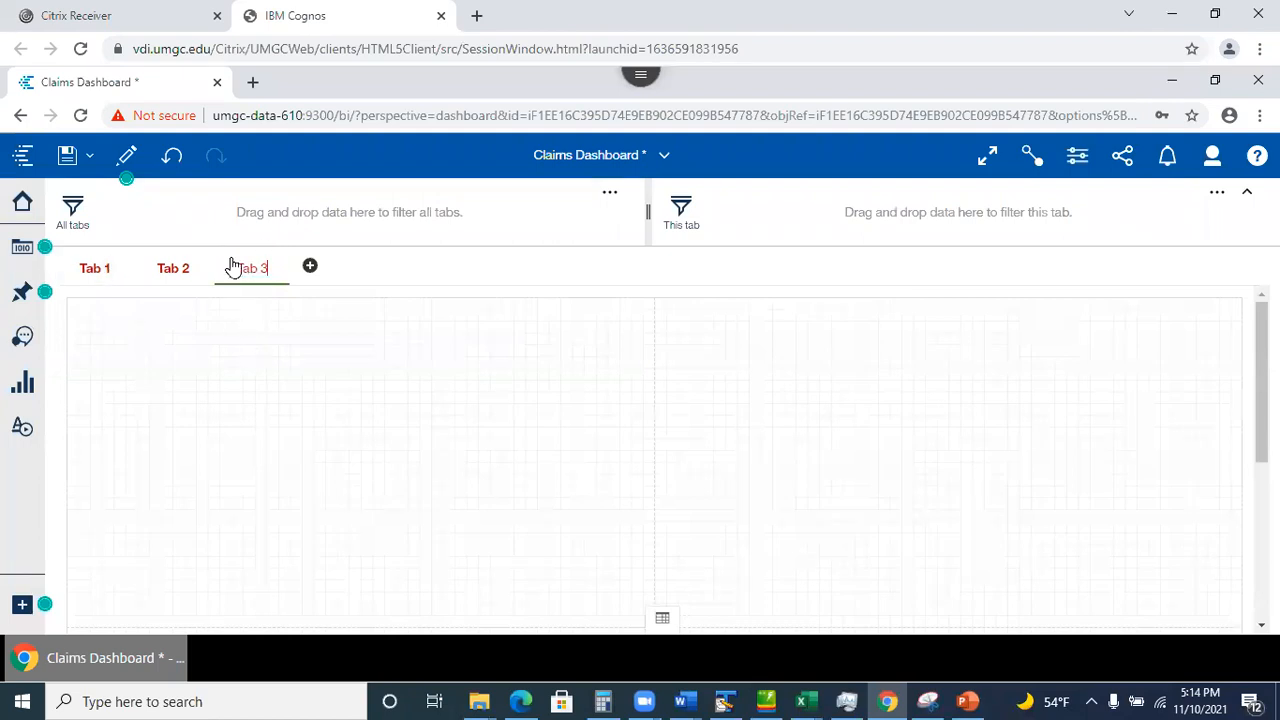
{"action": "left_click", "coordinate": [90, 269]}
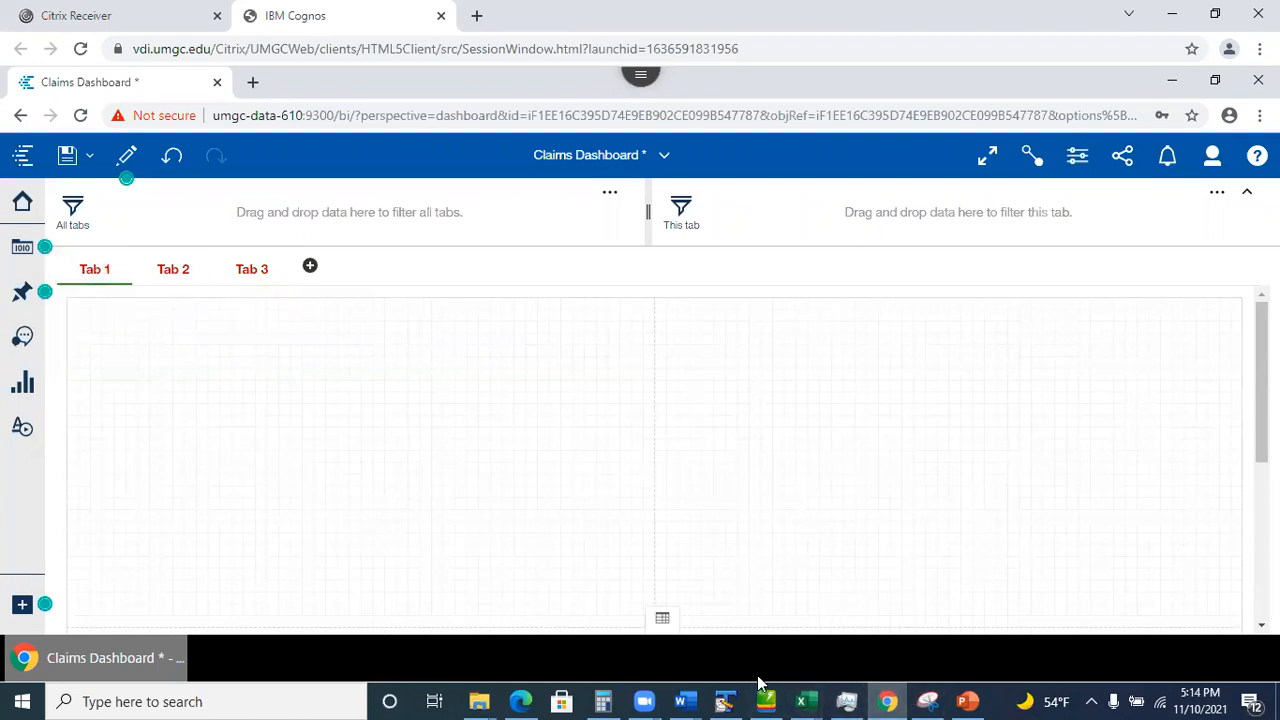
Show PowerPoint slide 12, 'Multiple Ways to Add Visualizations', then minimize PowerPoint back to Cognos.
{"action": "left_click", "coordinate": [966, 700]}
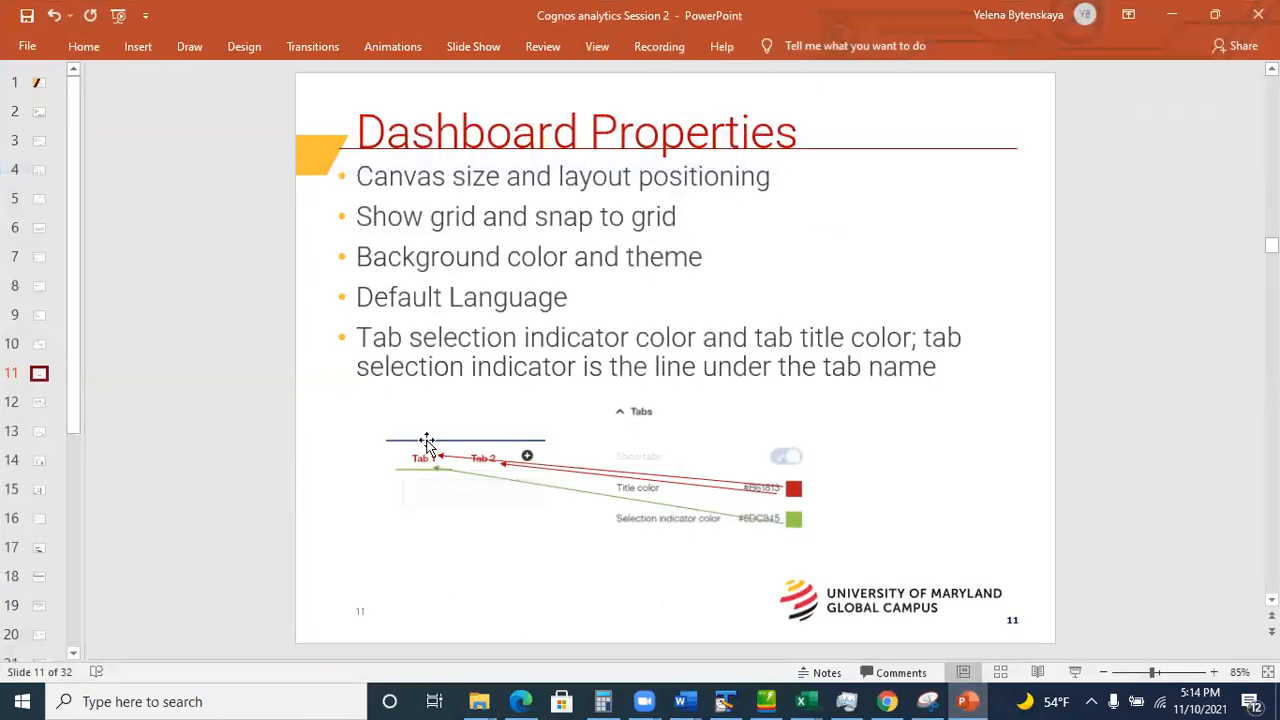
{"action": "left_click", "coordinate": [38, 403]}
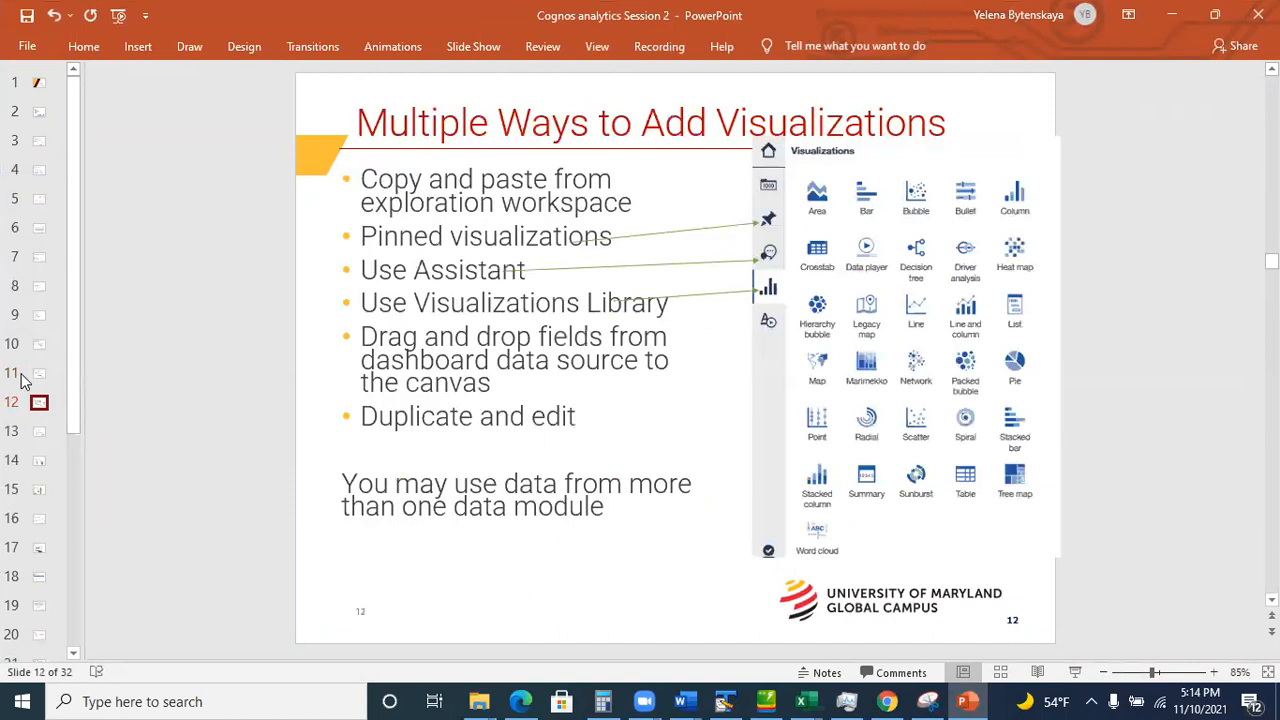
{"action": "left_click", "coordinate": [1173, 27]}
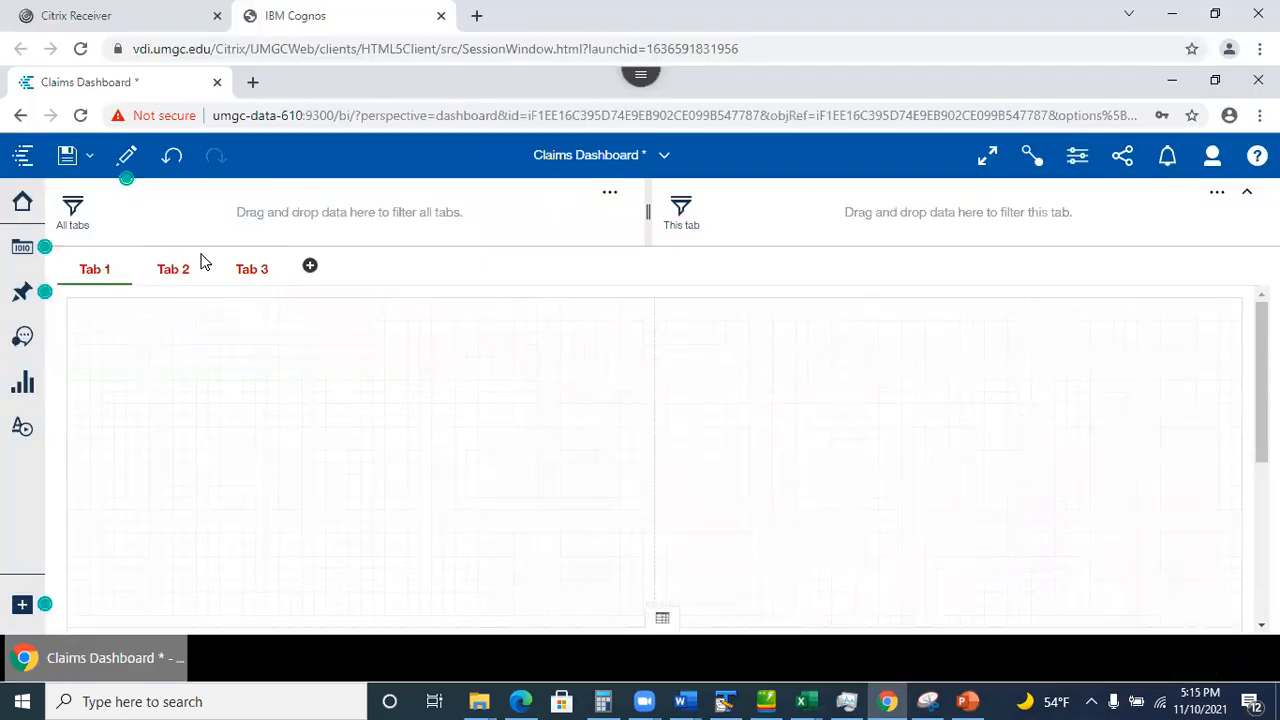
Ask the Assistant 'data' and open the Claims and Weather data module overview.
{"action": "left_click", "coordinate": [23, 337]}
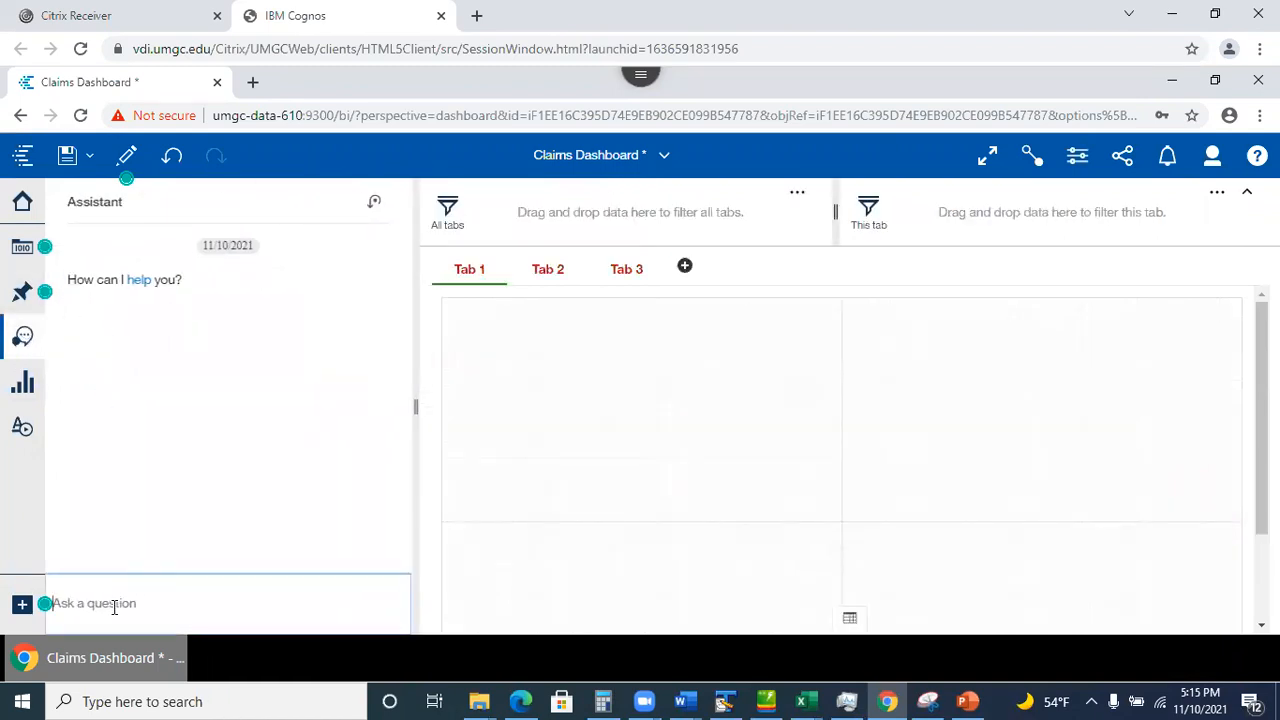
{"action": "type", "text": "data"}
{"action": "key", "text": "Return"}
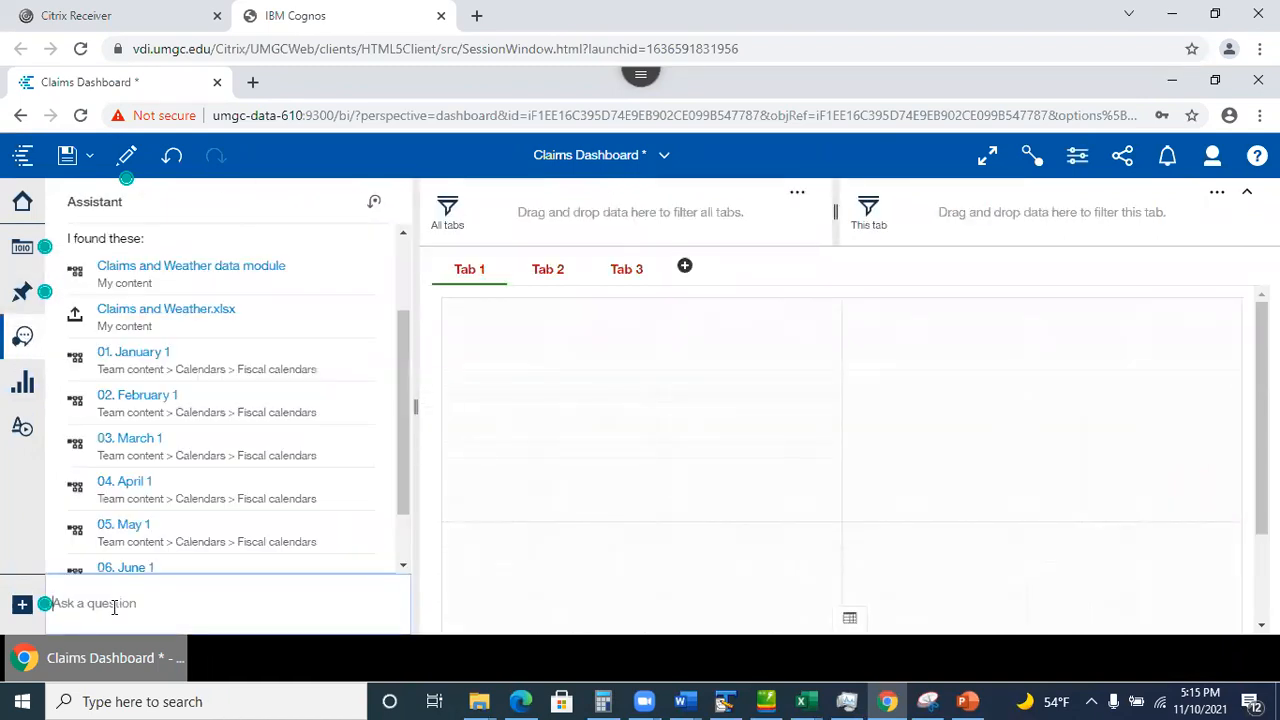
{"action": "left_click", "coordinate": [133, 275]}
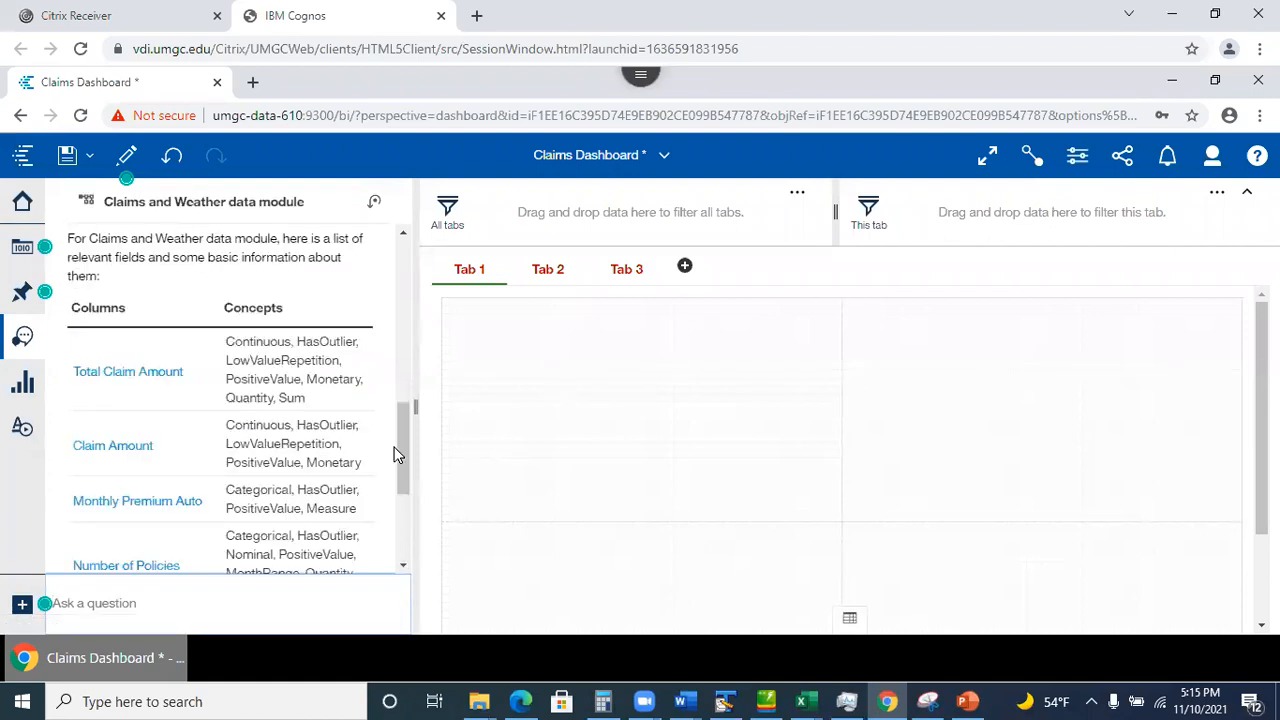
{"action": "left_click_drag", "start_coordinate": [403, 443], "coordinate": [418, 526]}
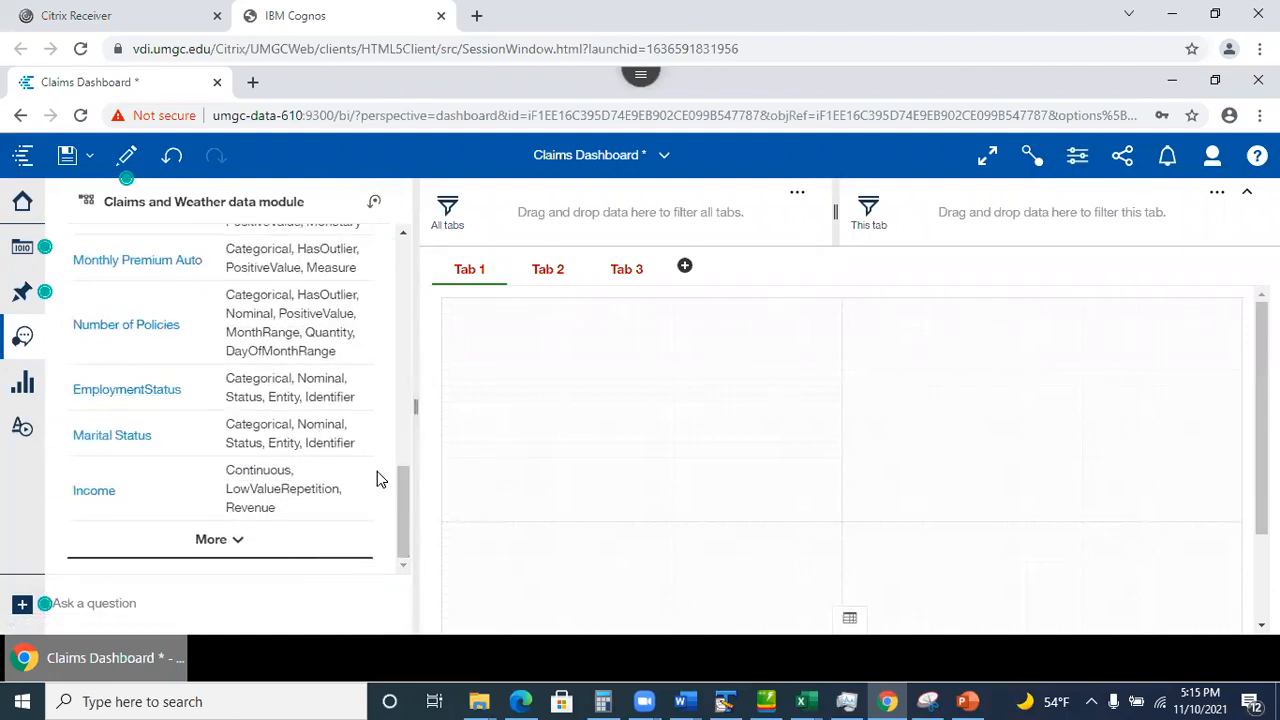
{"action": "left_click_drag", "start_coordinate": [403, 512], "coordinate": [417, 451]}
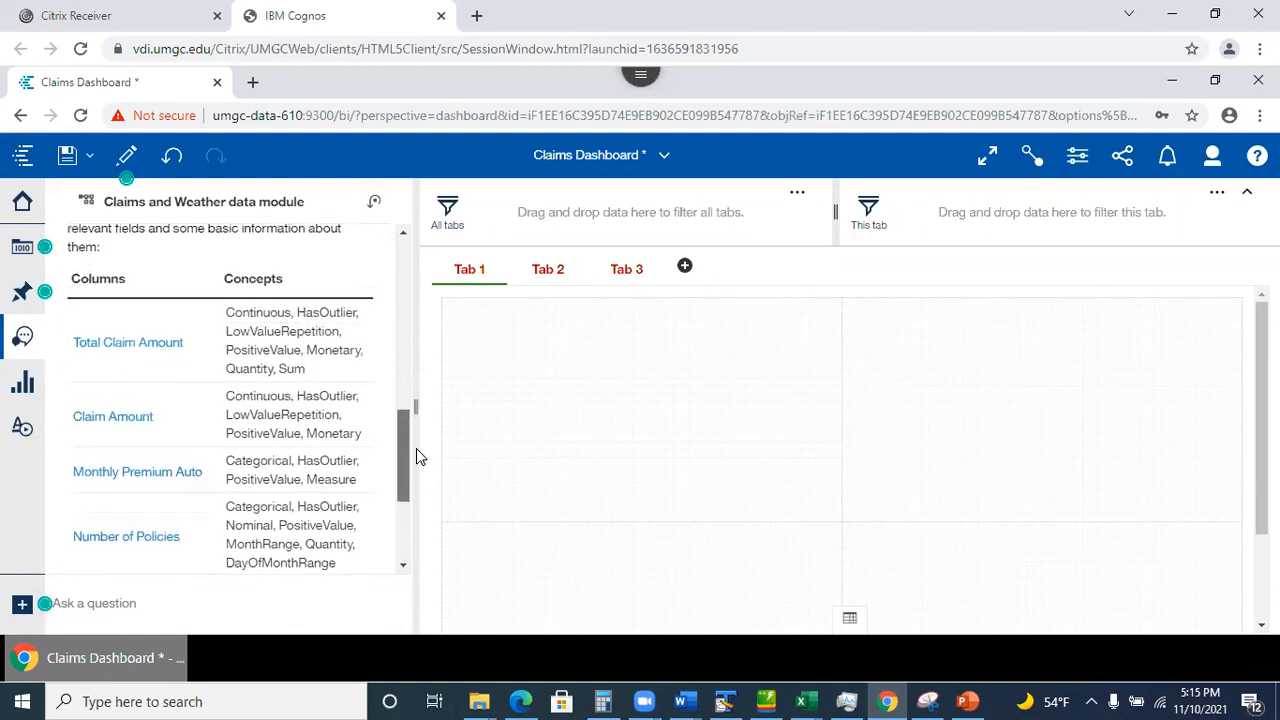
Pick Total Claim Amount then Monthly Premium Auto, and drop the suggested scatter chart onto Tab 1.
{"action": "left_click", "coordinate": [128, 350]}
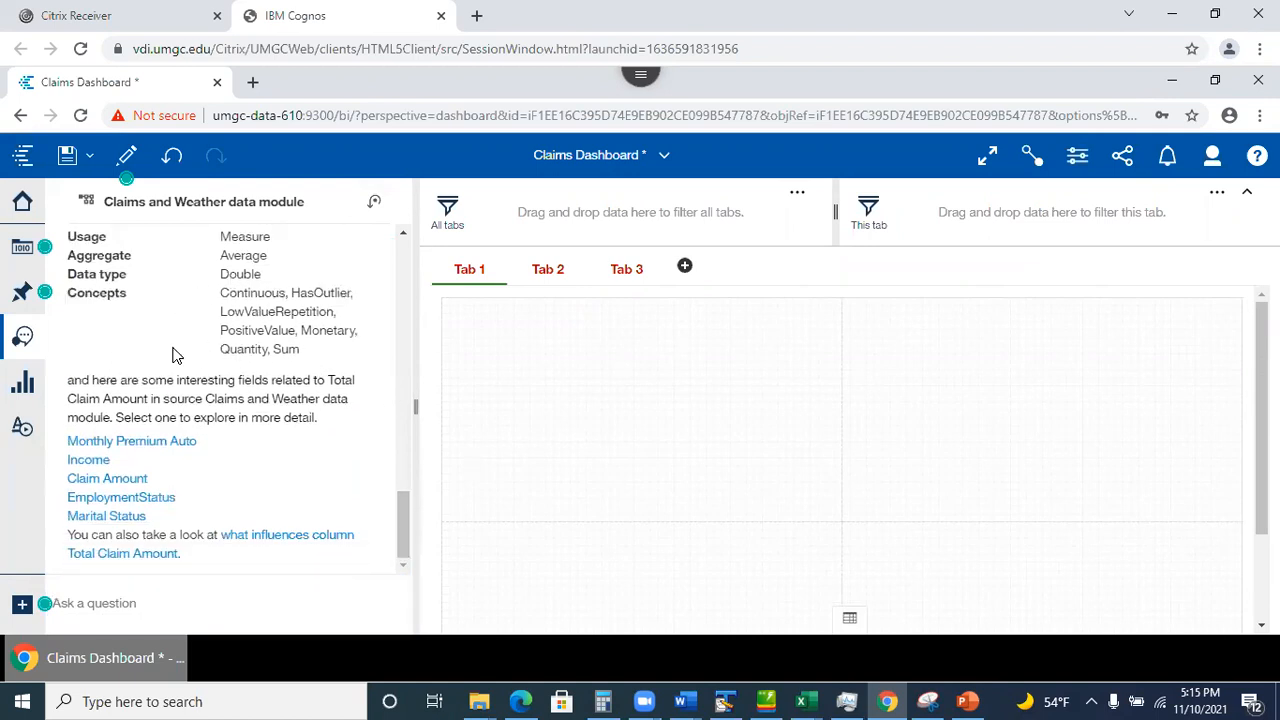
{"action": "left_click", "coordinate": [166, 443]}
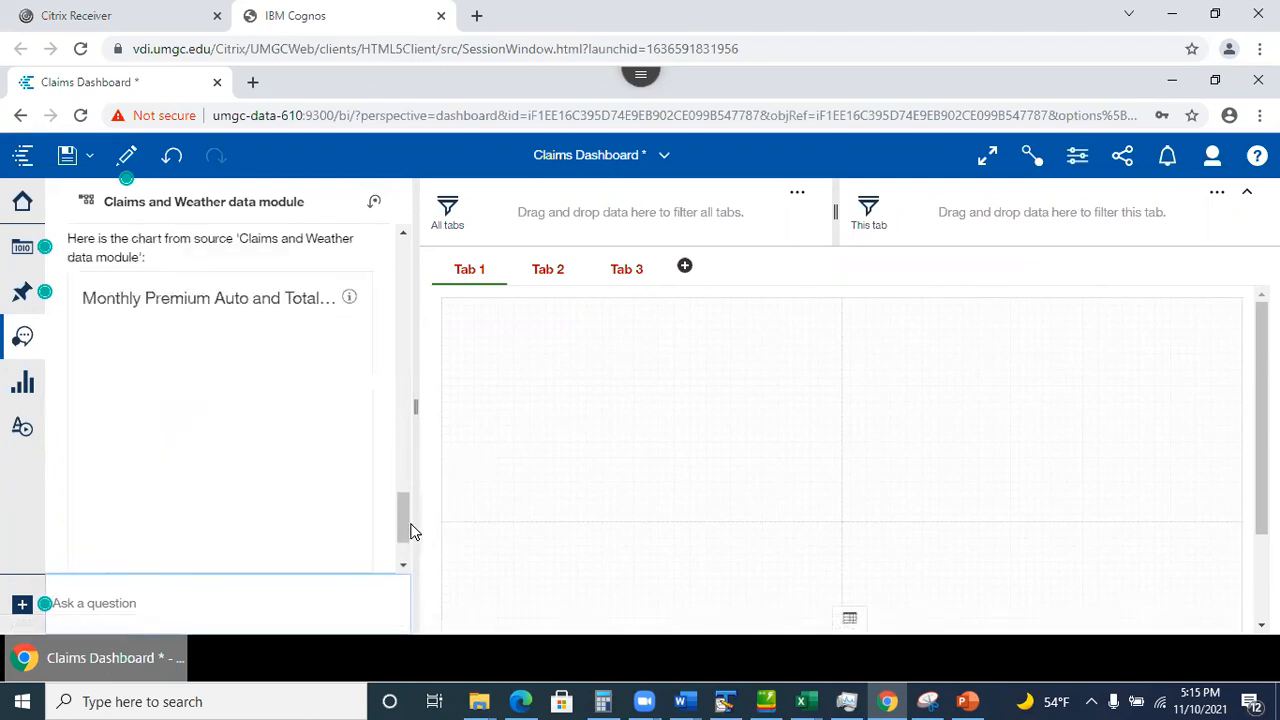
{"action": "left_click_drag", "start_coordinate": [403, 516], "coordinate": [403, 534]}
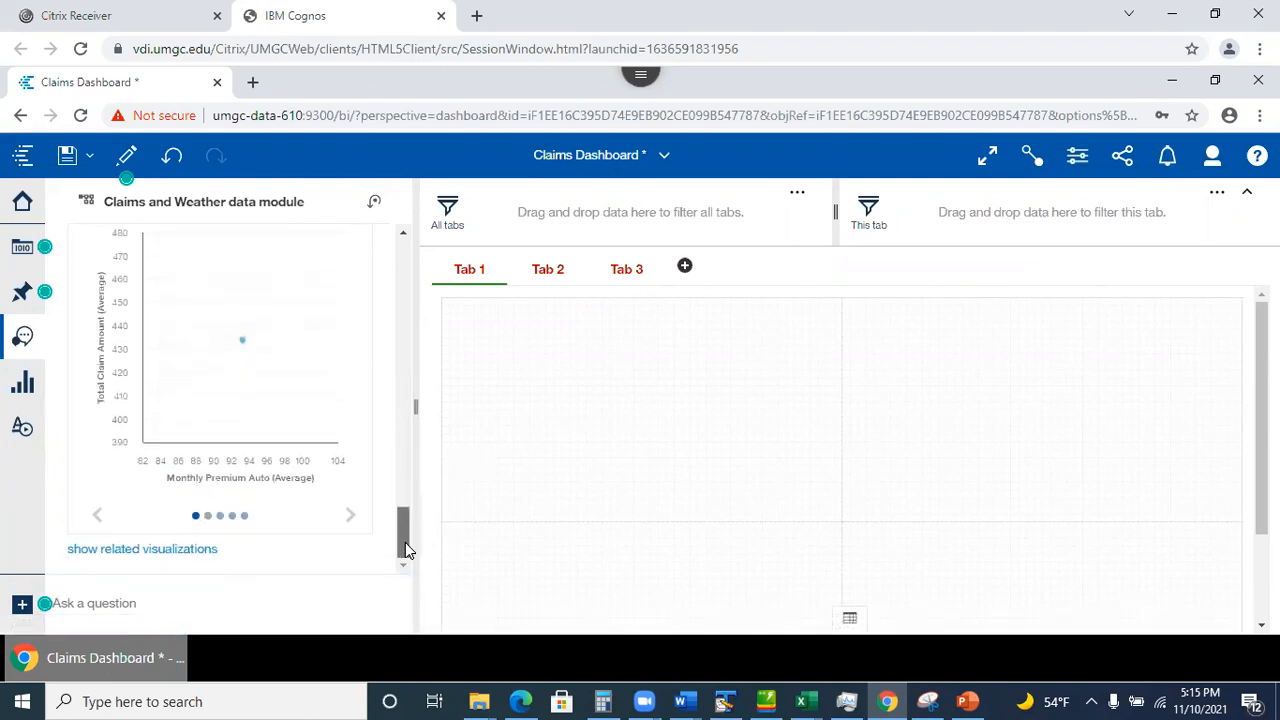
{"action": "left_click", "coordinate": [348, 516]}
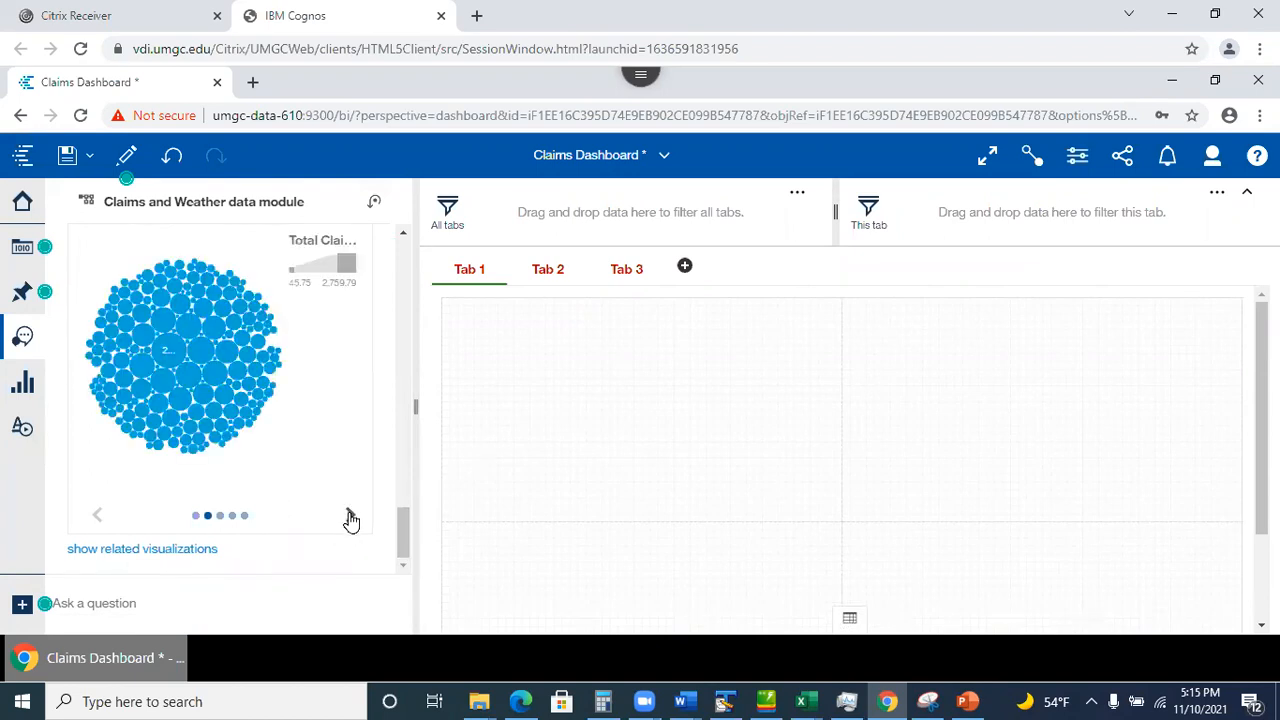
{"action": "left_click", "coordinate": [350, 516]}
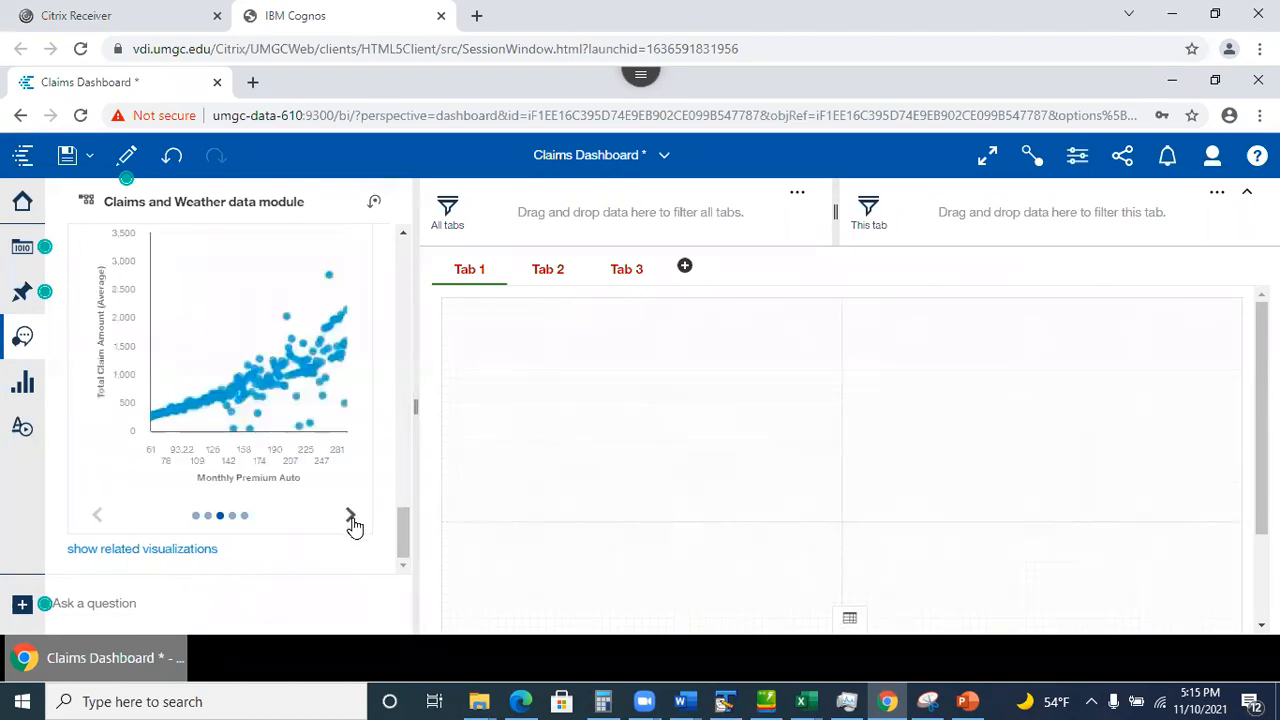
{"action": "left_click_drag", "start_coordinate": [221, 388], "coordinate": [646, 310]}
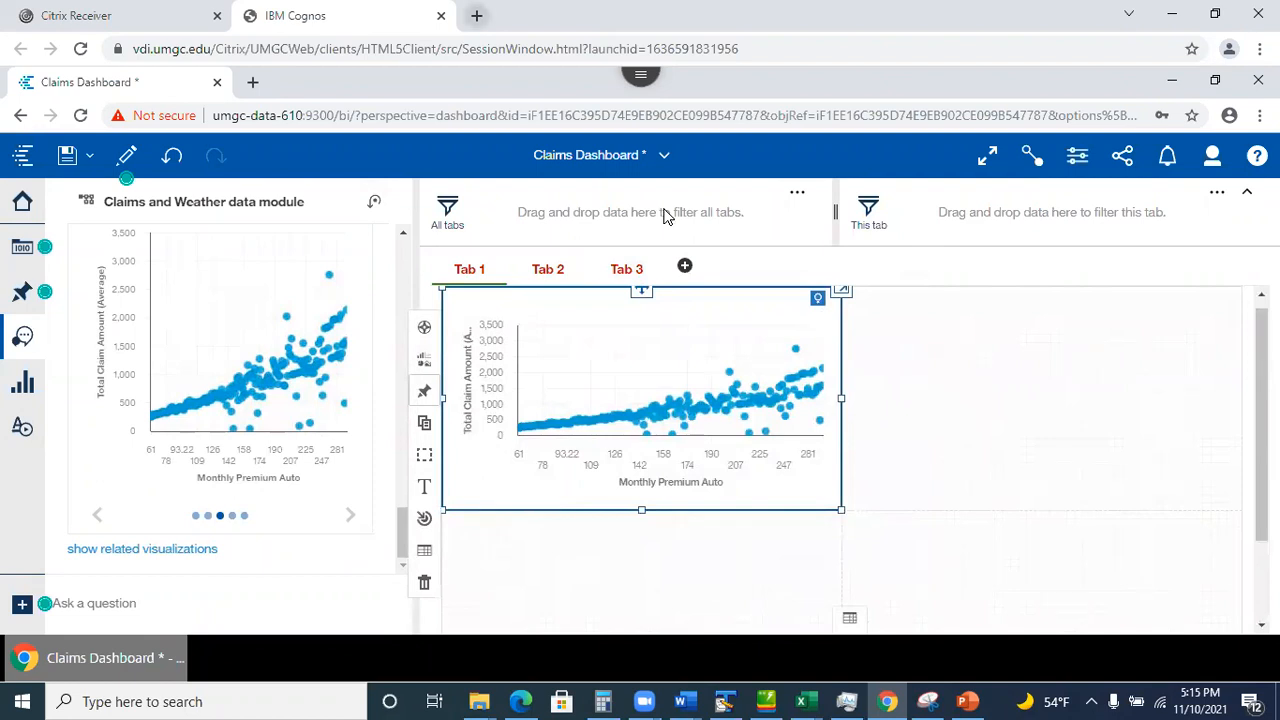
Re-place the scatter chart on Tab 1 and expand it to show its x and y field slots.
{"action": "left_click", "coordinate": [172, 156]}
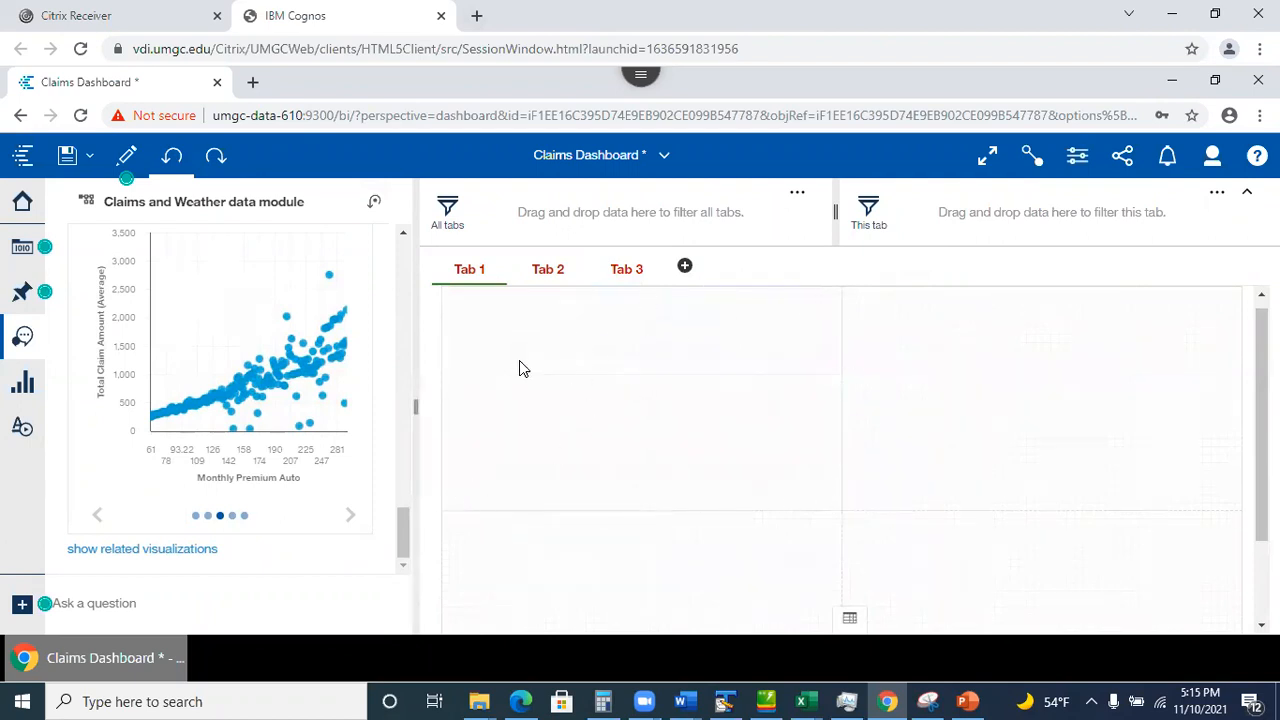
{"action": "left_click_drag", "start_coordinate": [224, 347], "coordinate": [655, 309]}
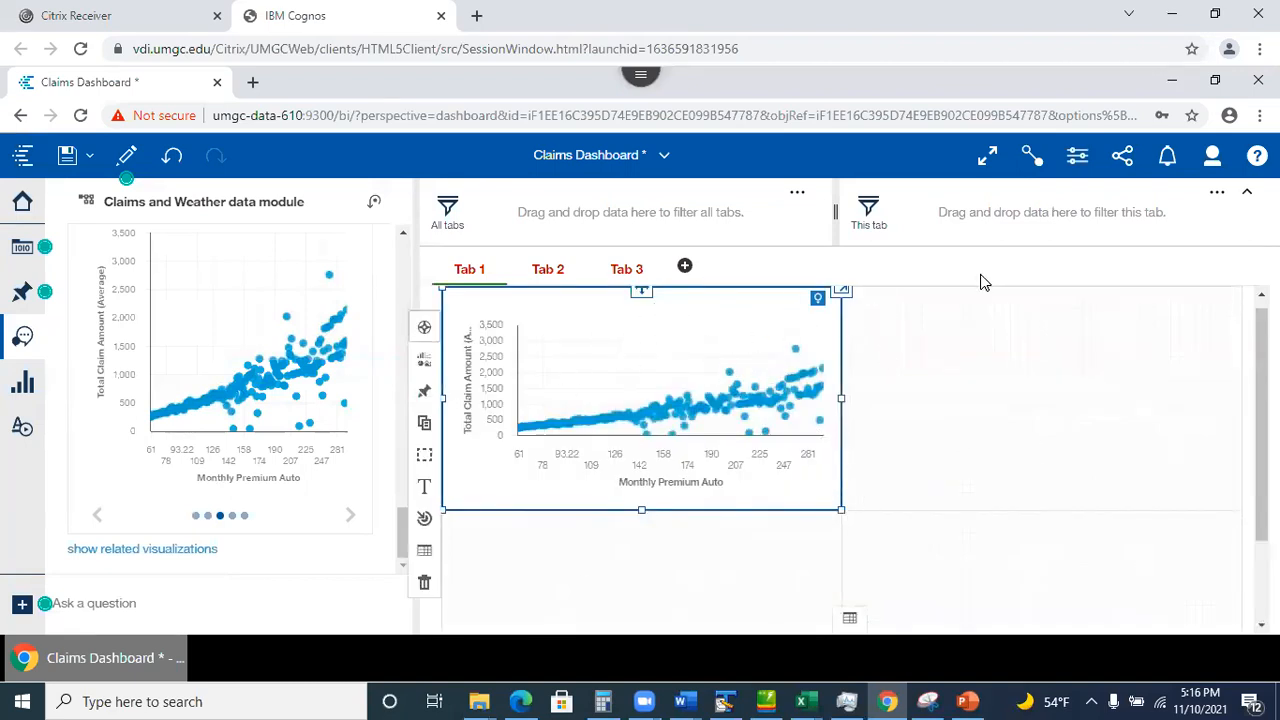
{"action": "left_click", "coordinate": [655, 512]}
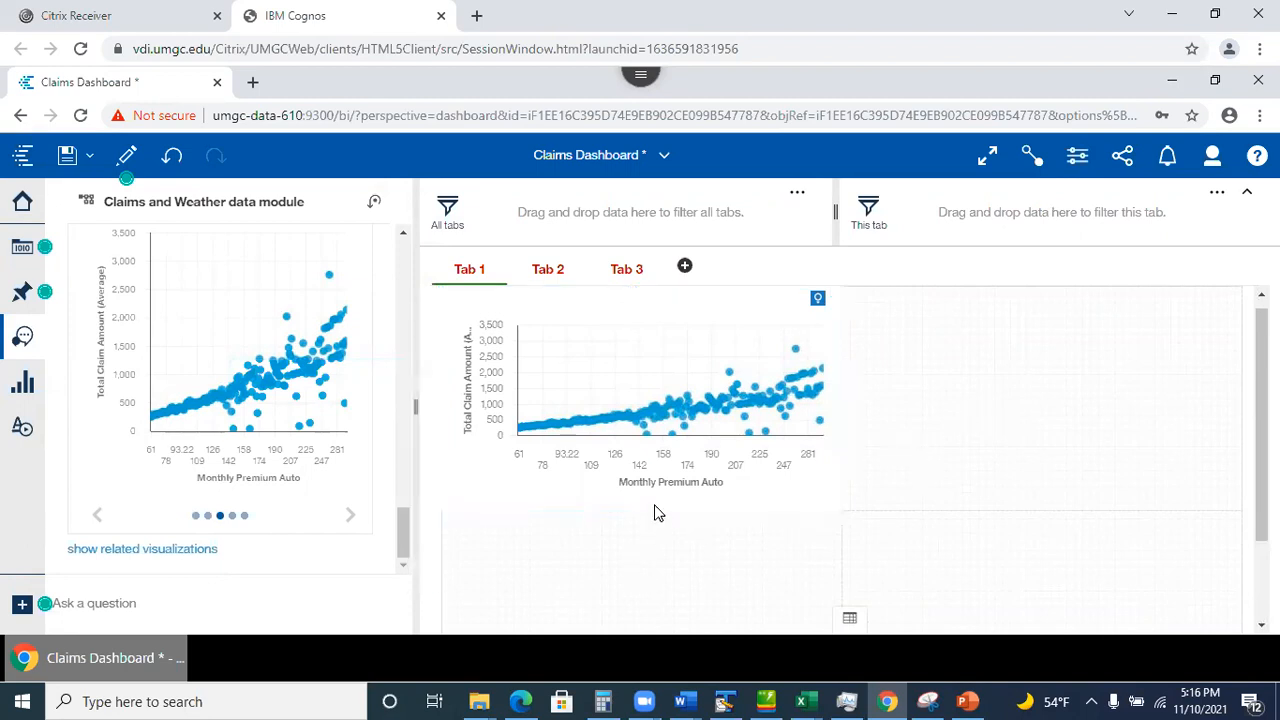
{"action": "left_click", "coordinate": [698, 334]}
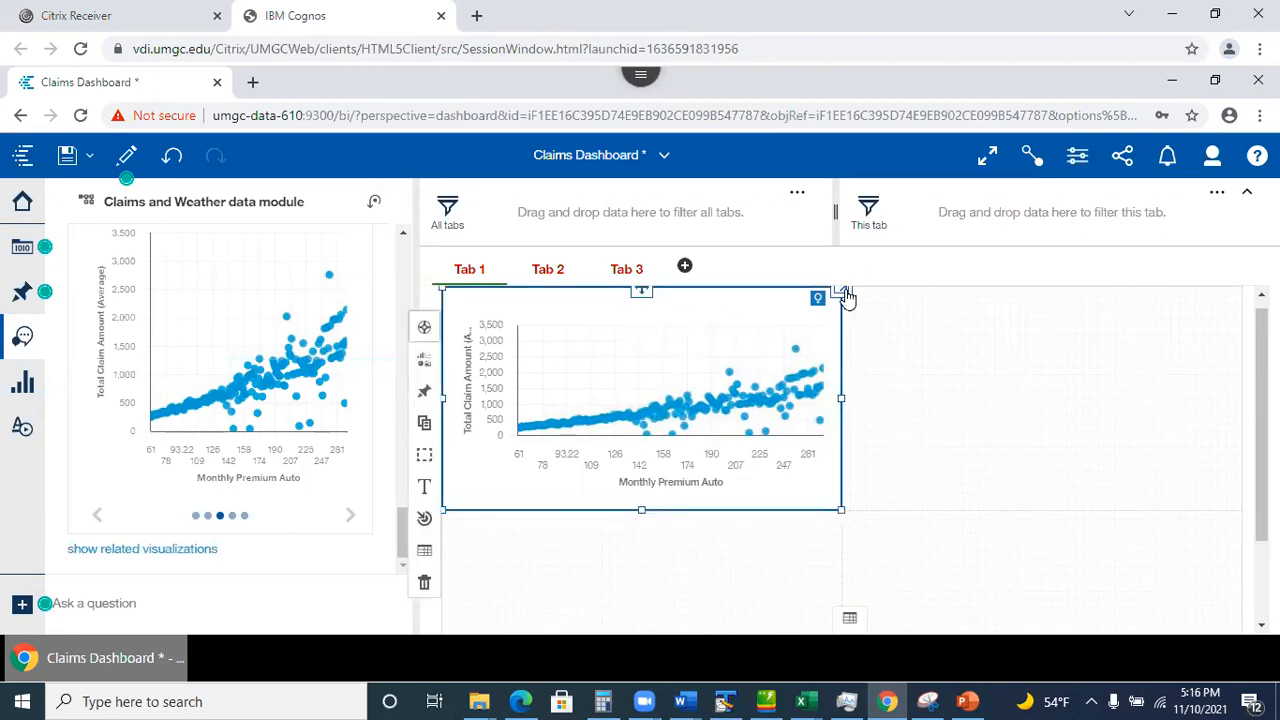
{"action": "left_click", "coordinate": [843, 292]}
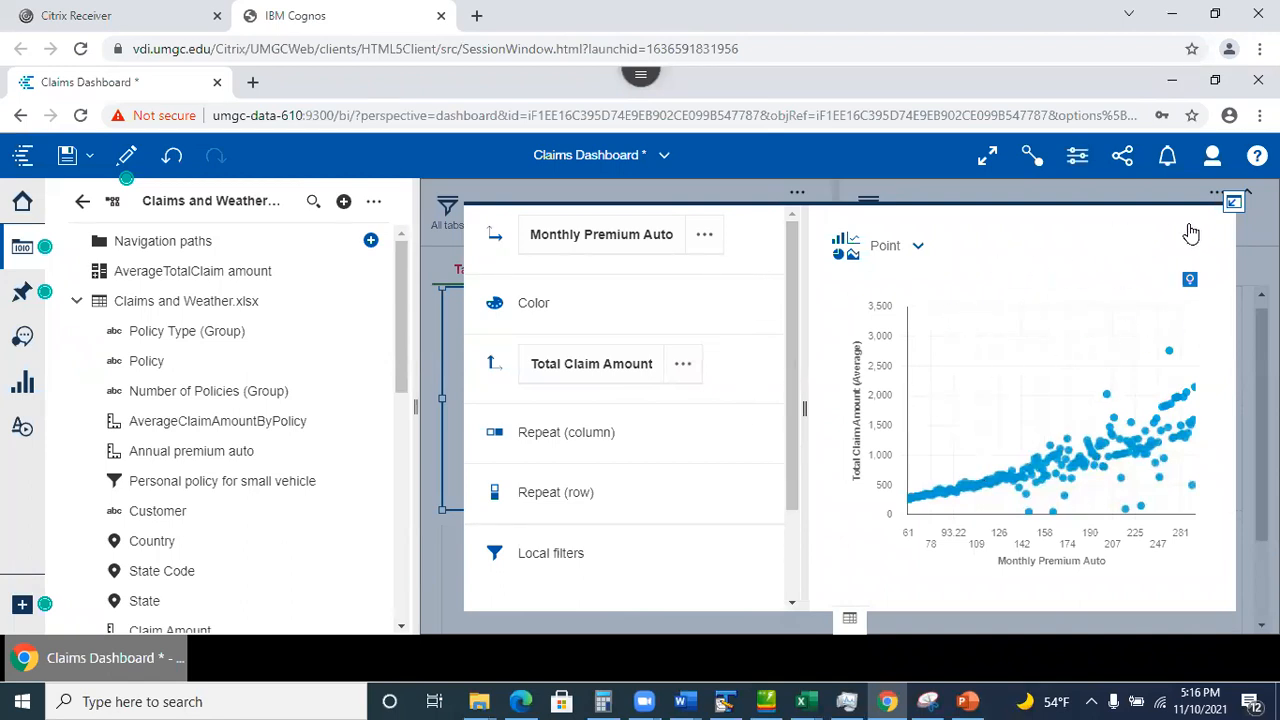
Collapse the expanded scatter chart editor and reselect the chart tile on Tab 1.
{"action": "left_click", "coordinate": [1234, 205]}
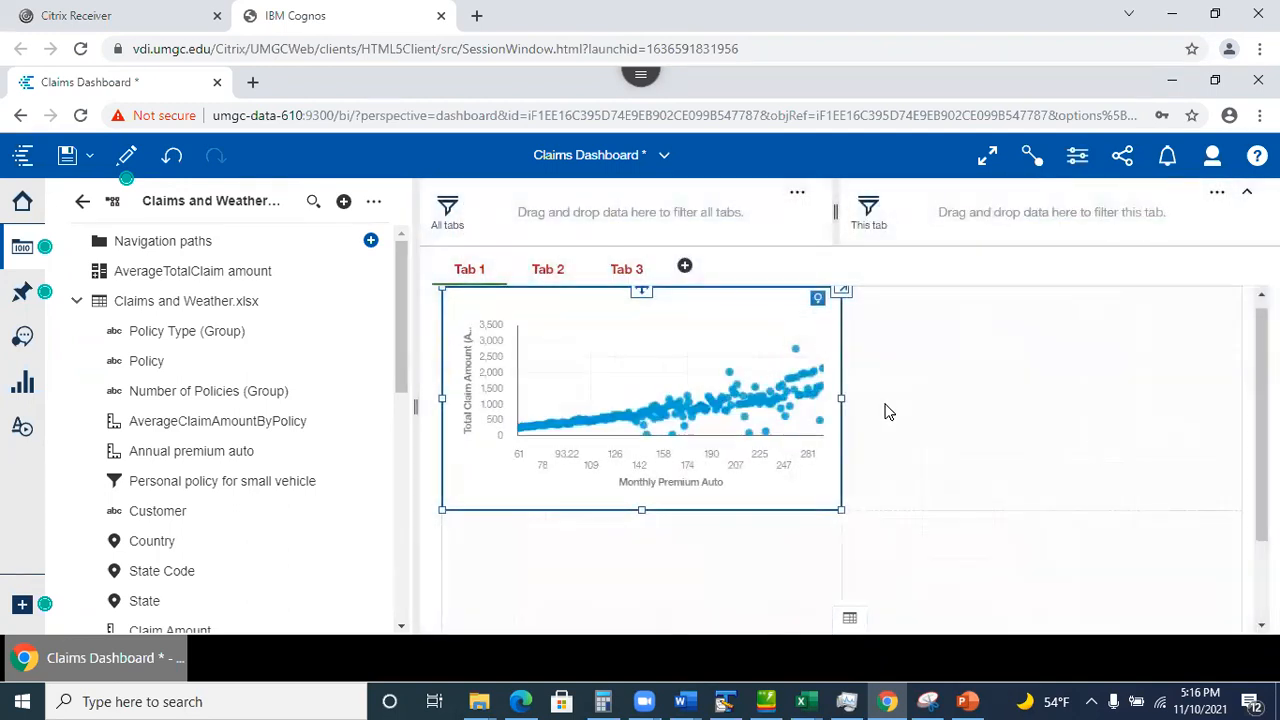
{"action": "left_click", "coordinate": [888, 411]}
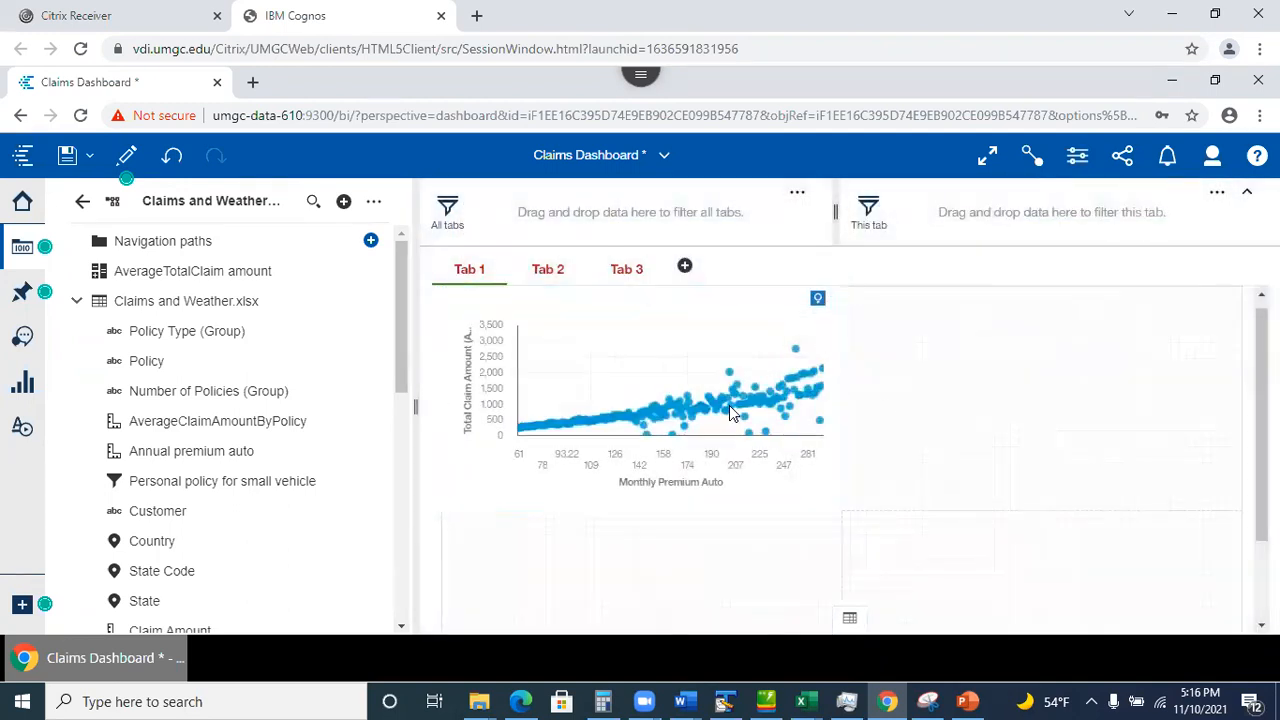
{"action": "left_click", "coordinate": [669, 351]}
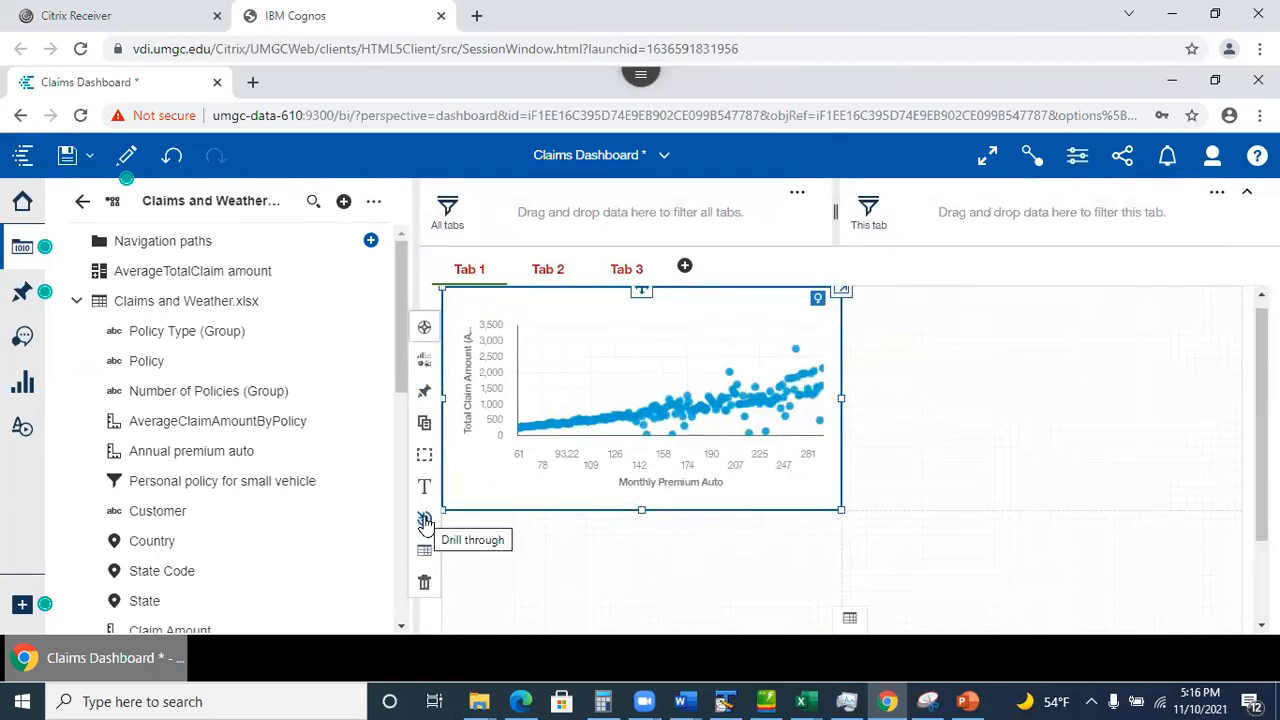
{"action": "left_click", "coordinate": [535, 298]}
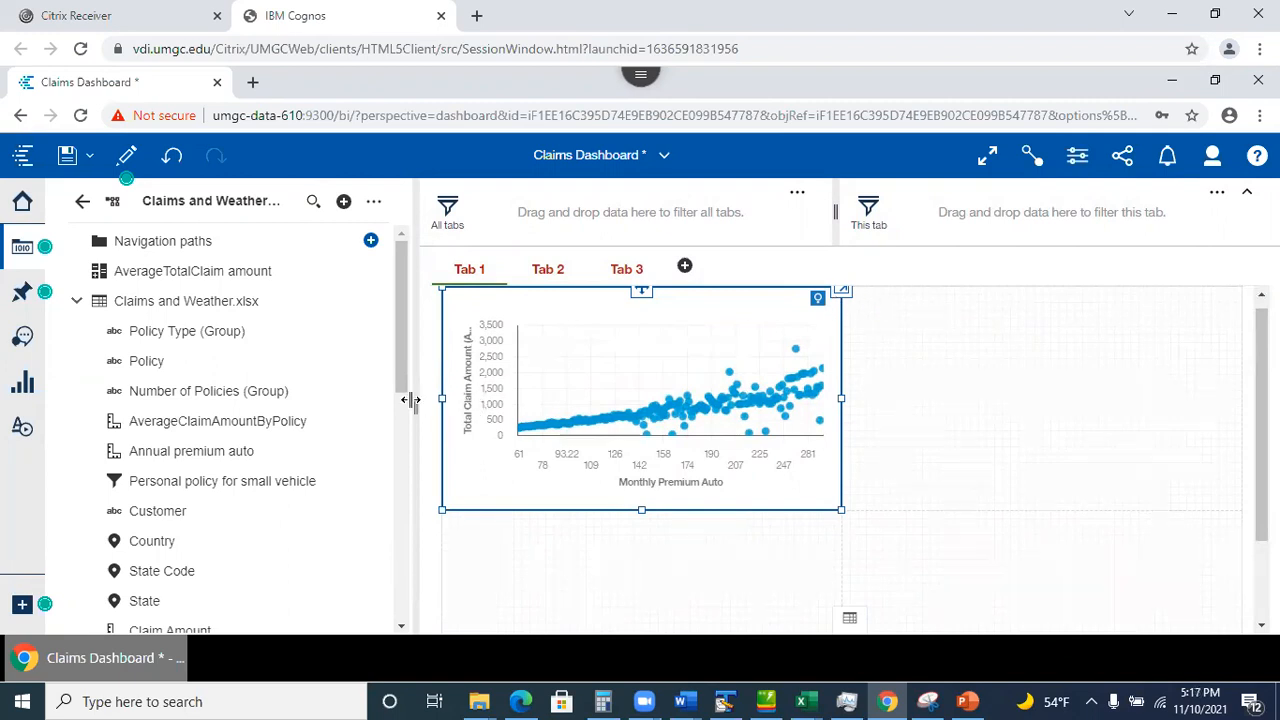
{"action": "left_click", "coordinate": [500, 505]}
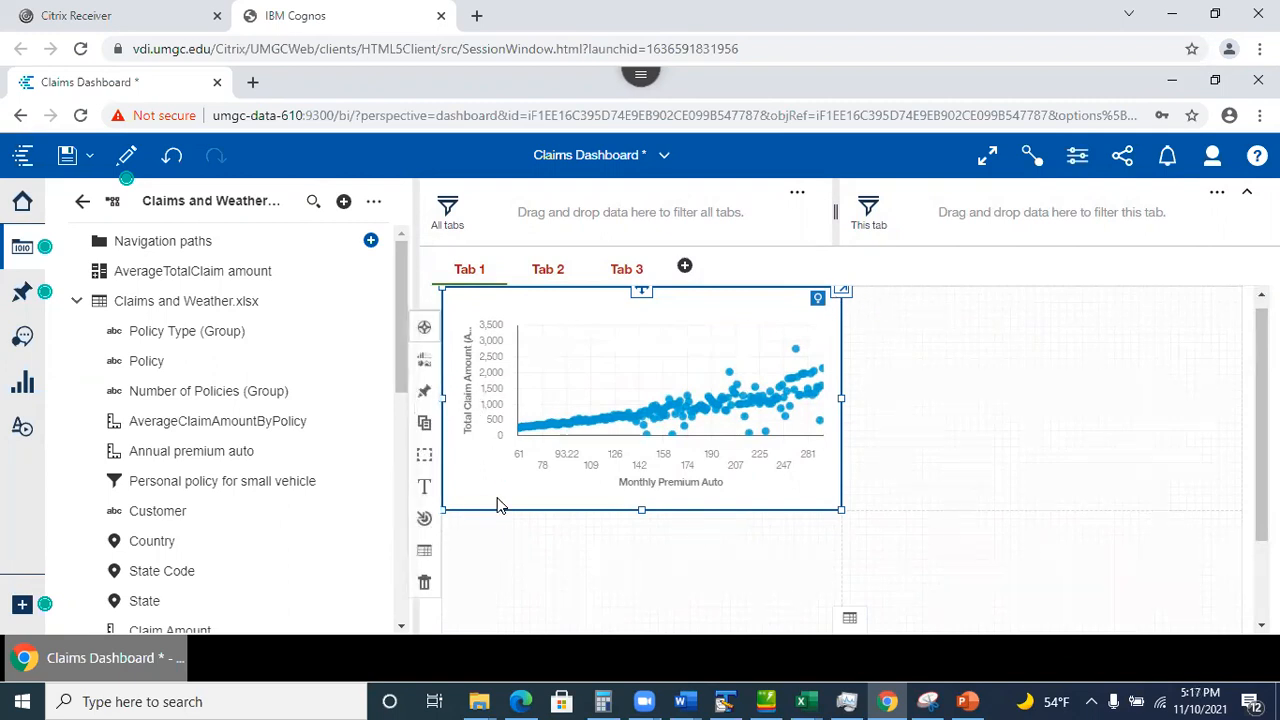
{"action": "left_click", "coordinate": [425, 430]}
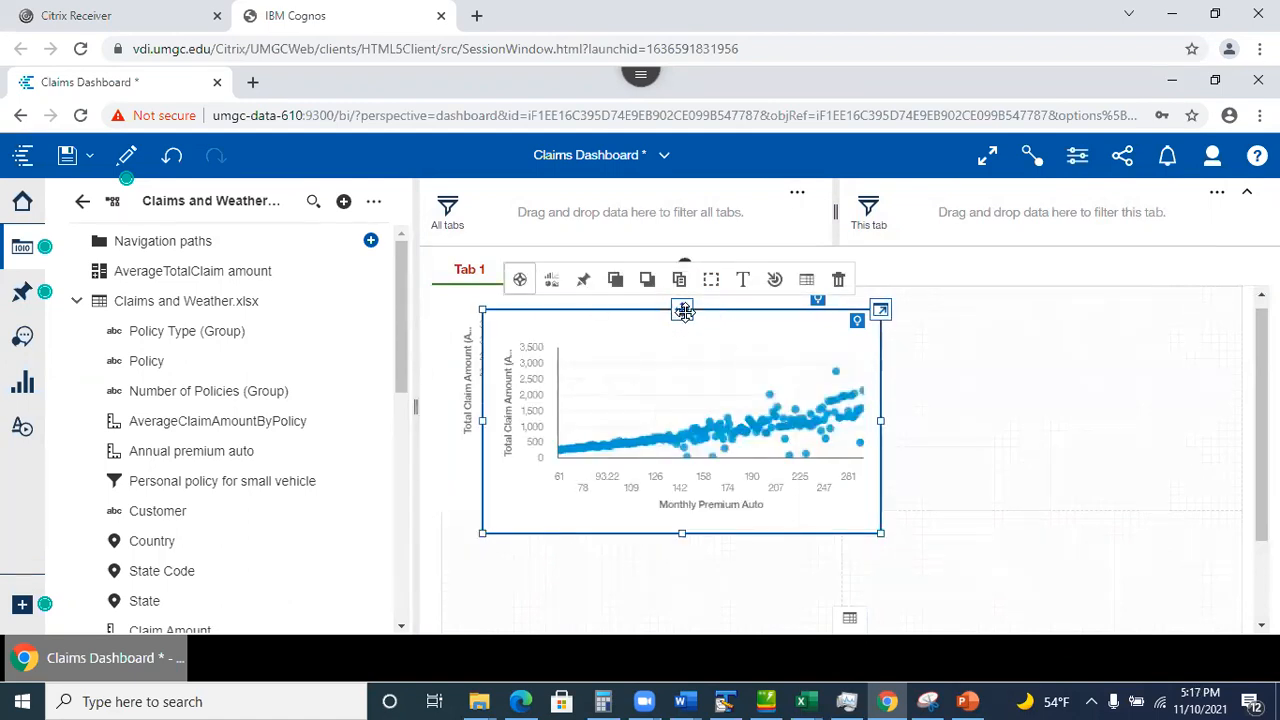
{"action": "left_click_drag", "start_coordinate": [683, 311], "coordinate": [1046, 298]}
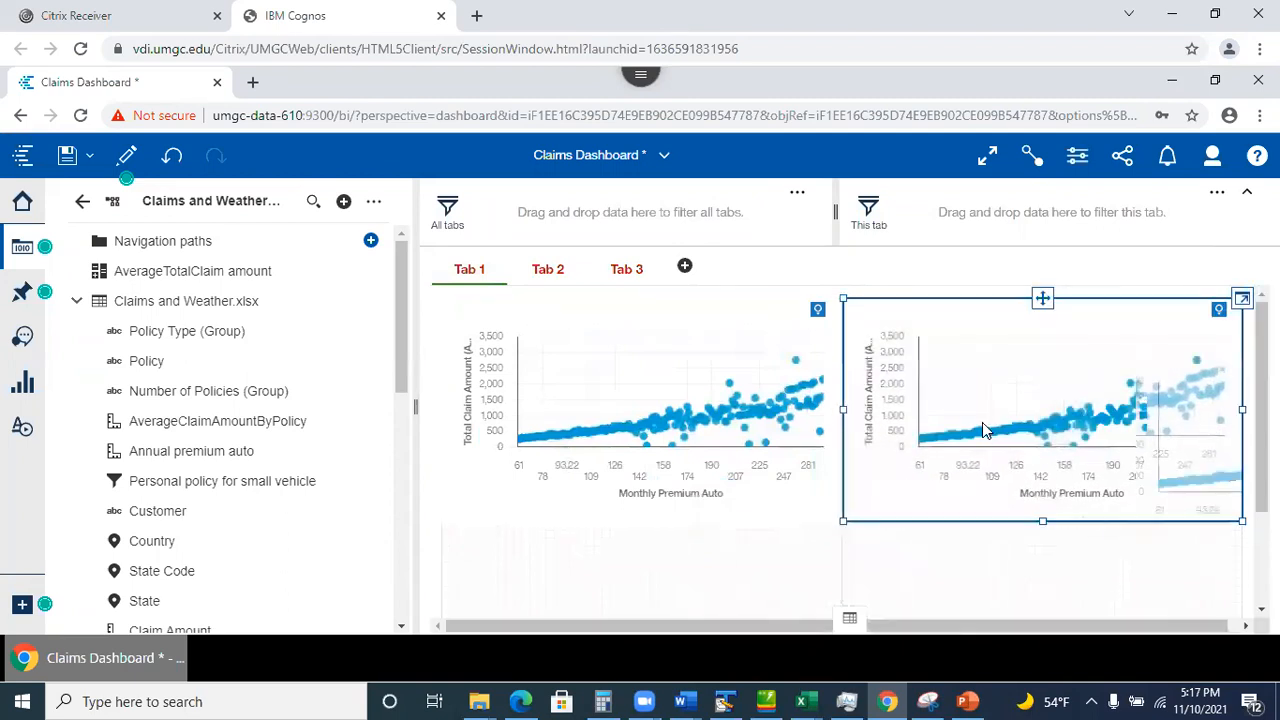
{"action": "left_click", "coordinate": [1042, 299]}
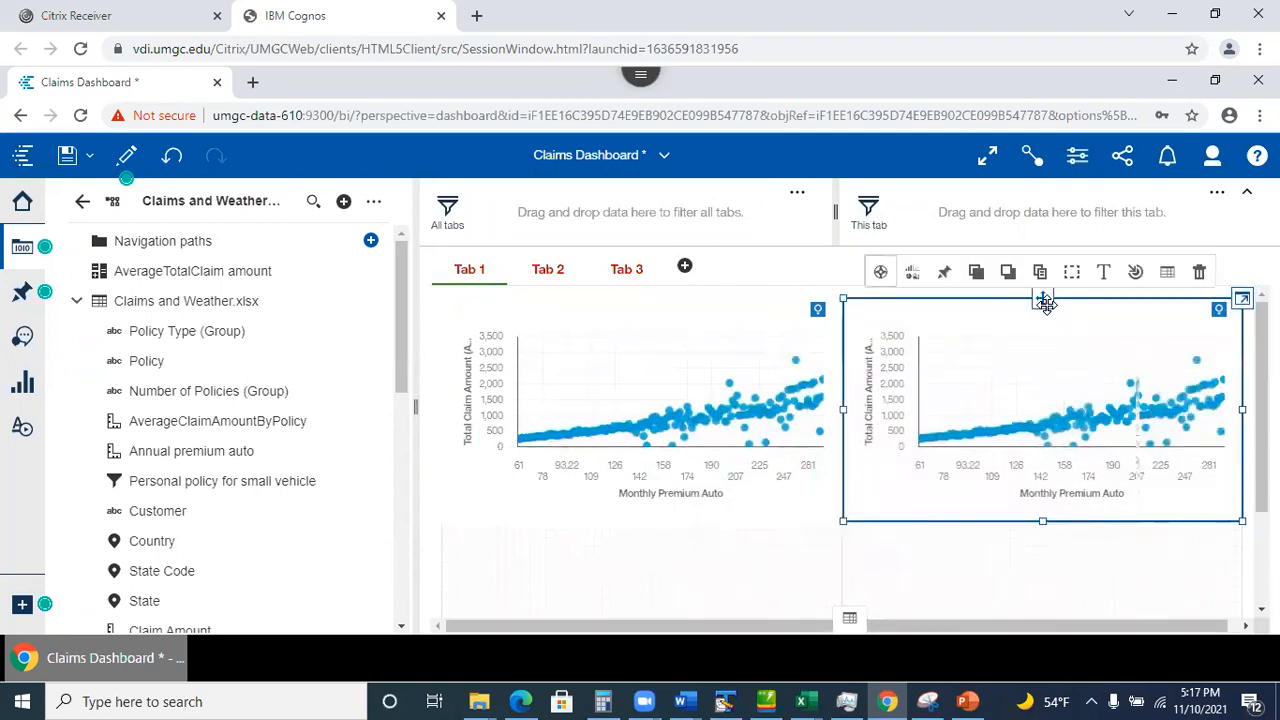
{"action": "left_click", "coordinate": [1199, 274]}
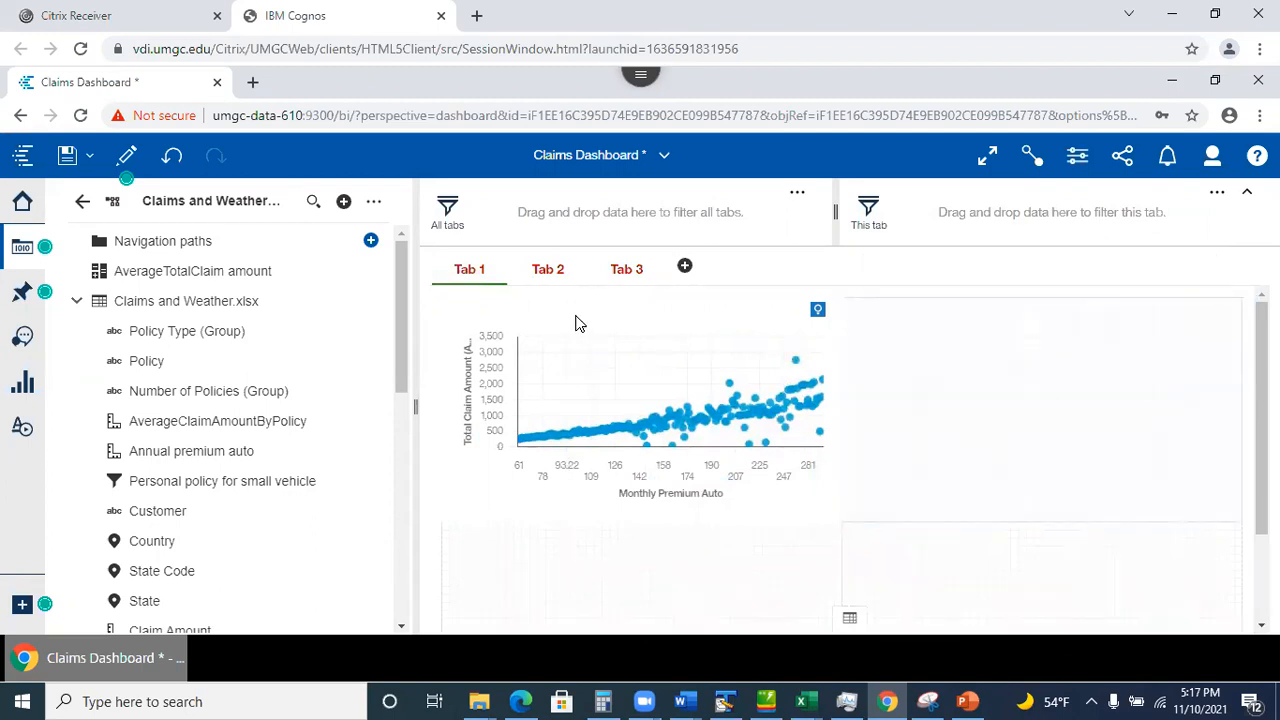
{"action": "left_click", "coordinate": [577, 322]}
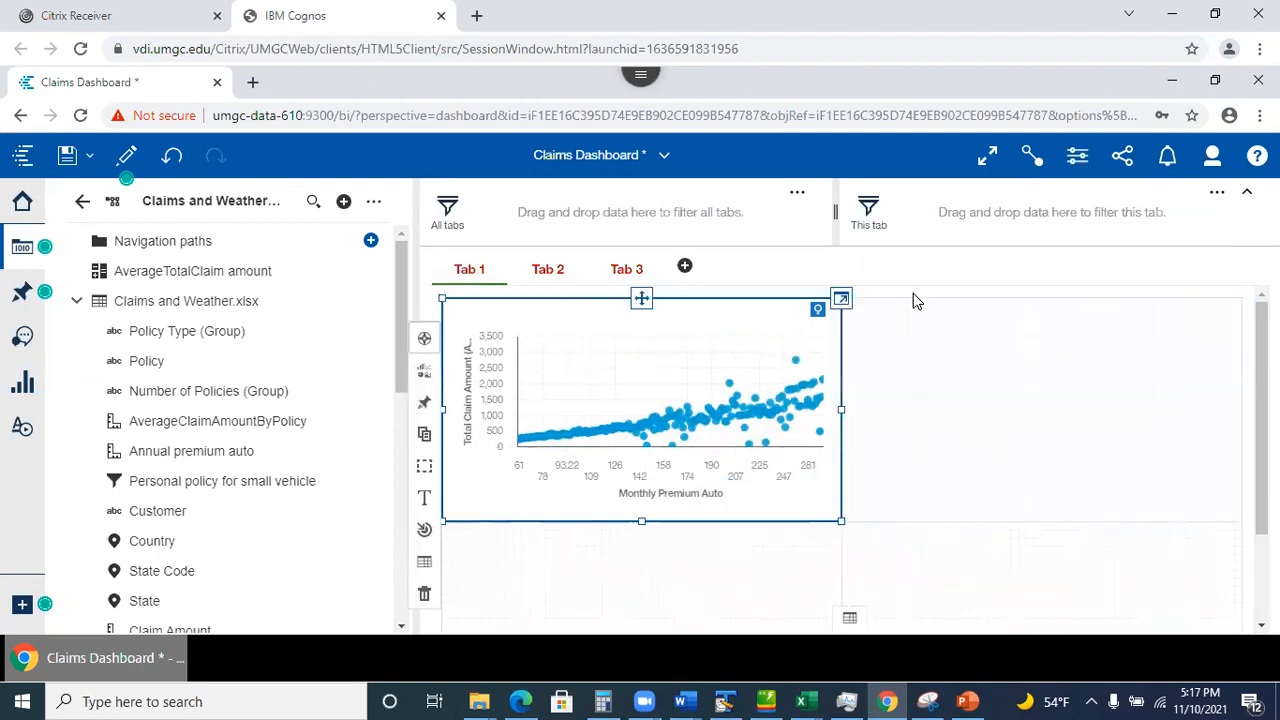
{"action": "left_click", "coordinate": [425, 565]}
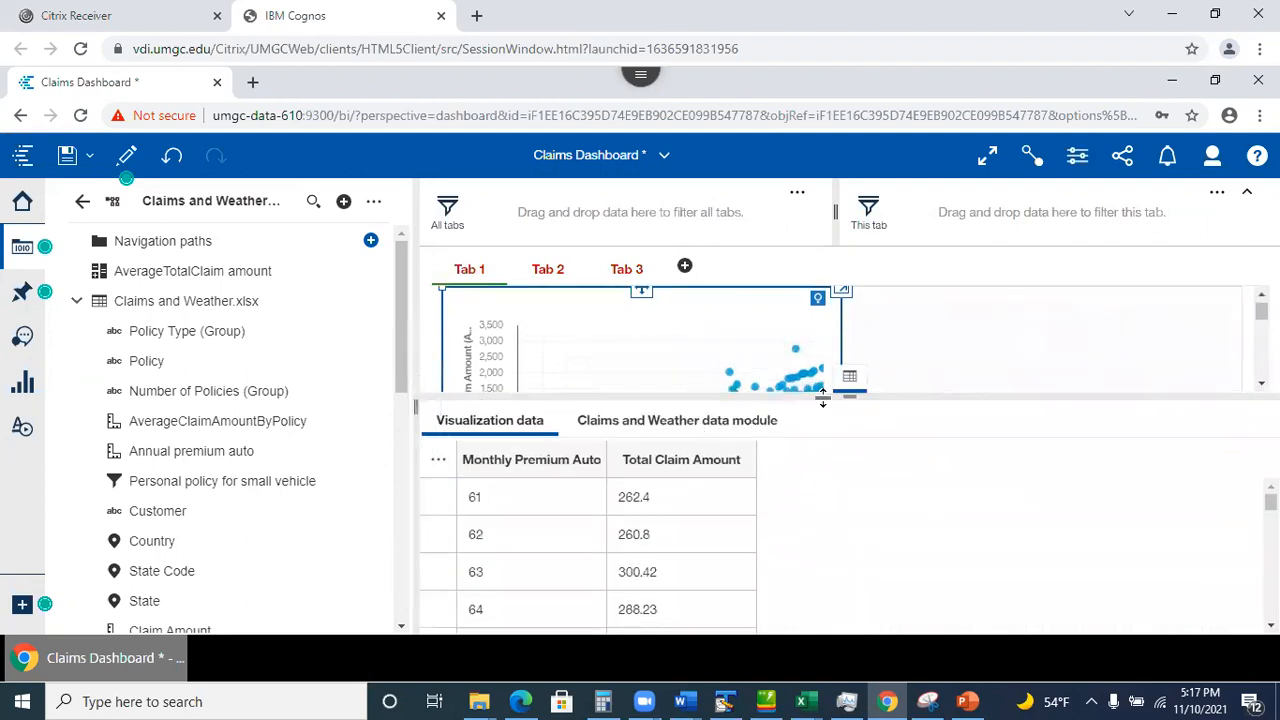
{"action": "left_click", "coordinate": [851, 378]}
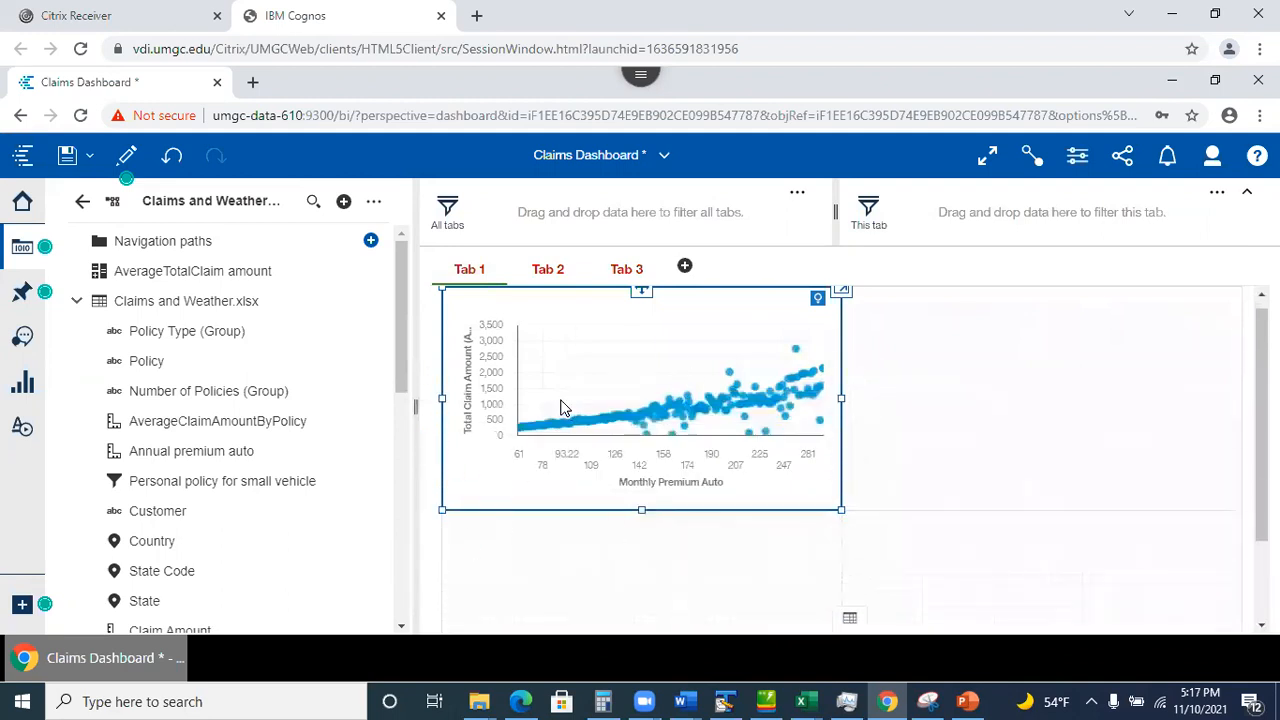
Delete the Monthly Premium Auto vs Total Claim Amount scatter chart widget from Tab 1.
{"action": "left_click", "coordinate": [478, 500]}
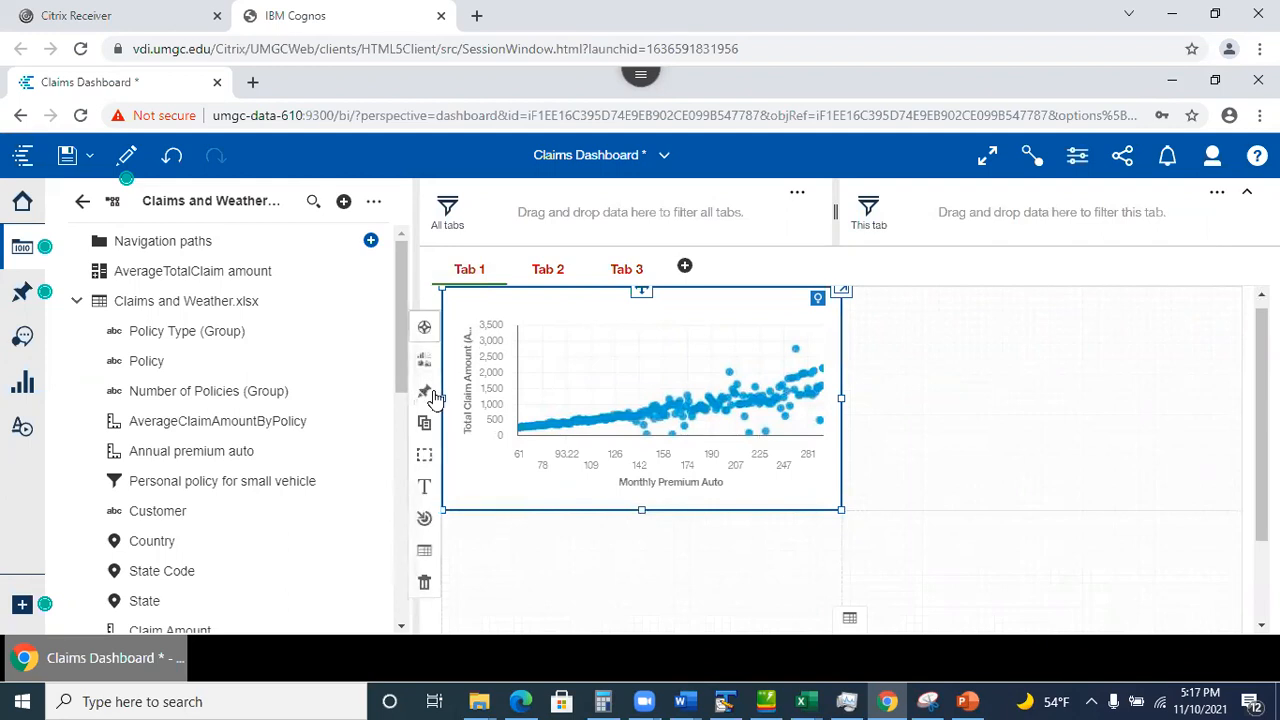
{"action": "left_click", "coordinate": [424, 458]}
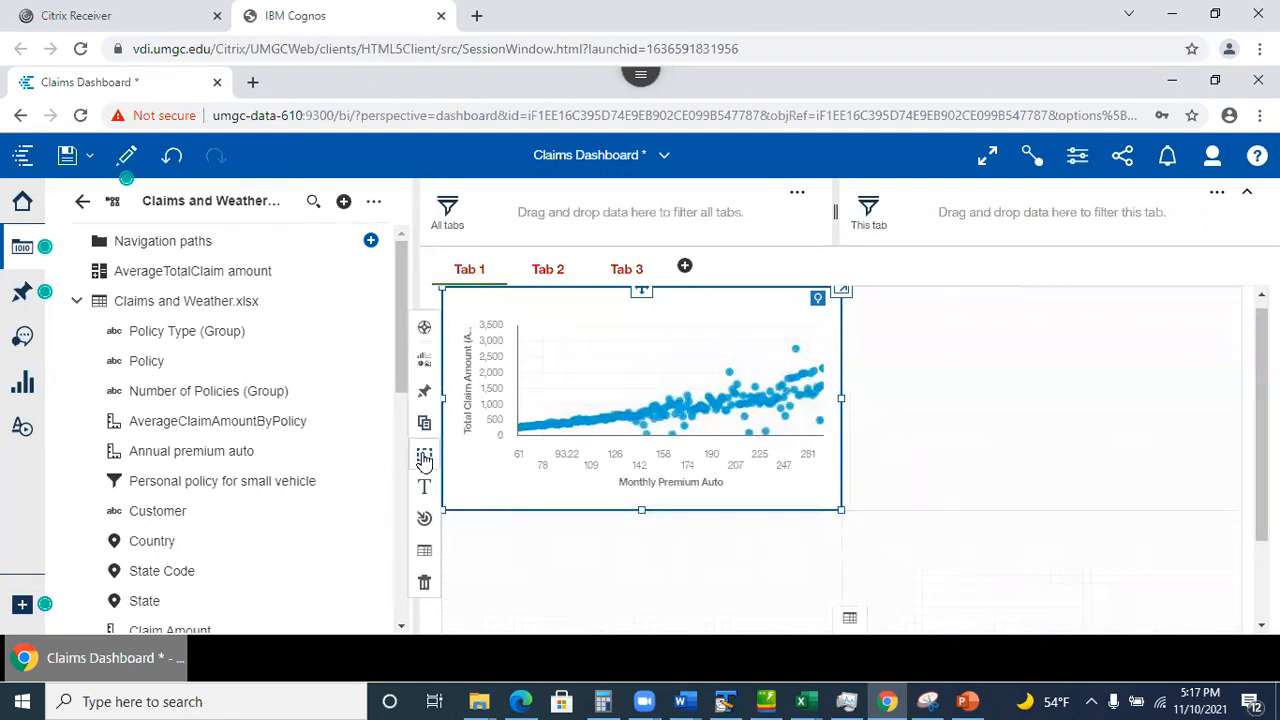
{"action": "left_click", "coordinate": [450, 296]}
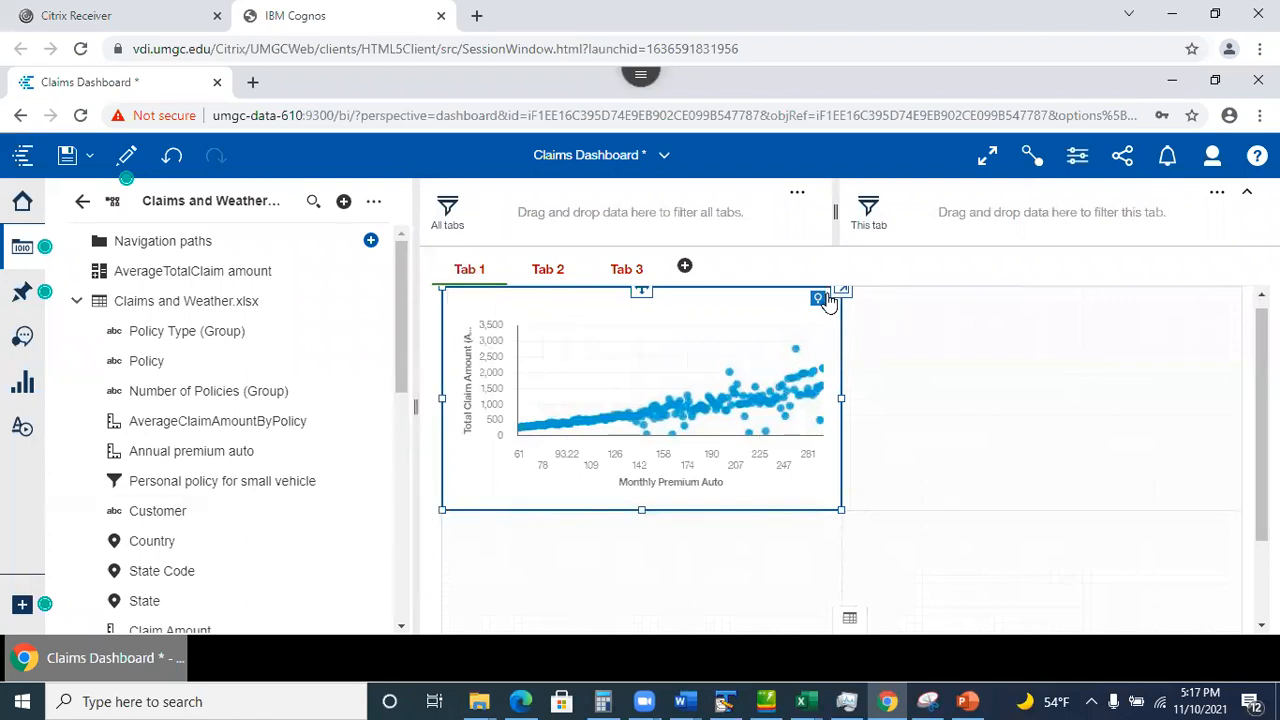
{"action": "left_click", "coordinate": [589, 316]}
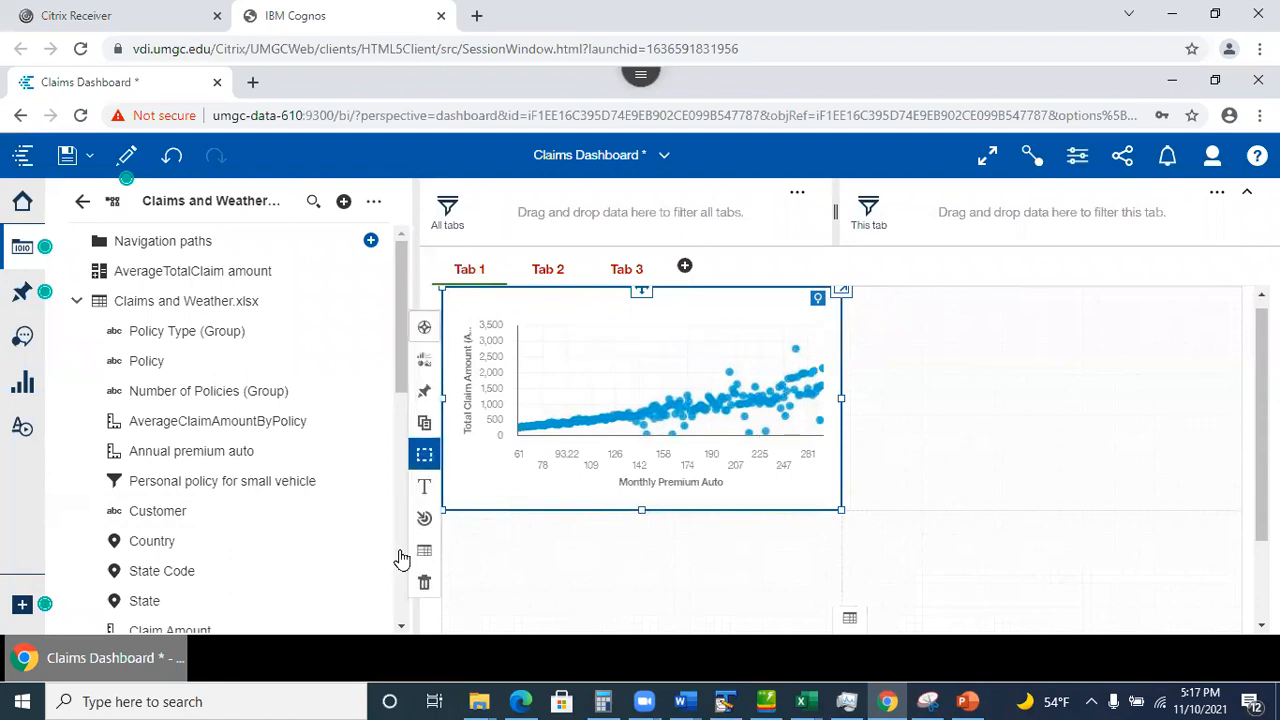
{"action": "left_click", "coordinate": [424, 583]}
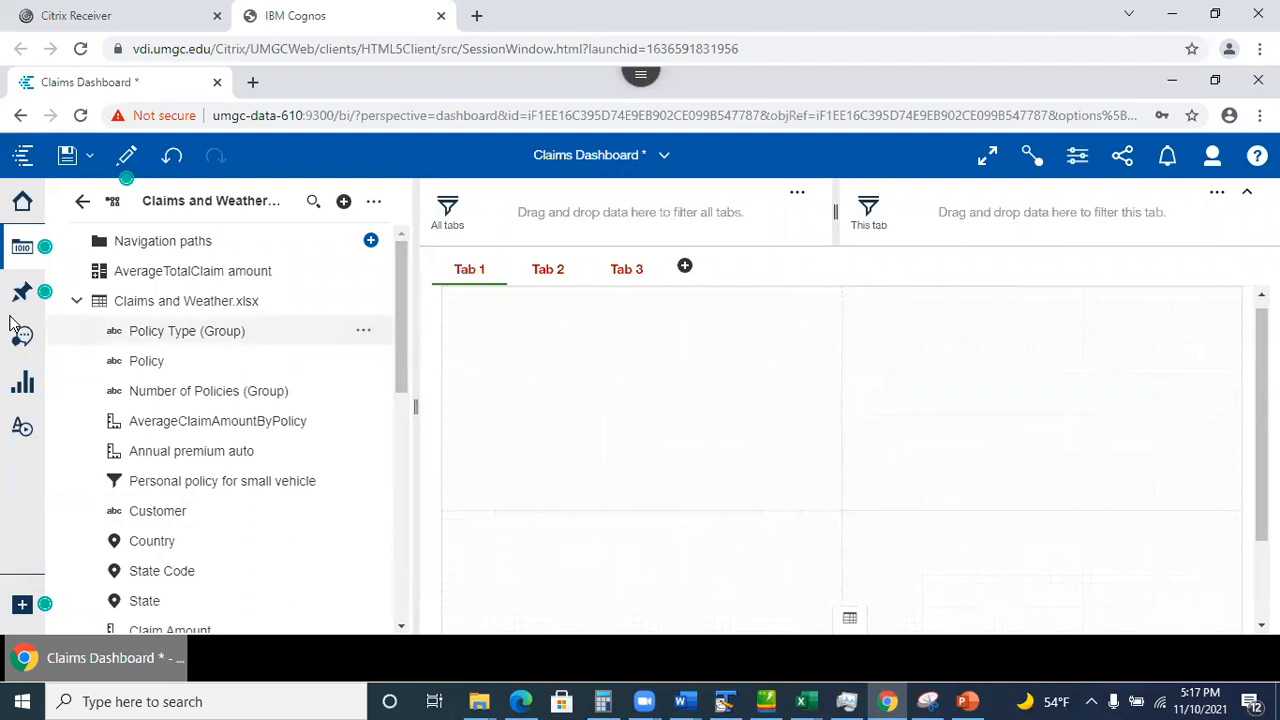
Build a Tab 1 pie chart with State as segments and Customer count as slice size.
{"action": "left_click", "coordinate": [19, 388]}
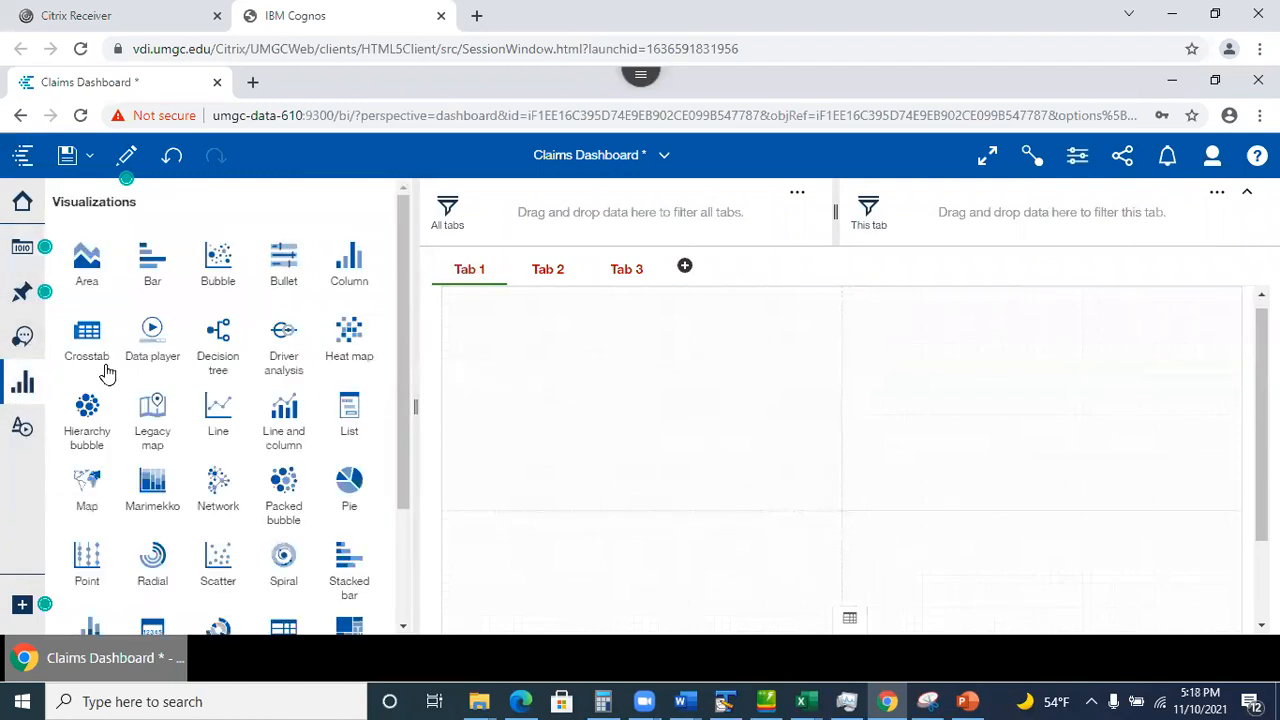
{"action": "left_click_drag", "start_coordinate": [350, 484], "coordinate": [646, 389]}
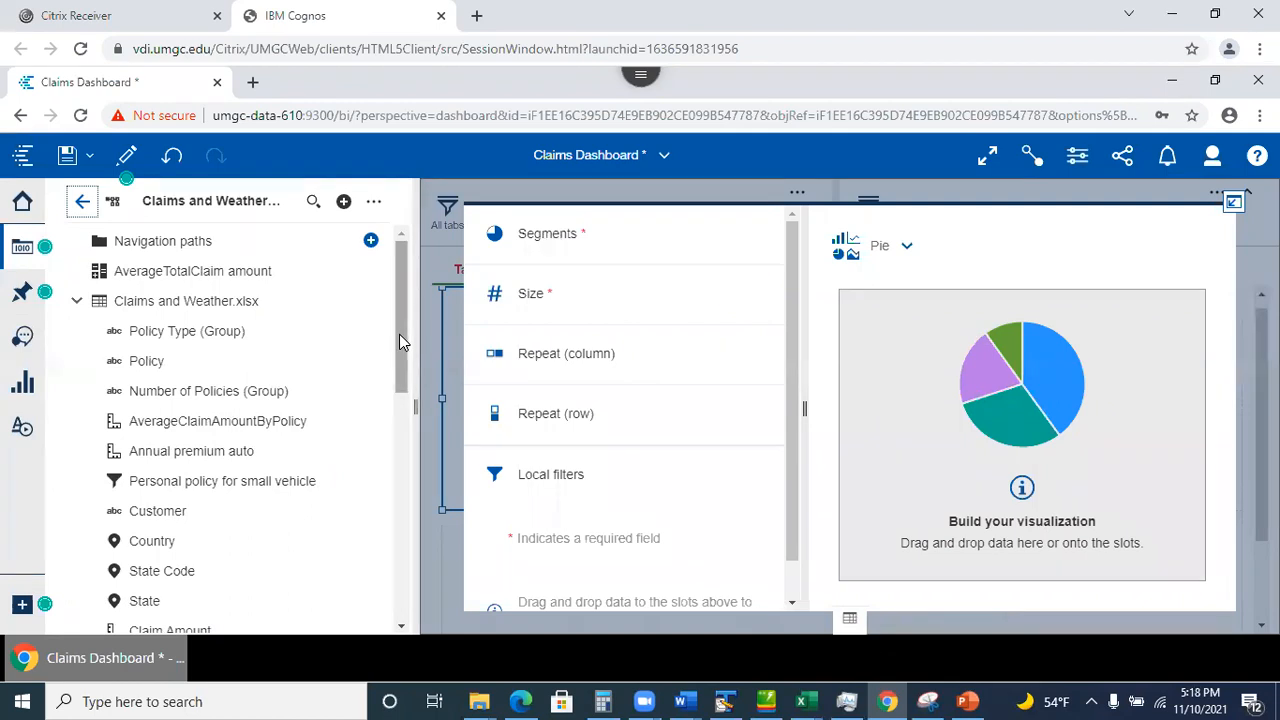
{"action": "left_click_drag", "start_coordinate": [403, 341], "coordinate": [397, 405]}
{"action": "left_click_drag", "start_coordinate": [143, 423], "coordinate": [623, 245]}
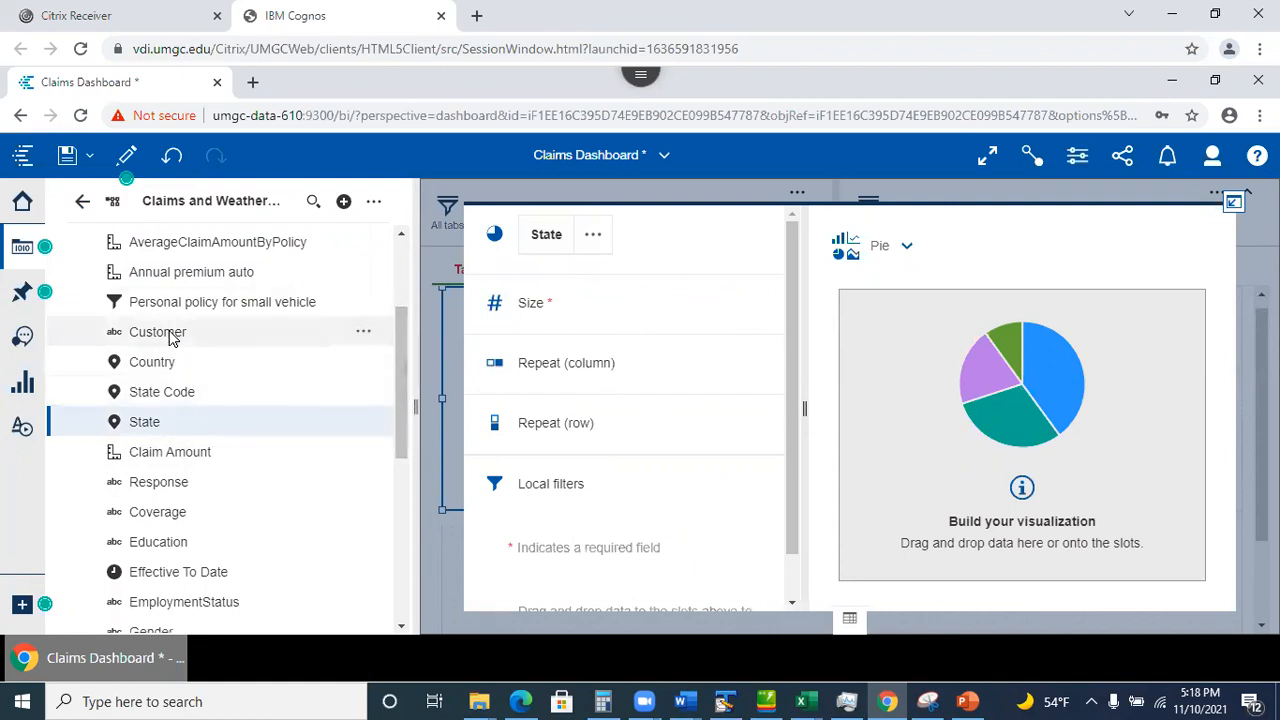
{"action": "left_click_drag", "start_coordinate": [163, 334], "coordinate": [596, 309]}
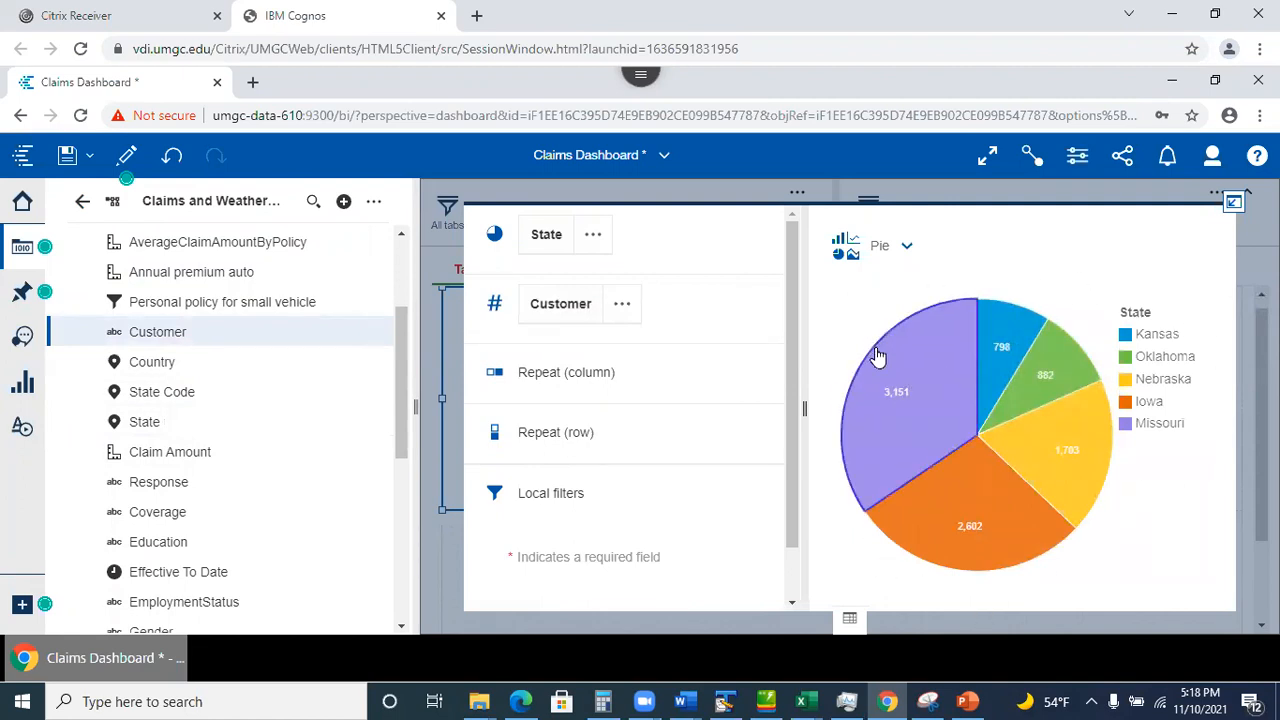
{"action": "mouse_move", "coordinate": [877, 357]}
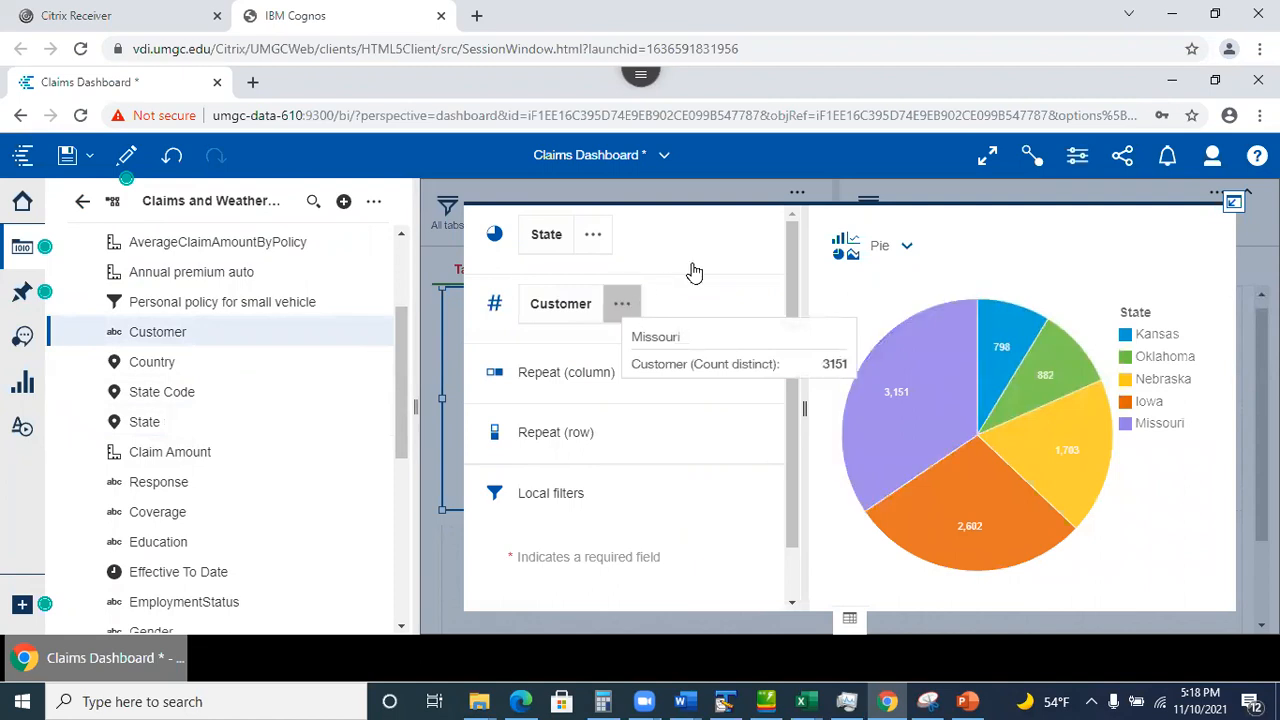
{"action": "left_click", "coordinate": [621, 306]}
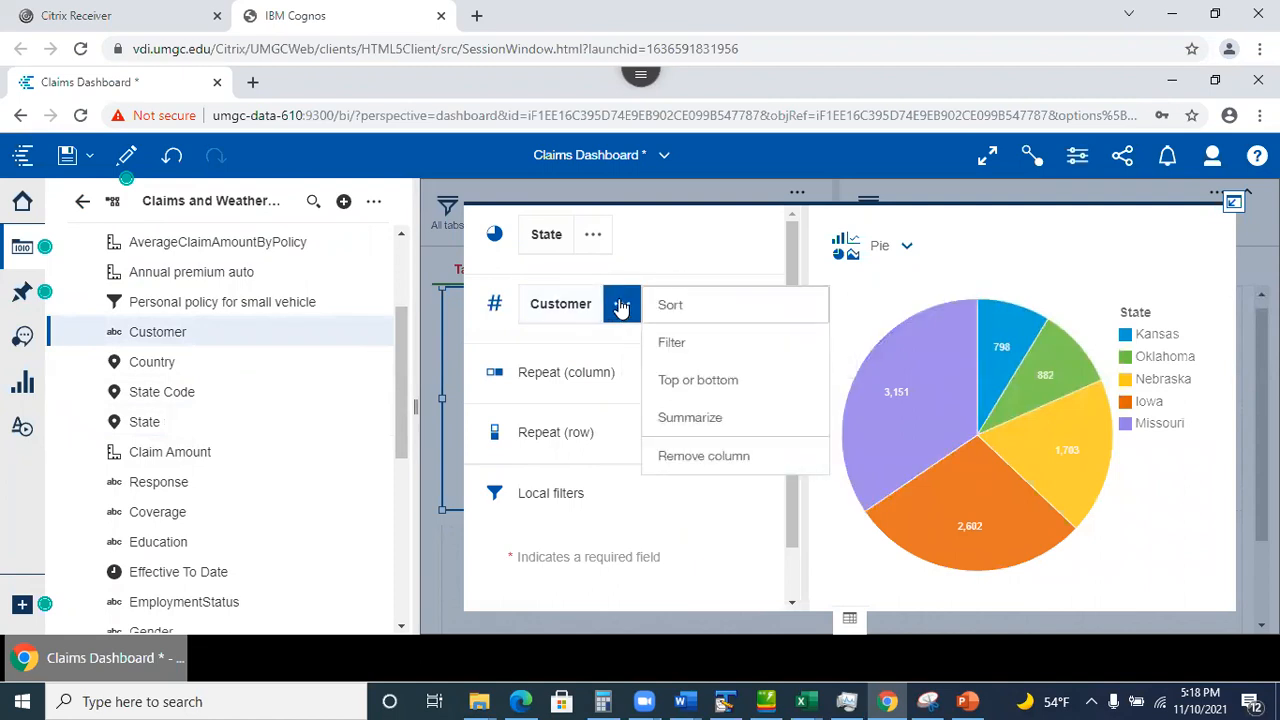
{"action": "left_click", "coordinate": [692, 423]}
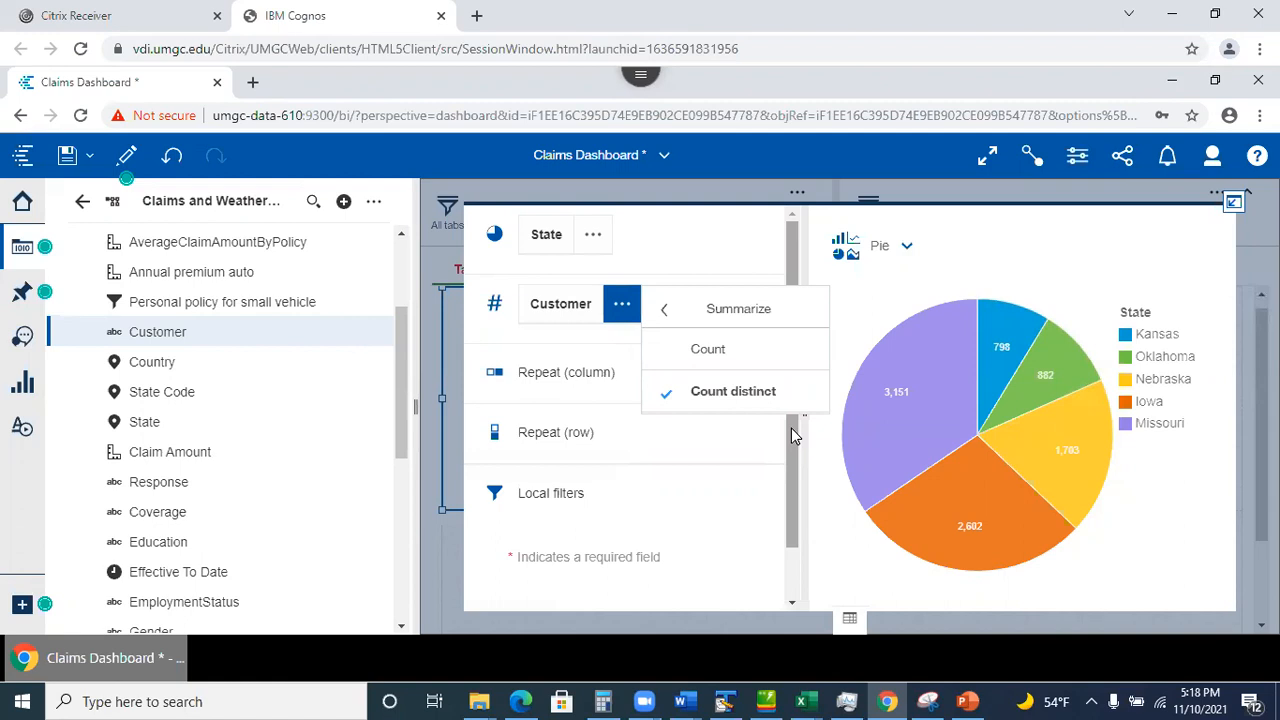
{"action": "left_click", "coordinate": [792, 244]}
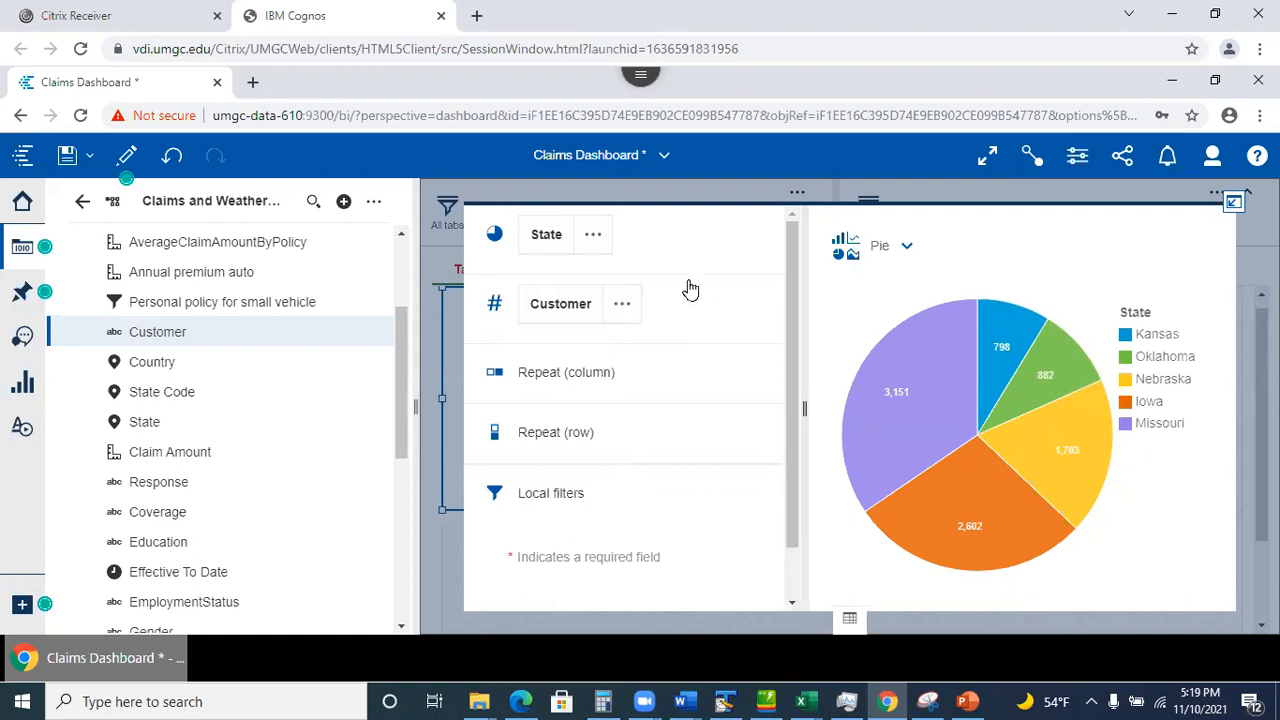
Return the pie chart to its tile and turn on percentage labels in Chart properties.
{"action": "left_click", "coordinate": [1234, 202]}
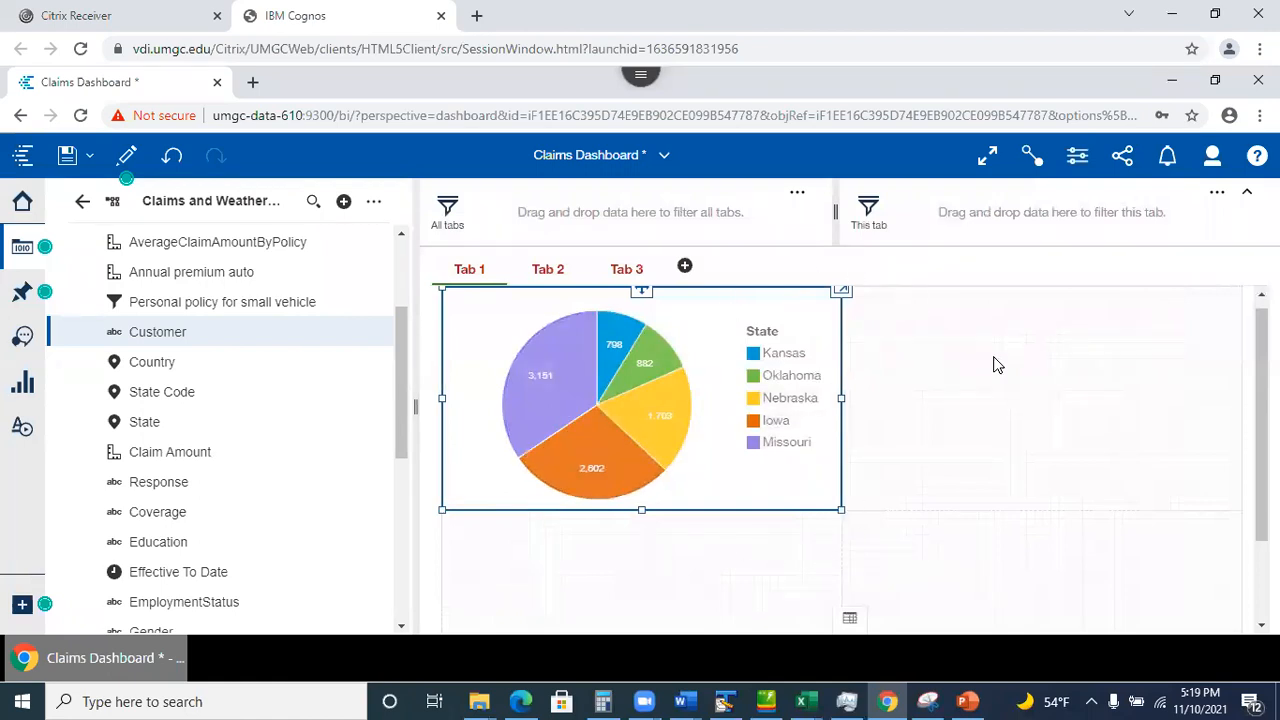
{"action": "left_click", "coordinate": [1078, 160]}
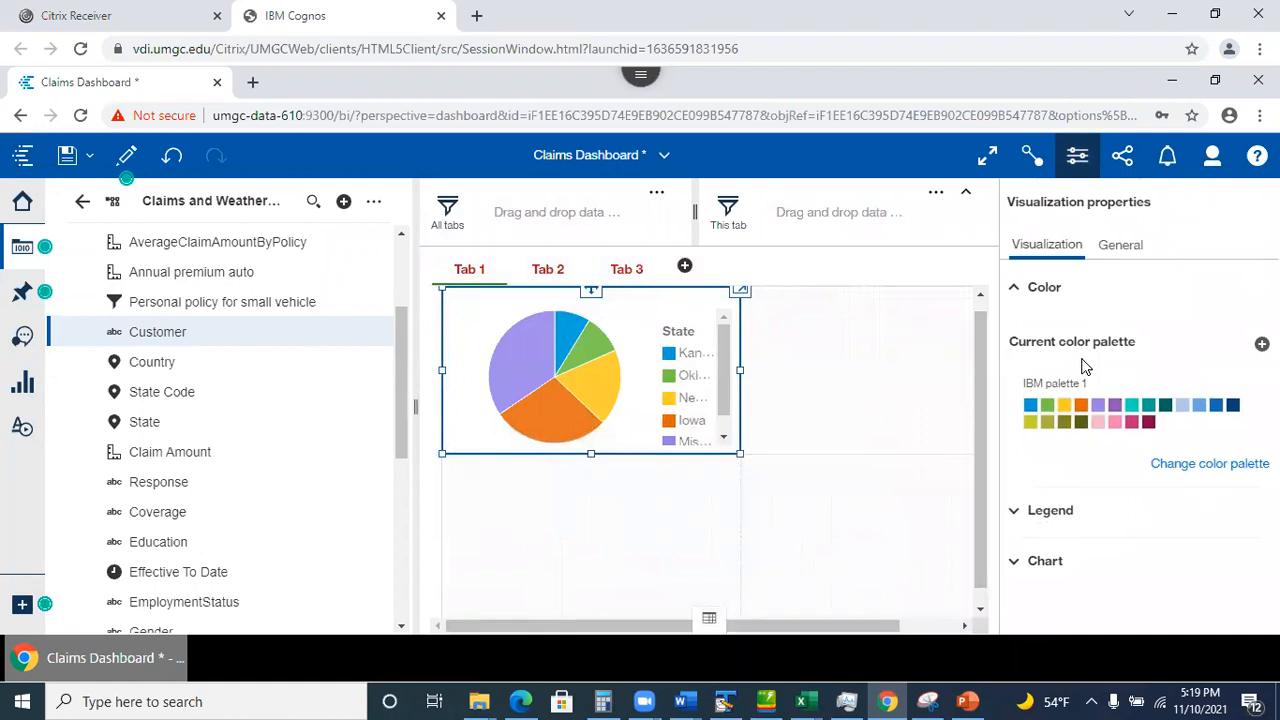
{"action": "left_click", "coordinate": [1054, 565]}
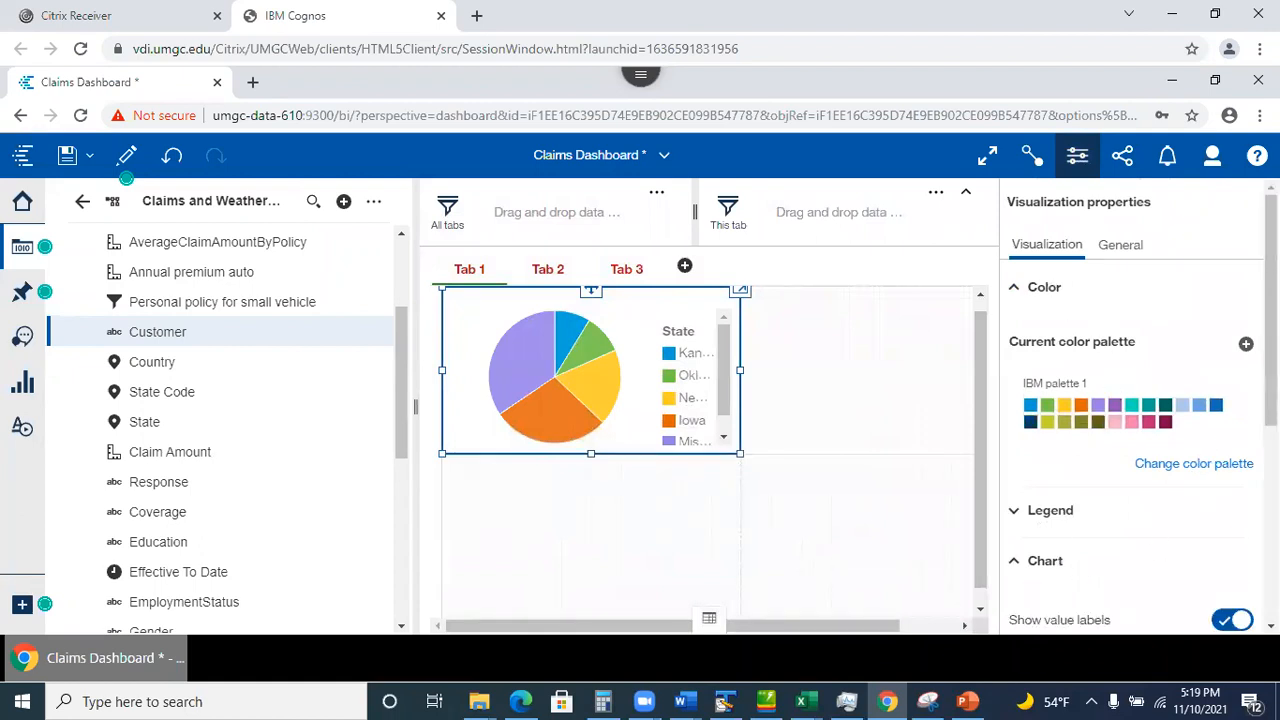
{"action": "scroll", "coordinate": [1130, 420], "scroll_direction": "down", "scroll_amount": 3}
{"action": "scroll", "coordinate": [1140, 410], "scroll_direction": "down", "scroll_amount": 2}
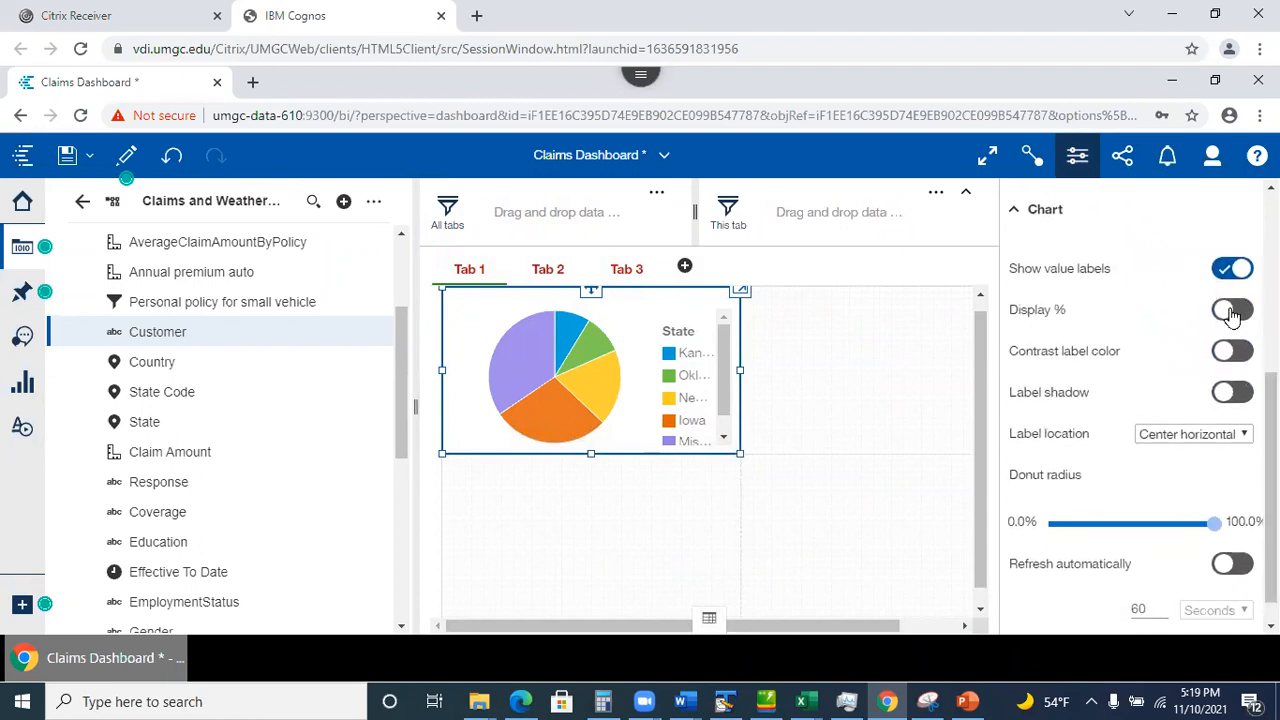
{"action": "left_click", "coordinate": [1232, 312]}
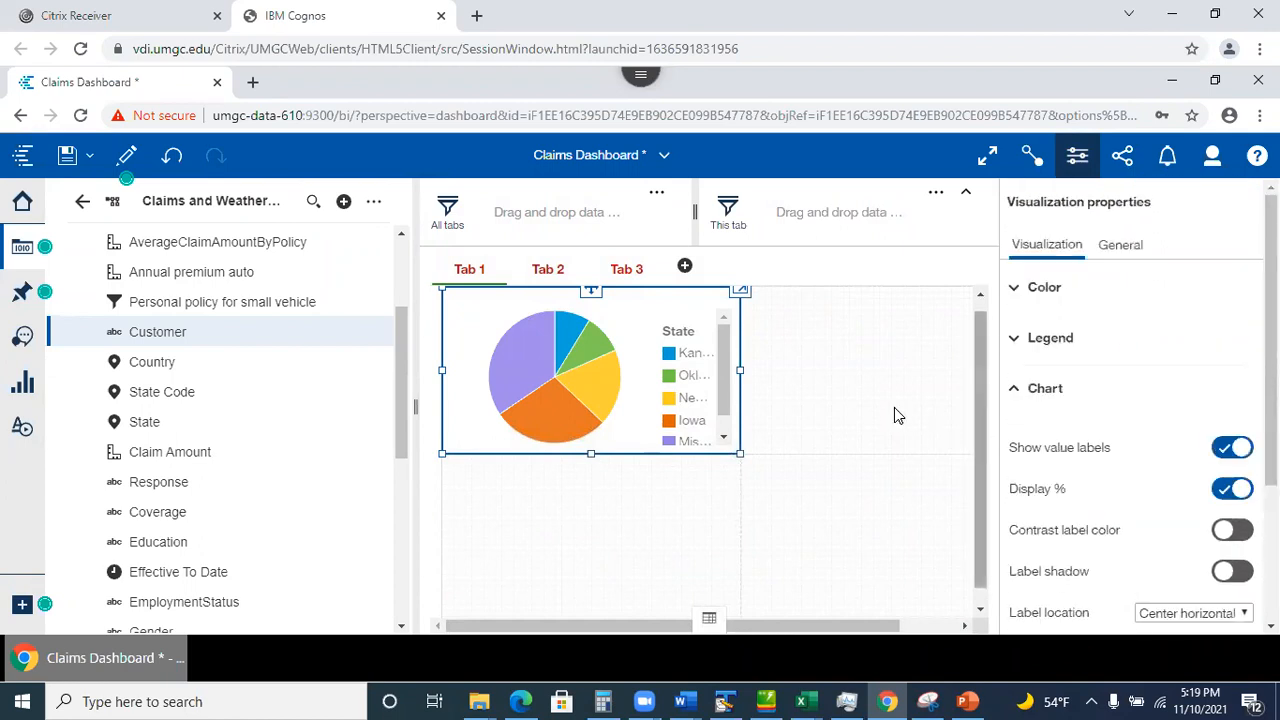
Lower the Donut radius to cut a hole, making the pie a donut.
{"action": "left_click", "coordinate": [18, 247]}
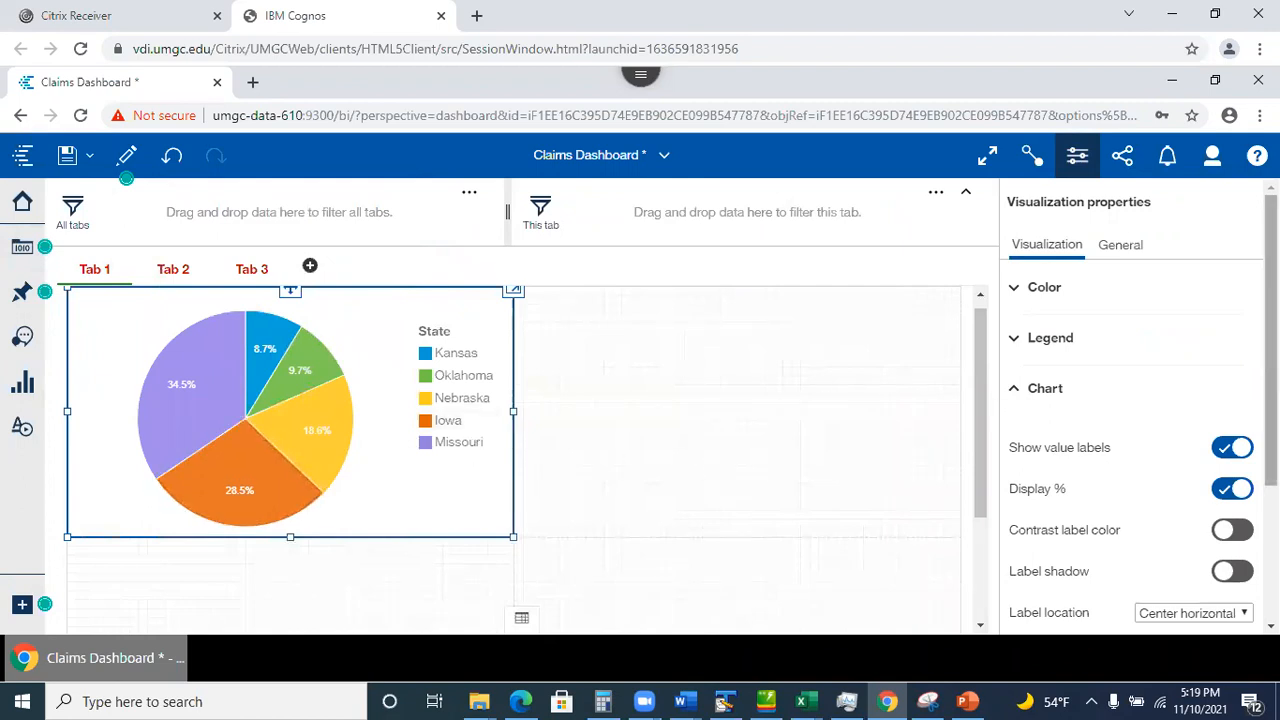
{"action": "scroll", "coordinate": [1139, 400], "scroll_direction": "down", "scroll_amount": 2}
{"action": "scroll", "coordinate": [1140, 500], "scroll_direction": "down", "scroll_amount": 3}
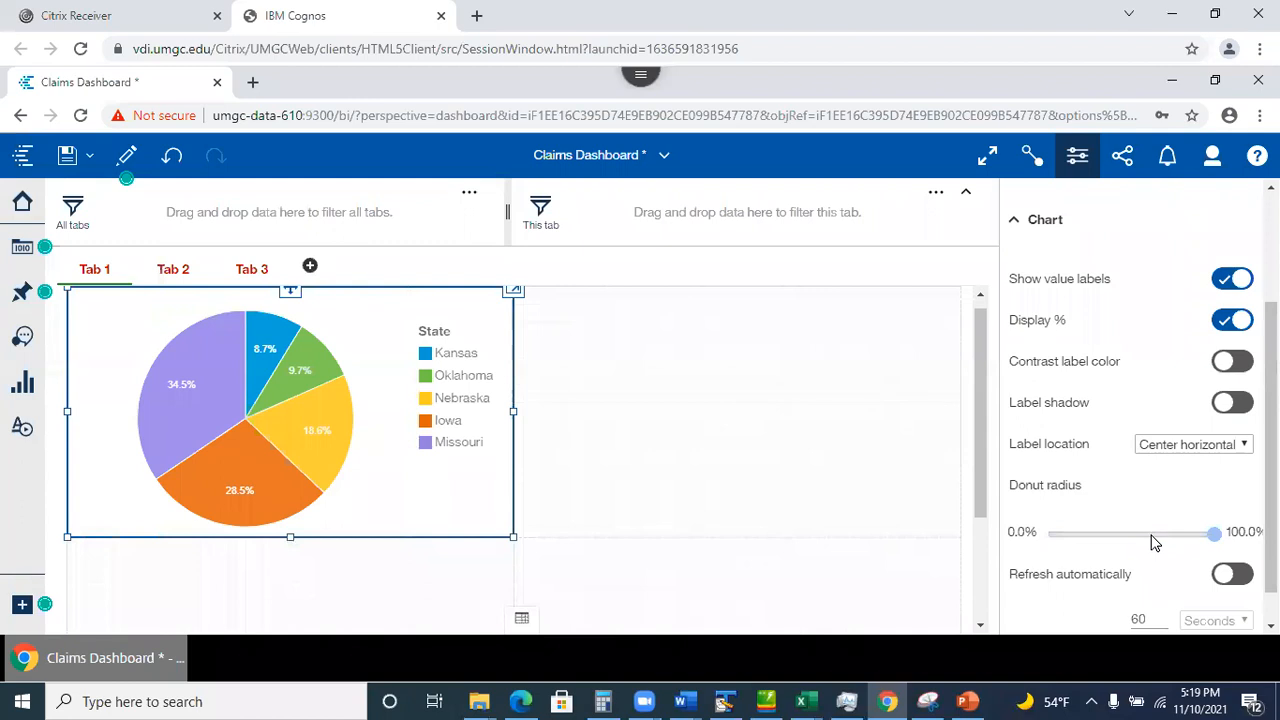
{"action": "left_click", "coordinate": [1157, 540]}
{"action": "scroll", "coordinate": [1151, 537], "scroll_direction": "up", "scroll_amount": 3}
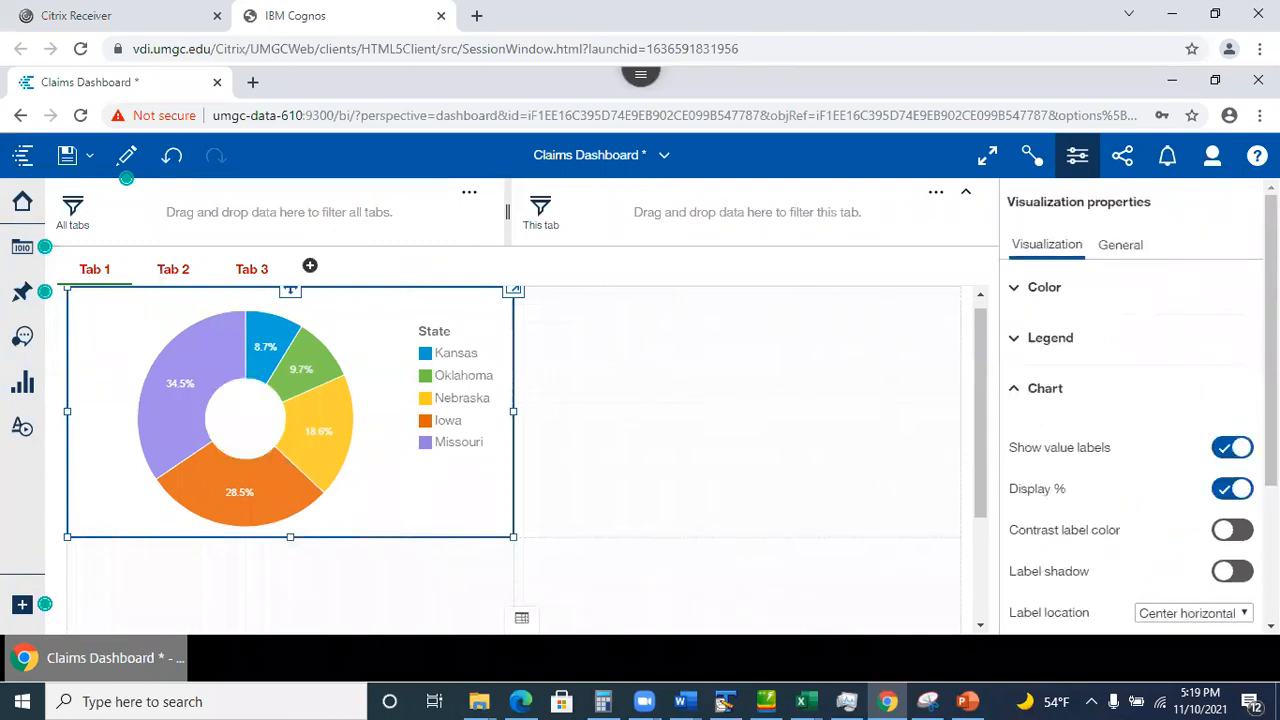
{"action": "scroll", "coordinate": [1139, 409], "scroll_direction": "down", "scroll_amount": 1}
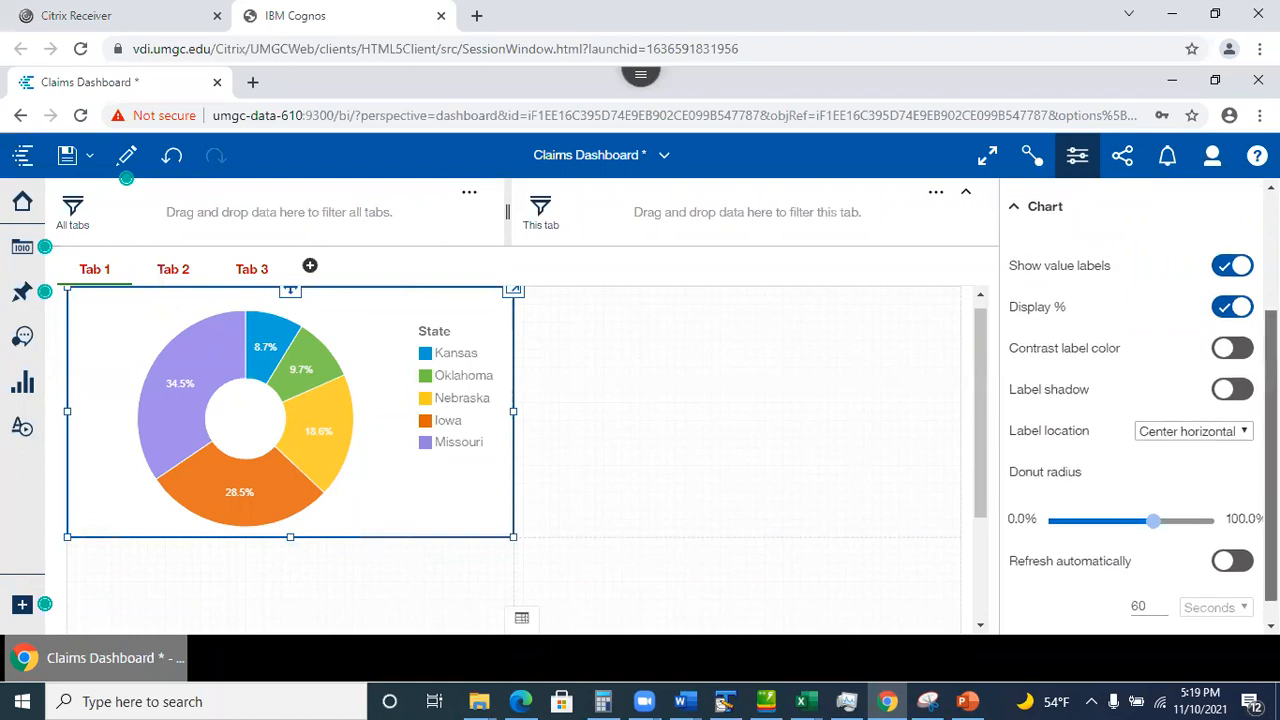
{"action": "scroll", "coordinate": [1130, 400], "scroll_direction": "up", "scroll_amount": 3}
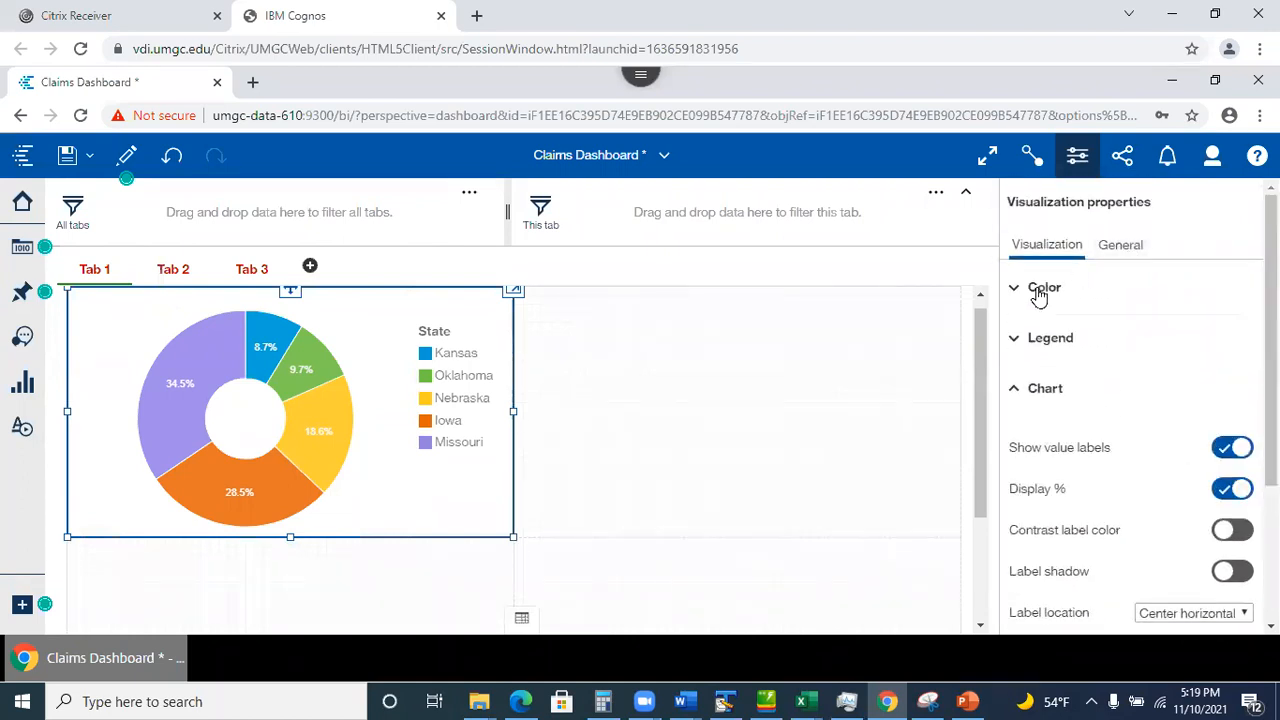
Set the donut chart's border color to black under General > Appearance.
{"action": "left_click", "coordinate": [1128, 255]}
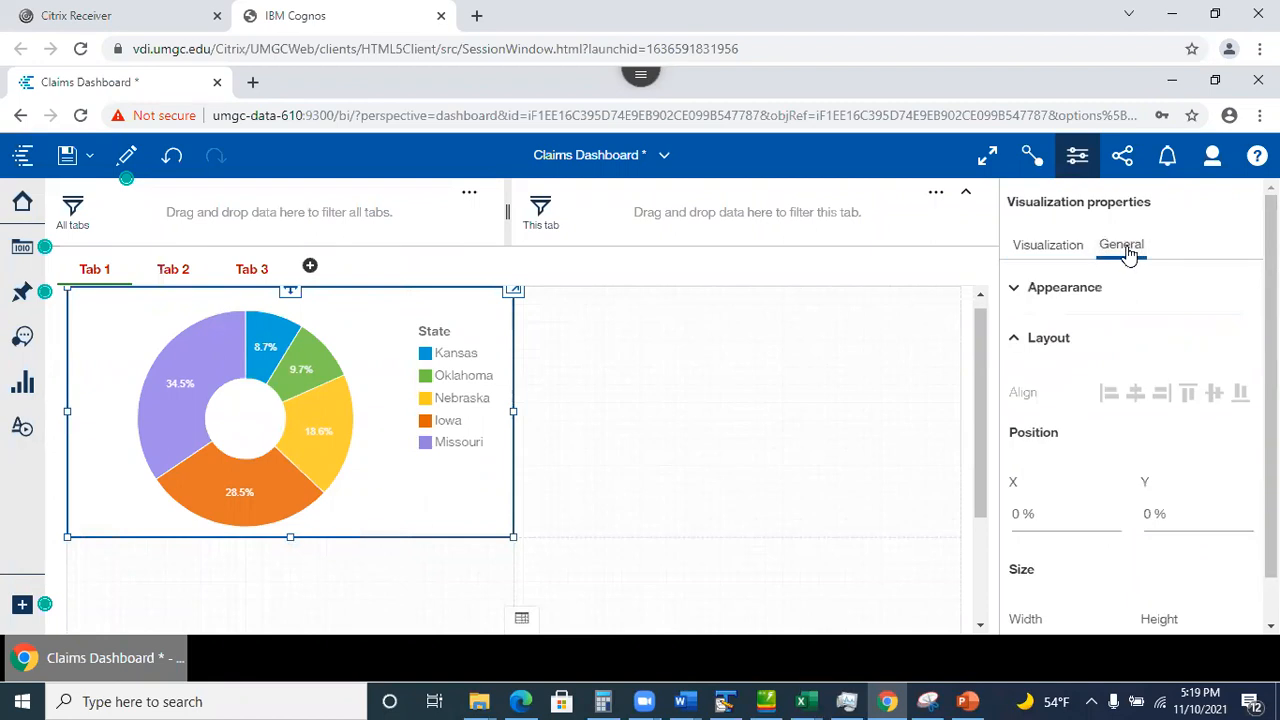
{"action": "left_click", "coordinate": [1032, 290]}
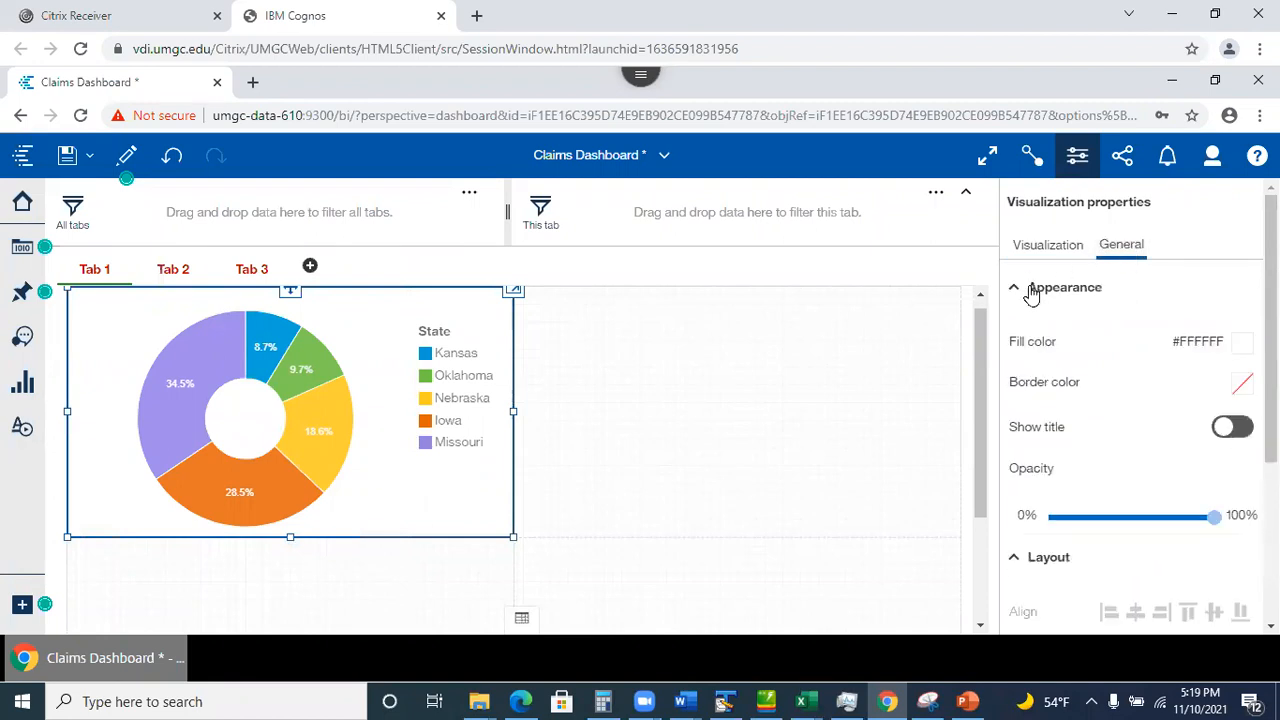
{"action": "left_click", "coordinate": [1242, 383]}
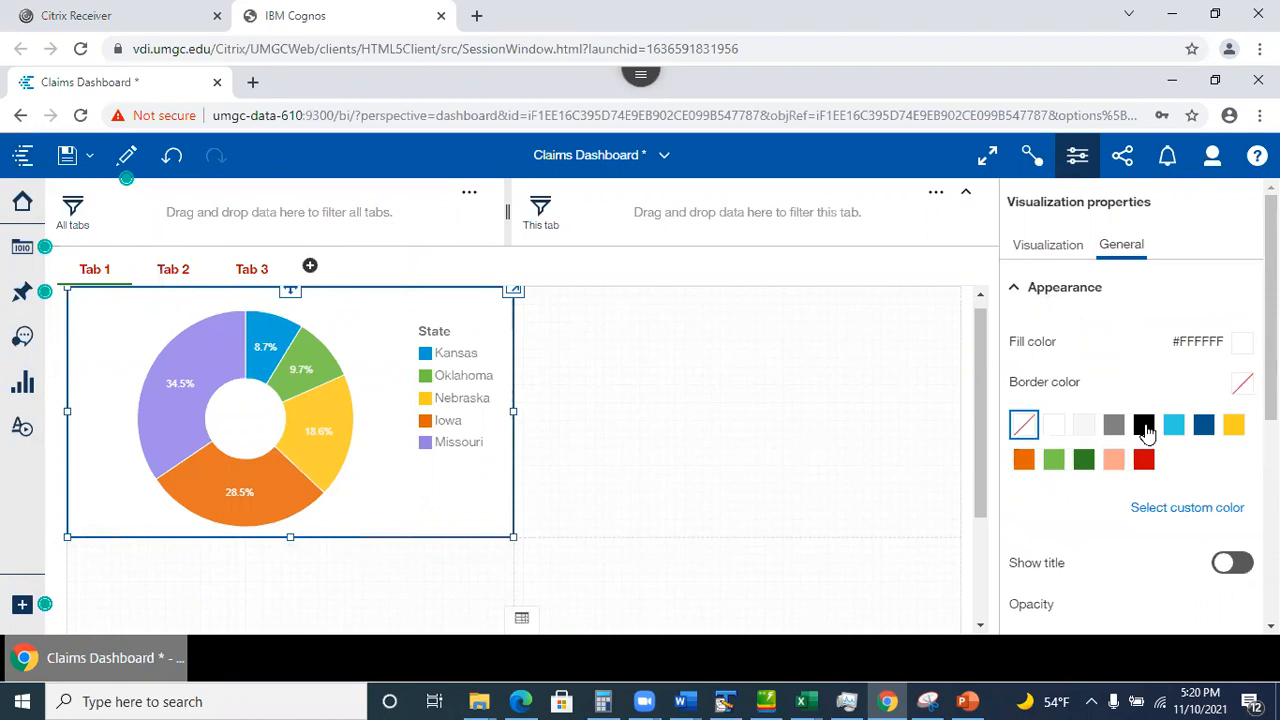
{"action": "left_click", "coordinate": [1143, 425]}
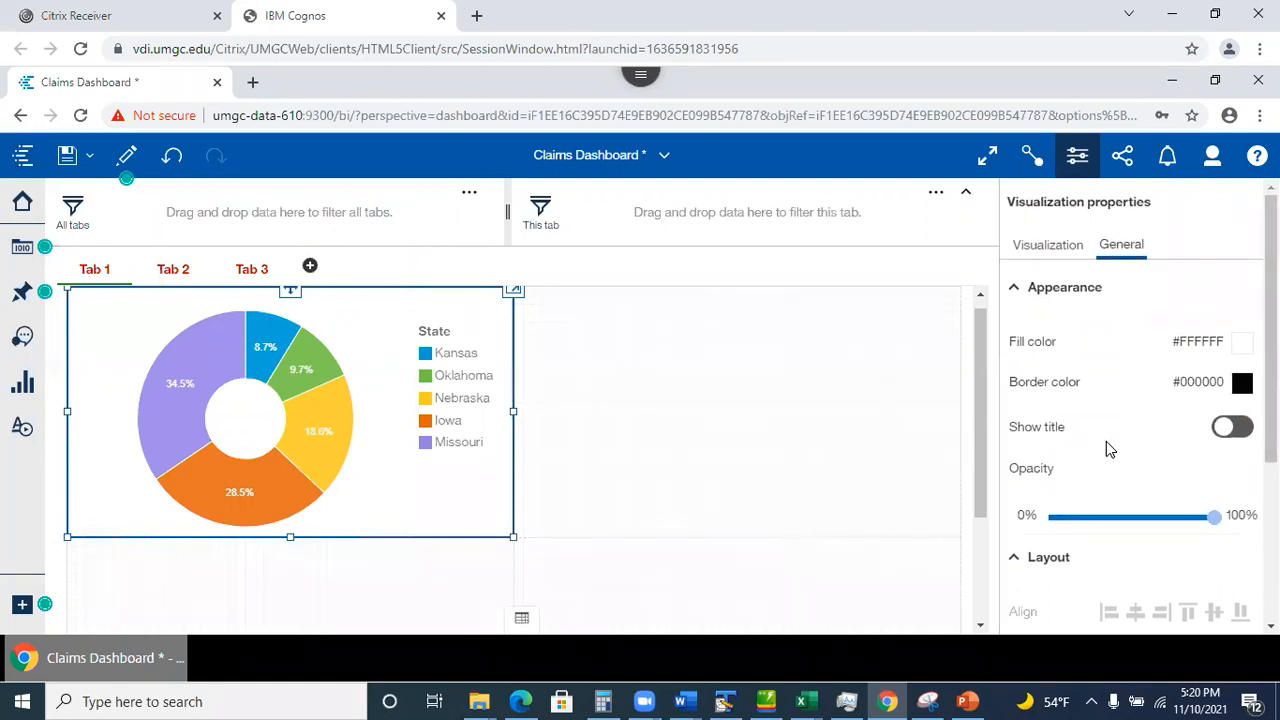
Turn on the chart title and enter '% of customers'.
{"action": "left_click", "coordinate": [1230, 428]}
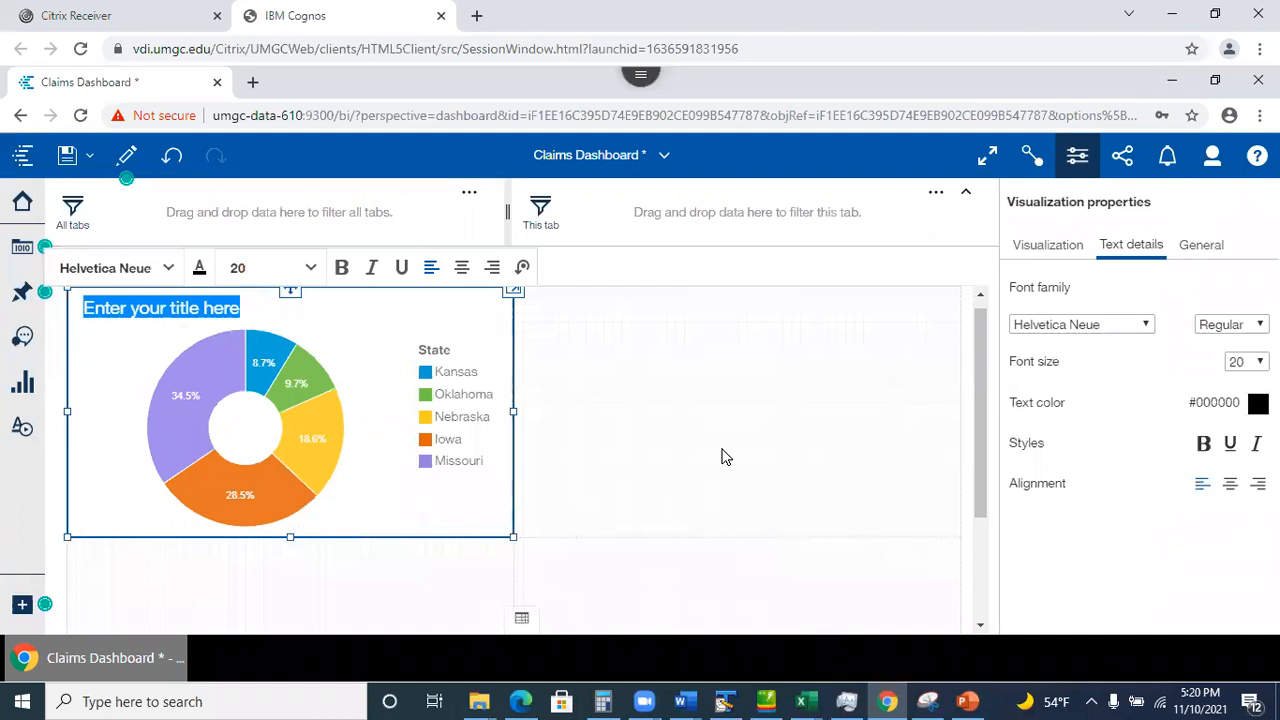
{"action": "type", "text": "%"}
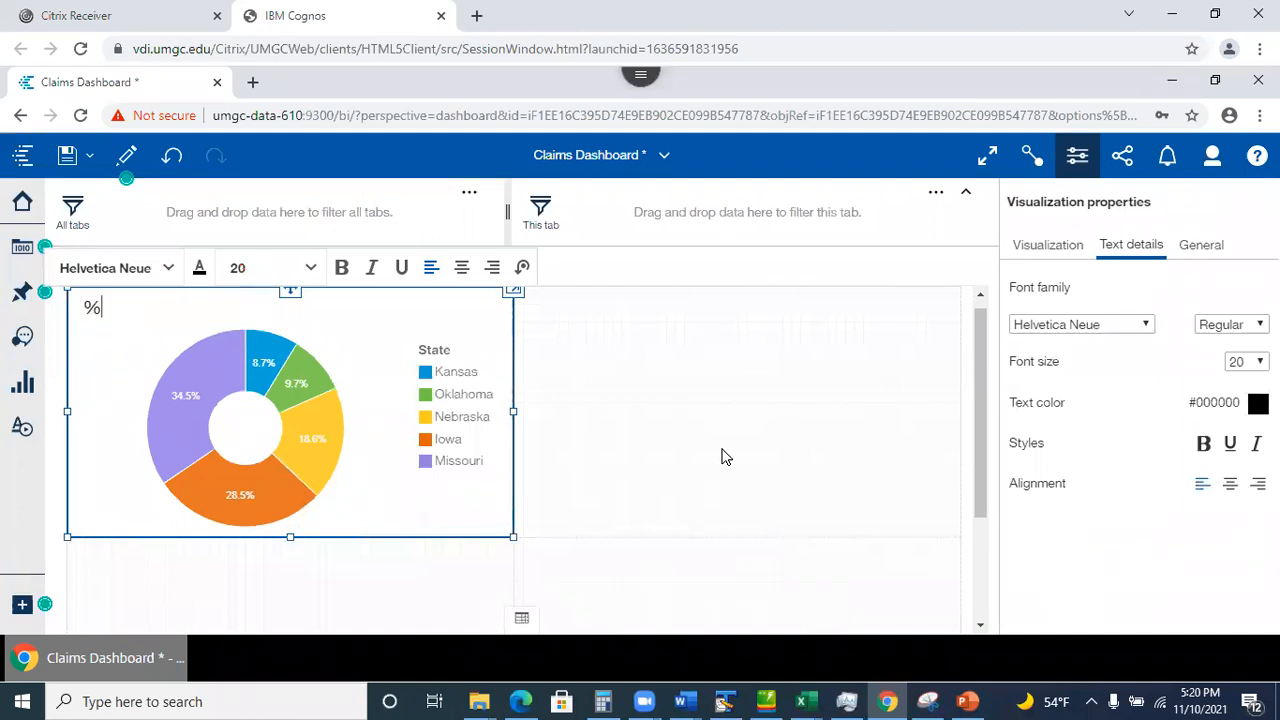
{"action": "type", "text": " of customers"}
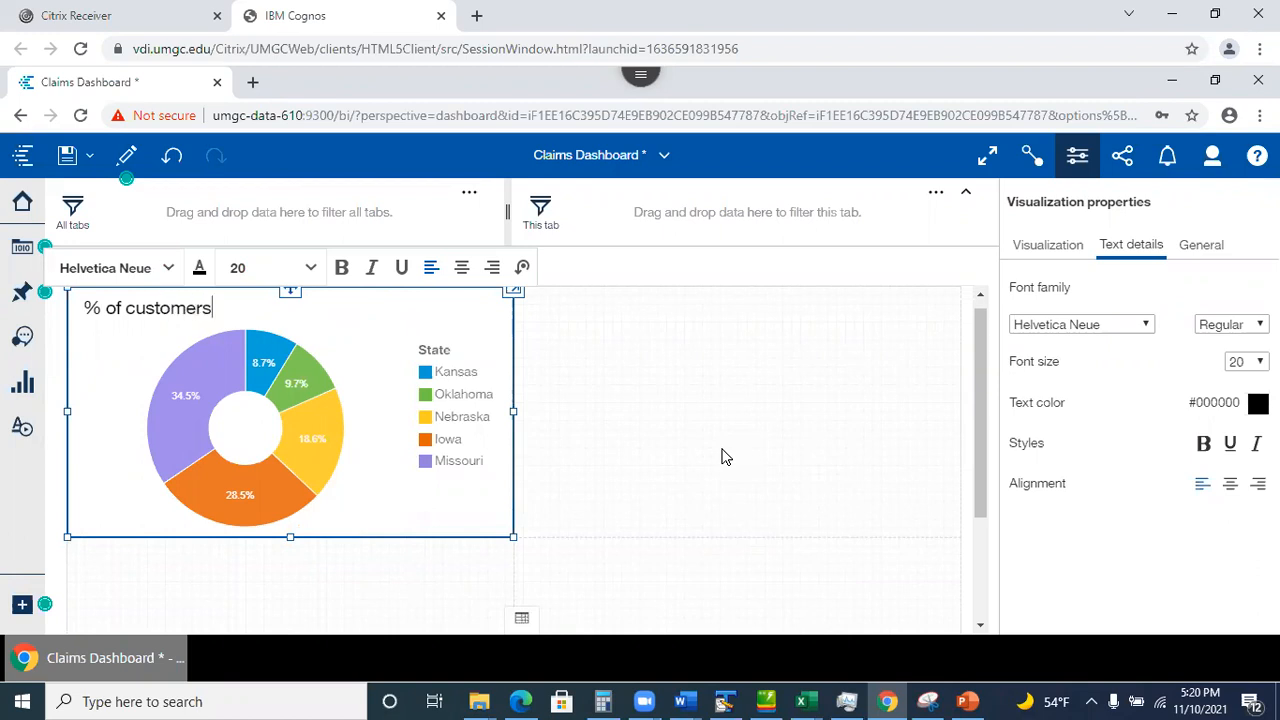
{"action": "left_click", "coordinate": [724, 456]}
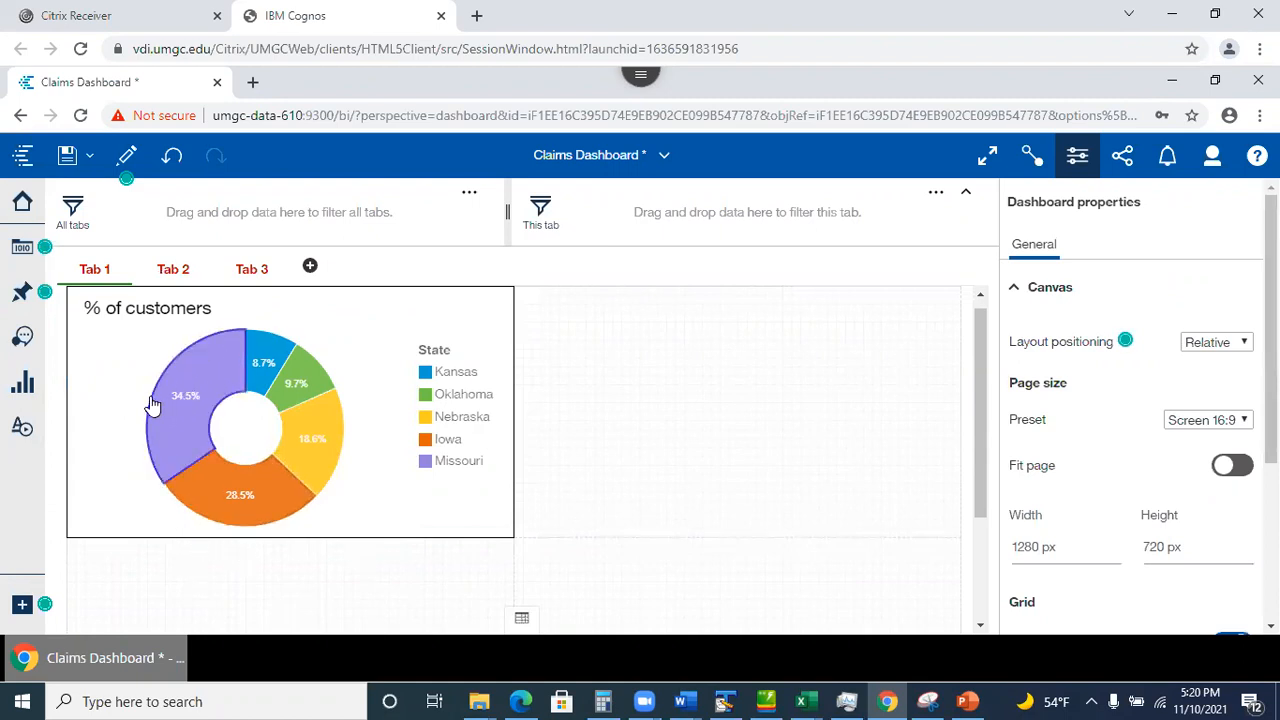
Save the Claims Dashboard and switch to the Welcome page from the open content list.
{"action": "mouse_move", "coordinate": [155, 403]}
{"action": "mouse_move", "coordinate": [982, 375]}
{"action": "left_mouse_down"}
{"action": "mouse_move", "coordinate": [1008, 517]}
{"action": "mouse_move", "coordinate": [992, 365]}
{"action": "left_mouse_up"}
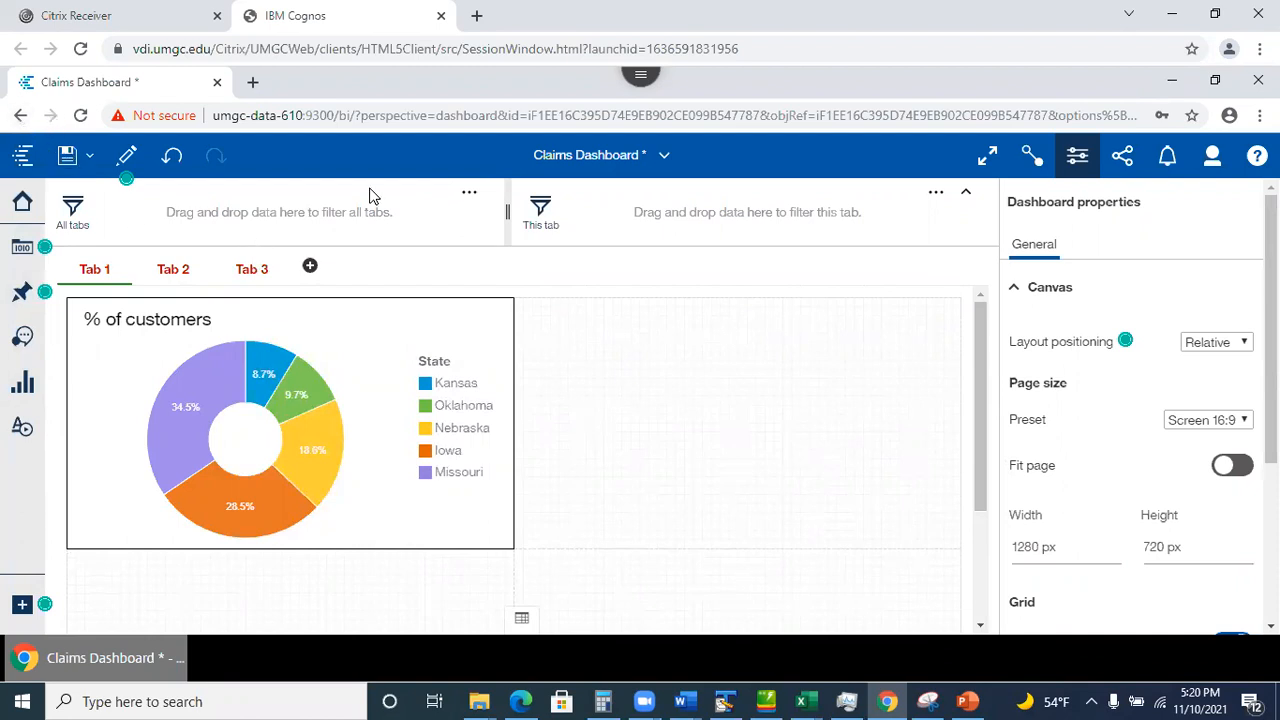
{"action": "left_click", "coordinate": [67, 156]}
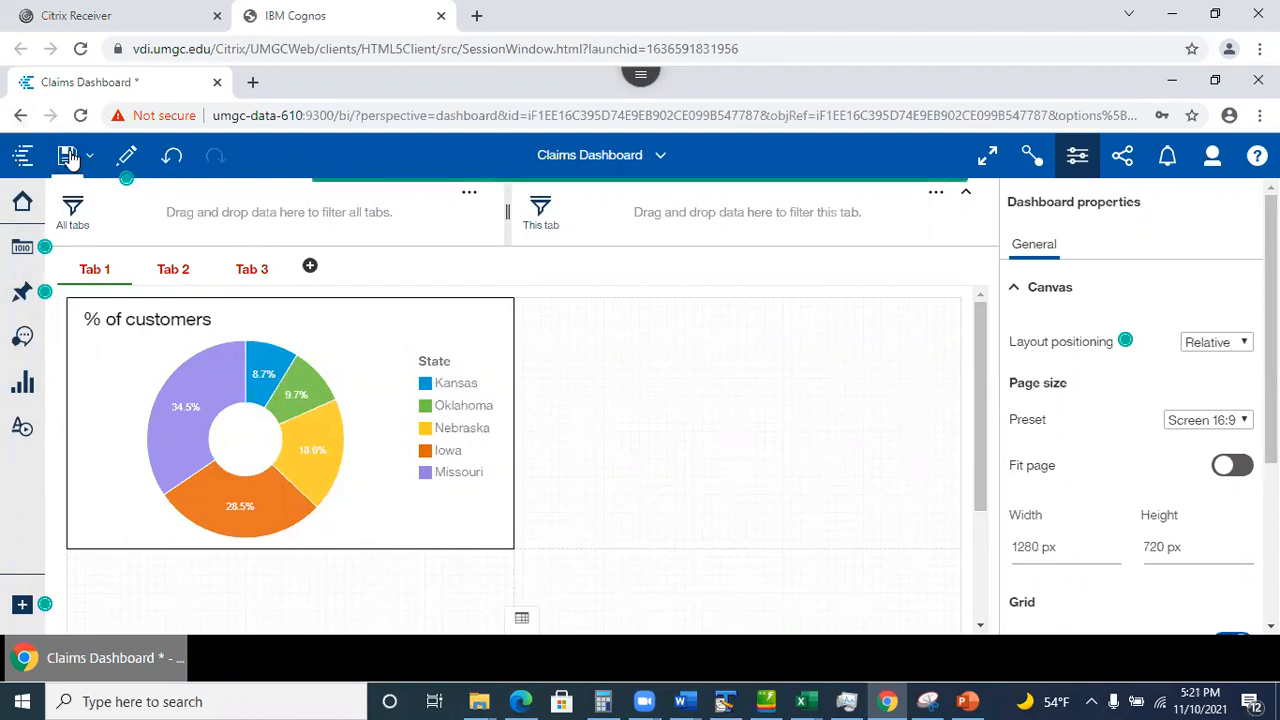
{"action": "left_click", "coordinate": [660, 158]}
{"action": "left_click", "coordinate": [510, 207]}
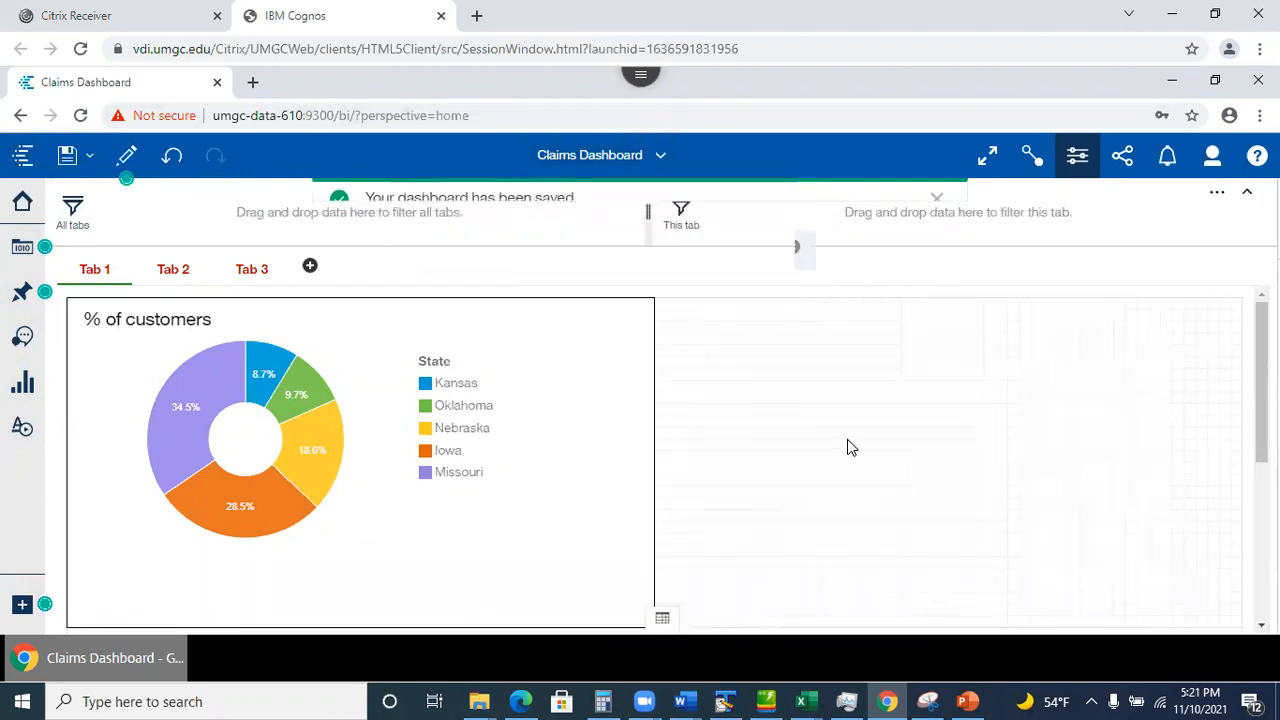
Open the Claims And Weather Exploration and go to card 9, Total Claim Amount by Policy Type.
{"action": "scroll", "coordinate": [762, 398], "scroll_direction": "down", "scroll_amount": 1}
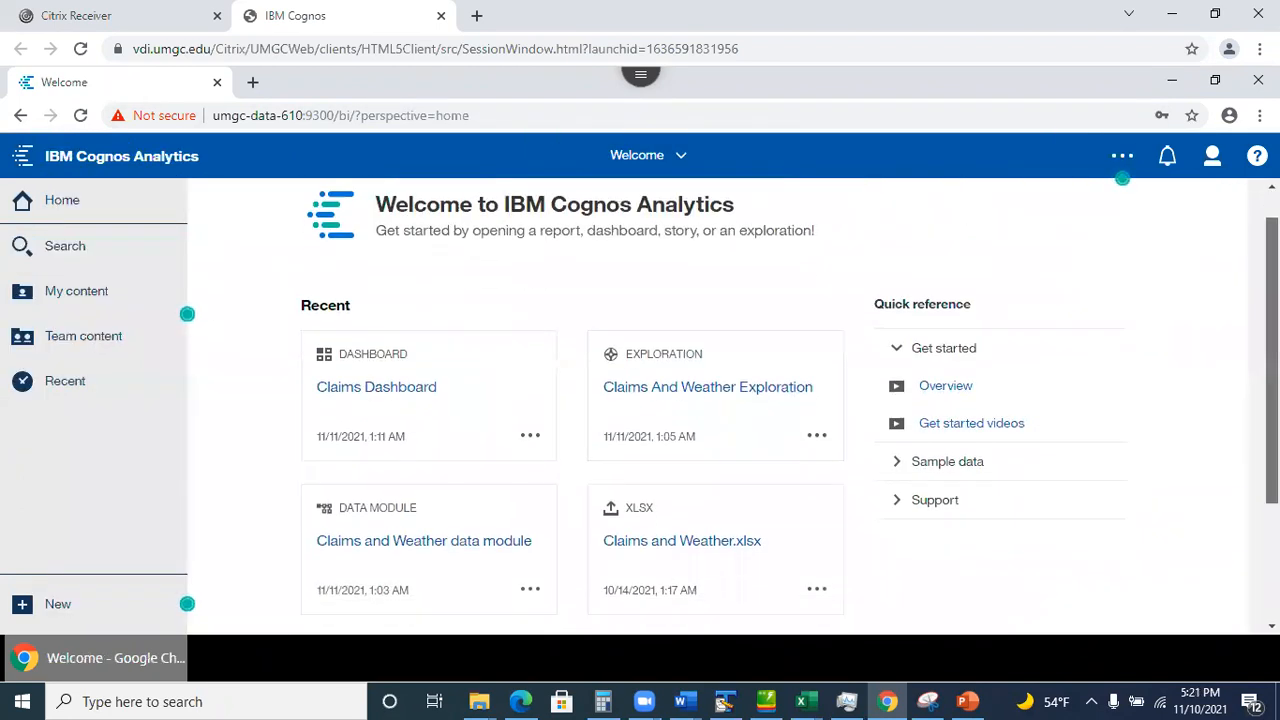
{"action": "left_click", "coordinate": [704, 379]}
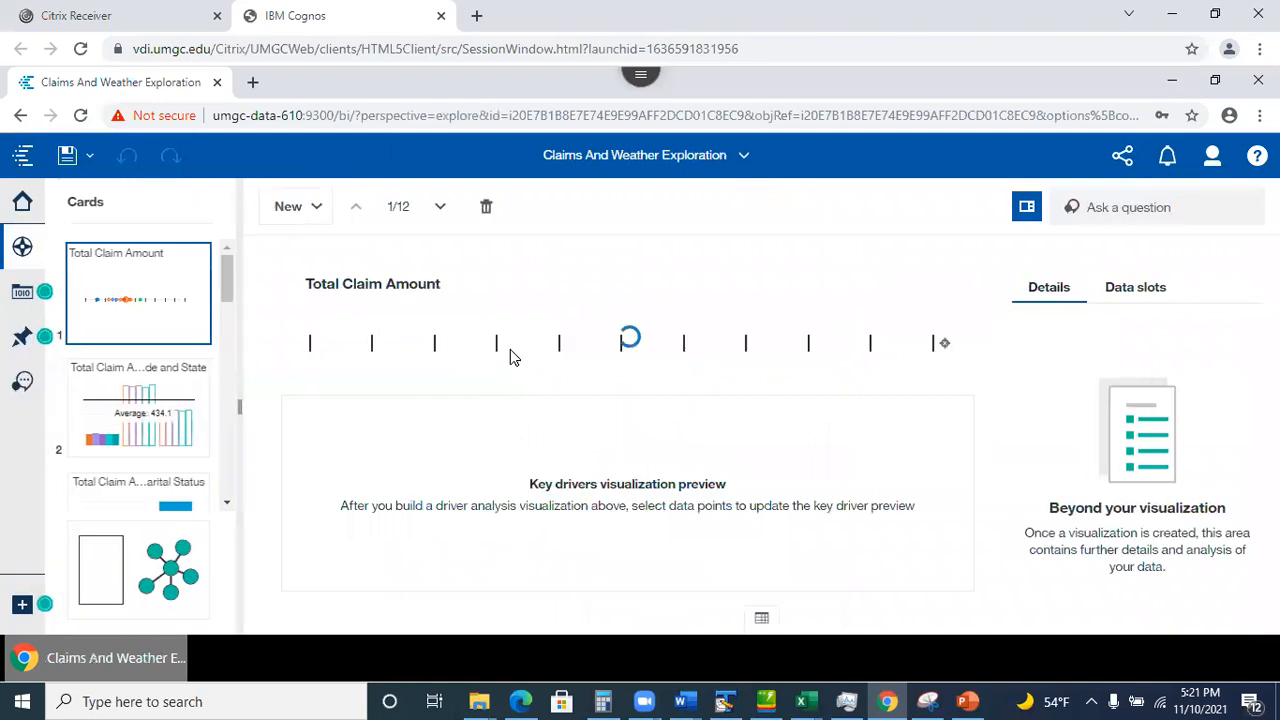
{"action": "left_click_drag", "start_coordinate": [229, 272], "coordinate": [257, 427]}
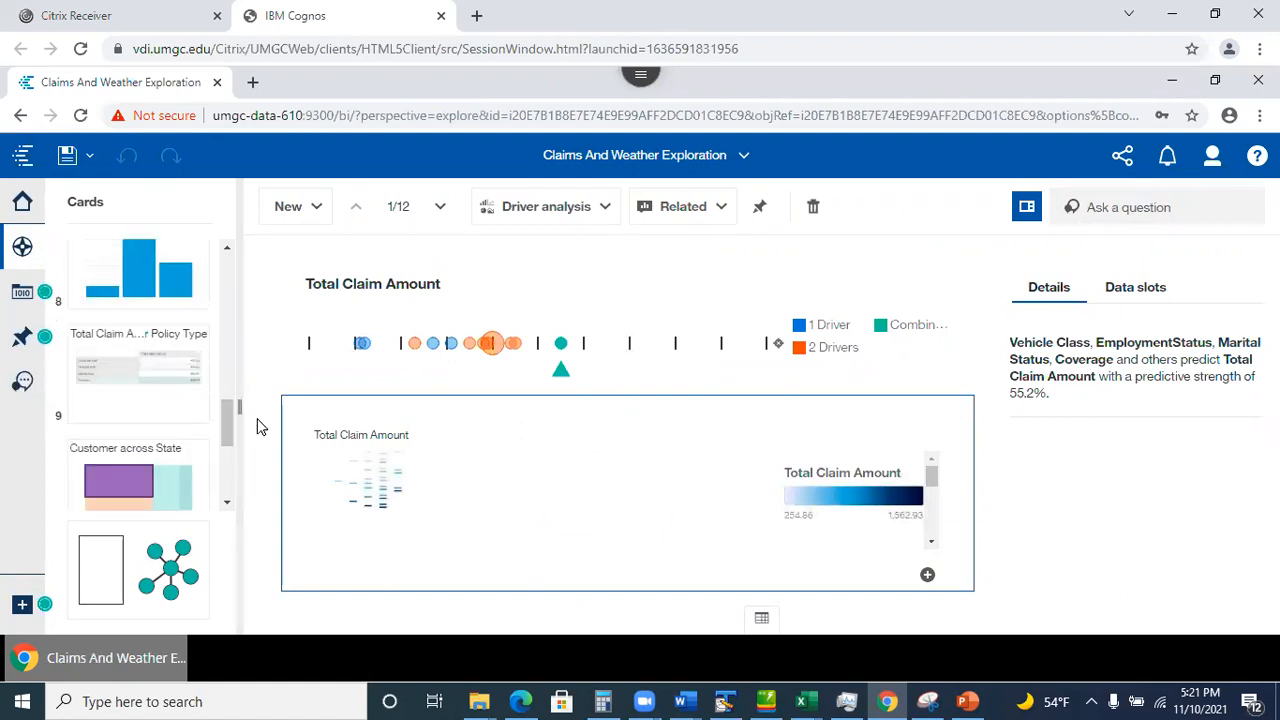
{"action": "left_click", "coordinate": [145, 386]}
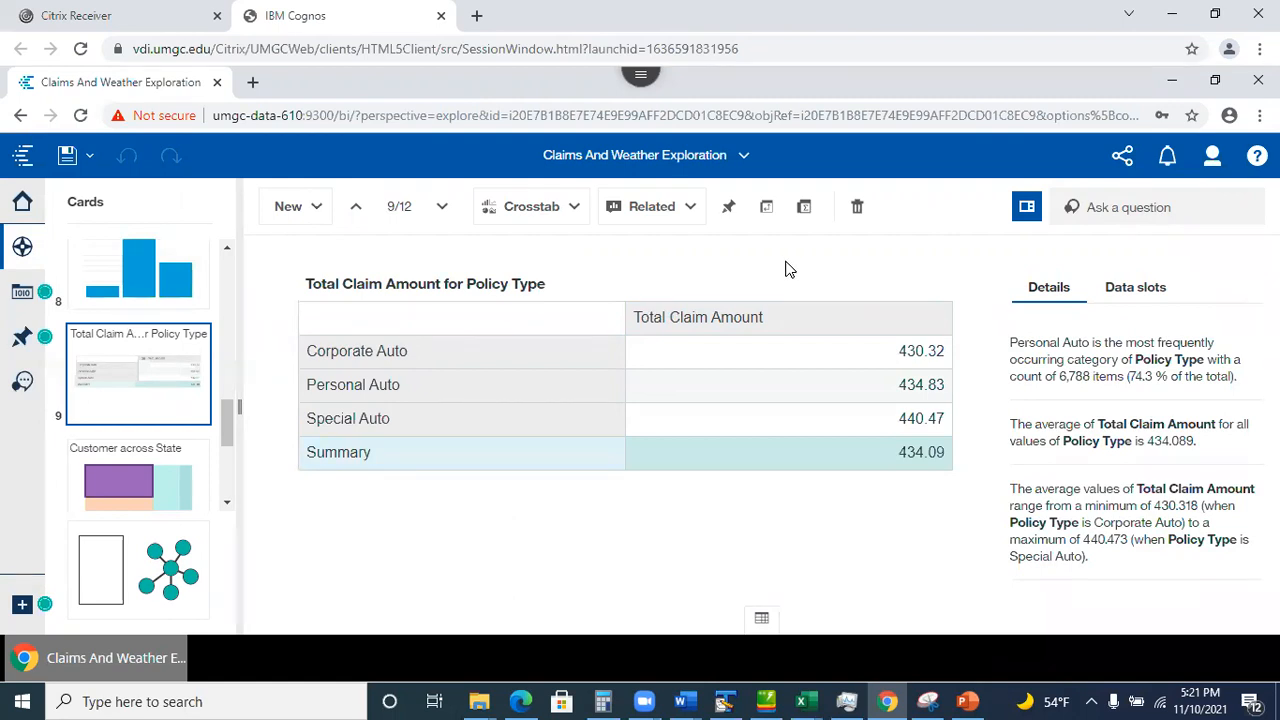
Pin the Total Claim Amount for Policy Type crosstab and check it in My pins.
{"action": "left_click", "coordinate": [730, 212]}
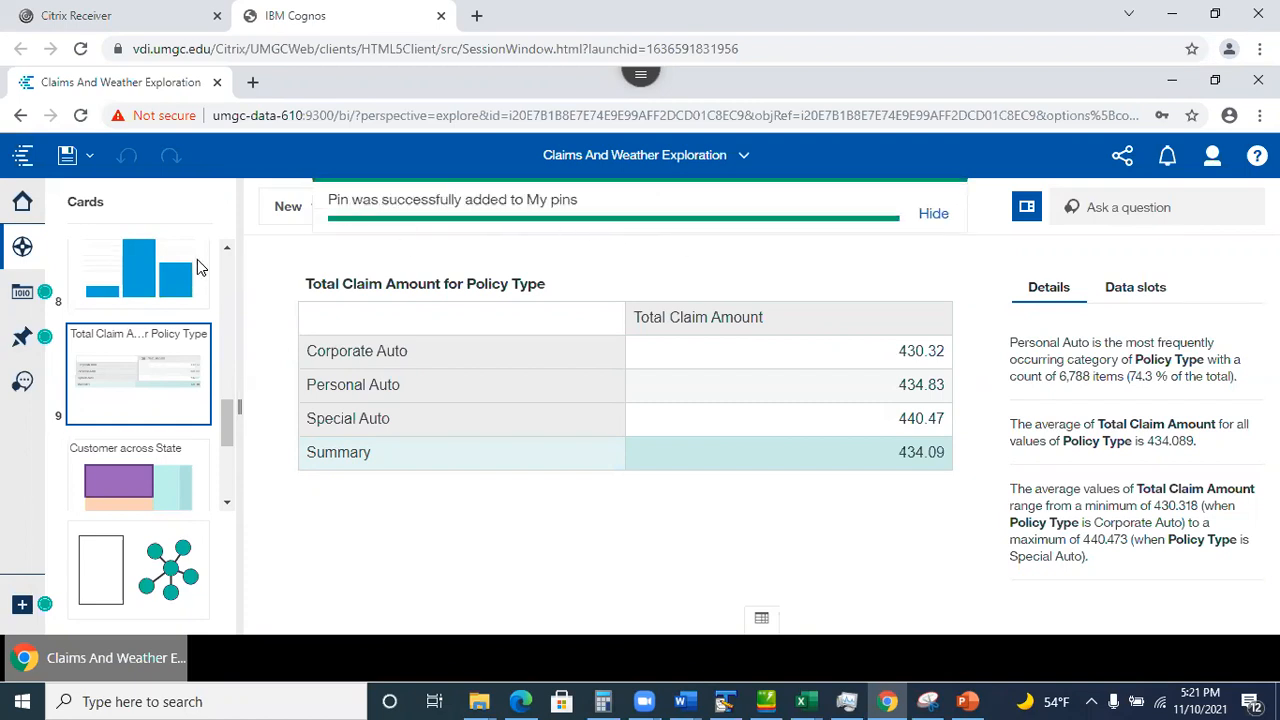
{"action": "left_click", "coordinate": [22, 336]}
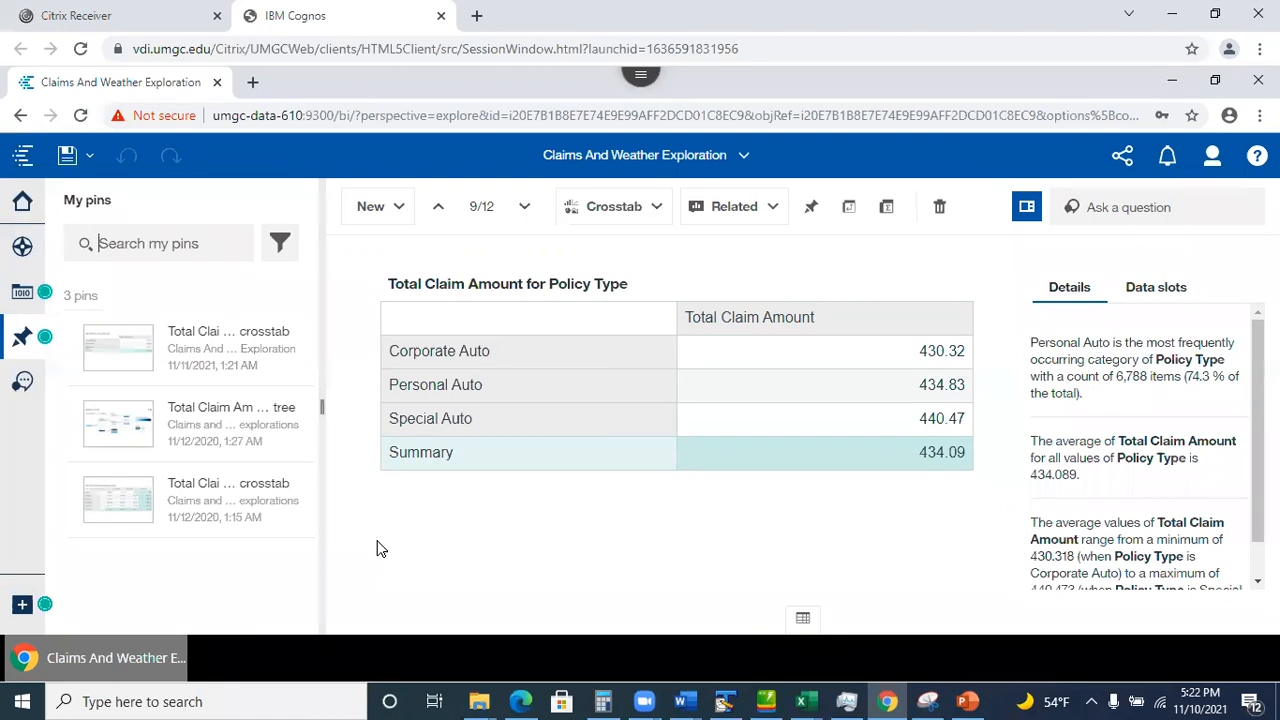
{"action": "left_click", "coordinate": [127, 500]}
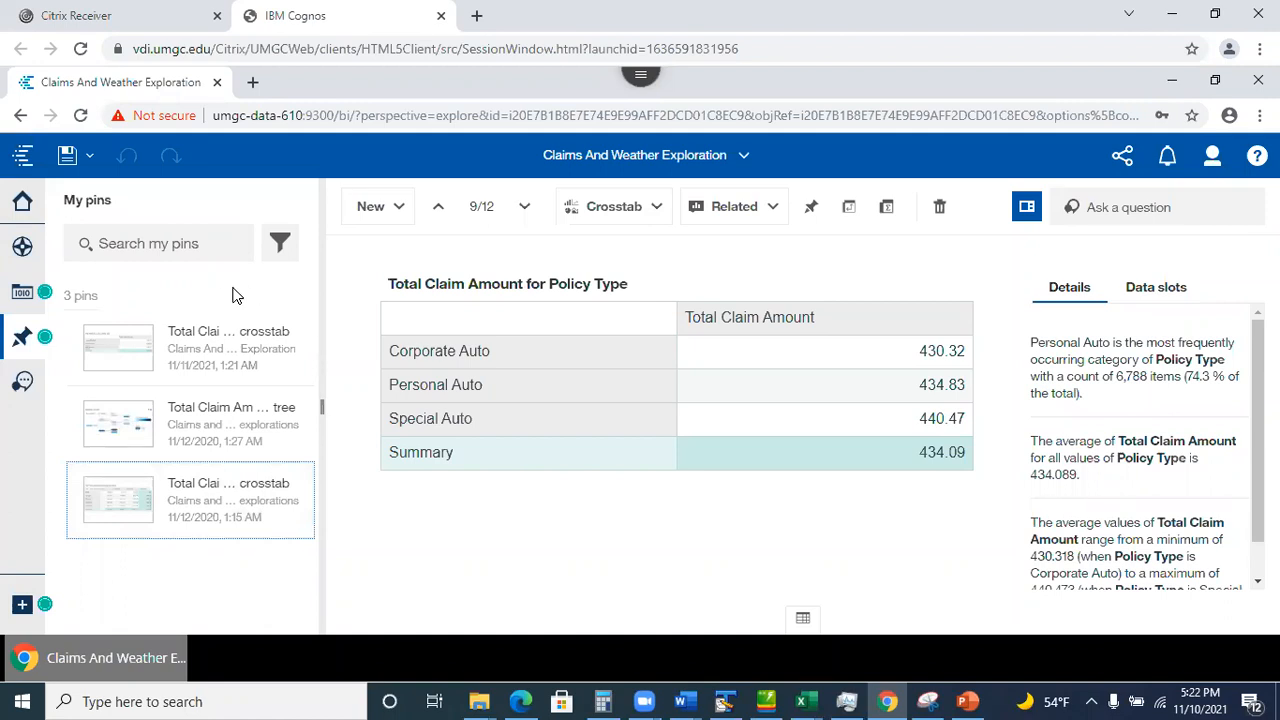
Search My pins for 'toaak', clear the search, and return to the exploration's Cards list.
{"action": "left_click", "coordinate": [137, 242]}
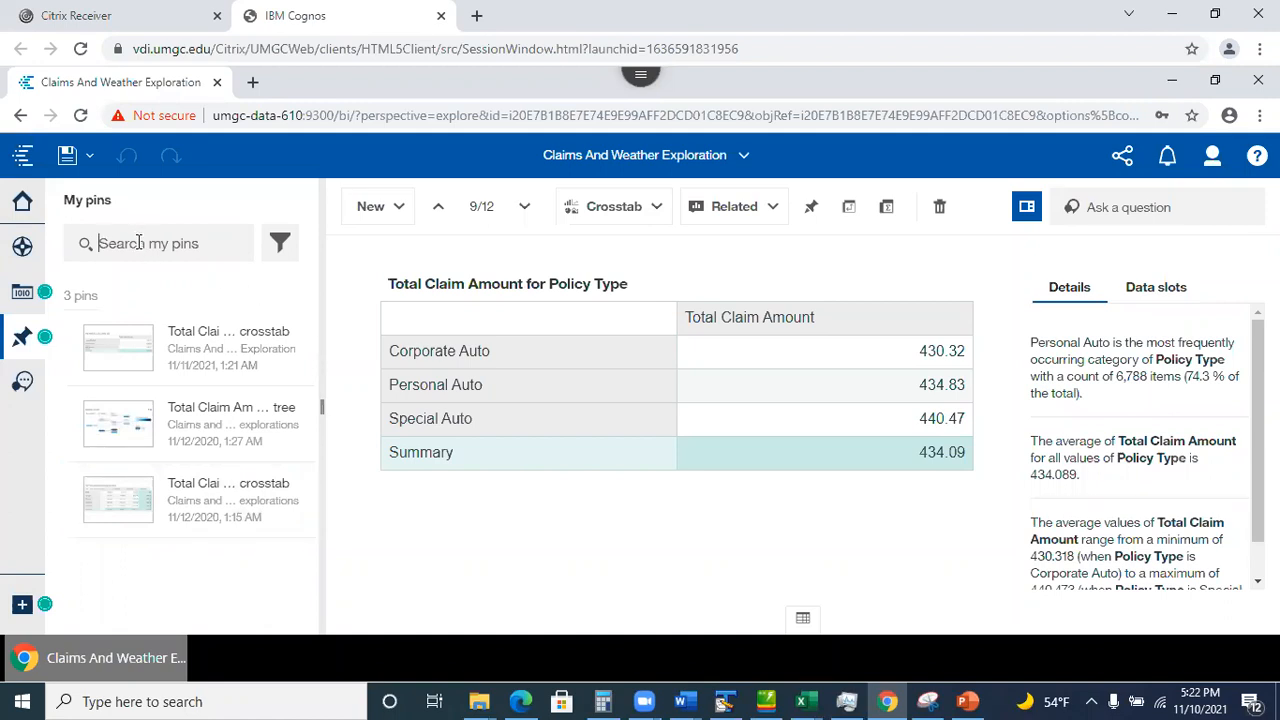
{"action": "type", "text": "to"}
{"action": "type", "text": "a"}
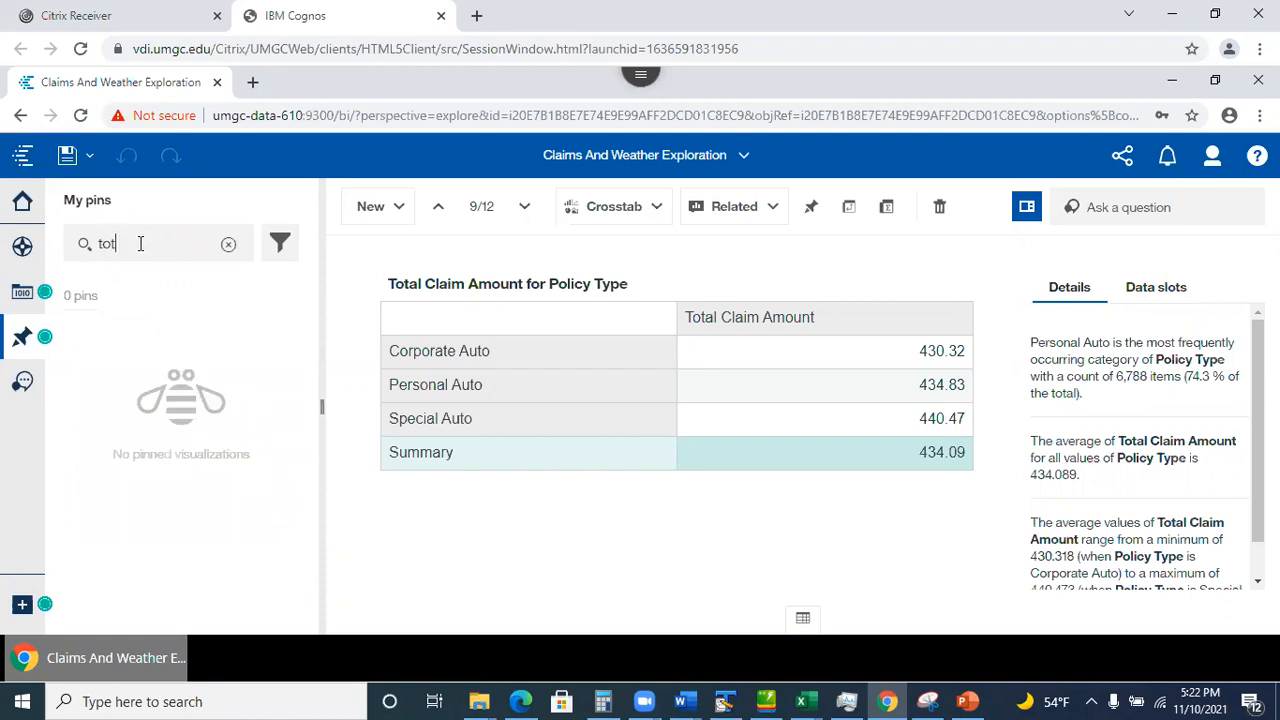
{"action": "type", "text": "a"}
{"action": "type", "text": "k"}
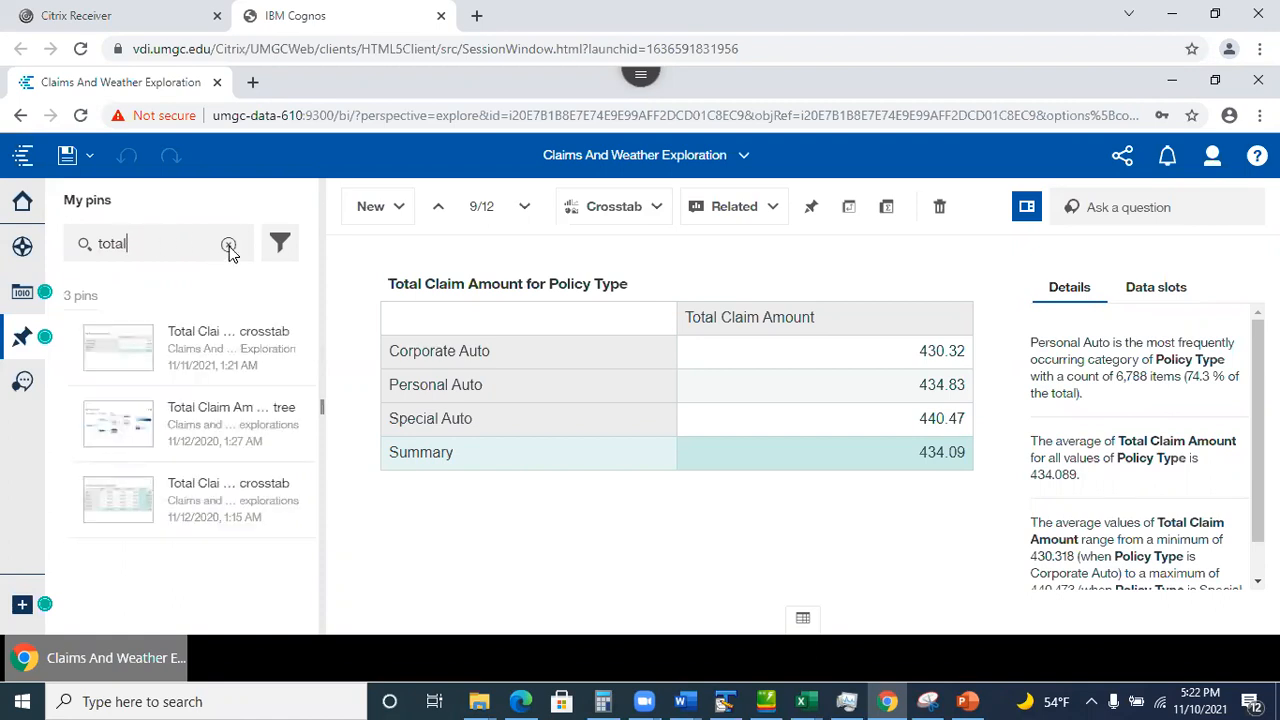
{"action": "left_click", "coordinate": [228, 244]}
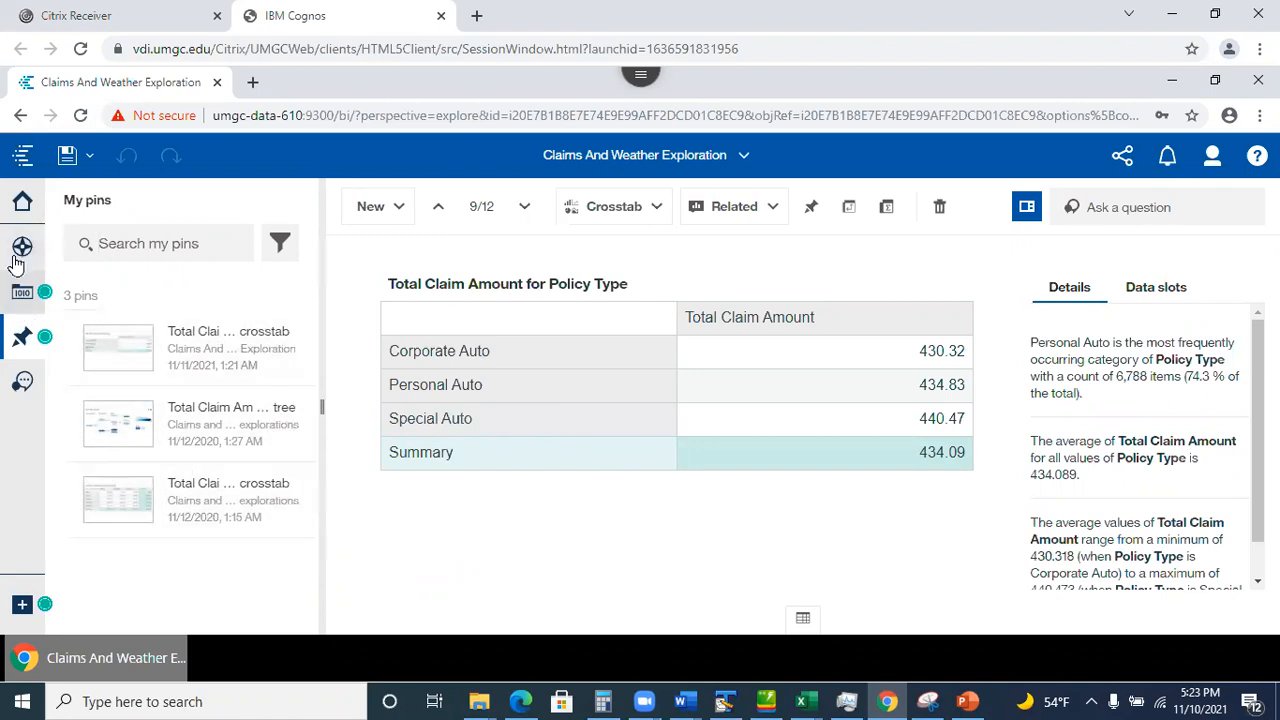
{"action": "left_click", "coordinate": [22, 290]}
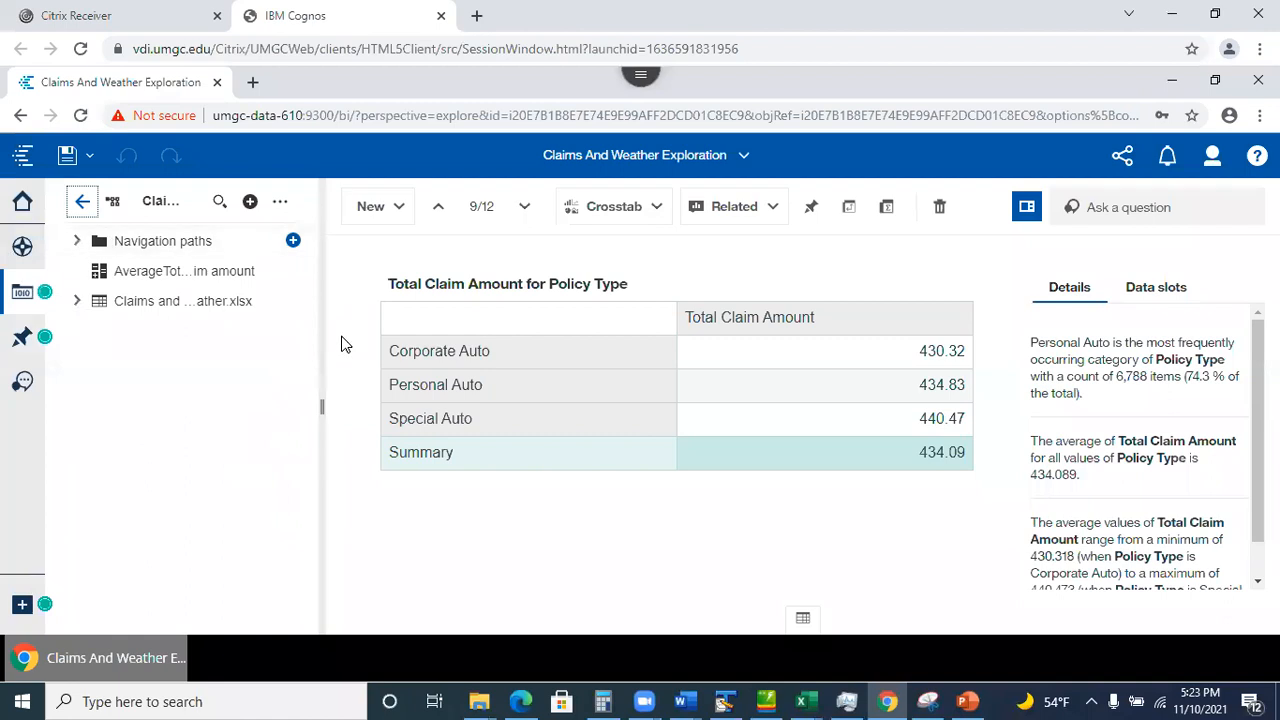
{"action": "left_click", "coordinate": [22, 246]}
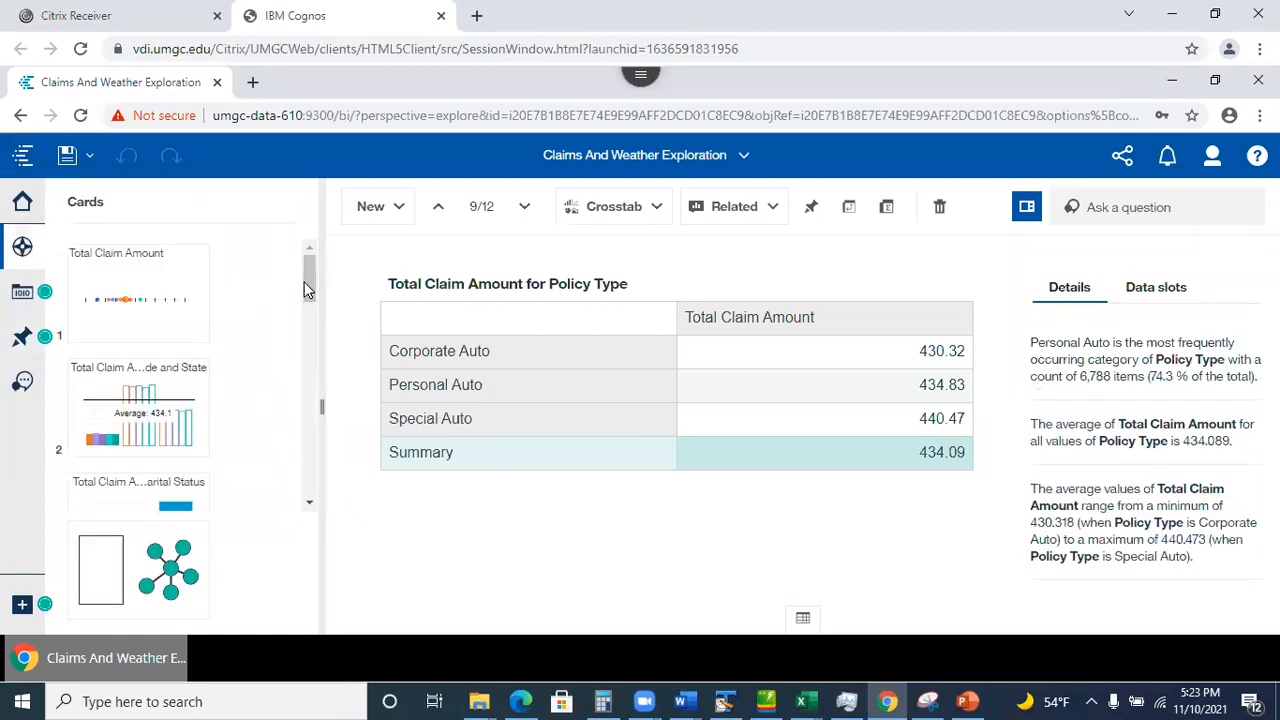
Pin the Total Claim Amount driver analysis card.
{"action": "left_click", "coordinate": [141, 298]}
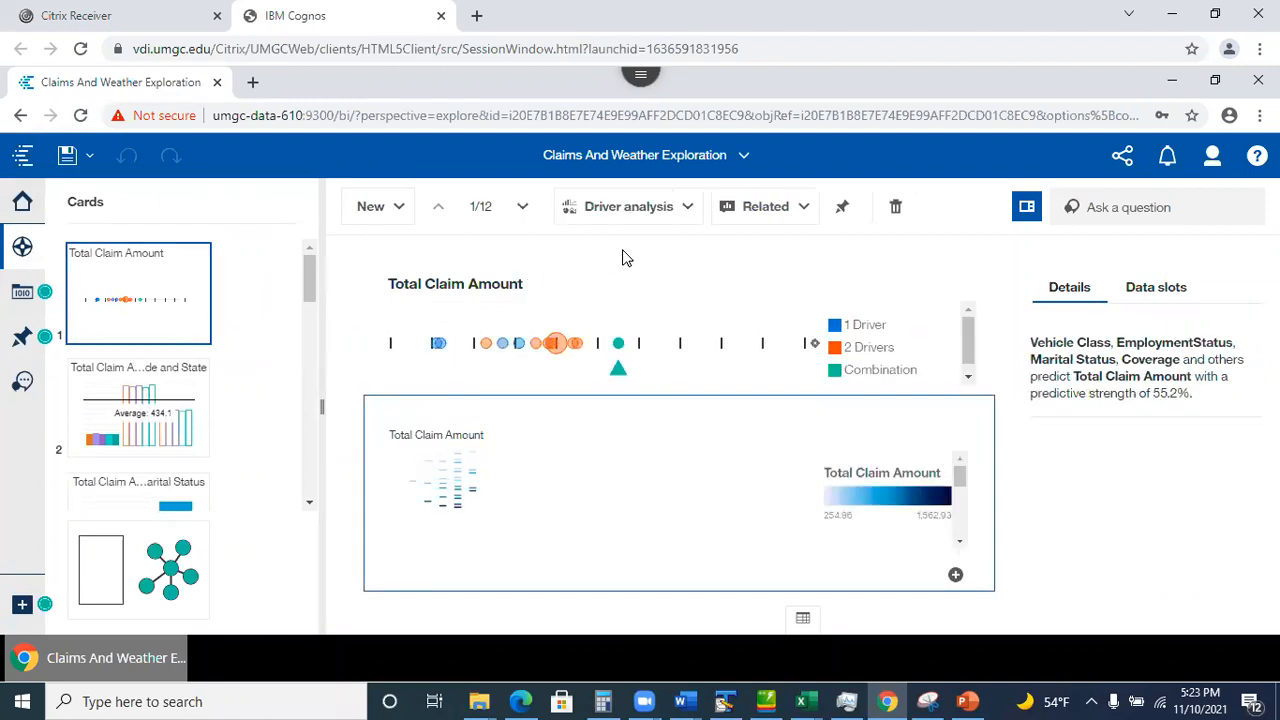
{"action": "left_click", "coordinate": [843, 210]}
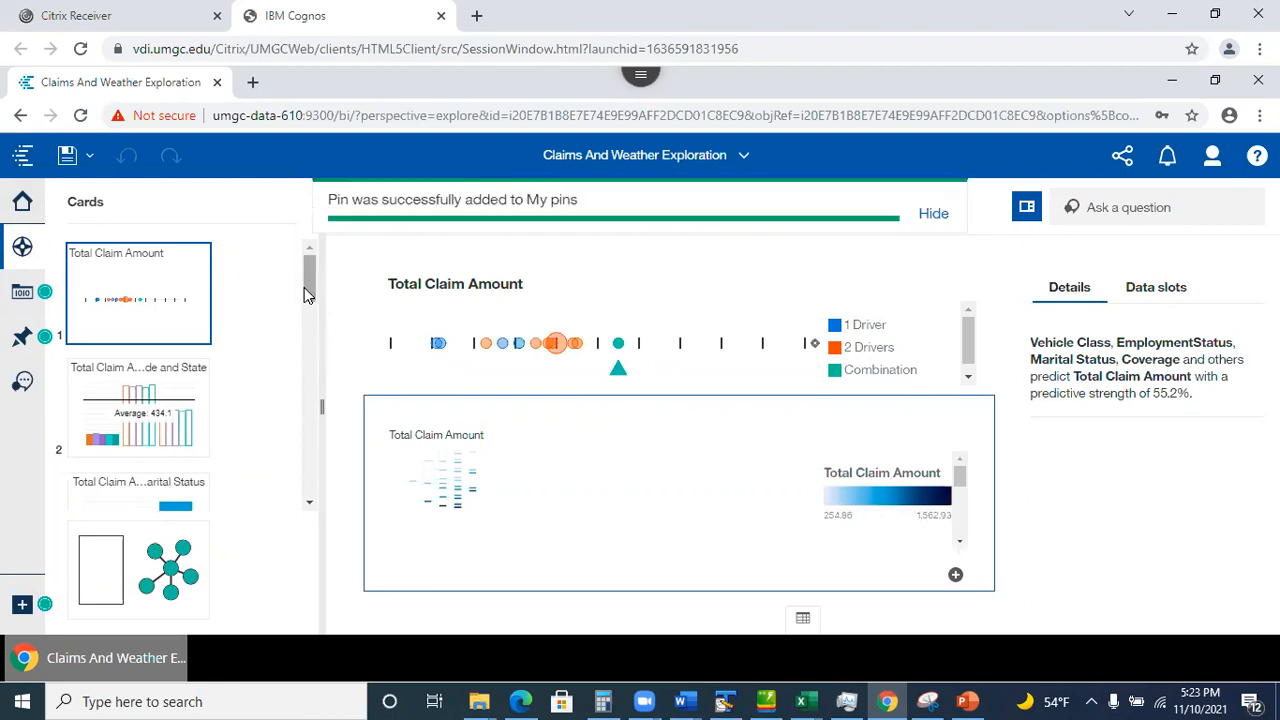
{"action": "left_click_drag", "start_coordinate": [311, 285], "coordinate": [206, 354]}
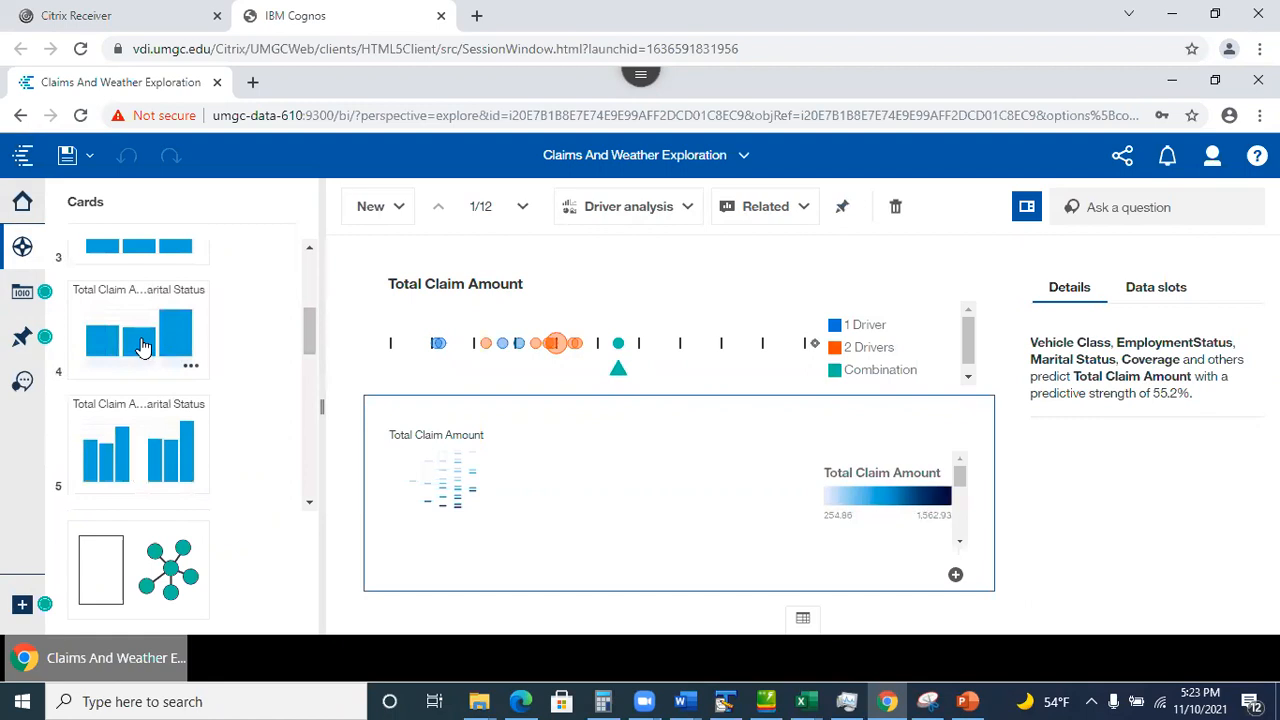
Pin card 4, the Total Claim Amount by Marital Status column chart.
{"action": "left_click", "coordinate": [147, 349]}
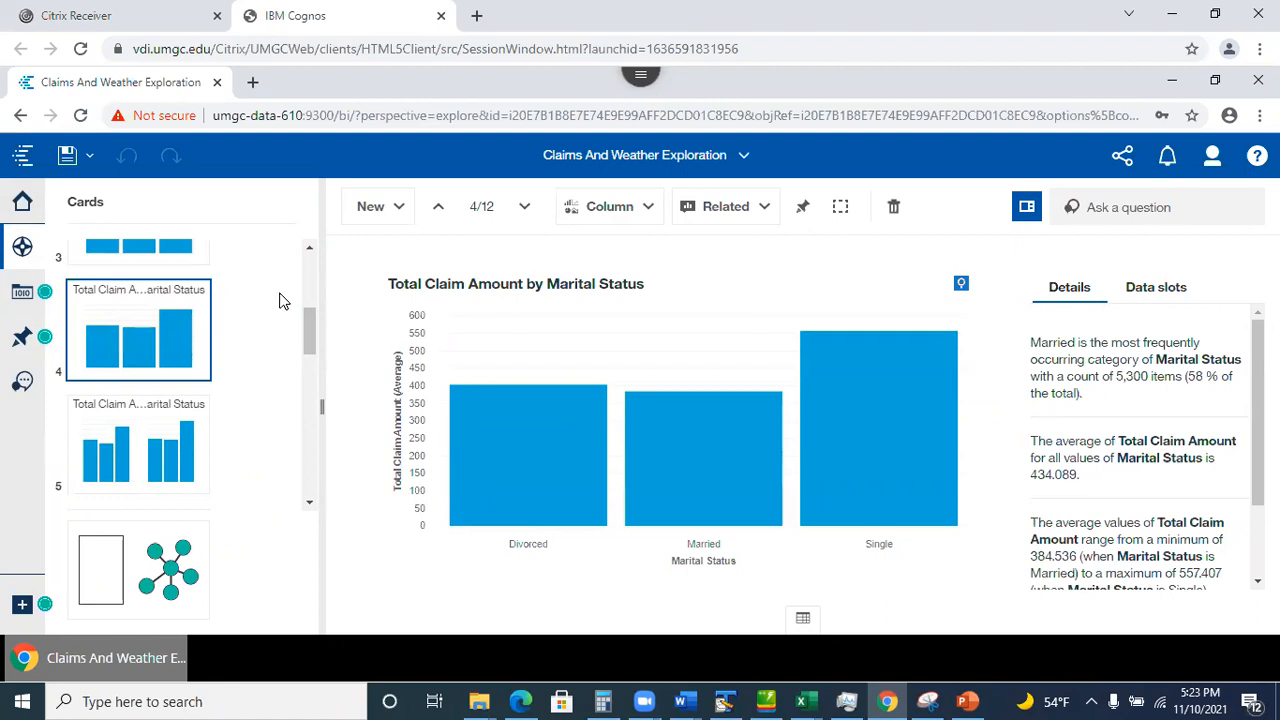
{"action": "left_click", "coordinate": [804, 212]}
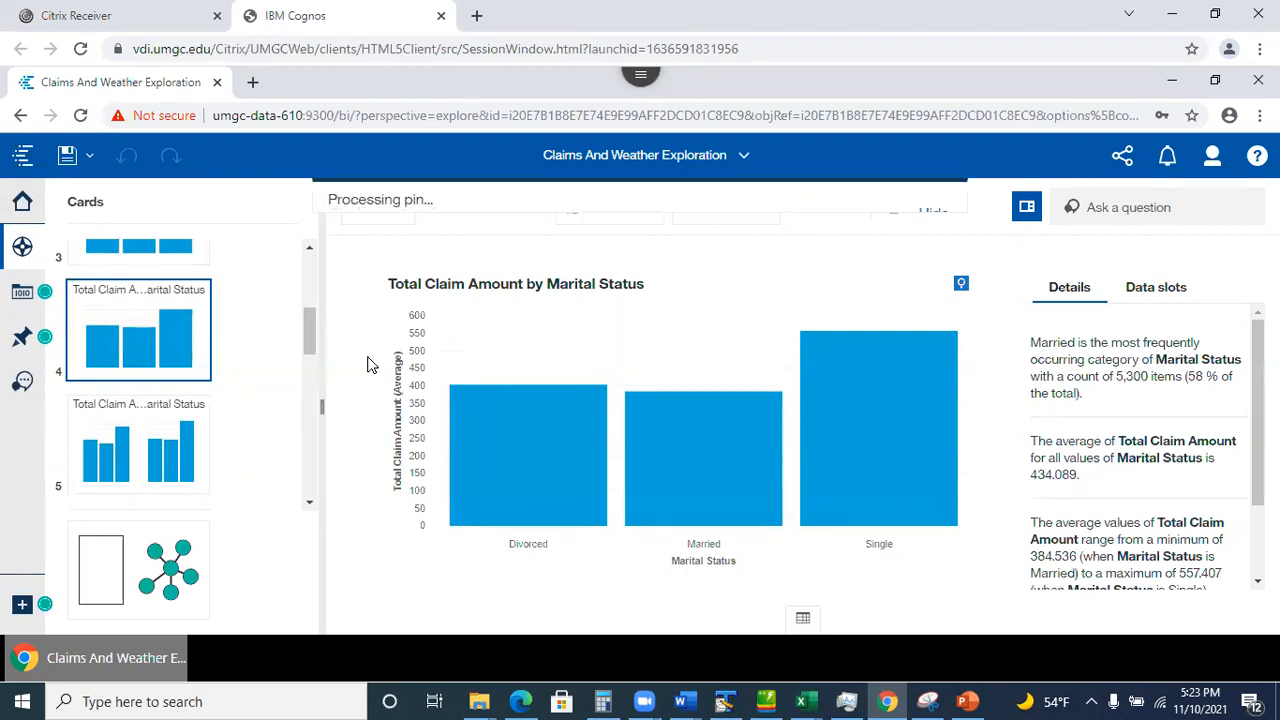
{"action": "scroll", "coordinate": [306, 341], "scroll_direction": "up", "scroll_amount": 3}
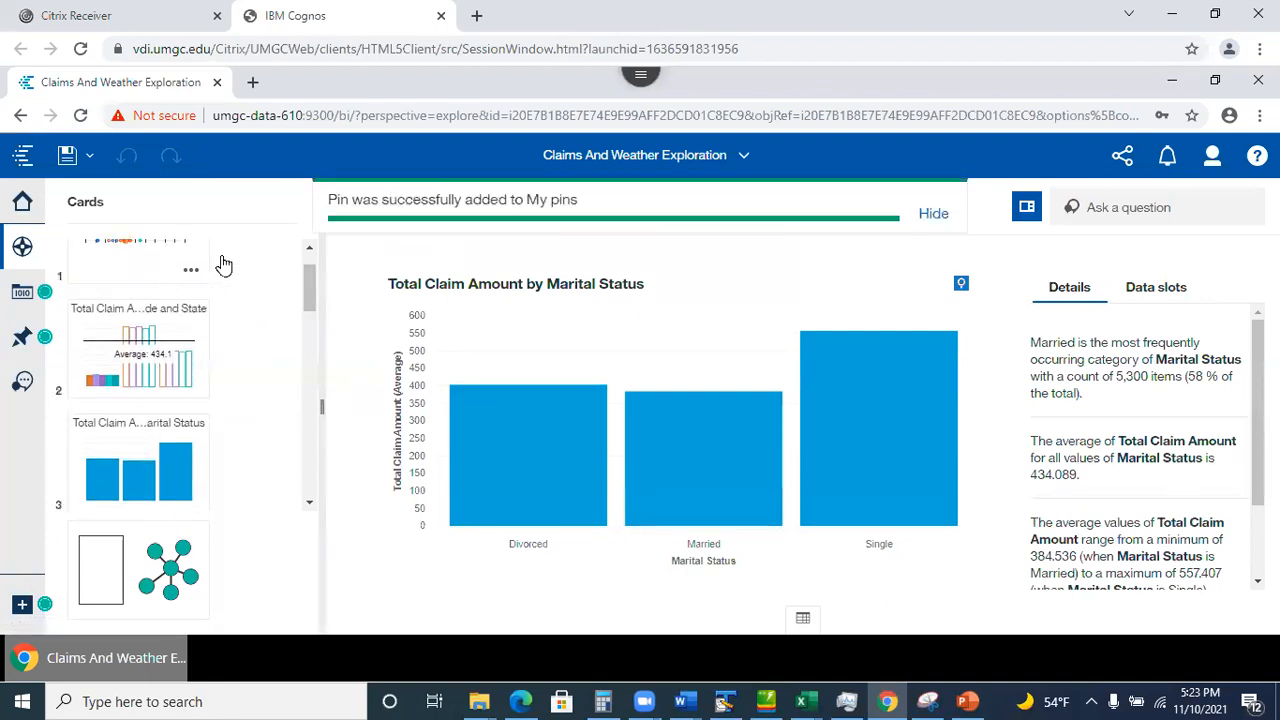
{"action": "left_click", "coordinate": [745, 160]}
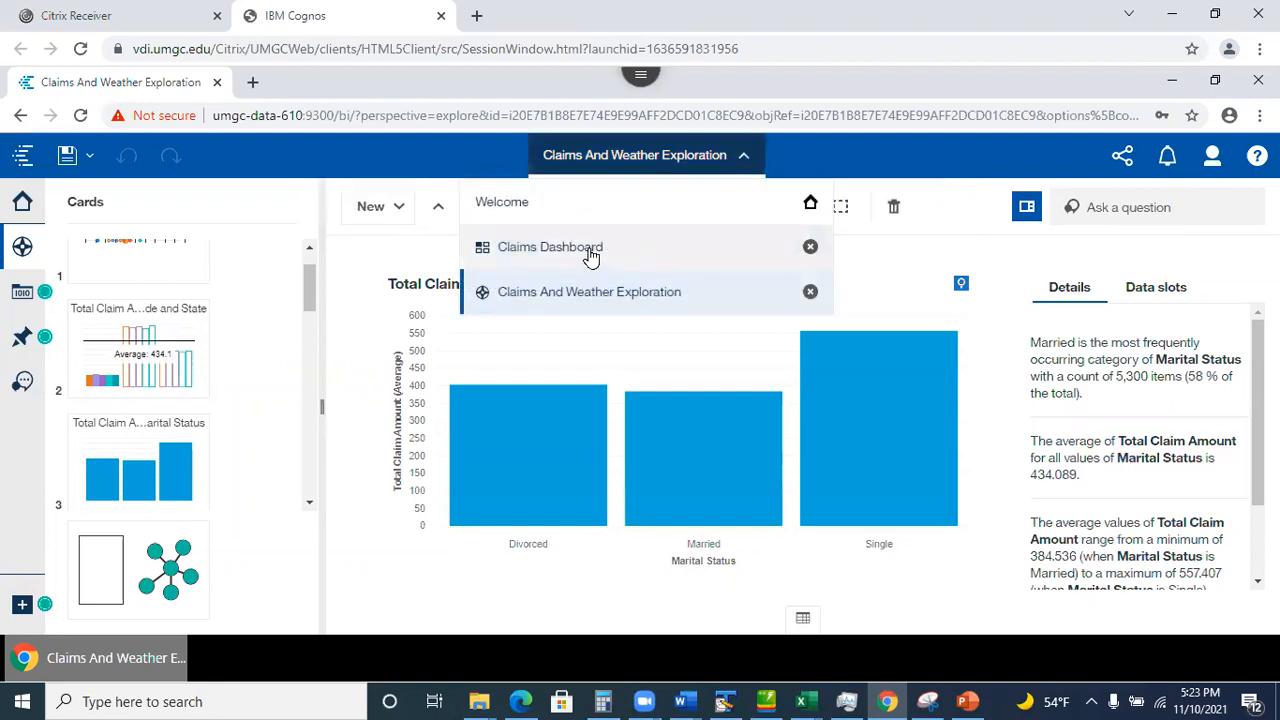
Switch to the Claims Dashboard.
{"action": "left_click", "coordinate": [591, 257]}
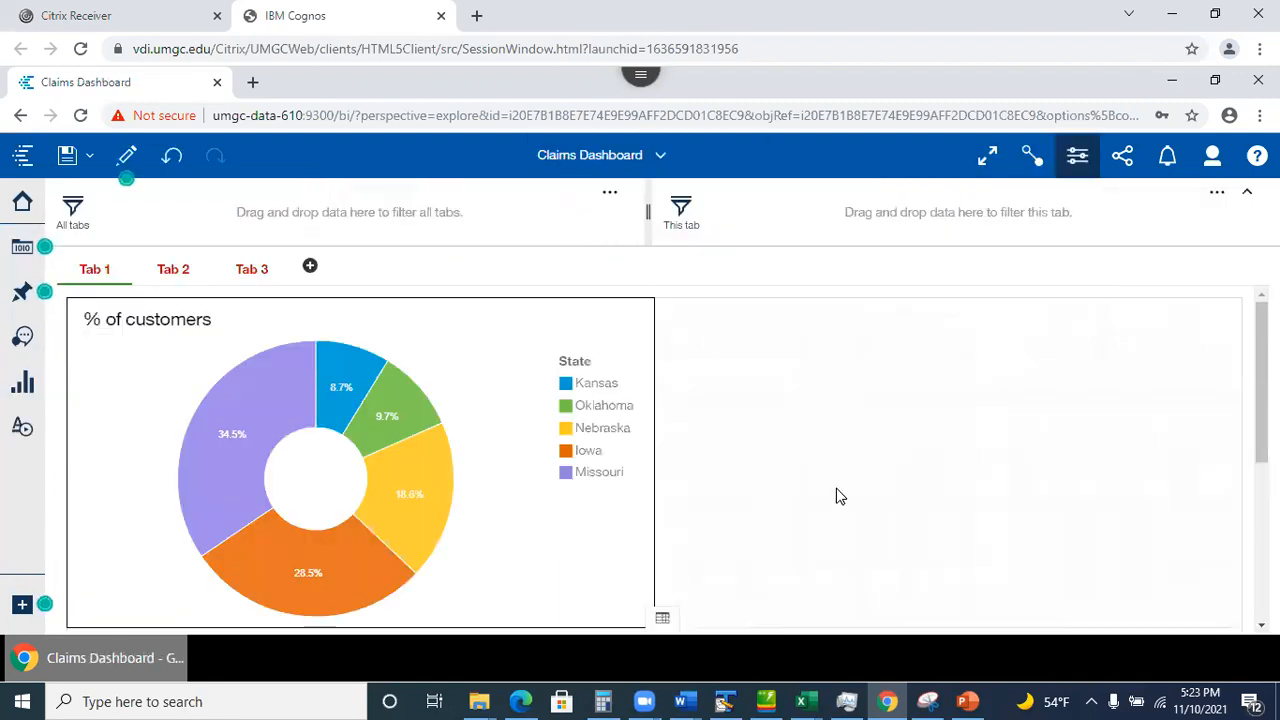
{"action": "scroll", "coordinate": [954, 474], "scroll_direction": "down", "scroll_amount": 1}
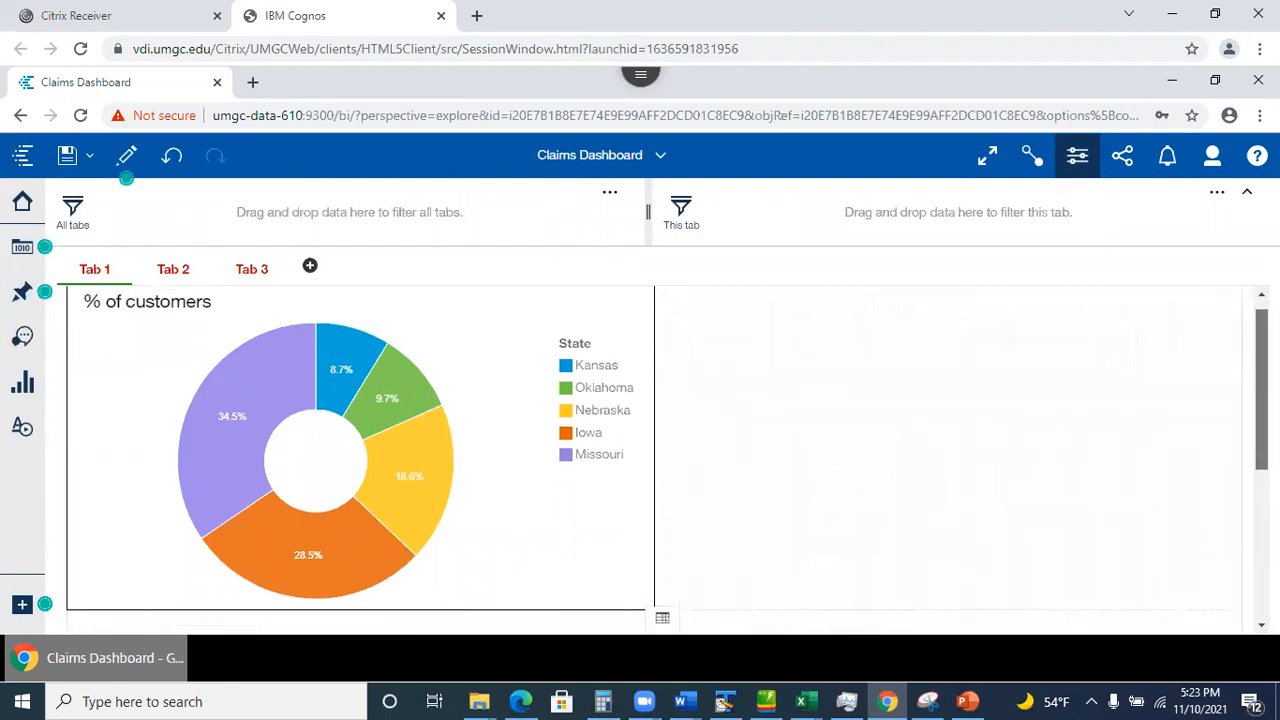
{"action": "scroll", "coordinate": [648, 424], "scroll_direction": "up", "scroll_amount": 1}
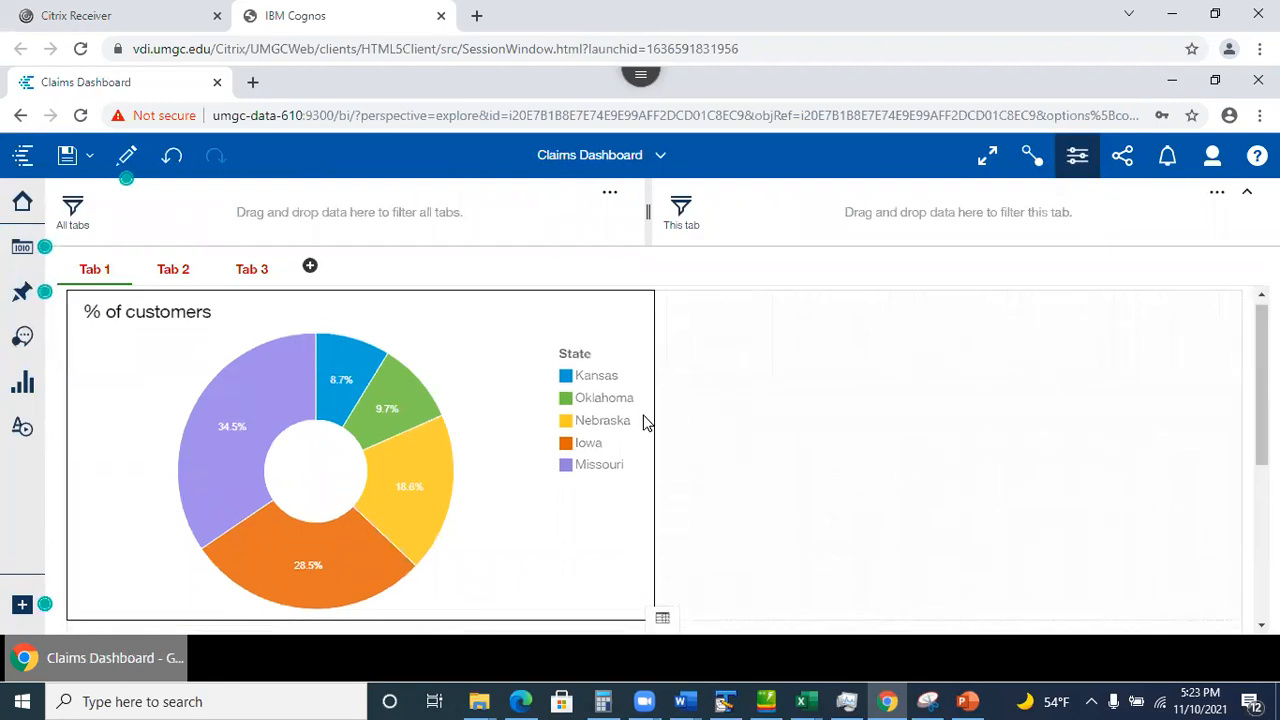
Drag the pinned Policy Type crosstab from My pins beside the donut chart on Tab 1.
{"action": "left_click", "coordinate": [20, 294]}
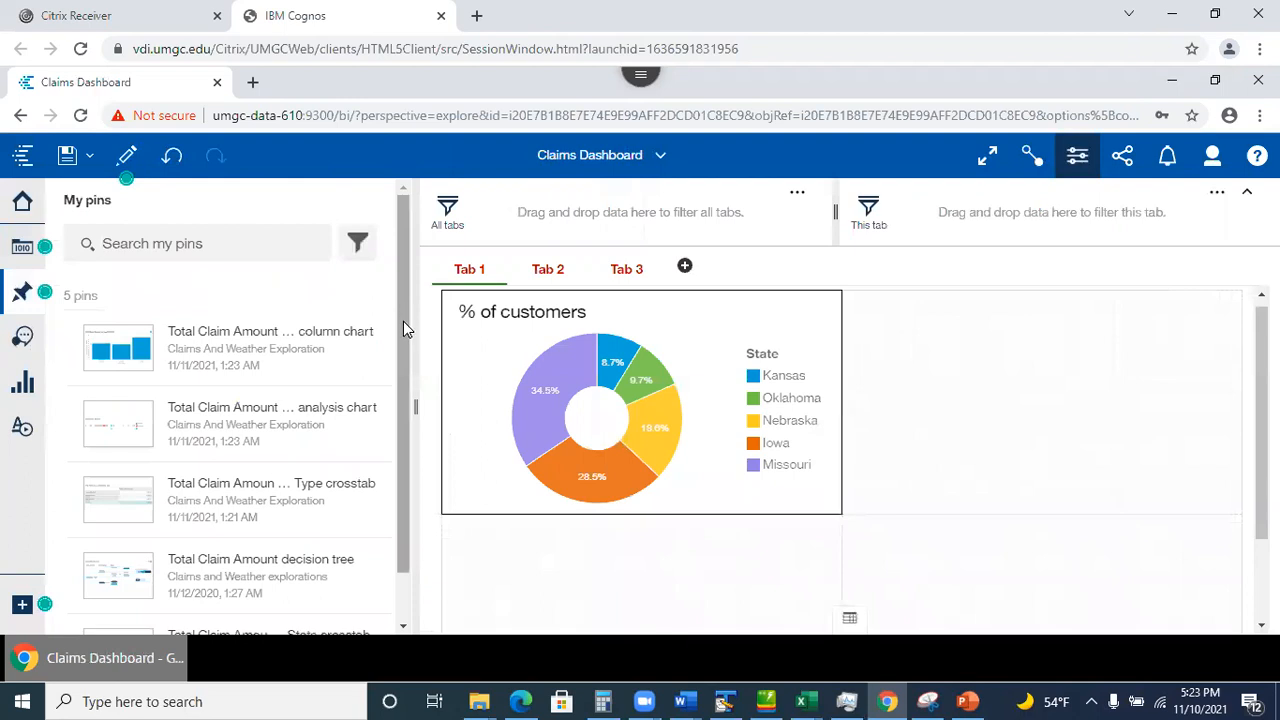
{"action": "left_click_drag", "start_coordinate": [403, 321], "coordinate": [399, 365]}
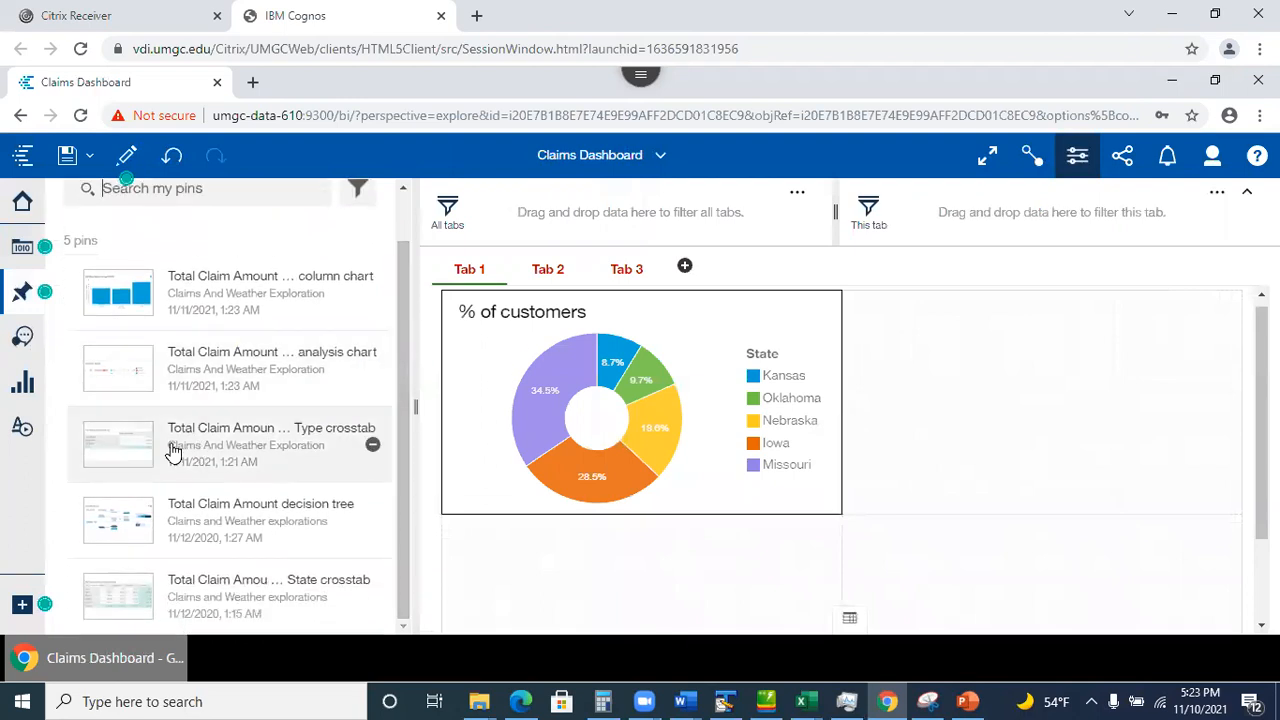
{"action": "left_click_drag", "start_coordinate": [140, 438], "coordinate": [1029, 396]}
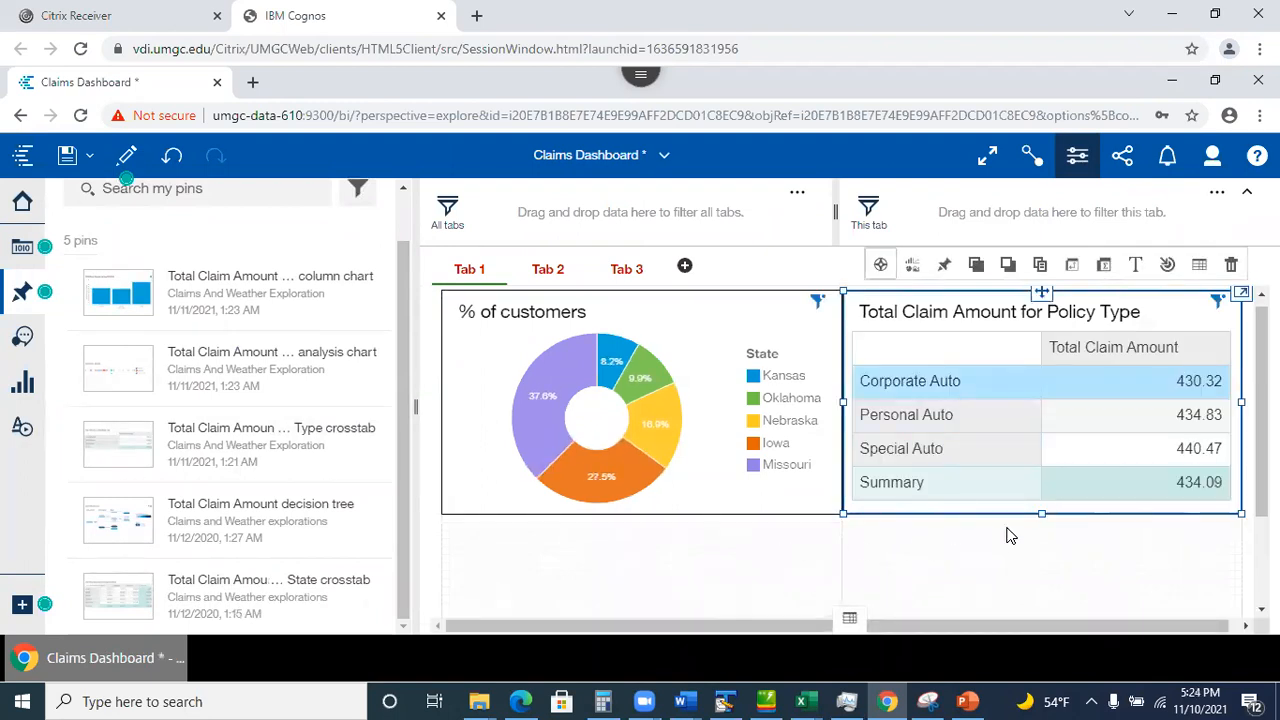
{"action": "left_click", "coordinate": [733, 542]}
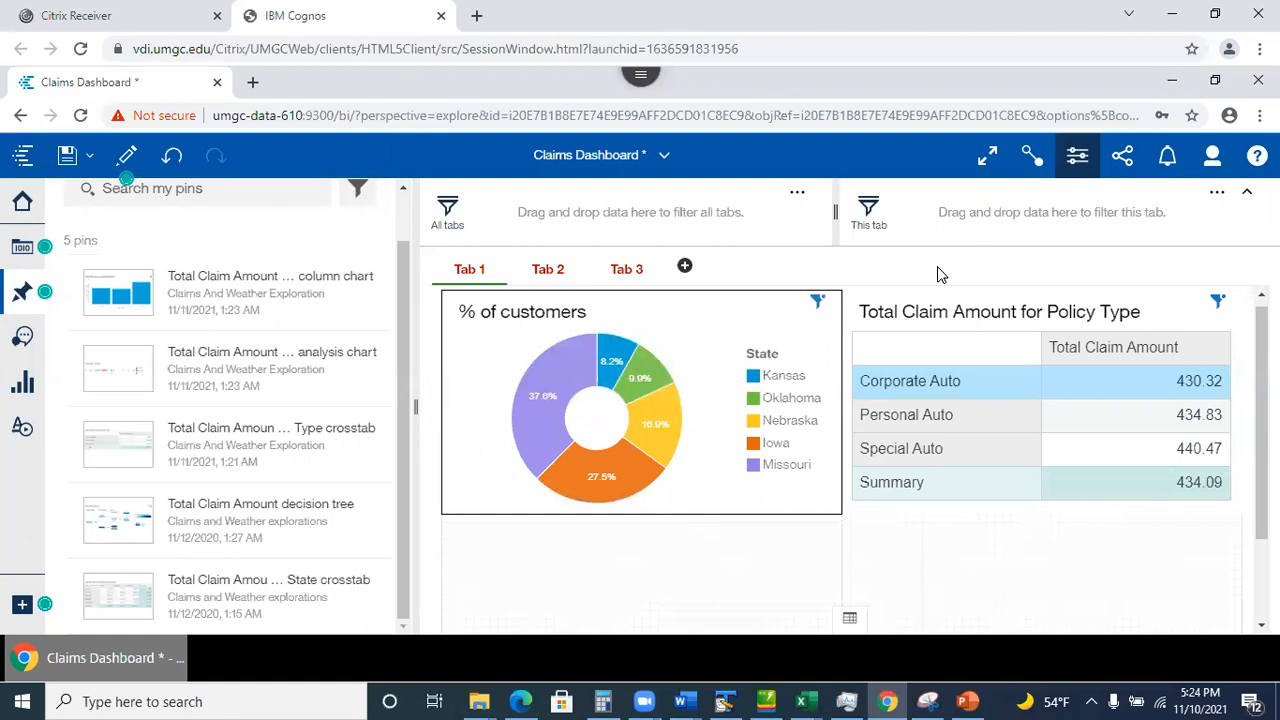
{"action": "left_click", "coordinate": [817, 303]}
{"action": "left_click", "coordinate": [703, 537]}
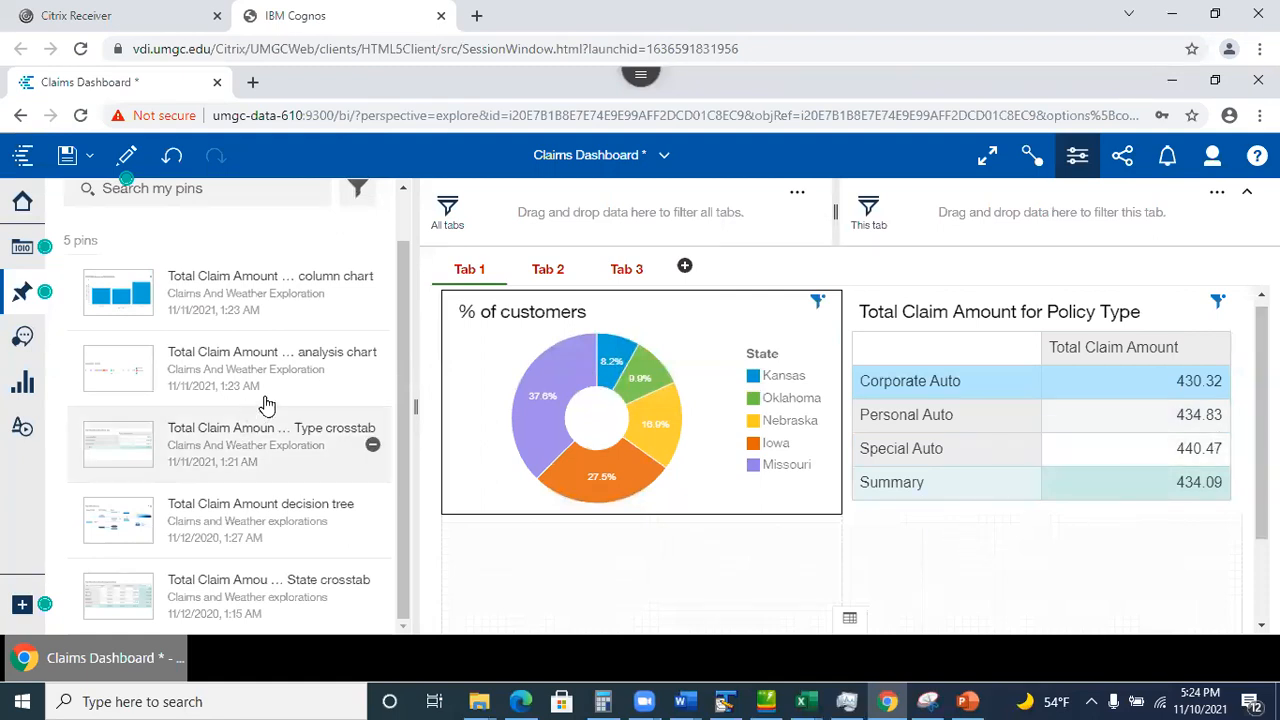
Undo the failed Coverage and State crosstab and save the Claims Dashboard, dismissing the metadata error.
{"action": "left_click_drag", "start_coordinate": [120, 590], "coordinate": [920, 545]}
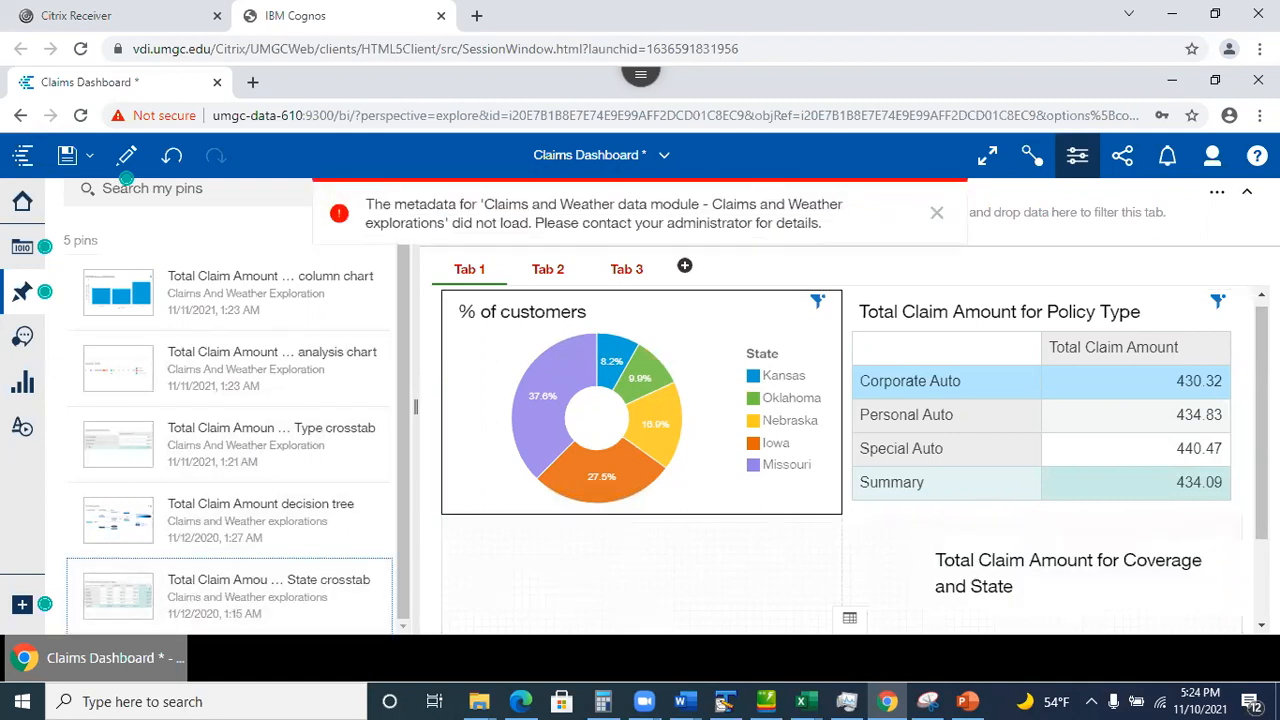
{"action": "scroll", "coordinate": [1029, 467], "scroll_direction": "down", "scroll_amount": 2}
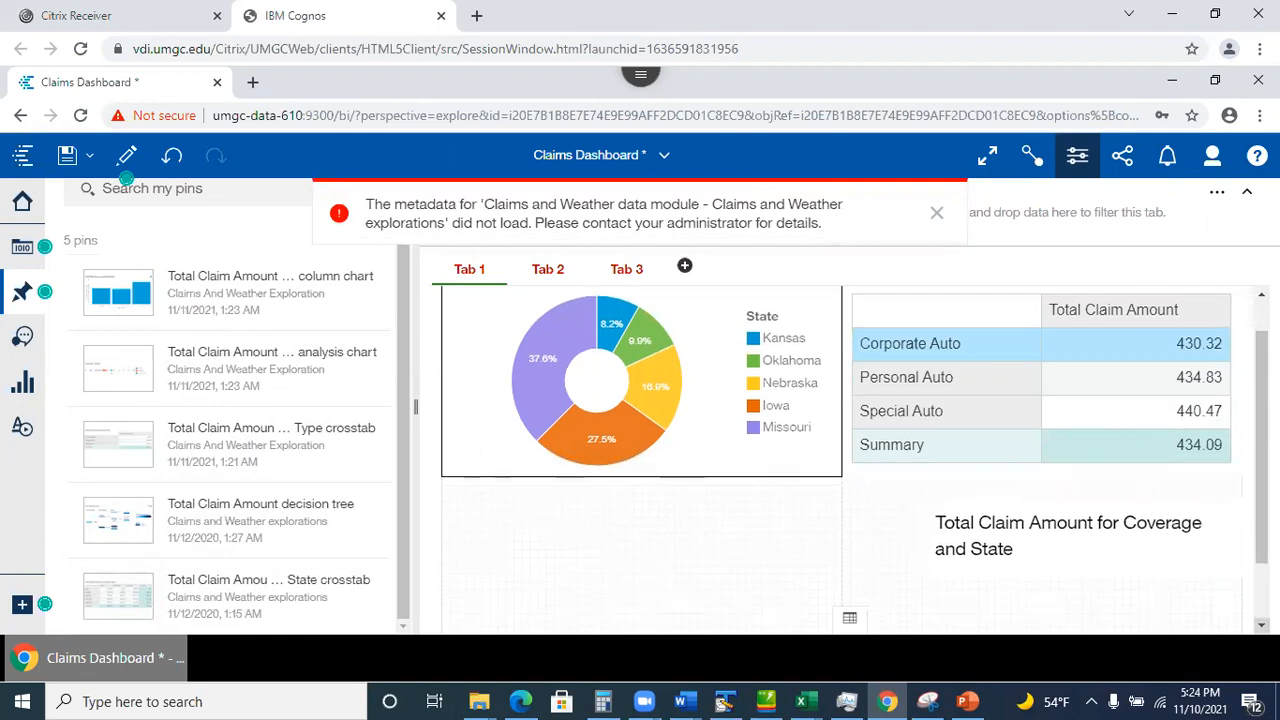
{"action": "left_click", "coordinate": [1025, 468]}
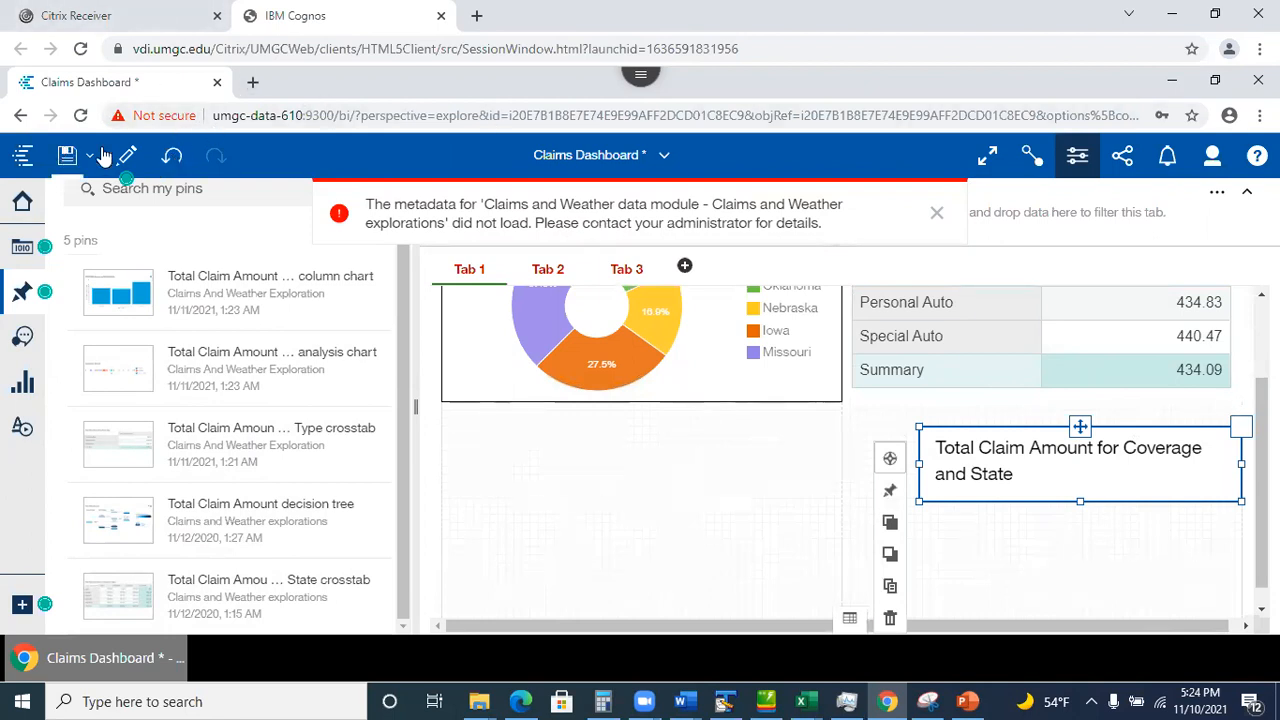
{"action": "left_click", "coordinate": [172, 156]}
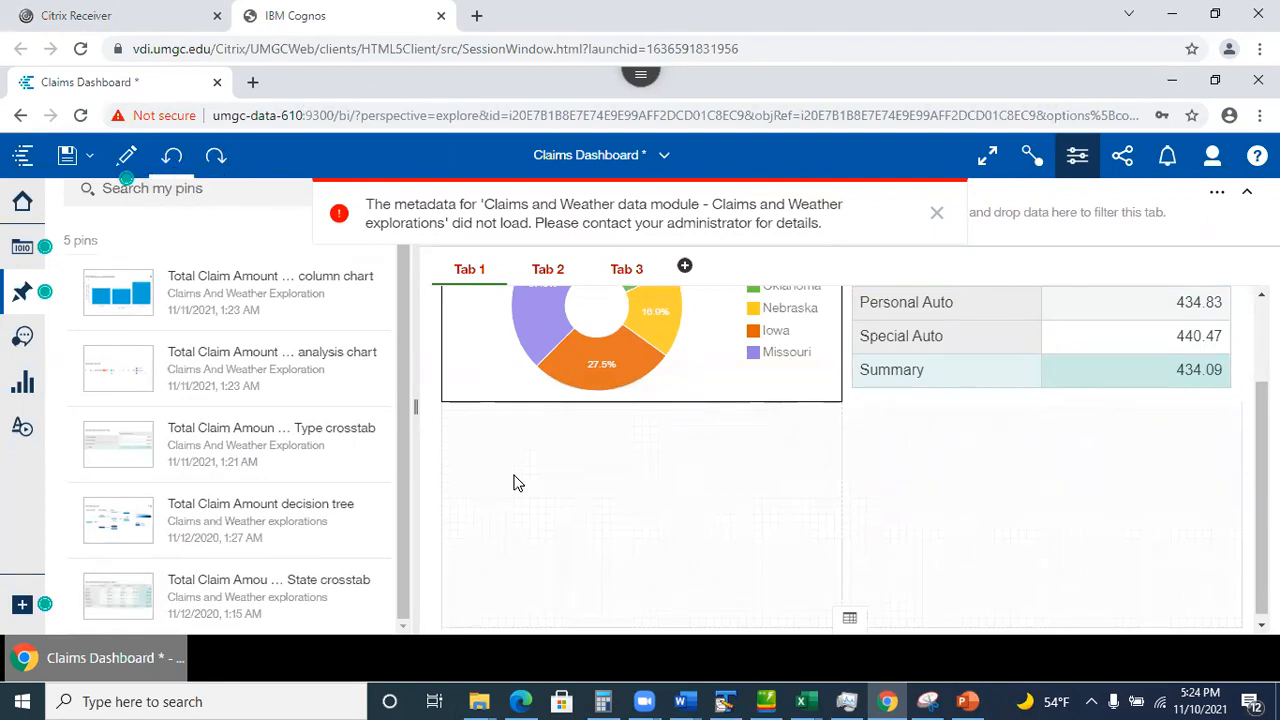
{"action": "left_click", "coordinate": [67, 155]}
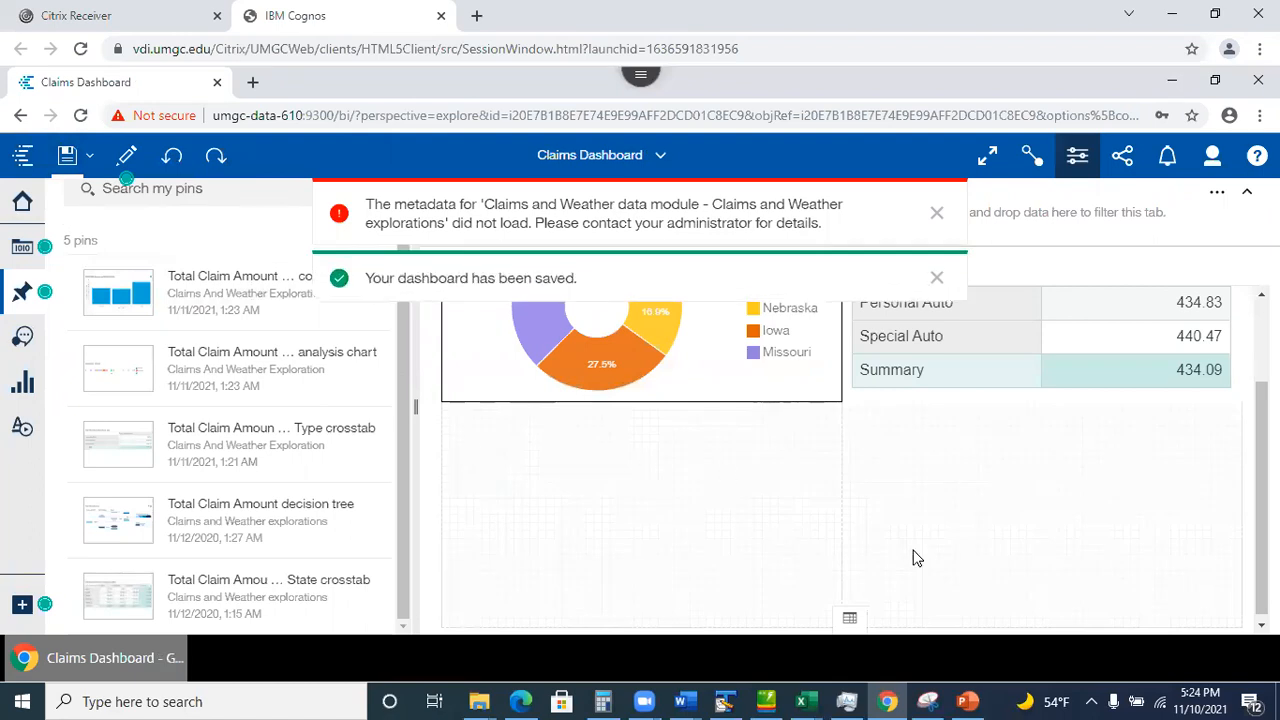
{"action": "left_click", "coordinate": [939, 216]}
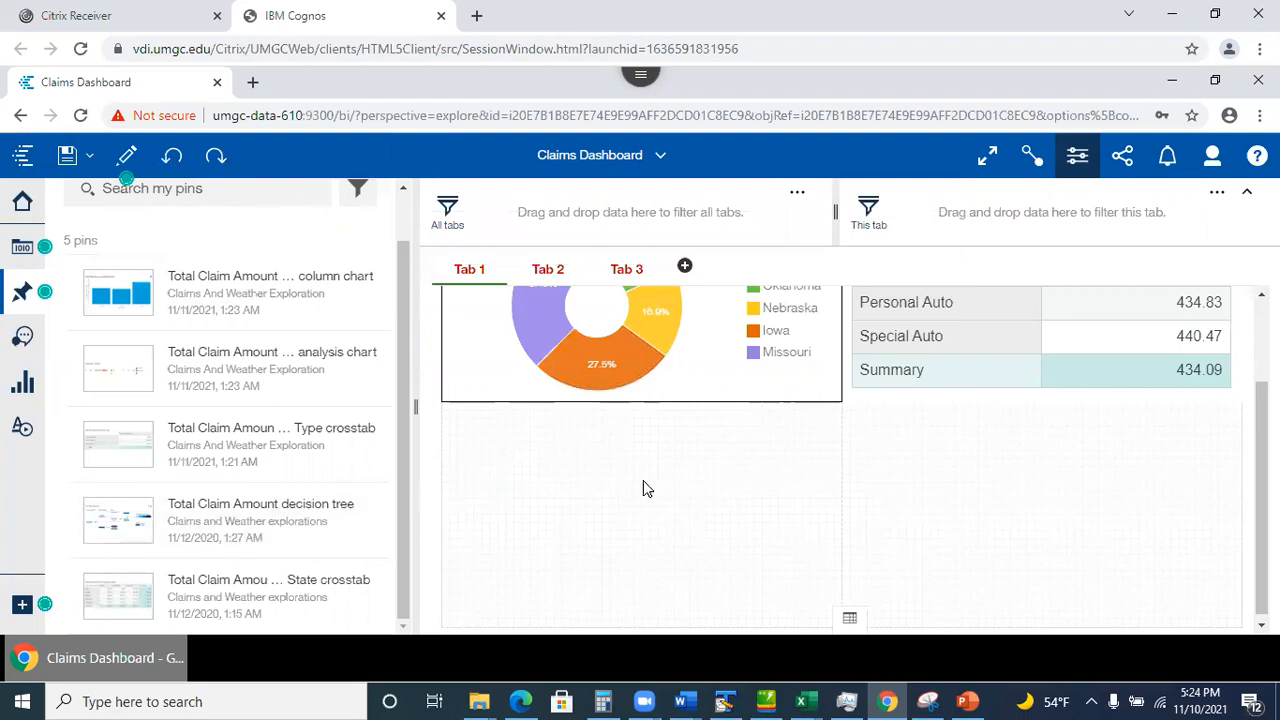
Remove the State crosstab pin and the Total Claim Amount decision tree pin from My pins.
{"action": "mouse_move", "coordinate": [374, 506]}
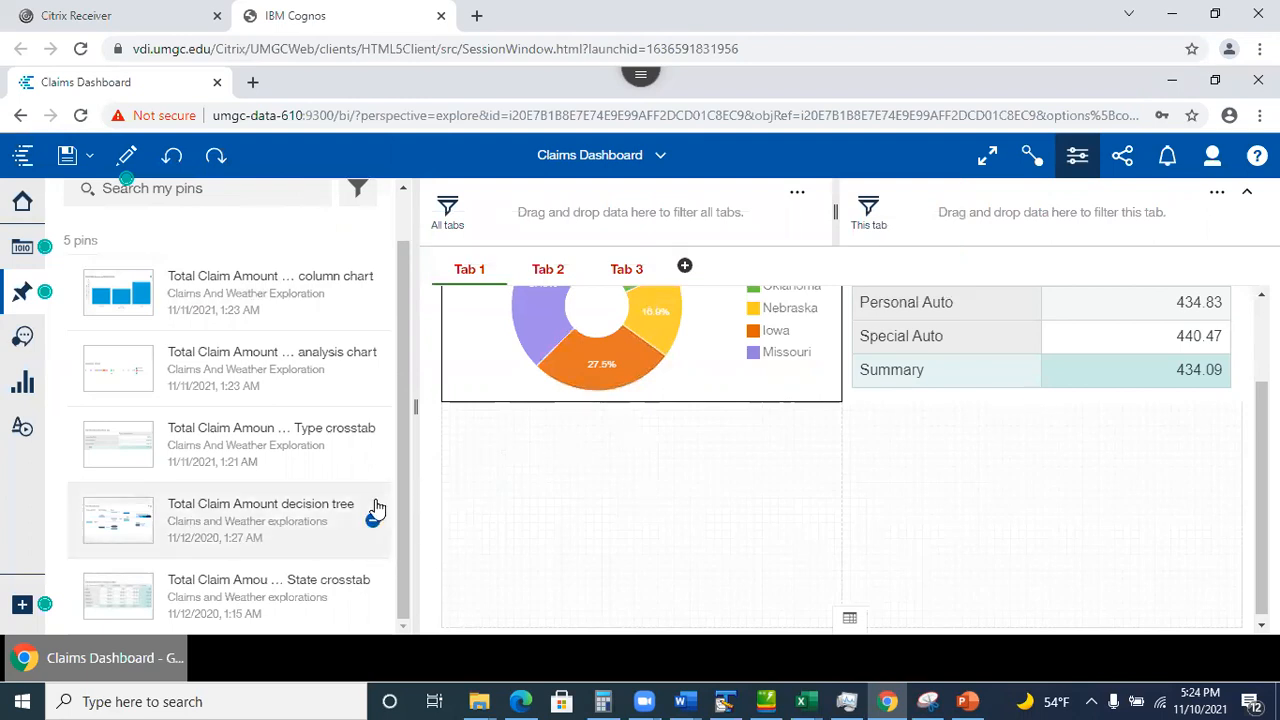
{"action": "mouse_move", "coordinate": [356, 606]}
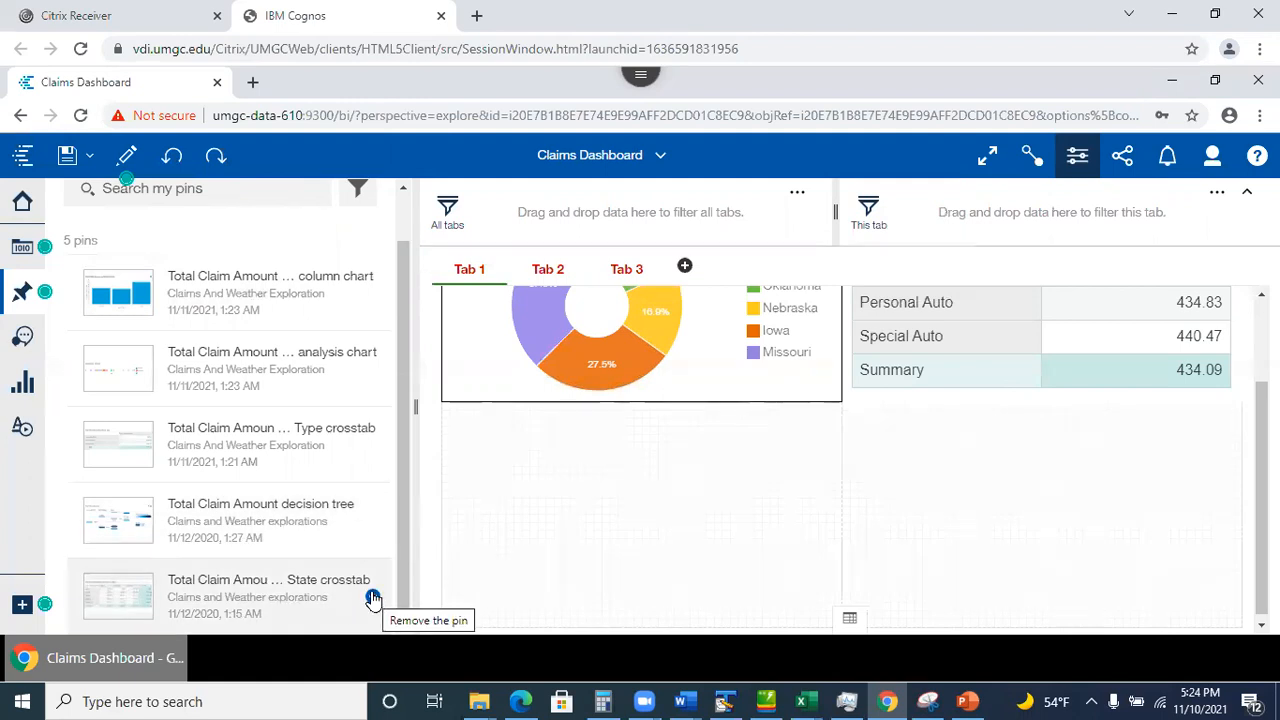
{"action": "left_click", "coordinate": [372, 599]}
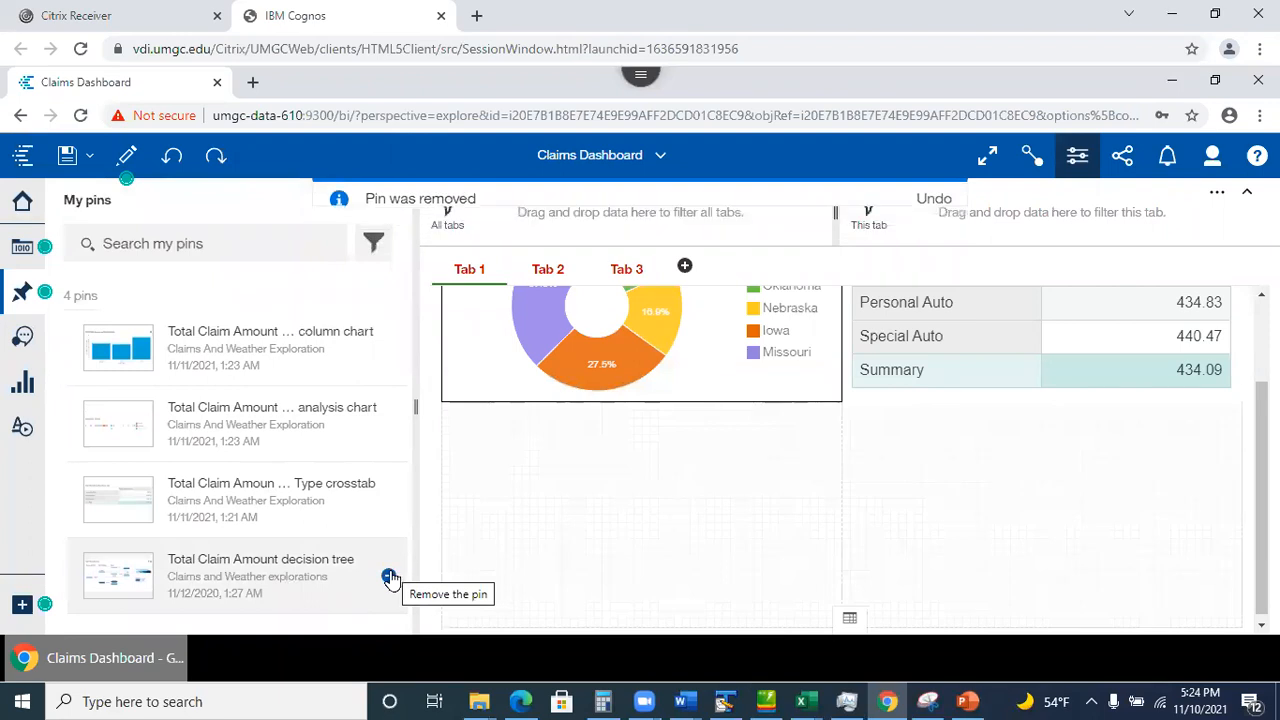
{"action": "left_click", "coordinate": [389, 579]}
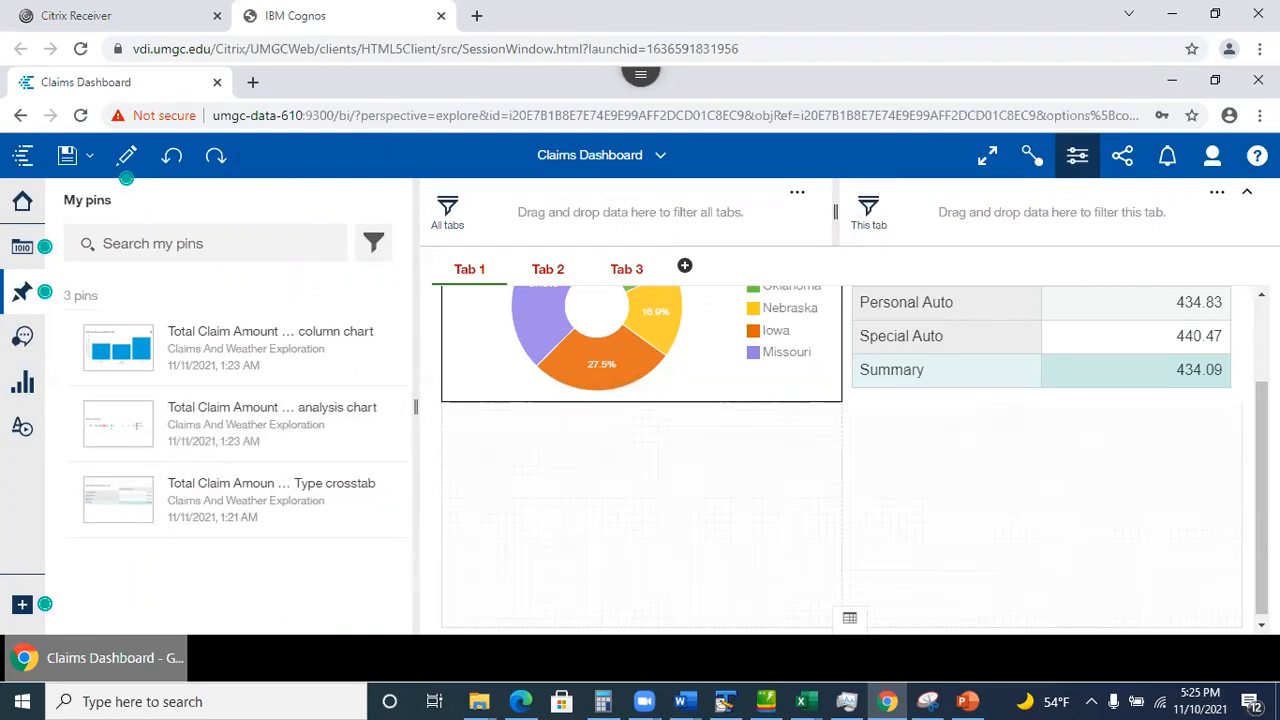
{"action": "scroll", "coordinate": [808, 377], "scroll_direction": "up", "scroll_amount": 3}
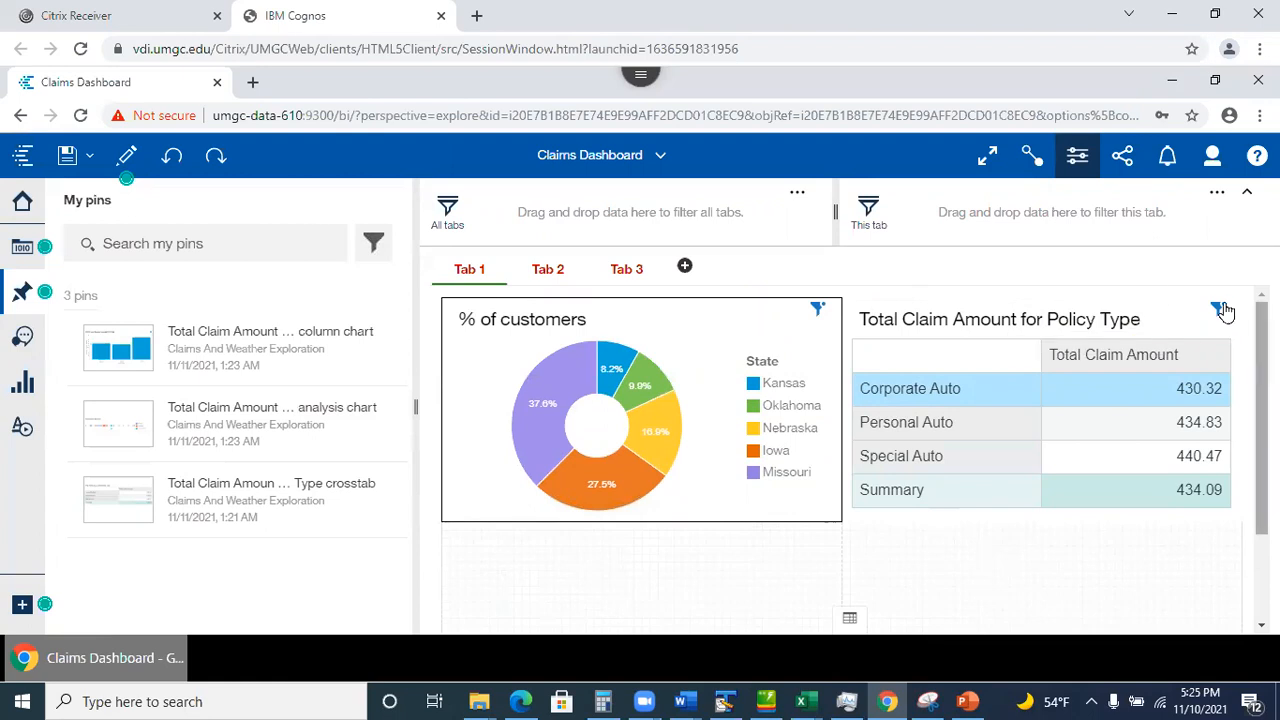
Open and then close the Assistant panel so Tab 1 shows the donut and crosstab at full width.
{"action": "left_click_drag", "start_coordinate": [1262, 370], "coordinate": [1262, 372]}
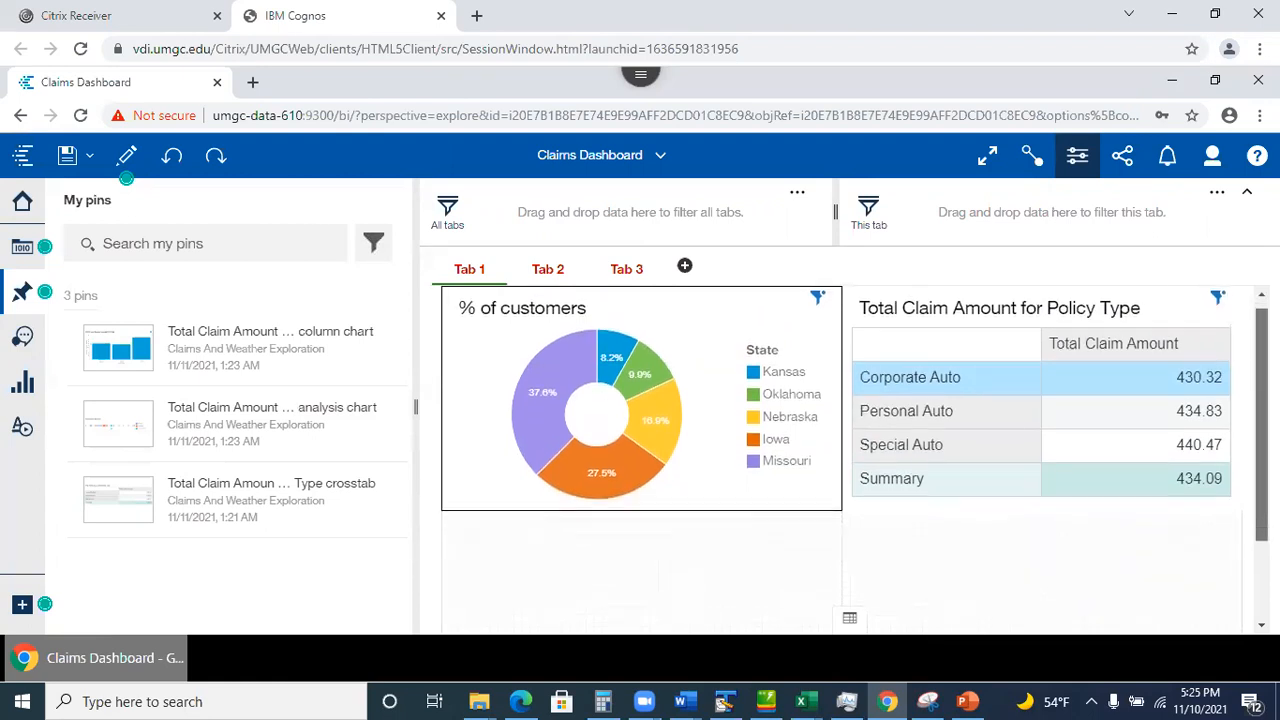
{"action": "scroll", "coordinate": [784, 440], "scroll_direction": "down", "scroll_amount": 2}
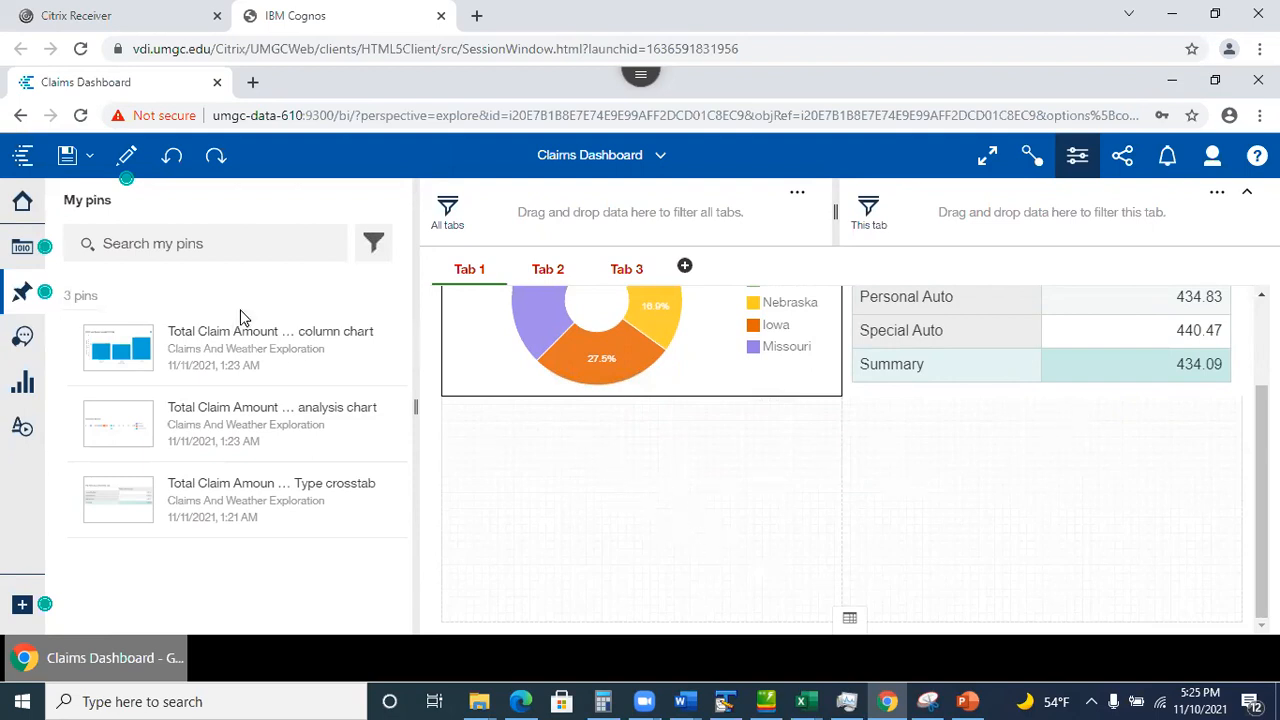
{"action": "left_click", "coordinate": [23, 338]}
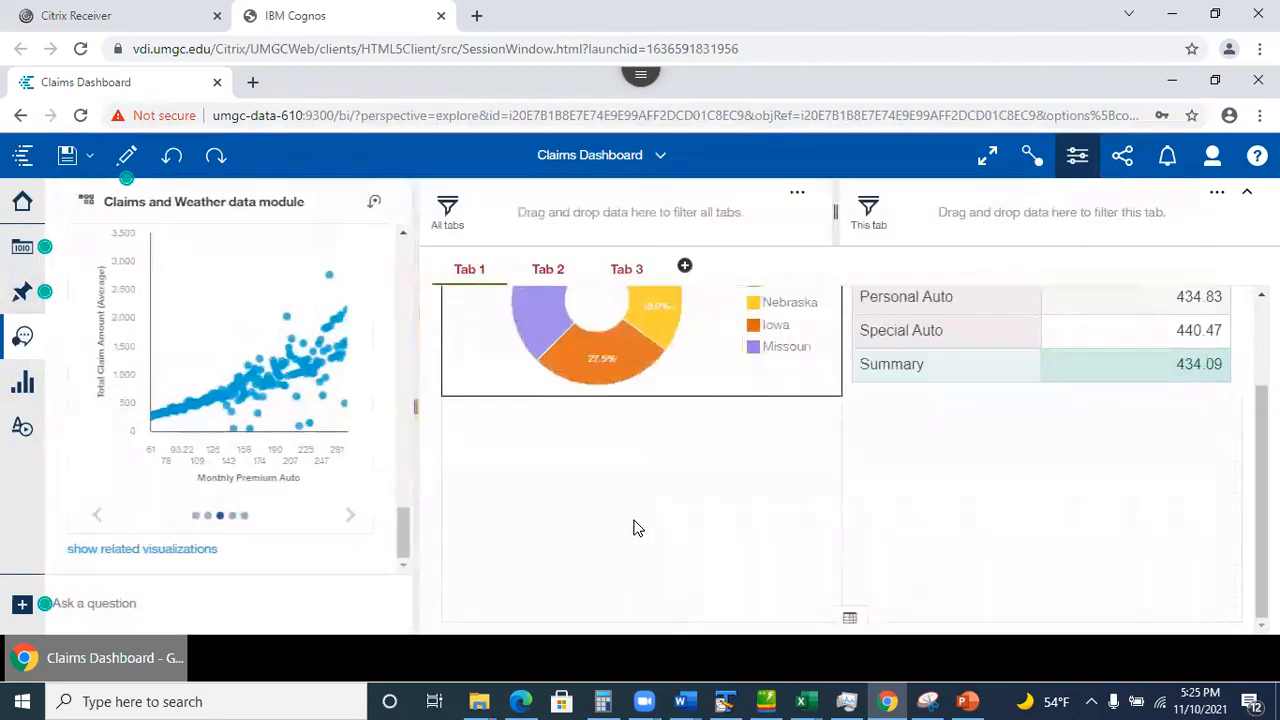
{"action": "left_click", "coordinate": [16, 340]}
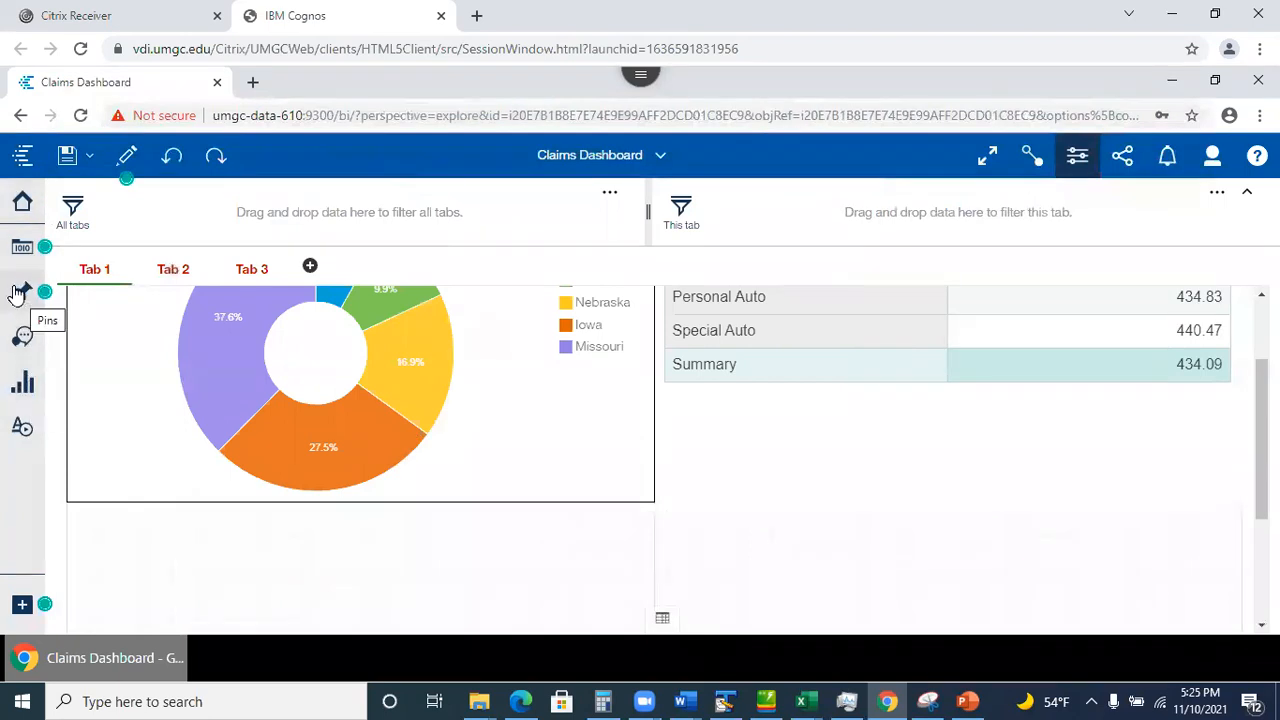
Drag the State field below the donut chart to create a state map, then expand it.
{"action": "left_click", "coordinate": [22, 248]}
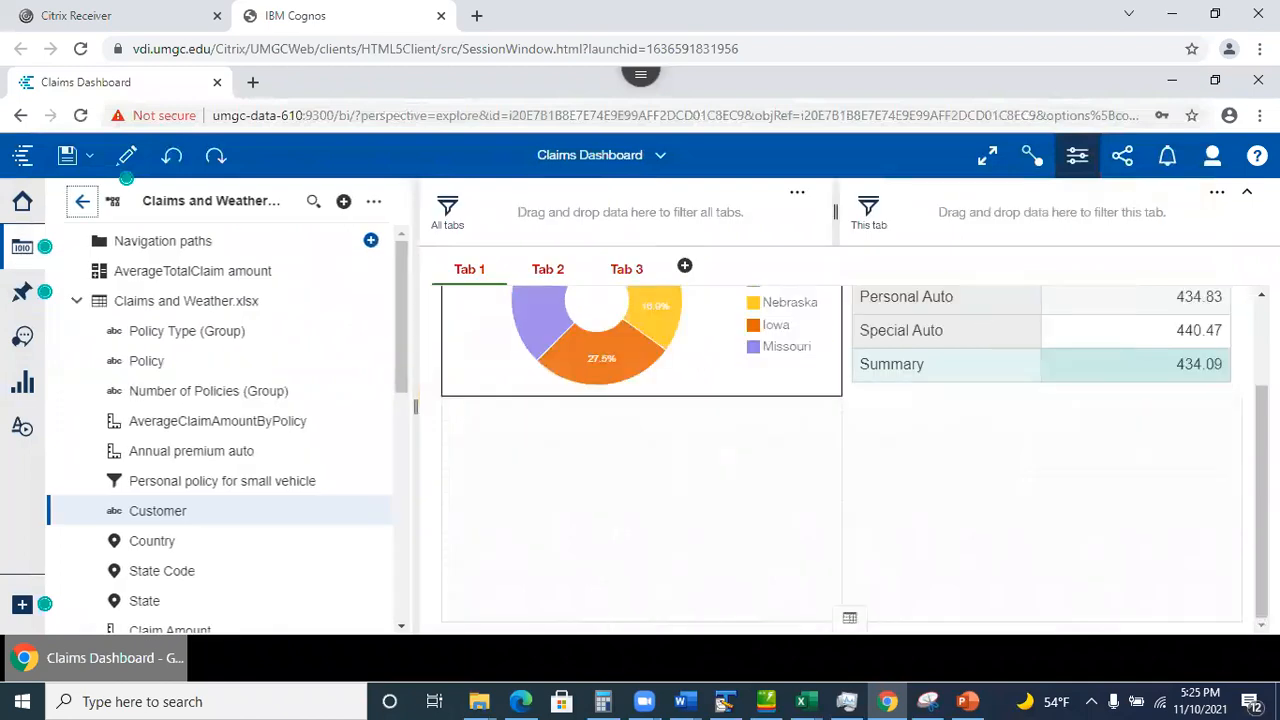
{"action": "left_click_drag", "start_coordinate": [405, 358], "coordinate": [416, 450]}
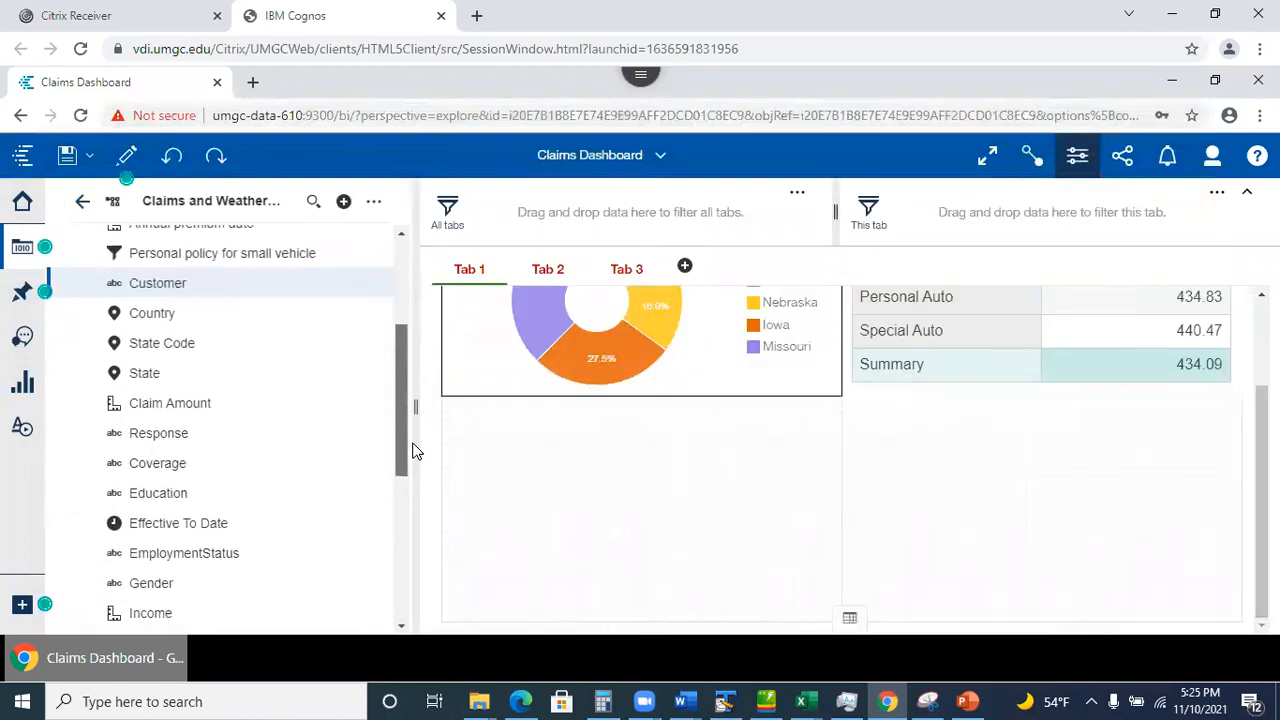
{"action": "left_click_drag", "start_coordinate": [137, 380], "coordinate": [637, 507]}
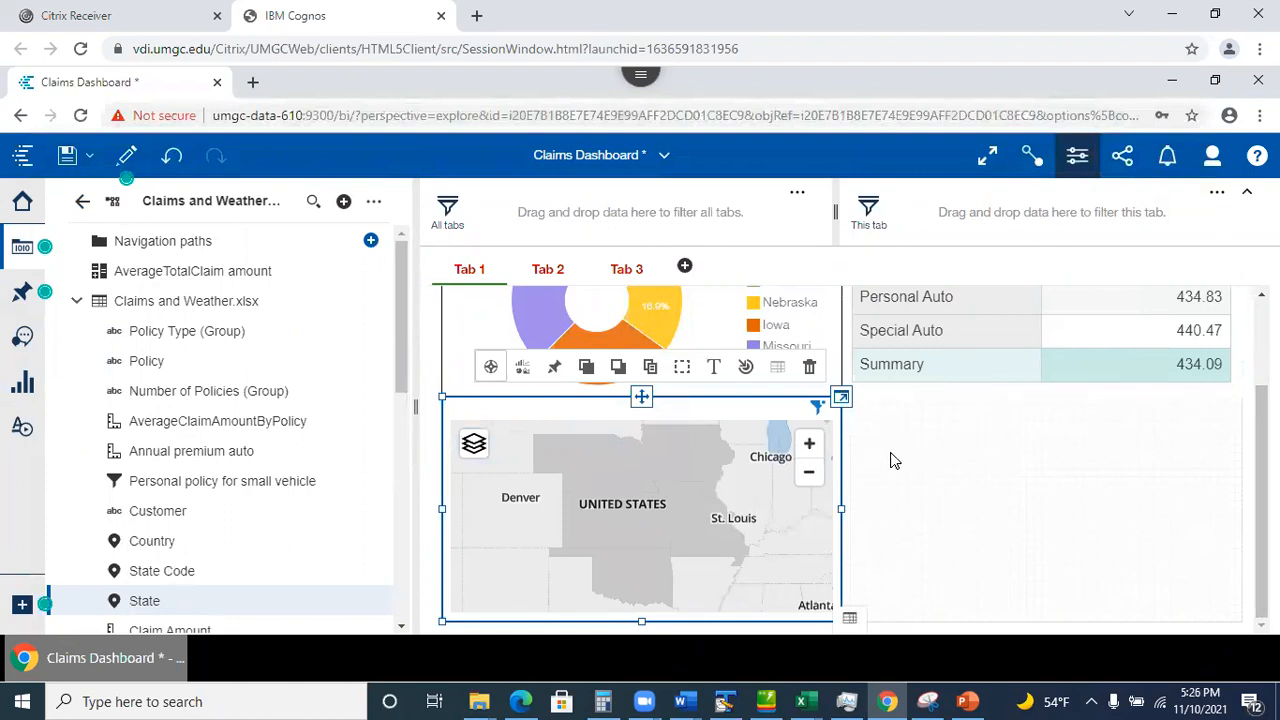
{"action": "left_click", "coordinate": [841, 400]}
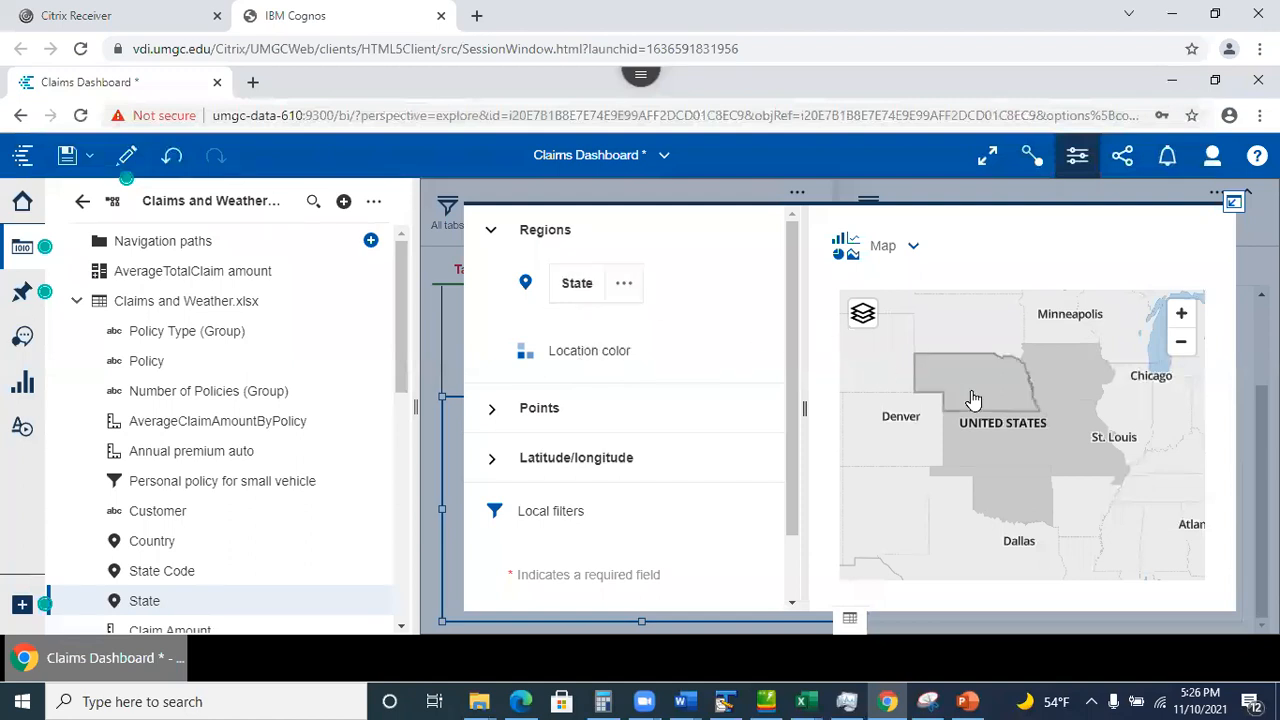
Search fields for 'total' and drag Total Claim Amount into the map's Location color.
{"action": "left_click_drag", "start_coordinate": [403, 357], "coordinate": [437, 215]}
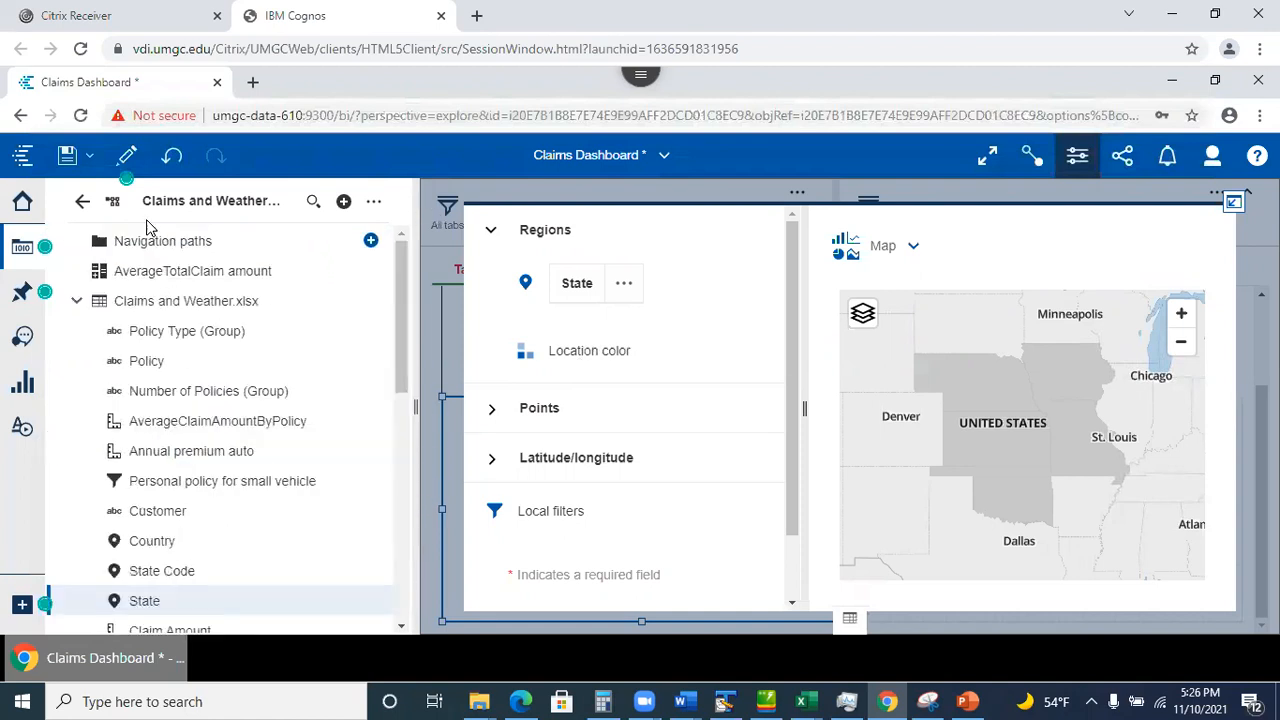
{"action": "left_click_drag", "start_coordinate": [397, 354], "coordinate": [399, 369]}
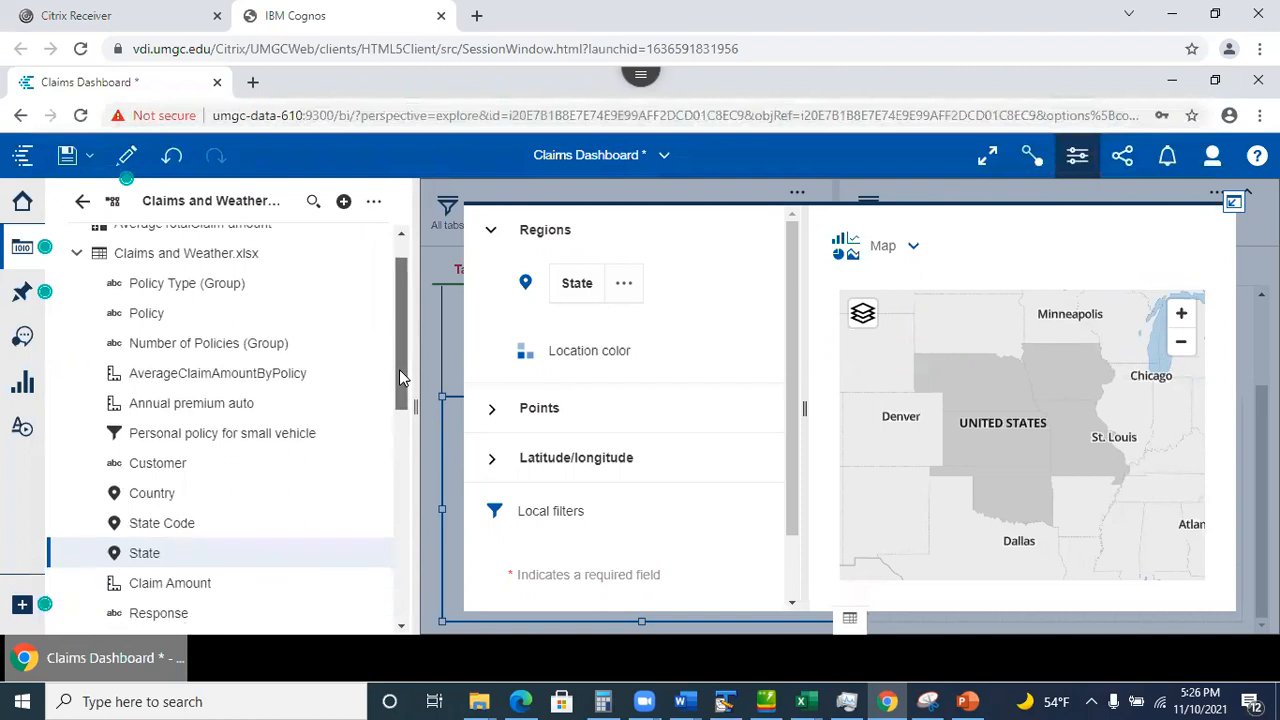
{"action": "left_click", "coordinate": [314, 203]}
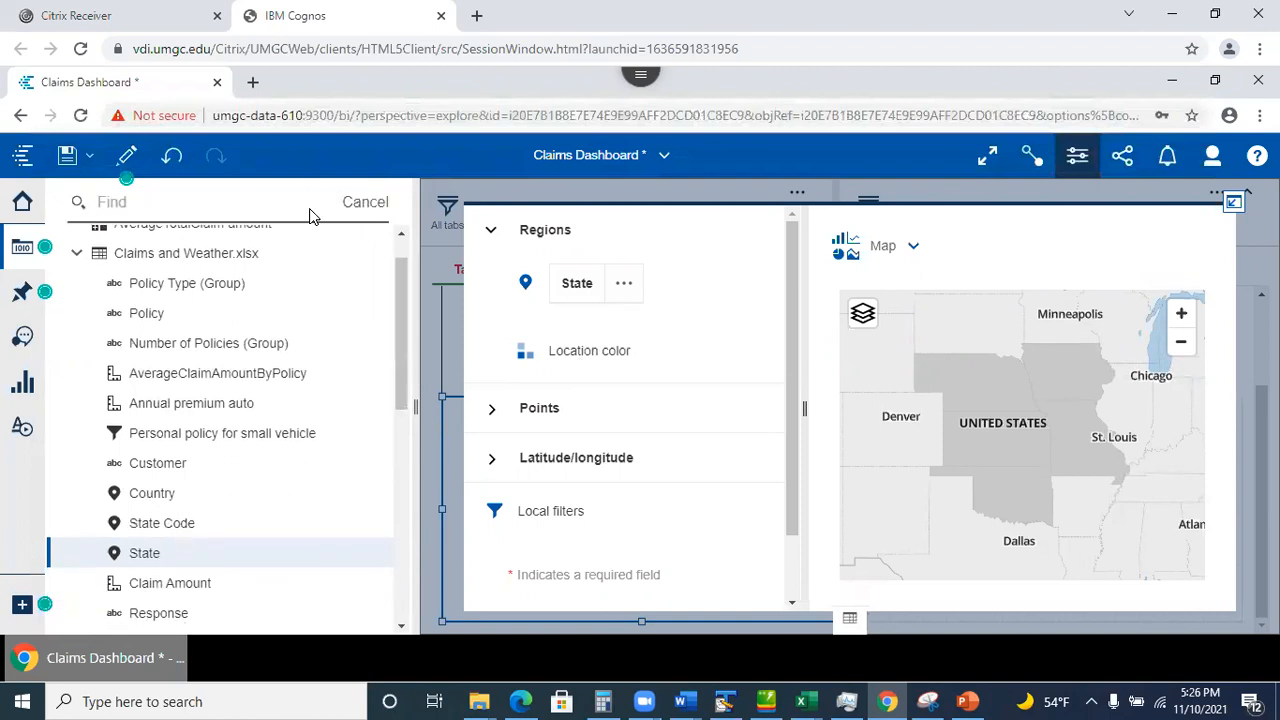
{"action": "type", "text": "total"}
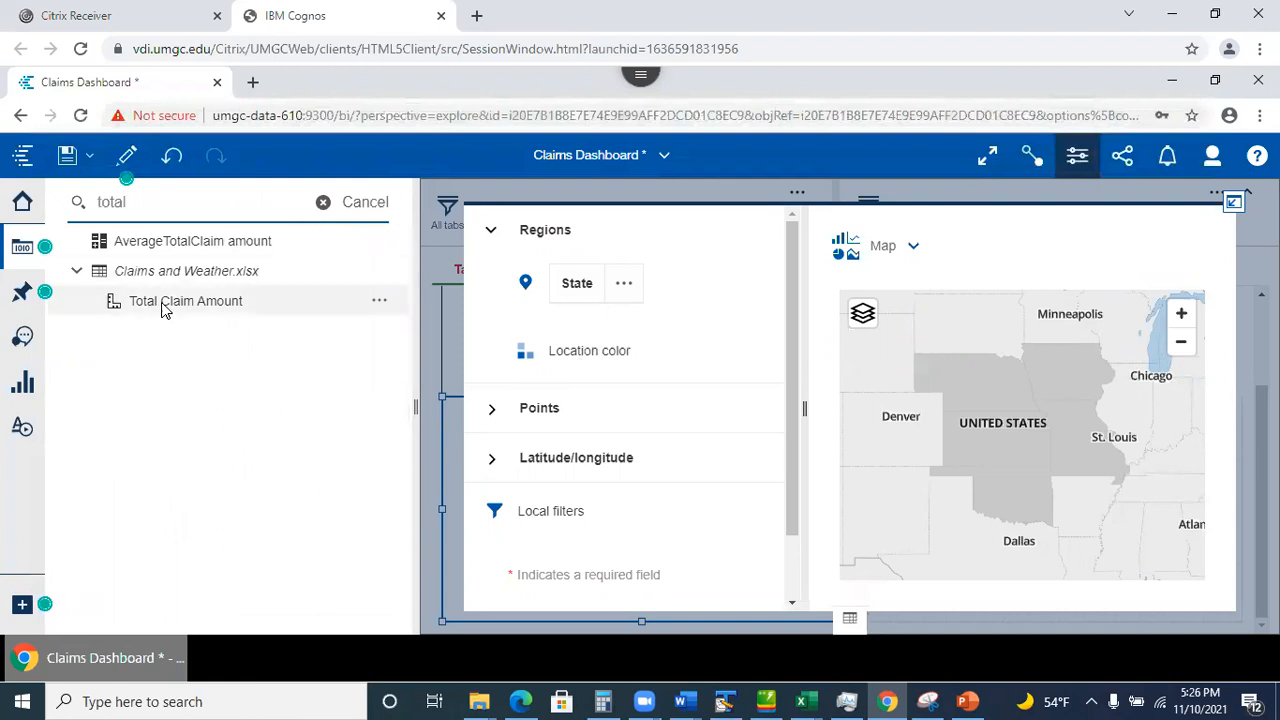
{"action": "mouse_move", "coordinate": [168, 303]}
{"action": "left_mouse_down"}
{"action": "mouse_move", "coordinate": [351, 386]}
{"action": "mouse_move", "coordinate": [640, 362]}
{"action": "mouse_move", "coordinate": [618, 360]}
{"action": "left_mouse_up"}
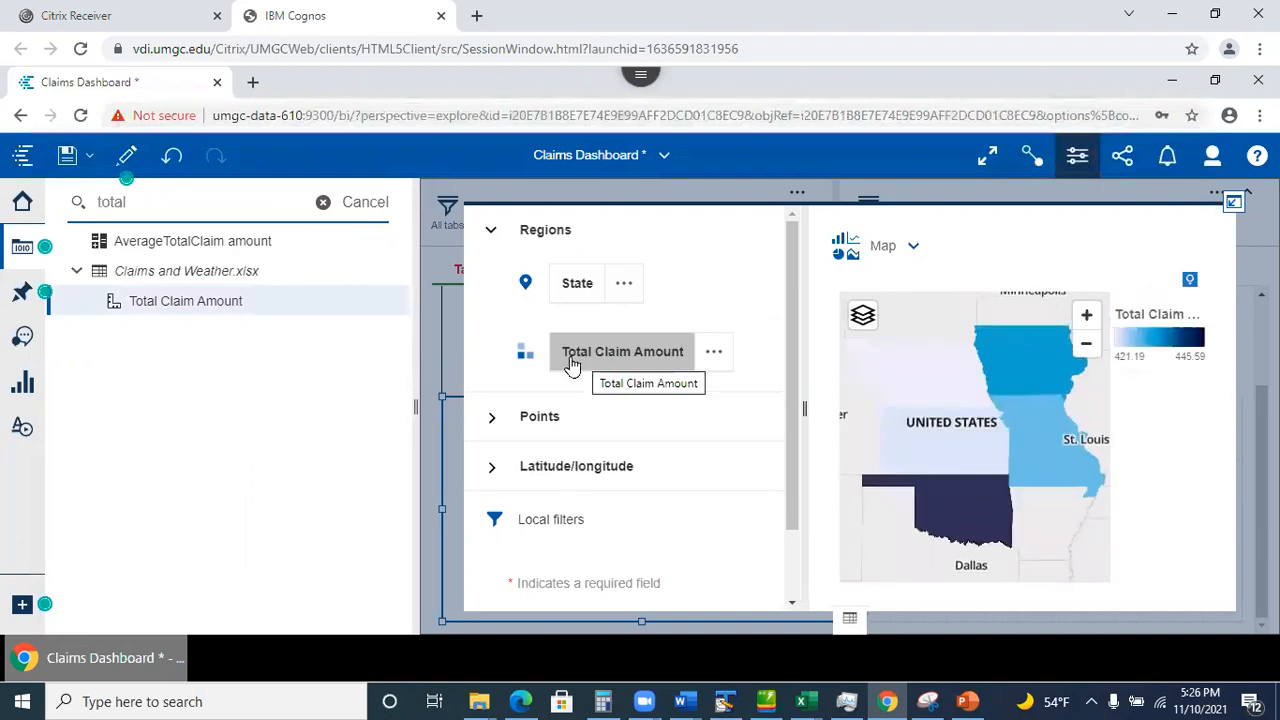
Return the map to its dashboard tile and save the Claims Dashboard.
{"action": "left_click", "coordinate": [1236, 204]}
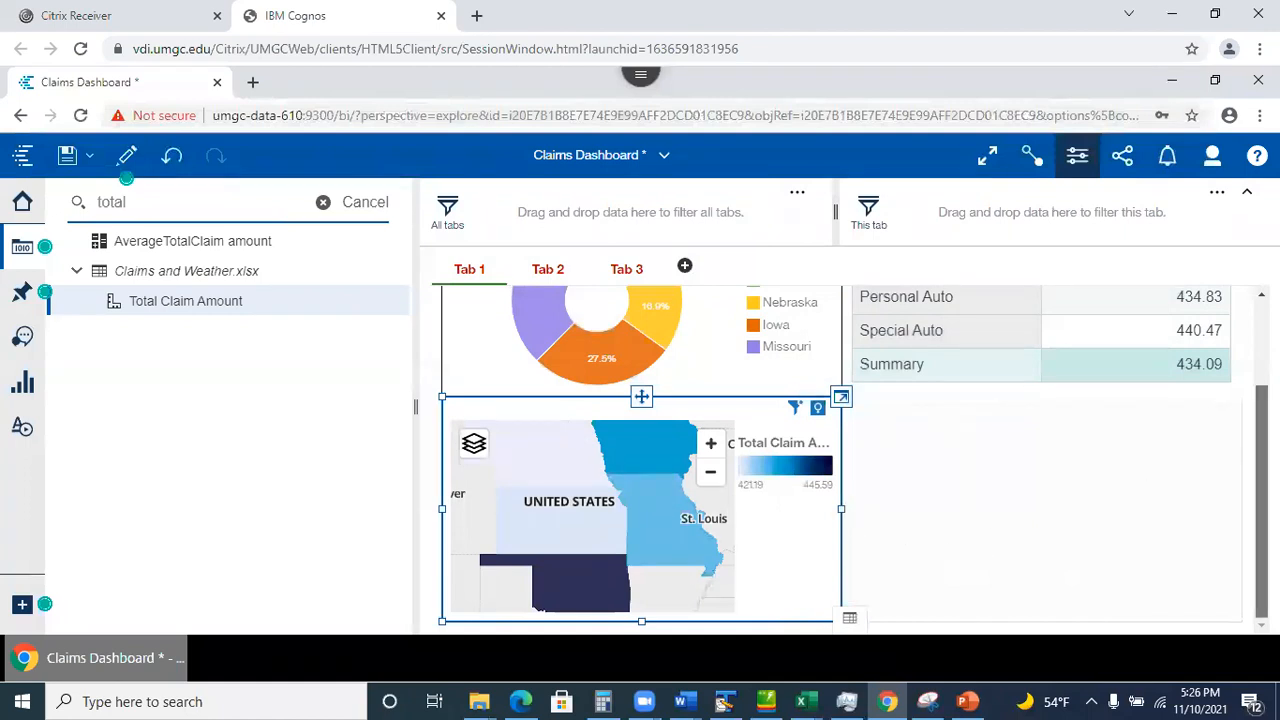
{"action": "scroll", "coordinate": [1190, 450], "scroll_direction": "up", "scroll_amount": 2}
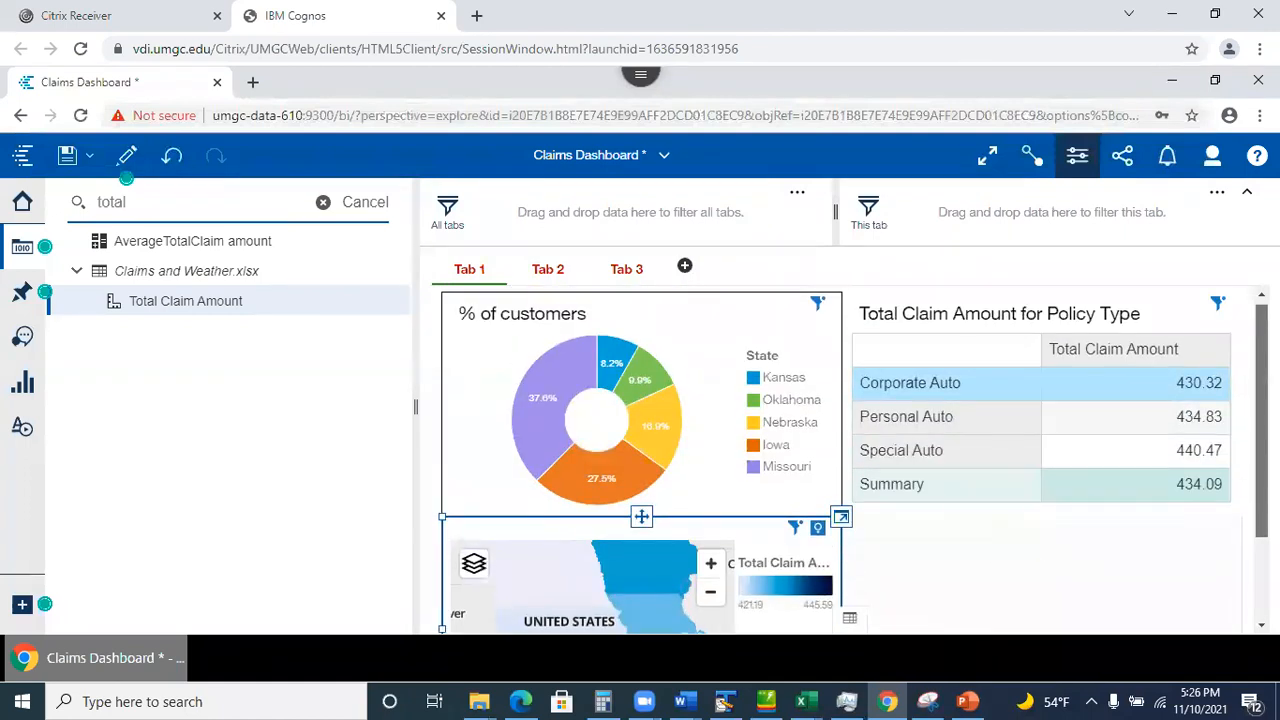
{"action": "left_click_drag", "start_coordinate": [1262, 401], "coordinate": [1262, 404]}
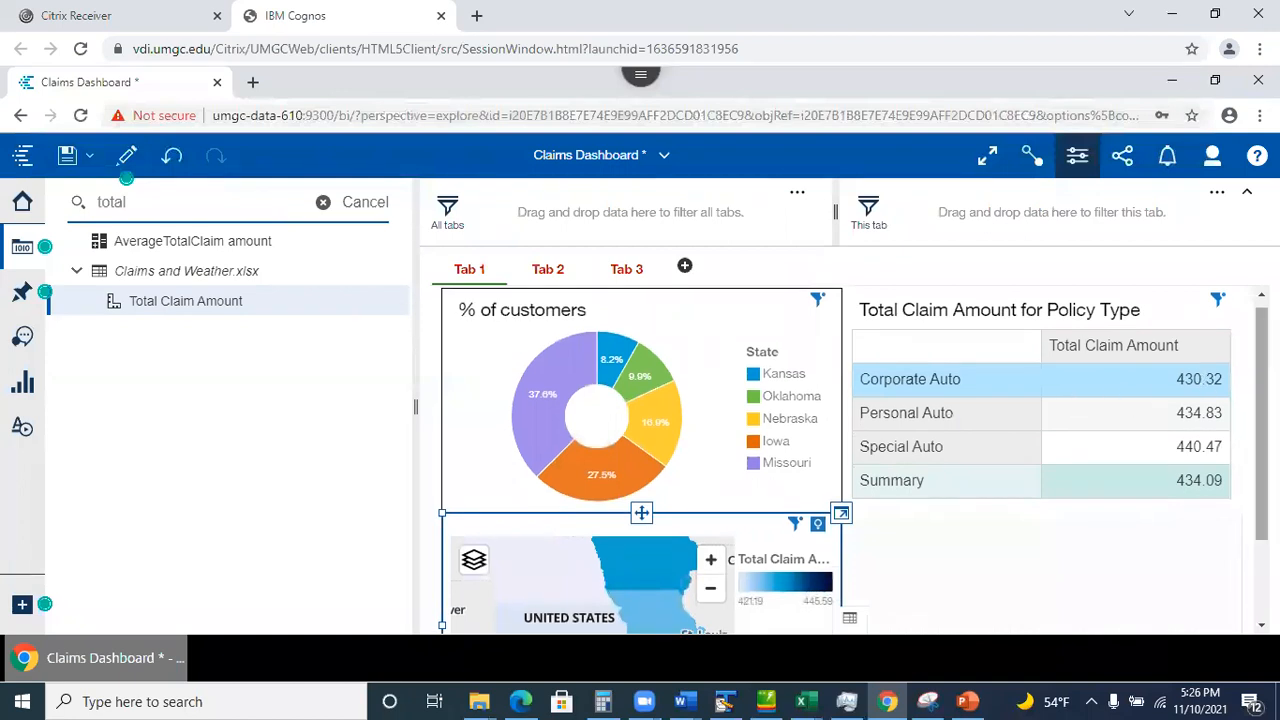
{"action": "scroll", "coordinate": [1114, 492], "scroll_direction": "down", "scroll_amount": 2}
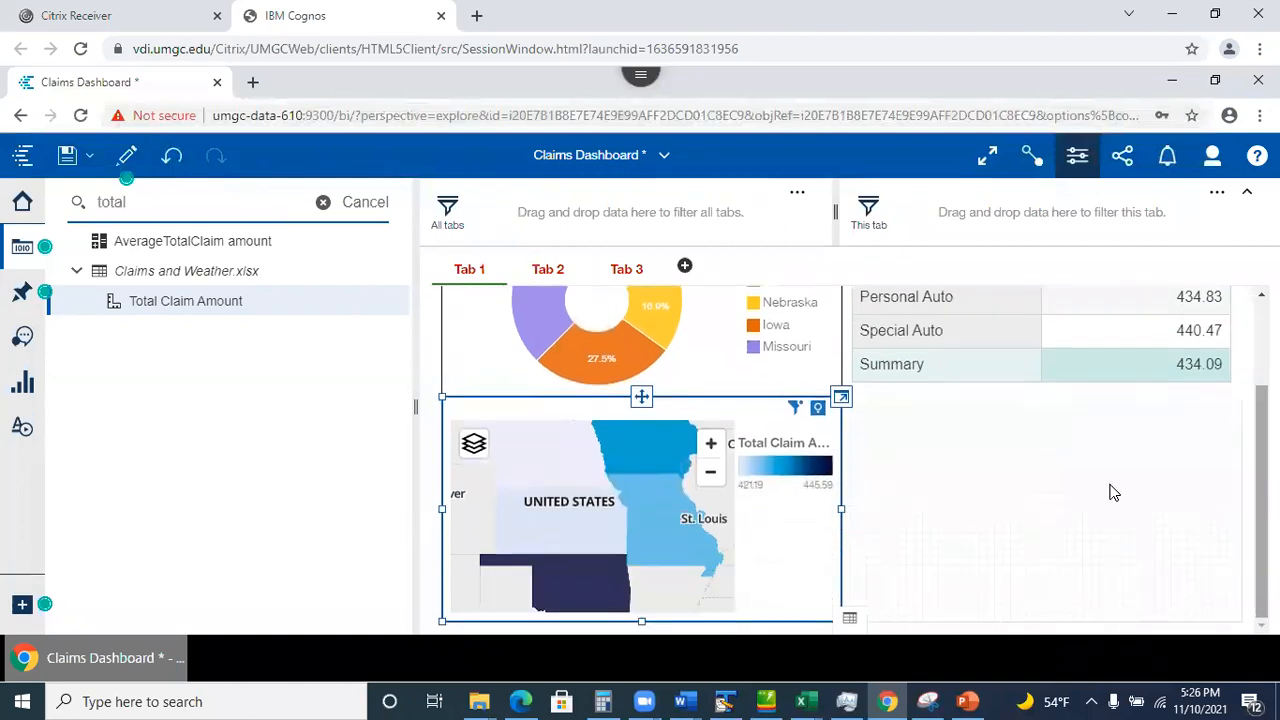
{"action": "left_click", "coordinate": [1018, 482]}
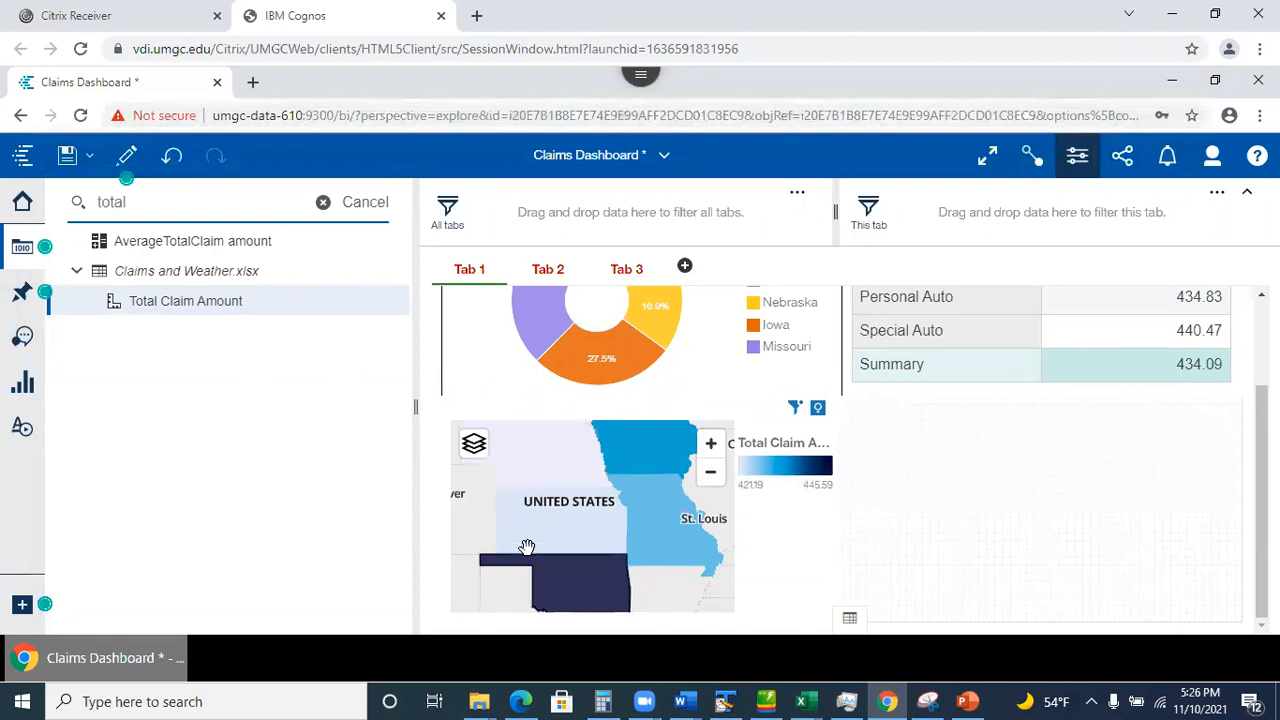
{"action": "left_click", "coordinate": [66, 158]}
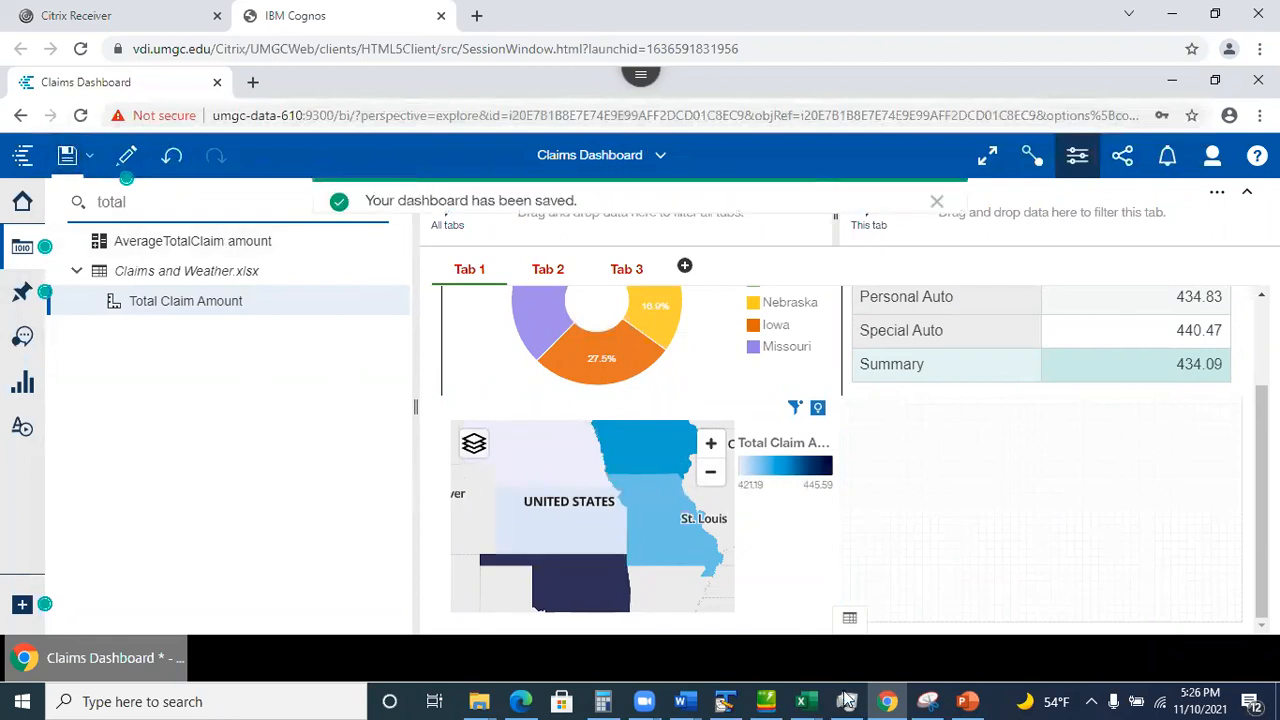
{"action": "left_click", "coordinate": [967, 701]}
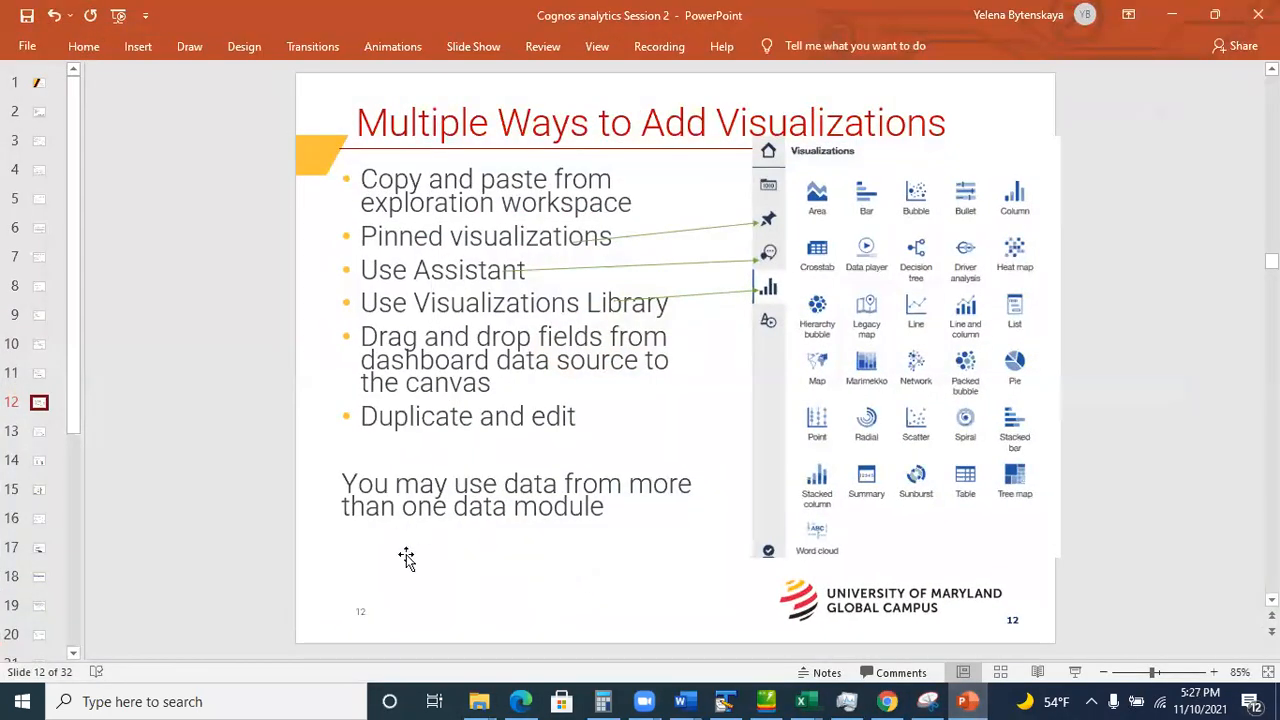
{"action": "left_click", "coordinate": [37, 431]}
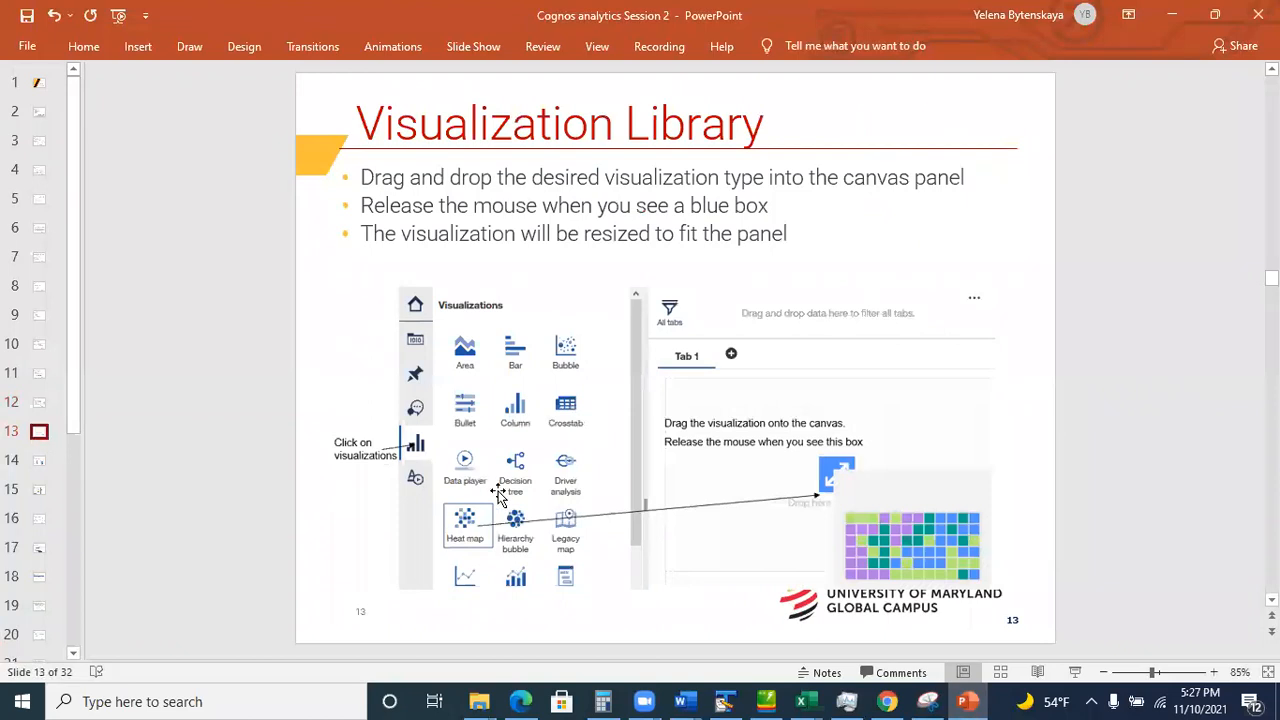
{"action": "left_click", "coordinate": [38, 460]}
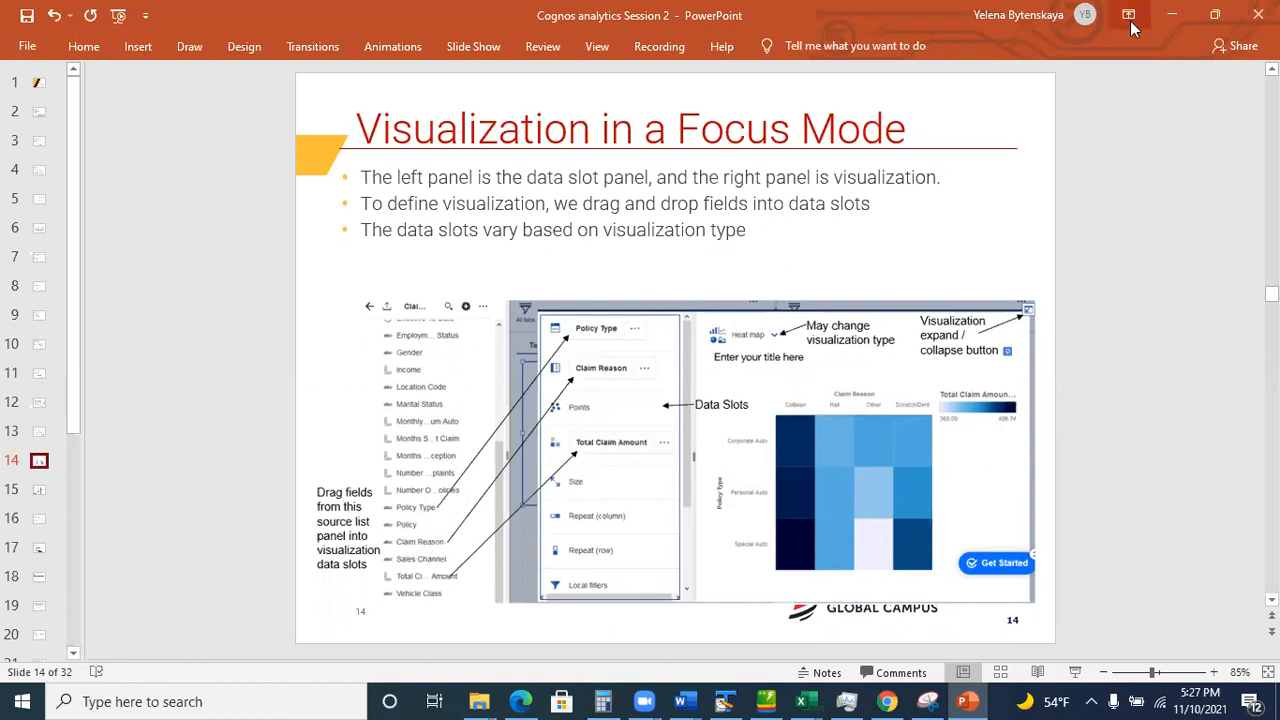
{"action": "left_click", "coordinate": [1172, 15]}
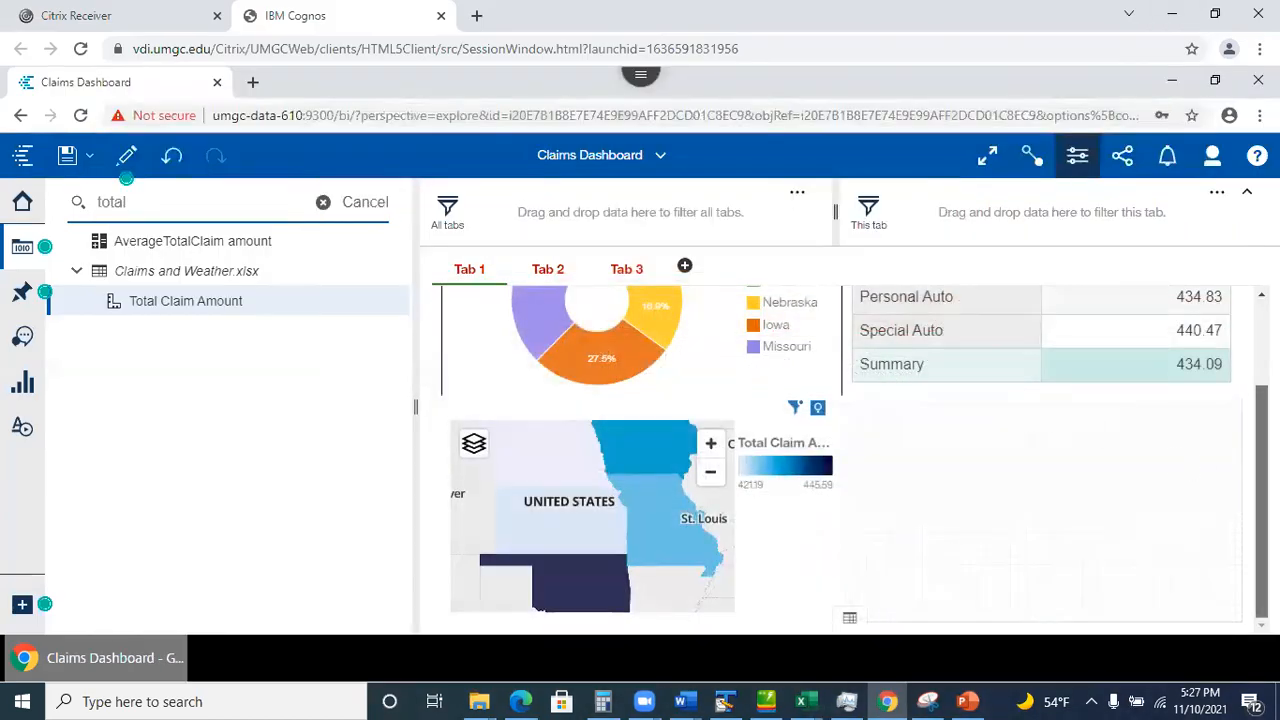
Select the state map on Tab 1 and show its Visualization properties.
{"action": "scroll", "coordinate": [1262, 450], "scroll_direction": "up", "scroll_amount": 3}
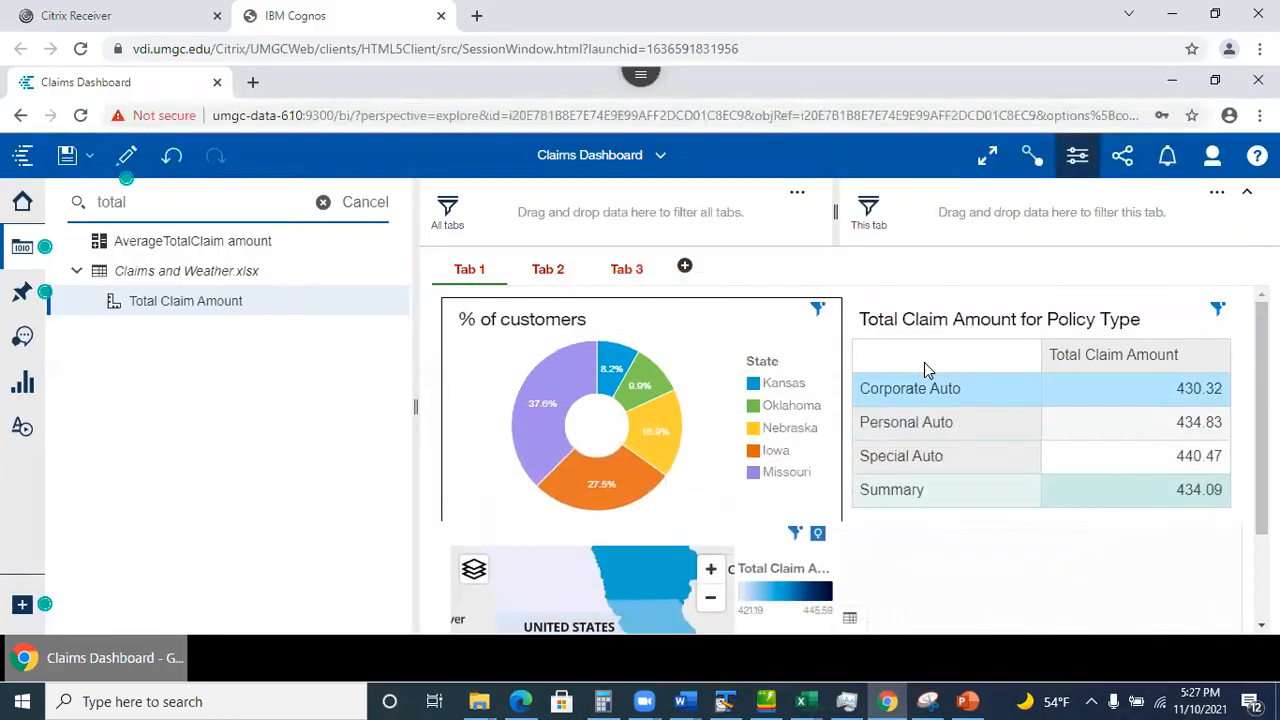
{"action": "left_click", "coordinate": [1215, 322]}
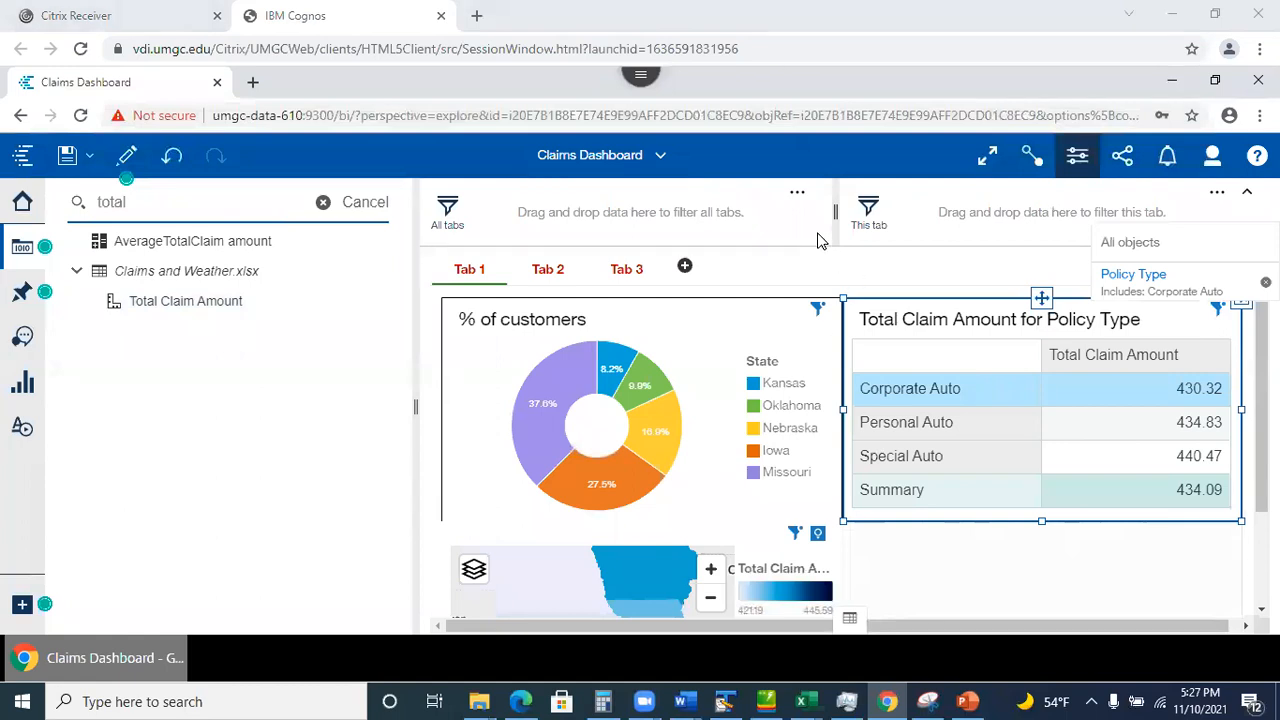
{"action": "scroll", "coordinate": [751, 523], "scroll_direction": "down", "scroll_amount": 3}
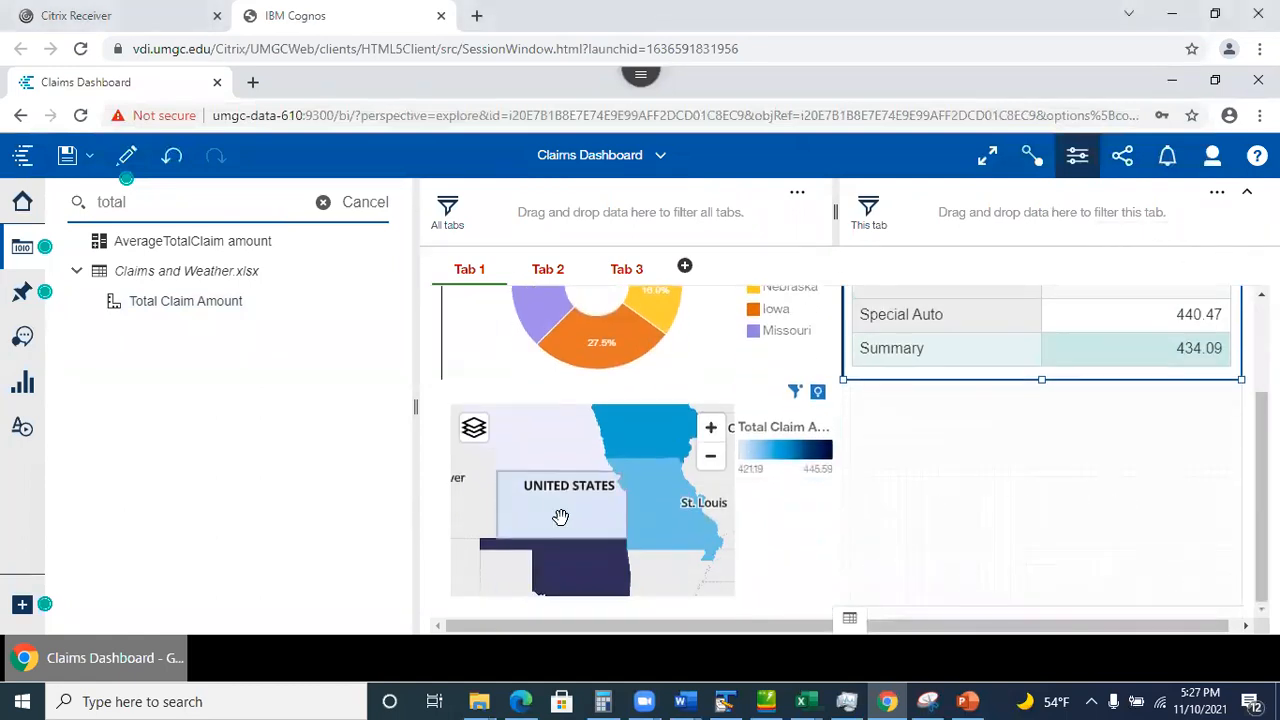
{"action": "left_click", "coordinate": [528, 443]}
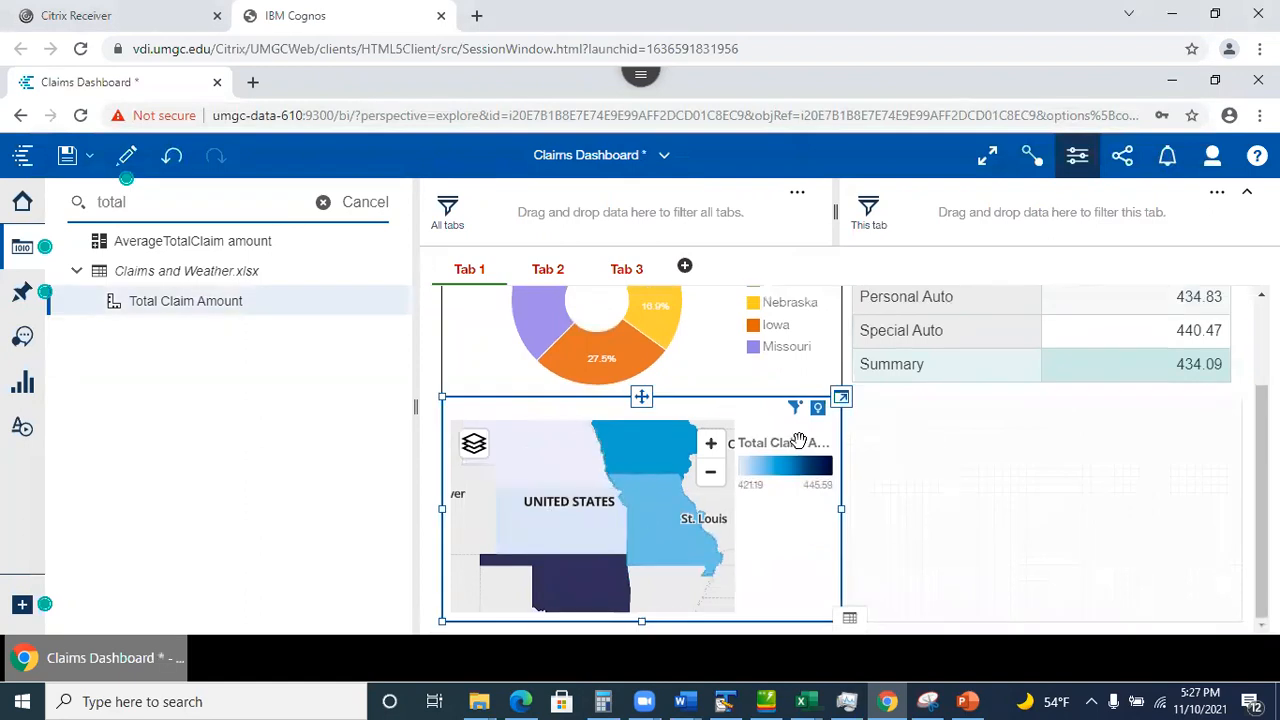
{"action": "left_click", "coordinate": [1077, 163]}
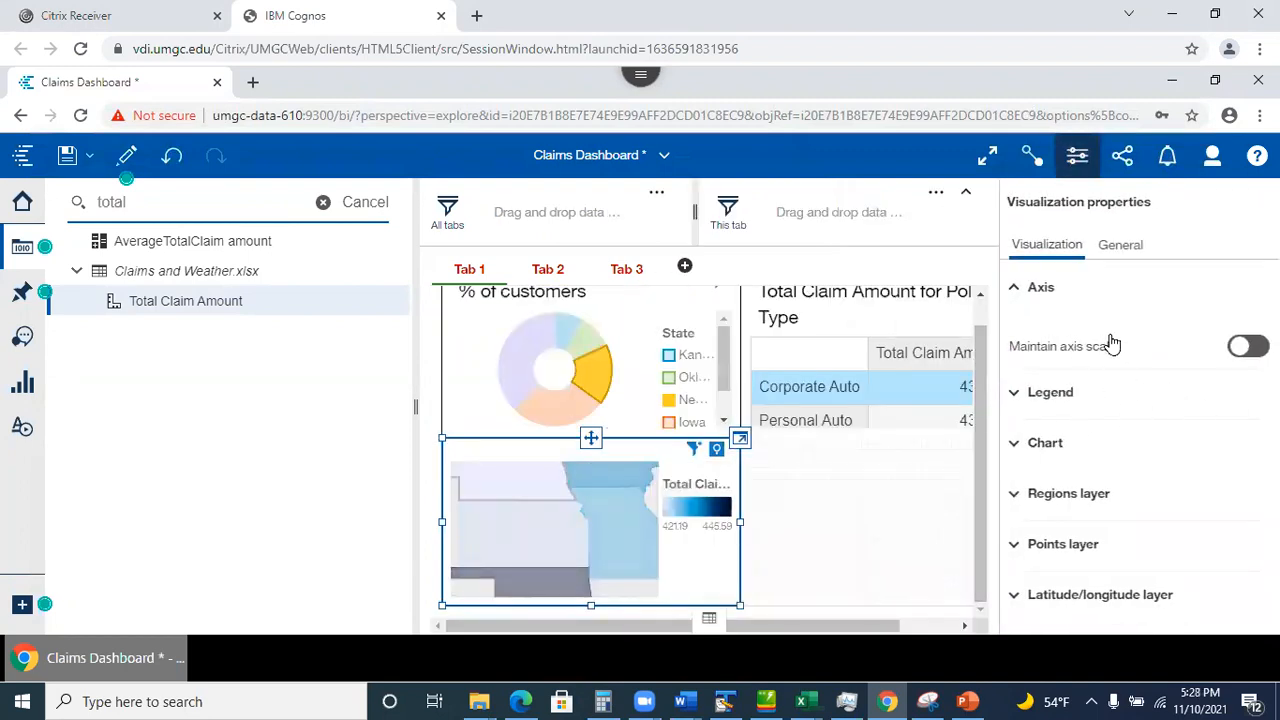
Browse the map's chart and General properties, including fill, border colour and opacity.
{"action": "left_click", "coordinate": [1045, 443]}
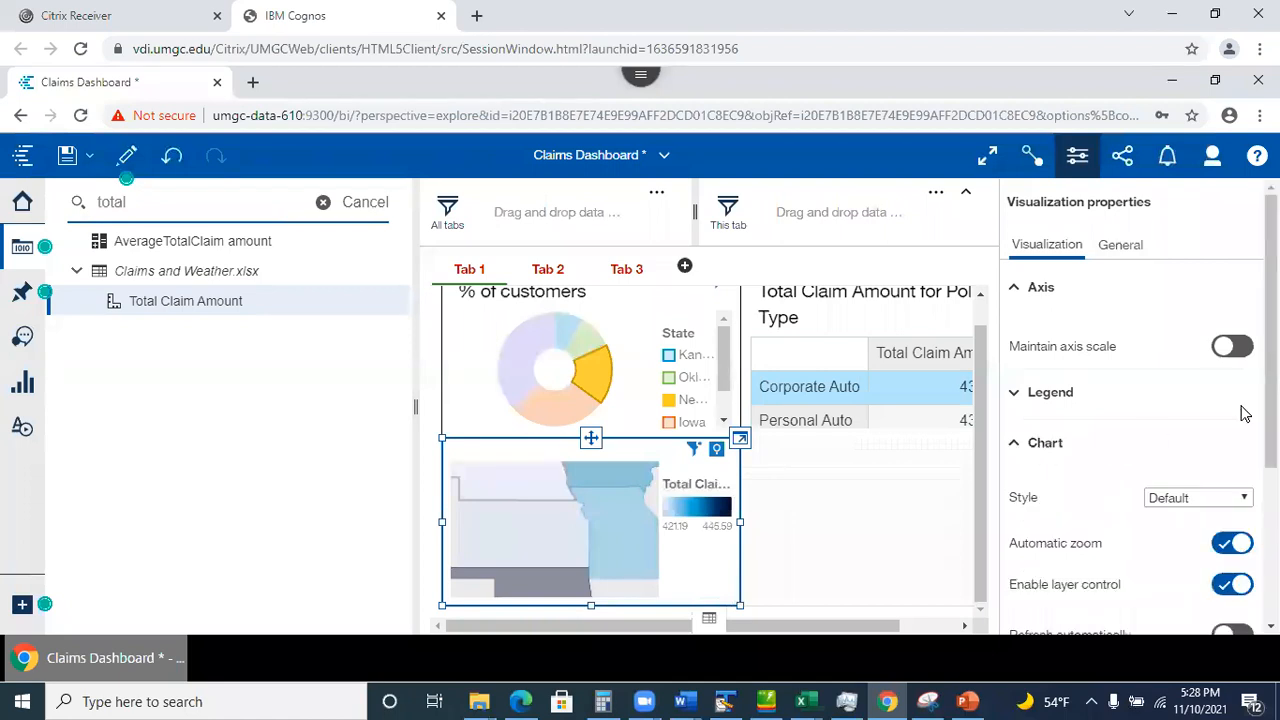
{"action": "scroll", "coordinate": [1130, 420], "scroll_direction": "down", "scroll_amount": 3}
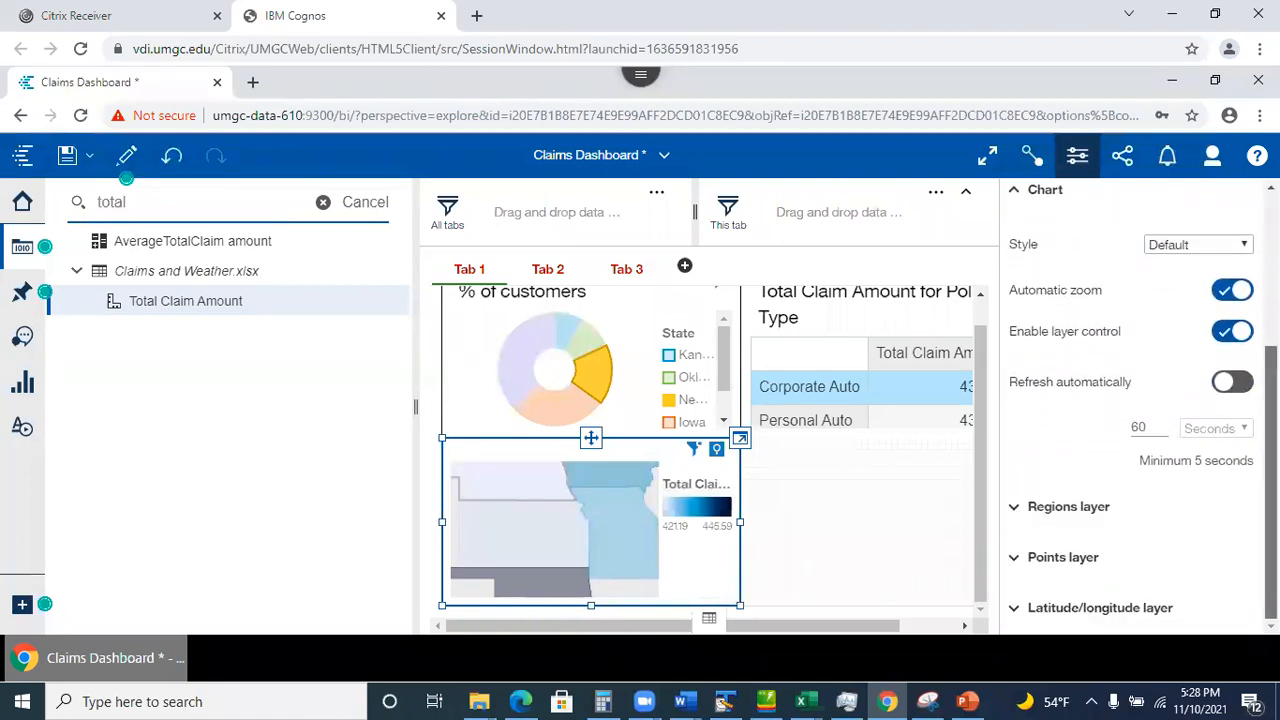
{"action": "scroll", "coordinate": [1130, 400], "scroll_direction": "up", "scroll_amount": 3}
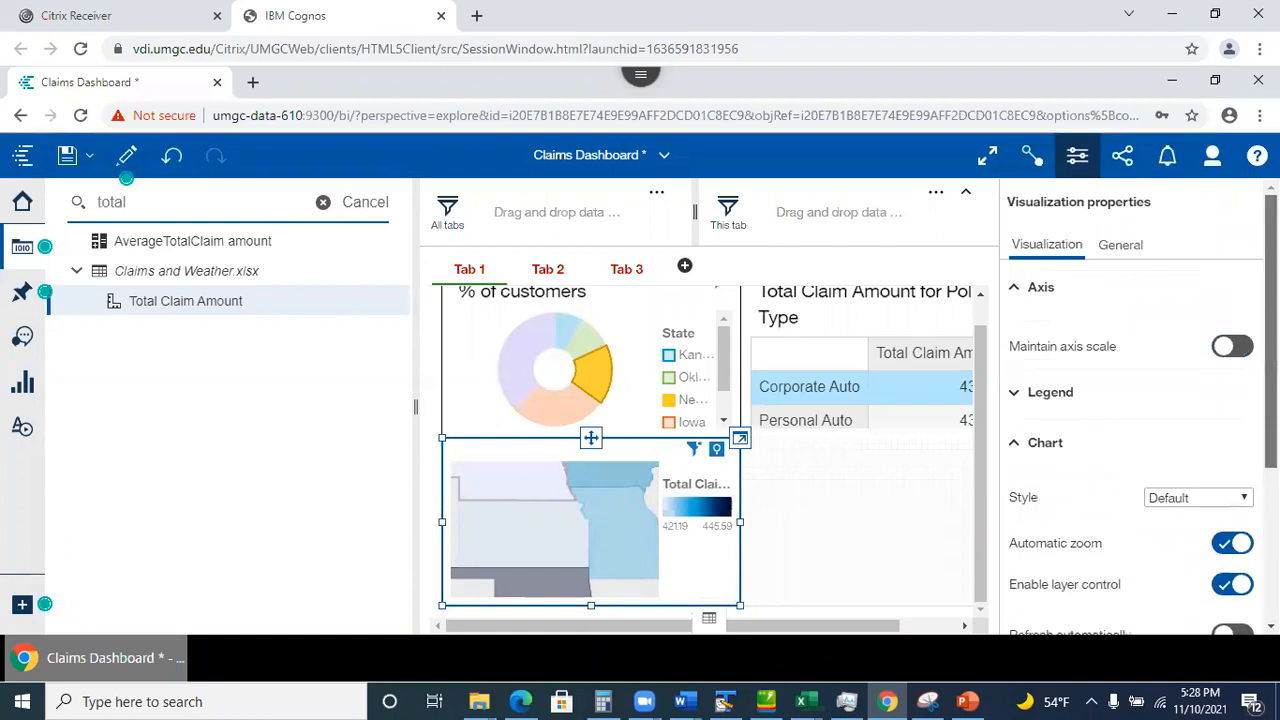
{"action": "left_click", "coordinate": [1117, 246]}
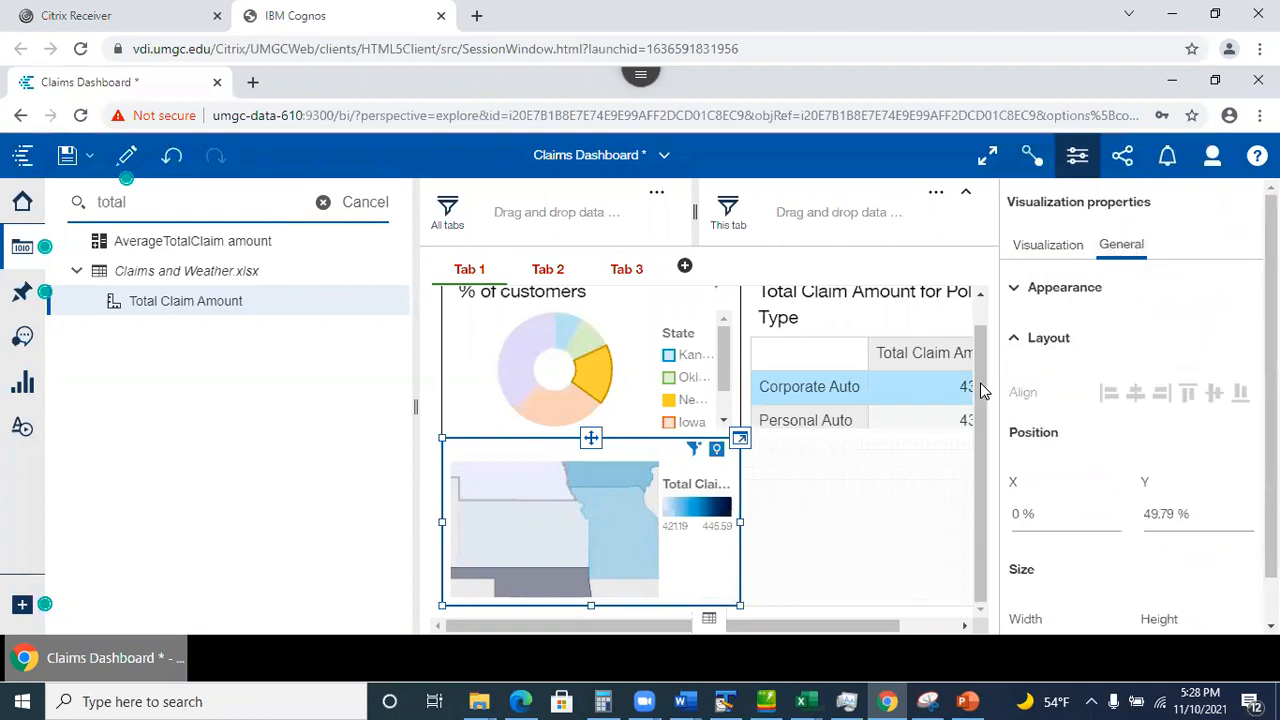
{"action": "left_click", "coordinate": [1017, 288]}
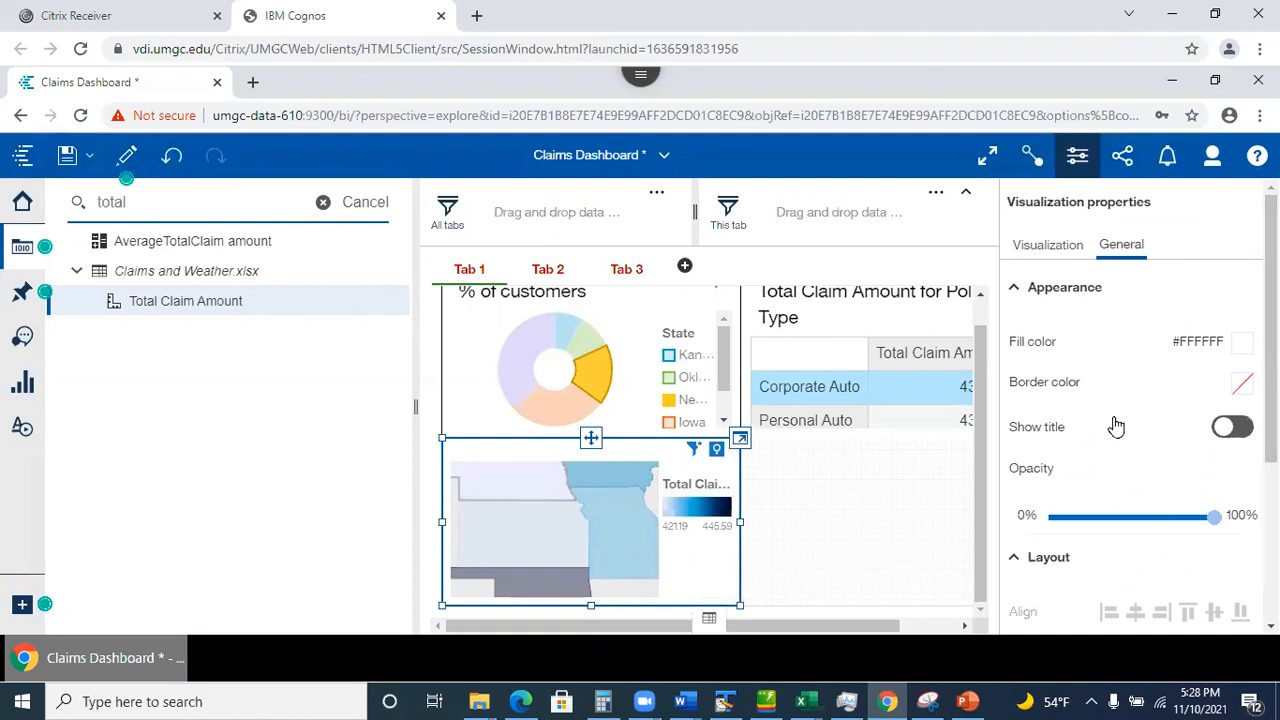
{"action": "left_click", "coordinate": [1241, 385]}
{"action": "scroll", "coordinate": [1208, 457], "scroll_direction": "down", "scroll_amount": 1}
{"action": "scroll", "coordinate": [1130, 420], "scroll_direction": "down", "scroll_amount": 3}
{"action": "scroll", "coordinate": [1130, 420], "scroll_direction": "up", "scroll_amount": 5}
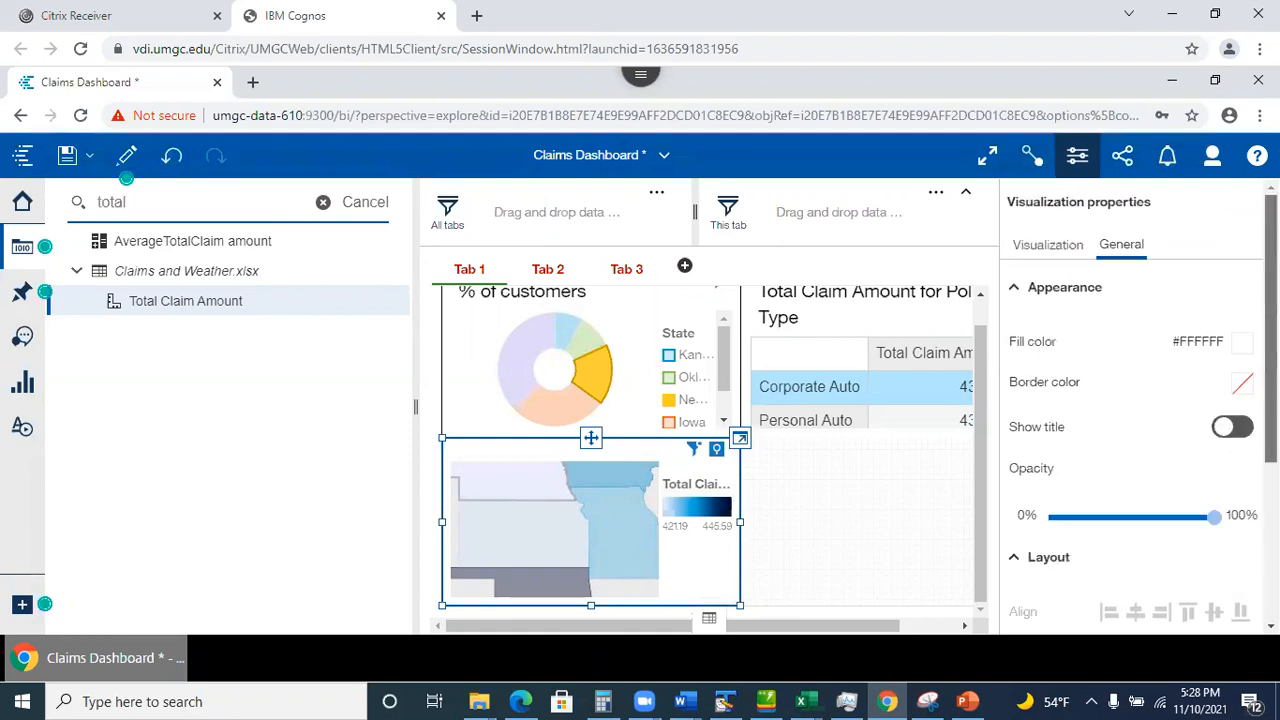
Expand the Regions layer to show IBM heat palette 1 at 0.0% transparency.
{"action": "left_click", "coordinate": [1046, 250]}
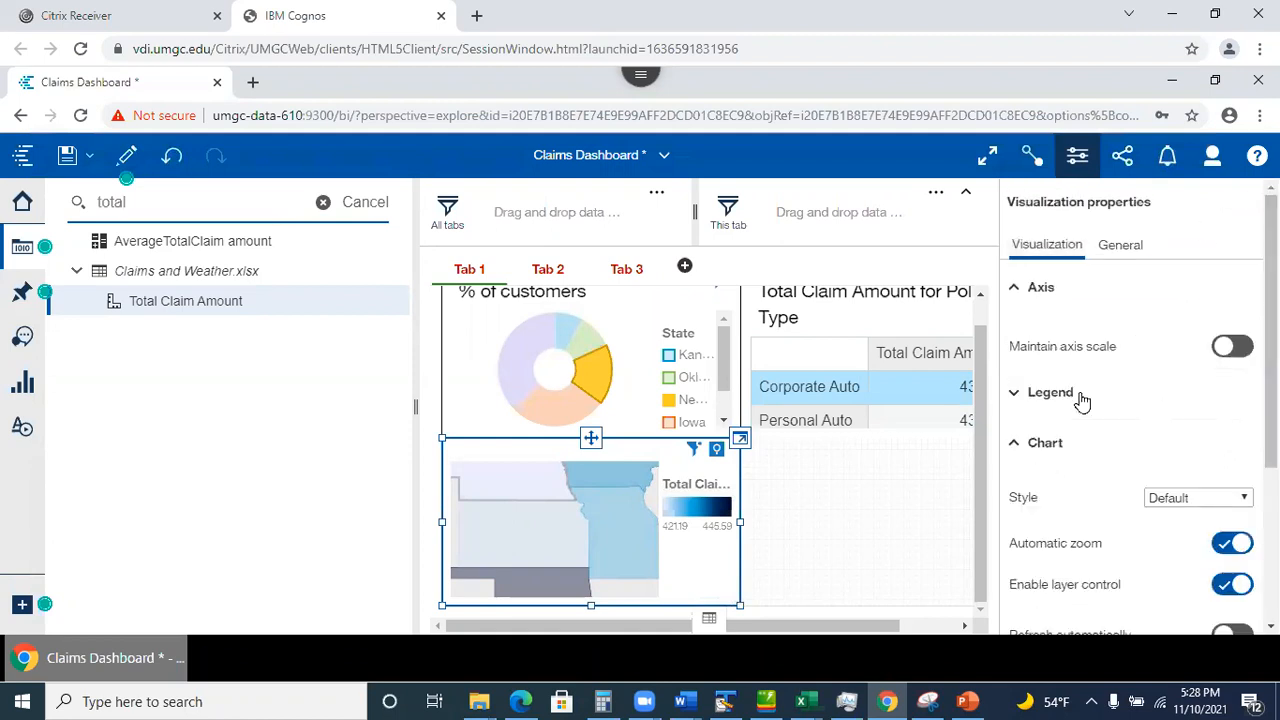
{"action": "scroll", "coordinate": [1224, 560], "scroll_direction": "down", "scroll_amount": 5}
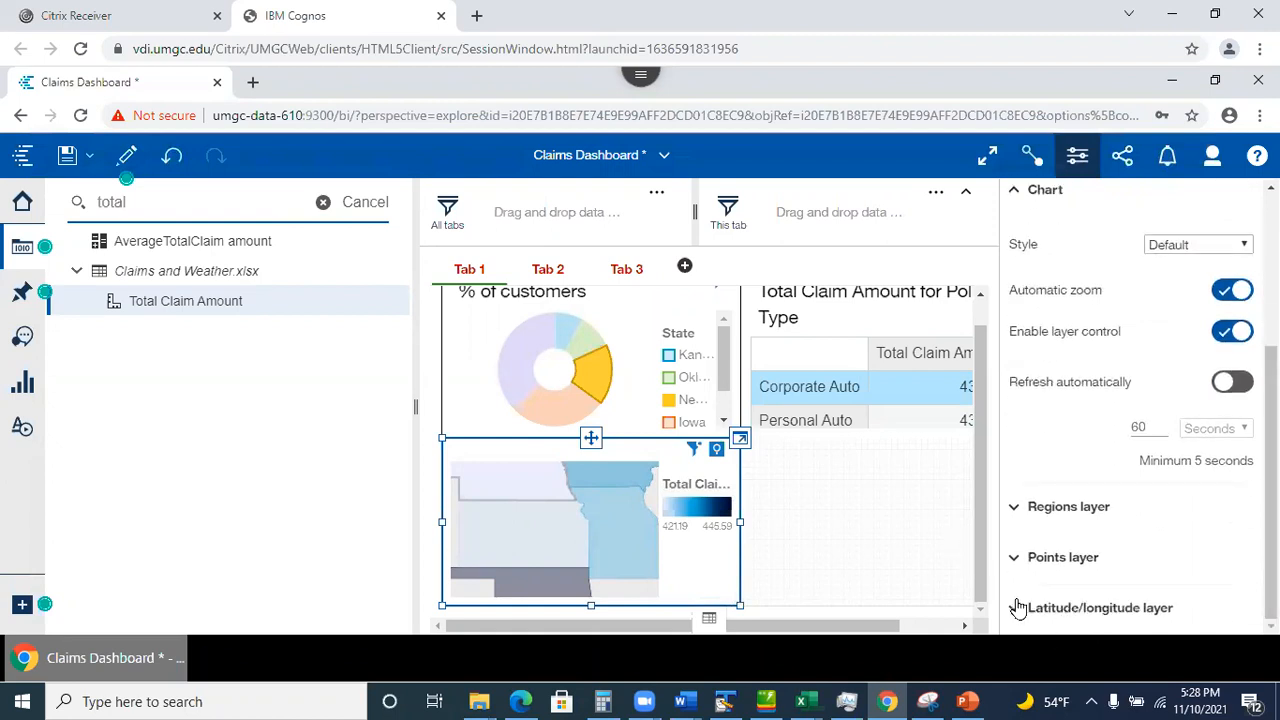
{"action": "left_click", "coordinate": [1016, 510]}
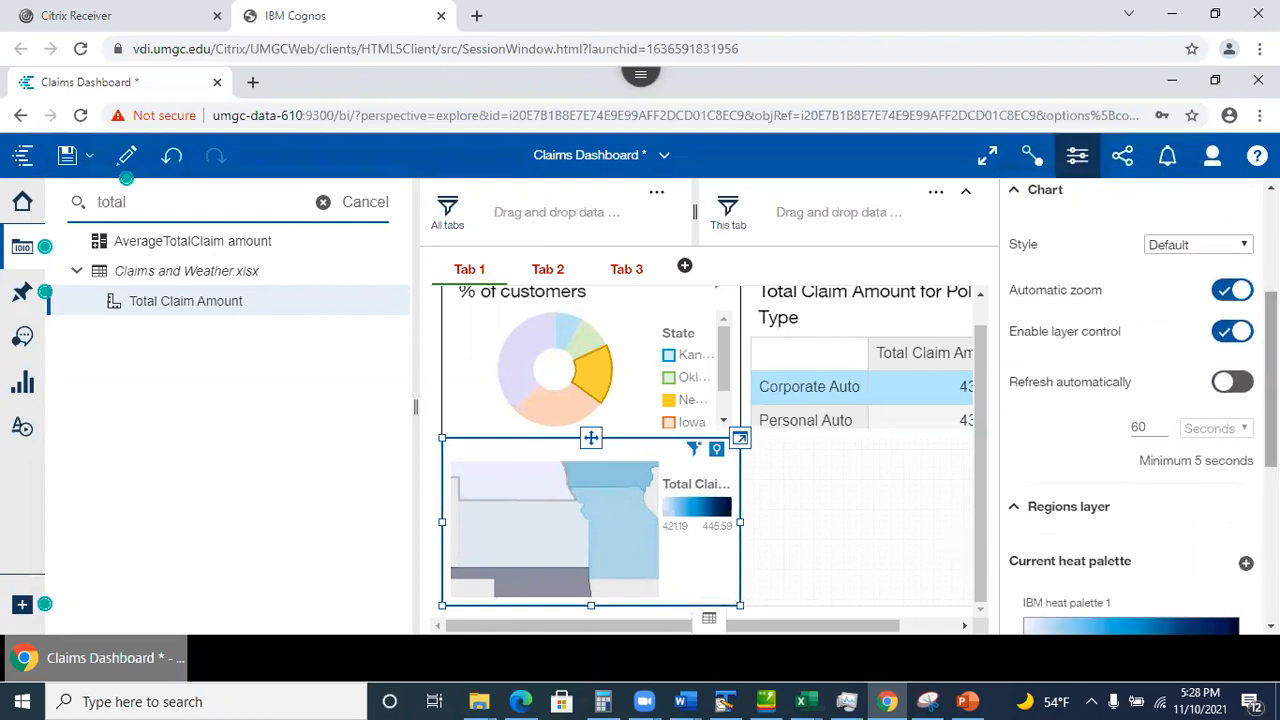
{"action": "scroll", "coordinate": [1140, 400], "scroll_direction": "down", "scroll_amount": 6}
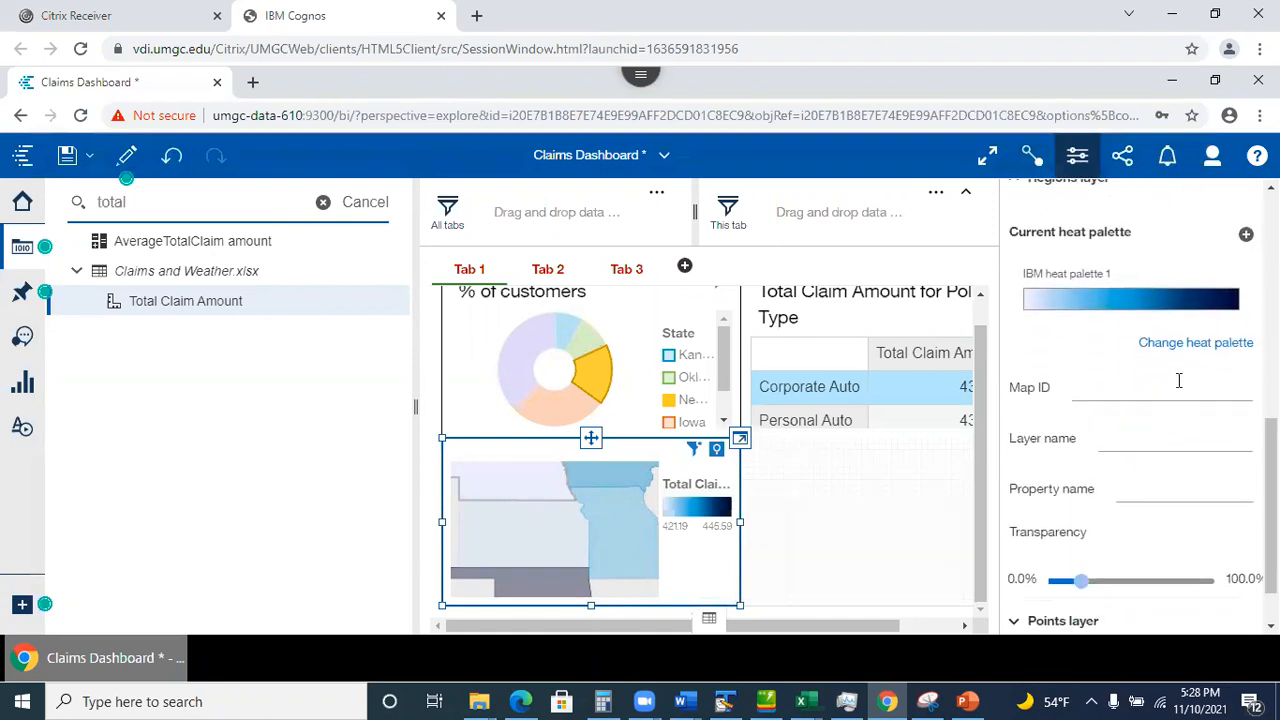
Shade the state map with the green IBM heat palette 8 and deselect it to view the colours.
{"action": "left_click", "coordinate": [1200, 345]}
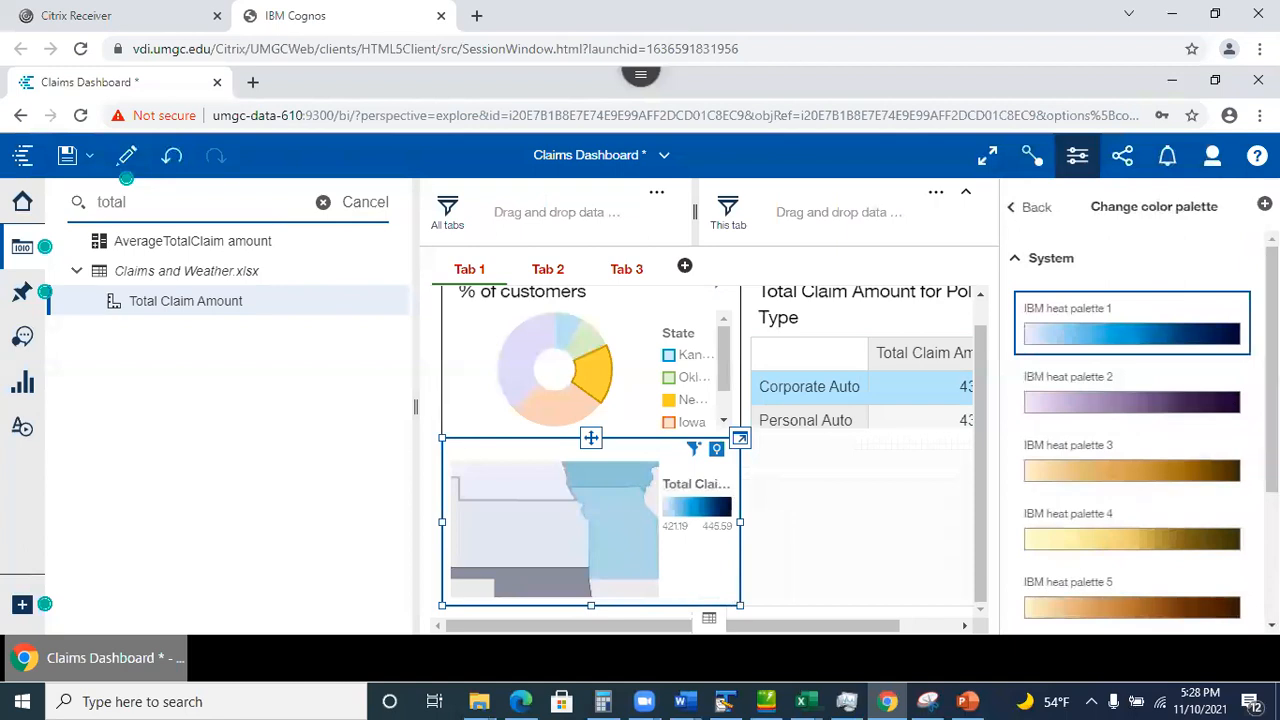
{"action": "scroll", "coordinate": [1147, 578], "scroll_direction": "down", "scroll_amount": 3}
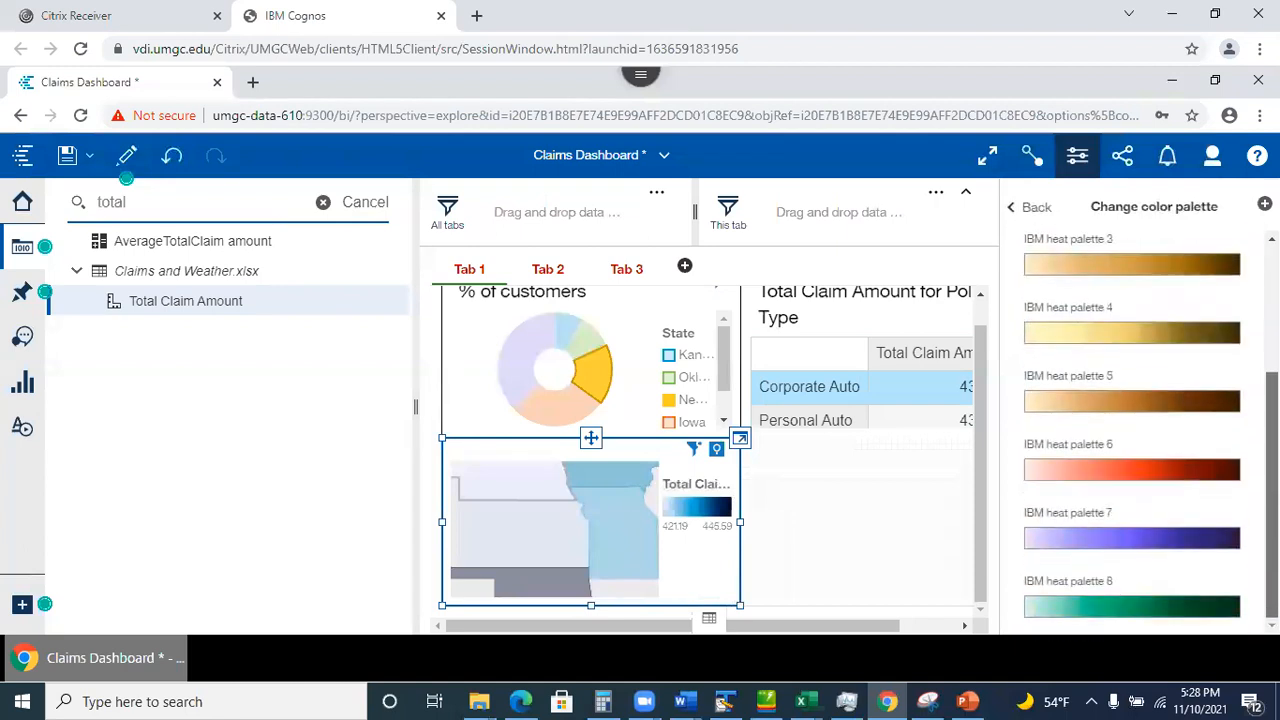
{"action": "left_click", "coordinate": [1143, 610]}
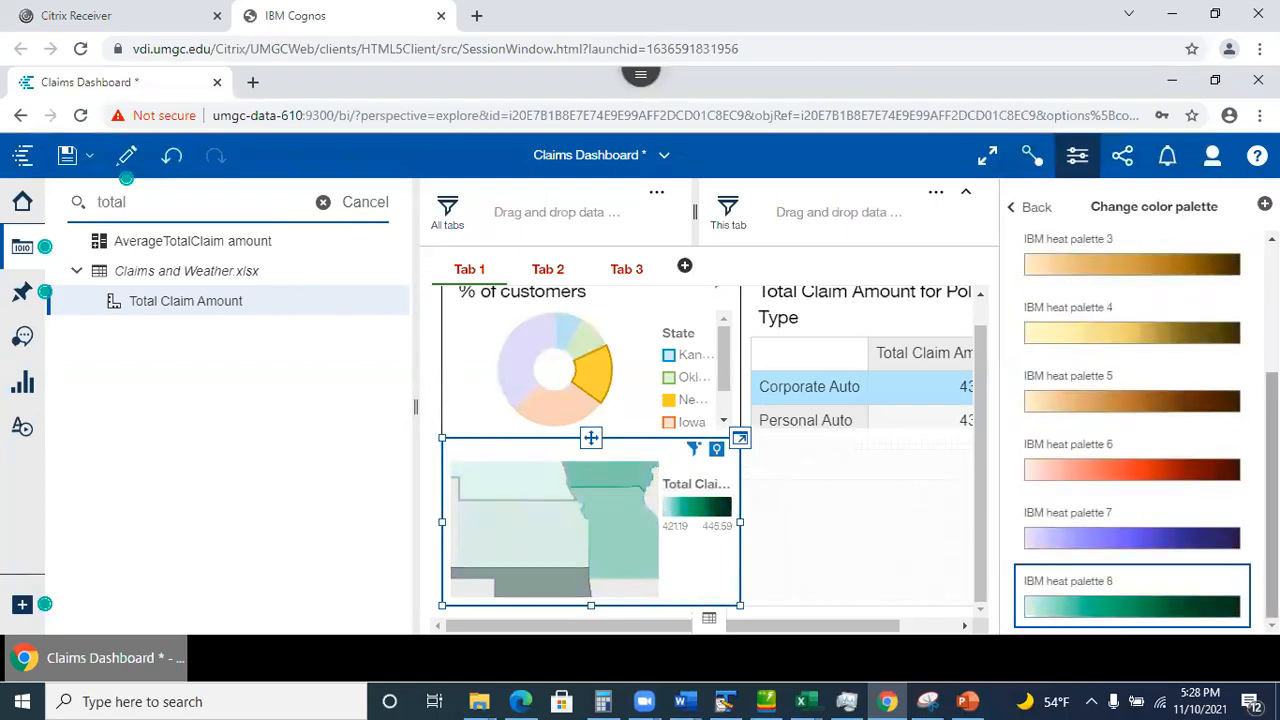
{"action": "mouse_move", "coordinate": [1271, 550]}
{"action": "left_mouse_down"}
{"action": "mouse_move", "coordinate": [1271, 467]}
{"action": "mouse_move", "coordinate": [1271, 555]}
{"action": "left_mouse_up"}
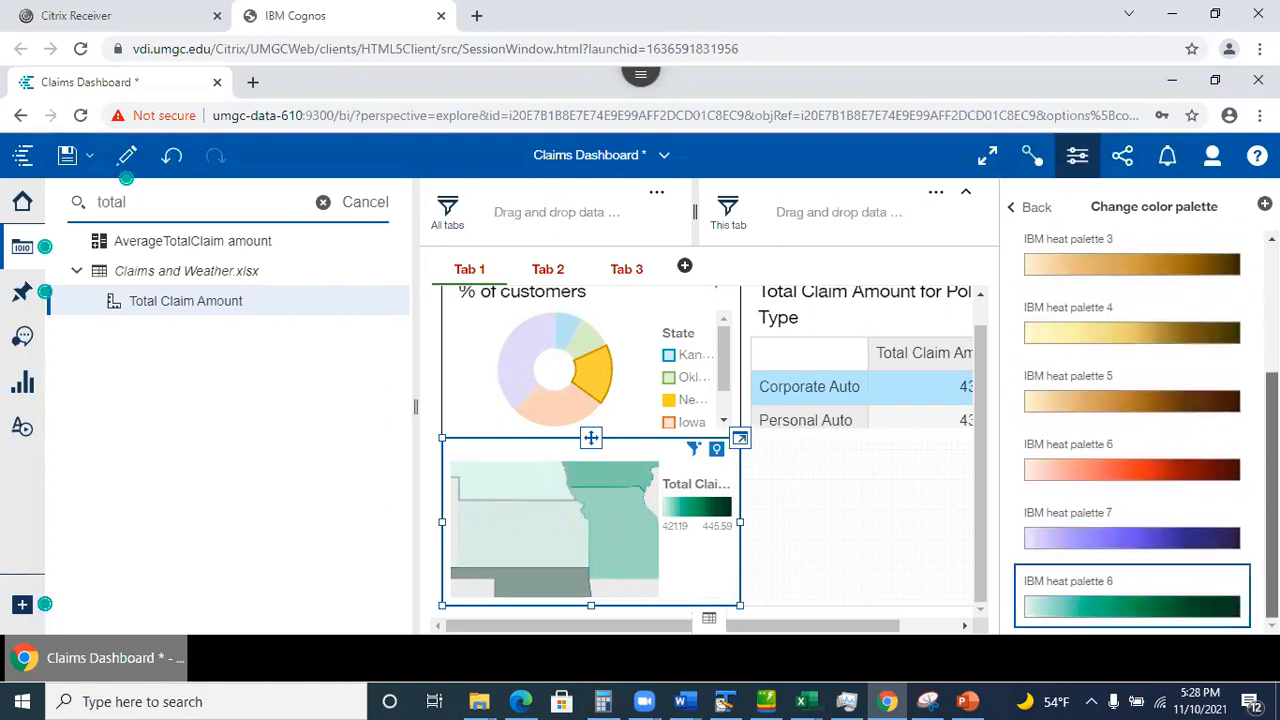
{"action": "left_click", "coordinate": [826, 524]}
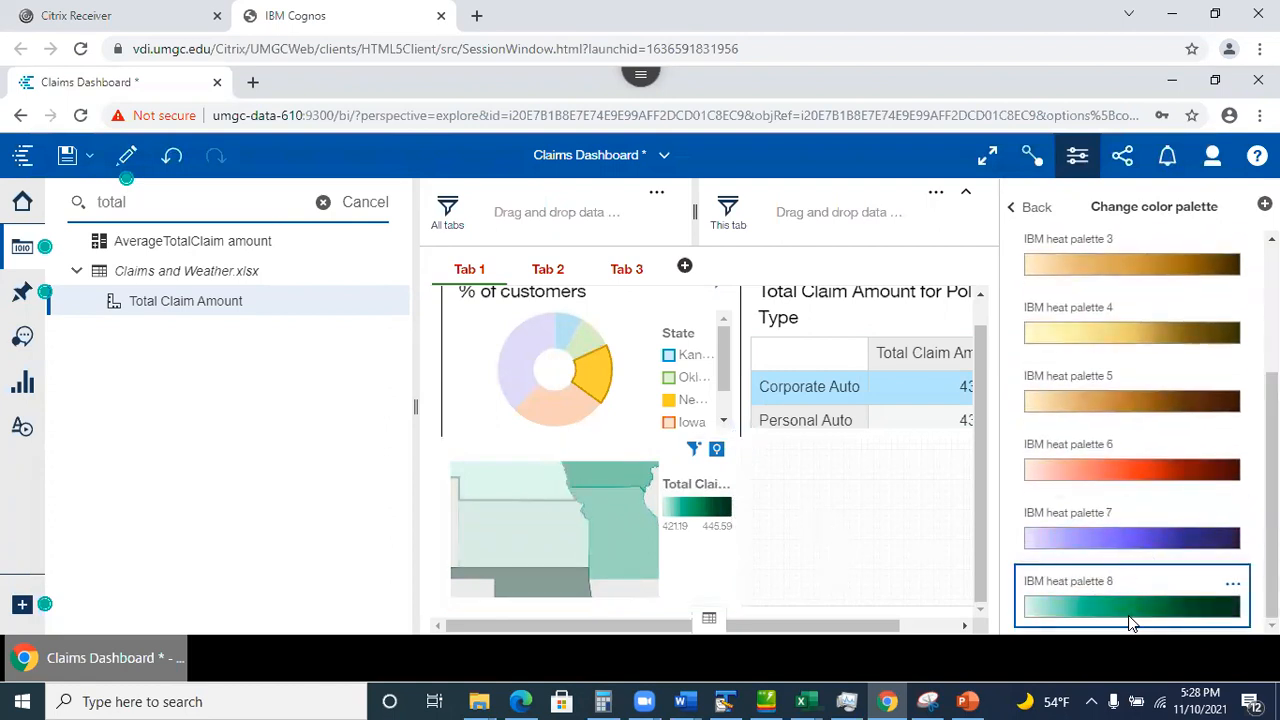
Open heat palette 8's extra options popup, then dismiss it.
{"action": "left_click", "coordinate": [1234, 588]}
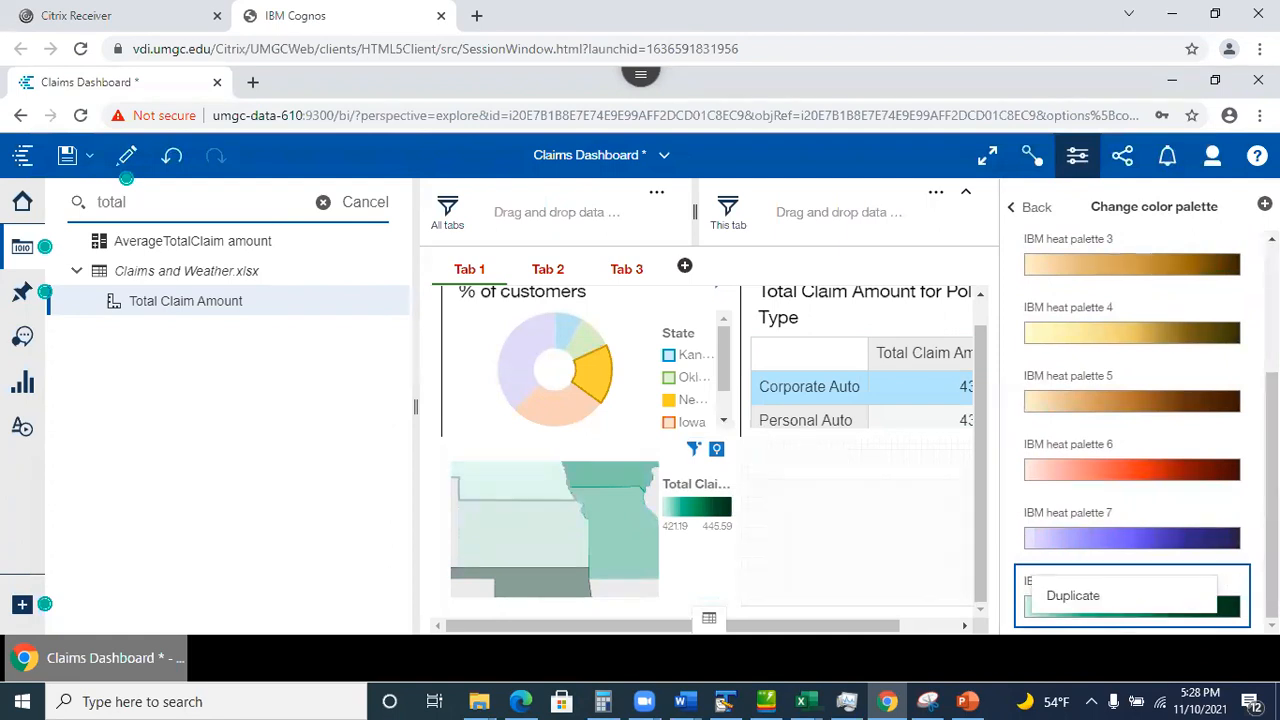
{"action": "key", "text": "Escape"}
{"action": "scroll", "coordinate": [1132, 430], "scroll_direction": "up", "scroll_amount": 3}
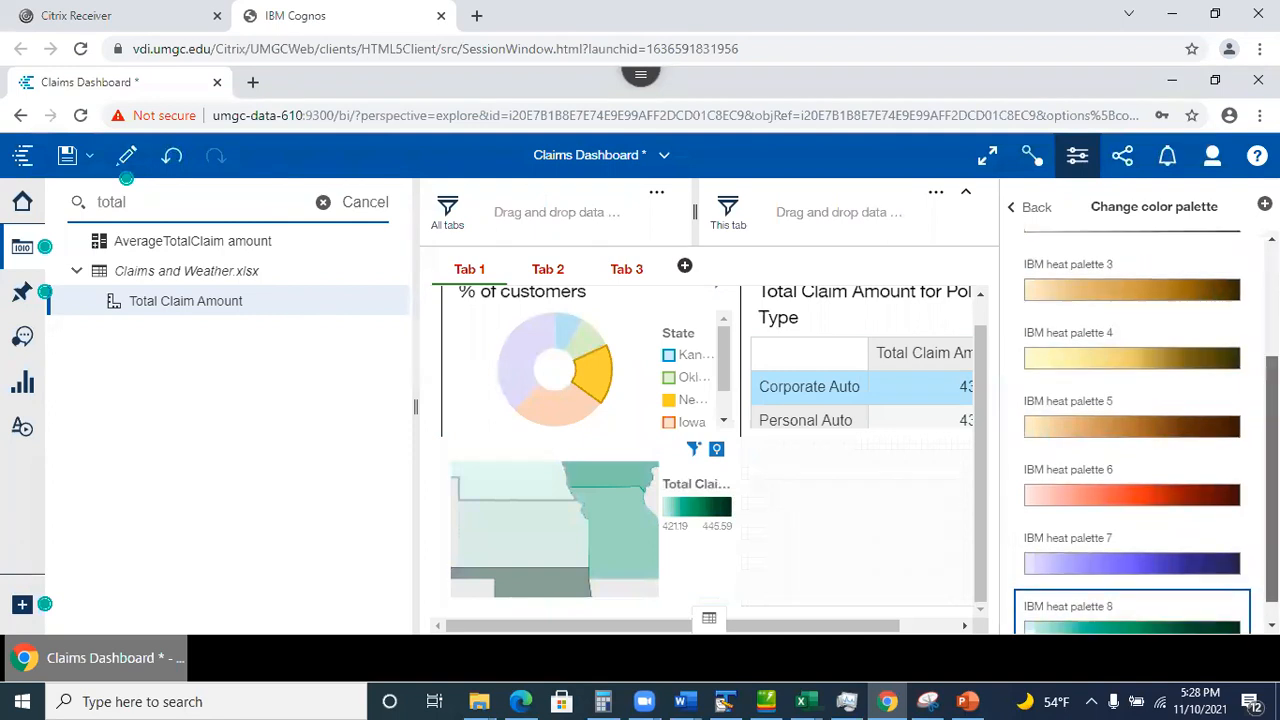
{"action": "scroll", "coordinate": [1132, 430], "scroll_direction": "down", "scroll_amount": 3}
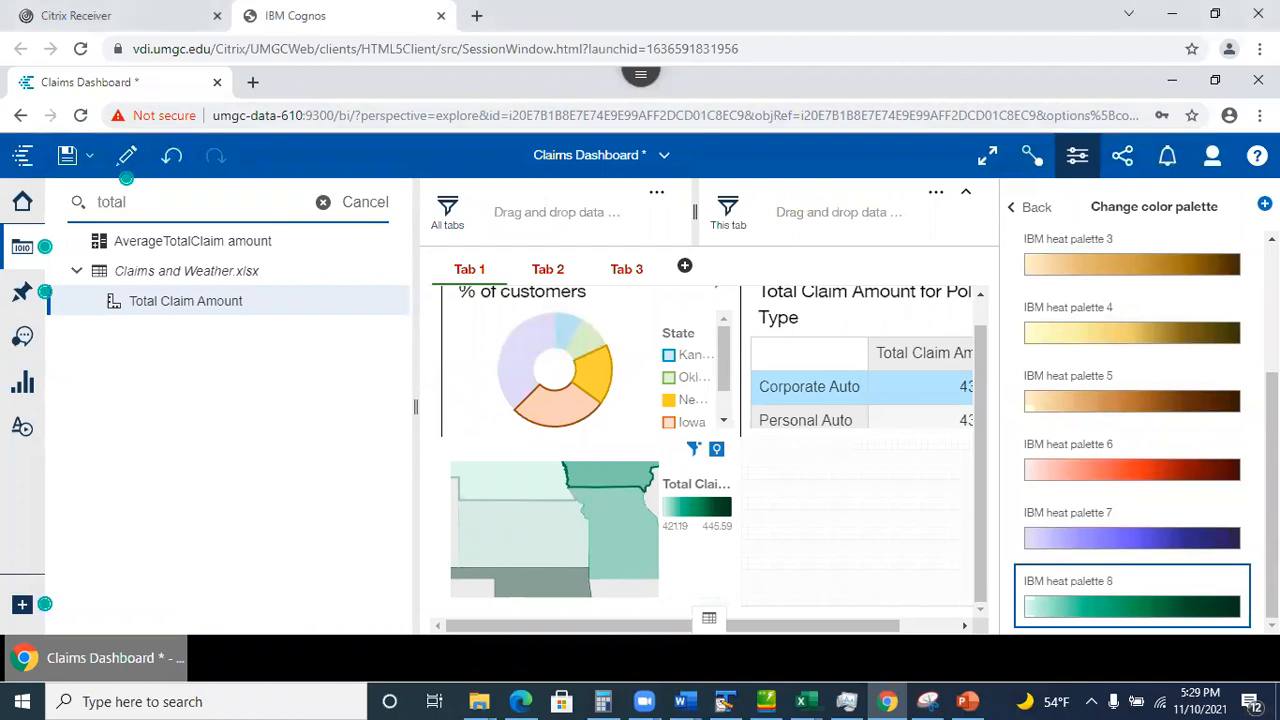
Close the new continuous palette form without saving, then select the % of customers donut chart.
{"action": "left_click", "coordinate": [1265, 204]}
{"action": "left_click", "coordinate": [945, 194]}
{"action": "left_click", "coordinate": [1265, 204]}
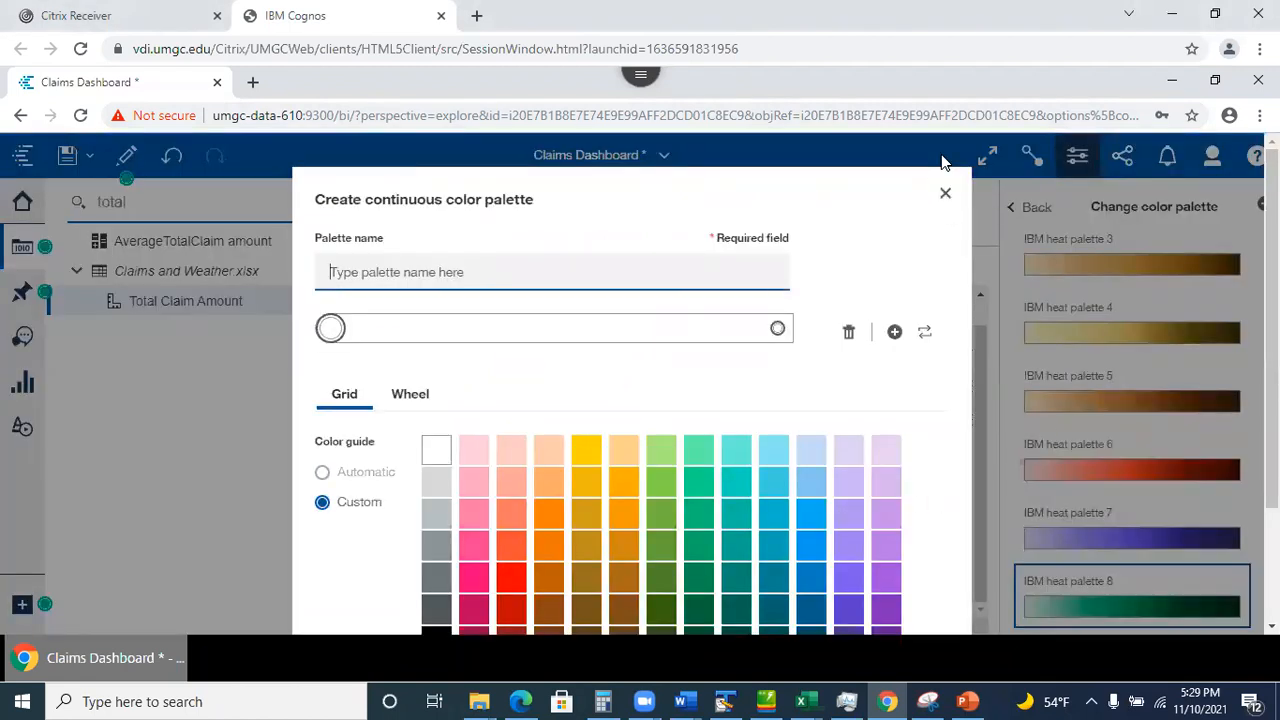
{"action": "left_click", "coordinate": [947, 193]}
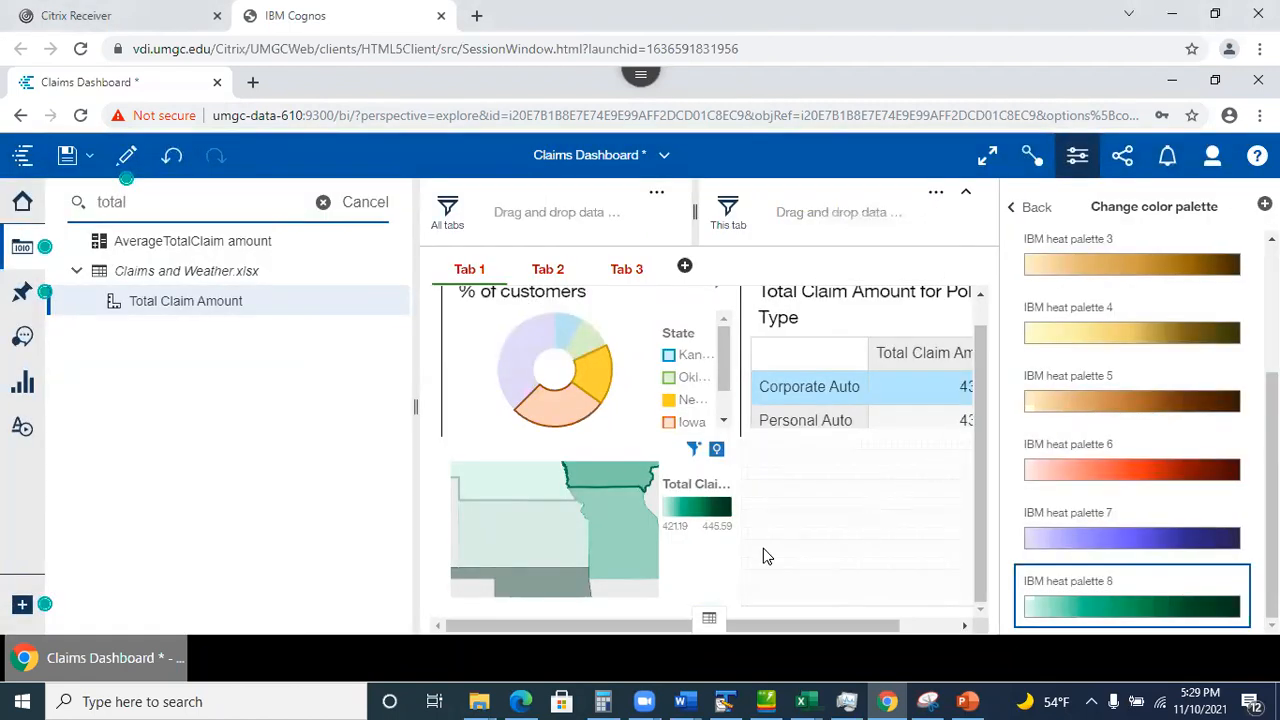
{"action": "left_click", "coordinate": [462, 383]}
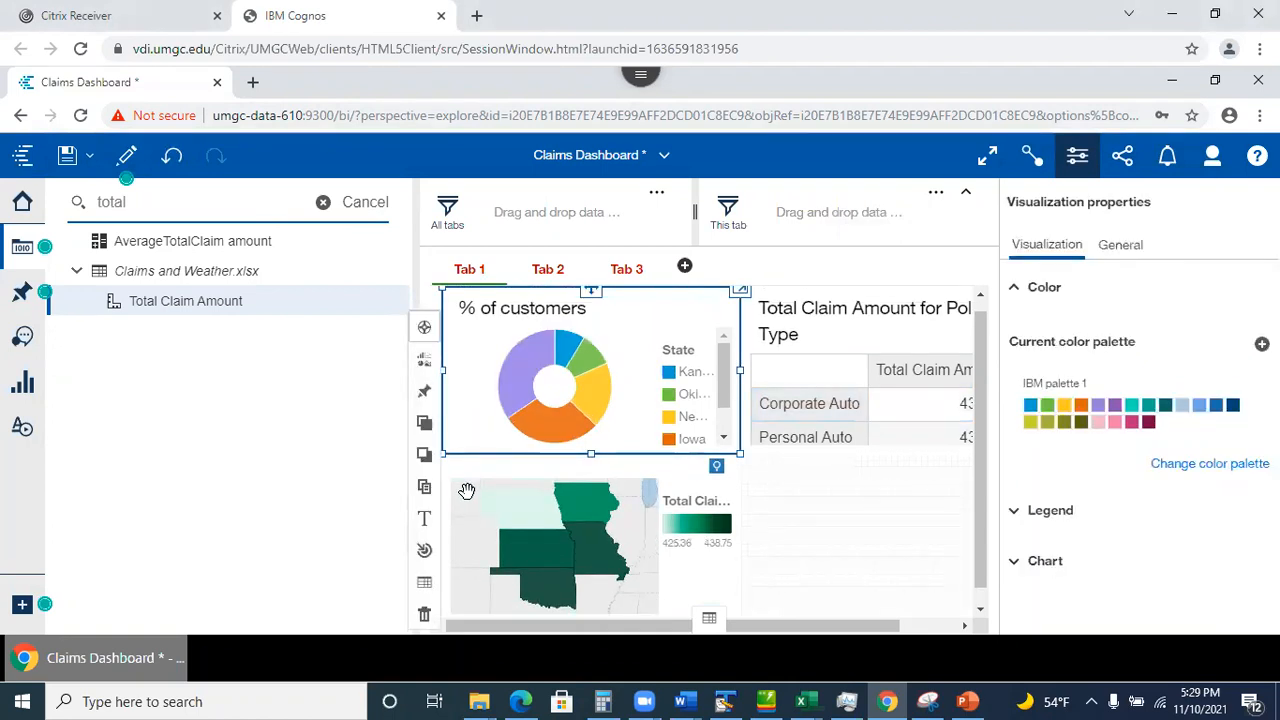
Check the map's Chart settings, close the properties panel to widen the dashboard, and reselect the map.
{"action": "left_click", "coordinate": [466, 490]}
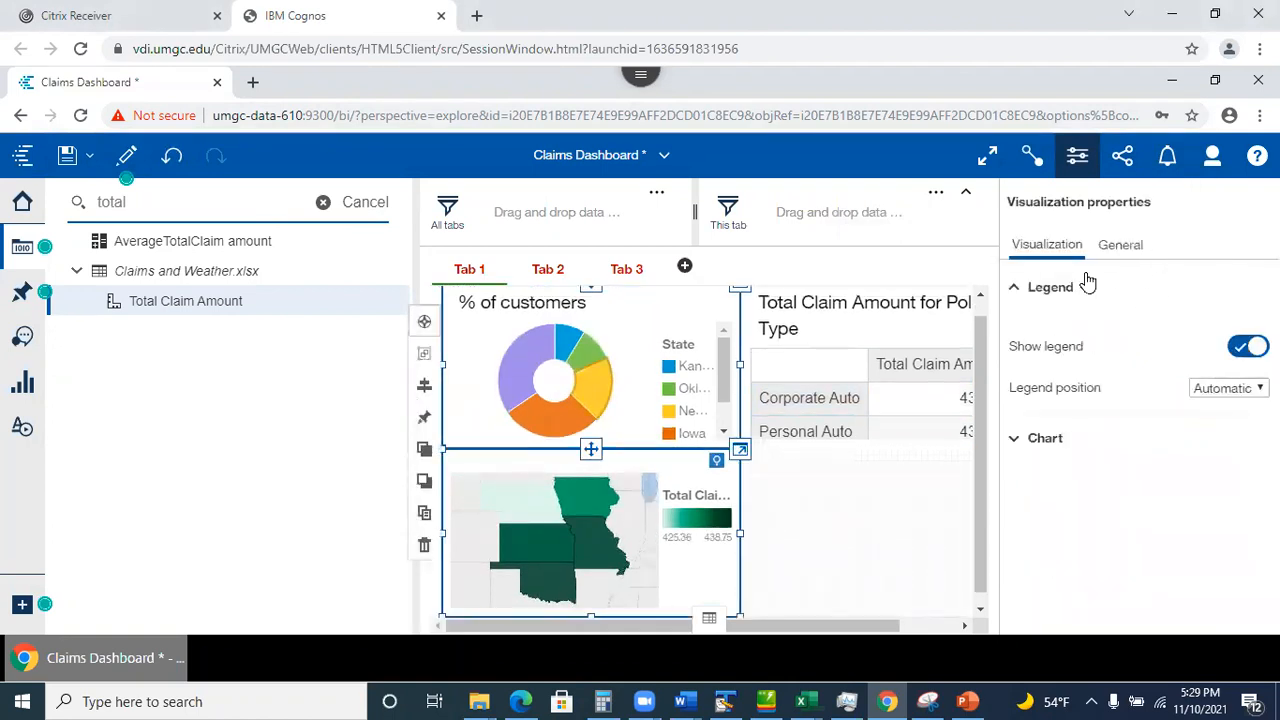
{"action": "left_click", "coordinate": [1020, 441]}
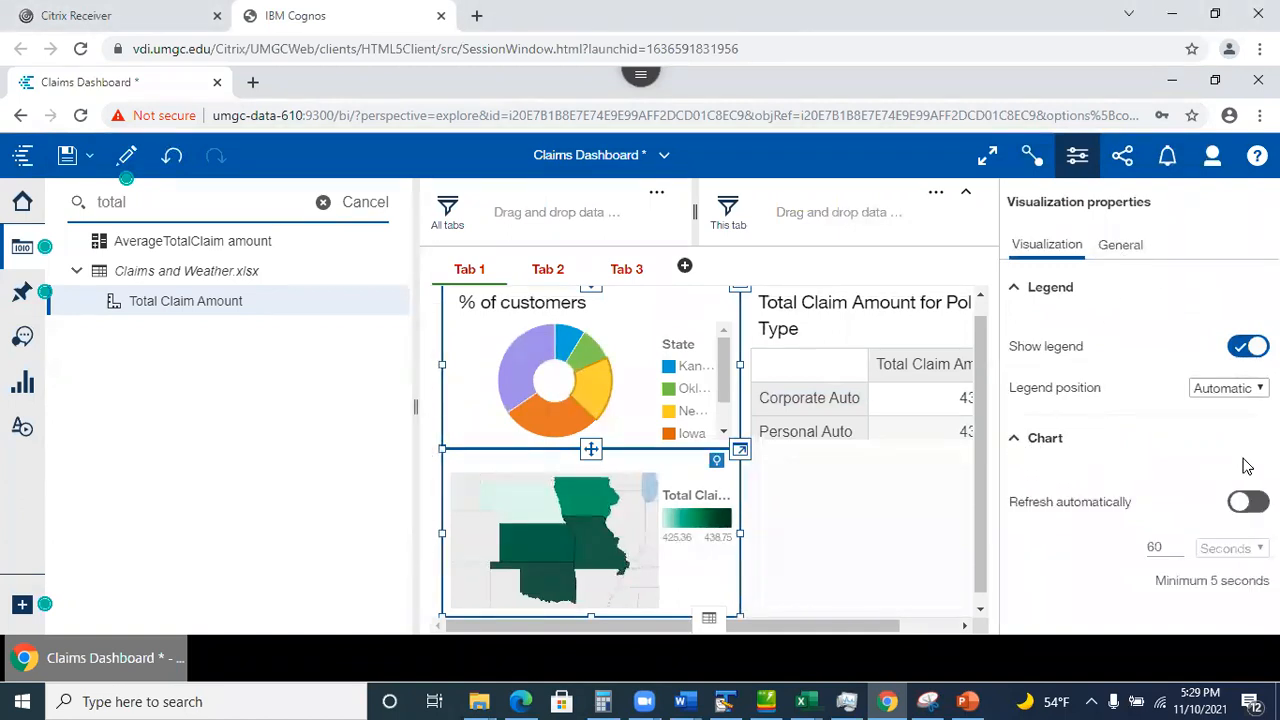
{"action": "left_click", "coordinate": [1015, 440]}
{"action": "left_click", "coordinate": [886, 520]}
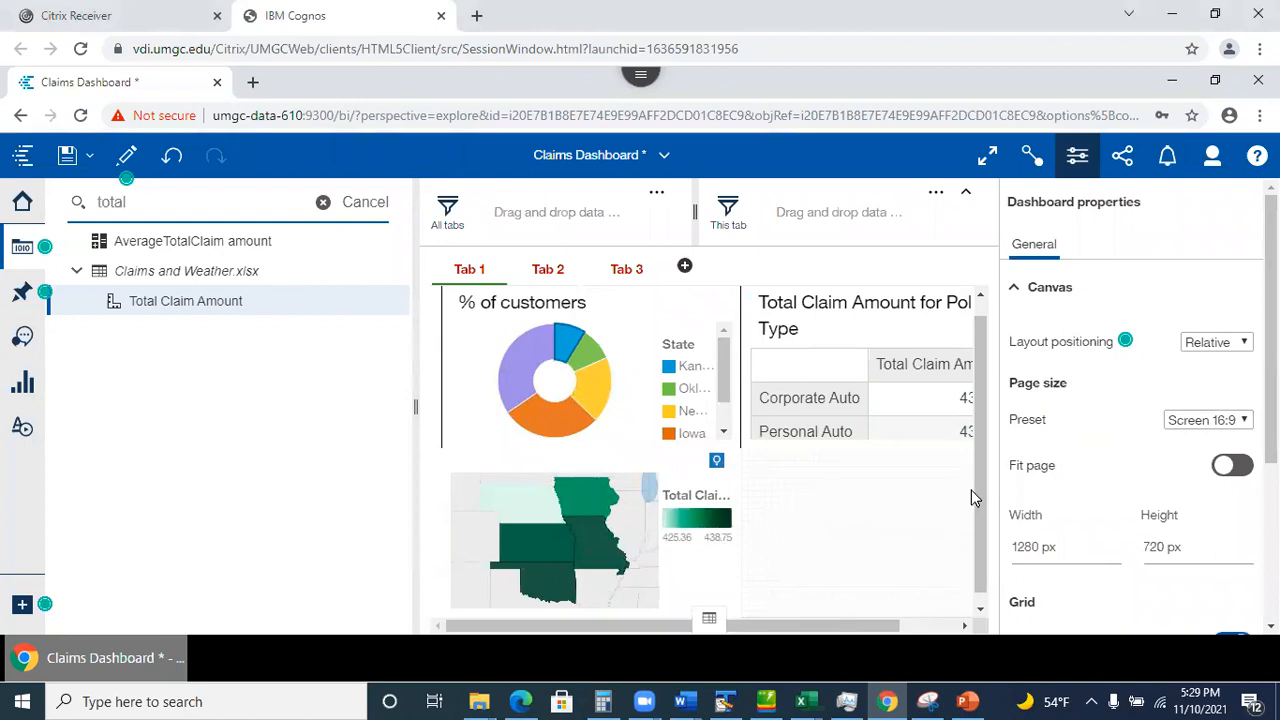
{"action": "left_click", "coordinate": [1077, 157]}
{"action": "scroll", "coordinate": [611, 523], "scroll_direction": "down", "scroll_amount": 1}
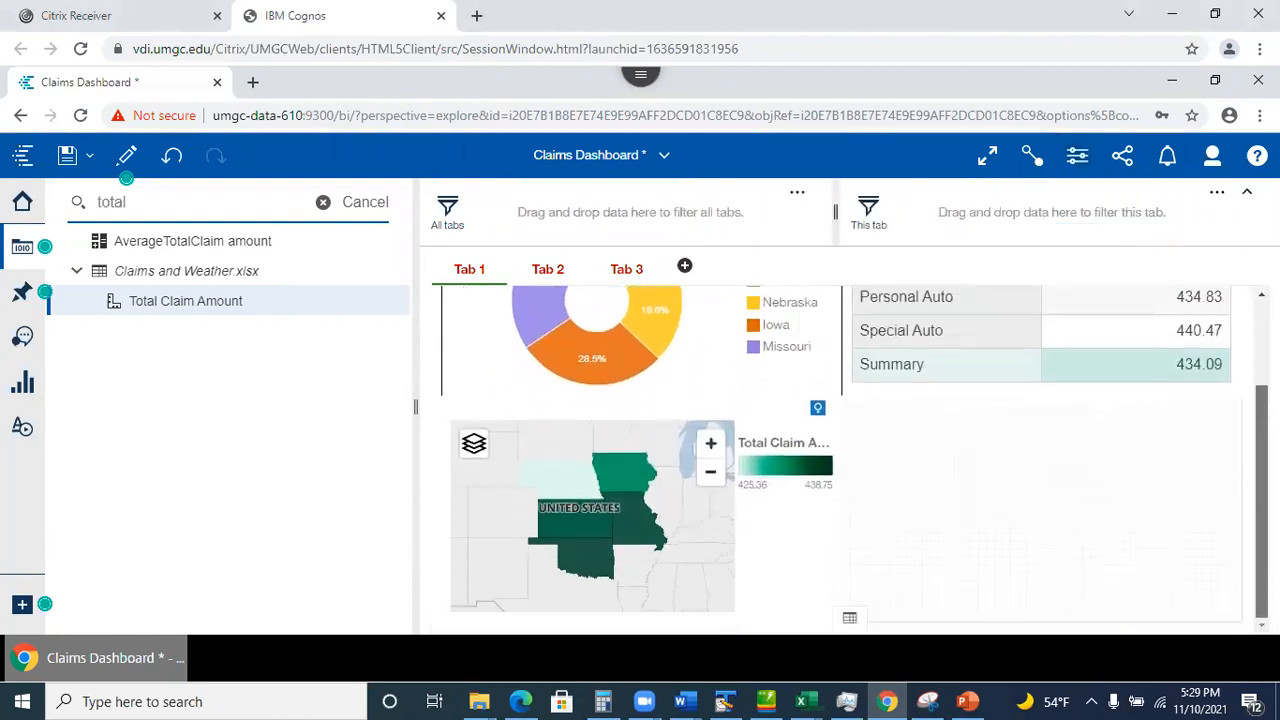
{"action": "left_click", "coordinate": [477, 526]}
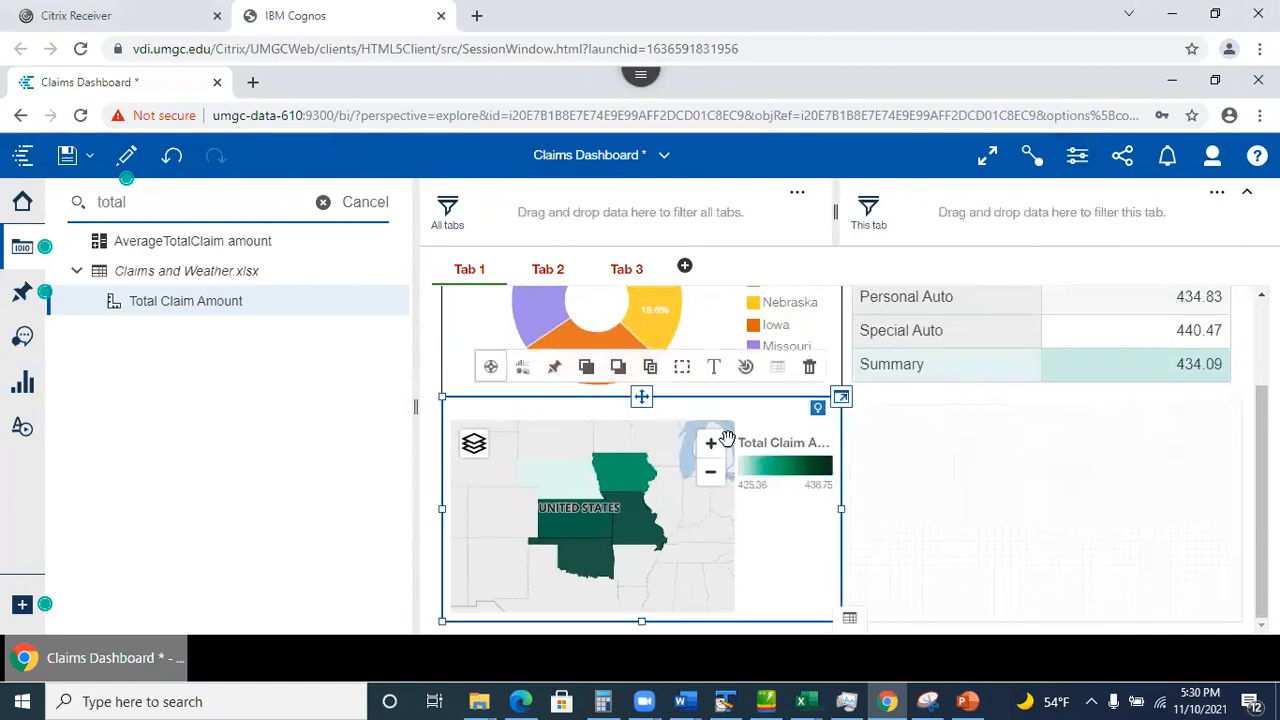
Duplicate the green state map onto Tab 3 and switch to that tab.
{"action": "left_click", "coordinate": [650, 368]}
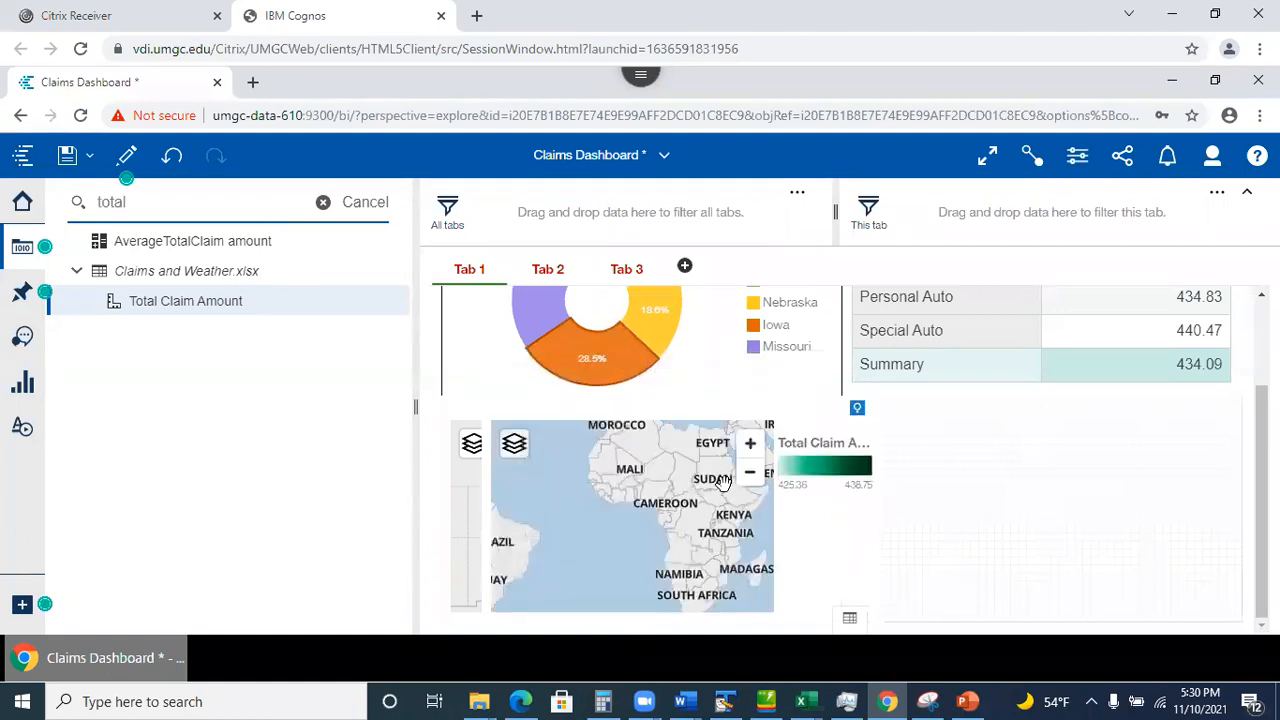
{"action": "left_click_drag", "start_coordinate": [613, 424], "coordinate": [626, 276]}
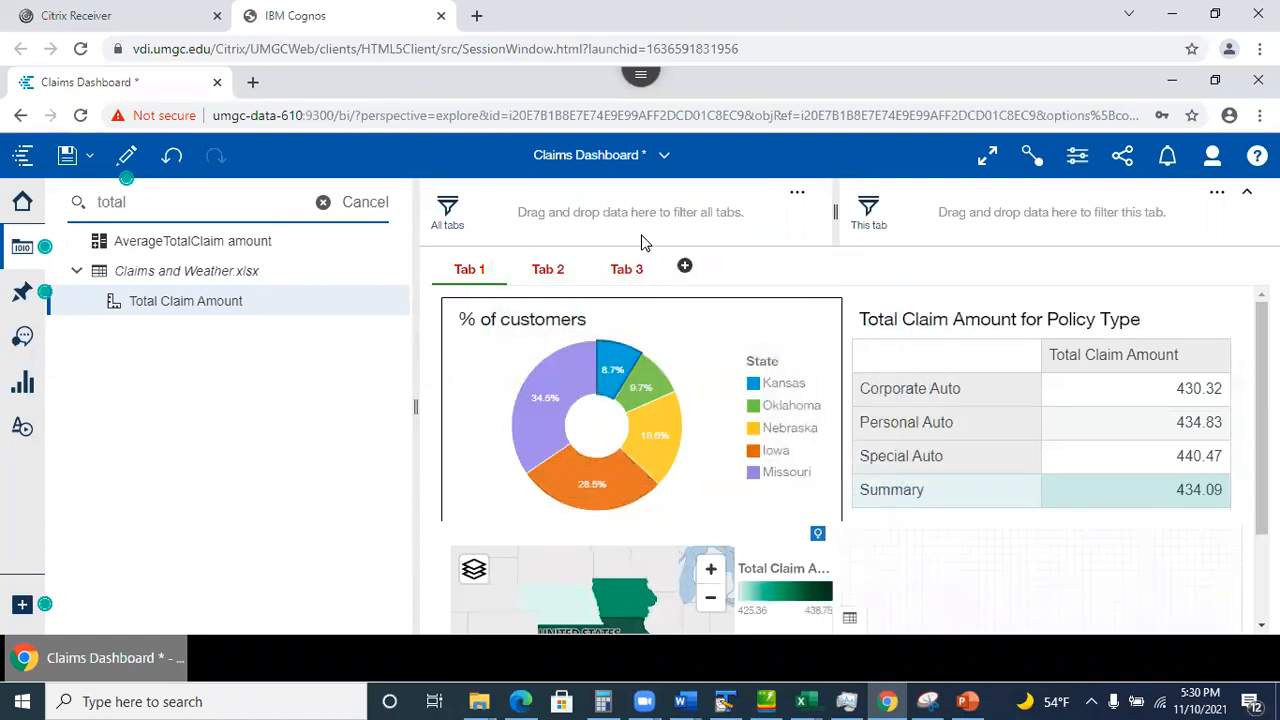
{"action": "left_click", "coordinate": [616, 274]}
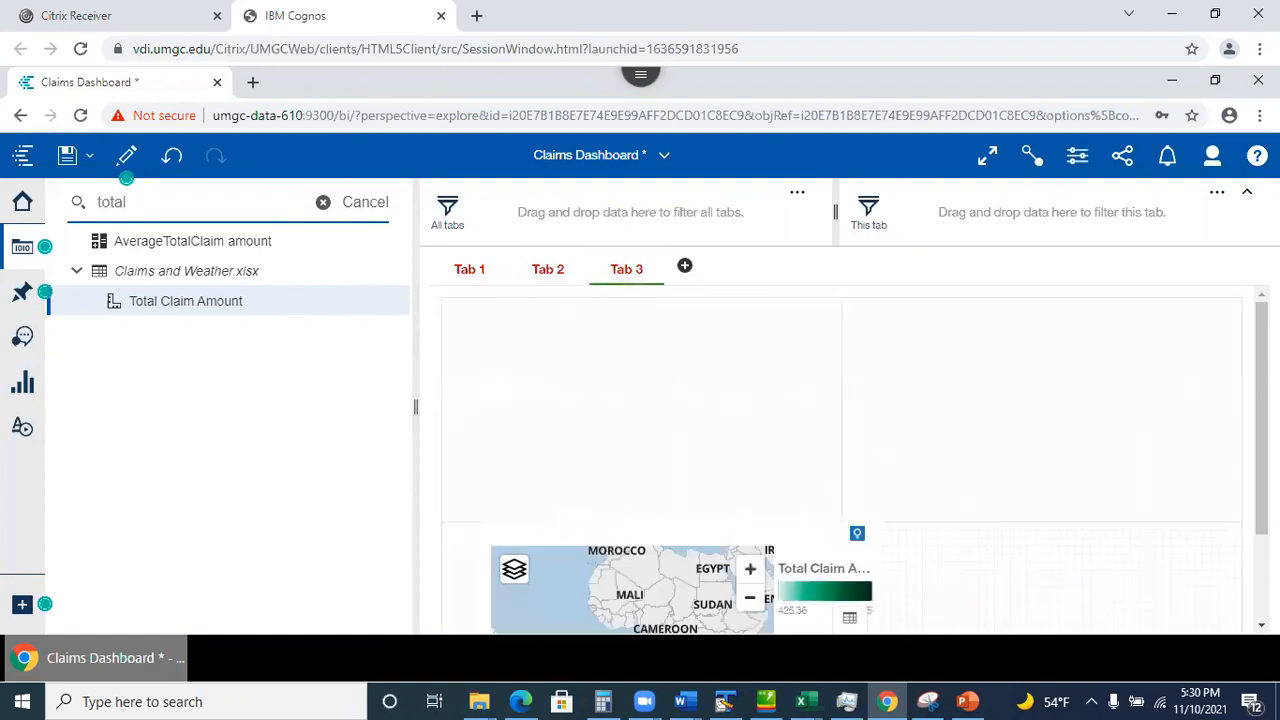
Move the copied map to the top-left corner of Tab 3.
{"action": "left_click", "coordinate": [622, 569]}
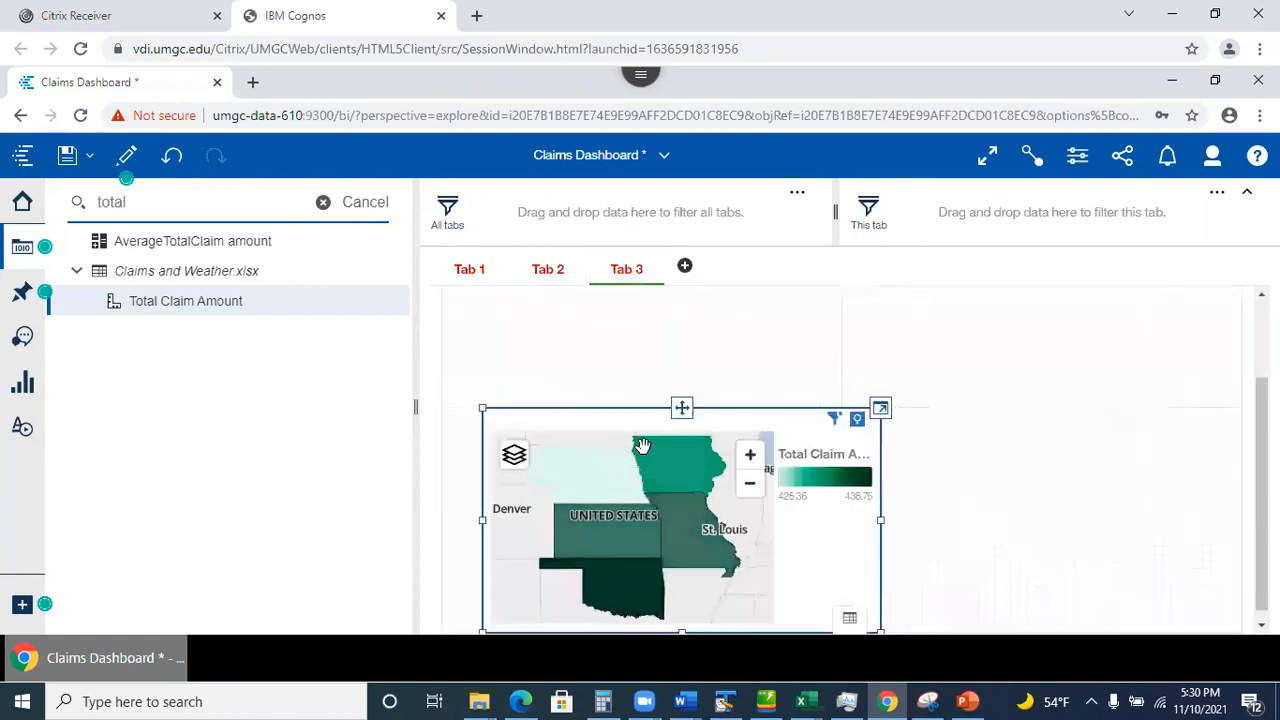
{"action": "left_click_drag", "start_coordinate": [681, 407], "coordinate": [642, 313]}
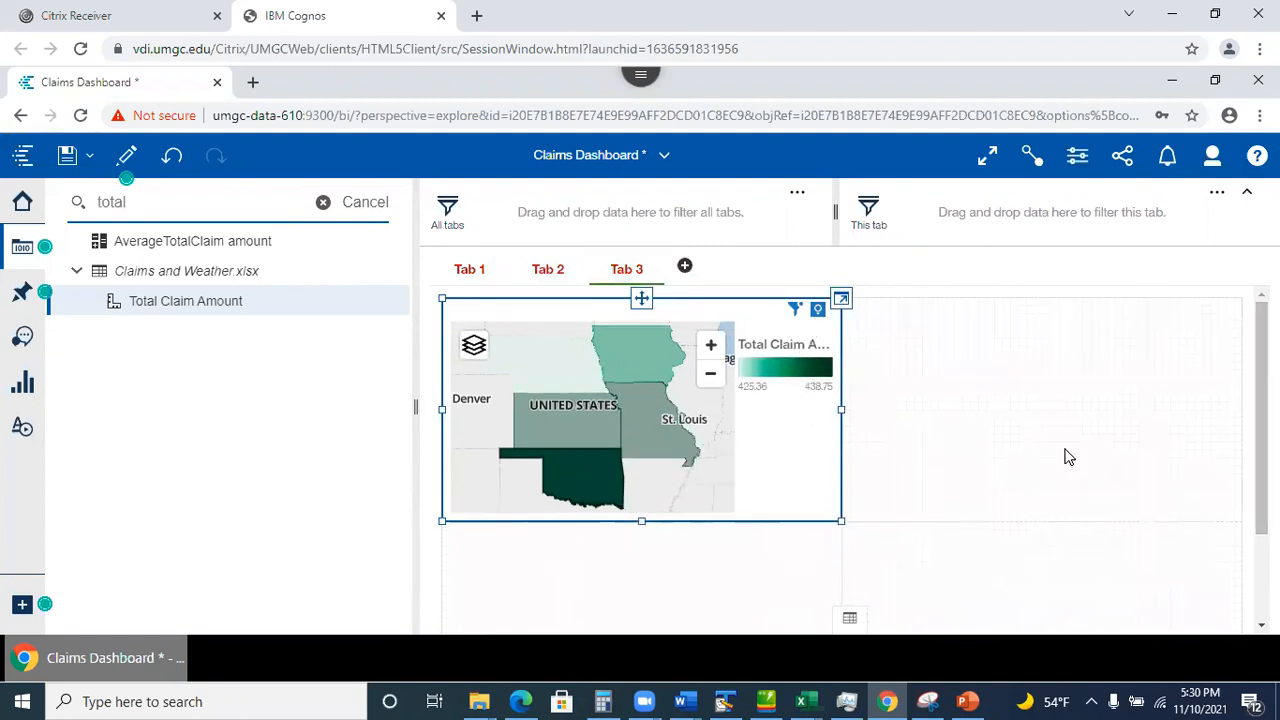
{"action": "left_click", "coordinate": [785, 440]}
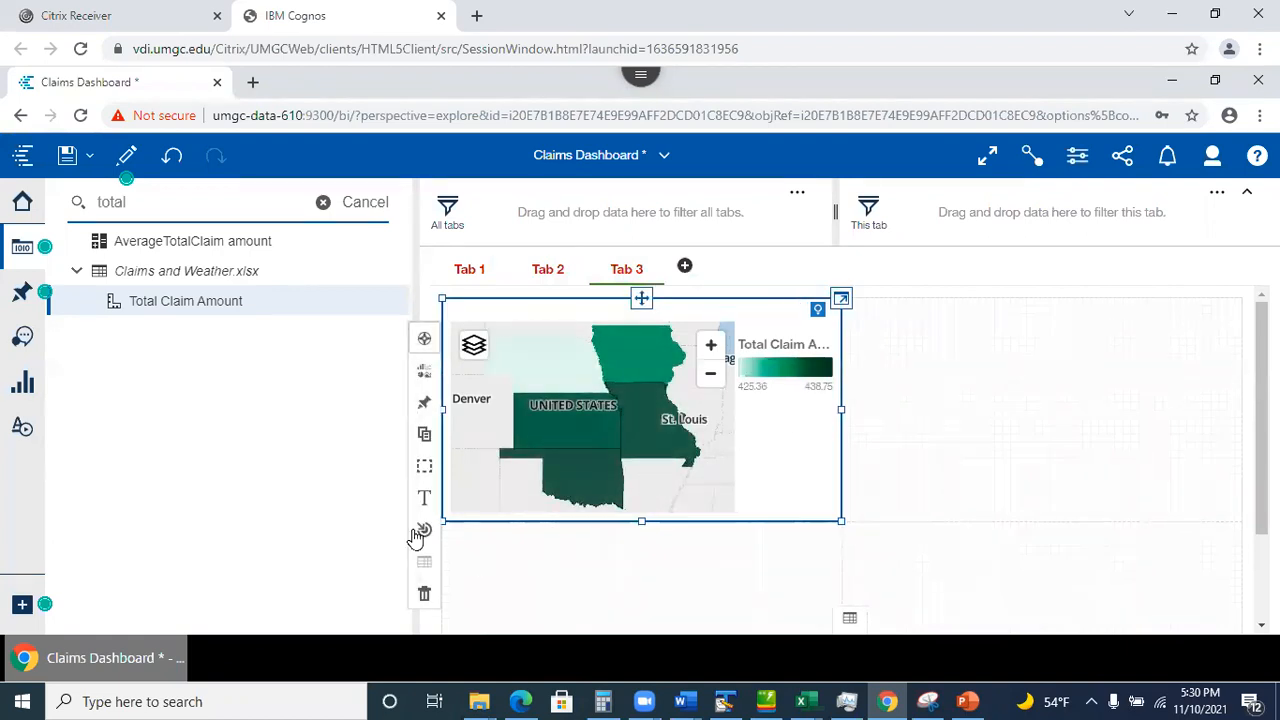
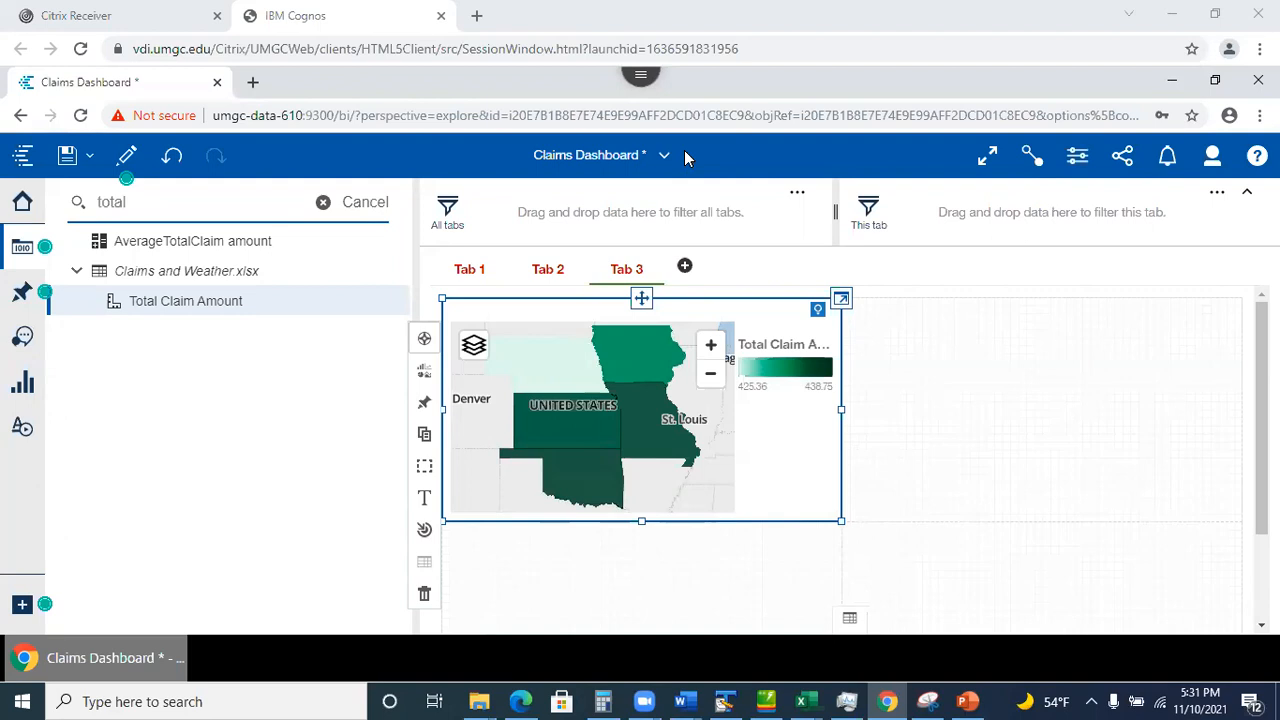
Deselect the copied map on Tab 3 and return to the dashboard's Tab 1.
{"action": "left_click", "coordinate": [709, 606]}
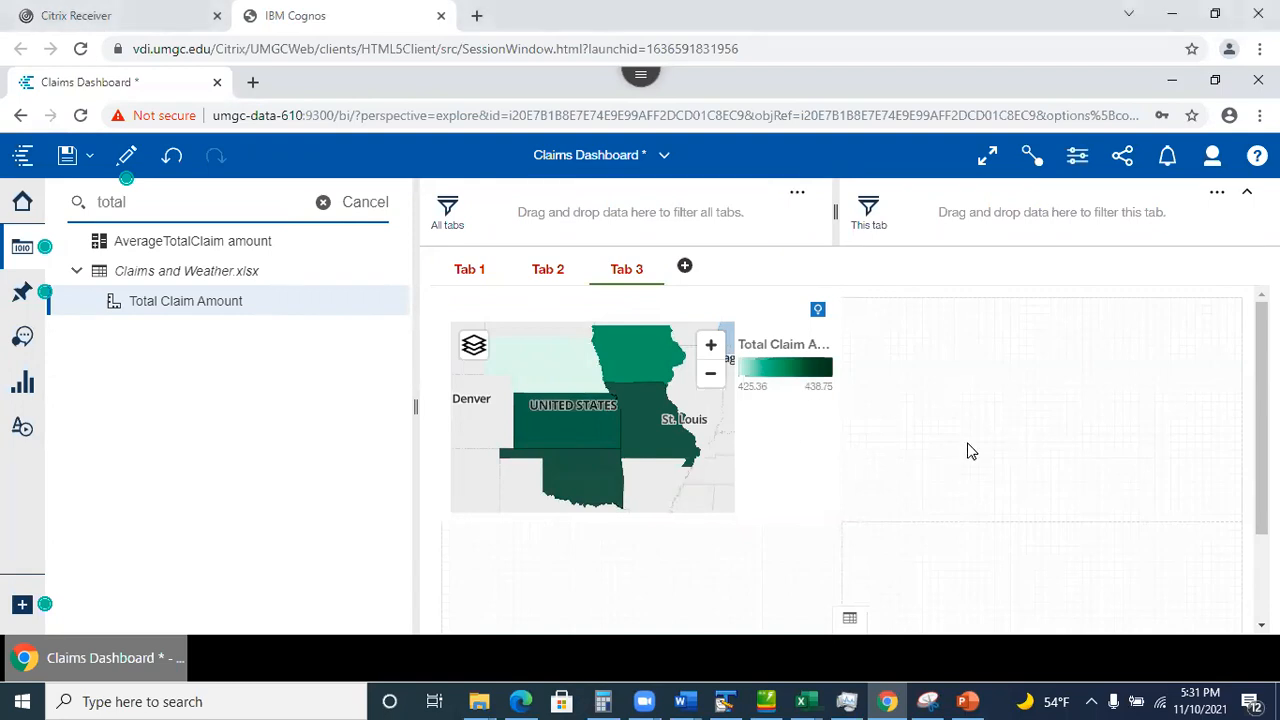
{"action": "left_click", "coordinate": [462, 274]}
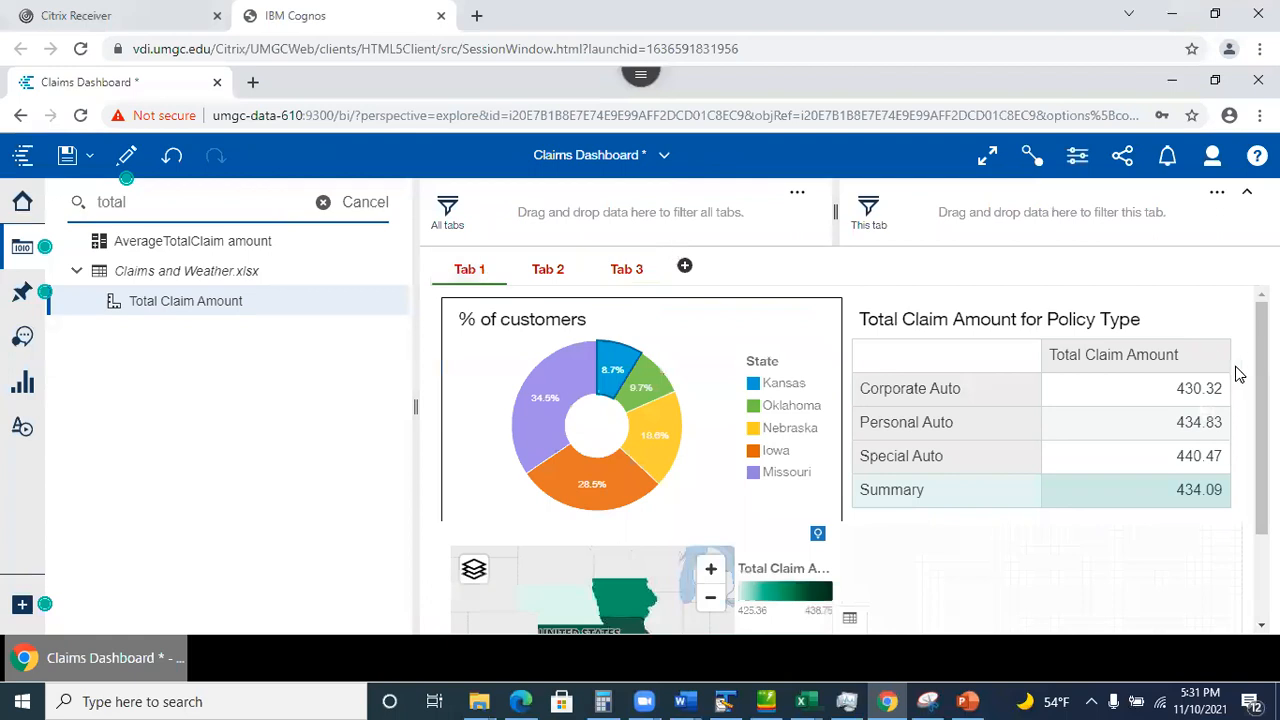
Select the Total Claim Amount map below the pie chart and open its properties panel.
{"action": "scroll", "coordinate": [1003, 540], "scroll_direction": "down", "scroll_amount": 3}
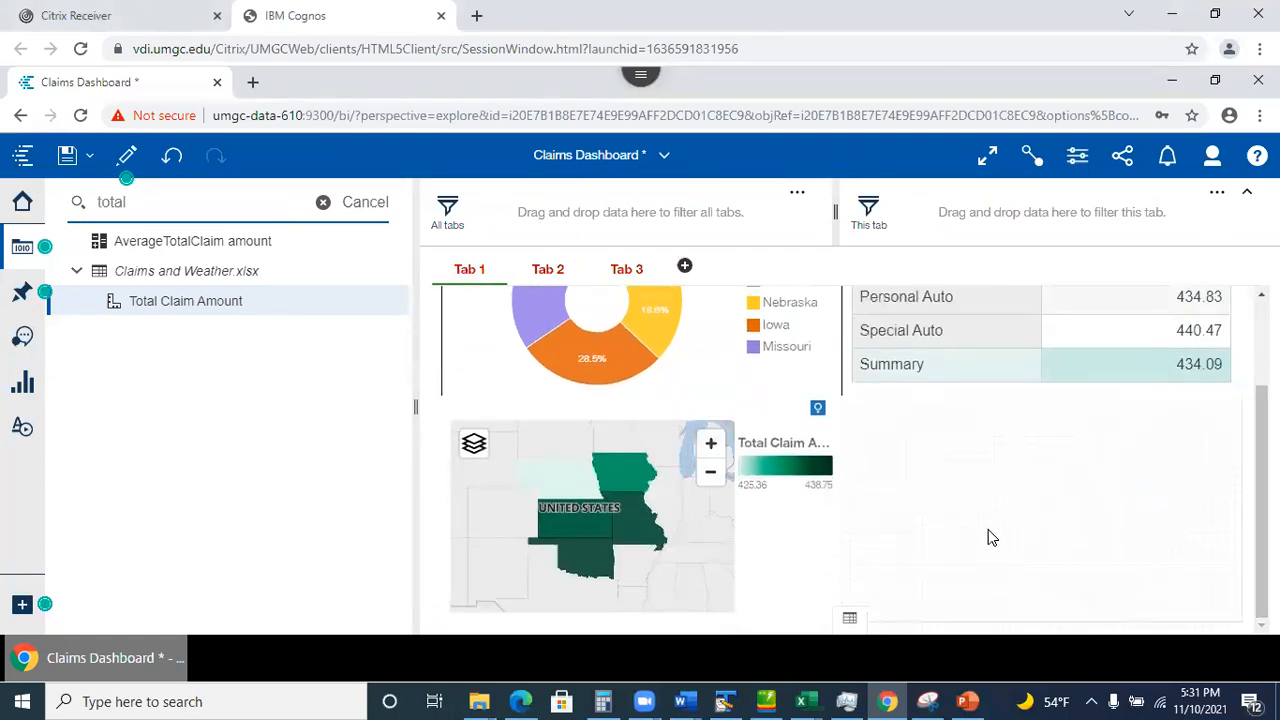
{"action": "left_click", "coordinate": [796, 536]}
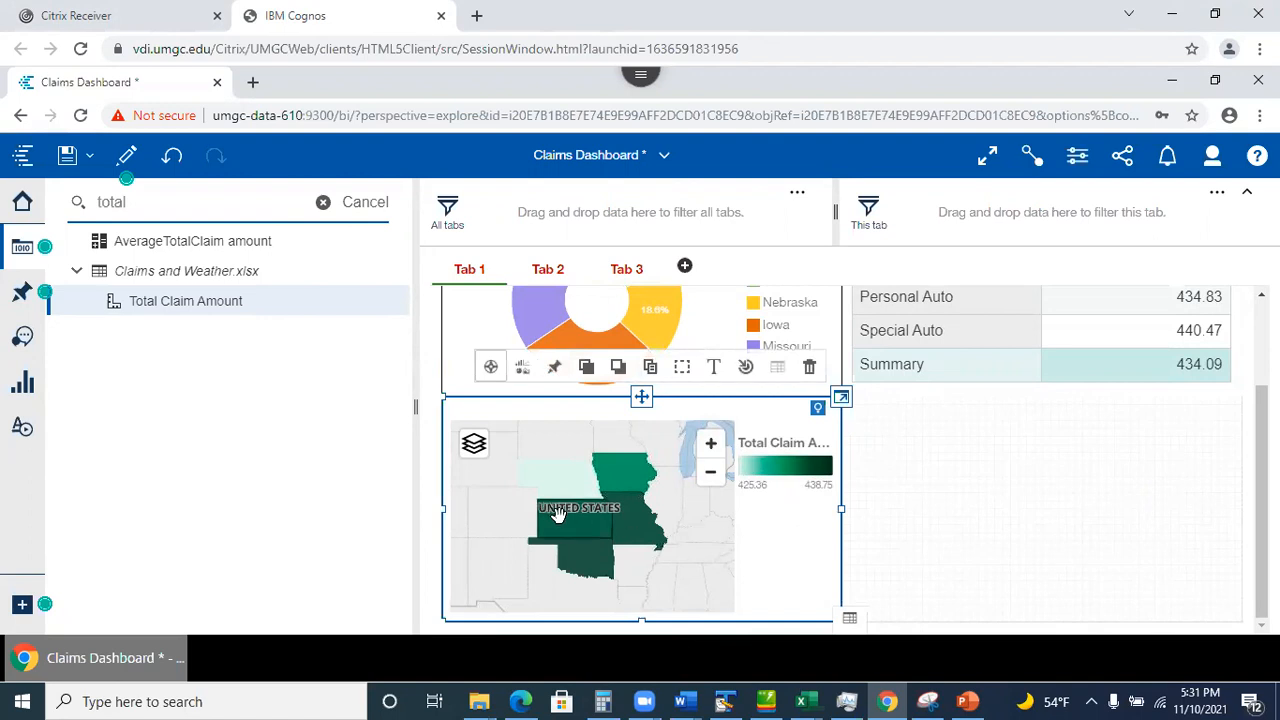
{"action": "mouse_move", "coordinate": [557, 512]}
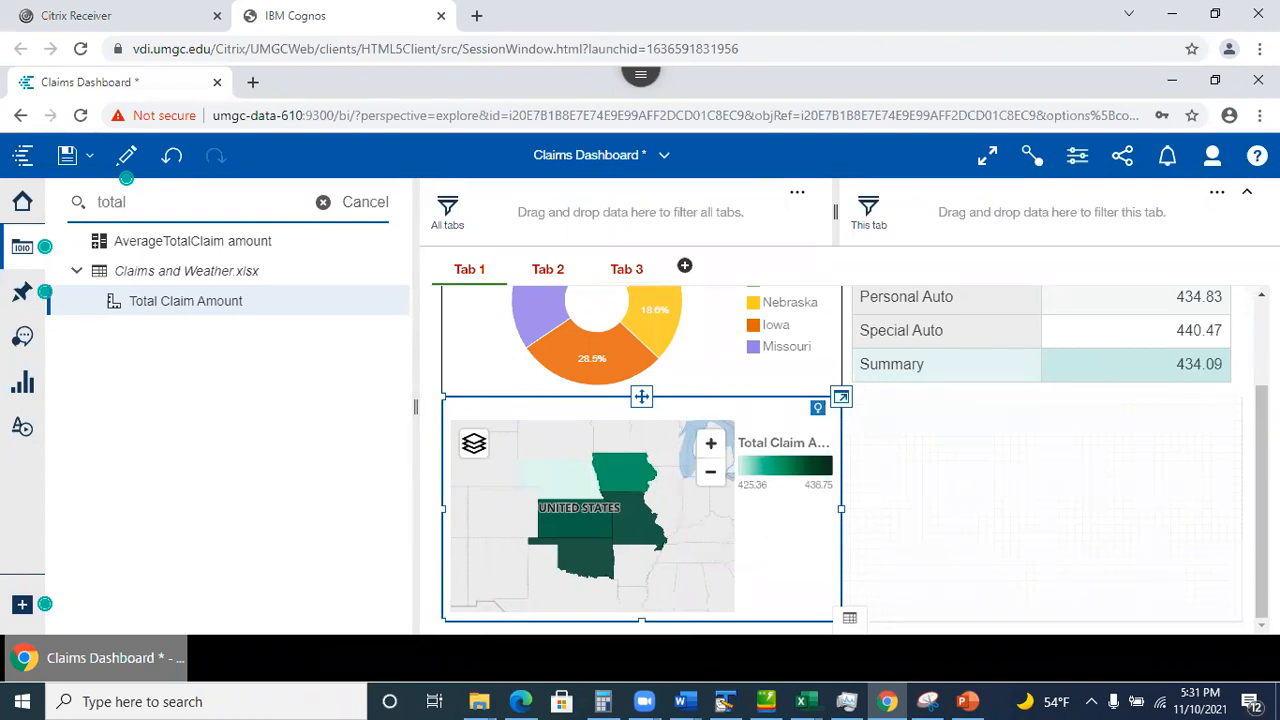
{"action": "left_click", "coordinate": [1081, 158]}
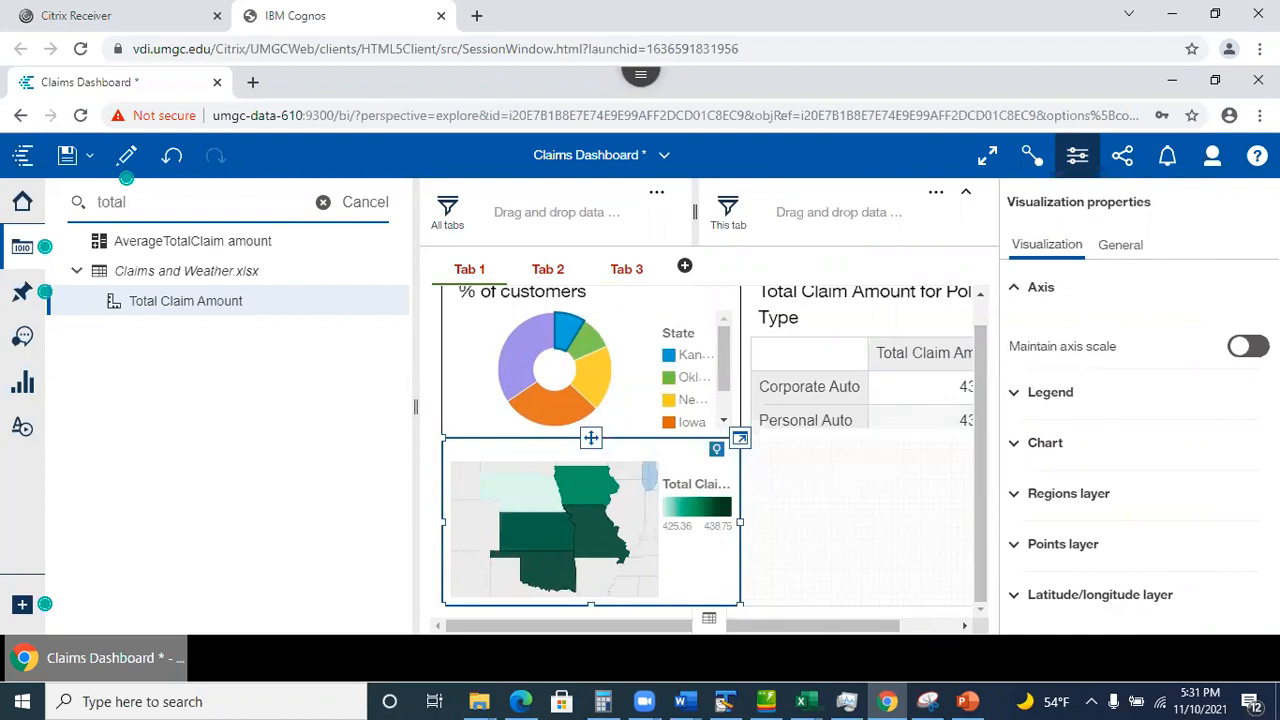
Compare the map's General and Visualization property tabs.
{"action": "left_click", "coordinate": [1130, 250]}
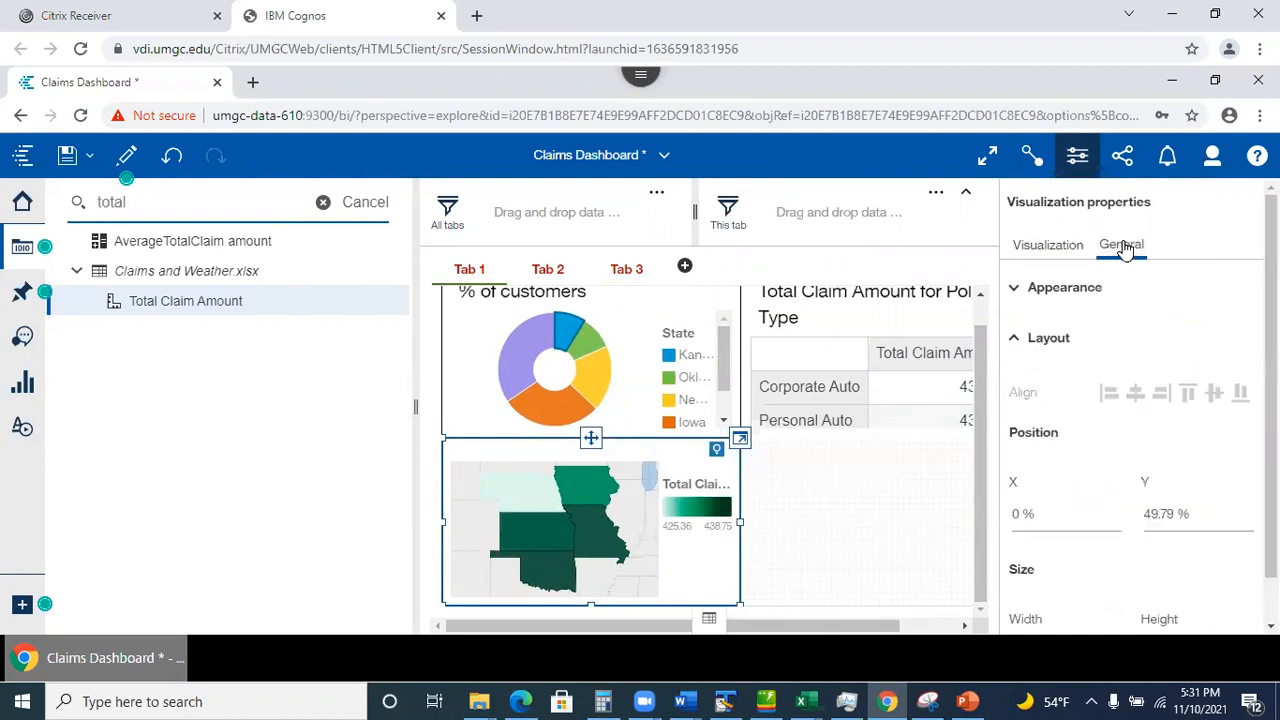
{"action": "left_click", "coordinate": [1048, 248]}
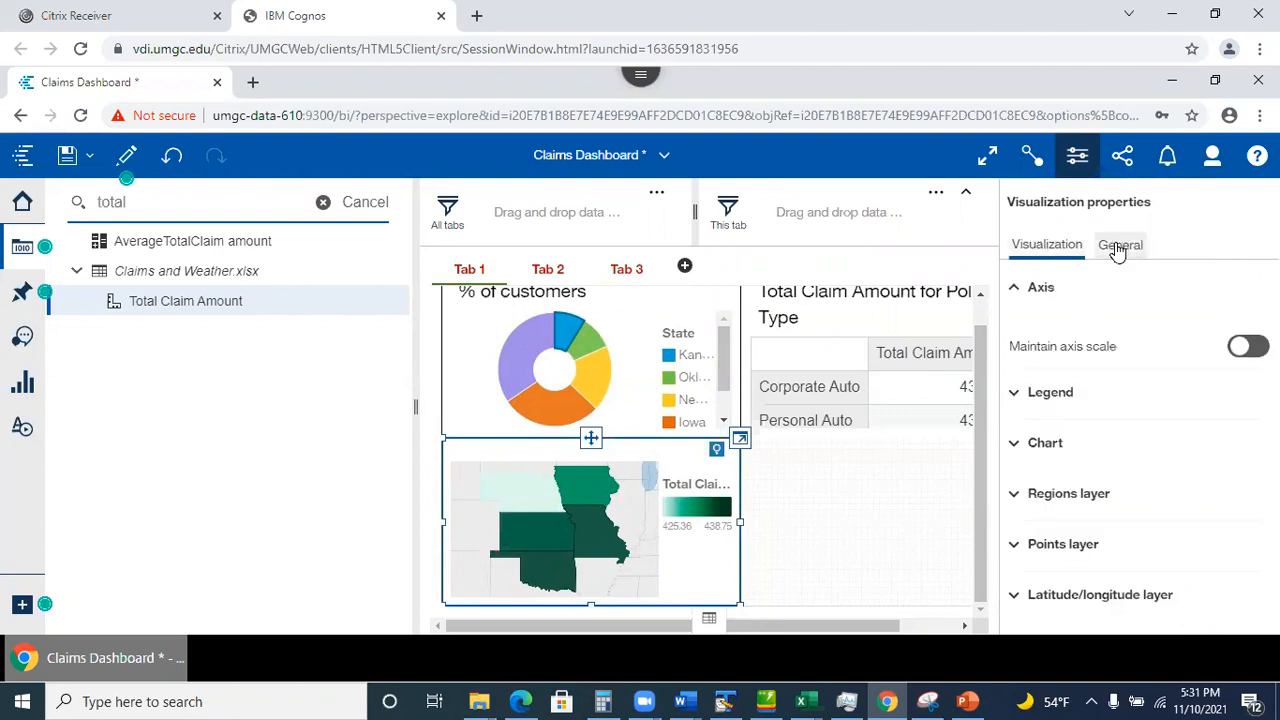
{"action": "left_click", "coordinate": [1120, 245]}
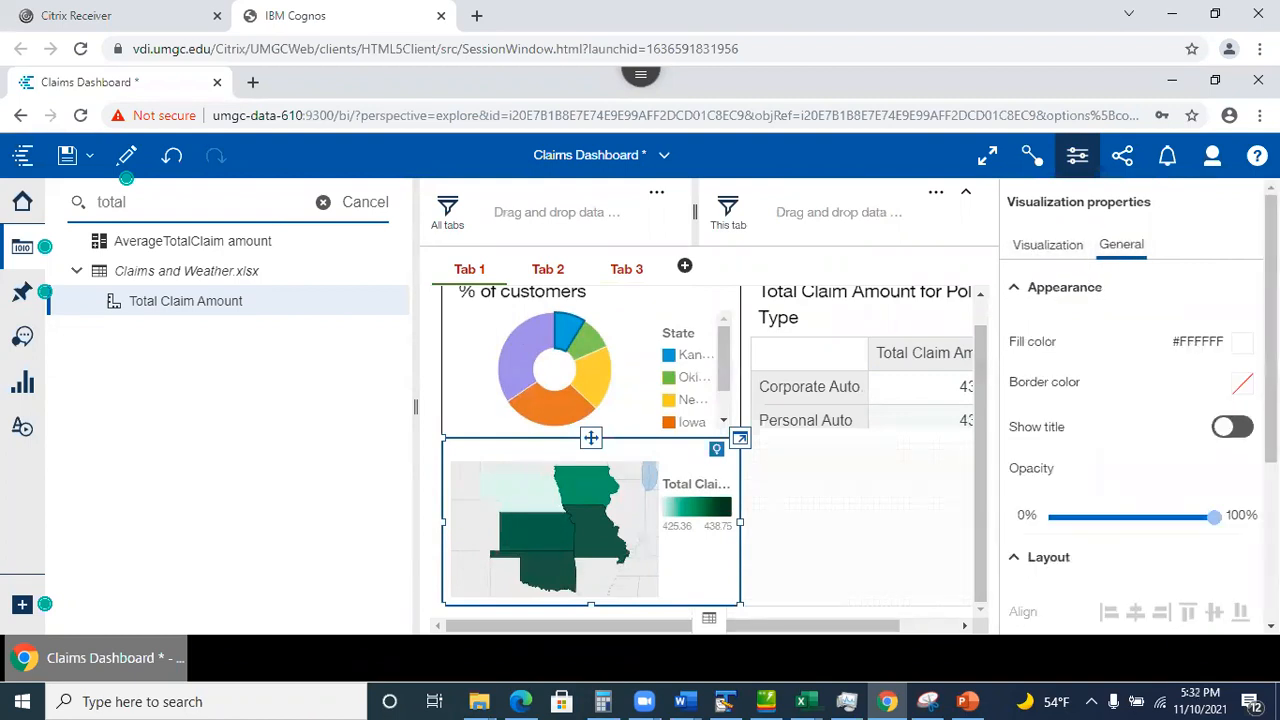
{"action": "scroll", "coordinate": [1130, 400], "scroll_direction": "down", "scroll_amount": 3}
{"action": "scroll", "coordinate": [1130, 400], "scroll_direction": "up", "scroll_amount": 3}
{"action": "left_click", "coordinate": [1040, 254]}
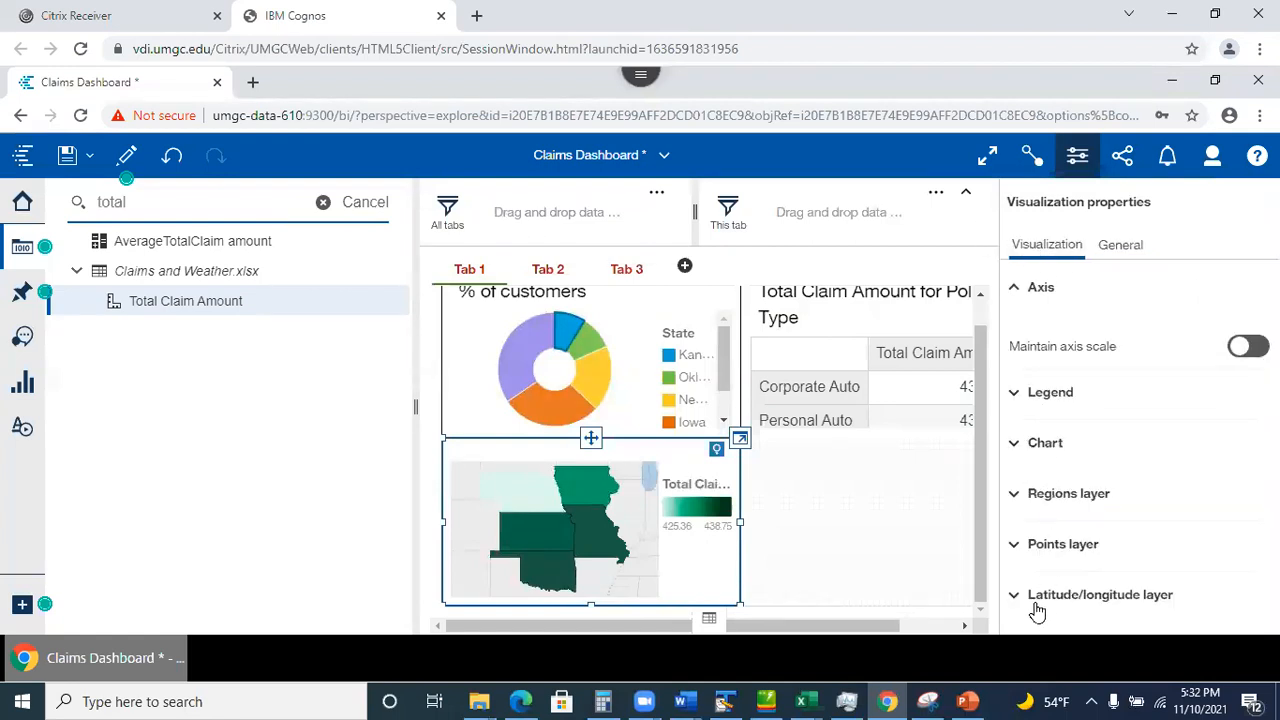
Collapse Axis and expand Chart to reach the map's Default Style setting.
{"action": "left_click", "coordinate": [1015, 288]}
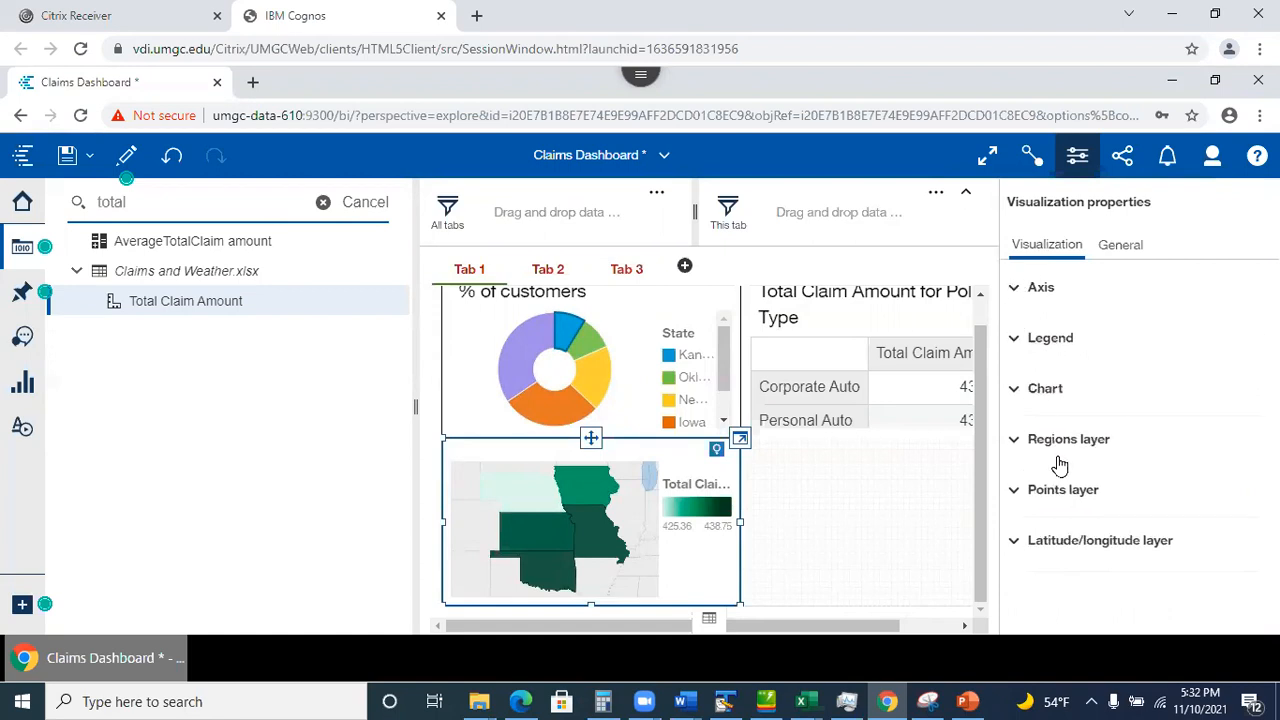
{"action": "left_click", "coordinate": [1022, 396]}
{"action": "scroll", "coordinate": [1022, 396], "scroll_direction": "down", "scroll_amount": 2}
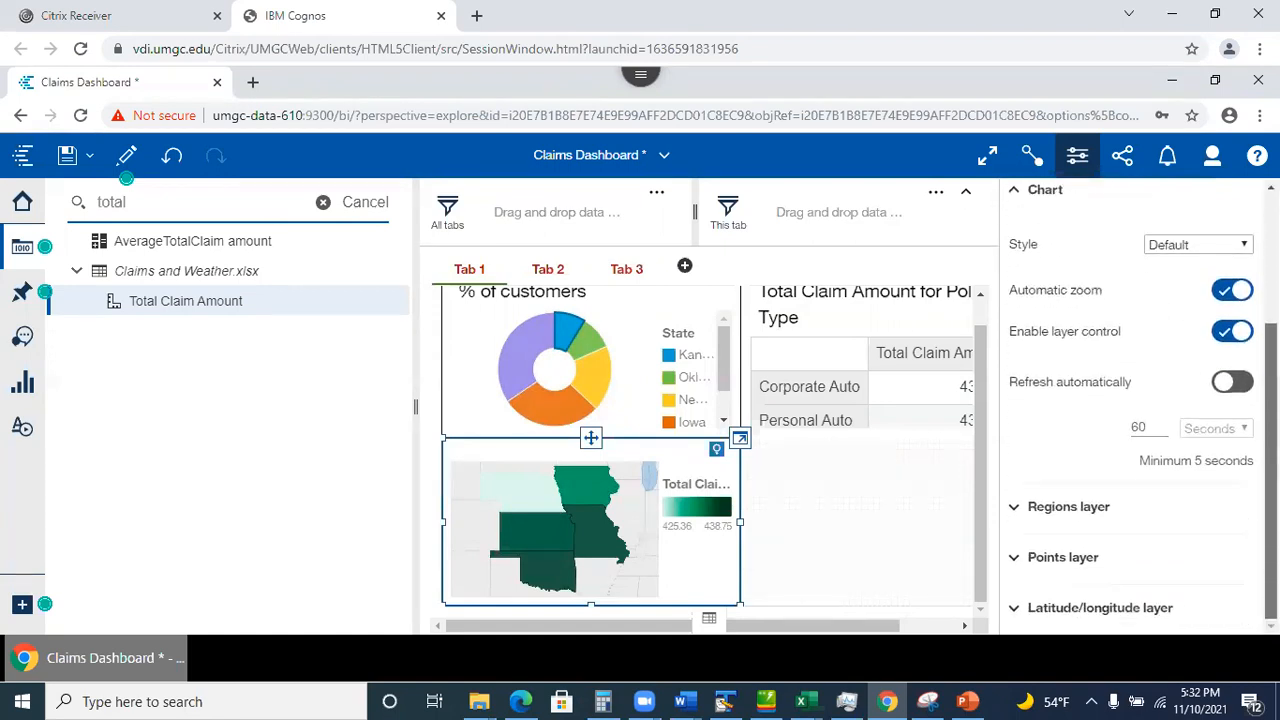
{"action": "scroll", "coordinate": [1196, 497], "scroll_direction": "up", "scroll_amount": 2}
{"action": "scroll", "coordinate": [1196, 497], "scroll_direction": "down", "scroll_amount": 2}
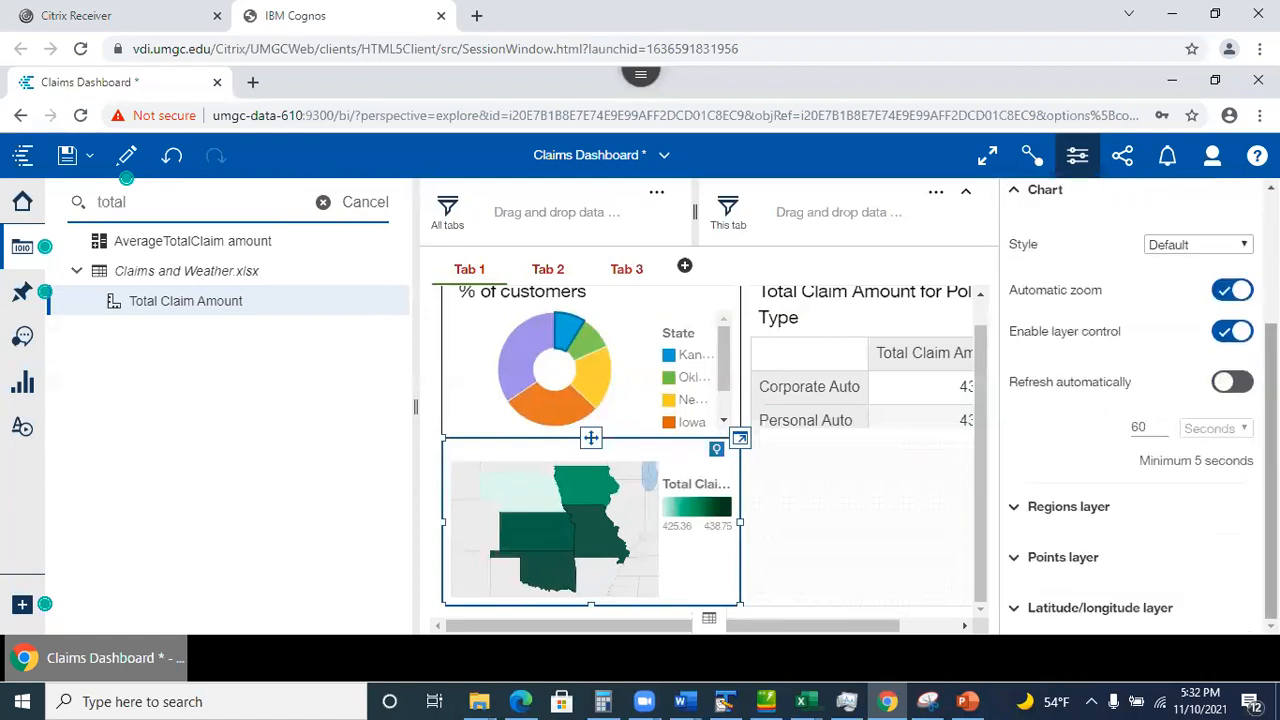
{"action": "scroll", "coordinate": [1175, 608], "scroll_direction": "up", "scroll_amount": 2}
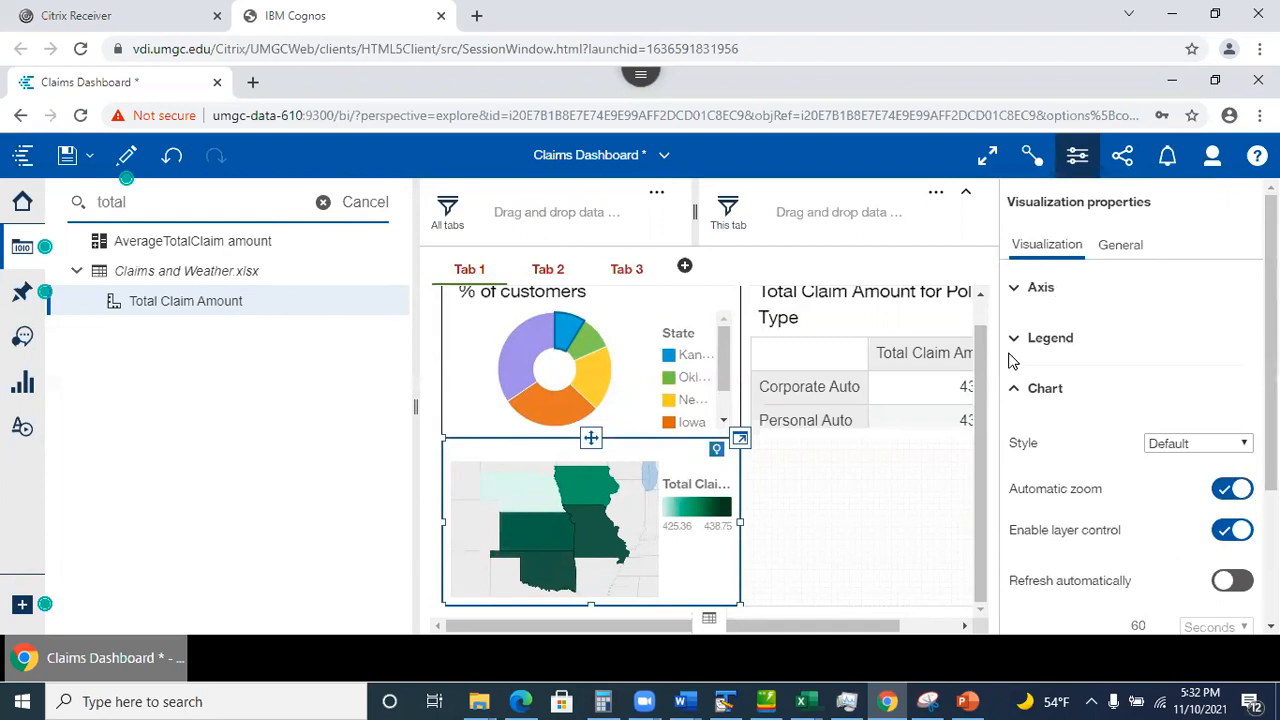
{"action": "left_click", "coordinate": [1016, 289]}
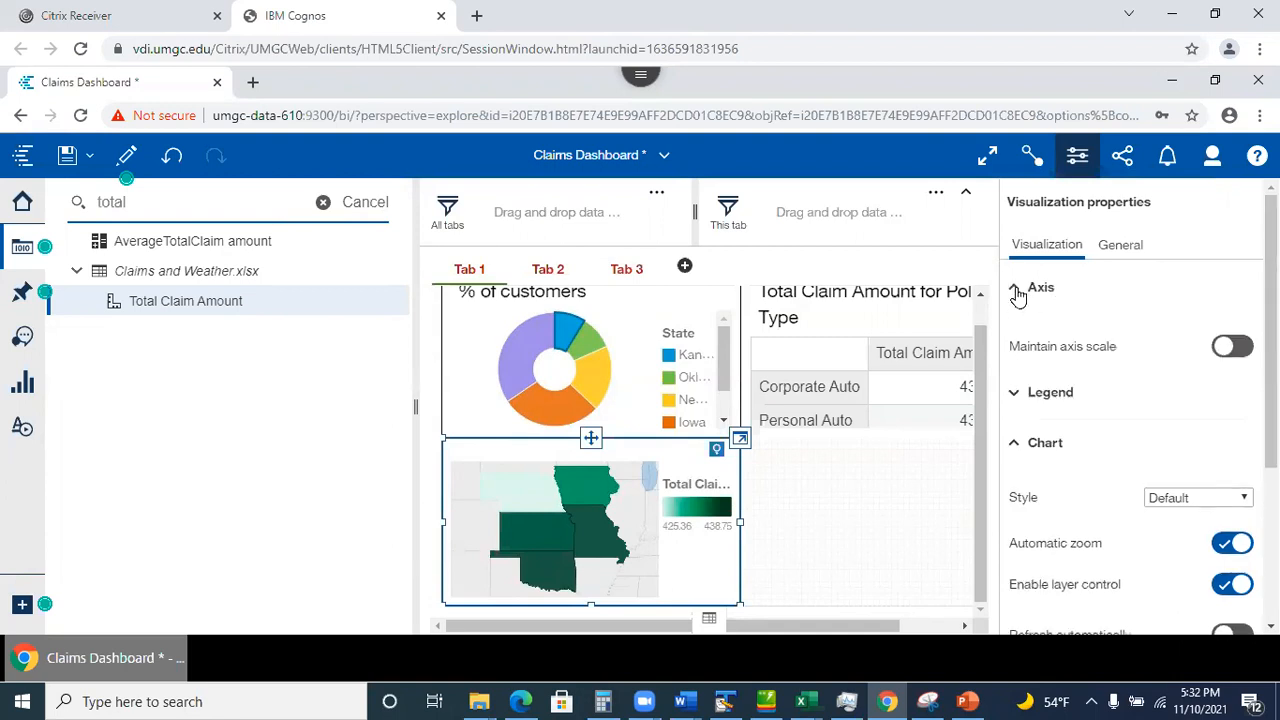
{"action": "left_click", "coordinate": [1112, 246]}
{"action": "left_click", "coordinate": [1056, 248]}
{"action": "scroll", "coordinate": [1213, 297], "scroll_direction": "down", "scroll_amount": 3}
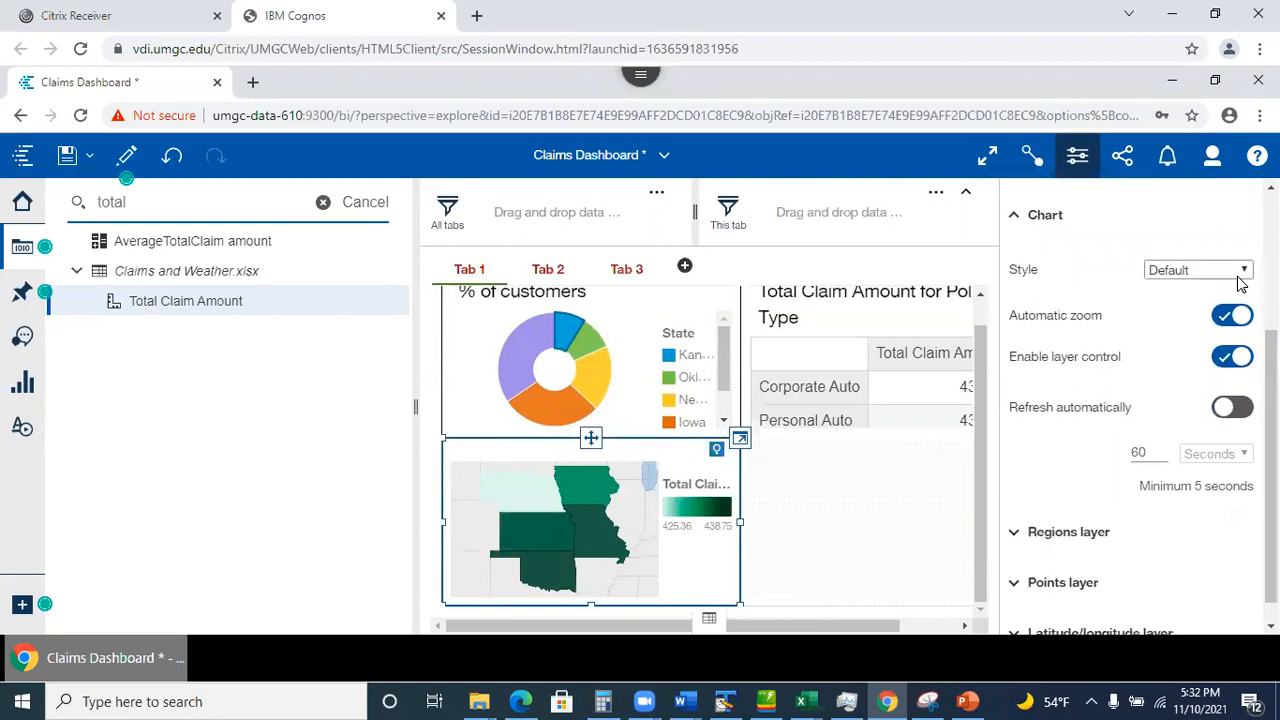
Change the map's base style to Streets and reselect the map.
{"action": "left_click", "coordinate": [1240, 285]}
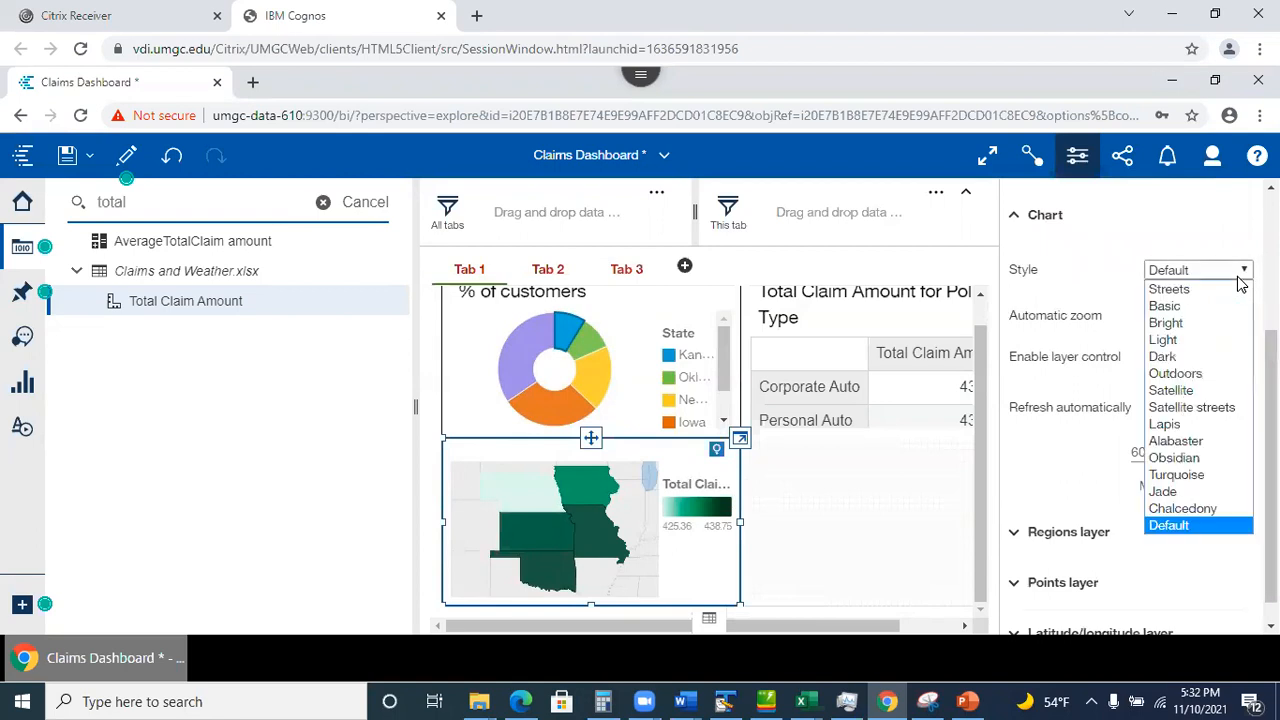
{"action": "left_click", "coordinate": [1182, 296]}
{"action": "scroll", "coordinate": [1206, 289], "scroll_direction": "up", "scroll_amount": 3}
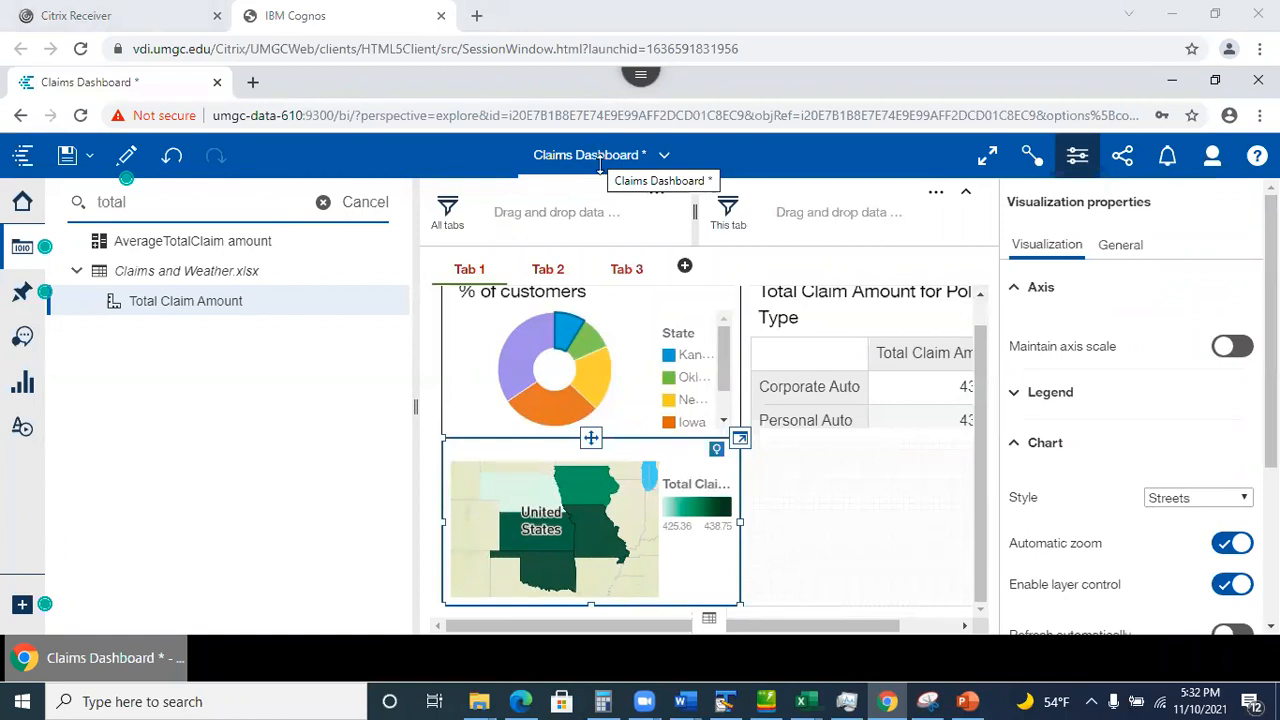
{"action": "left_click", "coordinate": [870, 503]}
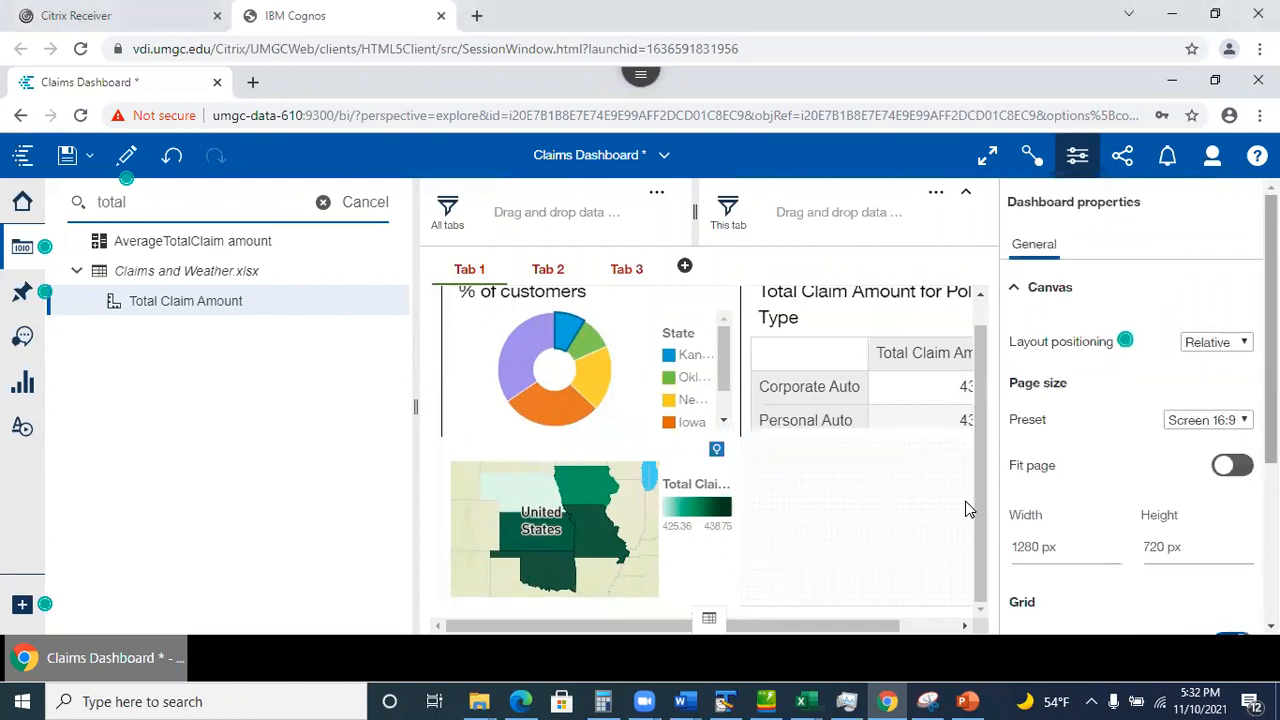
{"action": "left_click", "coordinate": [650, 554]}
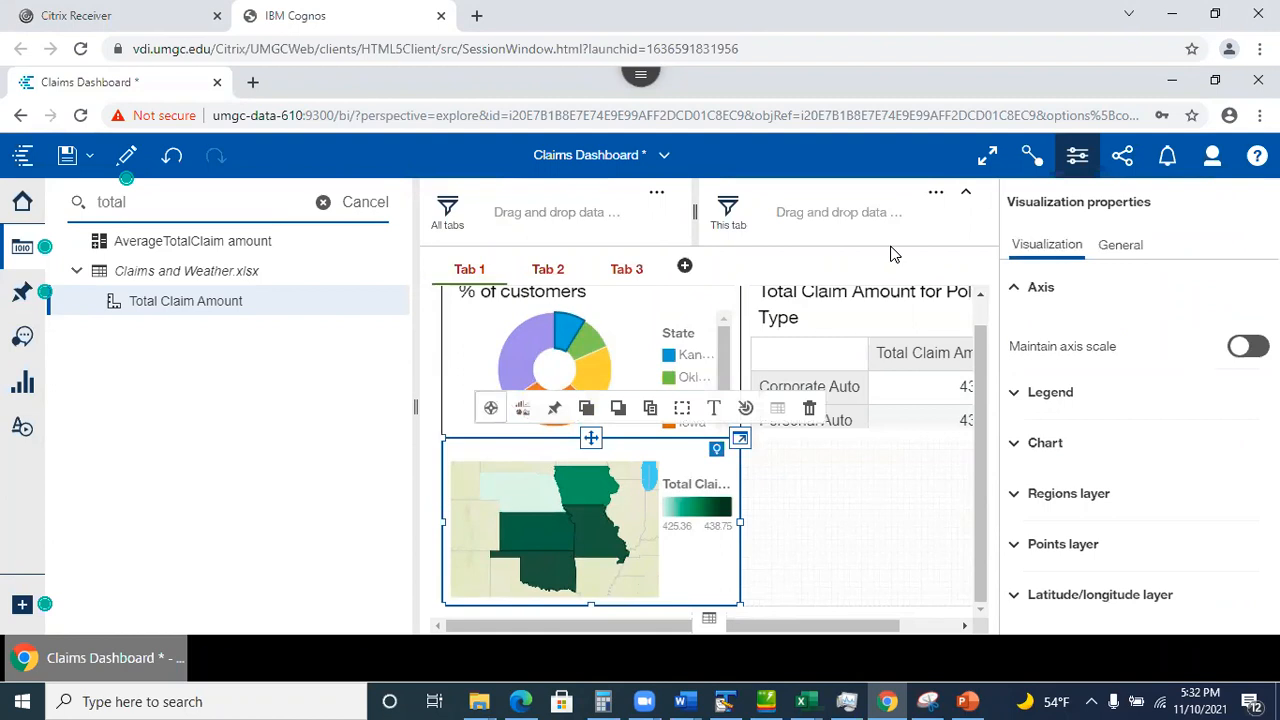
Review the map's Chart settings and its General appearance settings.
{"action": "left_click", "coordinate": [1048, 446]}
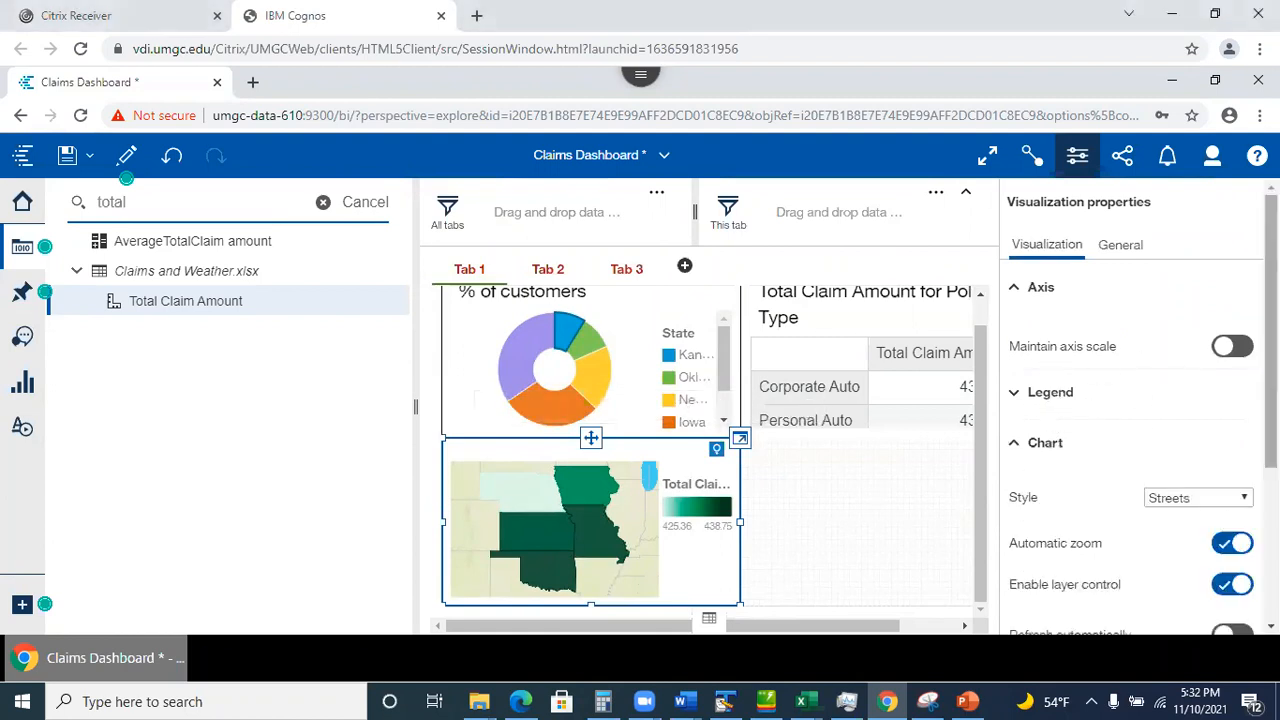
{"action": "scroll", "coordinate": [1130, 420], "scroll_direction": "down", "scroll_amount": 3}
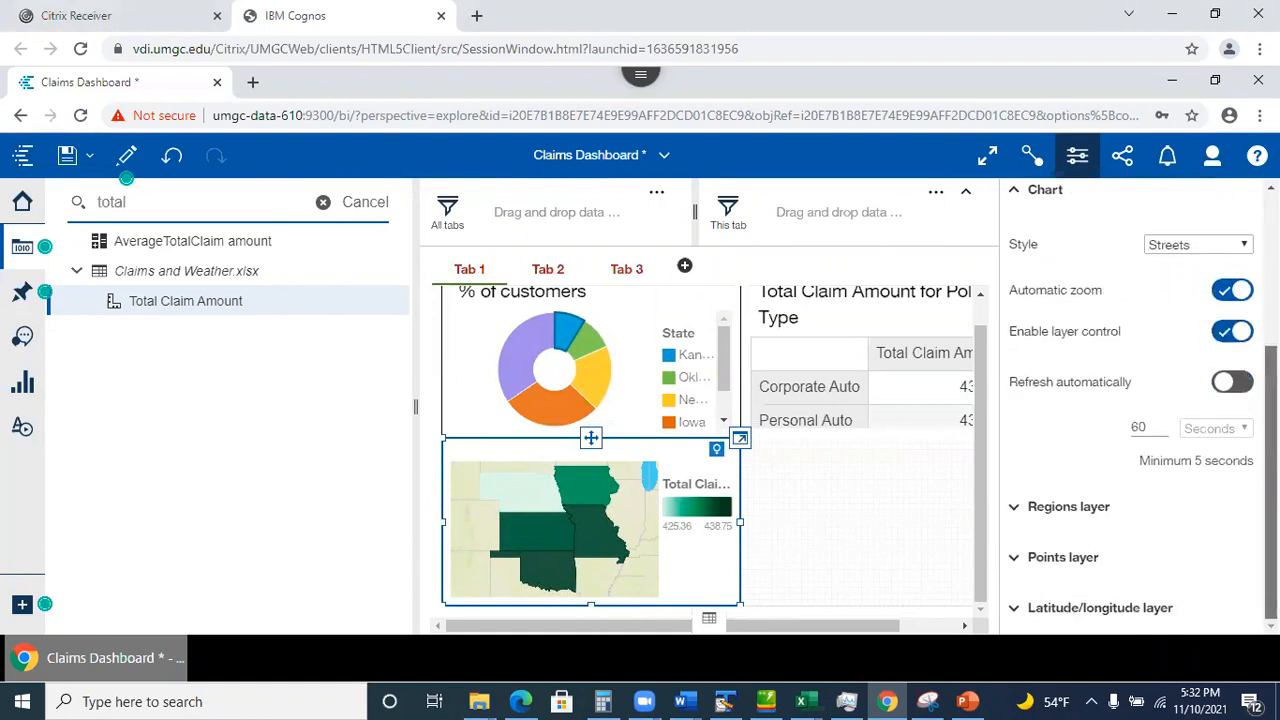
{"action": "scroll", "coordinate": [1080, 606], "scroll_direction": "up", "scroll_amount": 3}
{"action": "scroll", "coordinate": [1063, 527], "scroll_direction": "down", "scroll_amount": 2}
{"action": "scroll", "coordinate": [1063, 527], "scroll_direction": "up", "scroll_amount": 3}
{"action": "scroll", "coordinate": [1063, 527], "scroll_direction": "down", "scroll_amount": 3}
{"action": "scroll", "coordinate": [1060, 590], "scroll_direction": "up", "scroll_amount": 5}
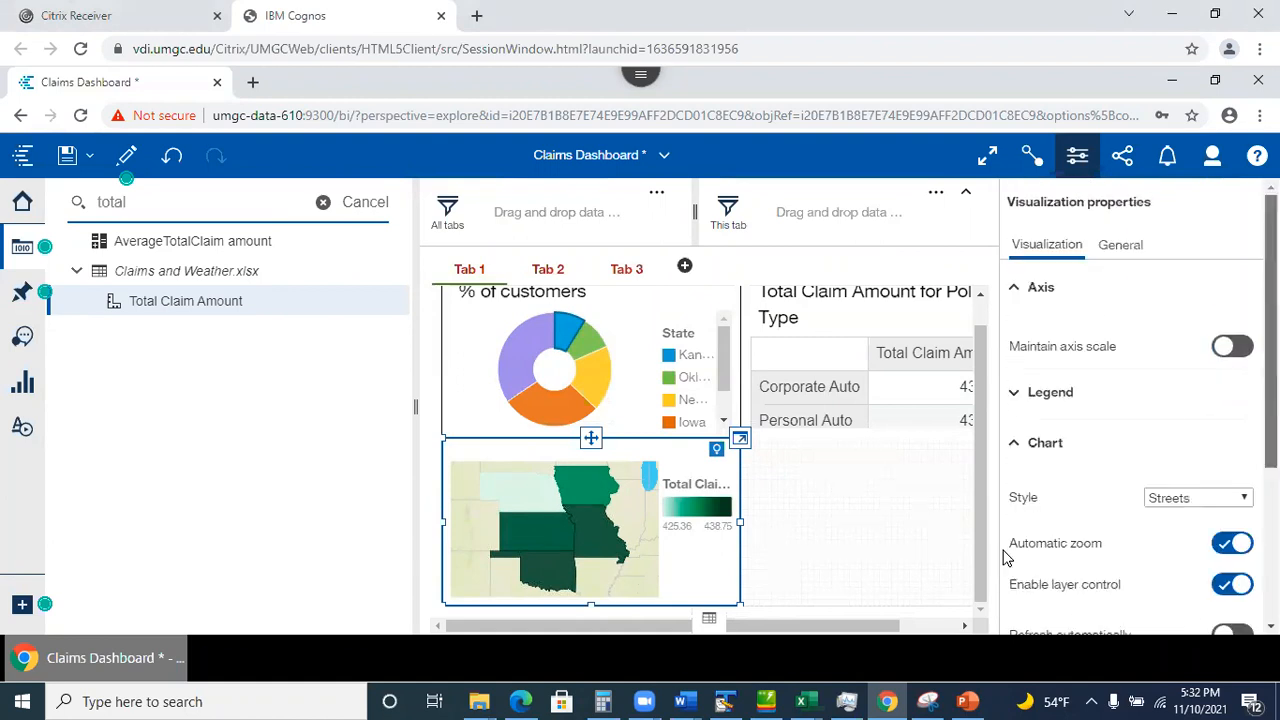
{"action": "left_click", "coordinate": [1121, 245]}
{"action": "left_click", "coordinate": [1015, 291]}
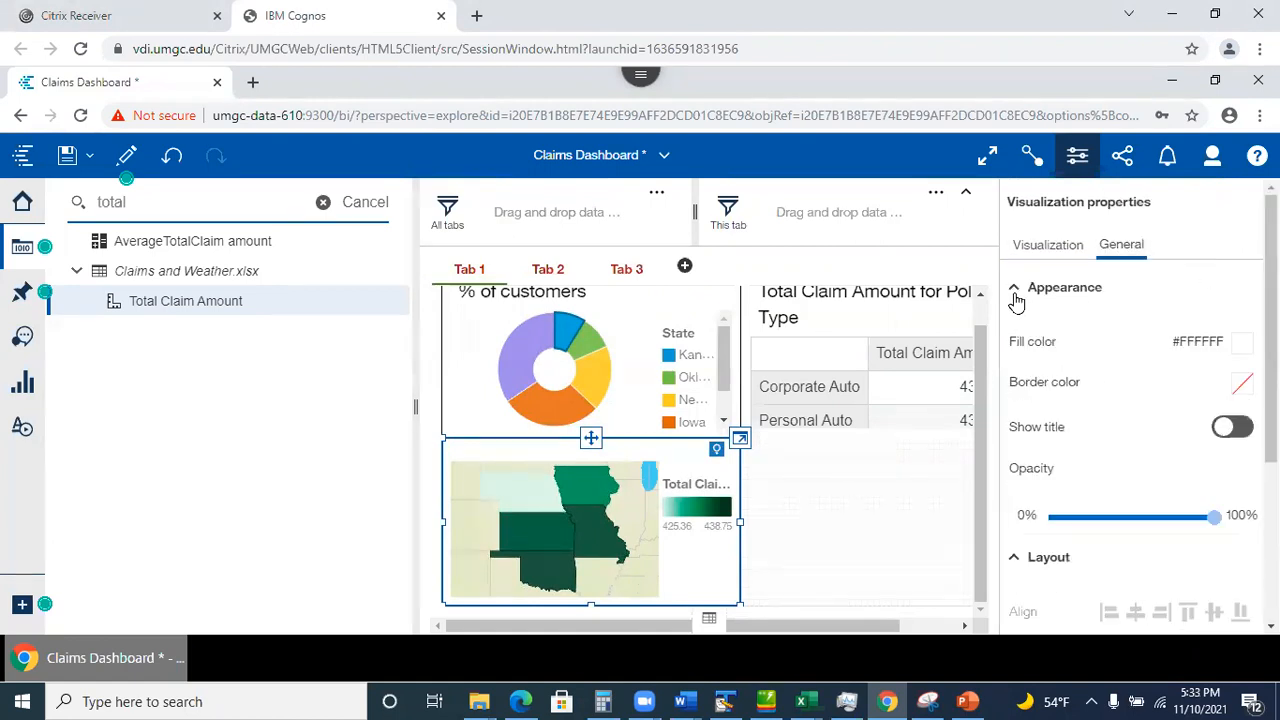
{"action": "scroll", "coordinate": [1016, 302], "scroll_direction": "down", "scroll_amount": 5}
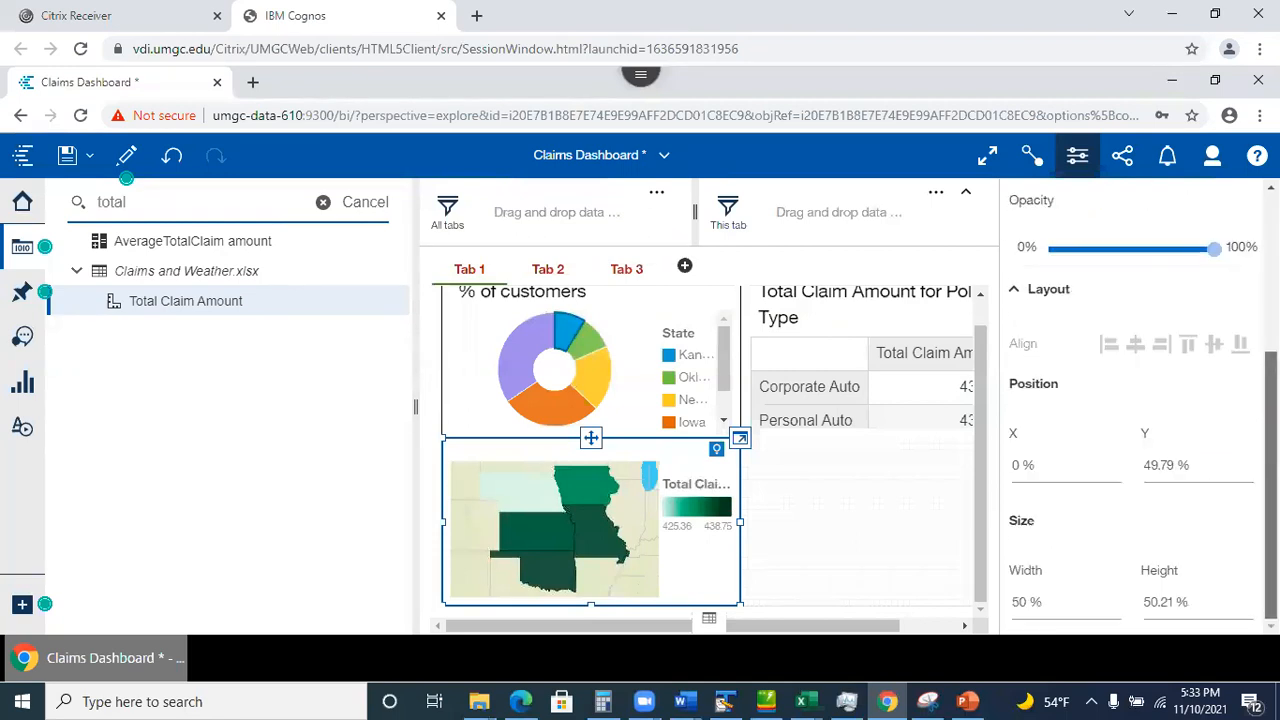
{"action": "scroll", "coordinate": [1139, 400], "scroll_direction": "up", "scroll_amount": 5}
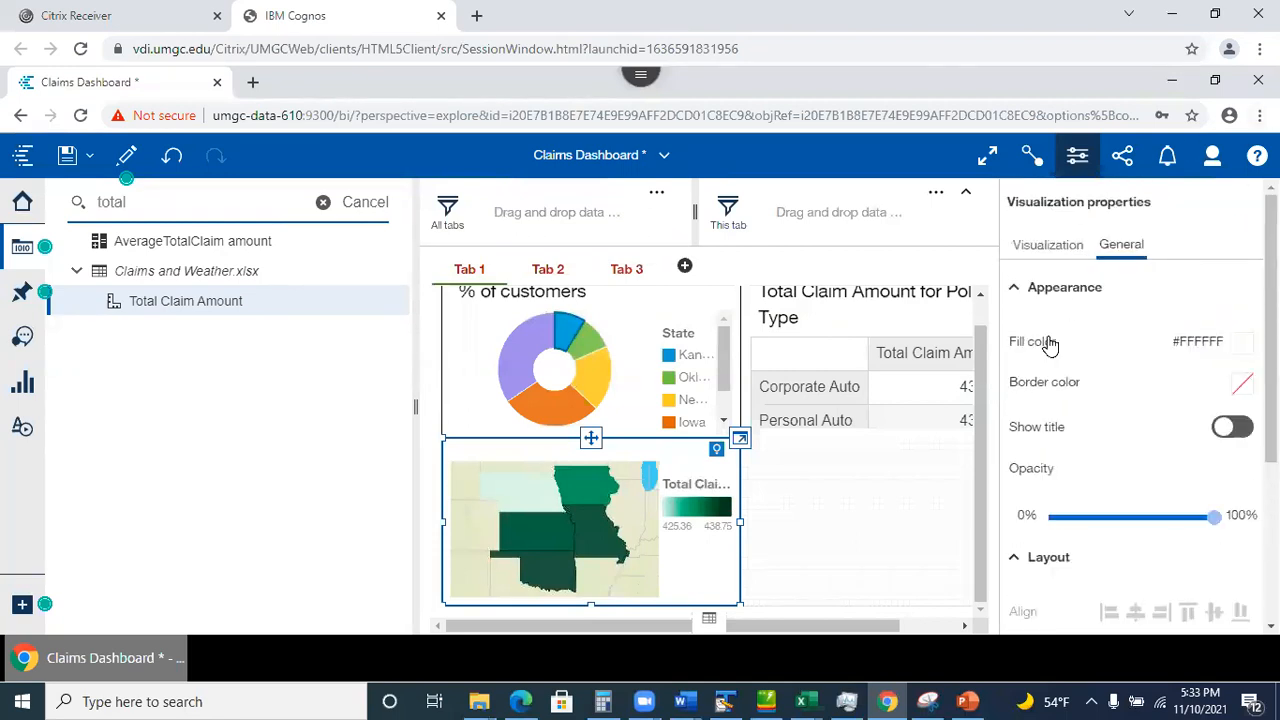
Expand the Regions layer settings to show the IBM heat palette 8 shading.
{"action": "left_click", "coordinate": [1030, 252]}
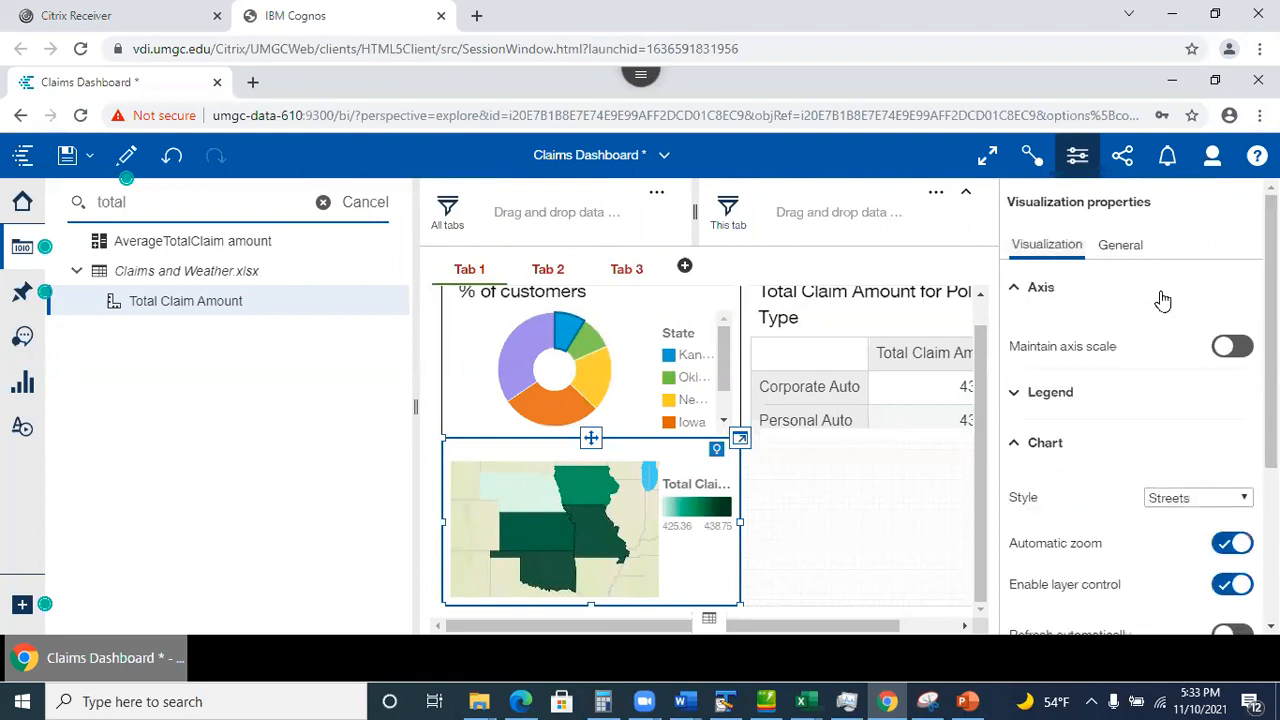
{"action": "left_click", "coordinate": [1020, 290]}
{"action": "scroll", "coordinate": [1130, 410], "scroll_direction": "down", "scroll_amount": 2}
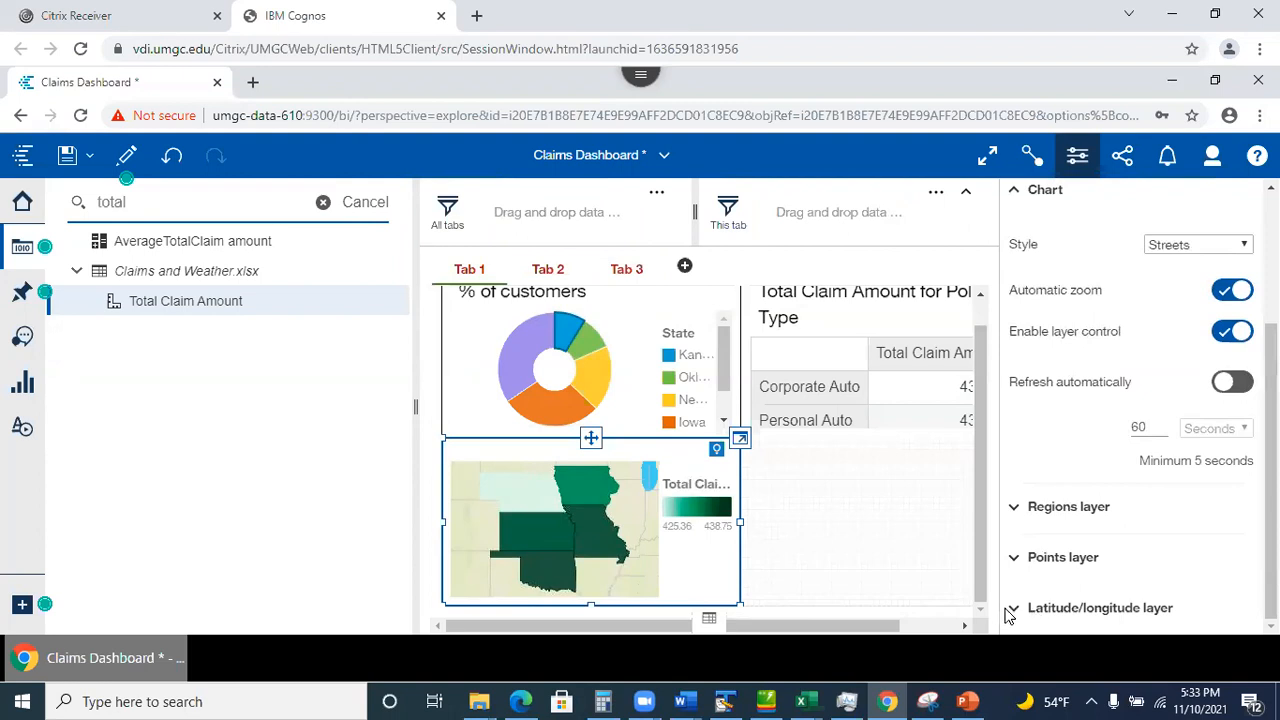
{"action": "left_click", "coordinate": [1013, 510]}
{"action": "left_click_drag", "start_coordinate": [1271, 367], "coordinate": [1271, 488]}
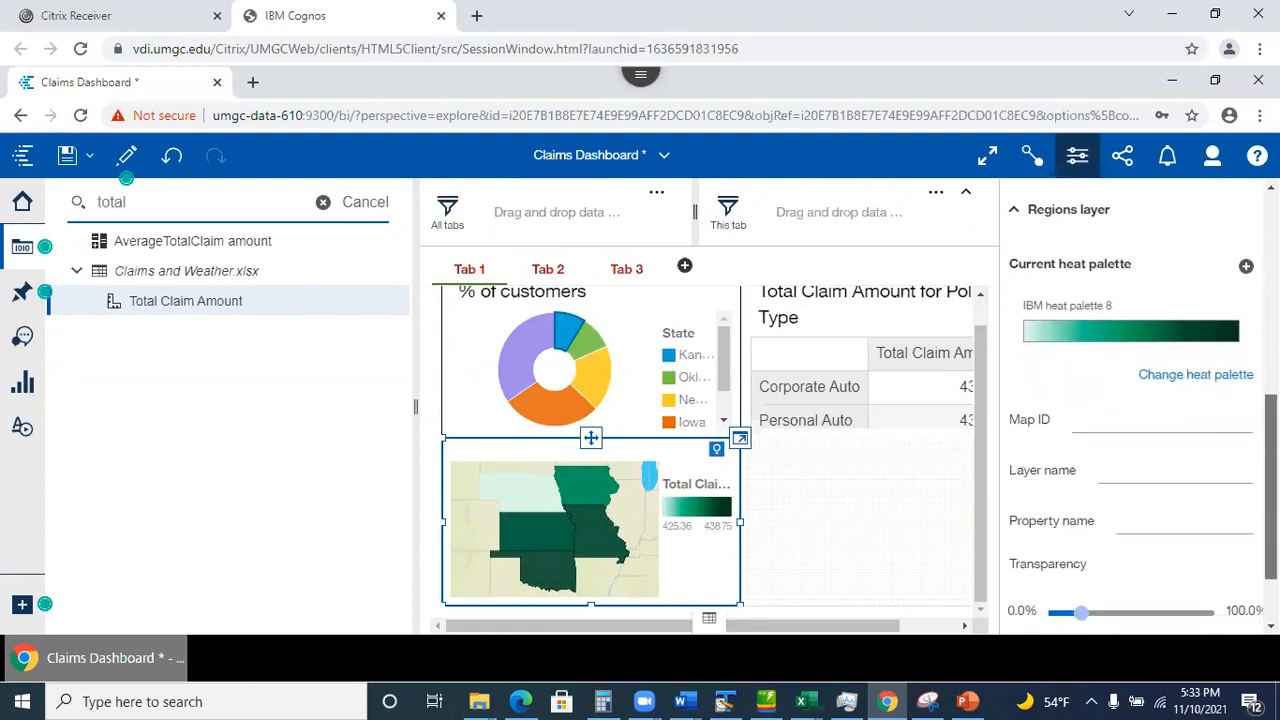
Start a new continuous palette named 'My Colors' with a salmon red starting colour.
{"action": "left_click", "coordinate": [1246, 268]}
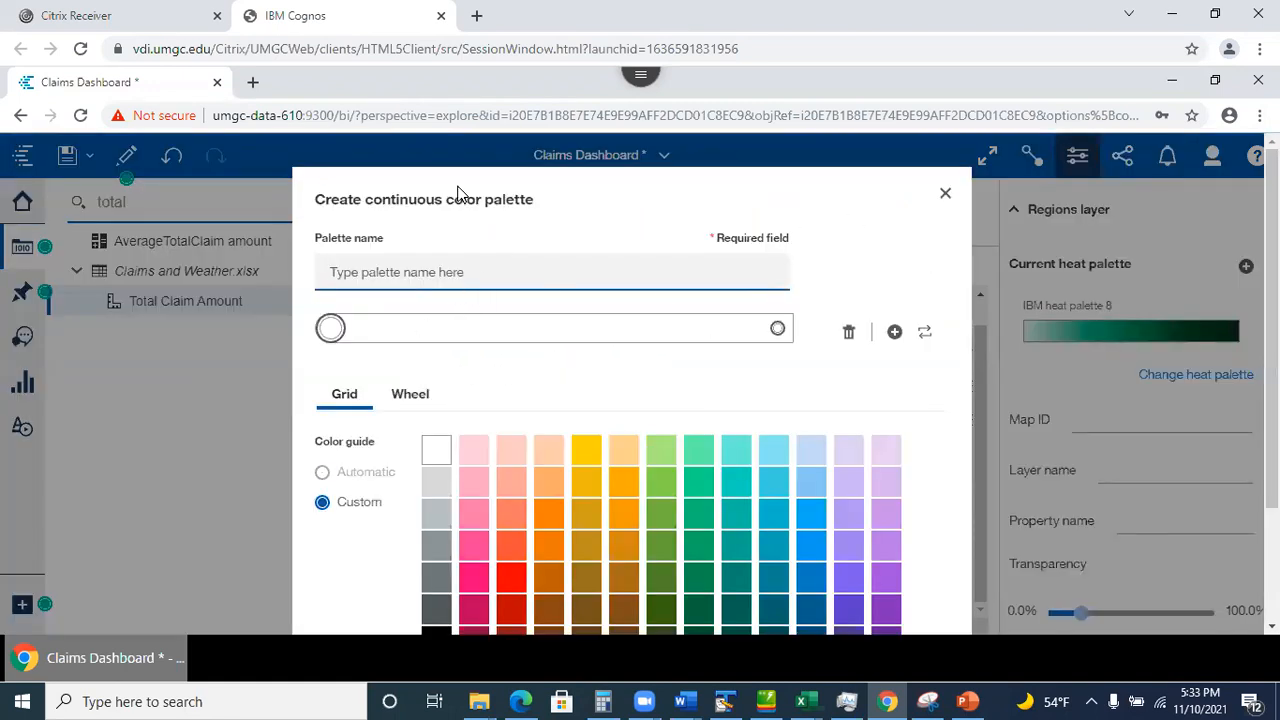
{"action": "scroll", "coordinate": [630, 400], "scroll_direction": "down", "scroll_amount": 3}
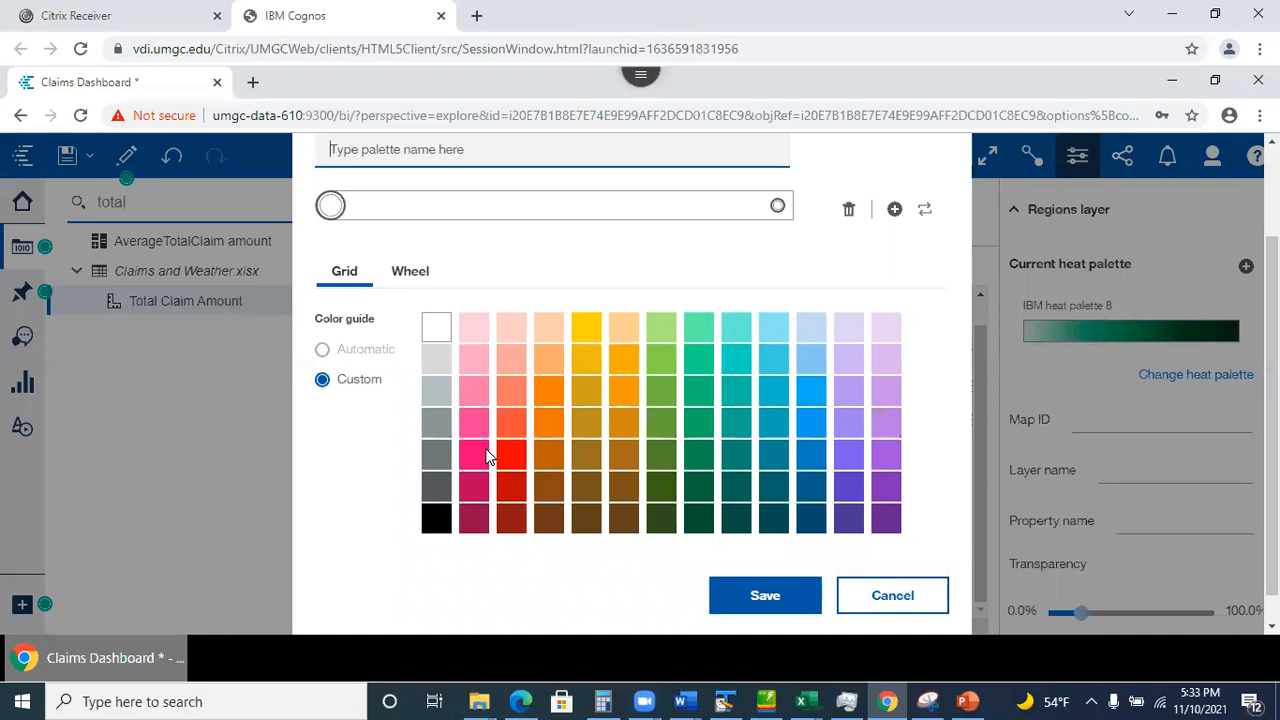
{"action": "left_click", "coordinate": [508, 425]}
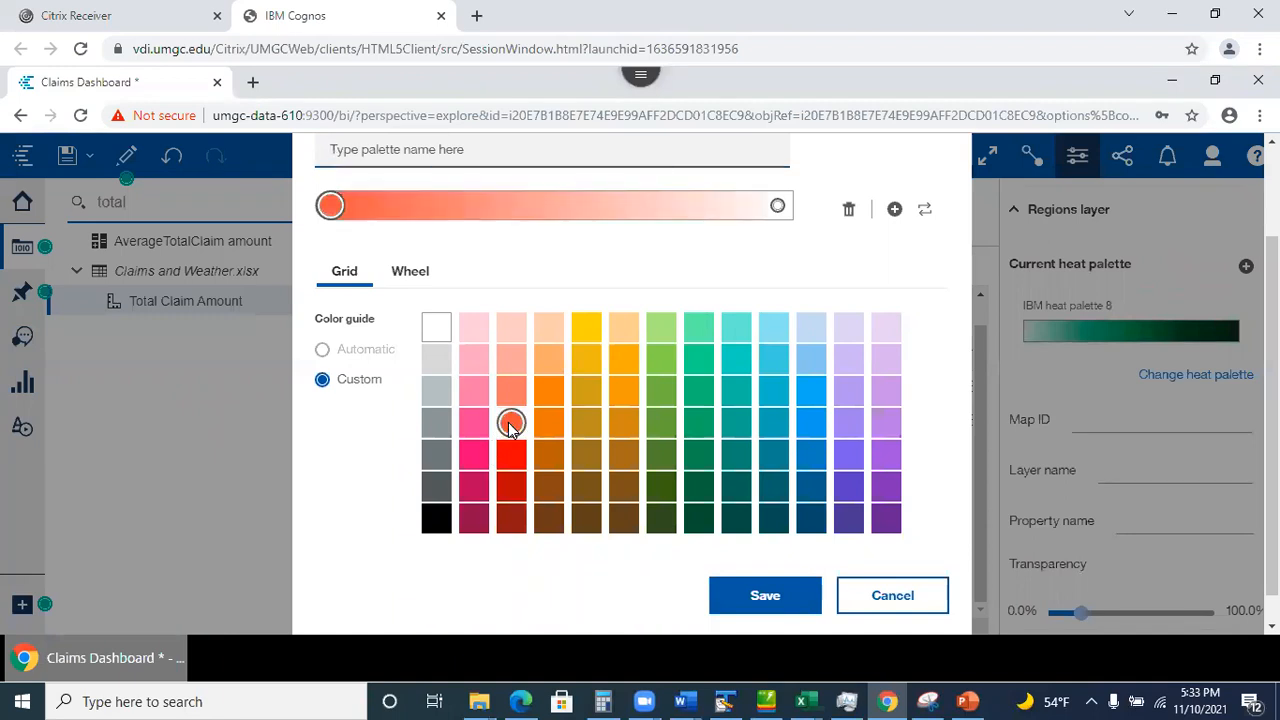
{"action": "left_click", "coordinate": [727, 427]}
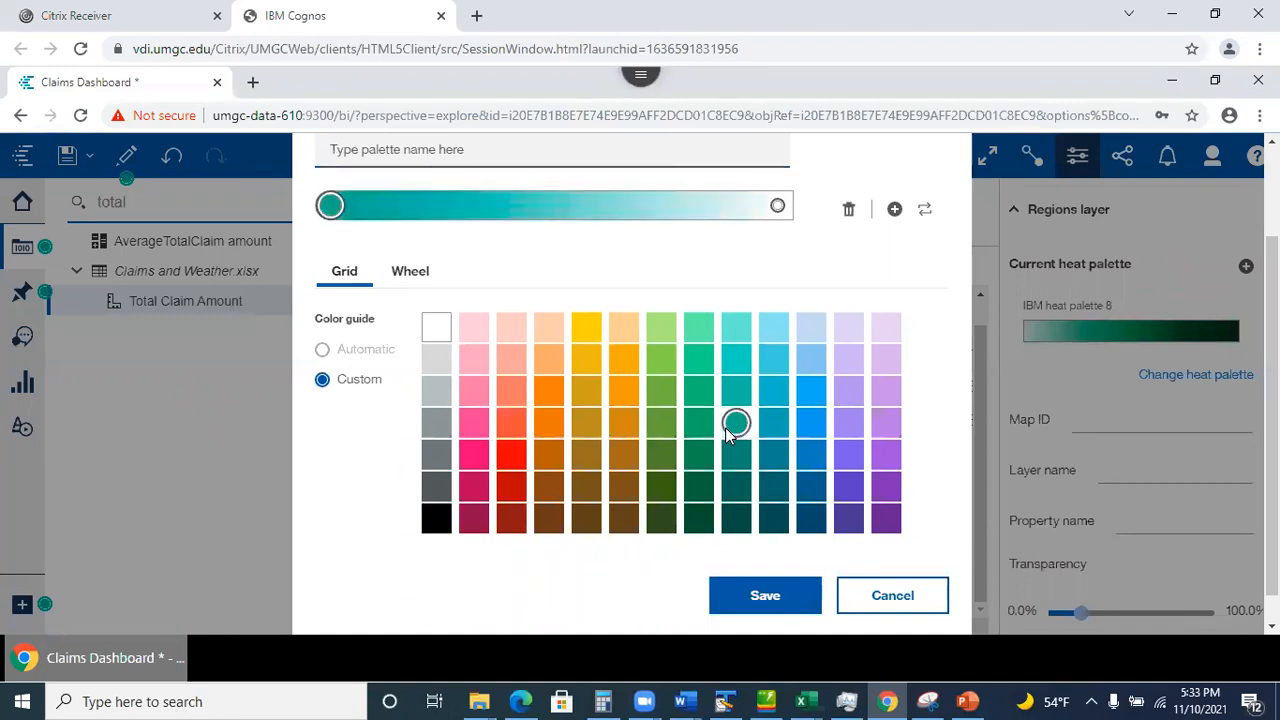
{"action": "left_click", "coordinate": [509, 416]}
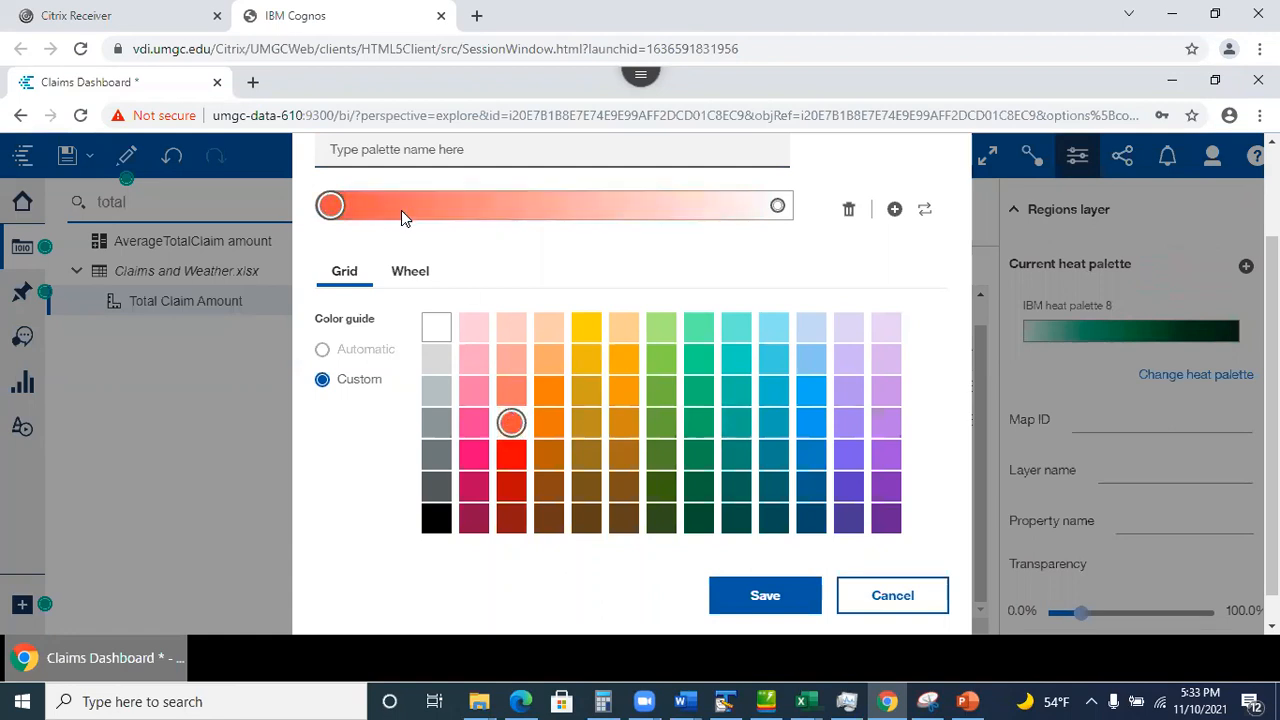
{"action": "left_click", "coordinate": [410, 276]}
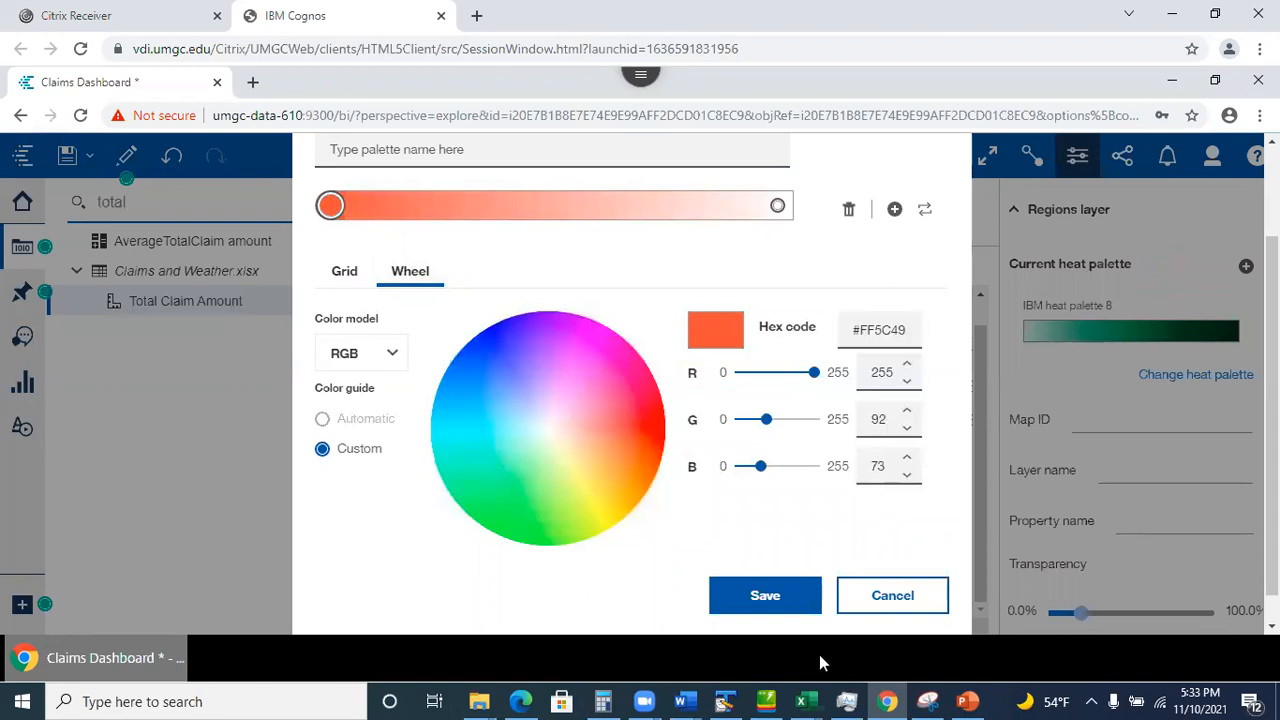
{"action": "scroll", "coordinate": [731, 343], "scroll_direction": "up", "scroll_amount": 3}
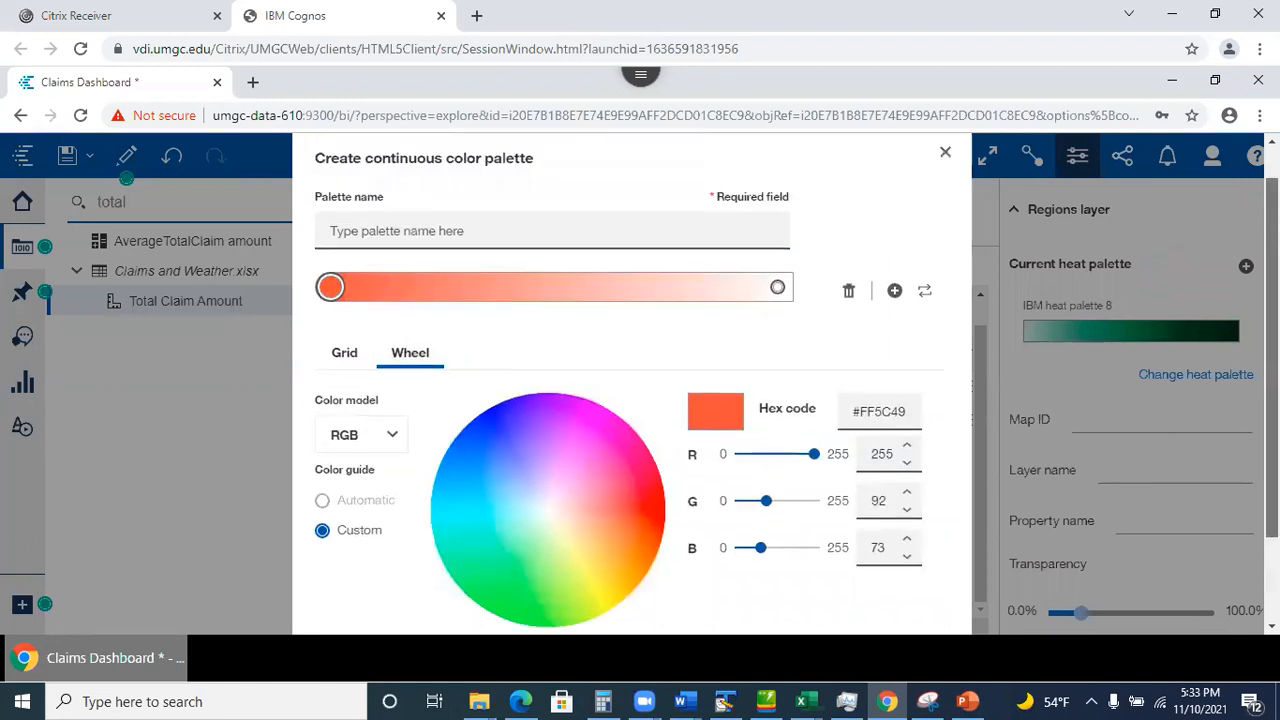
{"action": "left_click", "coordinate": [367, 267]}
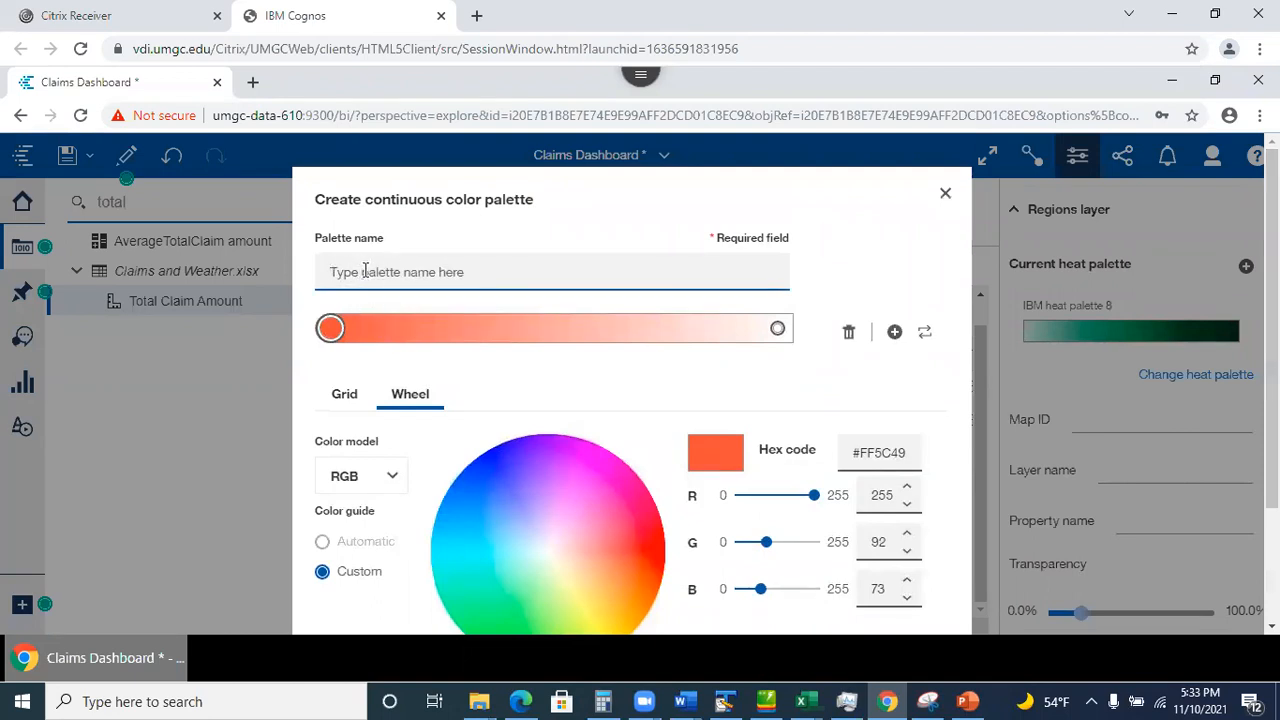
{"action": "type", "text": "M"}
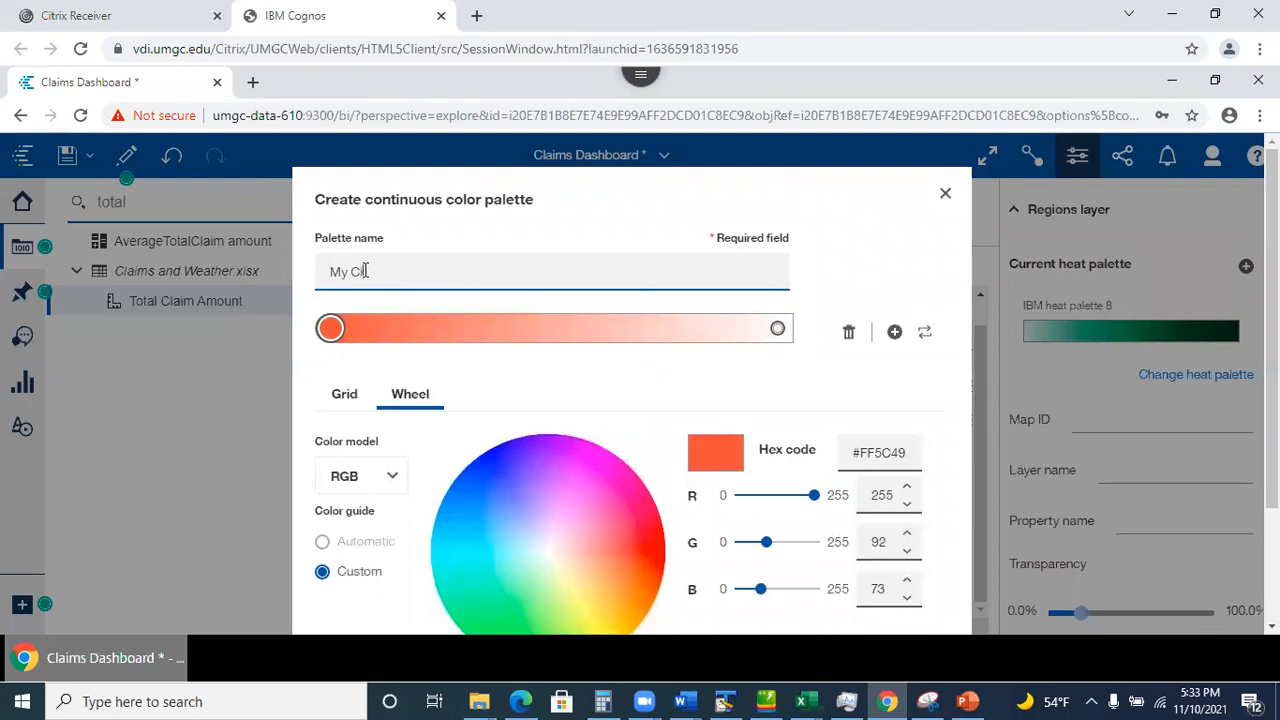
{"action": "type", "text": "y Colors"}
Add orange, yellow and green colour stops to My Colors and save it.
{"action": "left_click", "coordinate": [895, 333]}
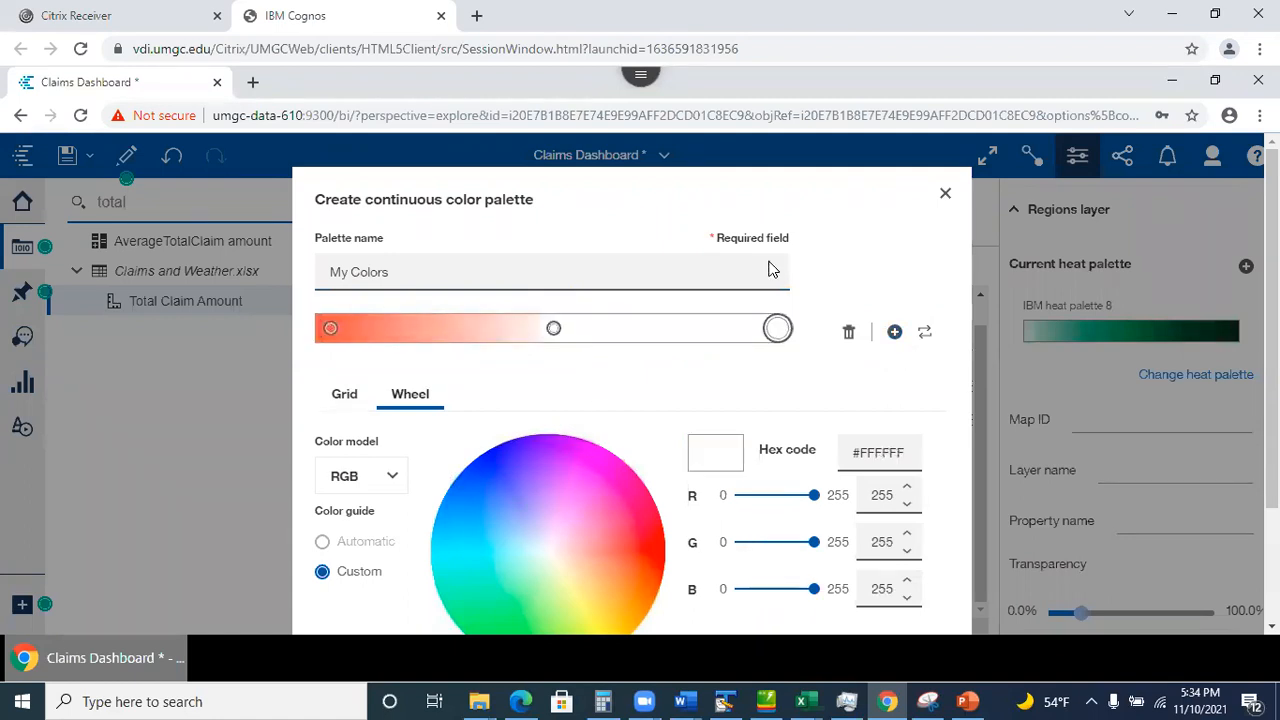
{"action": "left_click", "coordinate": [613, 590]}
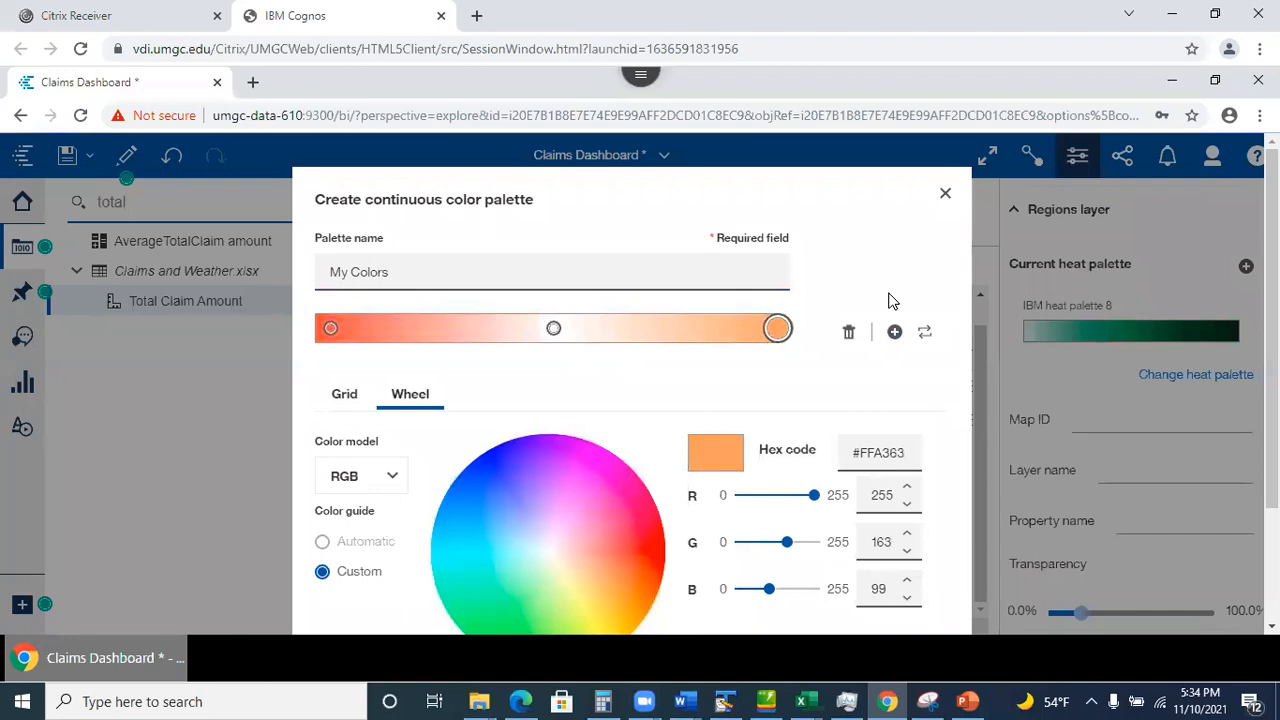
{"action": "left_click", "coordinate": [896, 333]}
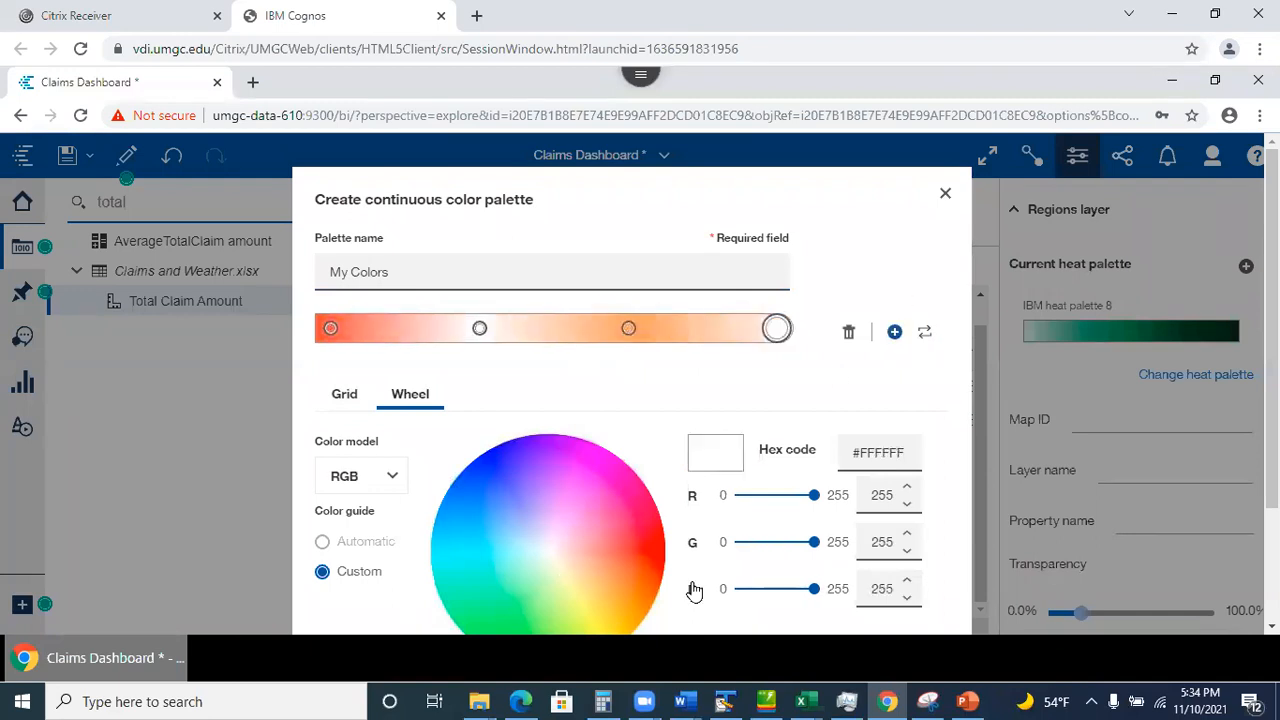
{"action": "left_click", "coordinate": [608, 614]}
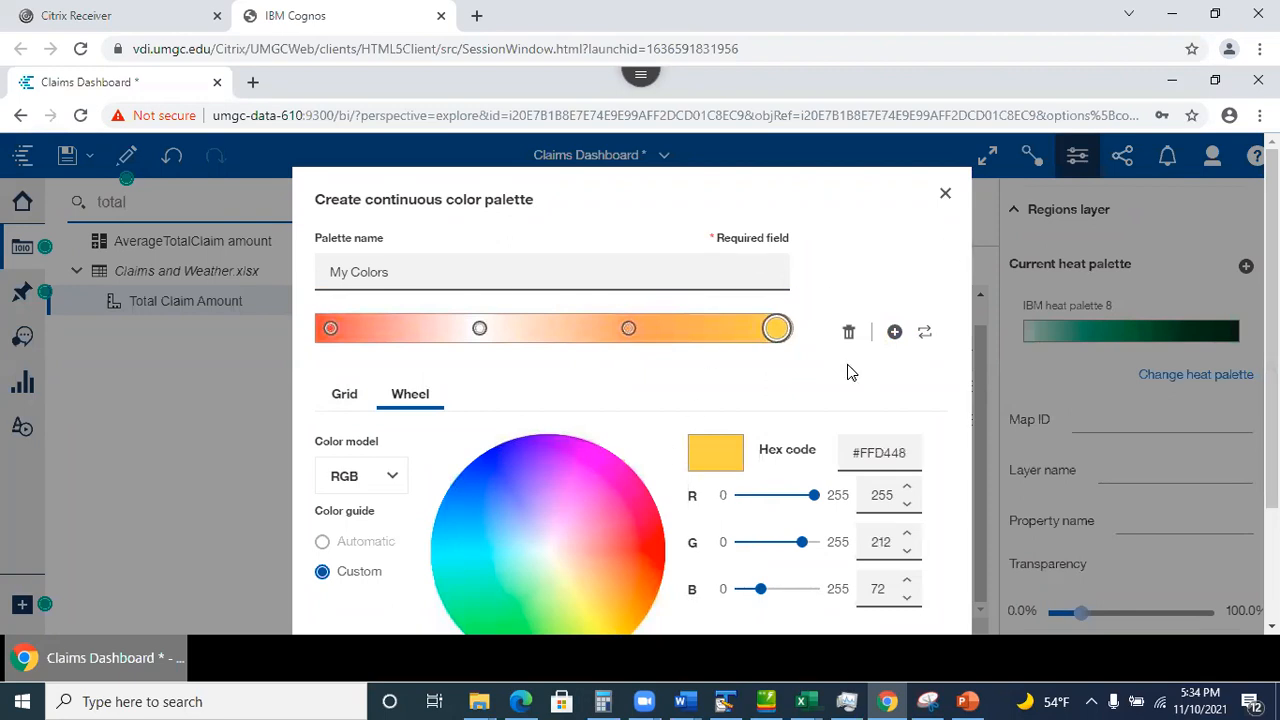
{"action": "left_click_drag", "start_coordinate": [1272, 430], "coordinate": [1272, 538]}
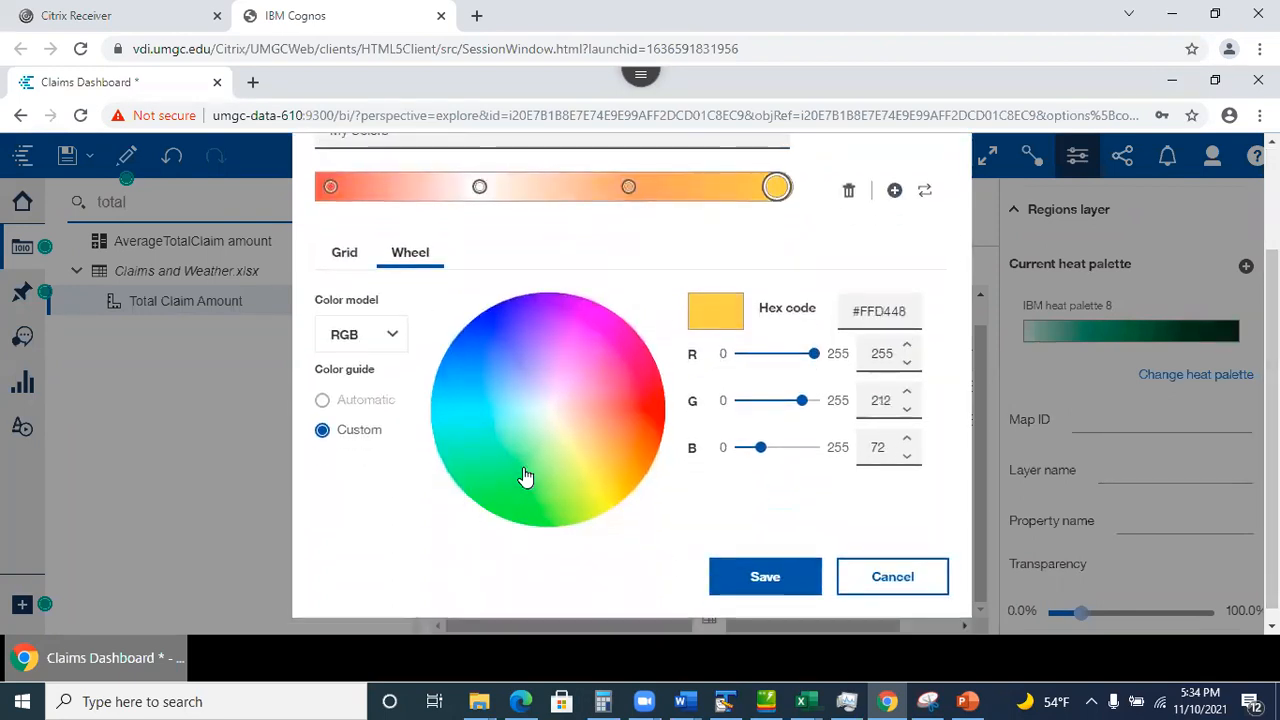
{"action": "left_click", "coordinate": [894, 190]}
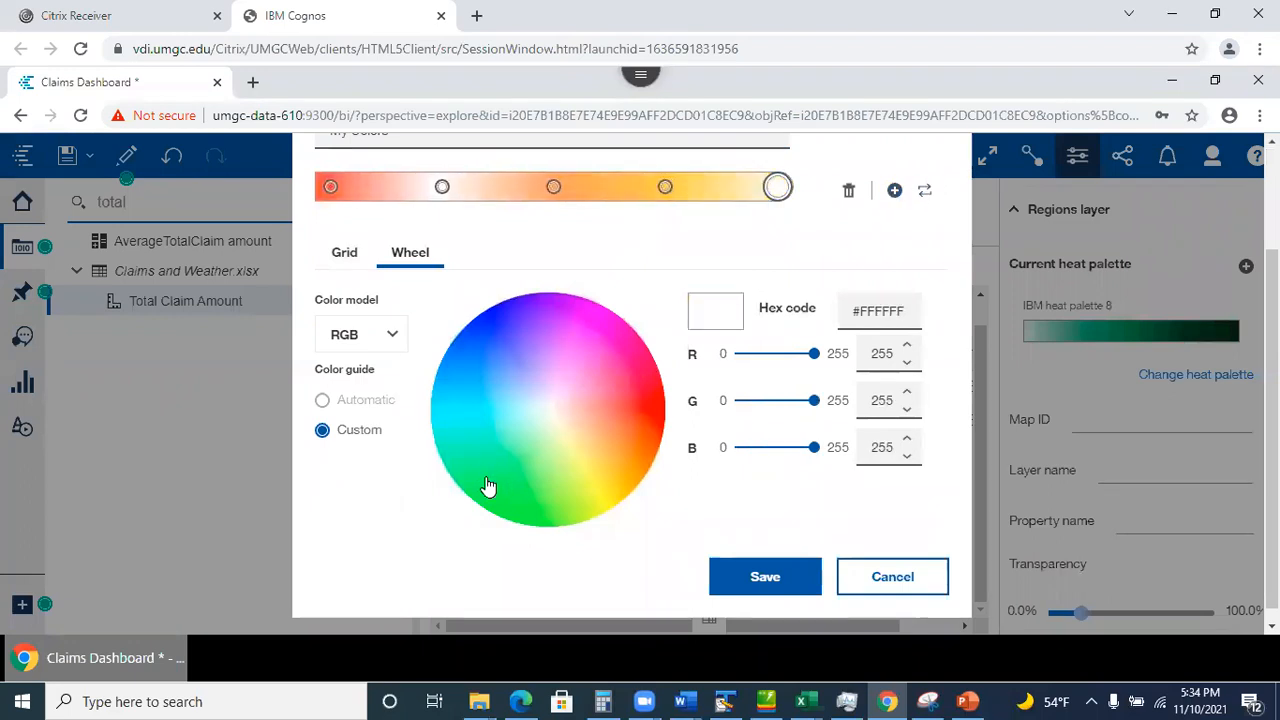
{"action": "left_click", "coordinate": [493, 488]}
{"action": "left_click", "coordinate": [762, 580]}
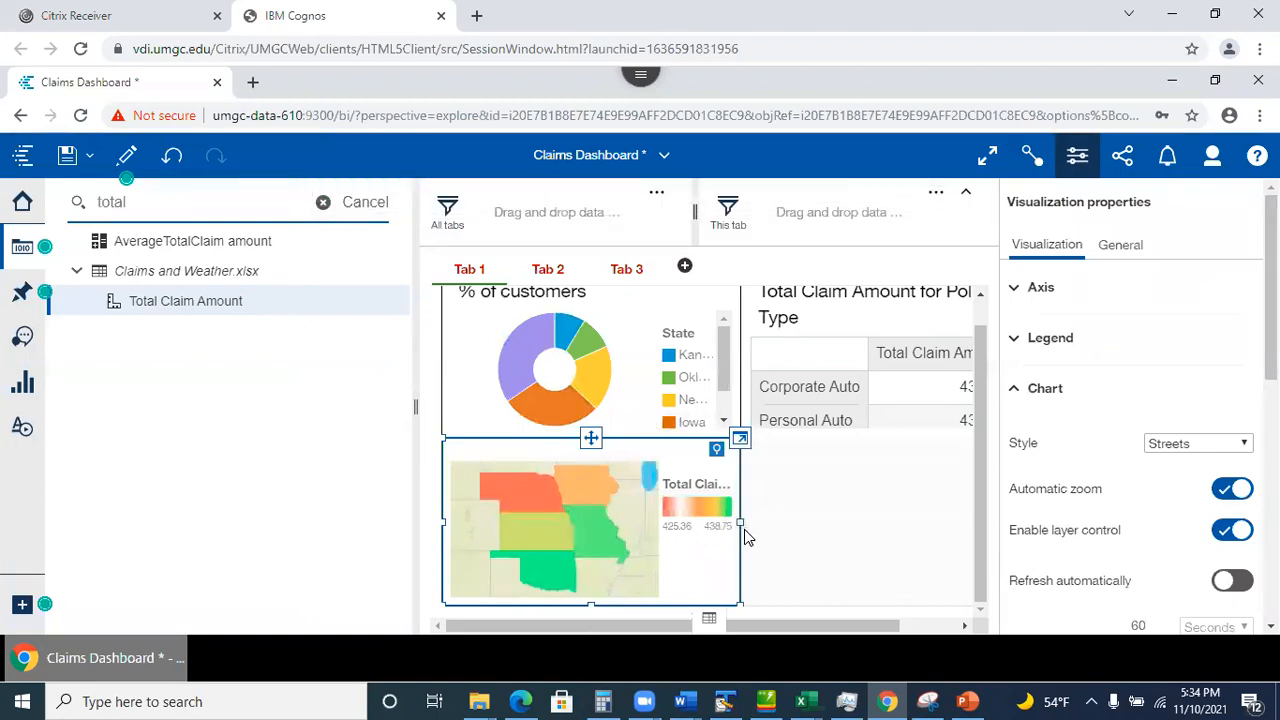
On Tab 3, select the state map and expand its Regions layer settings.
{"action": "left_click", "coordinate": [624, 268]}
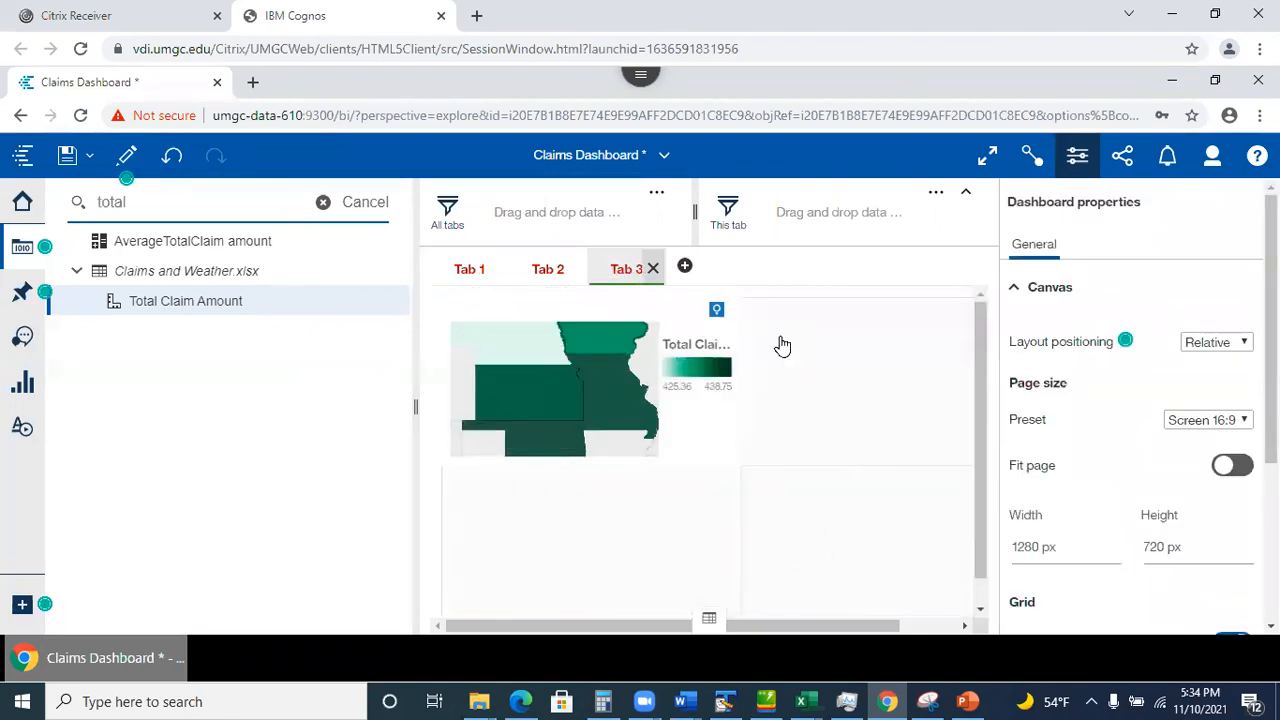
{"action": "left_click", "coordinate": [554, 400]}
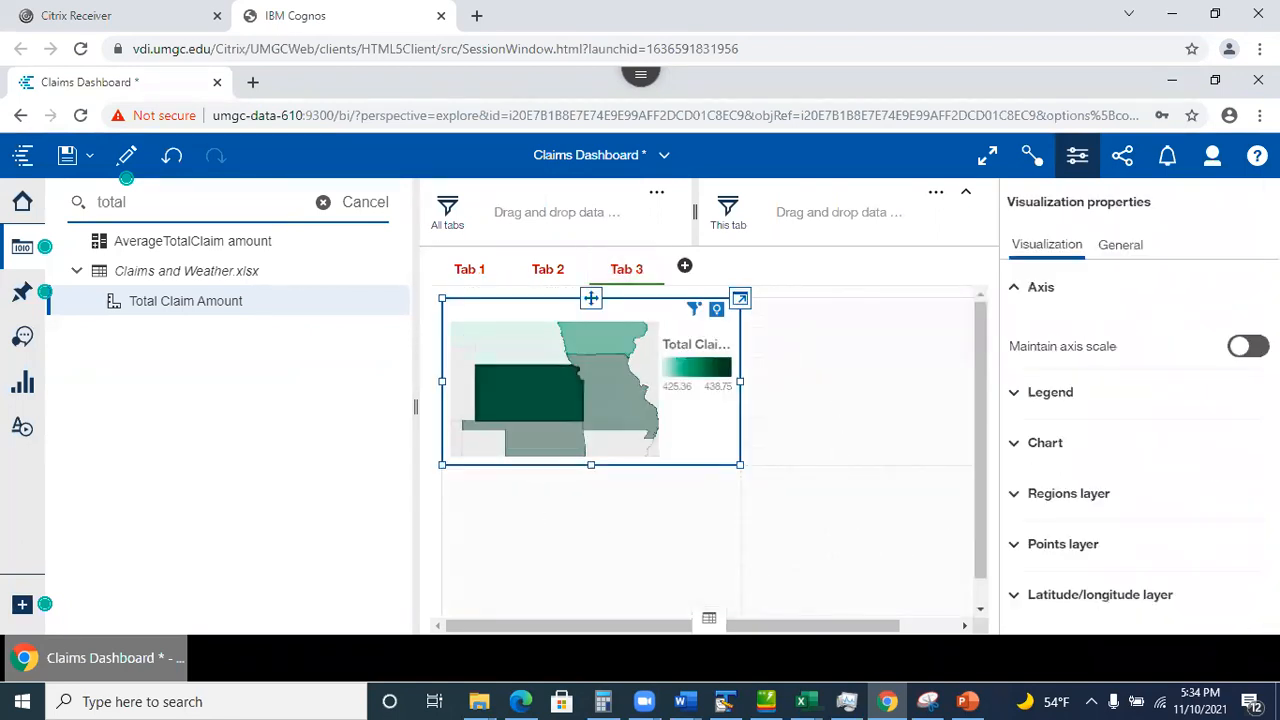
{"action": "left_click", "coordinate": [1015, 445]}
{"action": "scroll", "coordinate": [1020, 449], "scroll_direction": "down", "scroll_amount": 2}
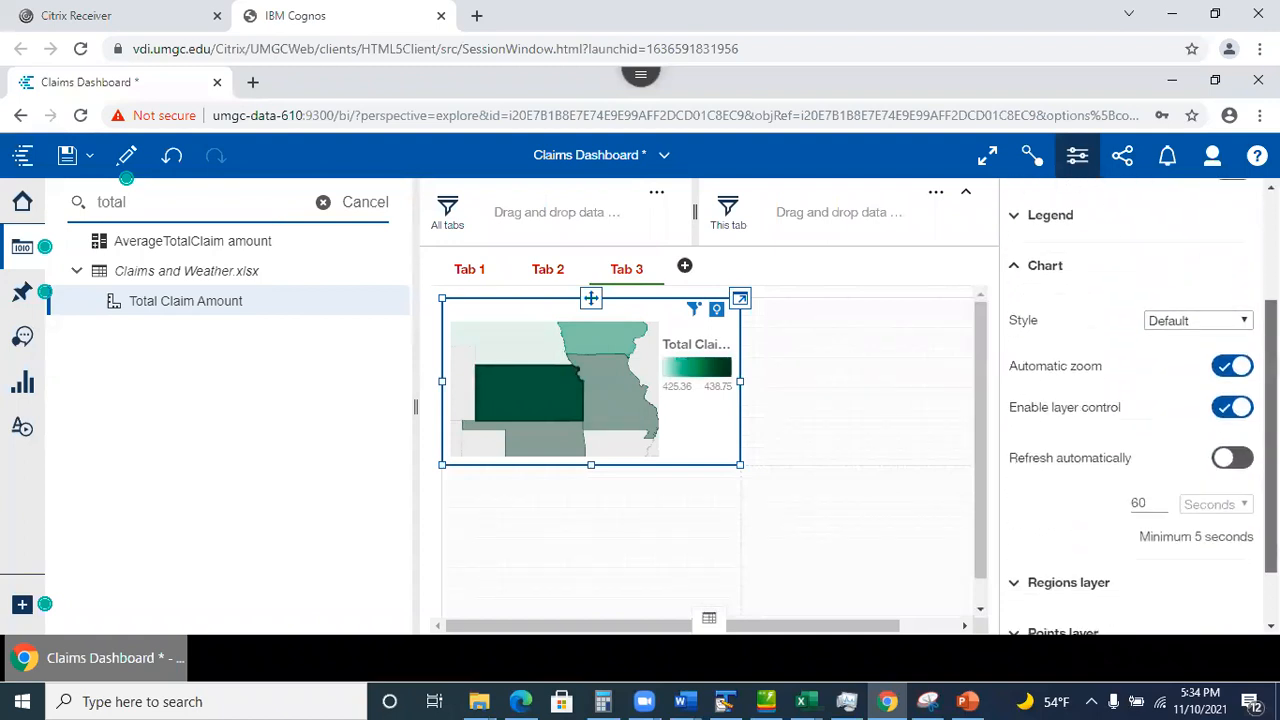
{"action": "scroll", "coordinate": [1140, 407], "scroll_direction": "down", "scroll_amount": 1}
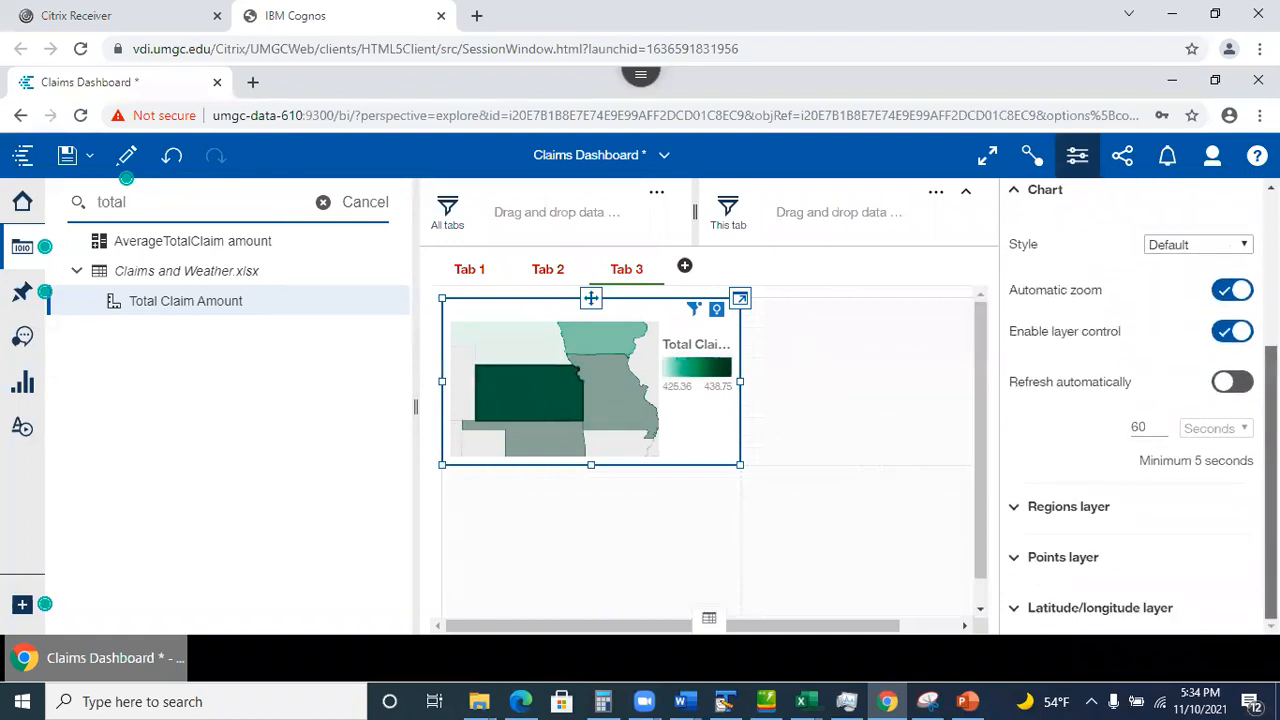
{"action": "scroll", "coordinate": [1130, 400], "scroll_direction": "up", "scroll_amount": 4}
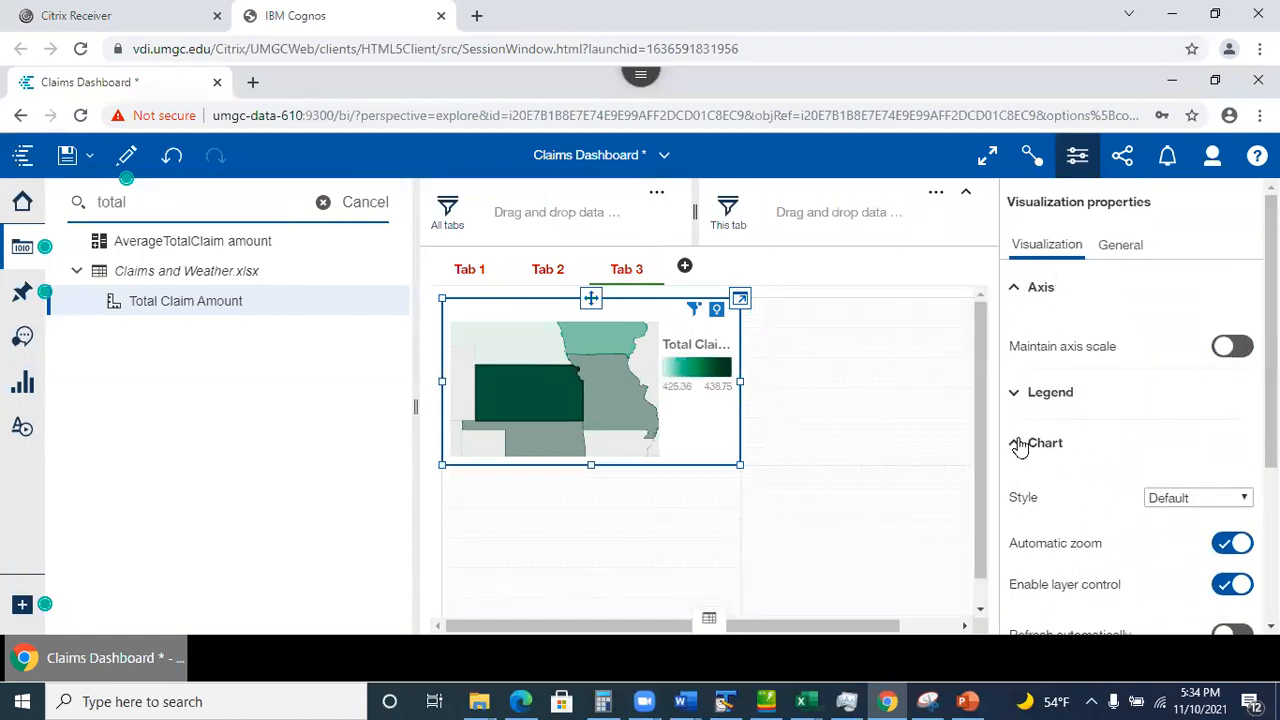
{"action": "scroll", "coordinate": [1130, 450], "scroll_direction": "down", "scroll_amount": 3}
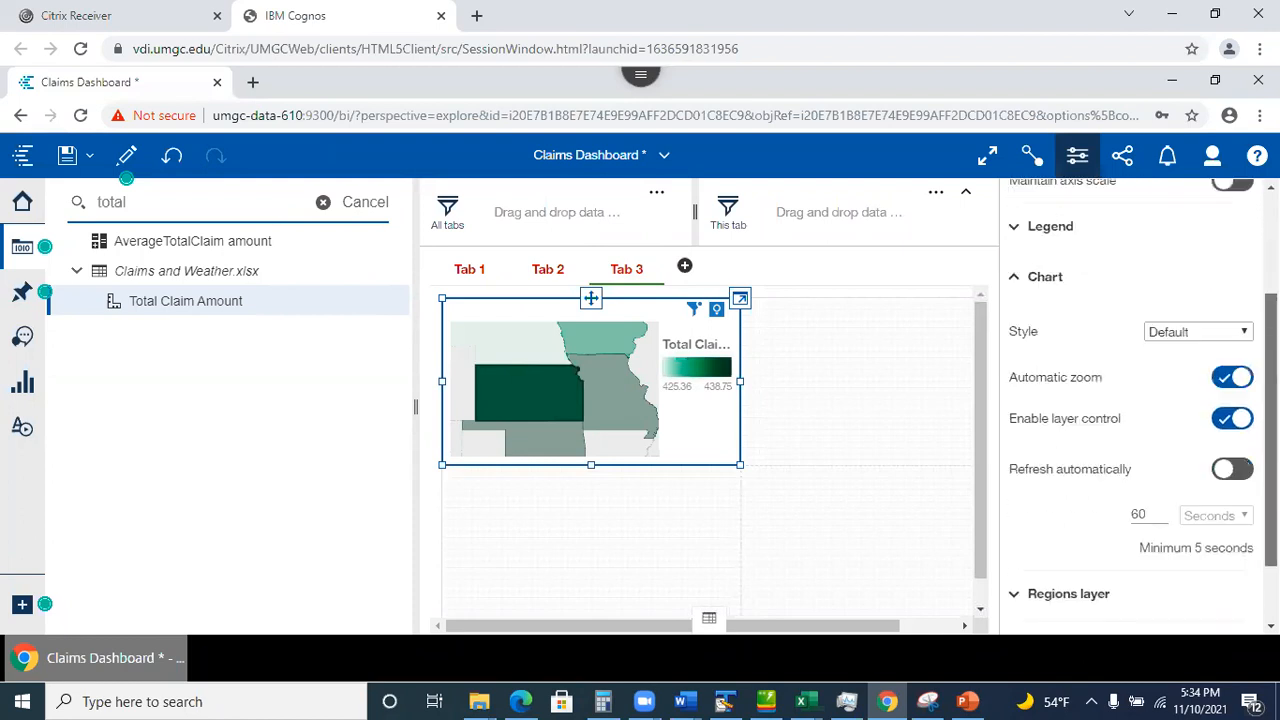
{"action": "scroll", "coordinate": [1130, 450], "scroll_direction": "up", "scroll_amount": 3}
{"action": "scroll", "coordinate": [1028, 556], "scroll_direction": "down", "scroll_amount": 3}
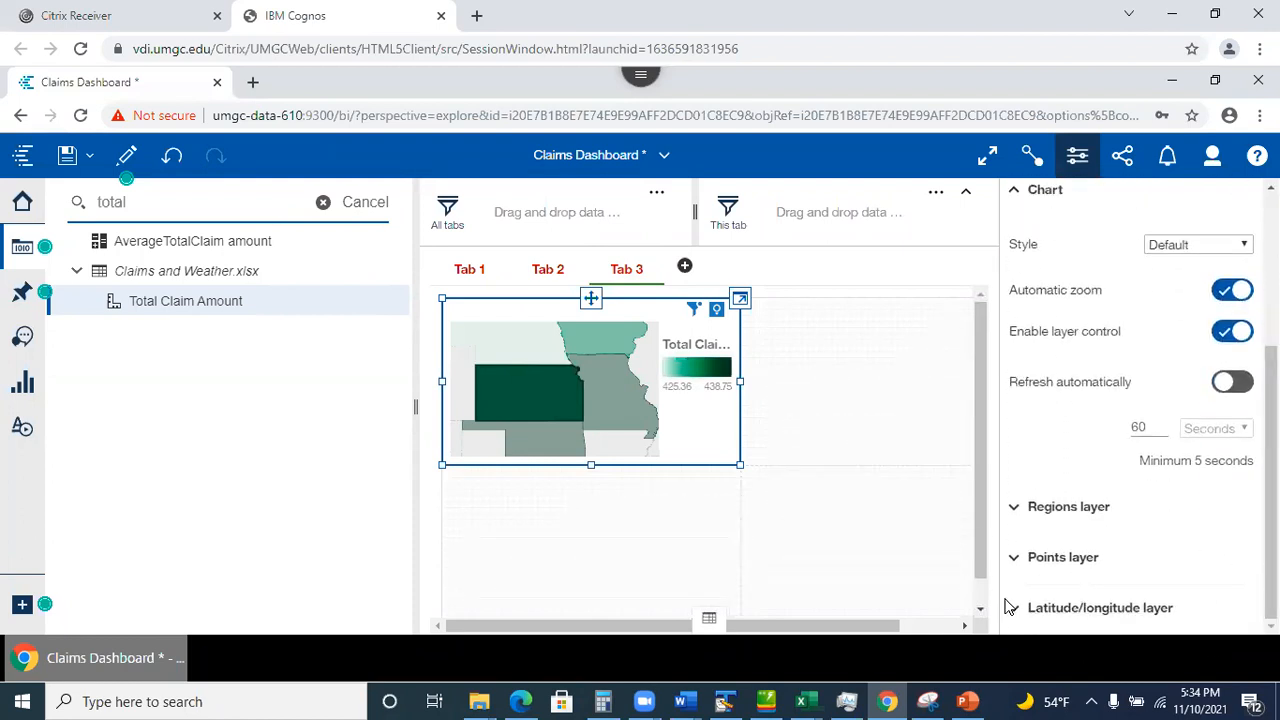
{"action": "left_click", "coordinate": [1017, 510]}
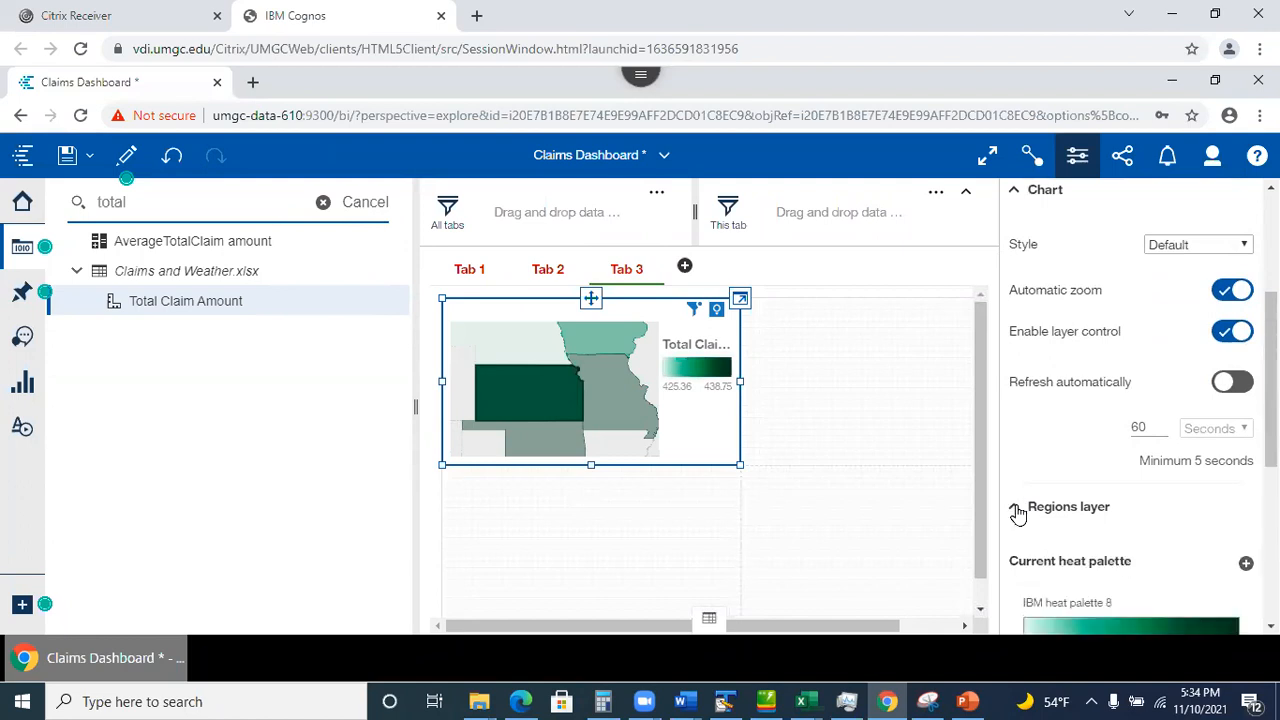
{"action": "scroll", "coordinate": [1212, 386], "scroll_direction": "down", "scroll_amount": 5}
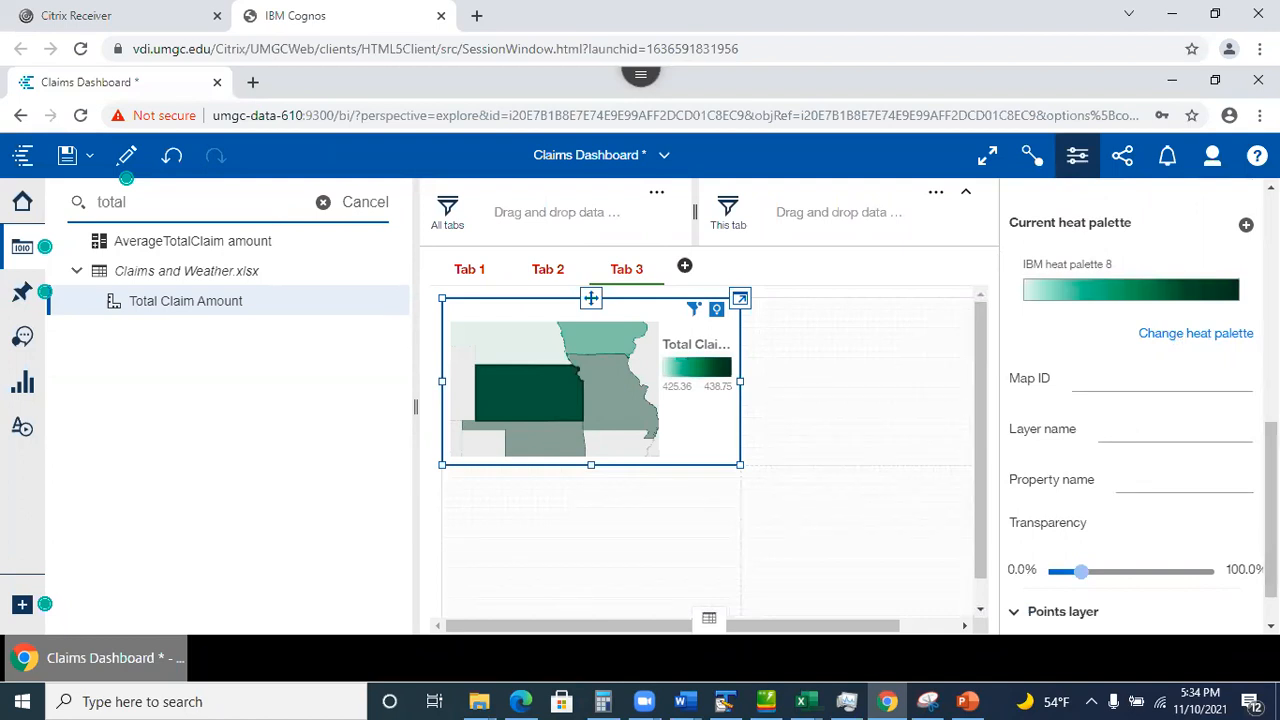
{"action": "scroll", "coordinate": [1142, 417], "scroll_direction": "up", "scroll_amount": 3}
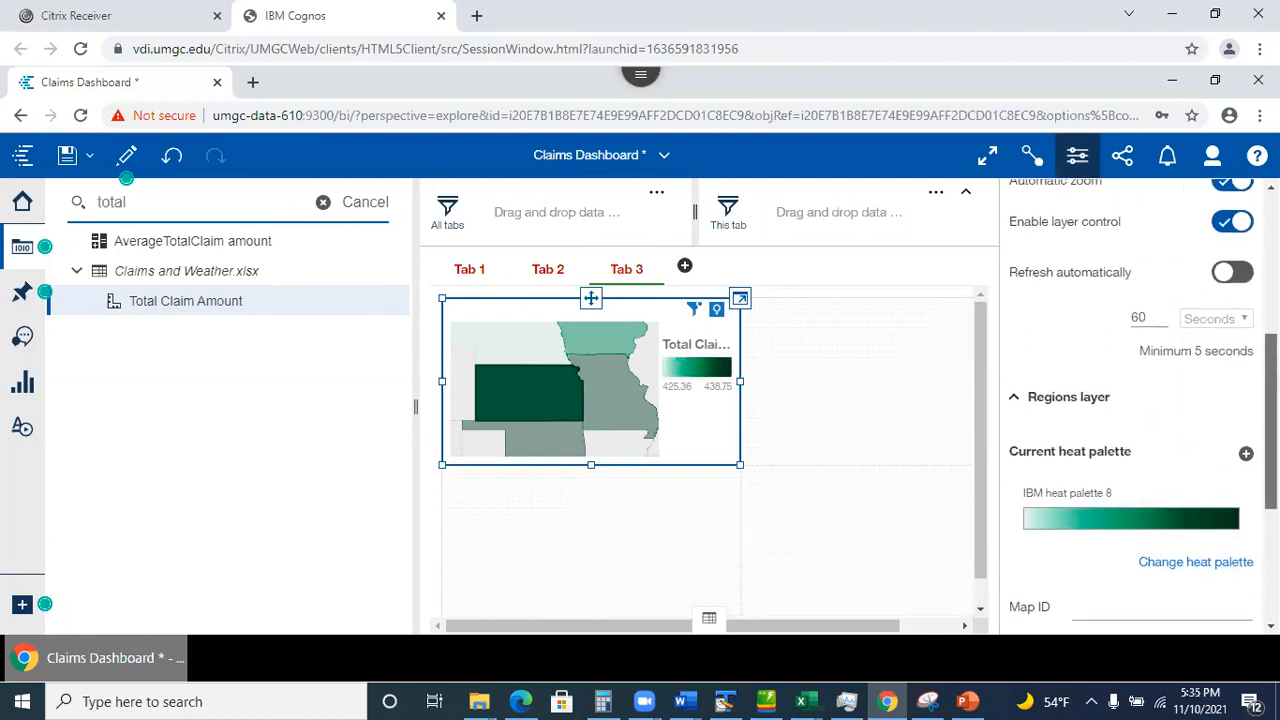
Replace the heat palette with the custom My Colors palette.
{"action": "left_click", "coordinate": [1190, 552]}
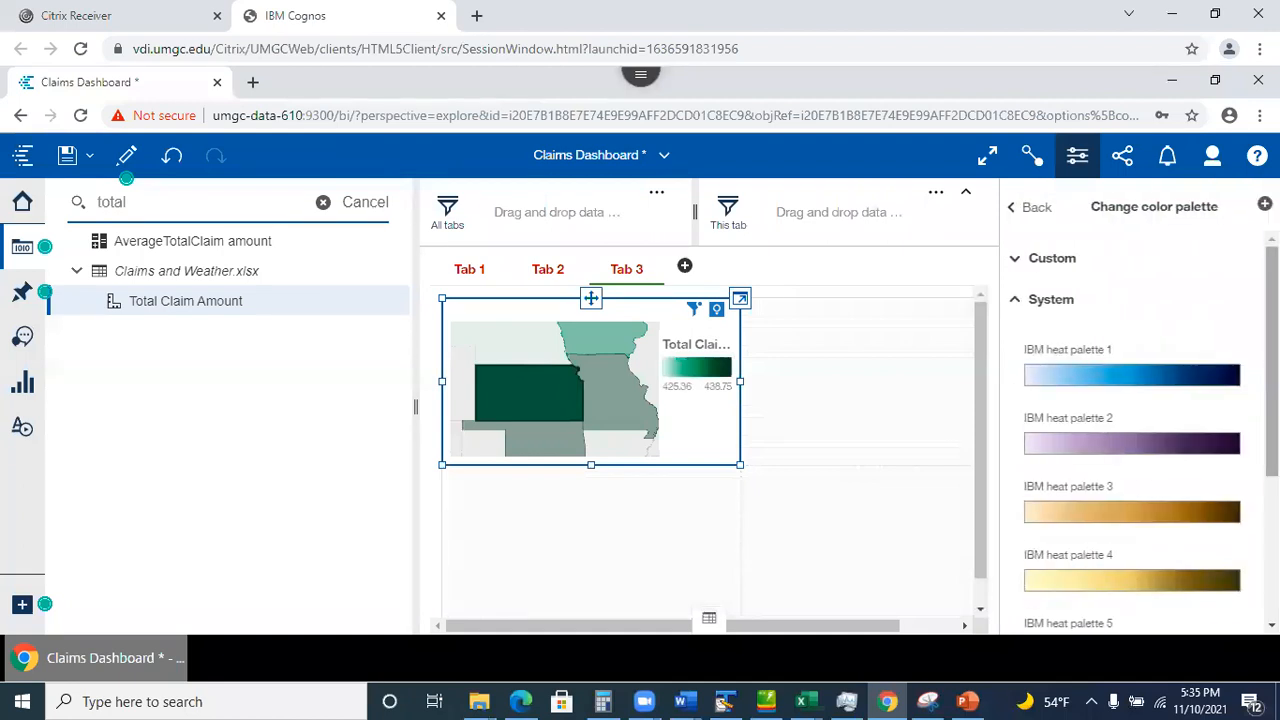
{"action": "scroll", "coordinate": [1140, 430], "scroll_direction": "down", "scroll_amount": 3}
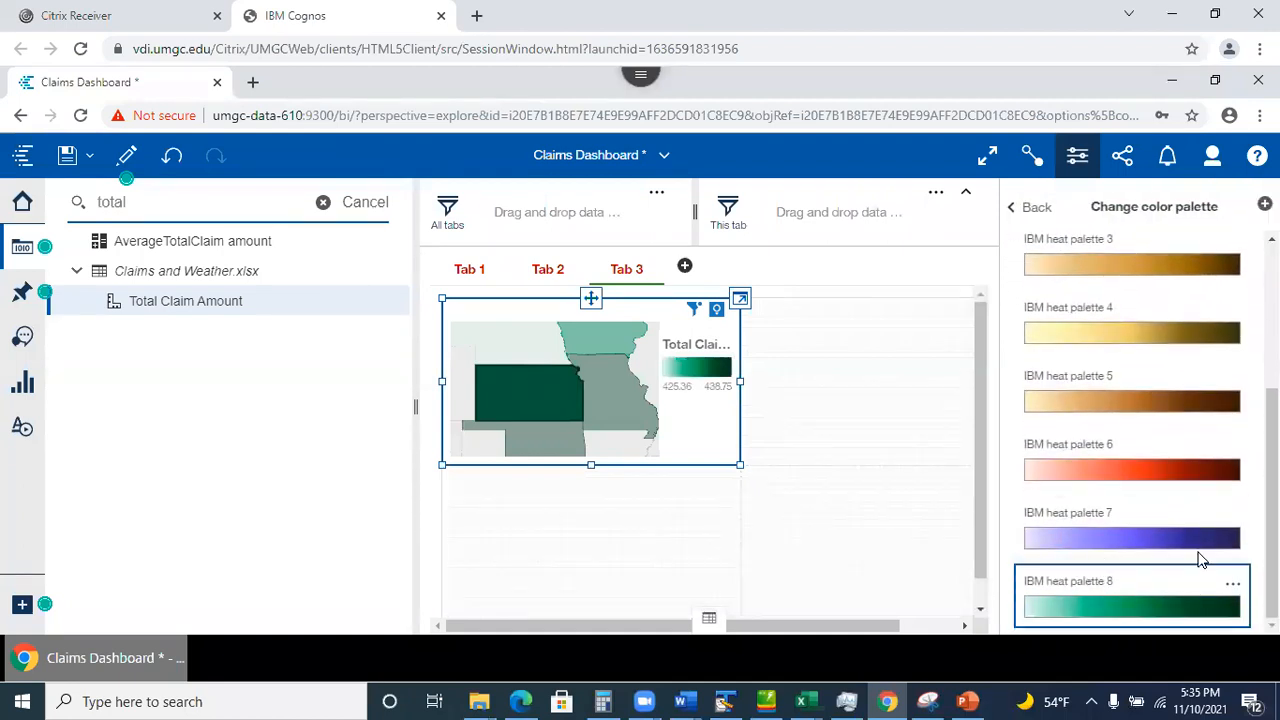
{"action": "scroll", "coordinate": [1200, 556], "scroll_direction": "up", "scroll_amount": 1}
{"action": "scroll", "coordinate": [1140, 430], "scroll_direction": "up", "scroll_amount": 4}
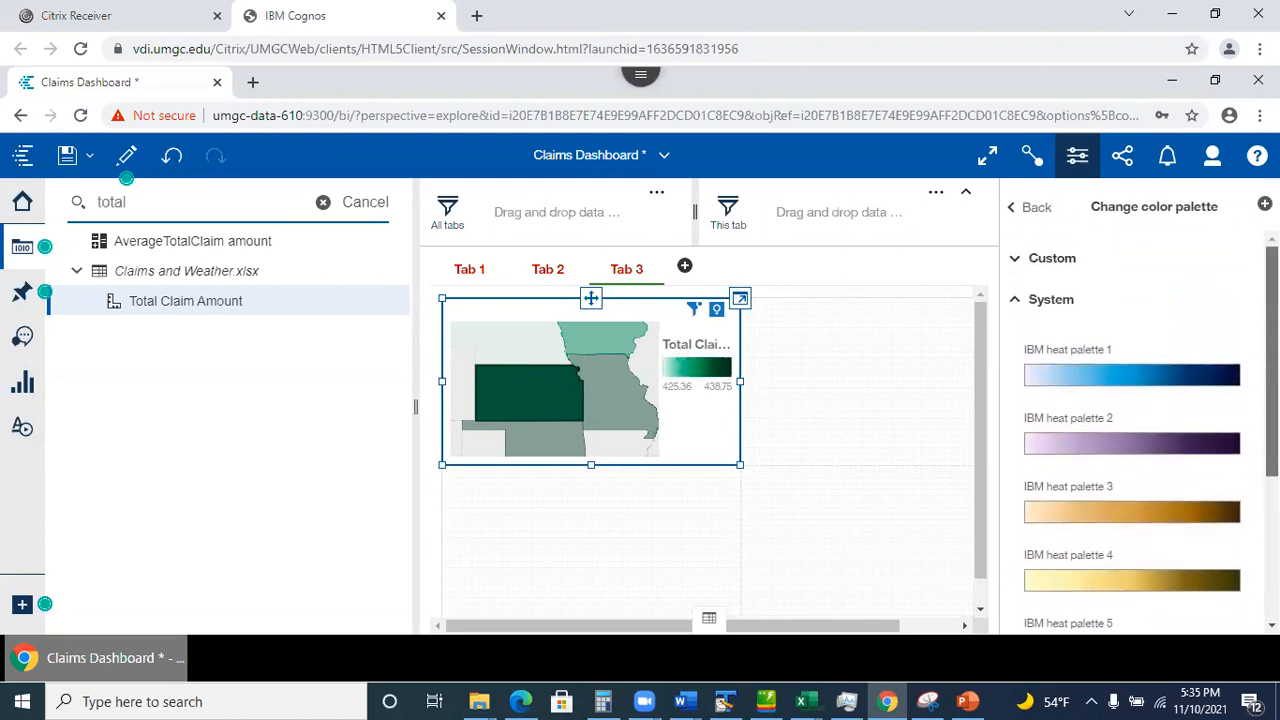
{"action": "scroll", "coordinate": [1085, 292], "scroll_direction": "down", "scroll_amount": 4}
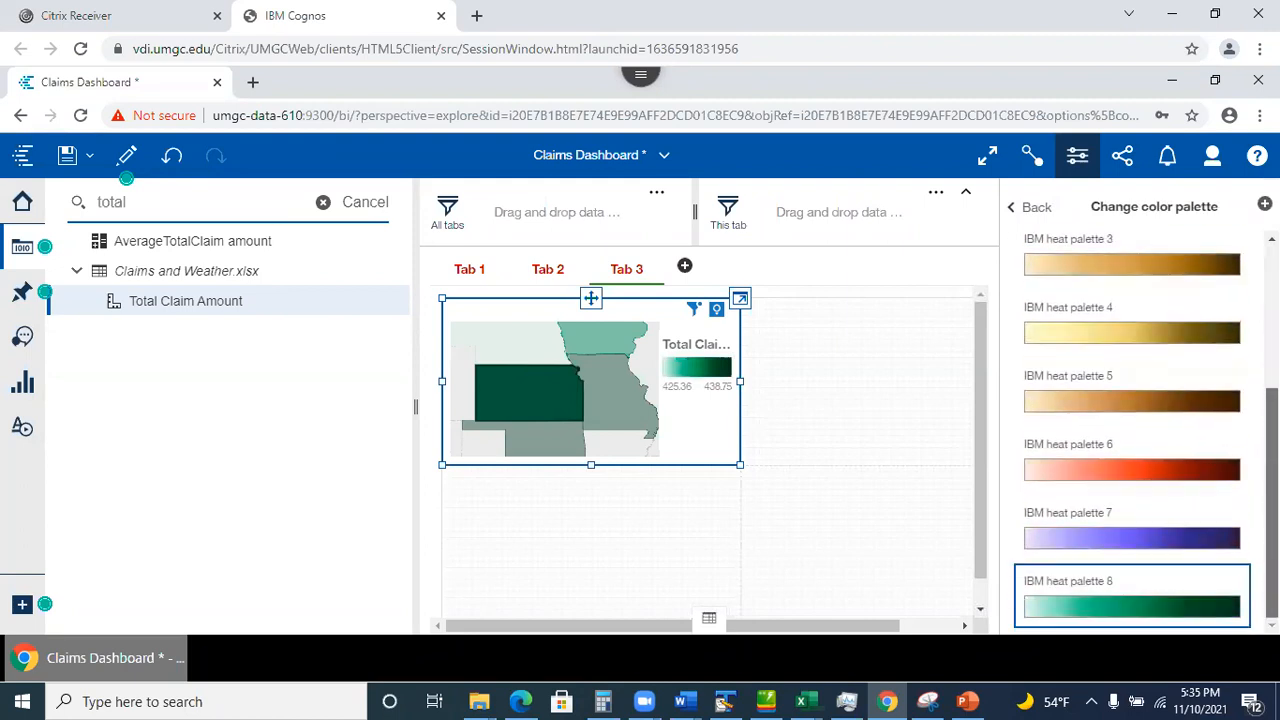
{"action": "scroll", "coordinate": [1085, 292], "scroll_direction": "up", "scroll_amount": 4}
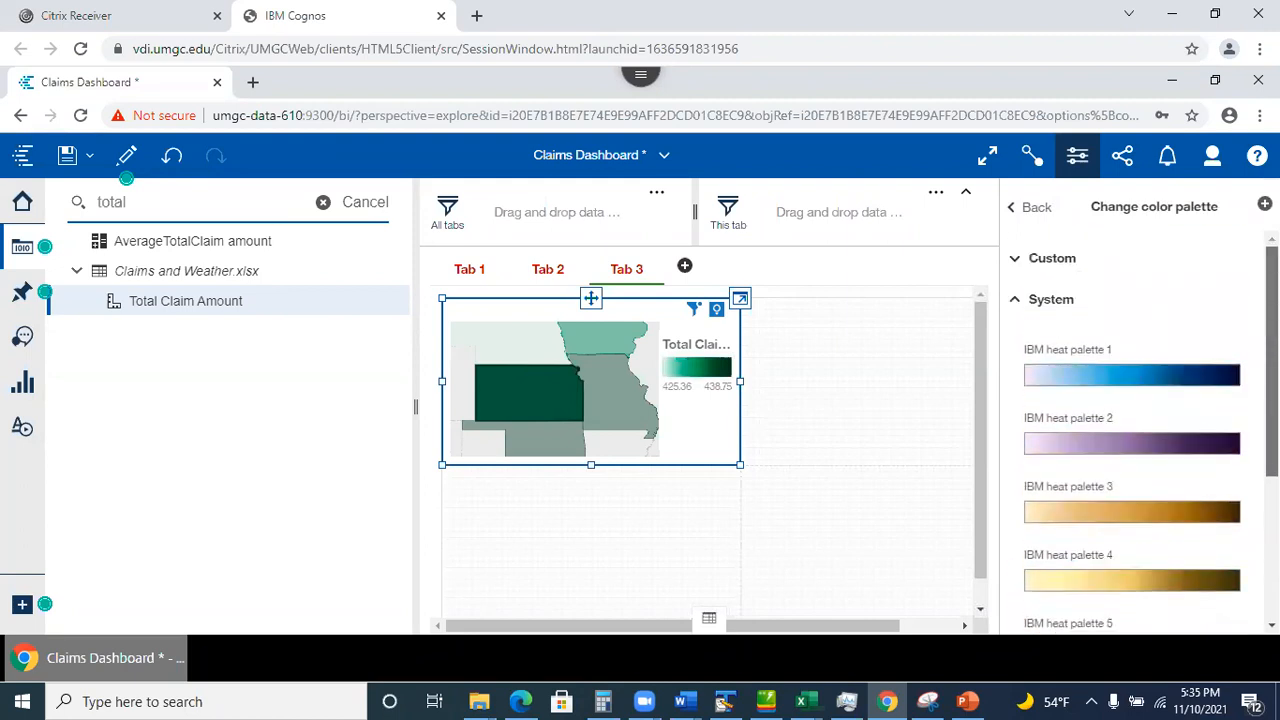
{"action": "left_click", "coordinate": [1016, 260]}
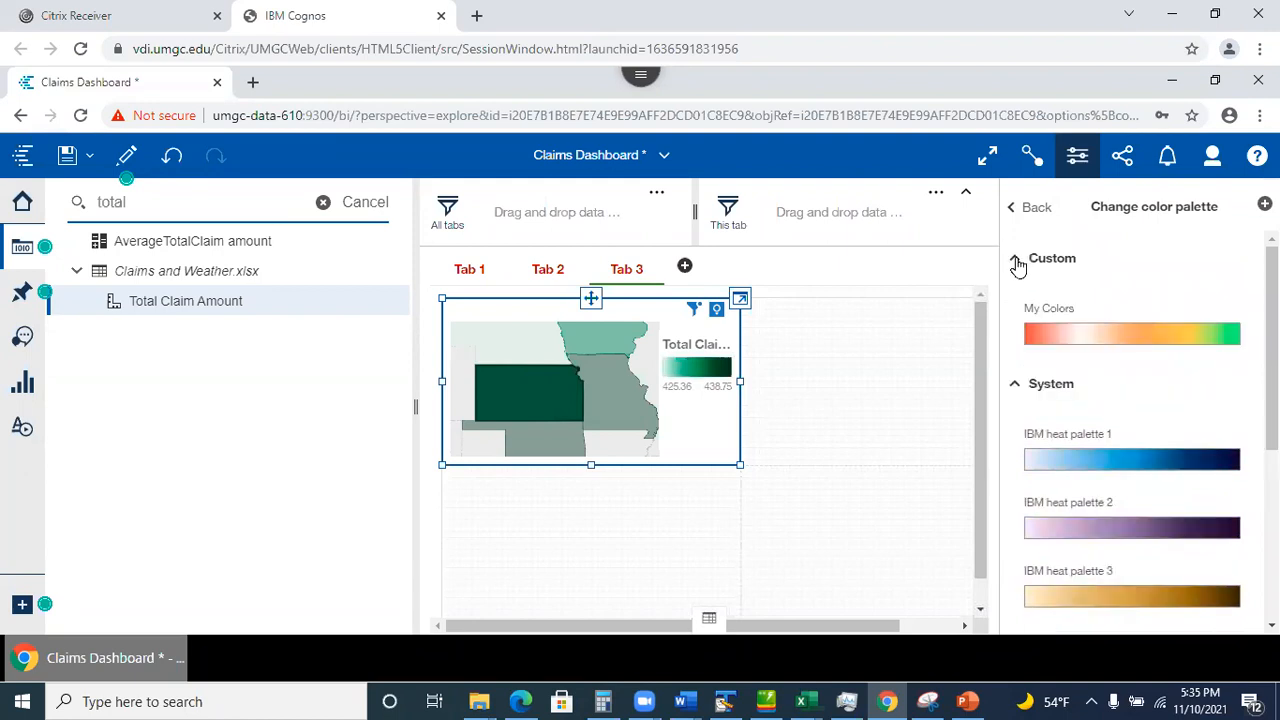
{"action": "left_click", "coordinate": [1145, 334]}
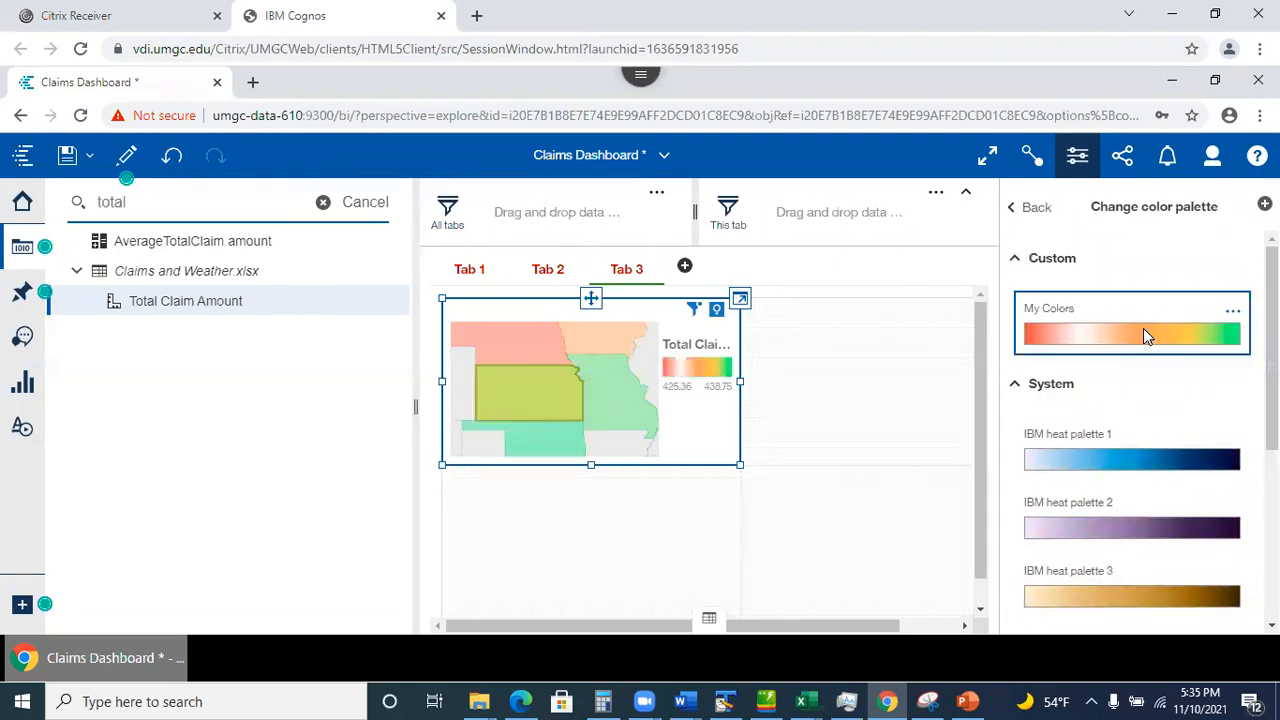
Deselect the recoloured map and close the data sources and Properties panels.
{"action": "left_click", "coordinate": [900, 538]}
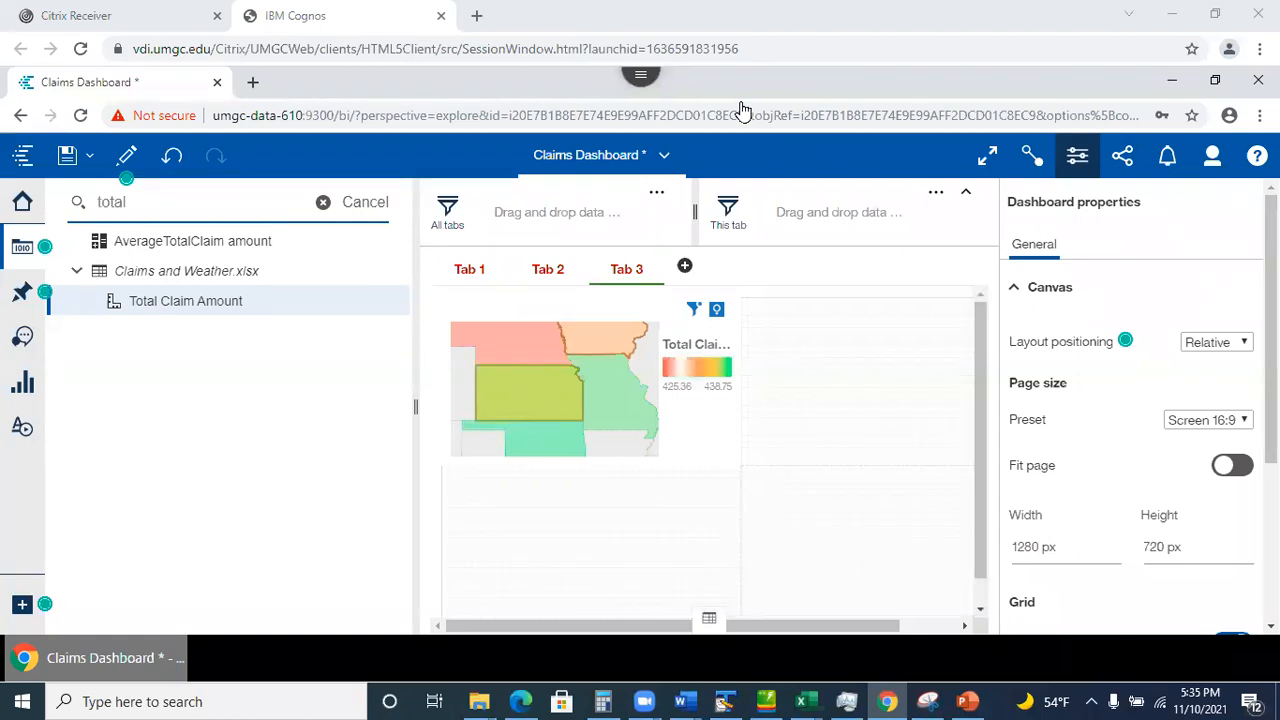
{"action": "left_click", "coordinate": [670, 570]}
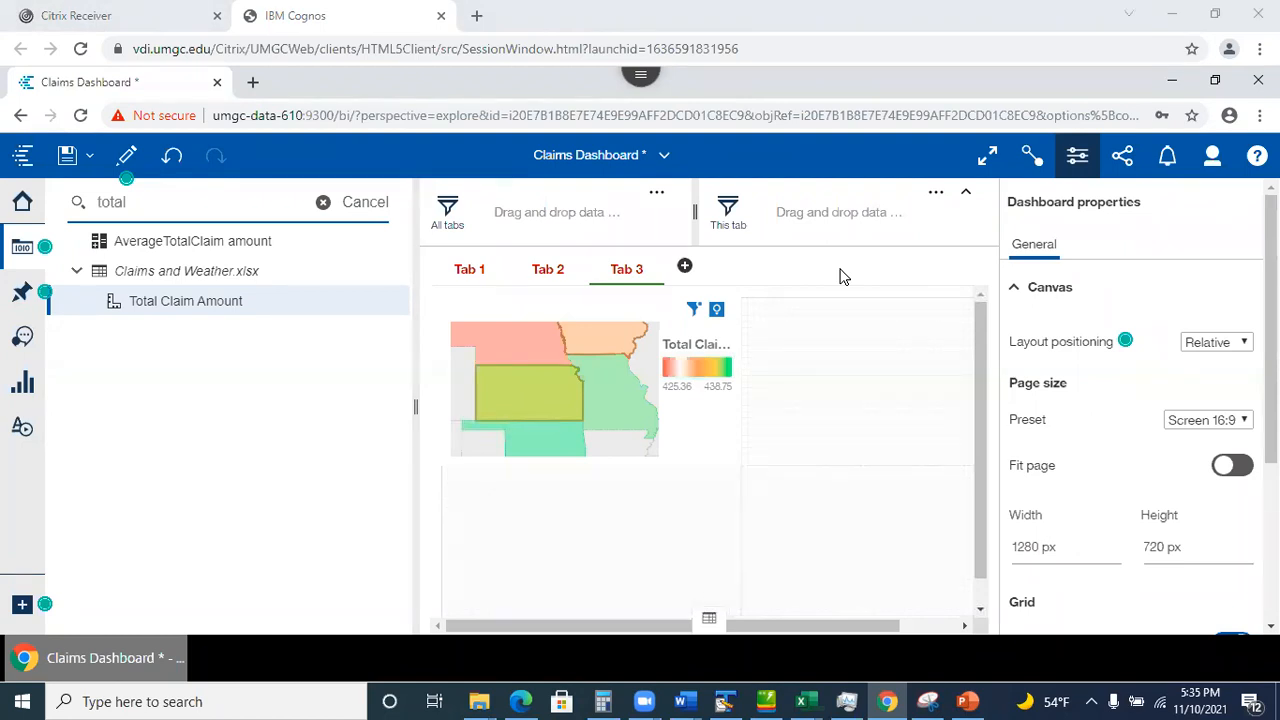
{"action": "left_click", "coordinate": [977, 436]}
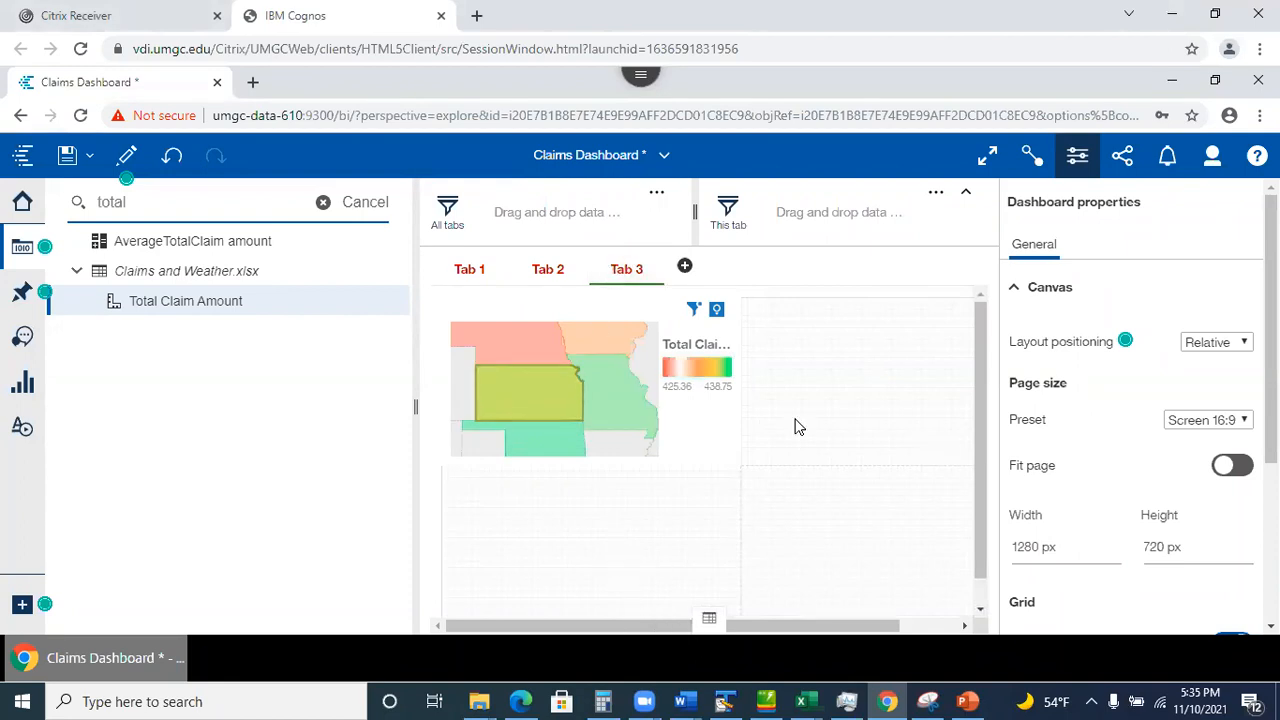
{"action": "left_click", "coordinate": [23, 247]}
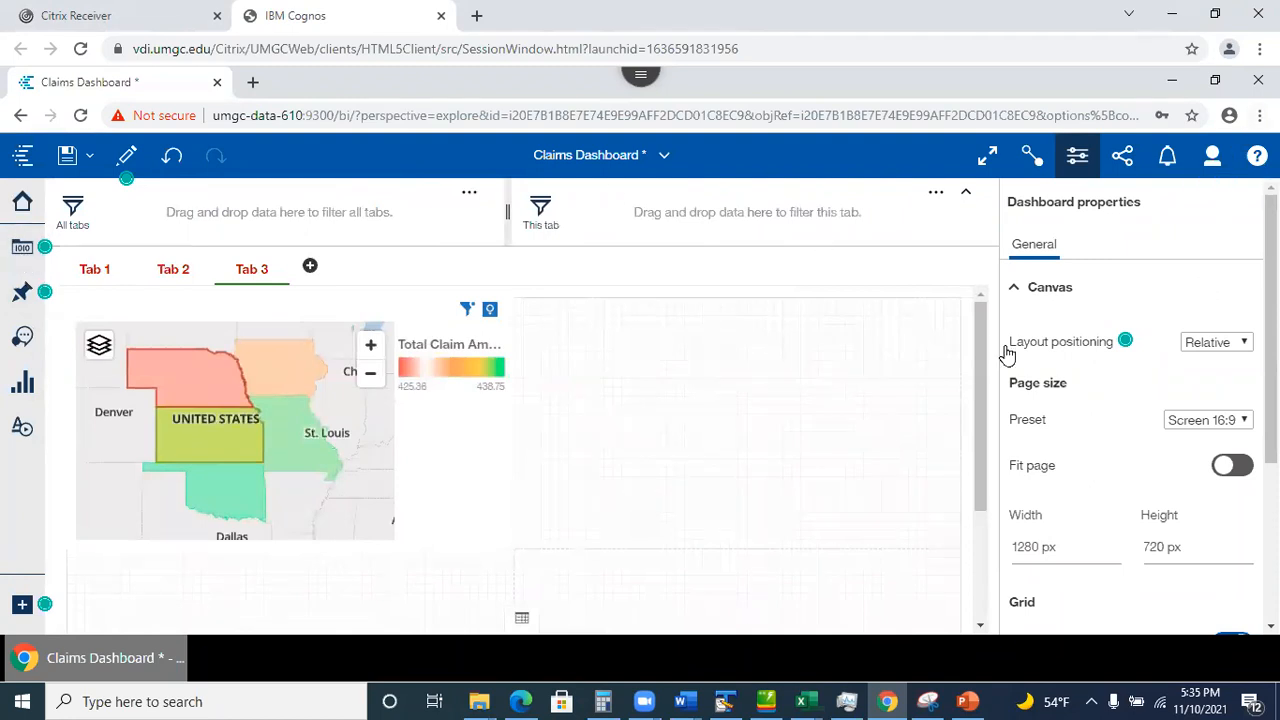
{"action": "left_click", "coordinate": [1077, 155]}
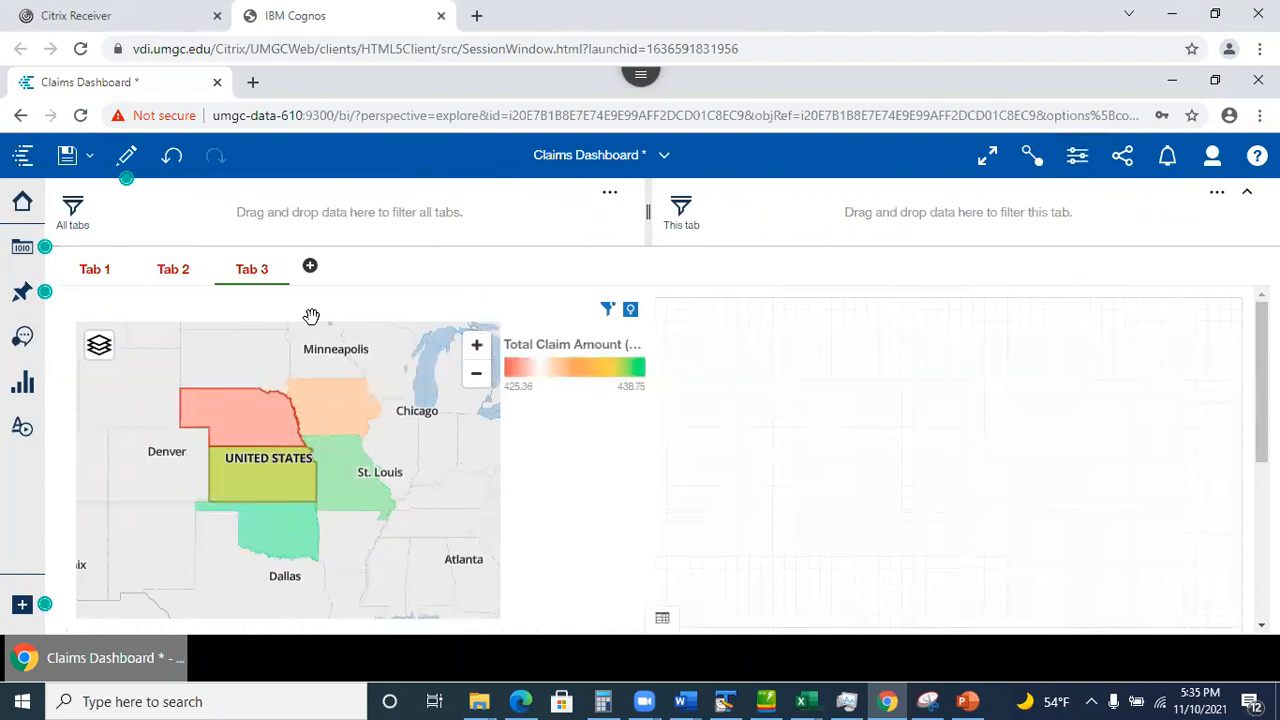
Return to Tab 1 and scroll through its pie chart, policy-type table and map.
{"action": "left_click", "coordinate": [90, 272]}
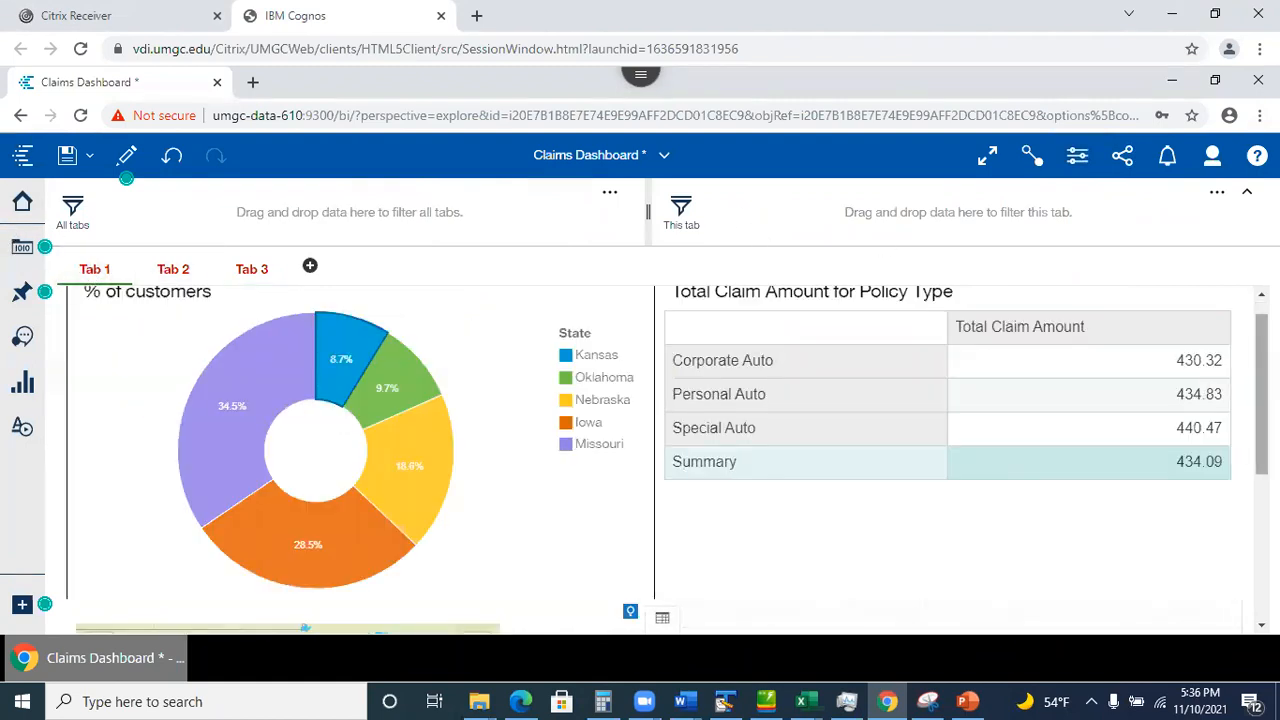
{"action": "scroll", "coordinate": [1250, 400], "scroll_direction": "down", "scroll_amount": 3}
{"action": "scroll", "coordinate": [670, 460], "scroll_direction": "up", "scroll_amount": 3}
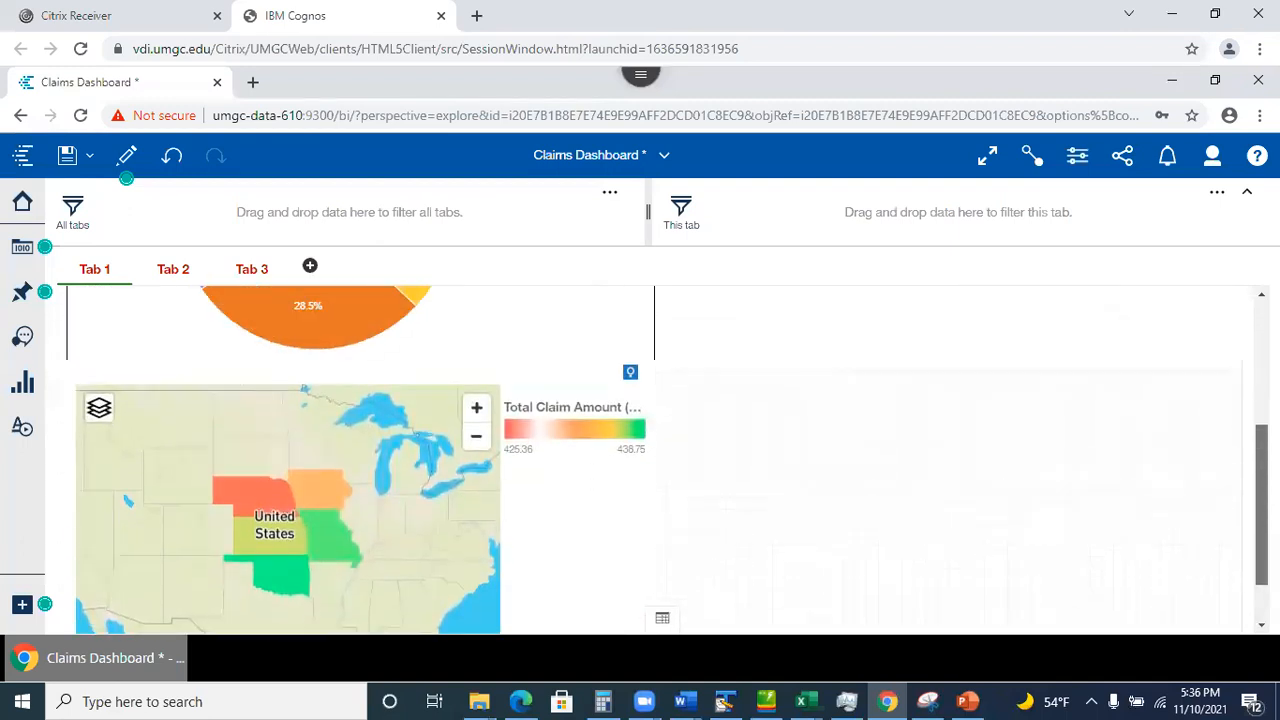
{"action": "scroll", "coordinate": [670, 460], "scroll_direction": "down", "scroll_amount": 3}
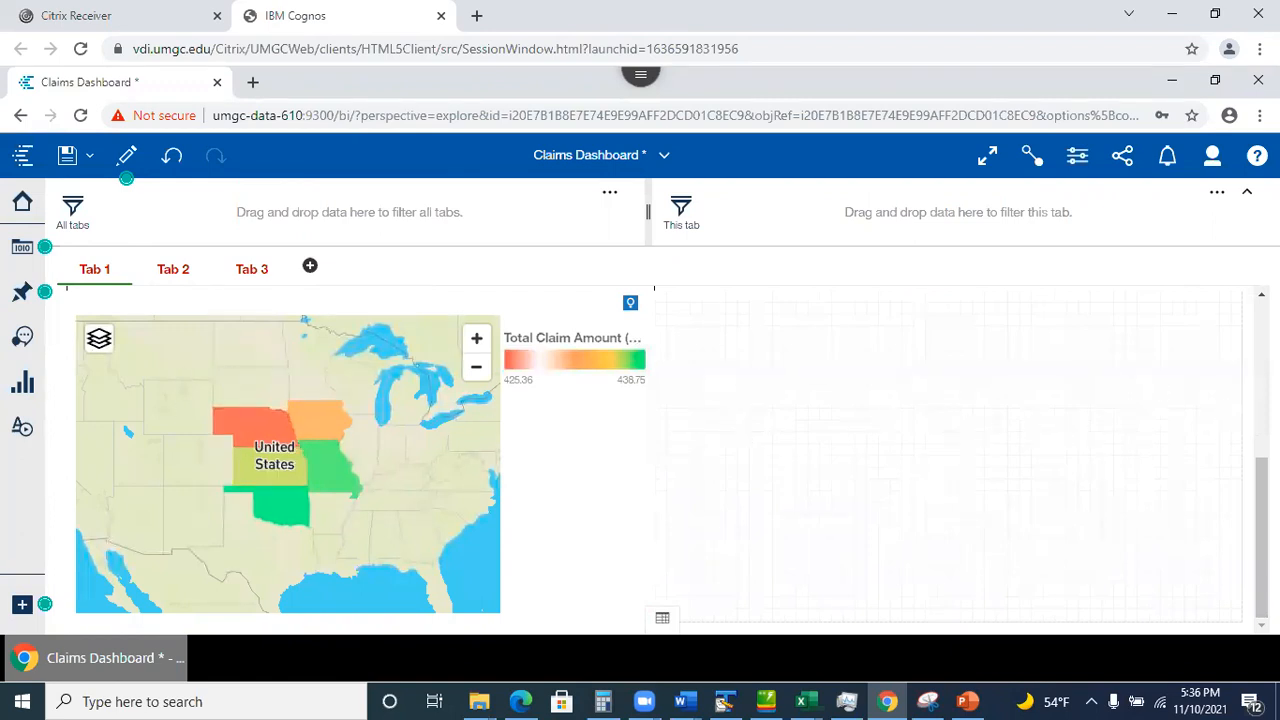
{"action": "left_click_drag", "start_coordinate": [1261, 500], "coordinate": [1248, 243]}
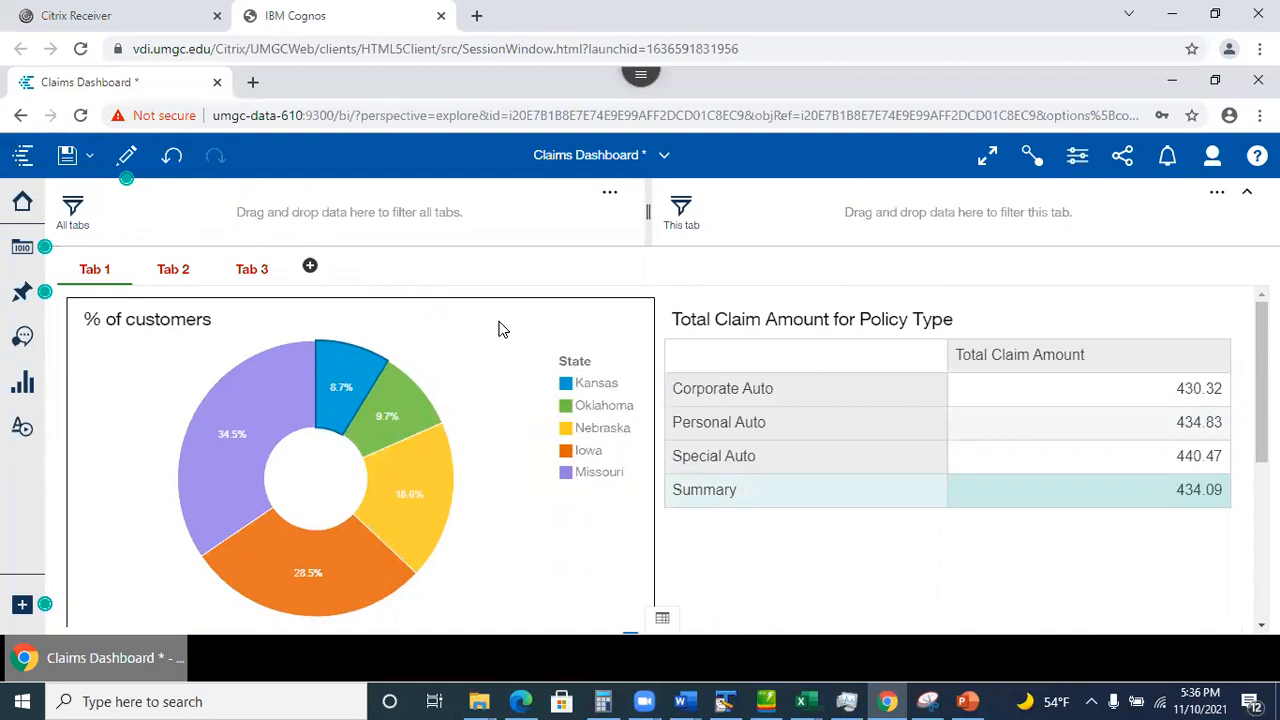
{"action": "mouse_move", "coordinate": [1261, 385]}
{"action": "left_mouse_down"}
{"action": "mouse_move", "coordinate": [1261, 545]}
{"action": "mouse_move", "coordinate": [1261, 380]}
{"action": "left_mouse_up"}
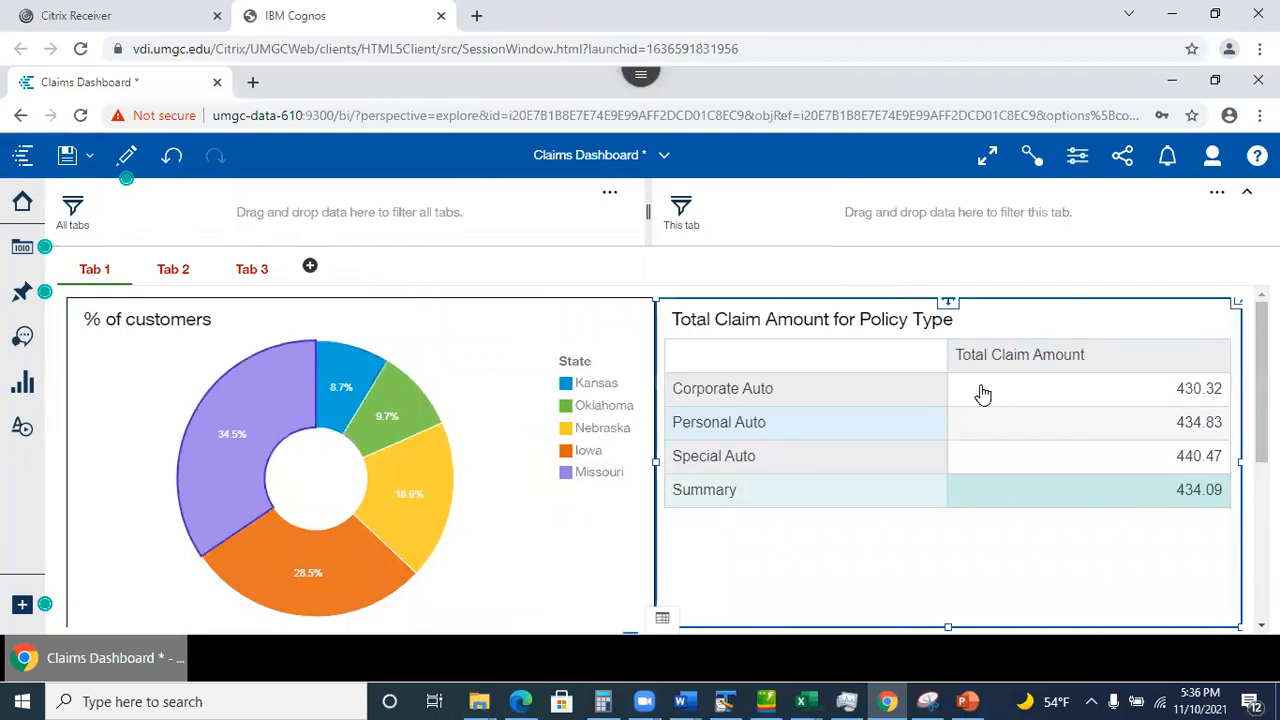
Inspect the policy-type crosstab in focus view, then show the three saved pins.
{"action": "scroll", "coordinate": [655, 459], "scroll_direction": "up", "scroll_amount": 1}
{"action": "left_click", "coordinate": [1236, 306]}
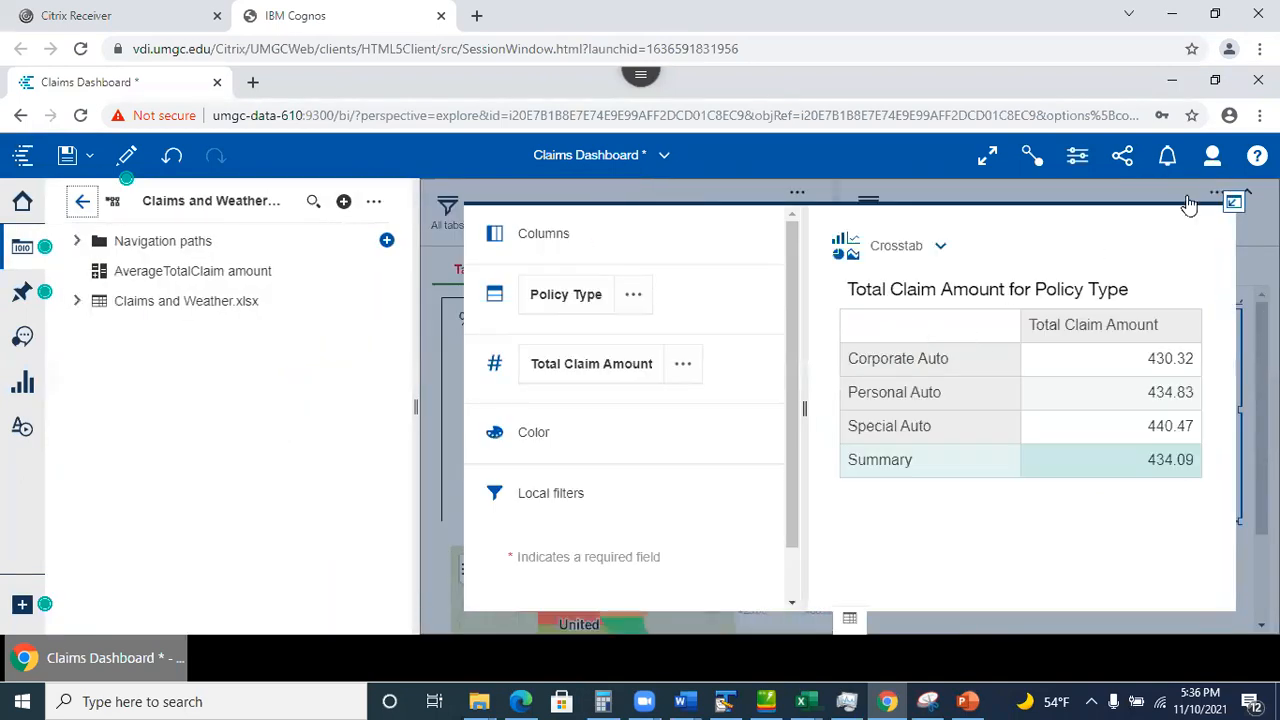
{"action": "left_click", "coordinate": [1234, 203]}
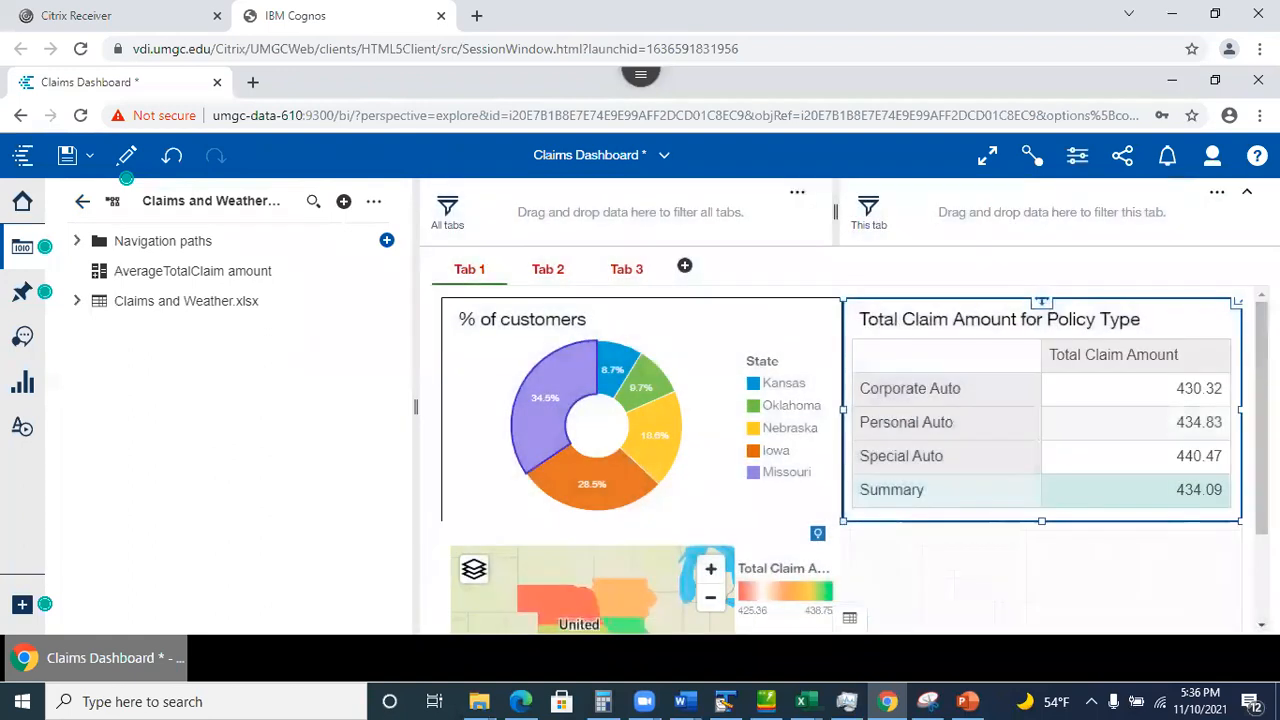
{"action": "scroll", "coordinate": [855, 460], "scroll_direction": "down", "scroll_amount": 2}
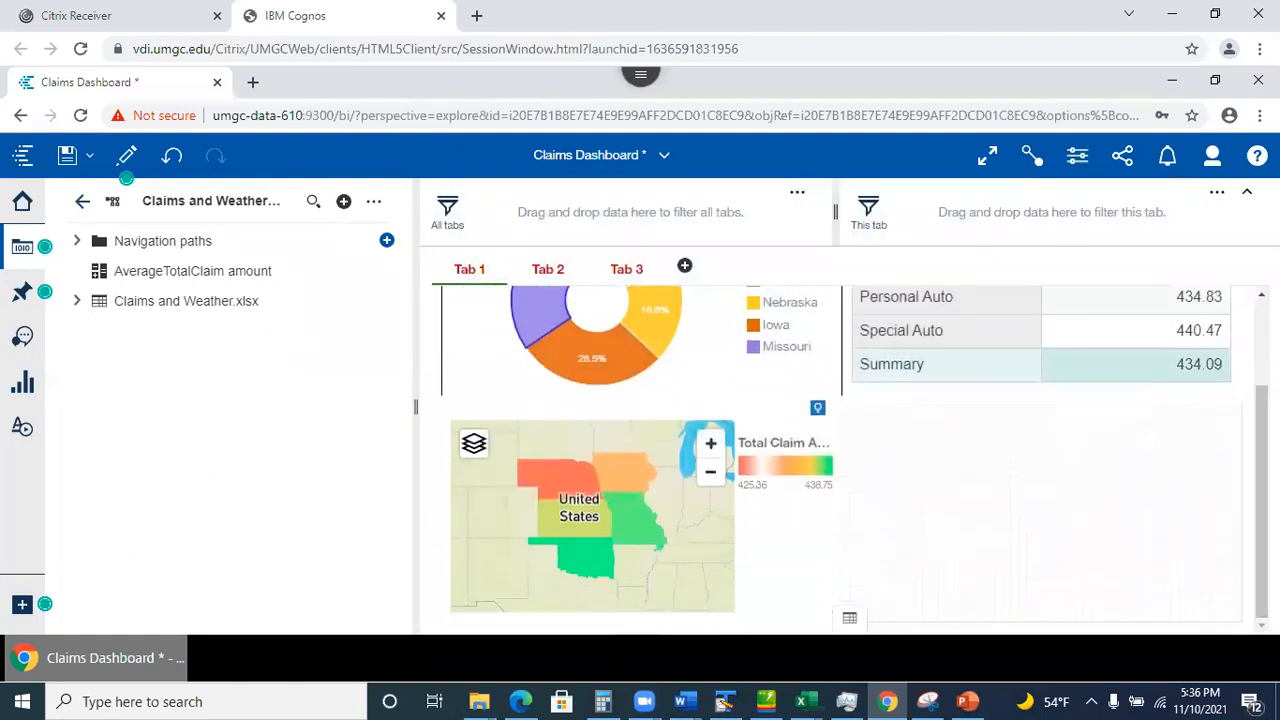
{"action": "left_click", "coordinate": [22, 291]}
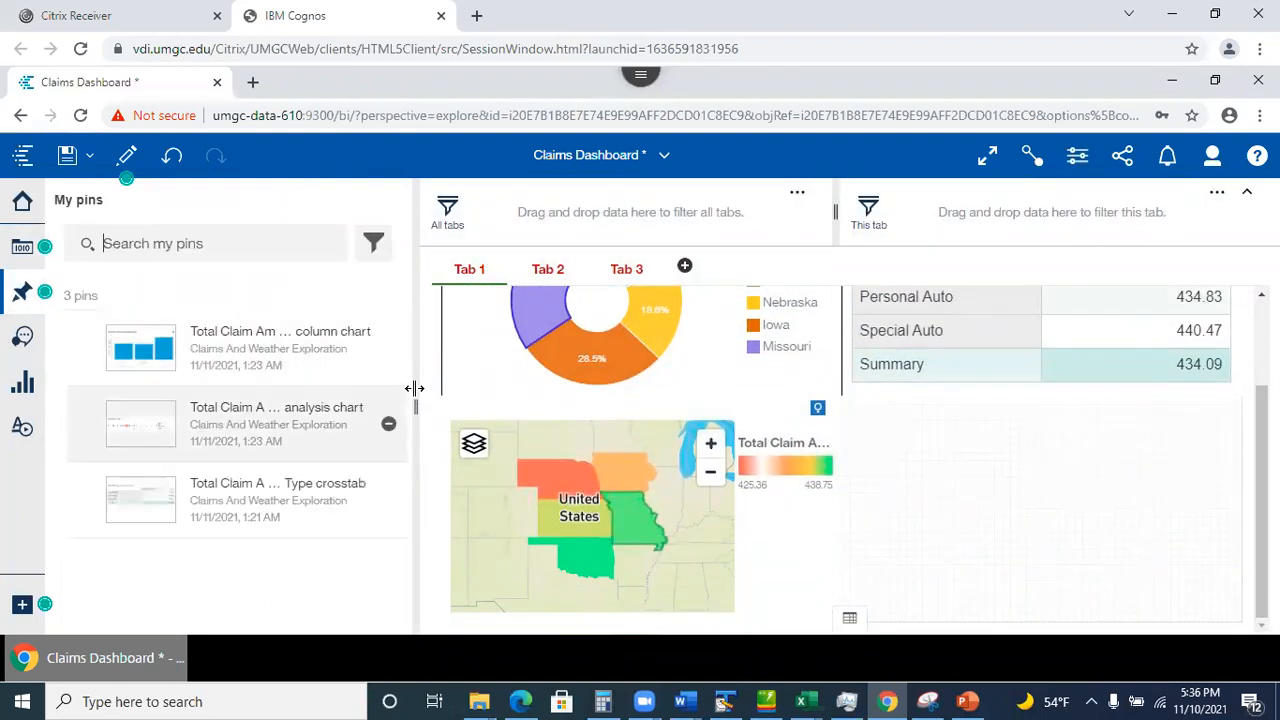
Drop the pinned Total Claim Amount for Policy Type crosstab onto Tab 1.
{"action": "left_click_drag", "start_coordinate": [136, 498], "coordinate": [1033, 498]}
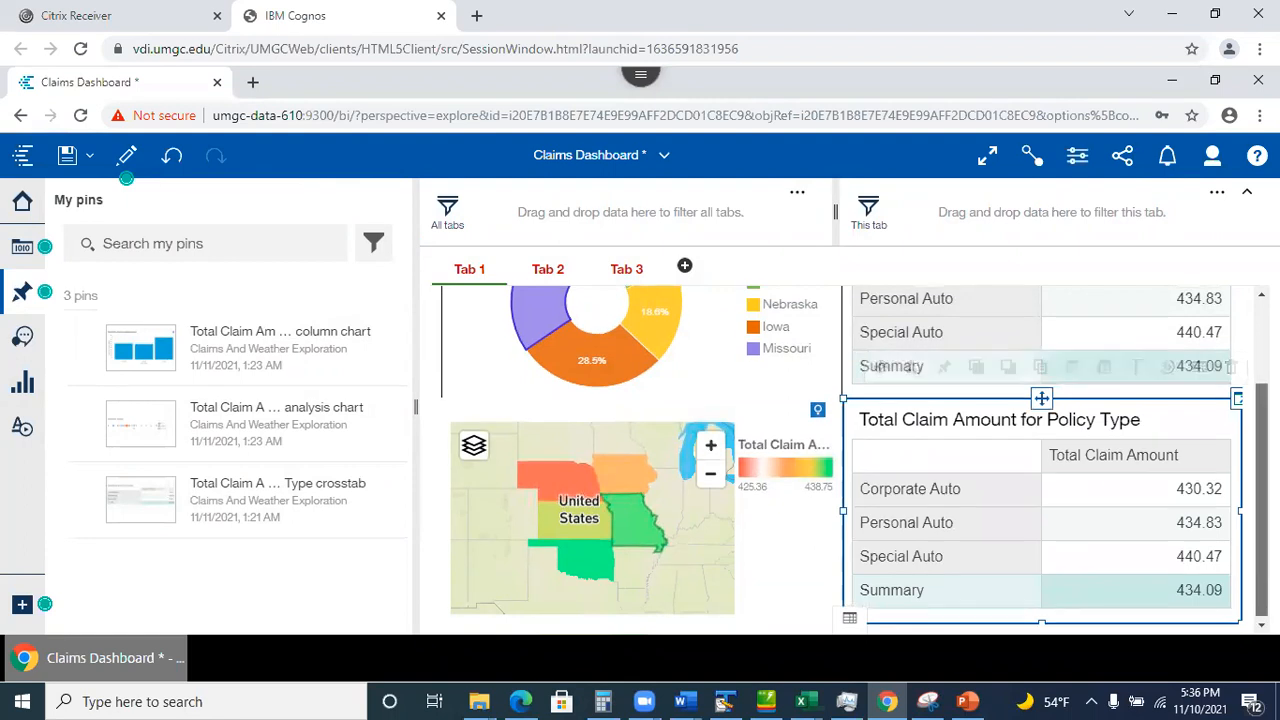
{"action": "scroll", "coordinate": [854, 459], "scroll_direction": "up", "scroll_amount": 2}
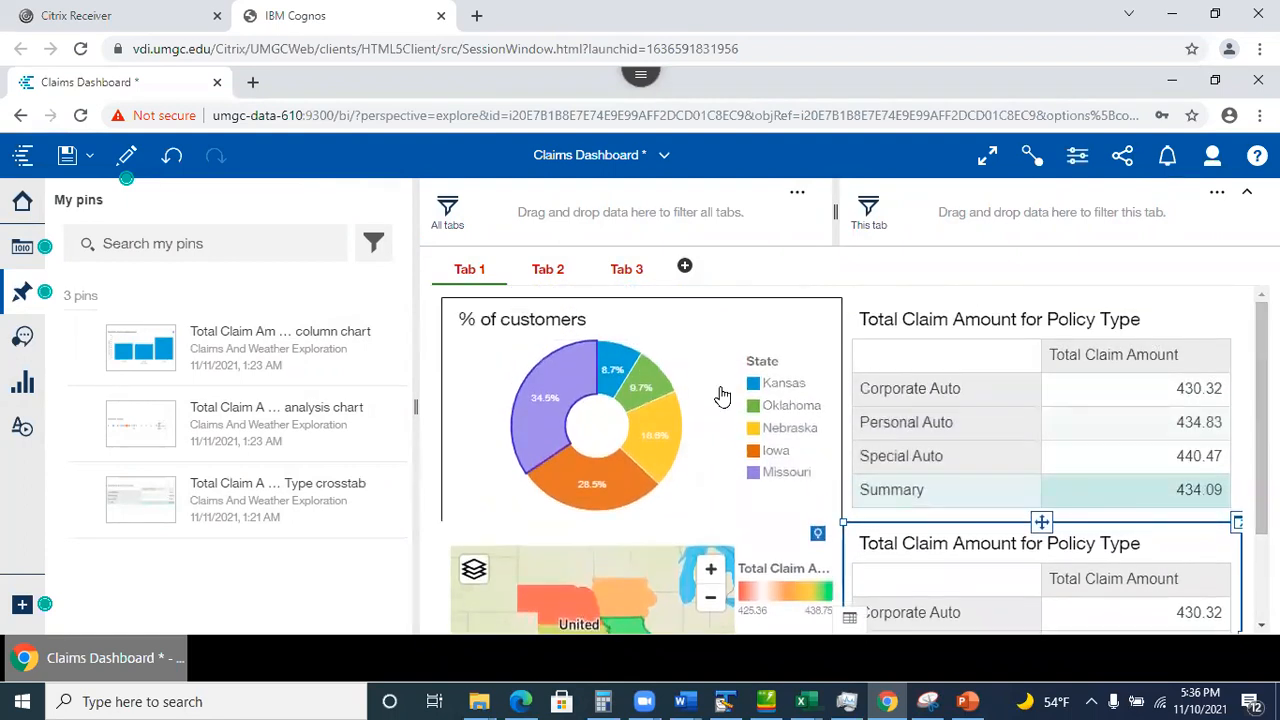
{"action": "left_click", "coordinate": [541, 403]}
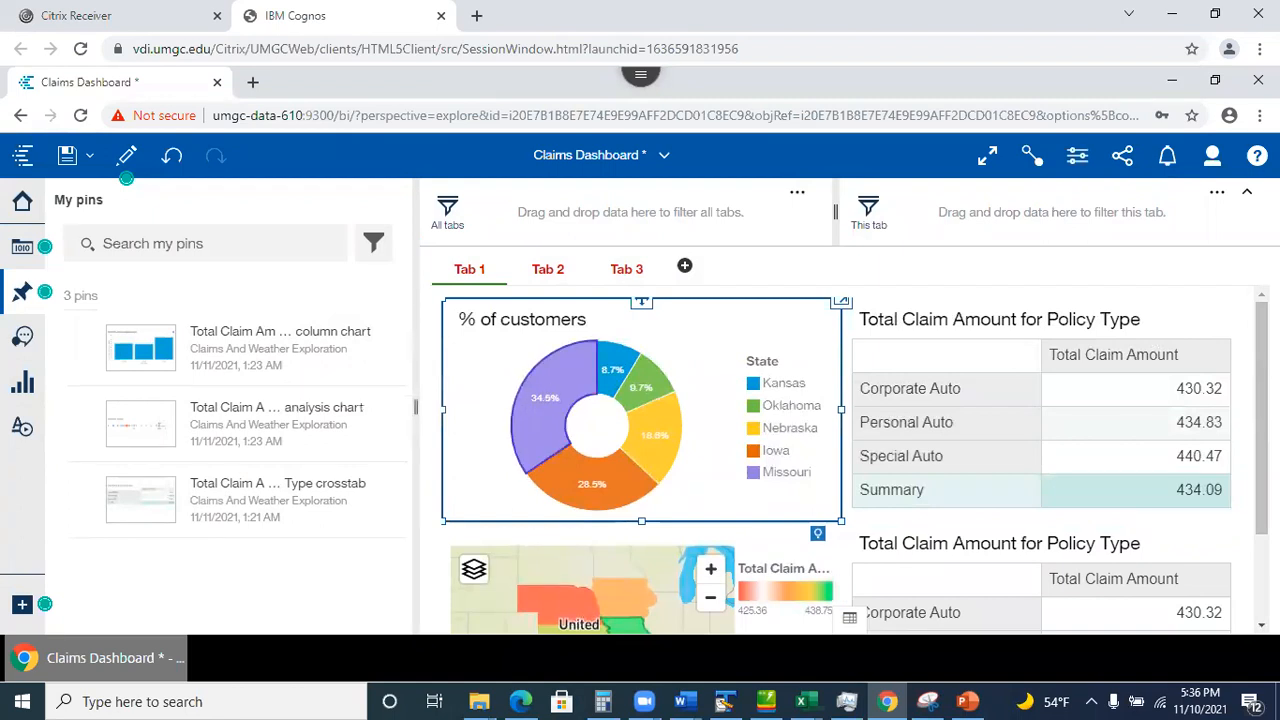
{"action": "scroll", "coordinate": [652, 412], "scroll_direction": "down", "scroll_amount": 3}
{"action": "scroll", "coordinate": [652, 412], "scroll_direction": "up", "scroll_amount": 1}
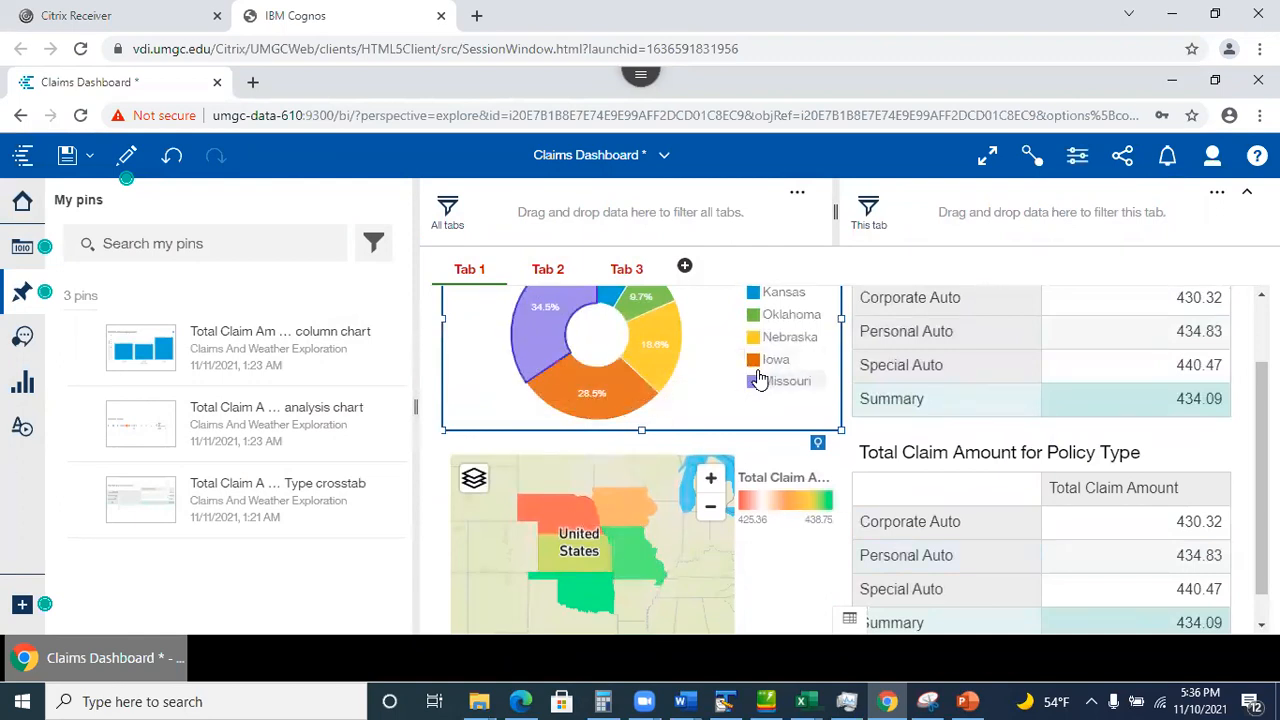
Select and deselect the pie chart and state map to review Tab 1's layout.
{"action": "mouse_move", "coordinate": [768, 390]}
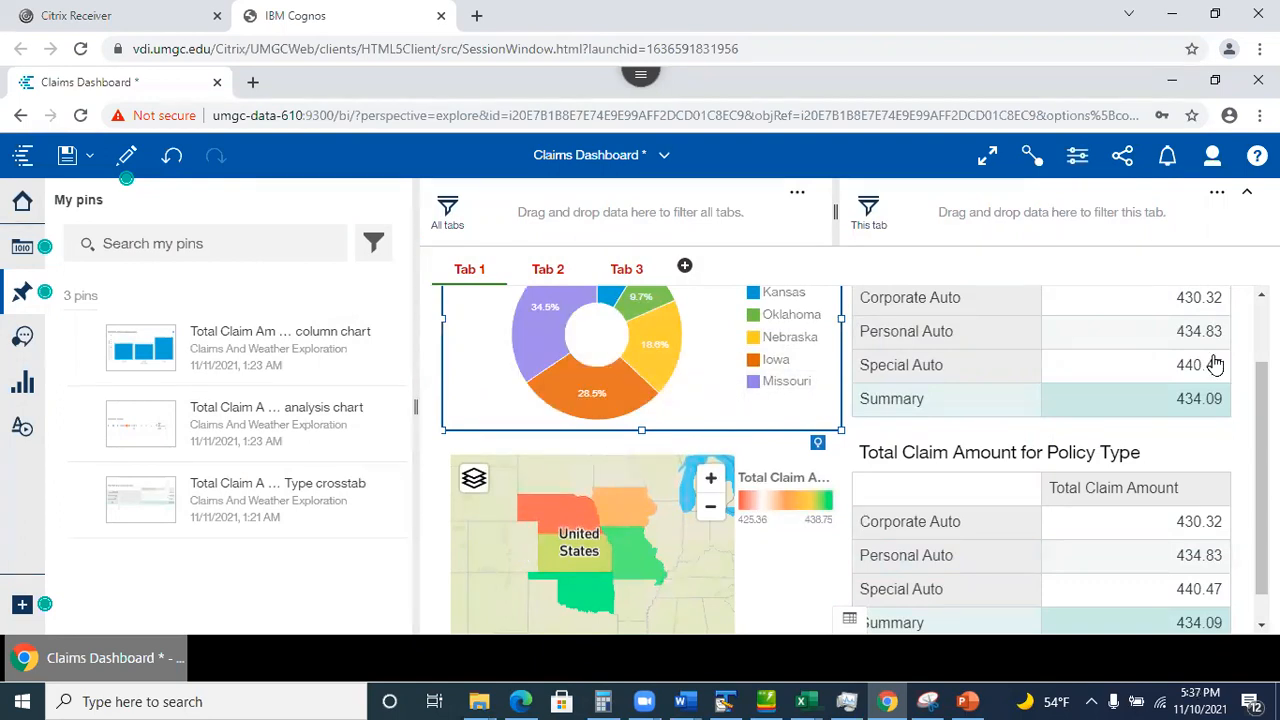
{"action": "left_click", "coordinate": [774, 480]}
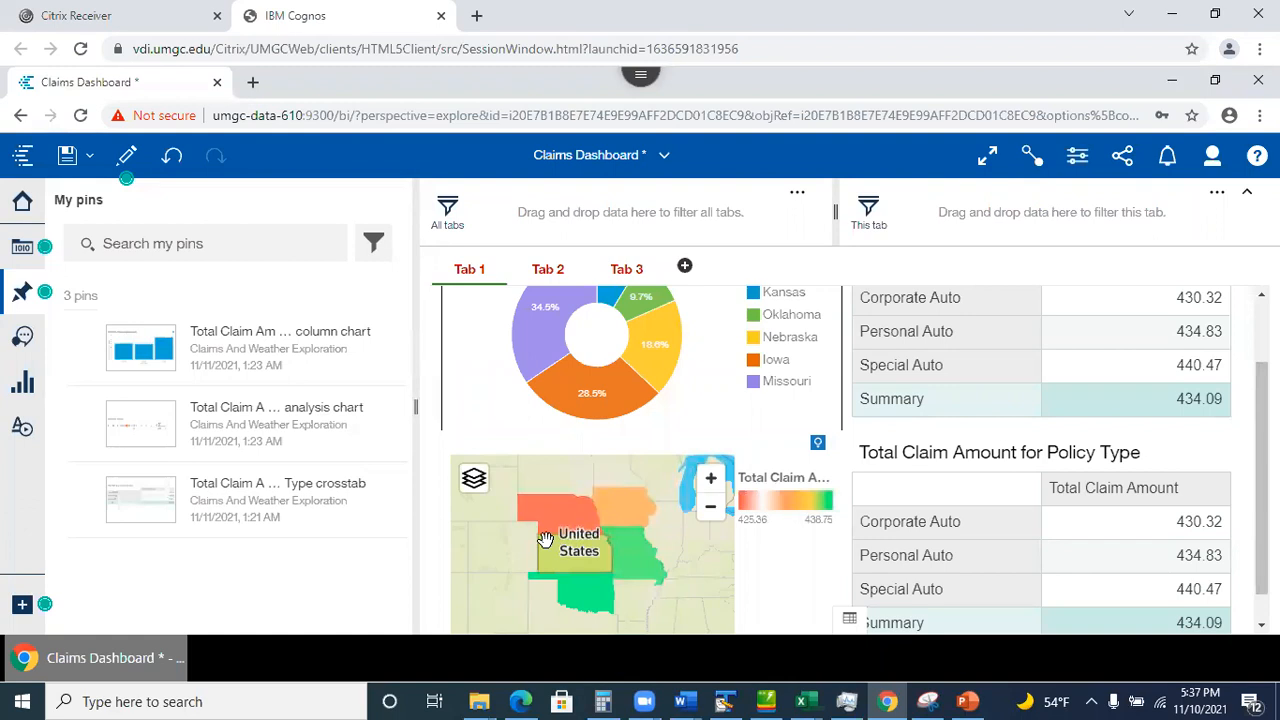
{"action": "left_click", "coordinate": [573, 562]}
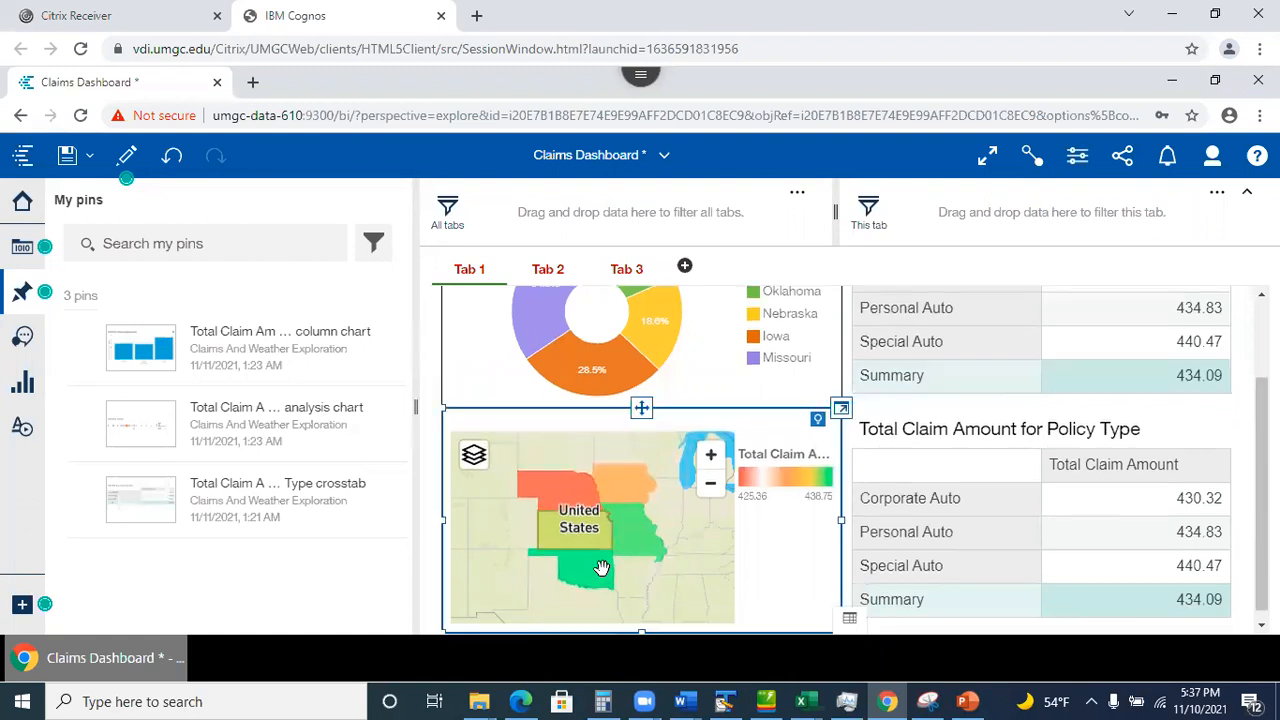
{"action": "mouse_move", "coordinate": [599, 569]}
{"action": "left_click", "coordinate": [1275, 500]}
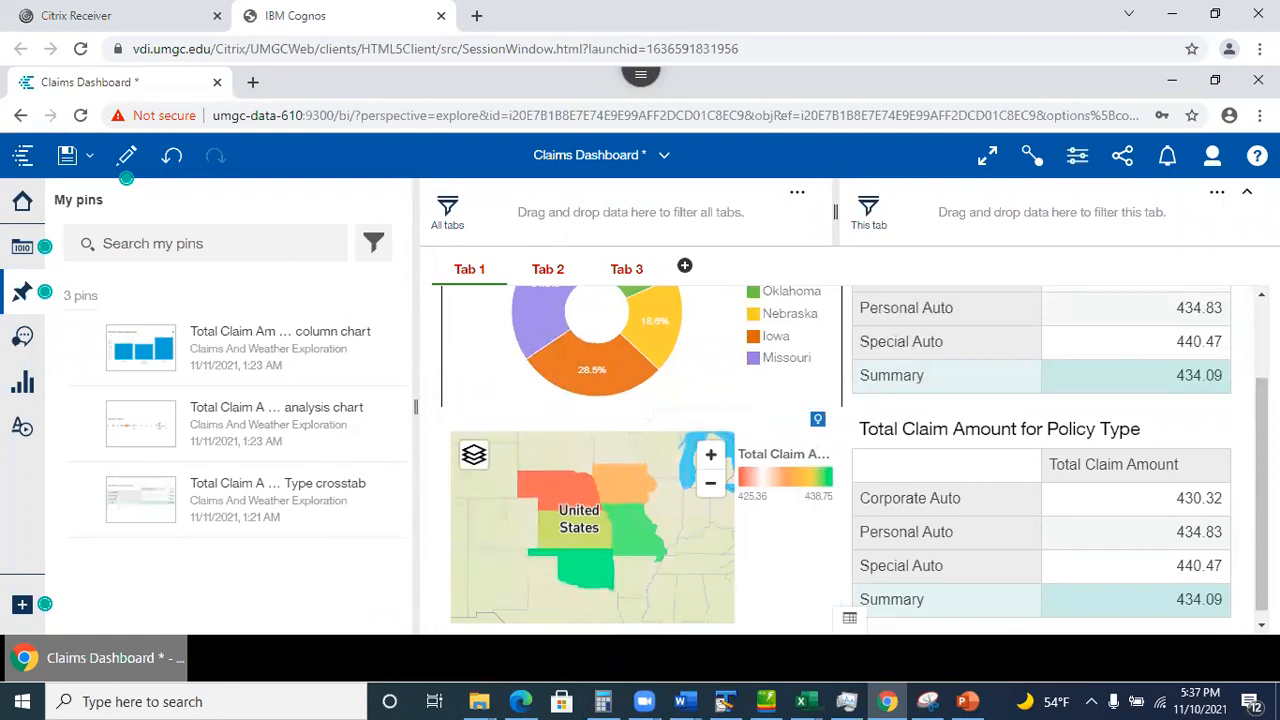
{"action": "scroll", "coordinate": [840, 460], "scroll_direction": "up", "scroll_amount": 2}
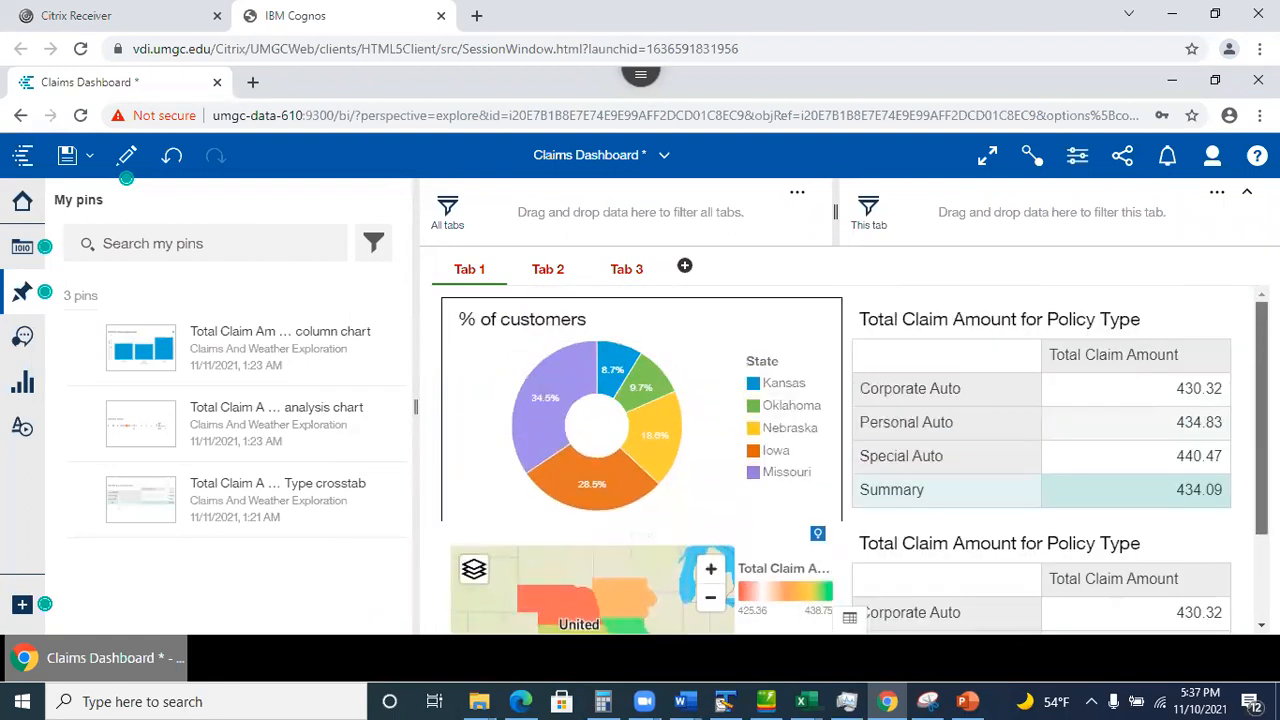
Close the saved pins list and inspect the state map and policy-type claim tables.
{"action": "left_click", "coordinate": [22, 290]}
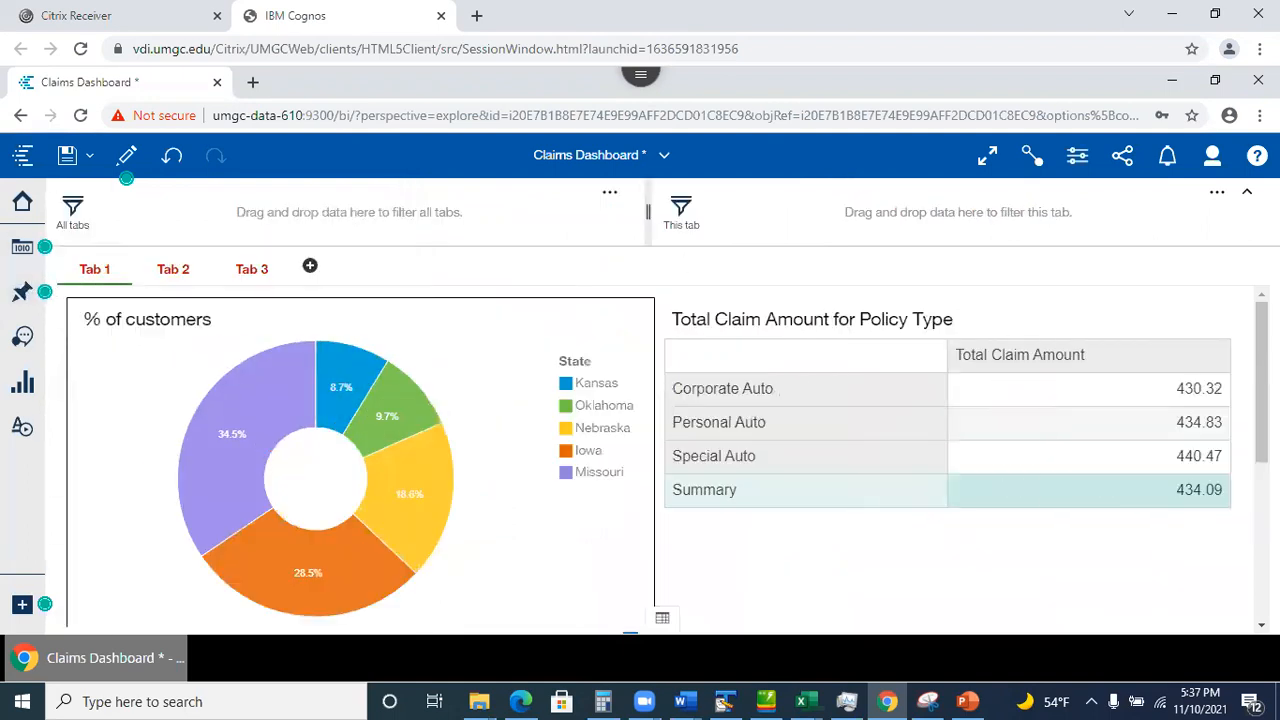
{"action": "scroll", "coordinate": [521, 470], "scroll_direction": "down", "scroll_amount": 2}
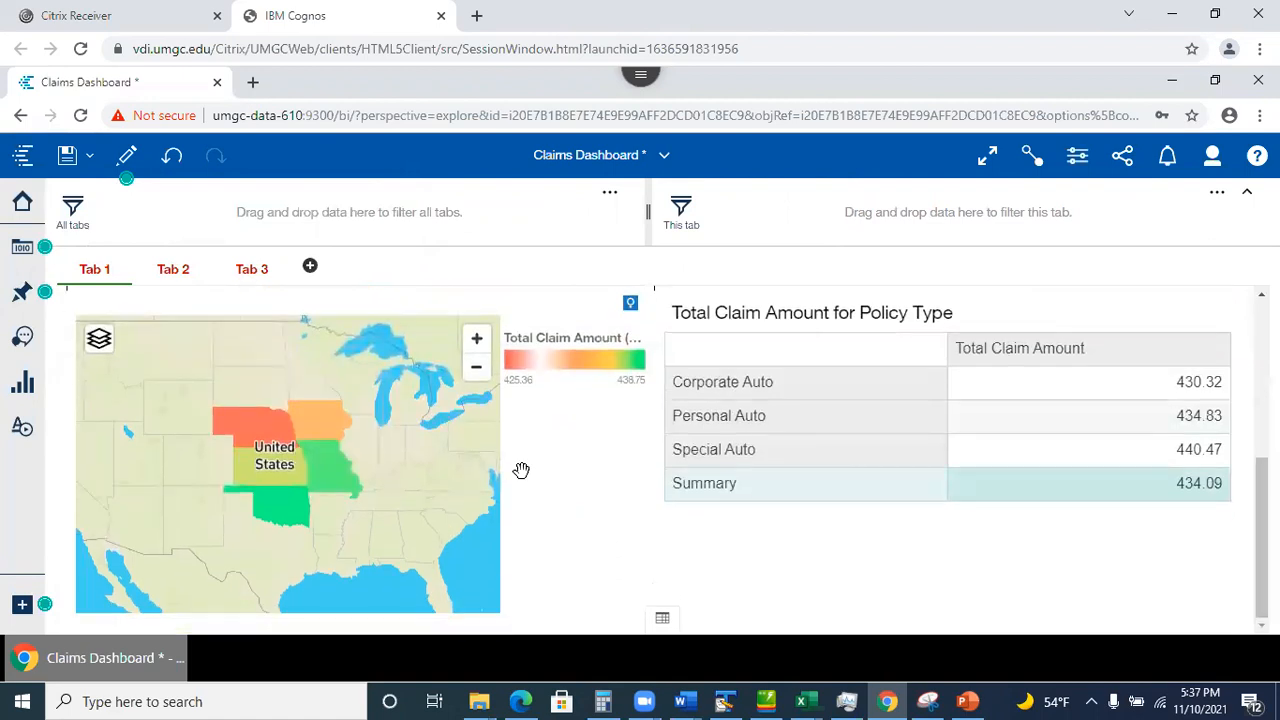
{"action": "left_click", "coordinate": [284, 506]}
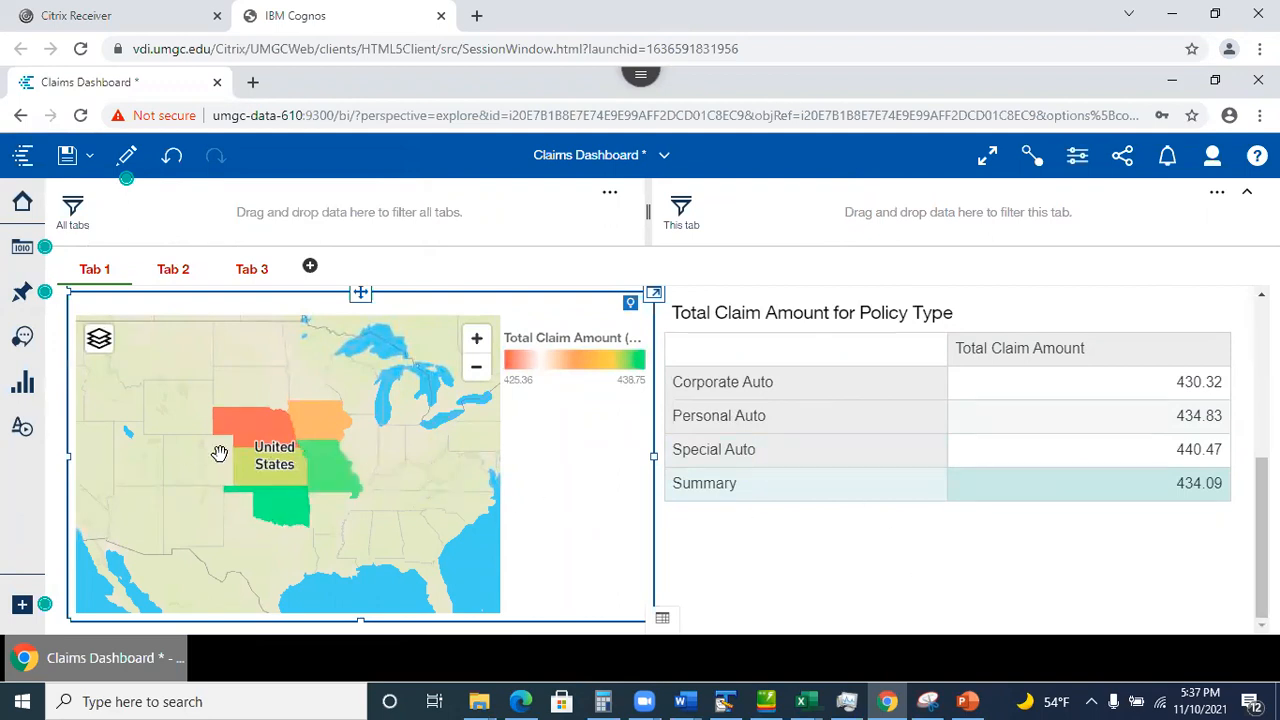
{"action": "left_click", "coordinate": [820, 595]}
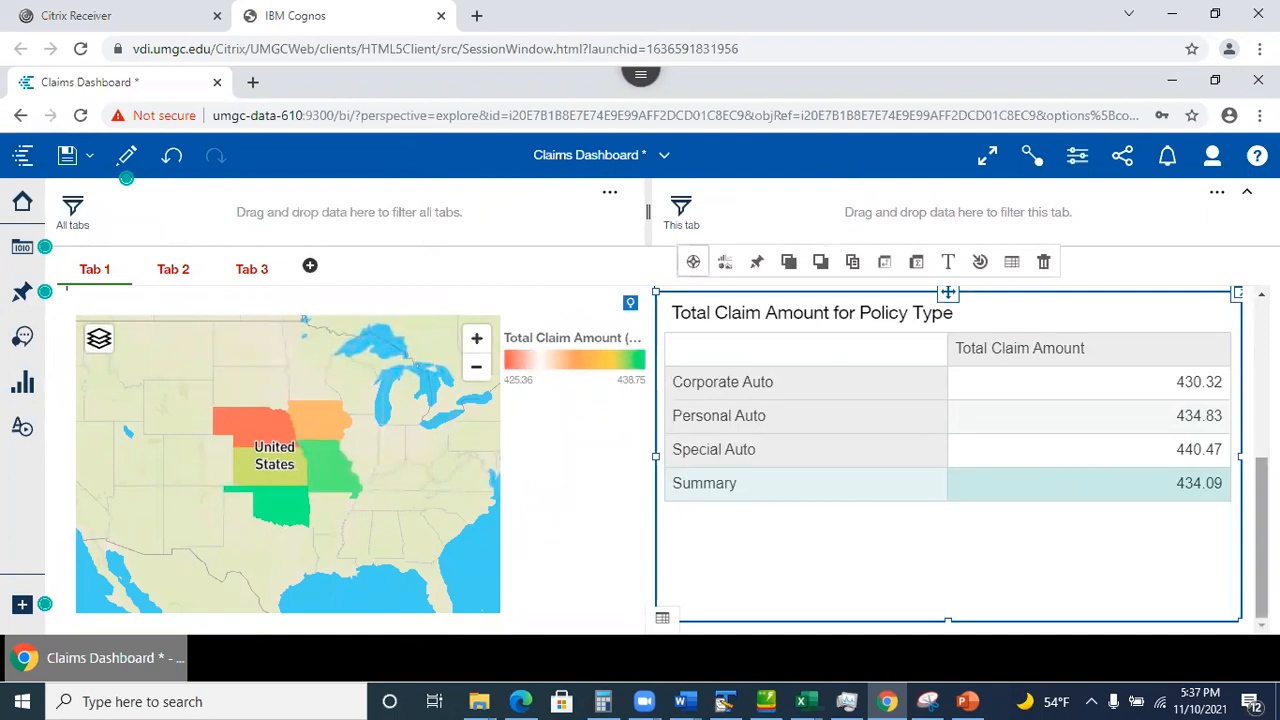
{"action": "scroll", "coordinate": [820, 595], "scroll_direction": "up", "scroll_amount": 3}
{"action": "scroll", "coordinate": [743, 424], "scroll_direction": "up", "scroll_amount": 2}
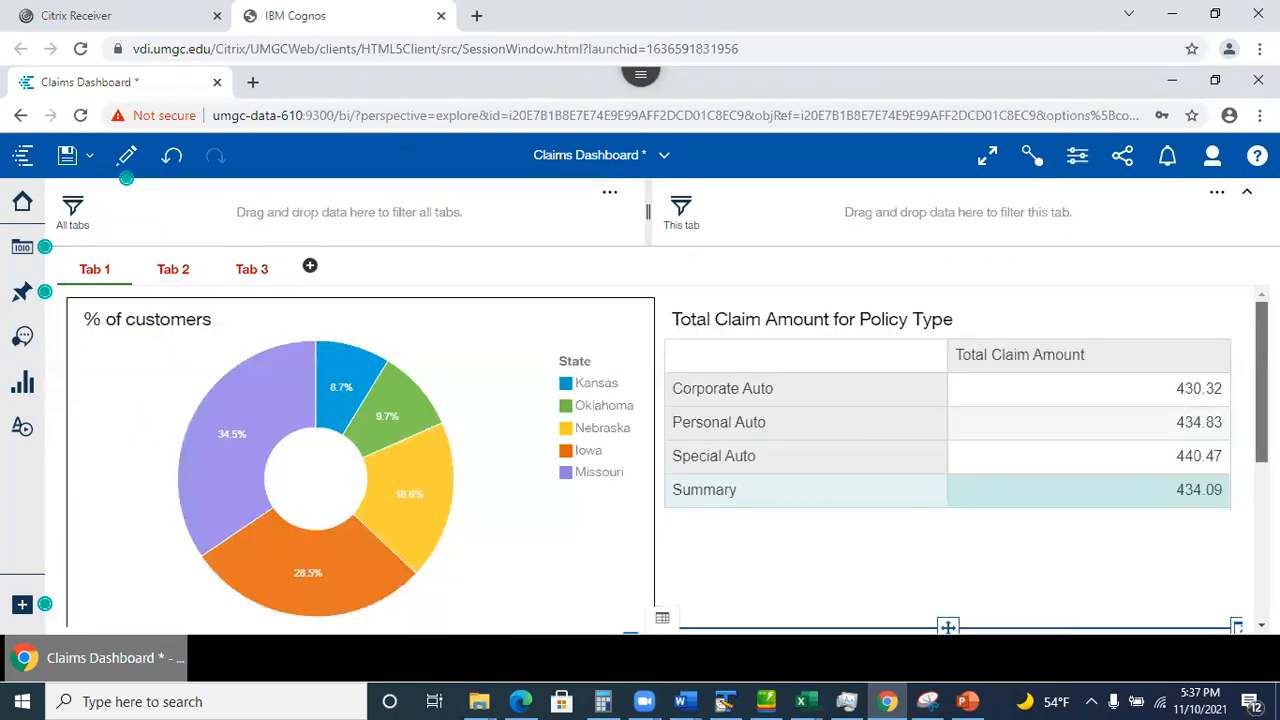
{"action": "left_click", "coordinate": [735, 428]}
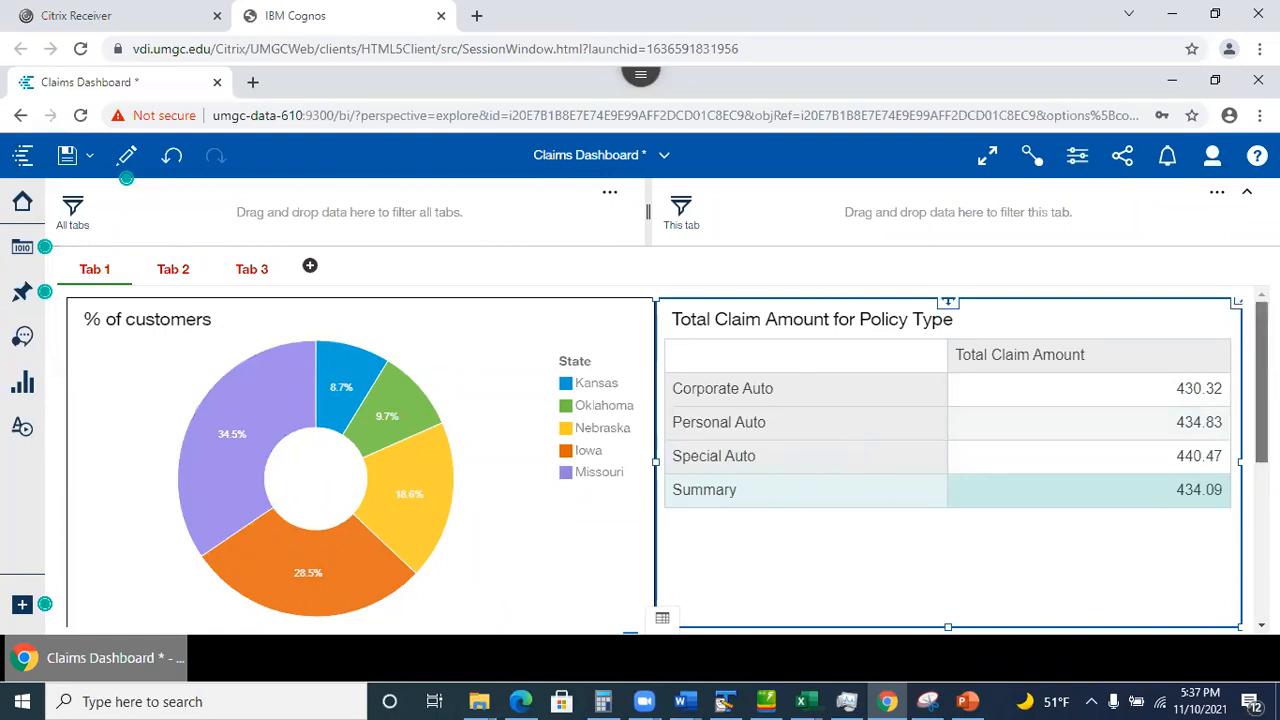
Filter the dashboard to Corporate Auto so the state map recolours, then list open views.
{"action": "scroll", "coordinate": [948, 460], "scroll_direction": "down", "scroll_amount": 5}
{"action": "left_click", "coordinate": [672, 390]}
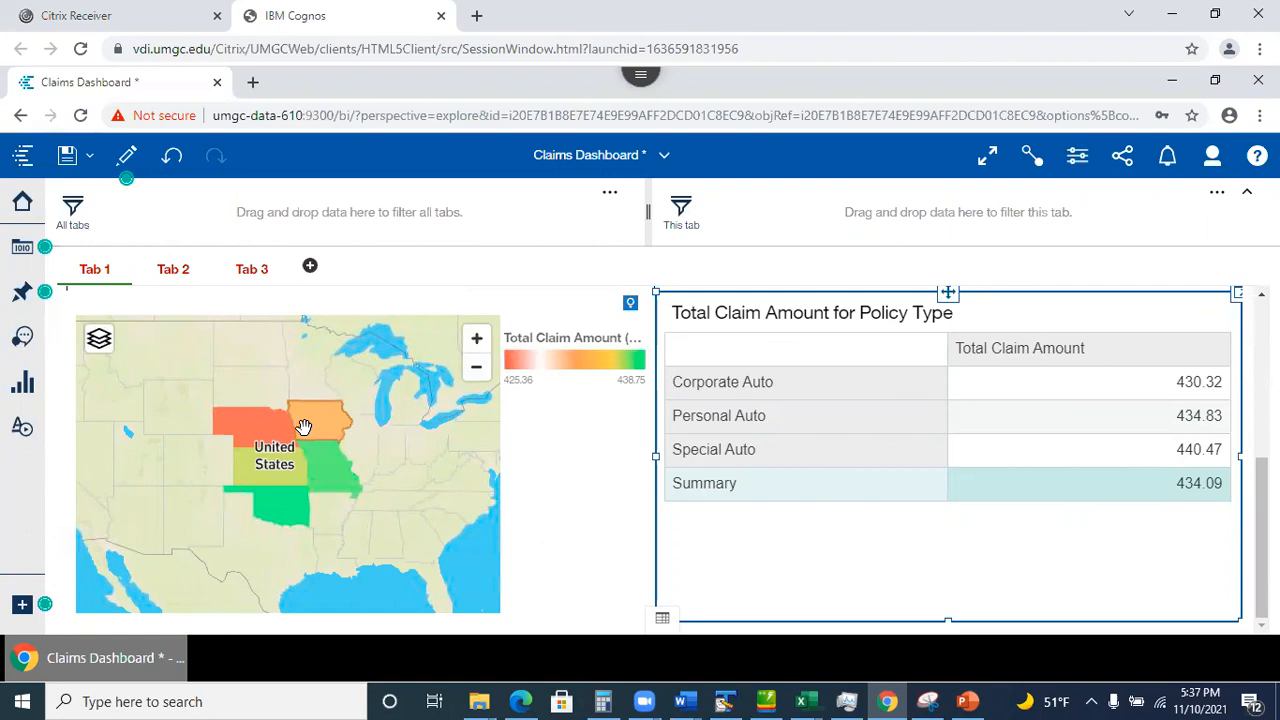
{"action": "left_click", "coordinate": [326, 427]}
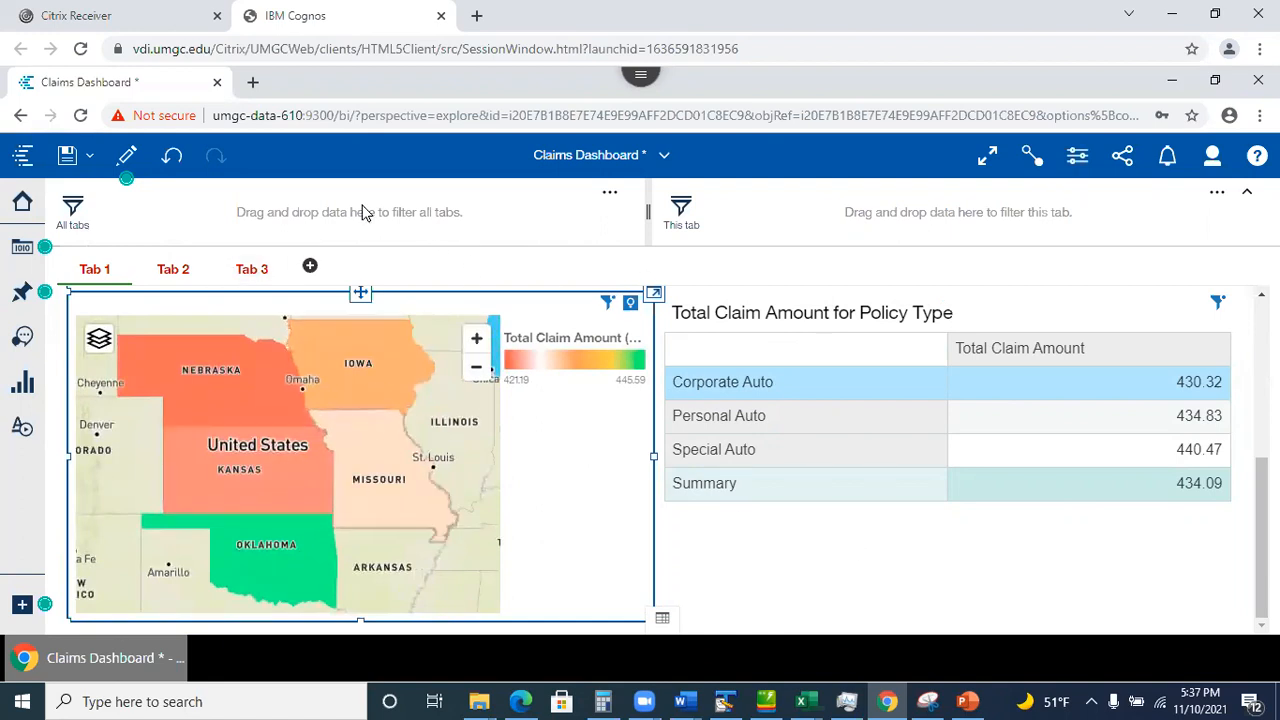
{"action": "left_click", "coordinate": [728, 443]}
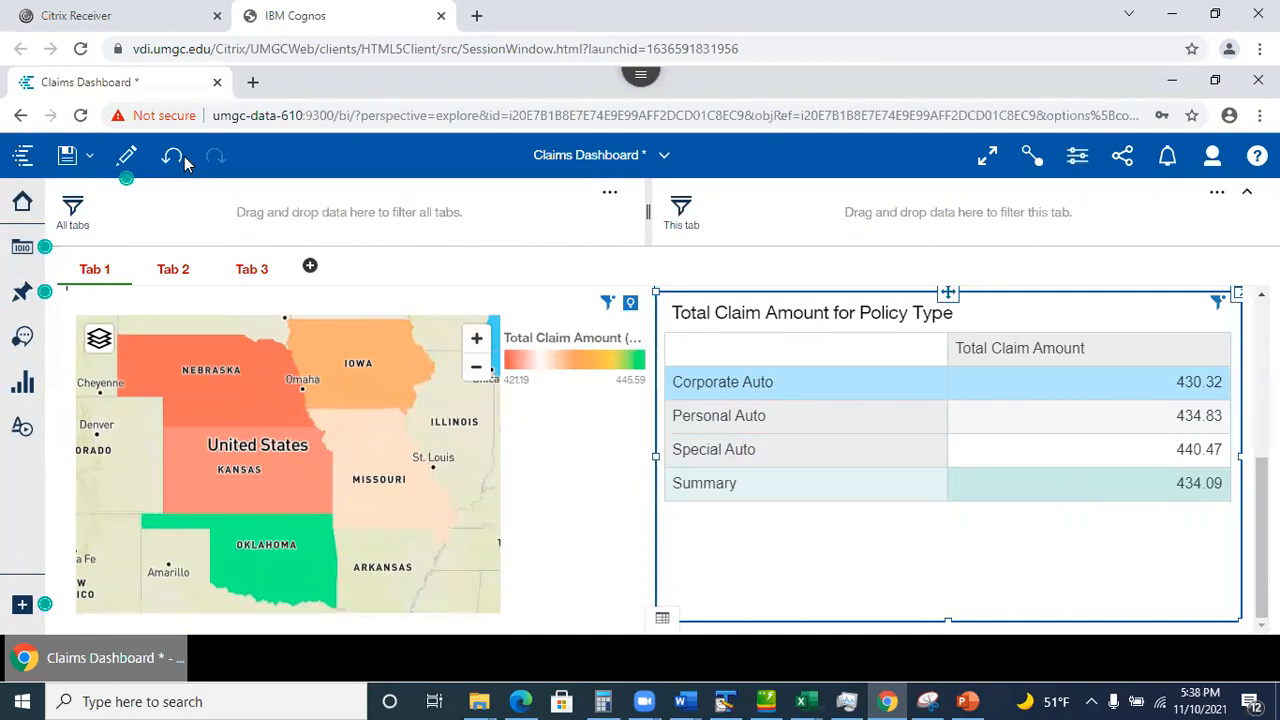
{"action": "left_click", "coordinate": [665, 157]}
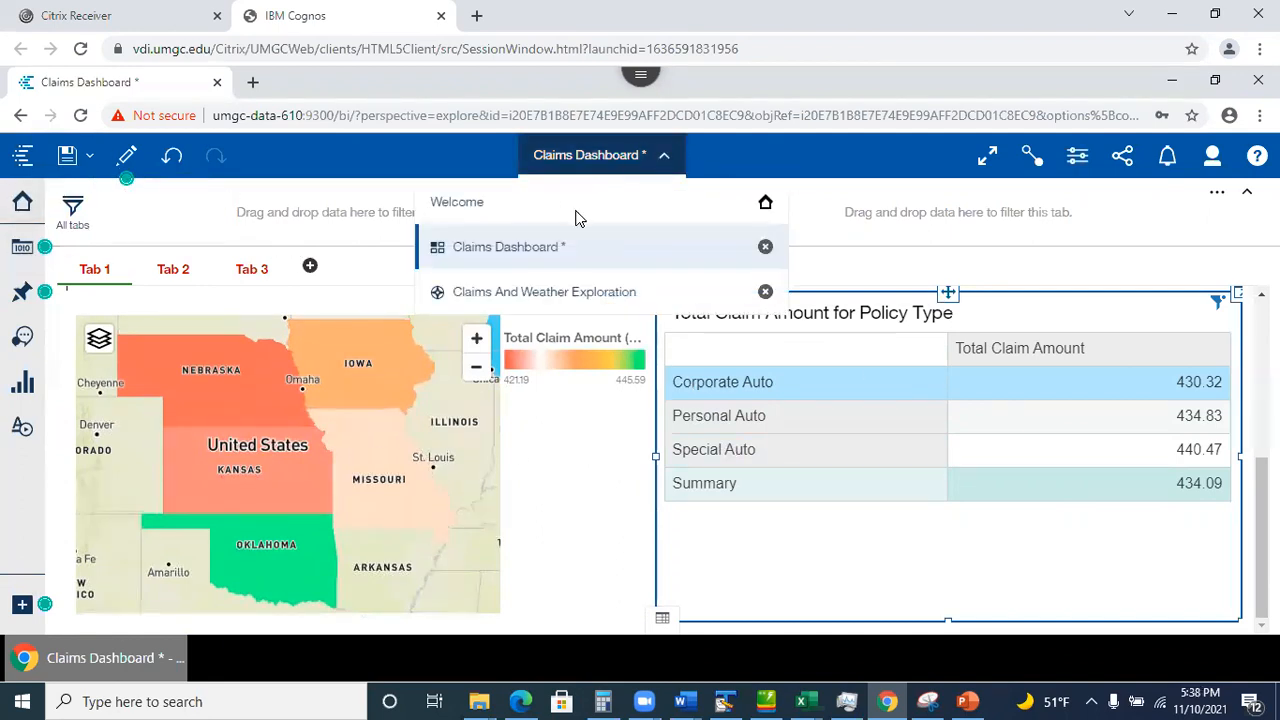
Clear the Corporate Auto filter, return to Welcome, and open Car Insurance Dashboard from My content.
{"action": "left_click", "coordinate": [563, 470]}
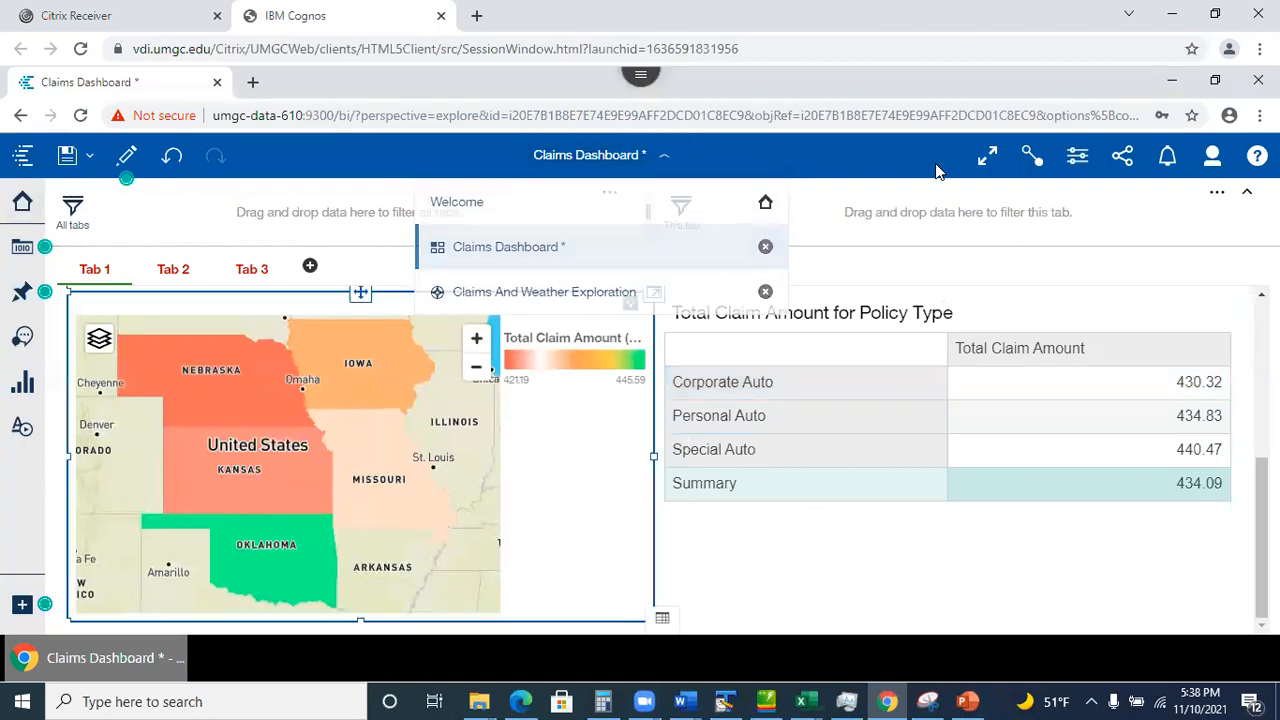
{"action": "left_click", "coordinate": [615, 158]}
{"action": "left_click", "coordinate": [520, 209]}
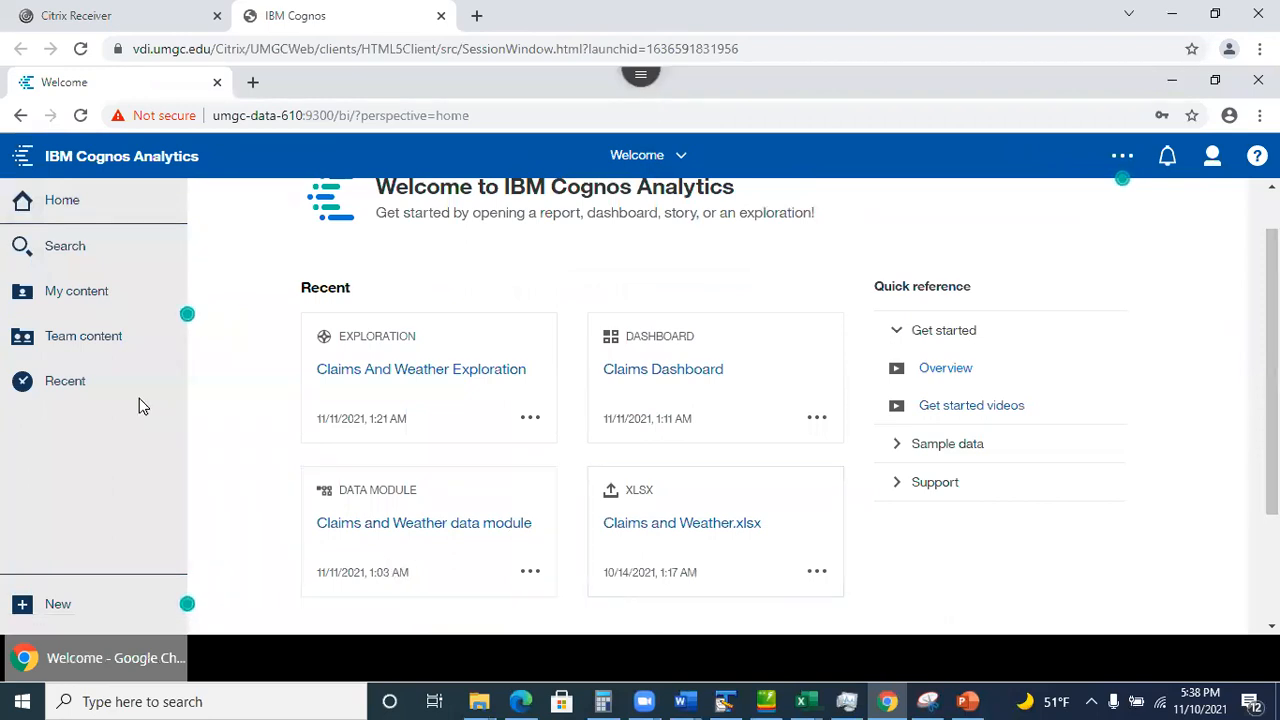
{"action": "left_click", "coordinate": [77, 292]}
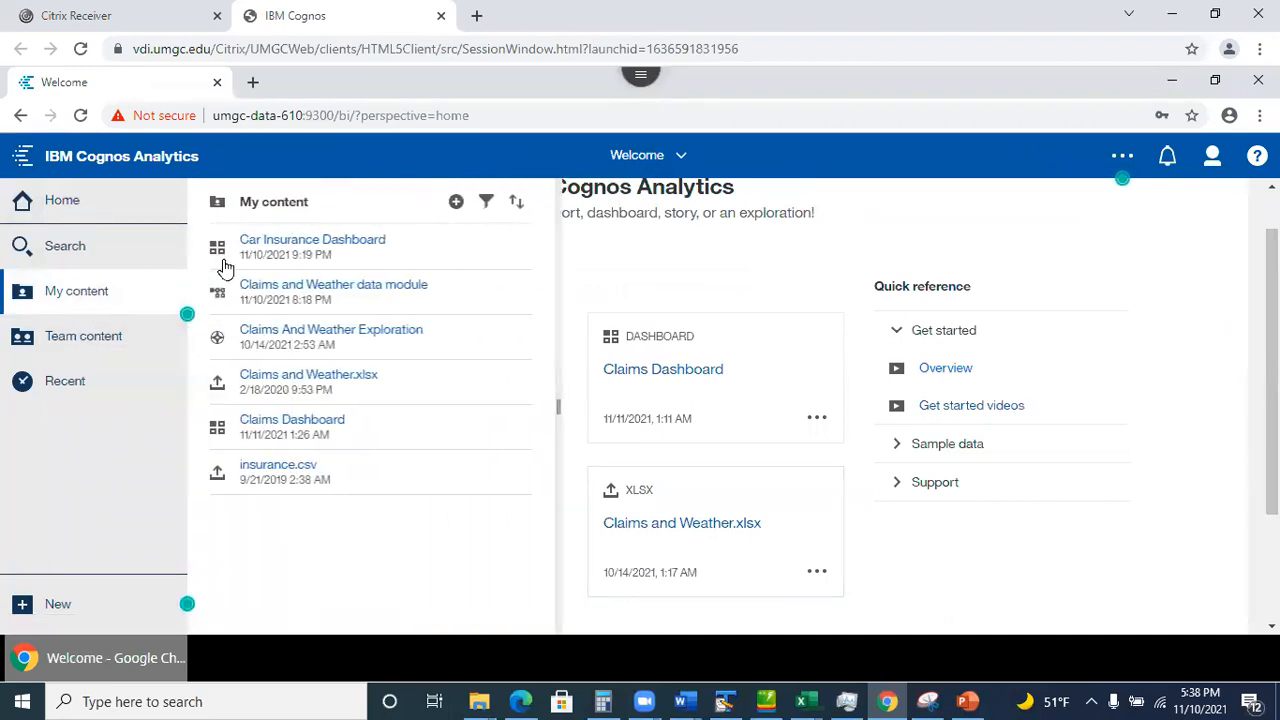
{"action": "left_click", "coordinate": [313, 244]}
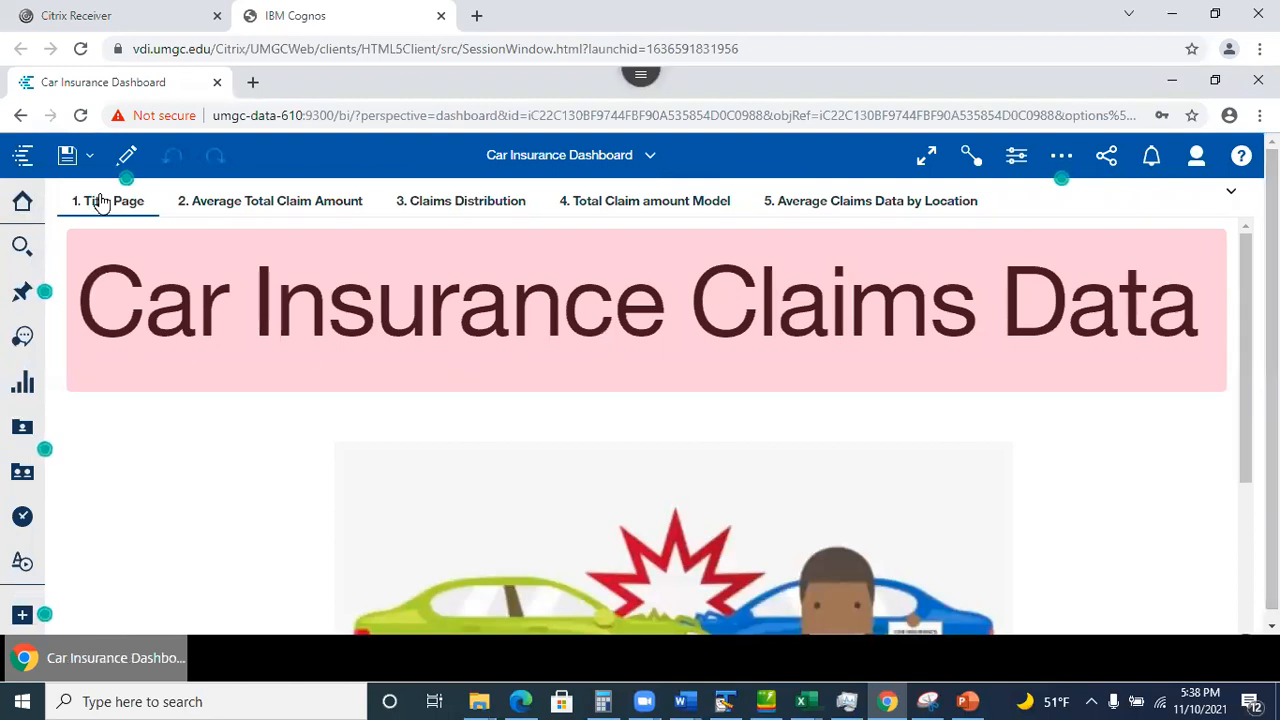
Review Average Total Claim Amount, Claims Distribution and Model tabs, ending on Average Claims Data by Location.
{"action": "left_click", "coordinate": [286, 207]}
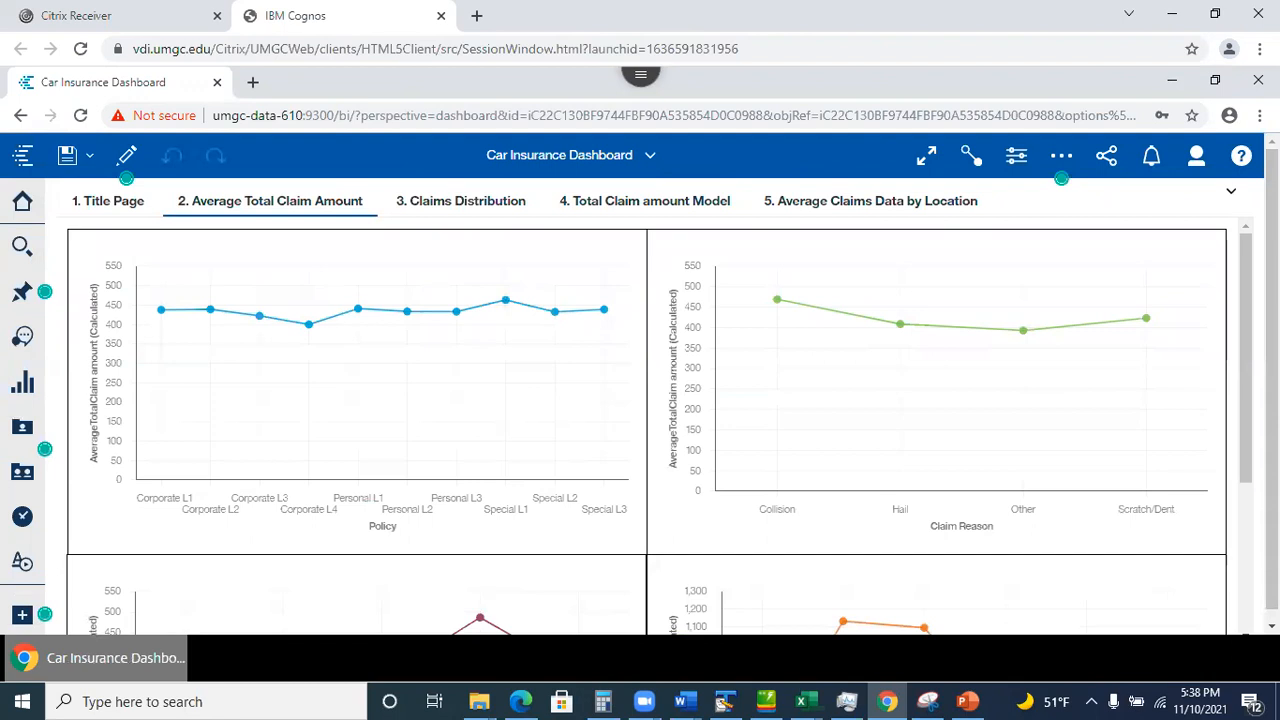
{"action": "scroll", "coordinate": [646, 425], "scroll_direction": "down", "scroll_amount": 1}
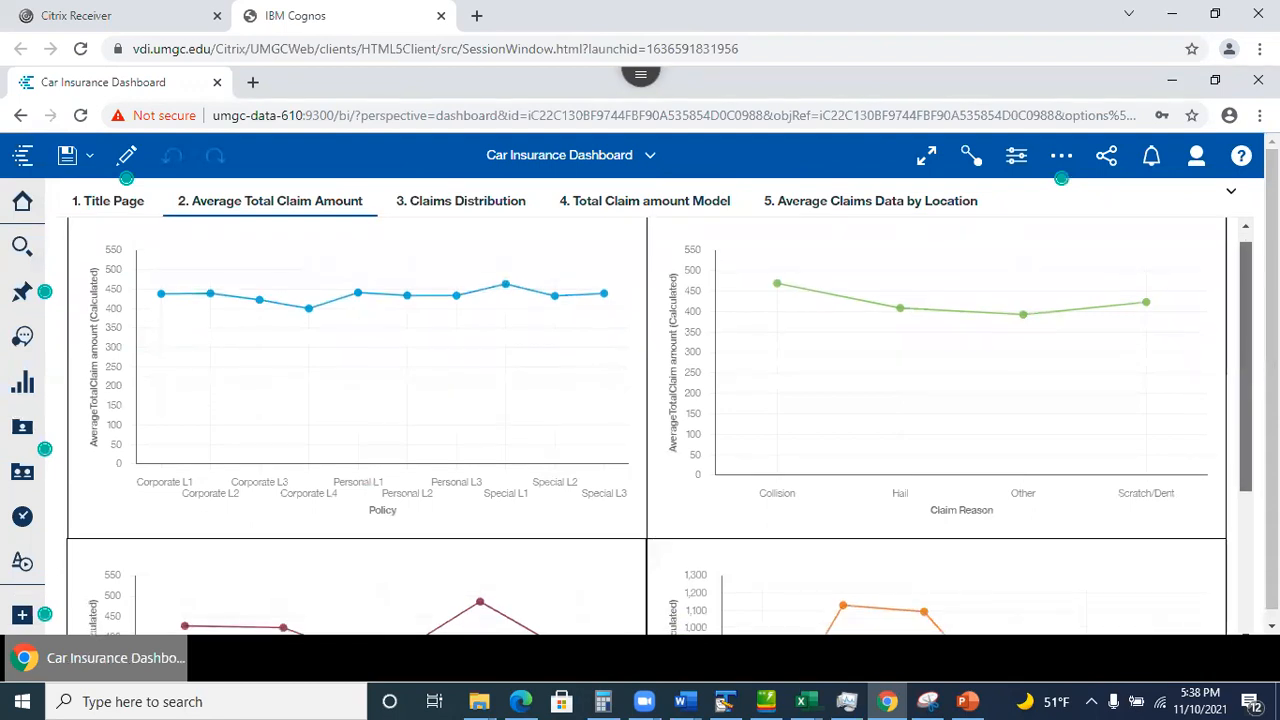
{"action": "scroll", "coordinate": [1076, 322], "scroll_direction": "up", "scroll_amount": 2}
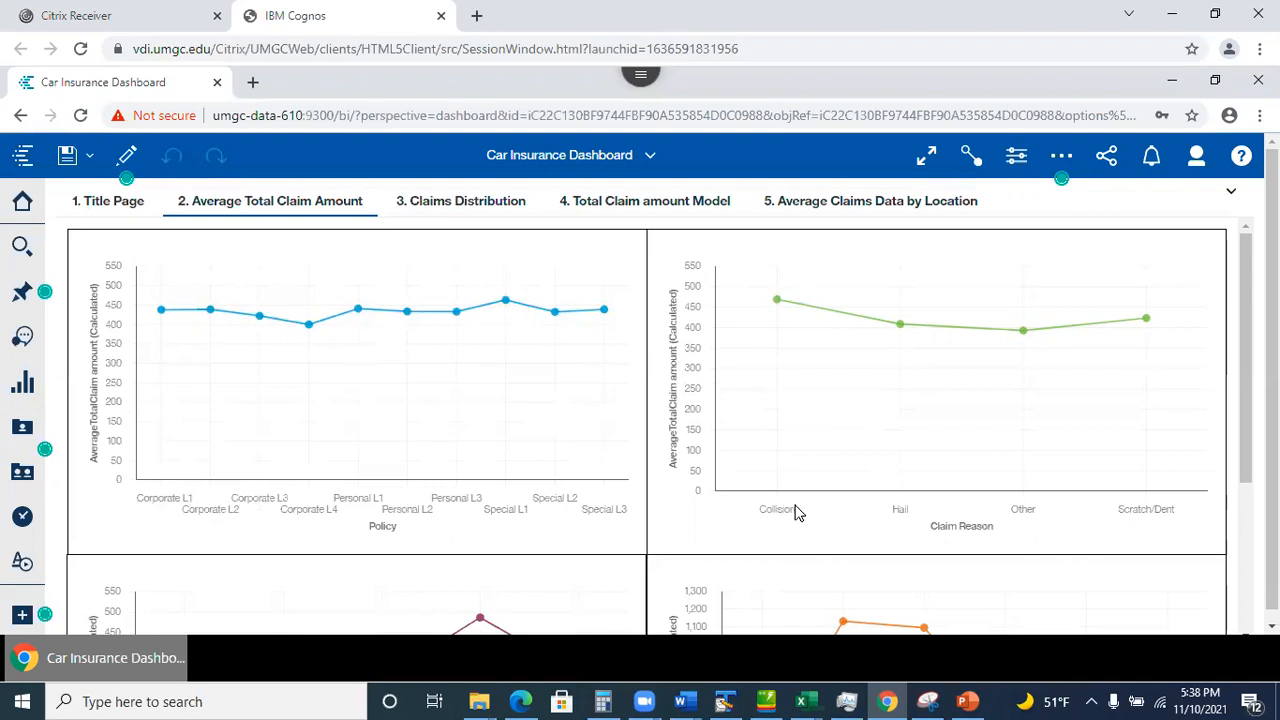
{"action": "left_click_drag", "start_coordinate": [1245, 397], "coordinate": [1245, 537]}
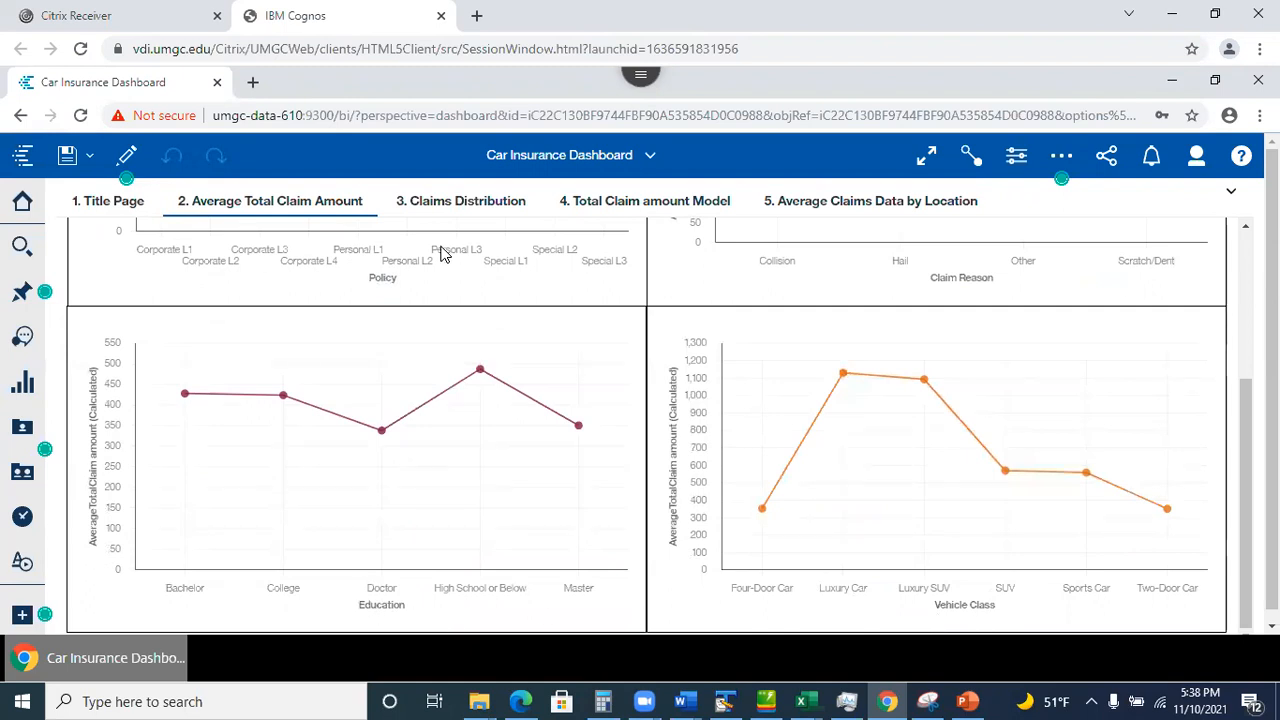
{"action": "left_click", "coordinate": [447, 202]}
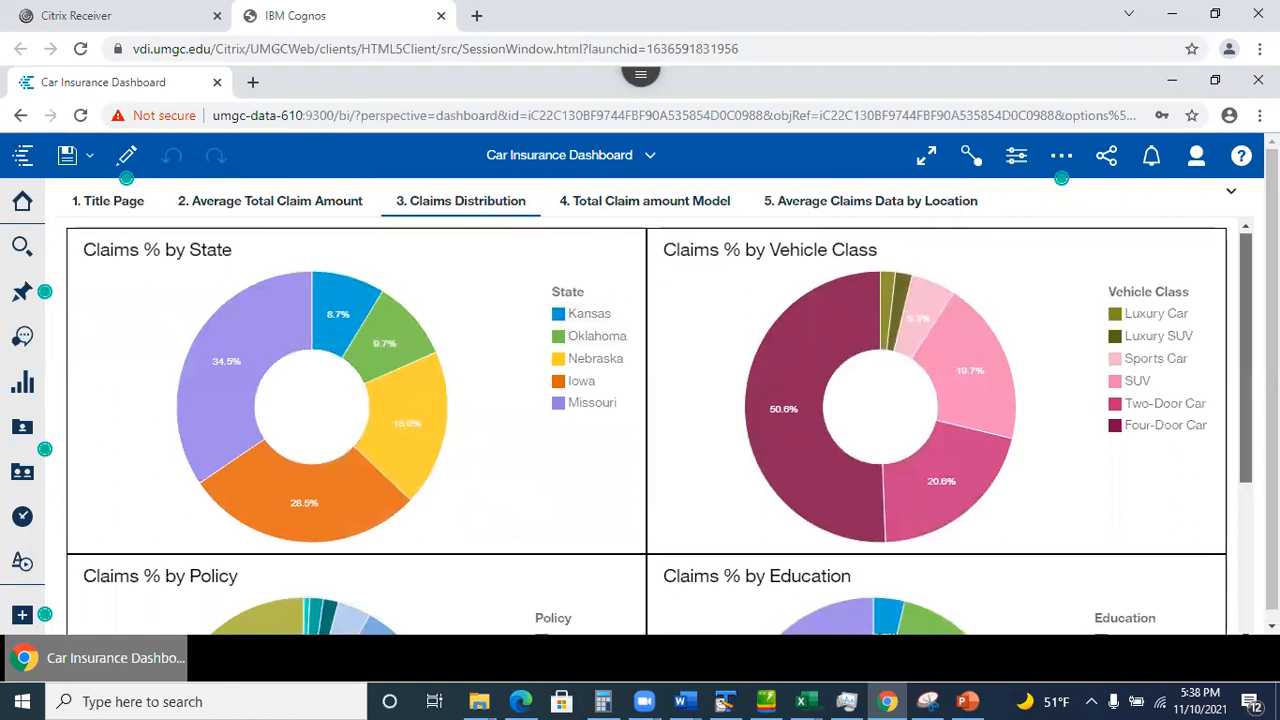
{"action": "scroll", "coordinate": [1245, 360], "scroll_direction": "down", "scroll_amount": 3}
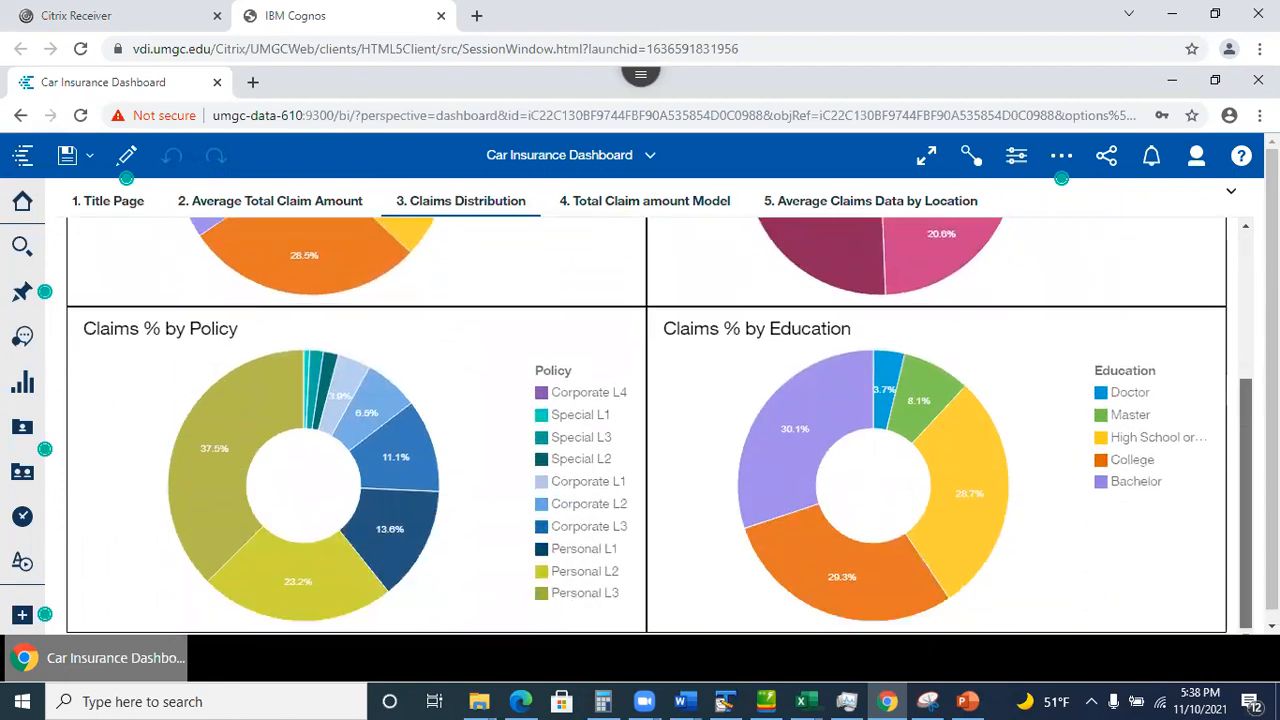
{"action": "left_click", "coordinate": [665, 205]}
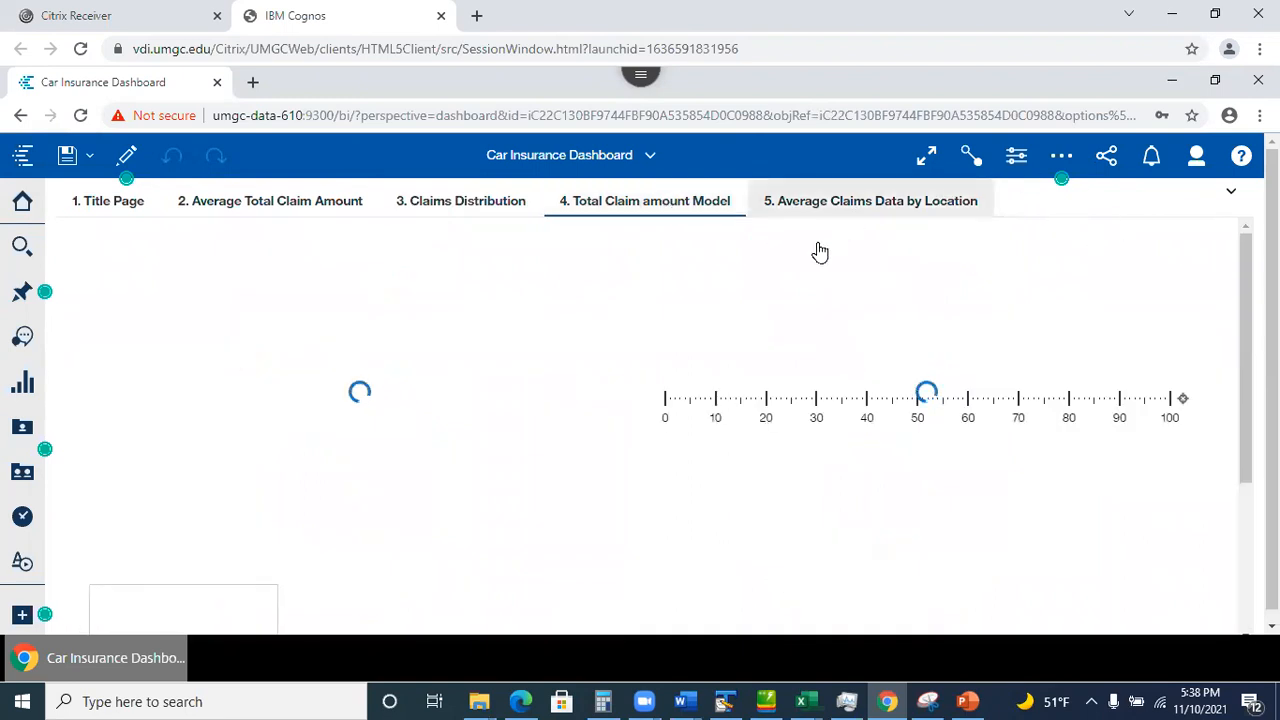
{"action": "left_click", "coordinate": [872, 210]}
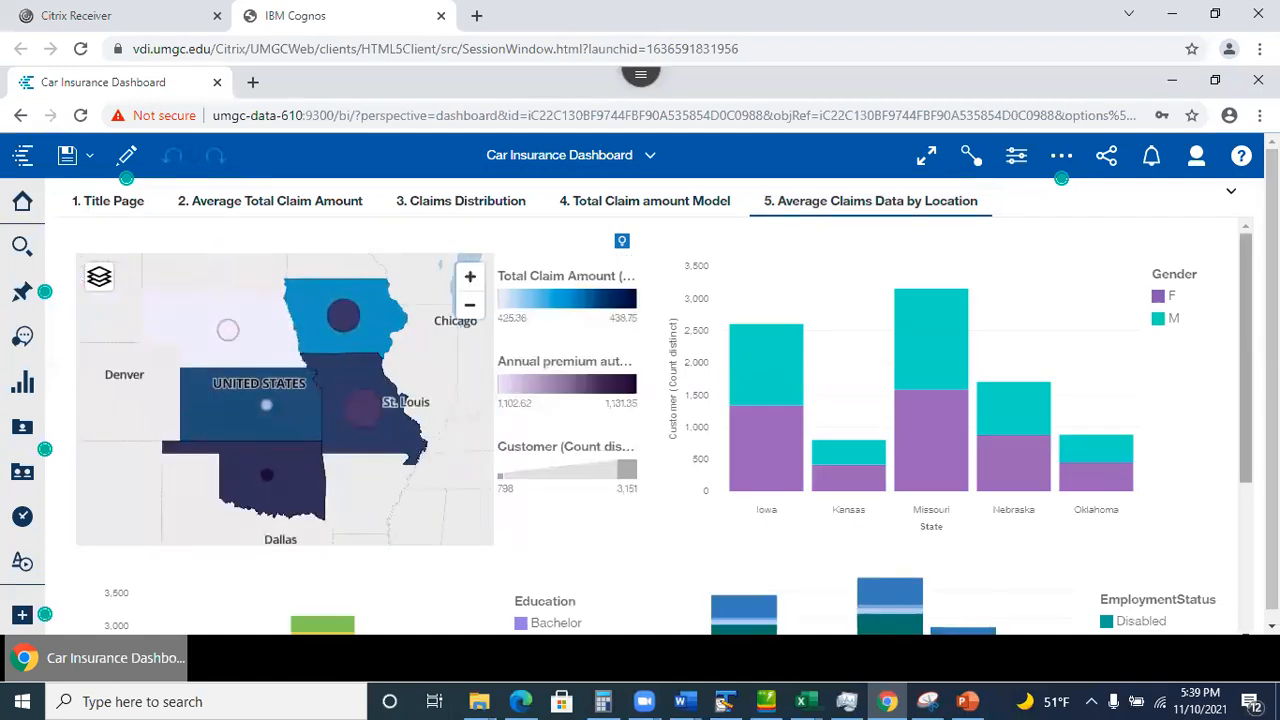
Select Oklahoma on the map to highlight it across the Gender, Education and EmploymentStatus charts.
{"action": "scroll", "coordinate": [664, 426], "scroll_direction": "down", "scroll_amount": 3}
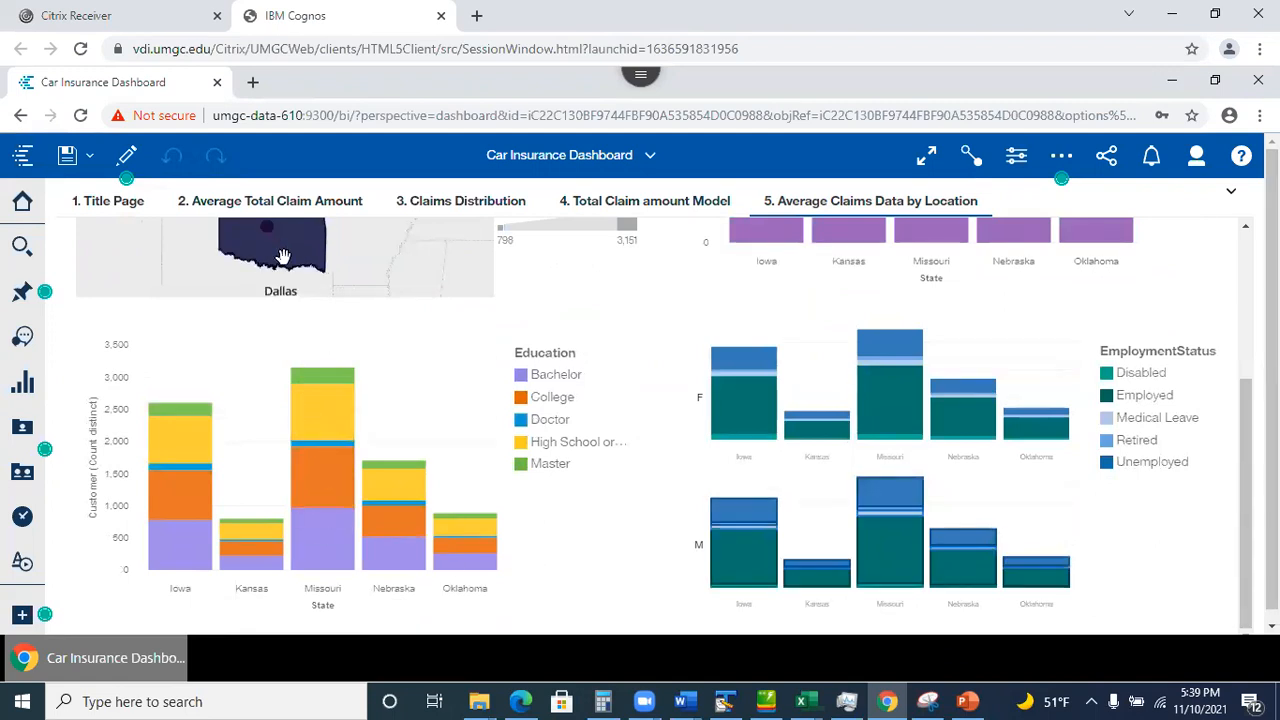
{"action": "scroll", "coordinate": [278, 245], "scroll_direction": "up", "scroll_amount": 3}
{"action": "left_click", "coordinate": [286, 502]}
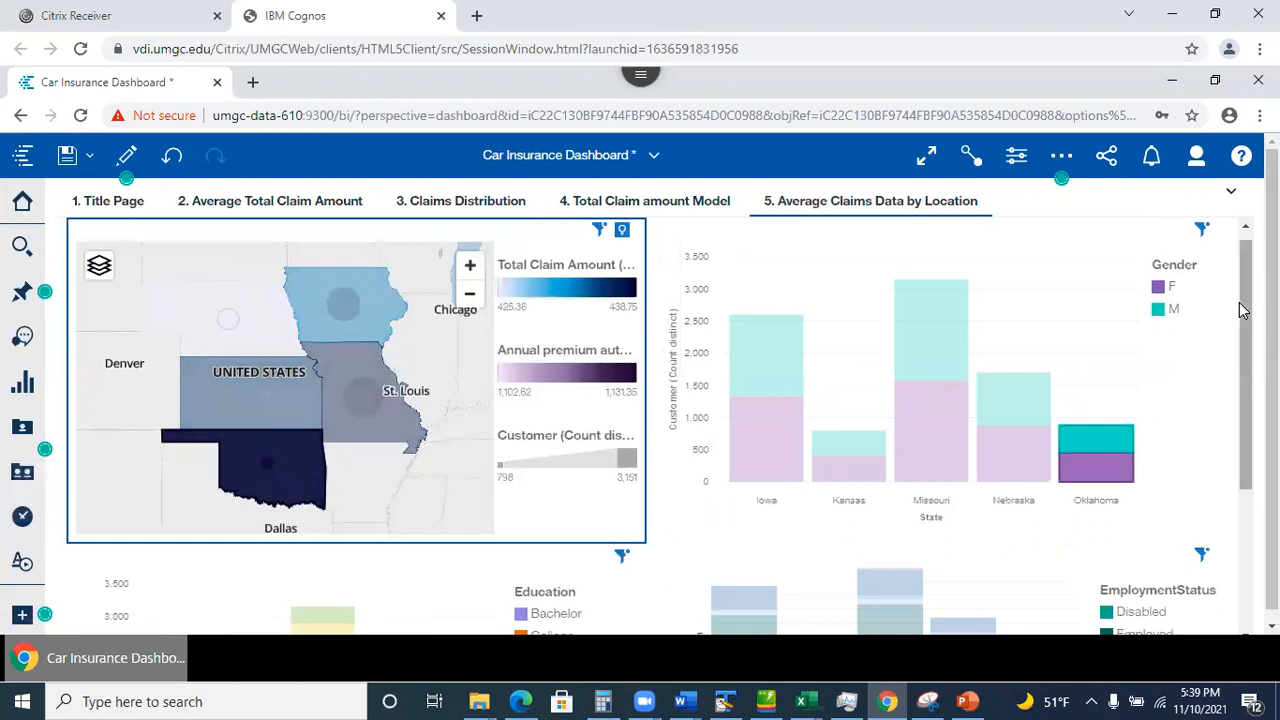
{"action": "scroll", "coordinate": [1240, 305], "scroll_direction": "down", "scroll_amount": 2}
{"action": "scroll", "coordinate": [659, 426], "scroll_direction": "down", "scroll_amount": 1}
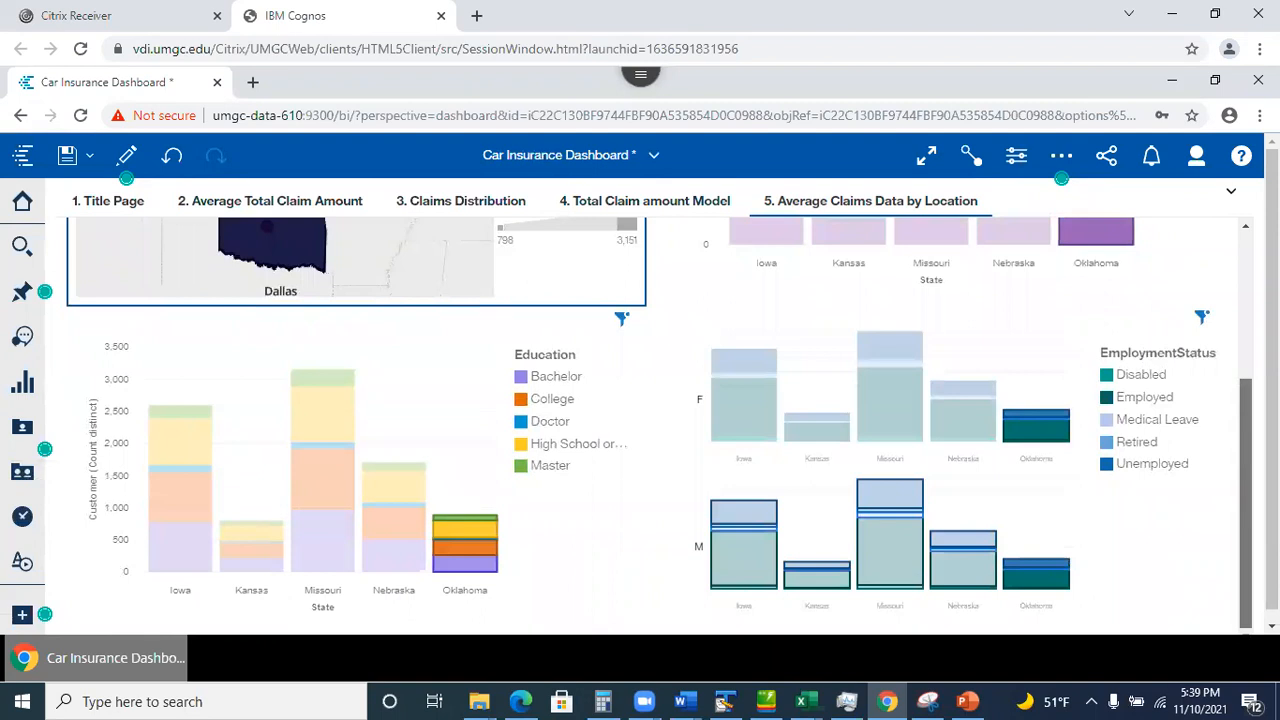
{"action": "scroll", "coordinate": [1245, 268], "scroll_direction": "up", "scroll_amount": 2}
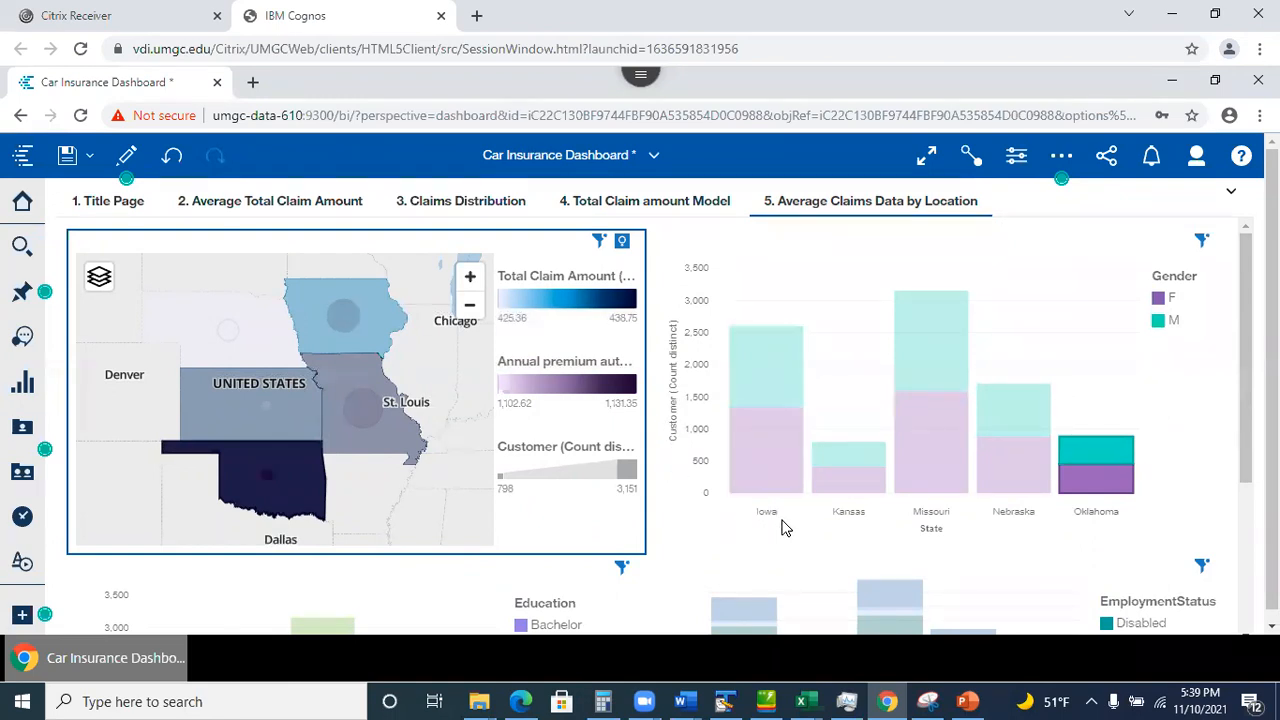
{"action": "left_click_drag", "start_coordinate": [1245, 290], "coordinate": [1245, 440]}
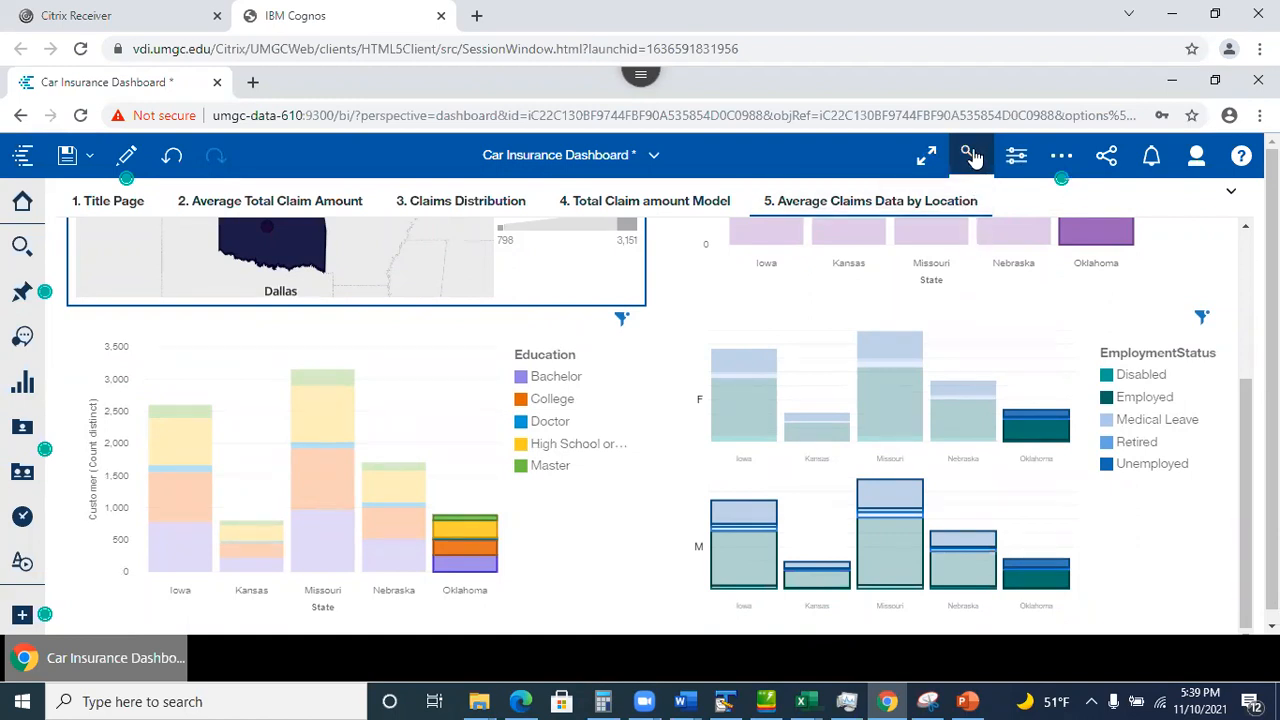
Toggle widget connection mode, select the Gender bar charts, and turn on dashboard editing.
{"action": "left_click", "coordinate": [972, 157]}
{"action": "scroll", "coordinate": [1235, 290], "scroll_direction": "up", "scroll_amount": 5}
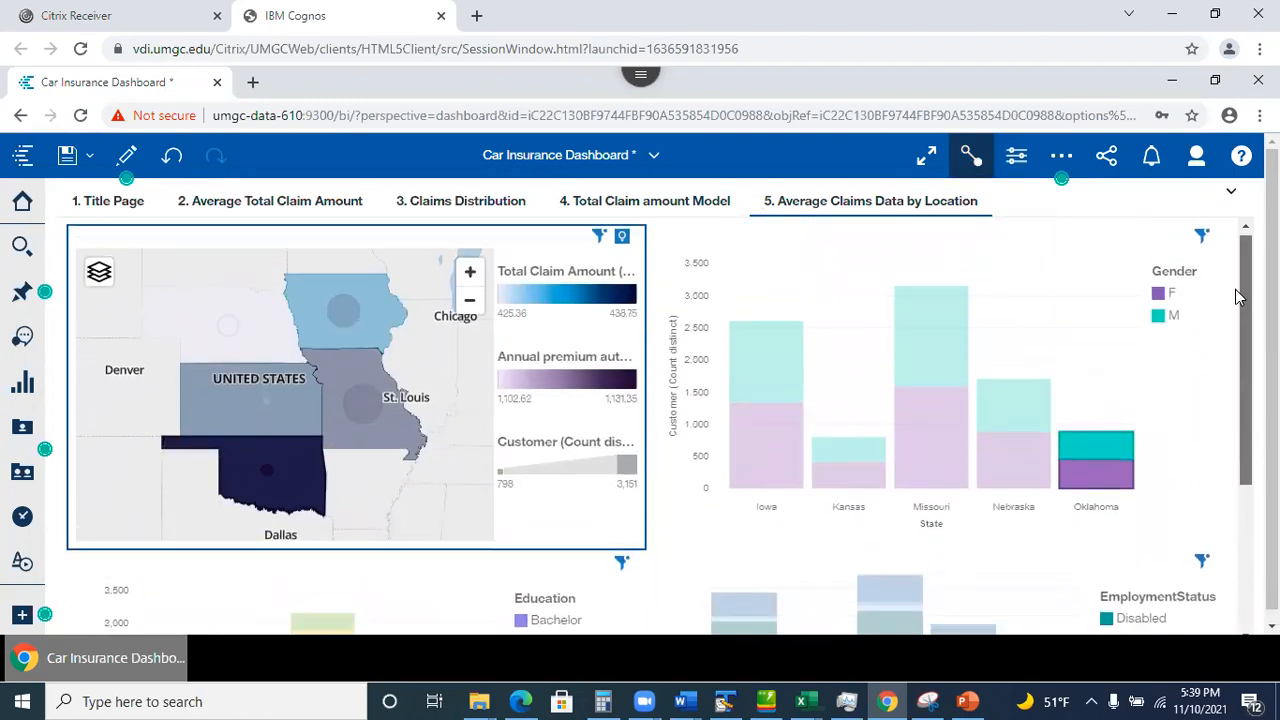
{"action": "left_click", "coordinate": [972, 157]}
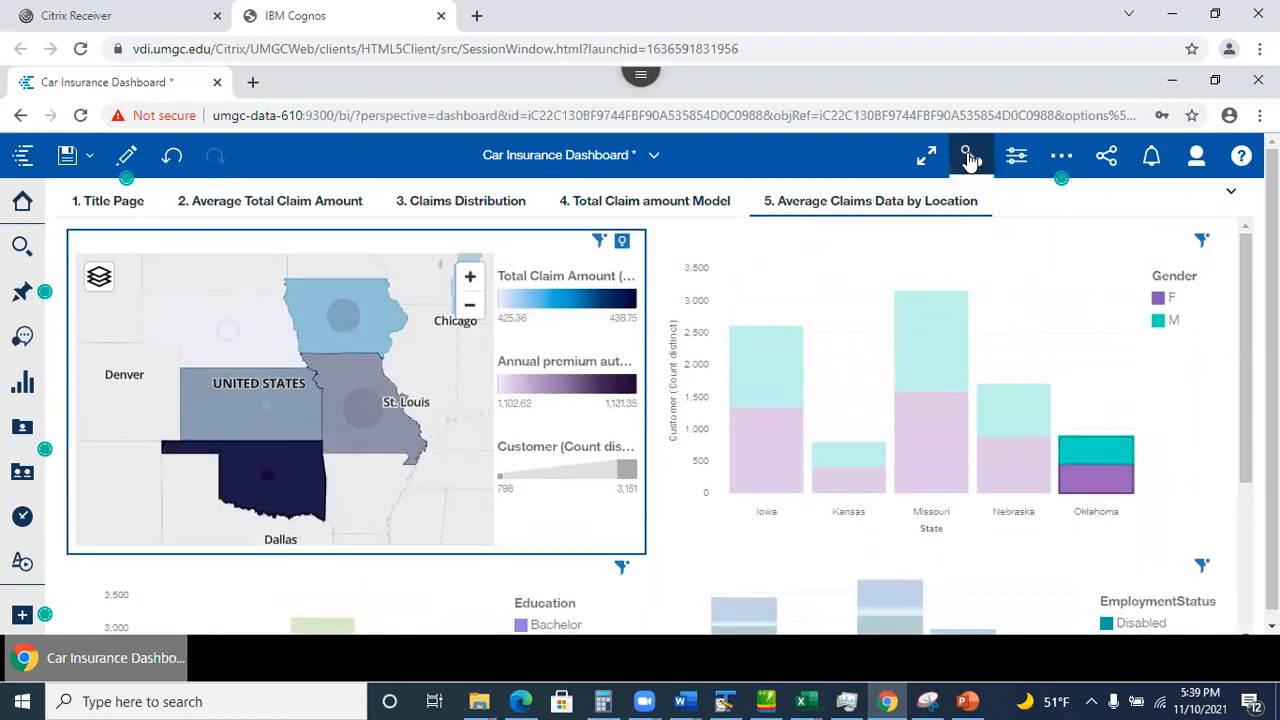
{"action": "left_click", "coordinate": [969, 157]}
{"action": "left_click", "coordinate": [699, 234]}
{"action": "left_click", "coordinate": [971, 160]}
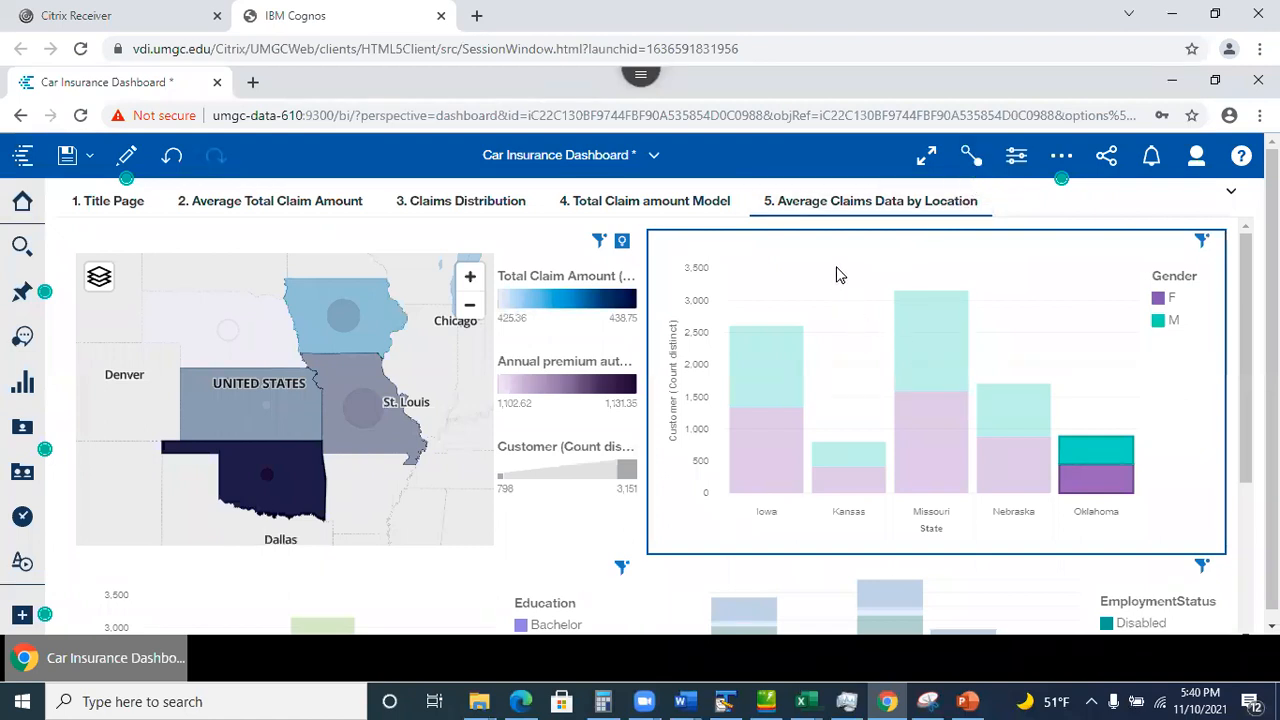
{"action": "left_click", "coordinate": [733, 247]}
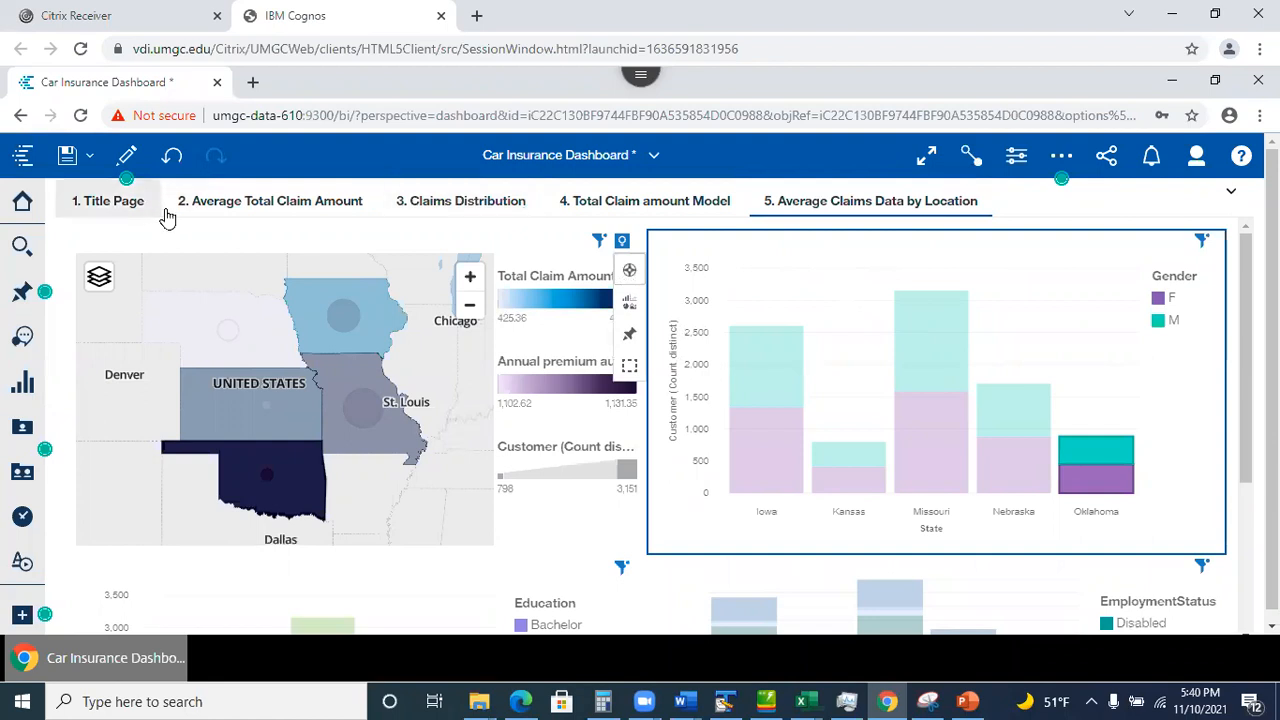
{"action": "left_click", "coordinate": [126, 158]}
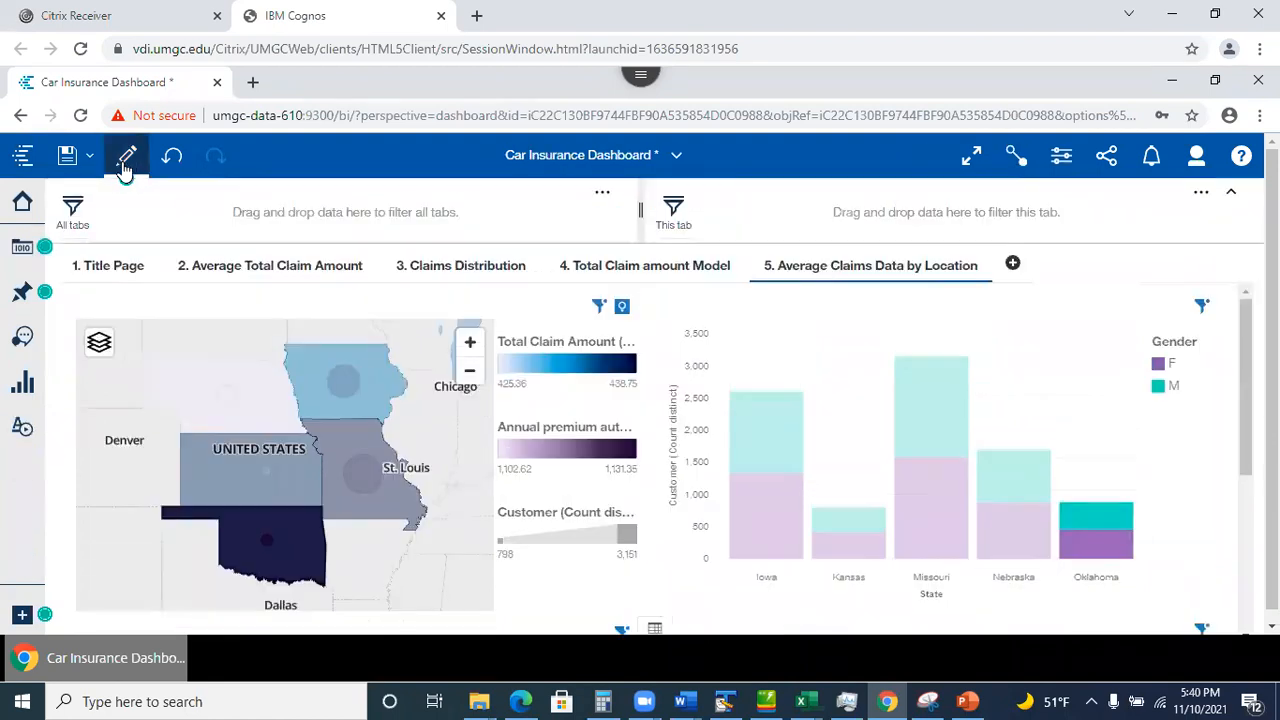
{"action": "left_click_drag", "start_coordinate": [1272, 370], "coordinate": [1272, 382]}
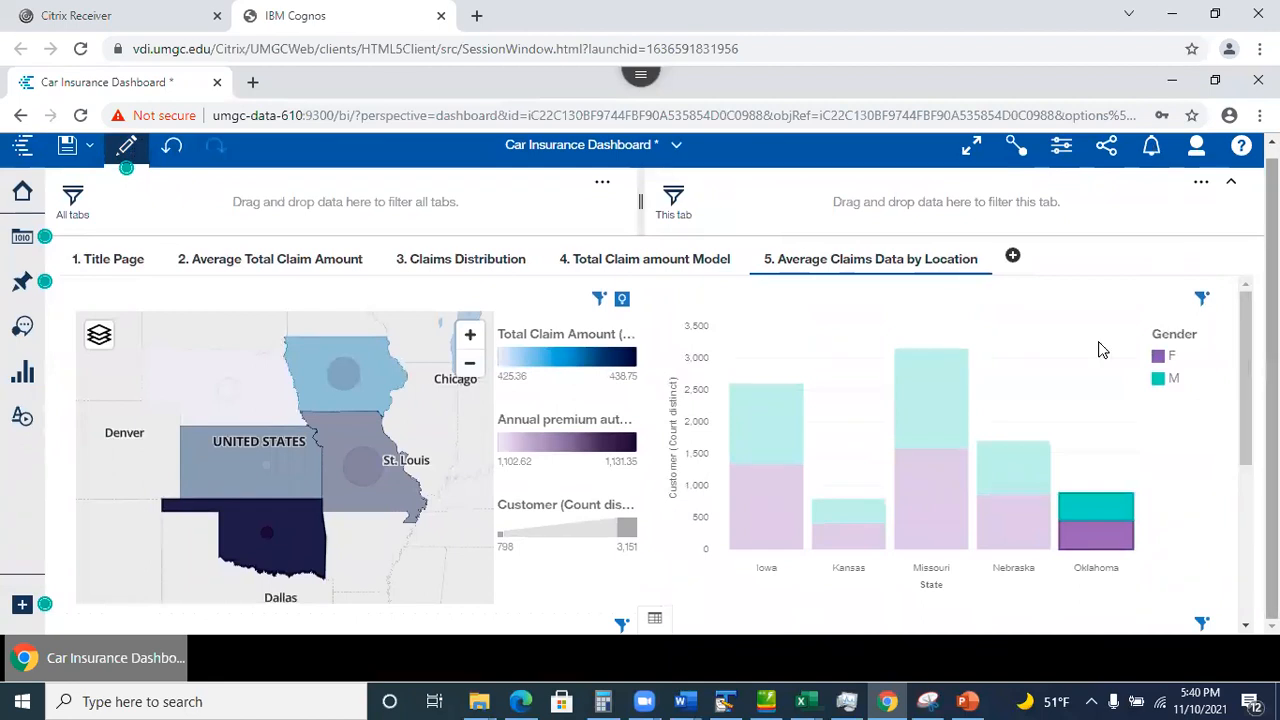
Show widget connections and give the EmploymentStatus chart its own new connection 2.
{"action": "left_click", "coordinate": [1016, 150]}
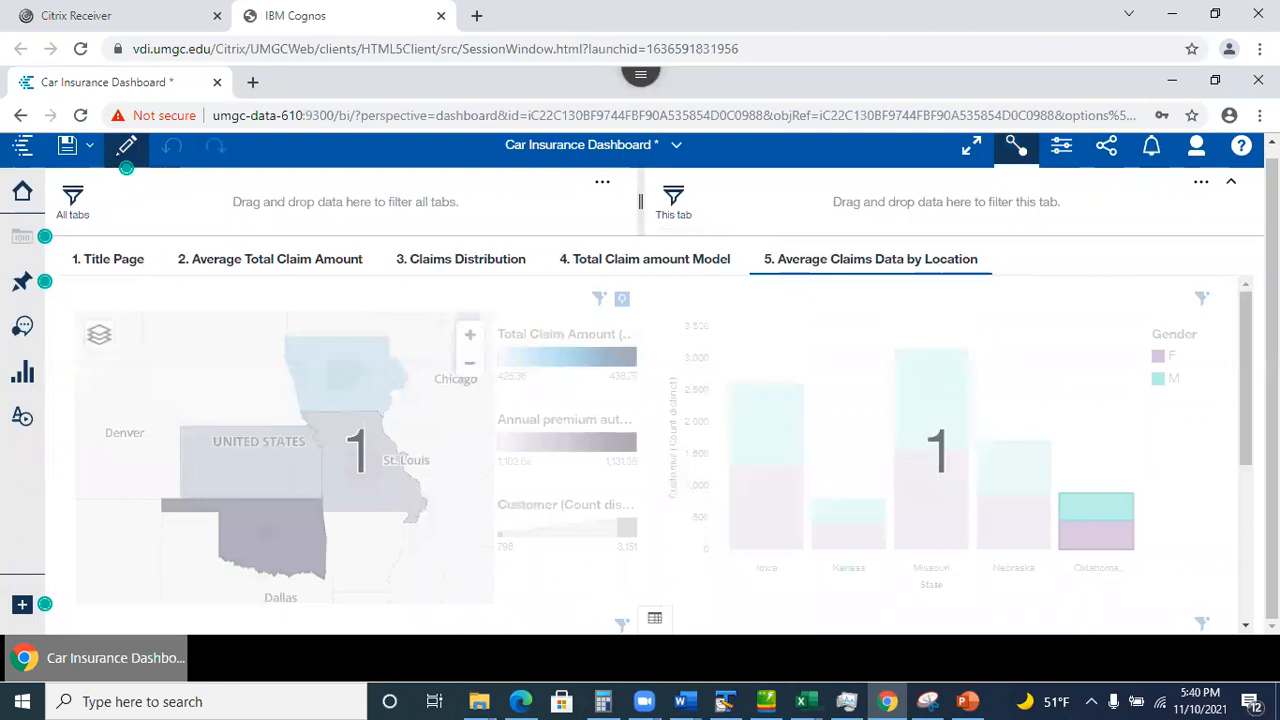
{"action": "mouse_move", "coordinate": [1245, 378]}
{"action": "left_mouse_down"}
{"action": "mouse_move", "coordinate": [1245, 532]}
{"action": "mouse_move", "coordinate": [1245, 377]}
{"action": "left_mouse_up"}
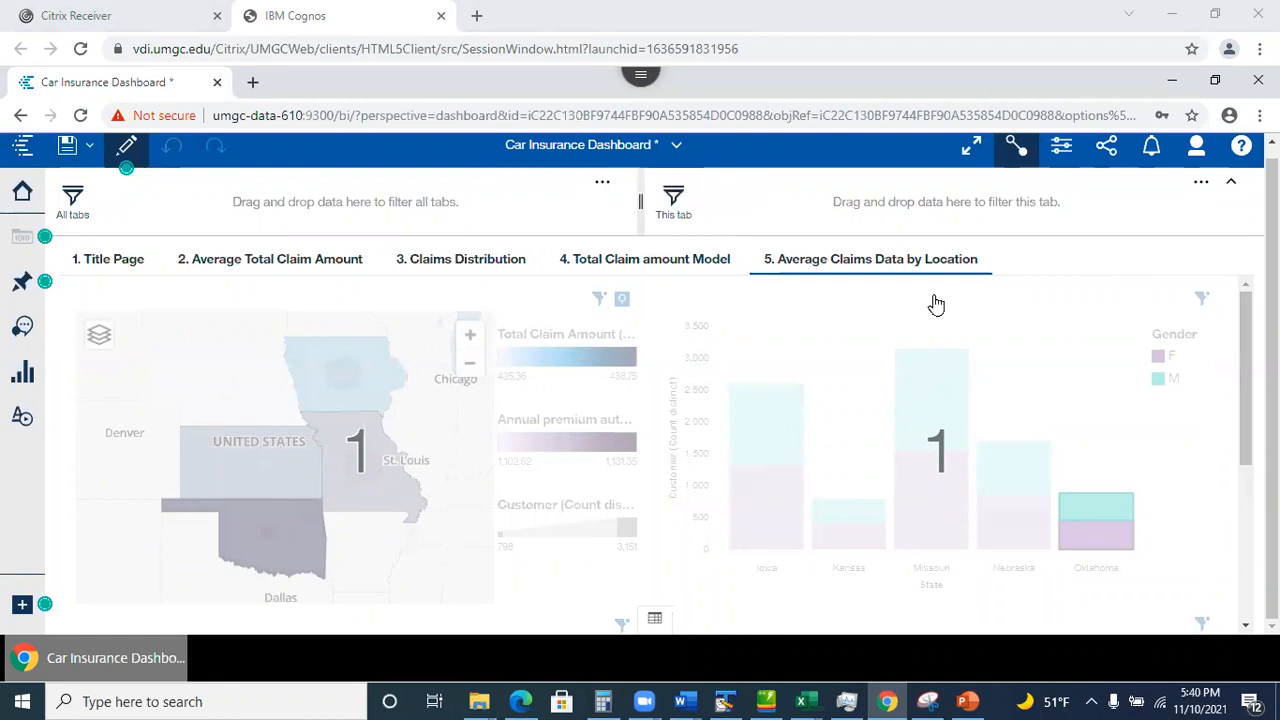
{"action": "mouse_move", "coordinate": [1246, 360]}
{"action": "left_mouse_down"}
{"action": "mouse_move", "coordinate": [1246, 506]}
{"action": "mouse_move", "coordinate": [1246, 359]}
{"action": "left_mouse_up"}
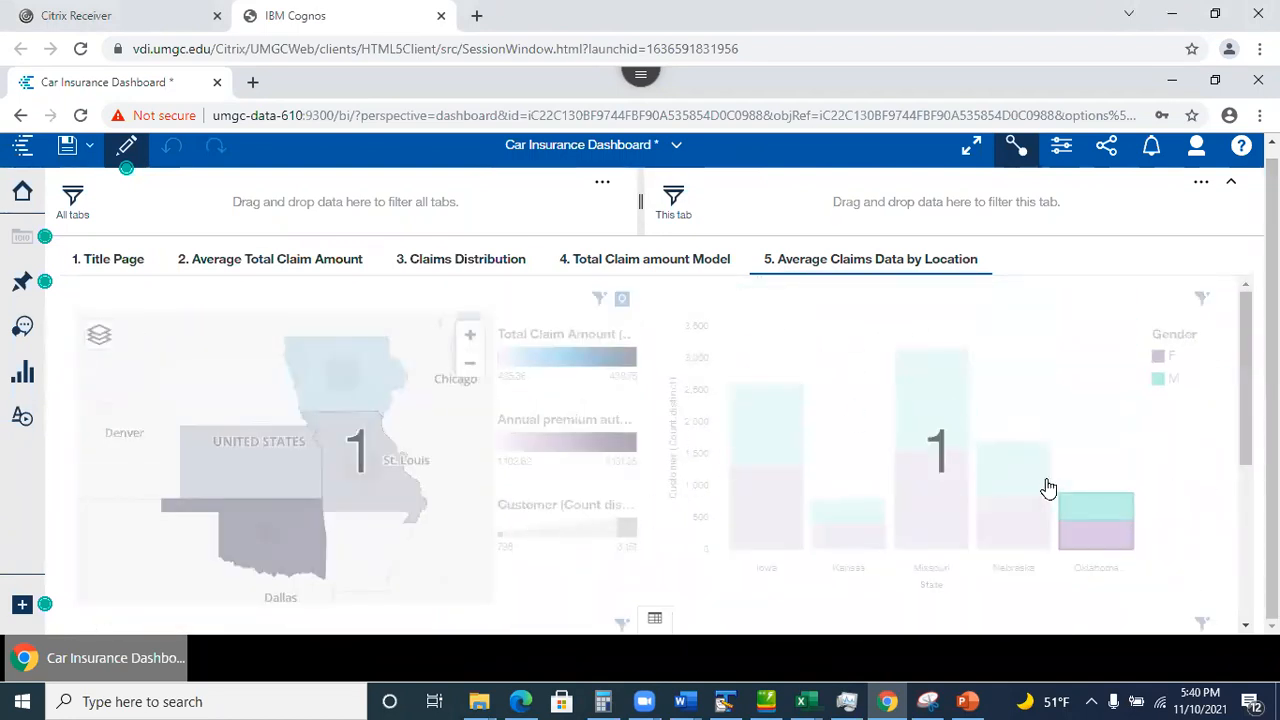
{"action": "scroll", "coordinate": [1180, 468], "scroll_direction": "down", "scroll_amount": 1}
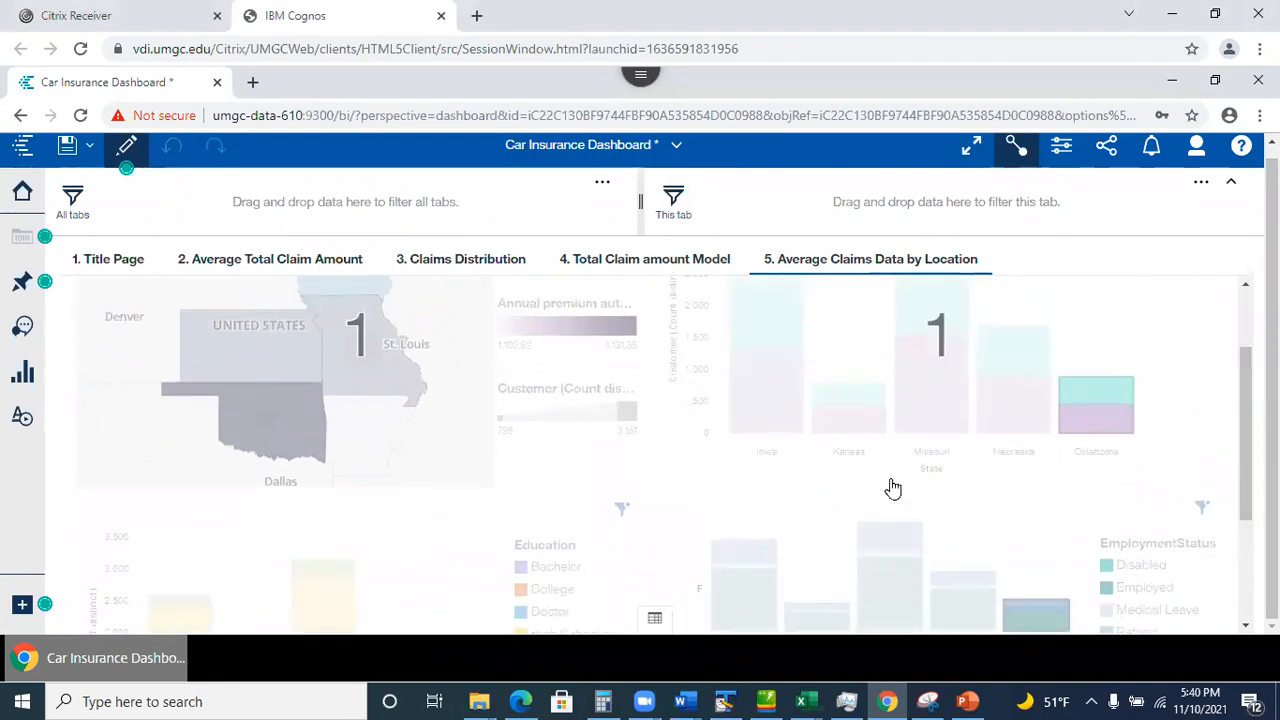
{"action": "left_click_drag", "start_coordinate": [1249, 491], "coordinate": [1172, 575]}
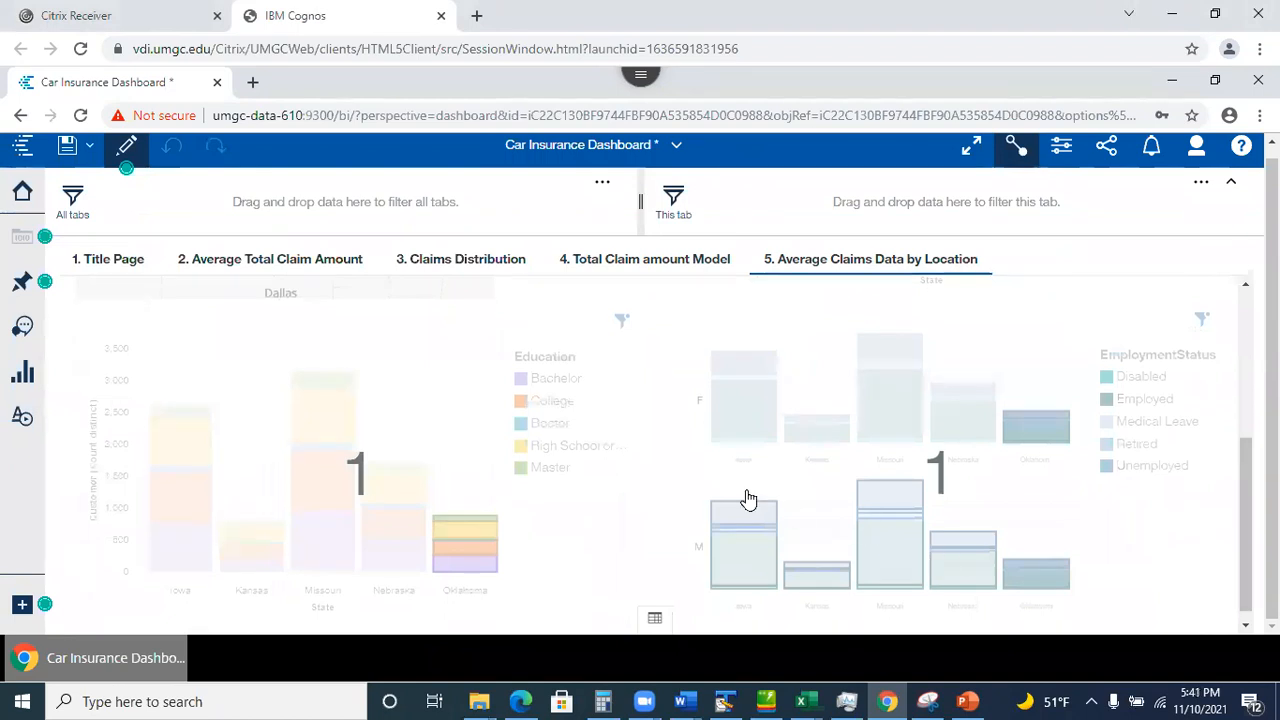
{"action": "left_click", "coordinate": [680, 477]}
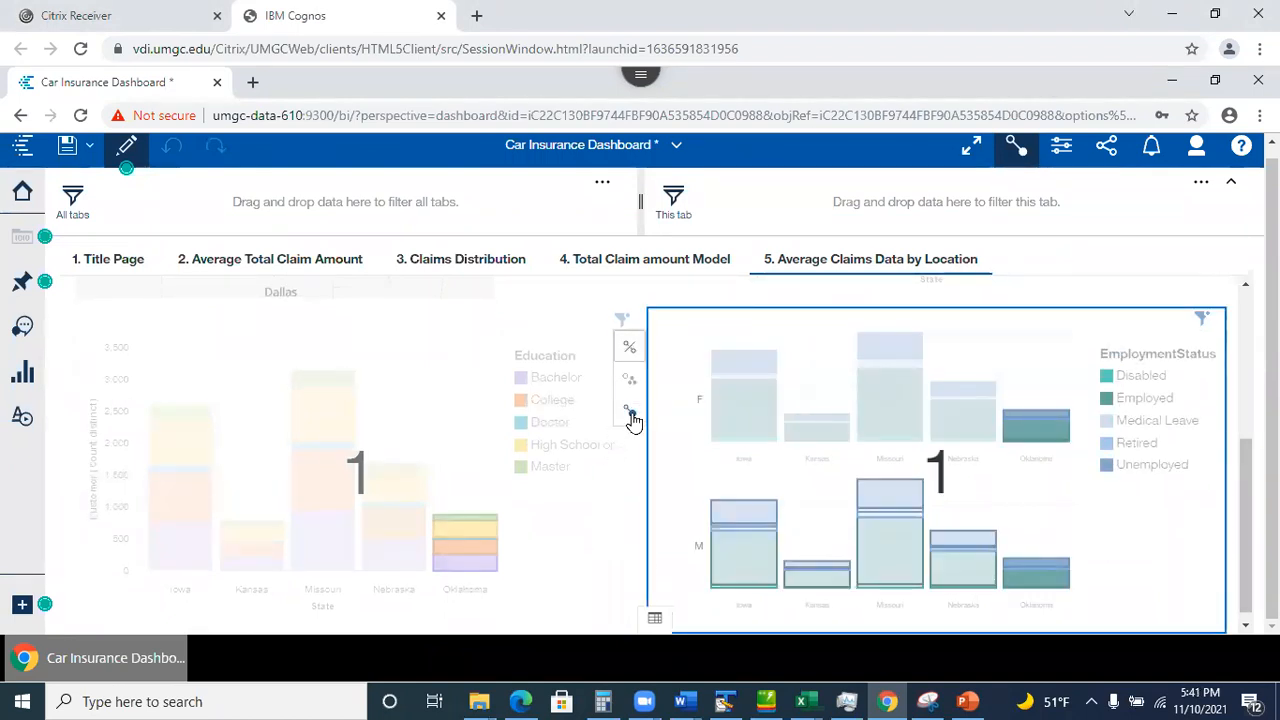
{"action": "left_click", "coordinate": [631, 414]}
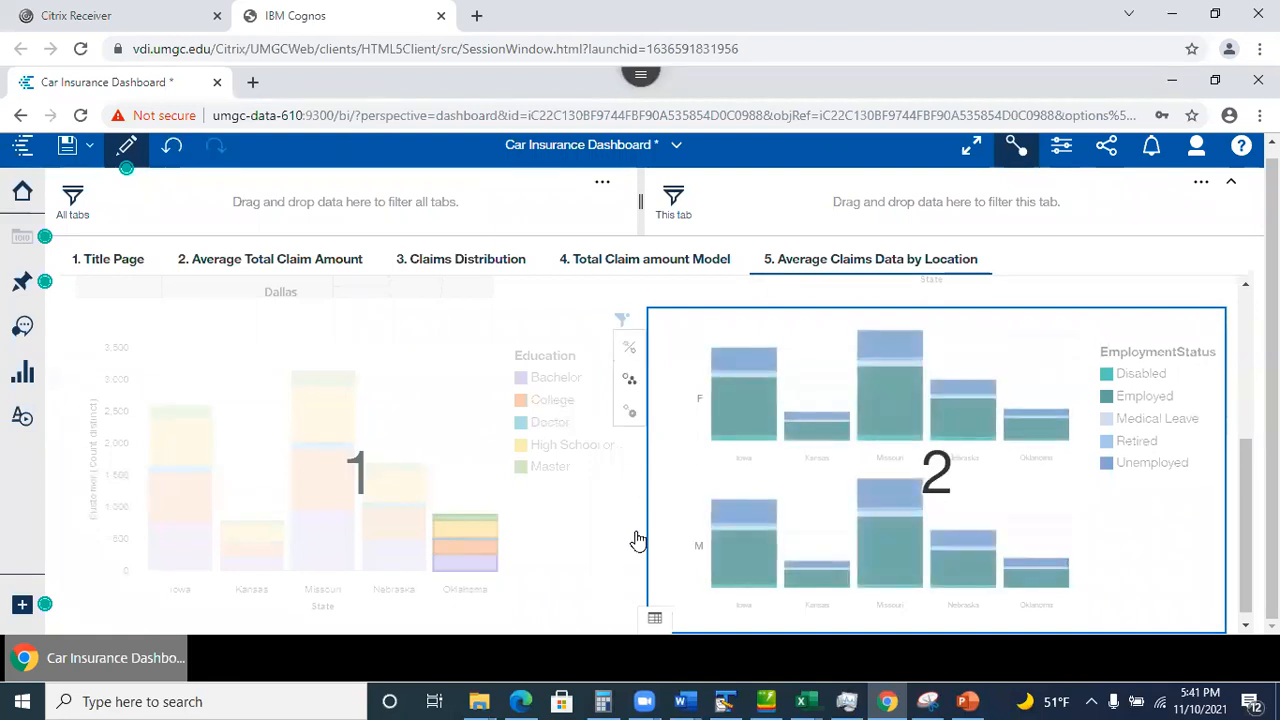
Join the Education chart to existing connection 2, then check the Gender chart and map.
{"action": "left_click", "coordinate": [548, 511]}
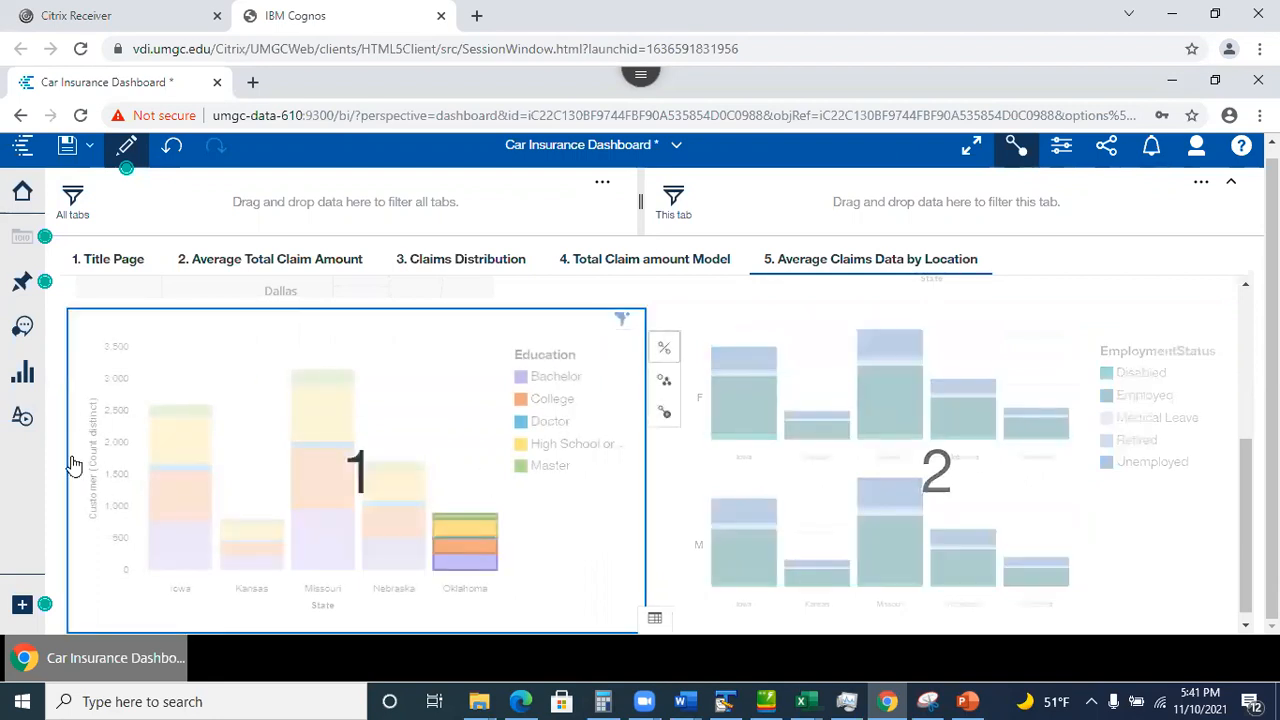
{"action": "left_click", "coordinate": [665, 386]}
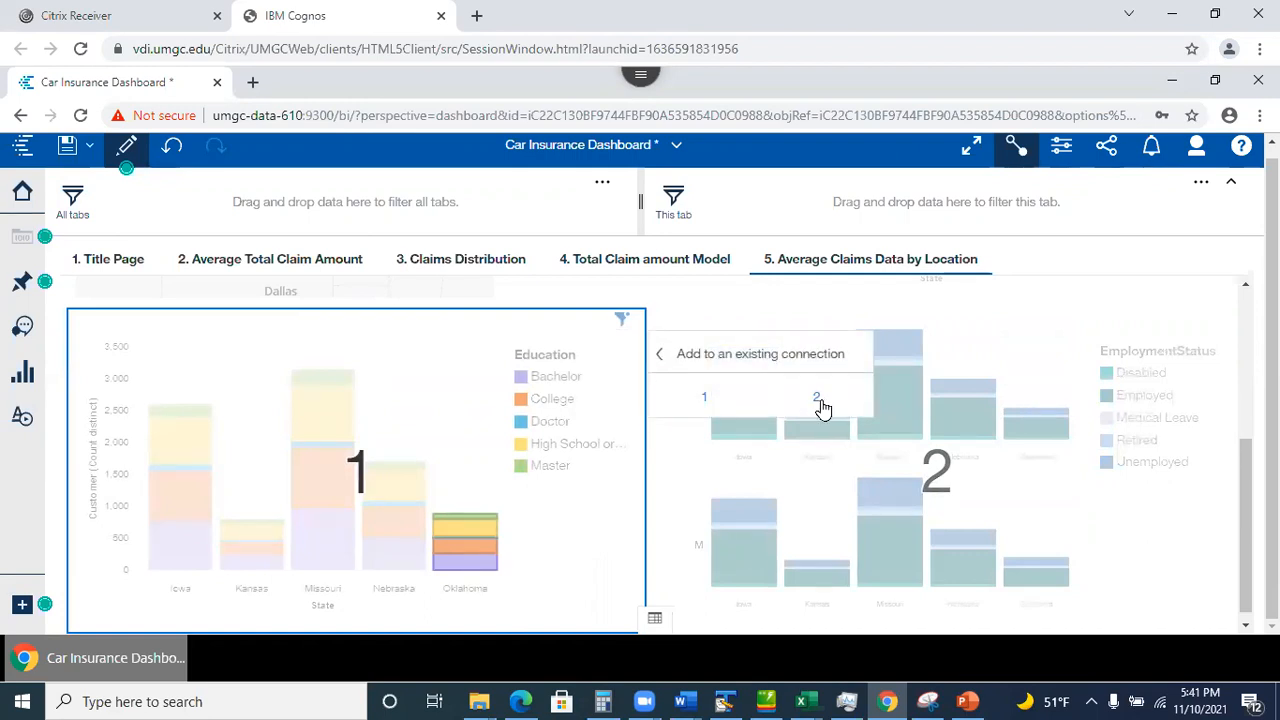
{"action": "left_click", "coordinate": [816, 398]}
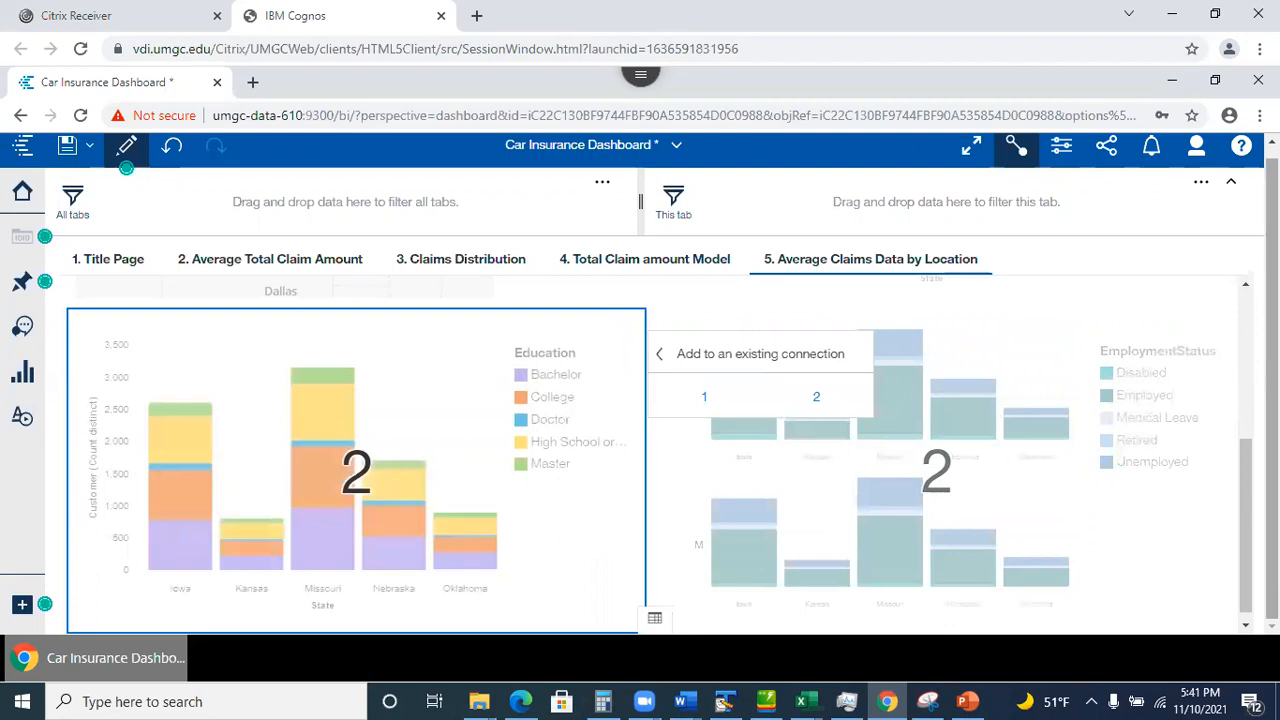
{"action": "left_click_drag", "start_coordinate": [1272, 475], "coordinate": [1243, 335]}
{"action": "left_click", "coordinate": [740, 315]}
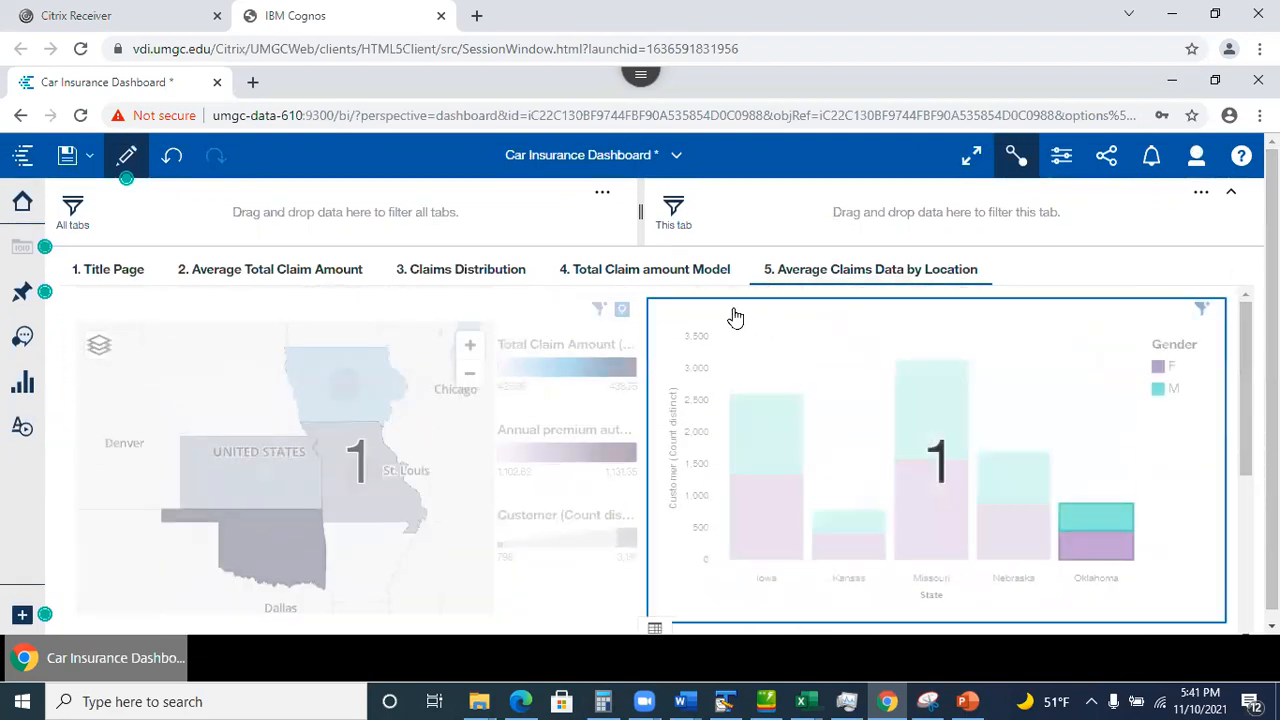
{"action": "left_click", "coordinate": [352, 477]}
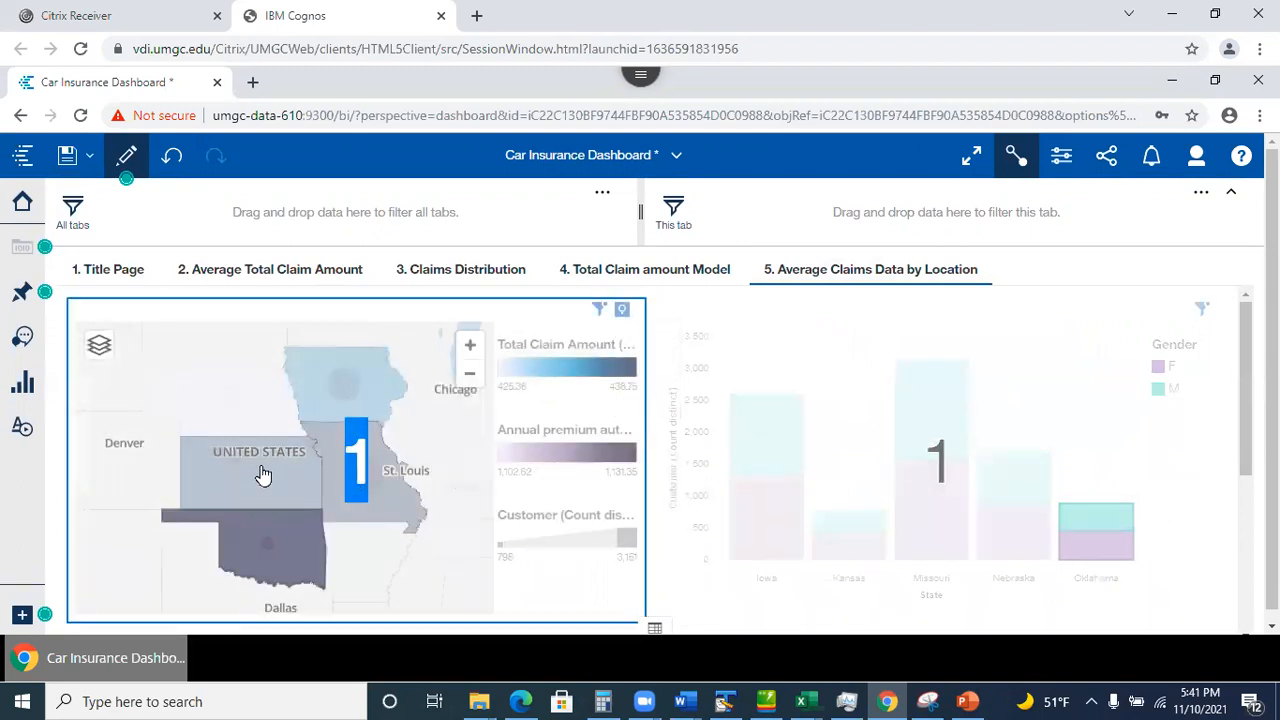
Leave the connections view and highlight Kansas on the map and Gender chart.
{"action": "left_click", "coordinate": [1015, 157]}
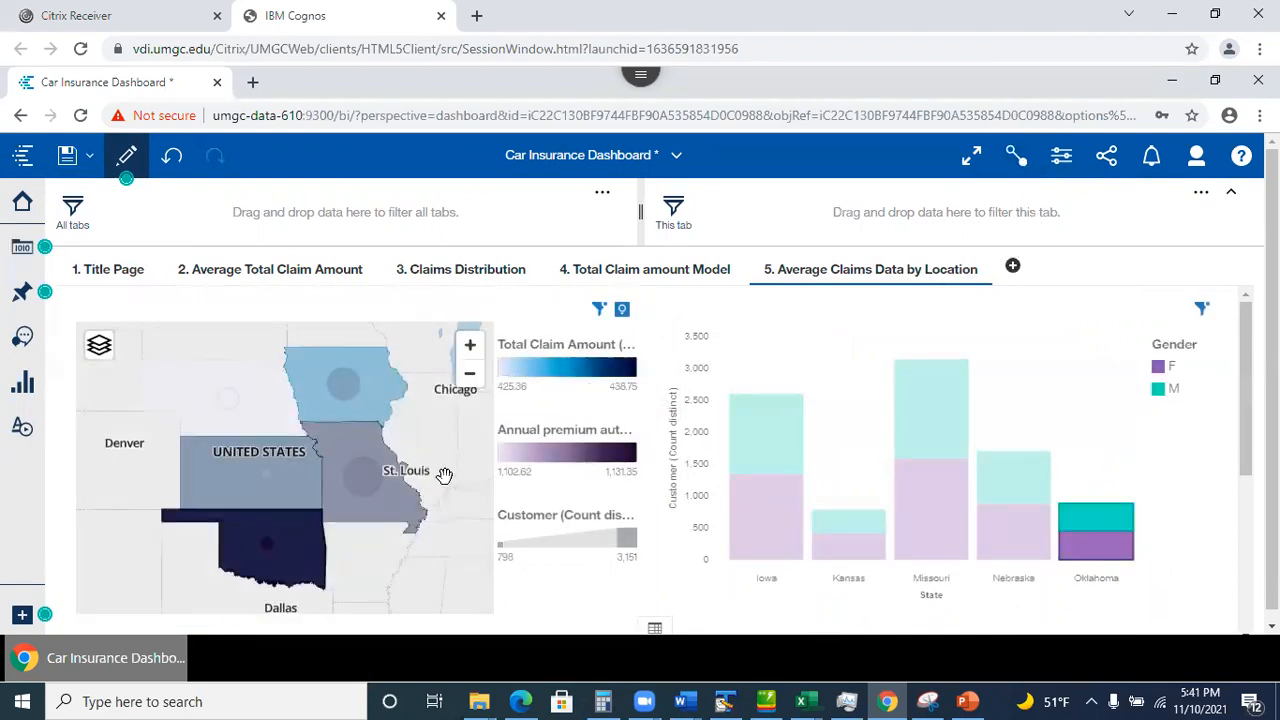
{"action": "left_click", "coordinate": [251, 476]}
{"action": "mouse_move", "coordinate": [249, 474]}
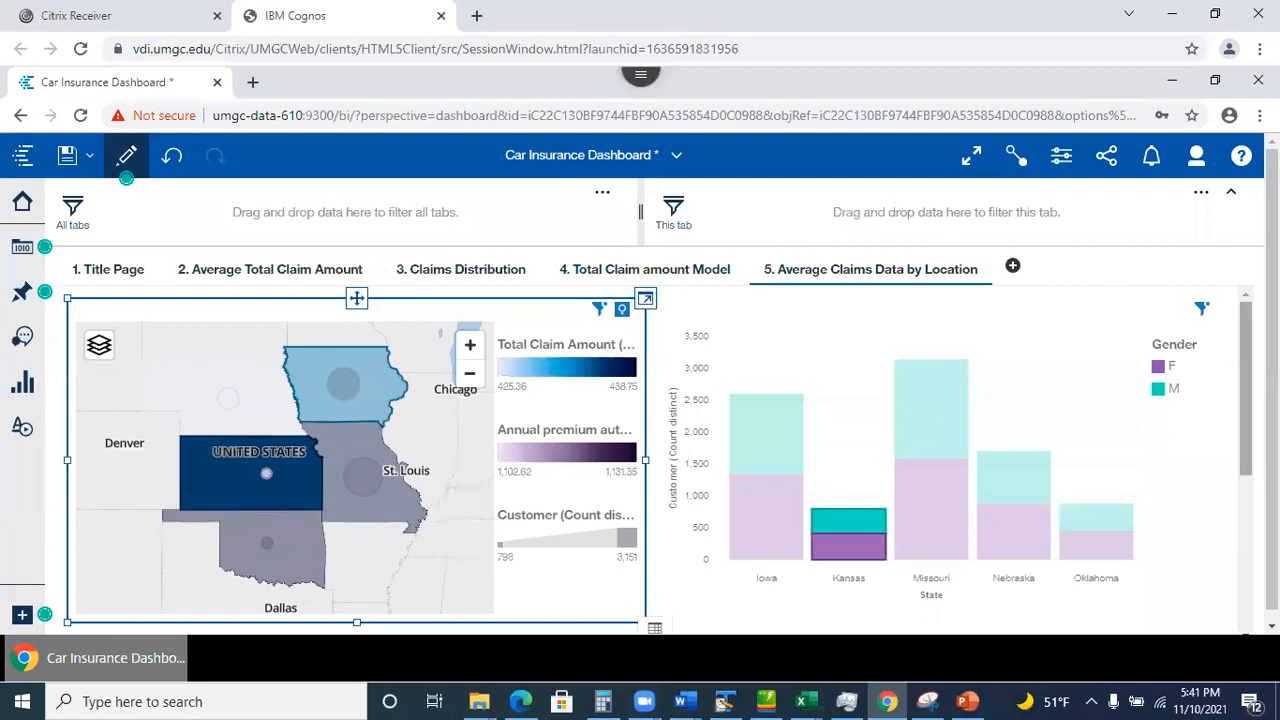
Select Iowa's male EmploymentStatus bar so the Education chart shows only Iowa.
{"action": "scroll", "coordinate": [657, 460], "scroll_direction": "down", "scroll_amount": 3}
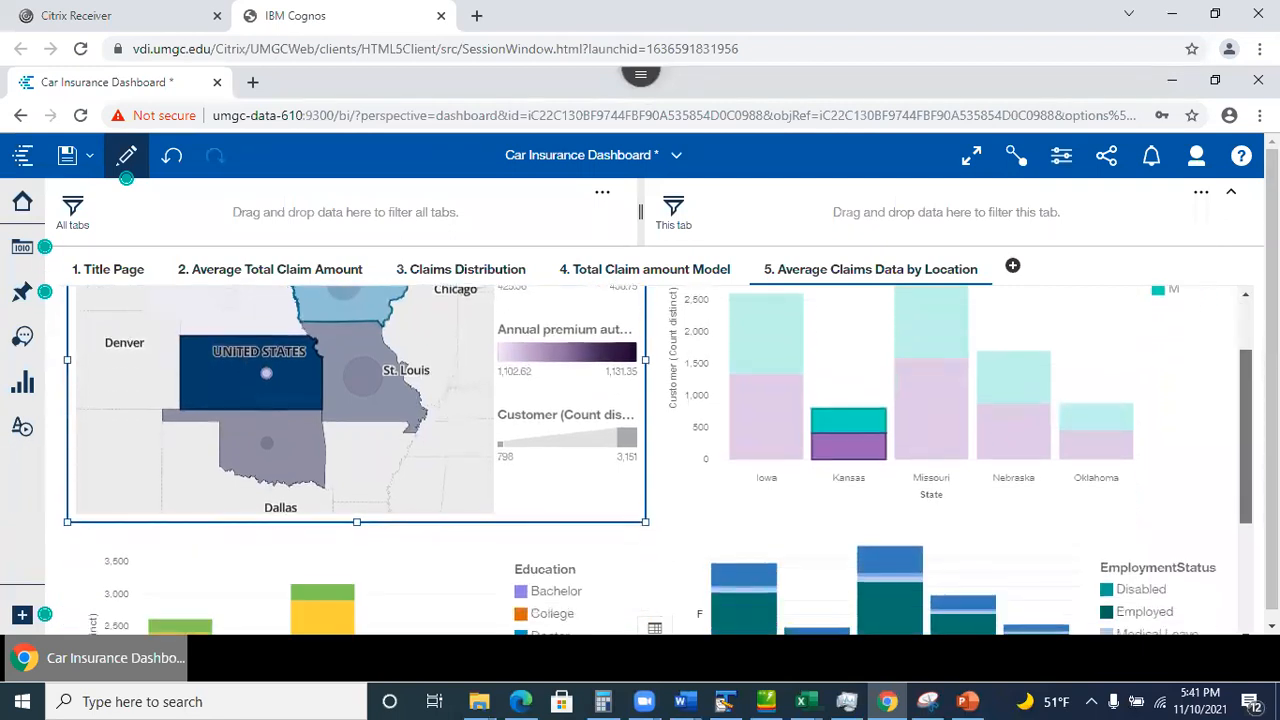
{"action": "scroll", "coordinate": [657, 460], "scroll_direction": "down", "scroll_amount": 3}
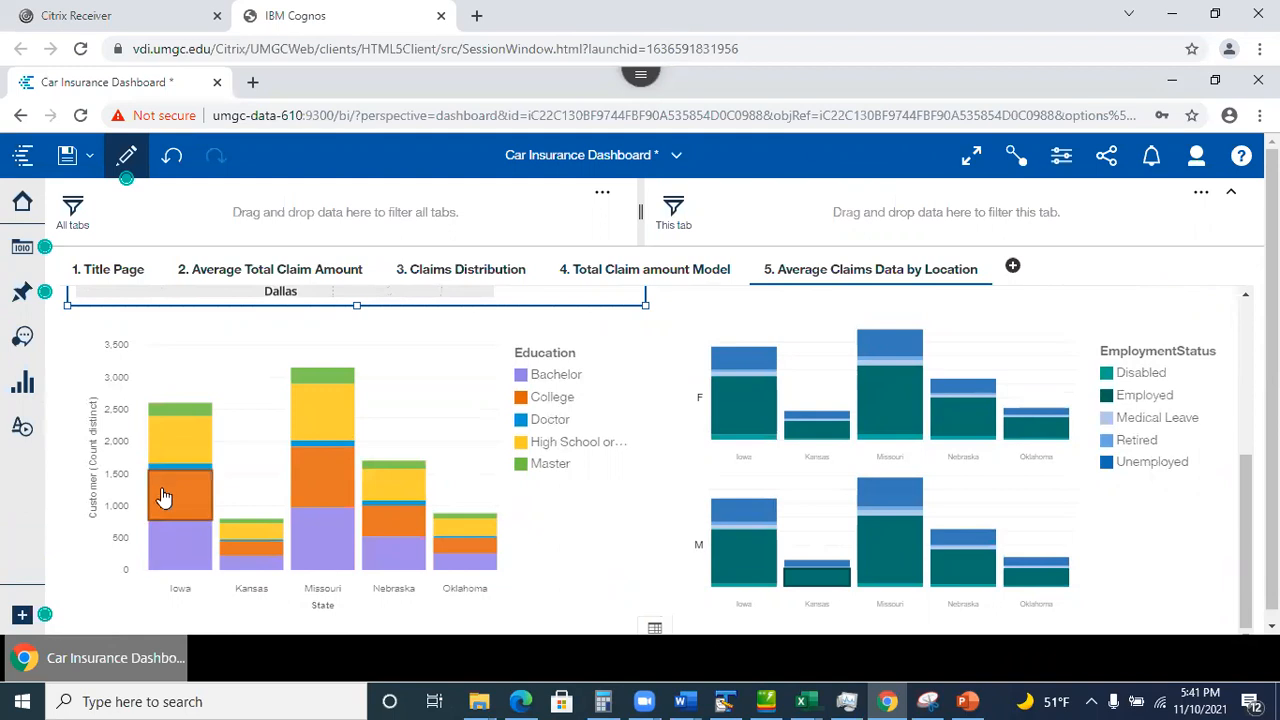
{"action": "left_click", "coordinate": [735, 555]}
{"action": "left_click", "coordinate": [735, 555]}
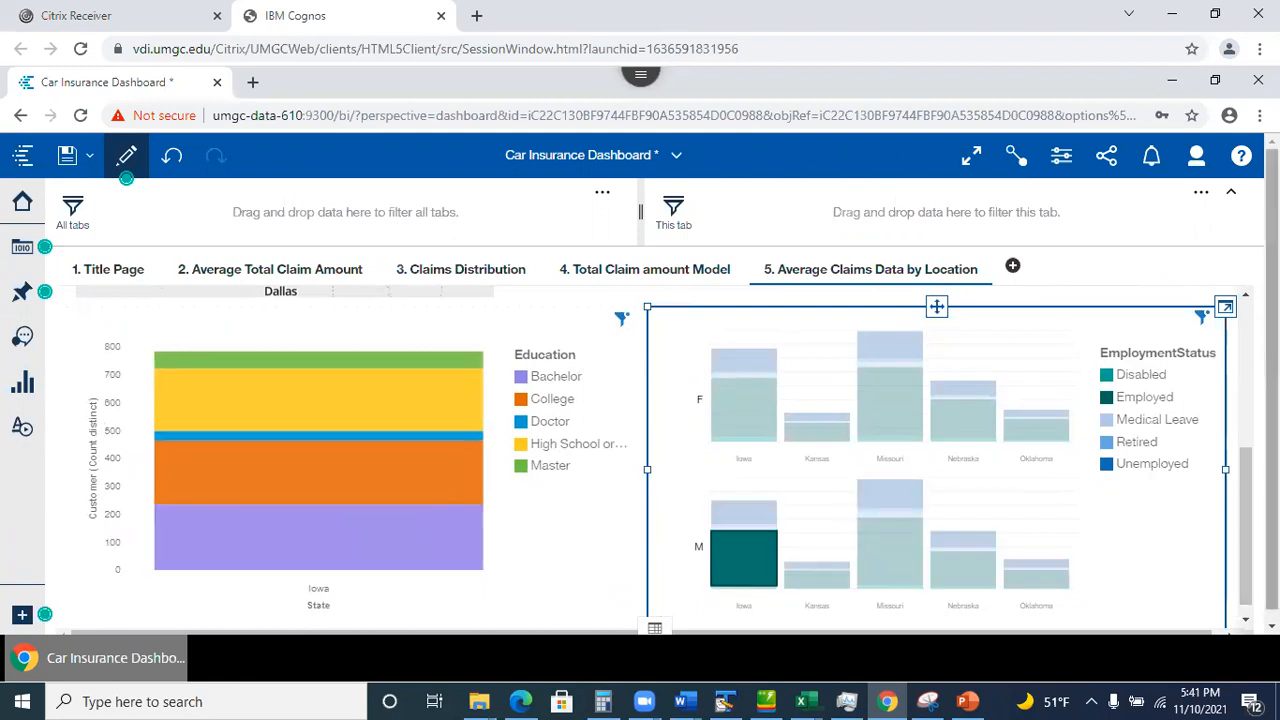
{"action": "scroll", "coordinate": [843, 372], "scroll_direction": "up", "scroll_amount": 4}
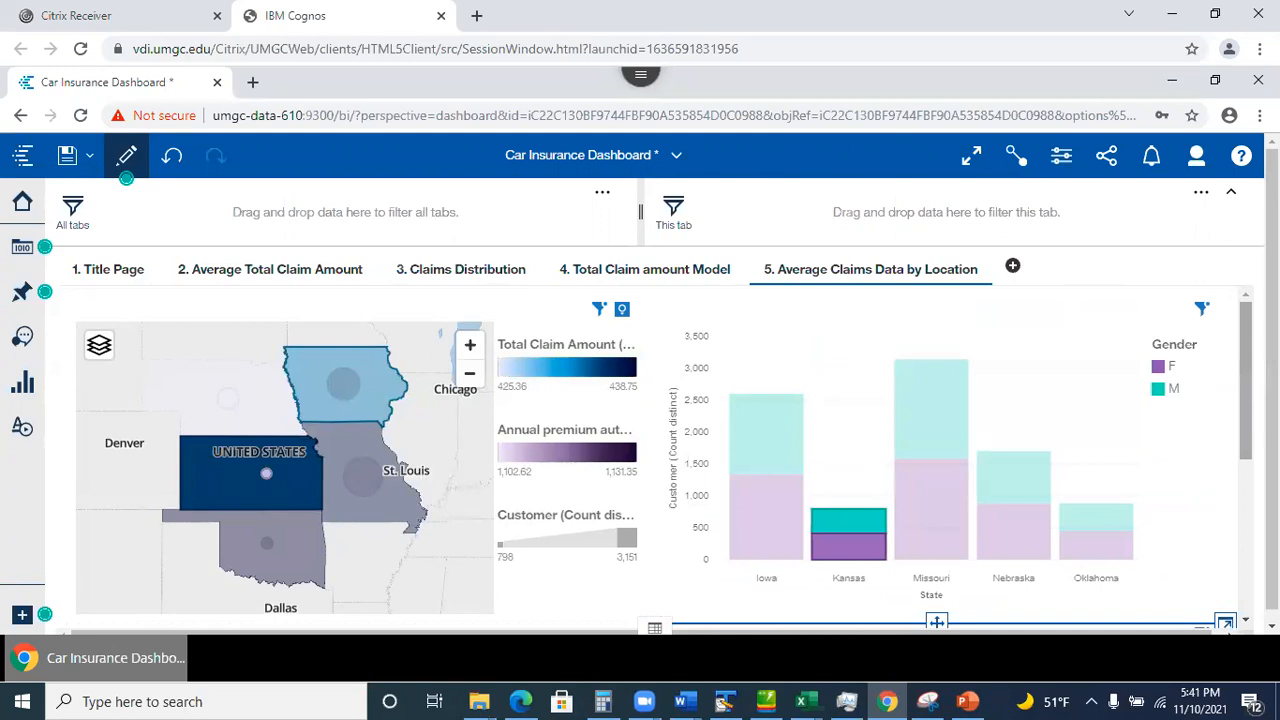
{"action": "scroll", "coordinate": [664, 457], "scroll_direction": "down", "scroll_amount": 1}
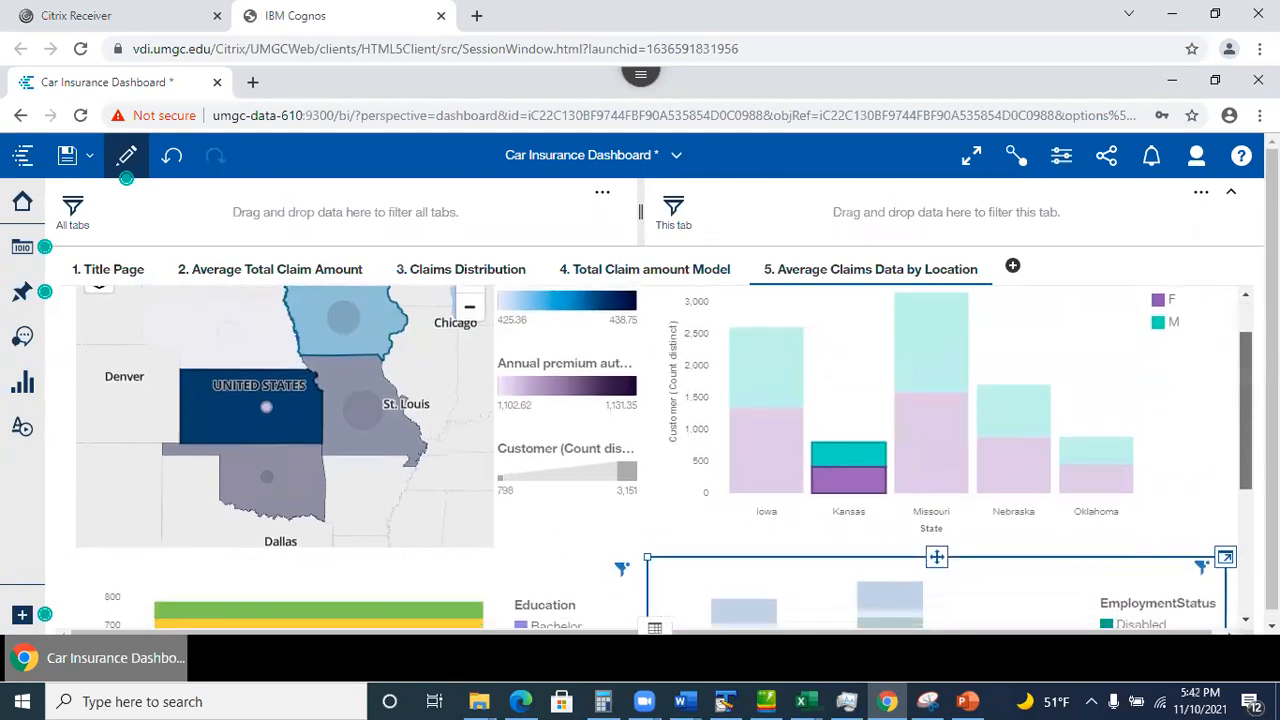
{"action": "scroll", "coordinate": [570, 533], "scroll_direction": "down", "scroll_amount": 1}
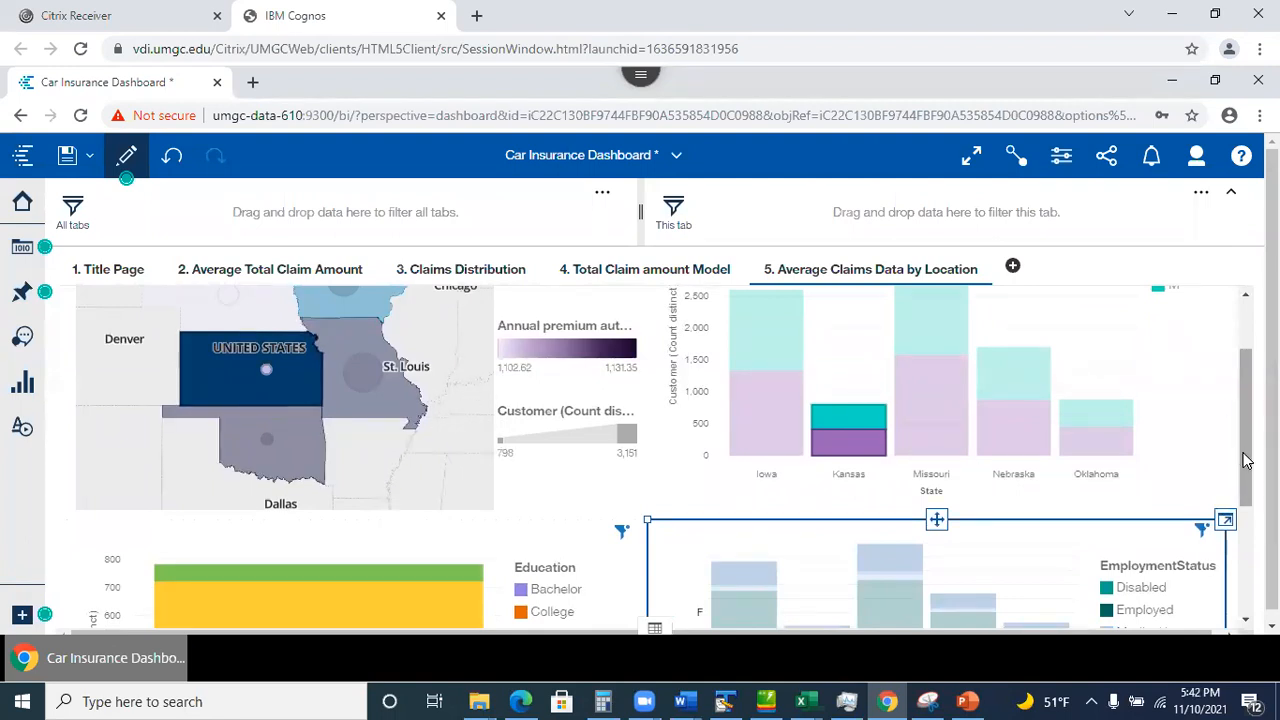
{"action": "scroll", "coordinate": [665, 456], "scroll_direction": "down", "scroll_amount": 5}
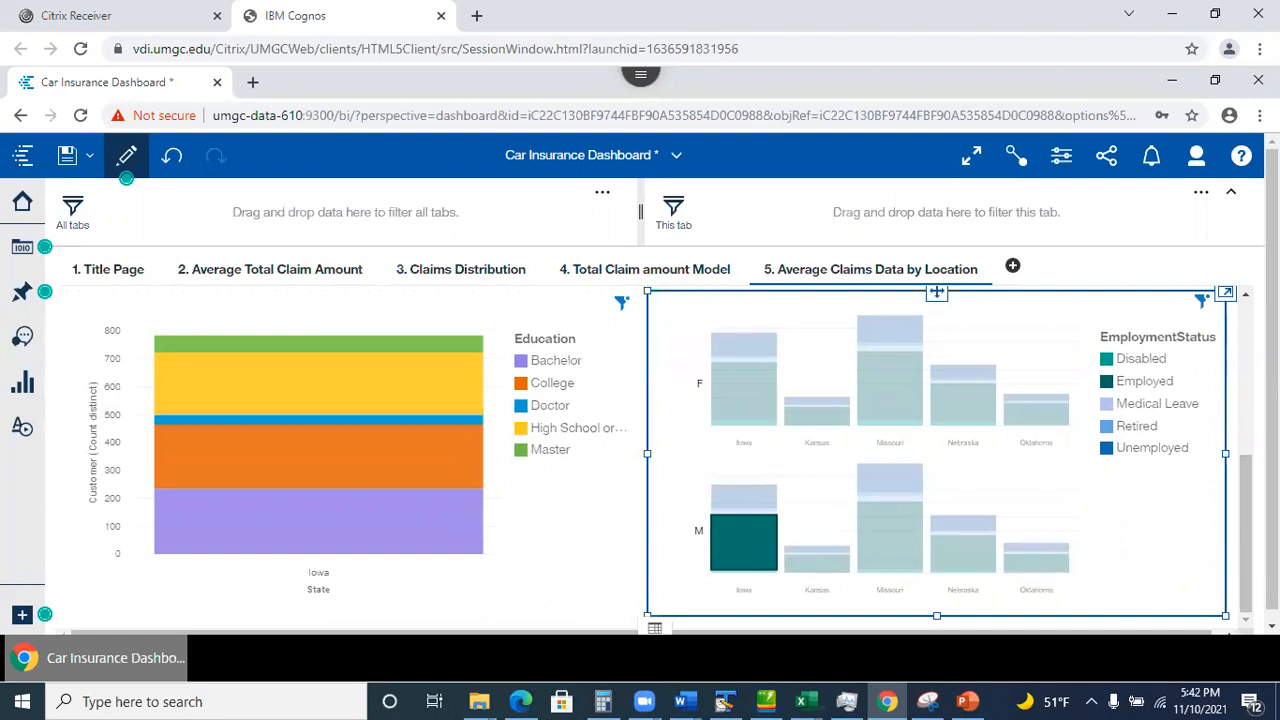
{"action": "left_click", "coordinate": [1234, 540]}
{"action": "left_click_drag", "start_coordinate": [1240, 500], "coordinate": [1229, 258]}
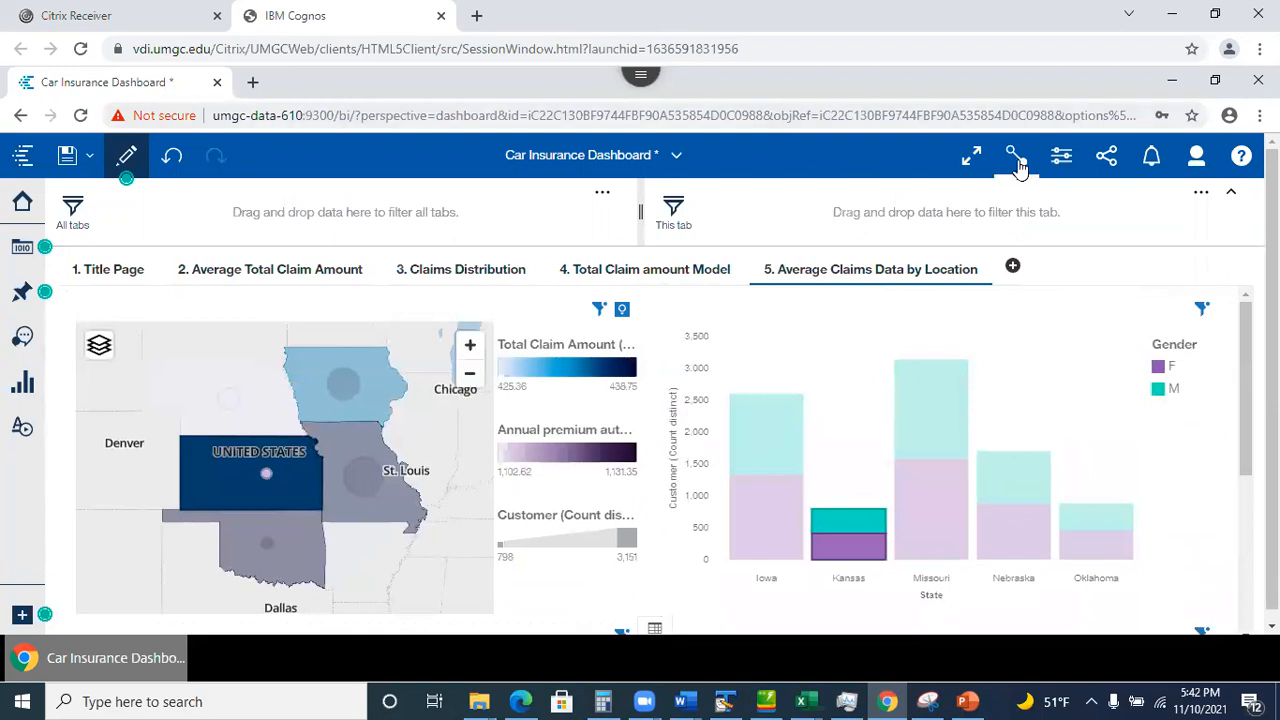
Show widget connections and put the right-hand EmploymentStatus chart into connection 1.
{"action": "left_click", "coordinate": [1015, 157]}
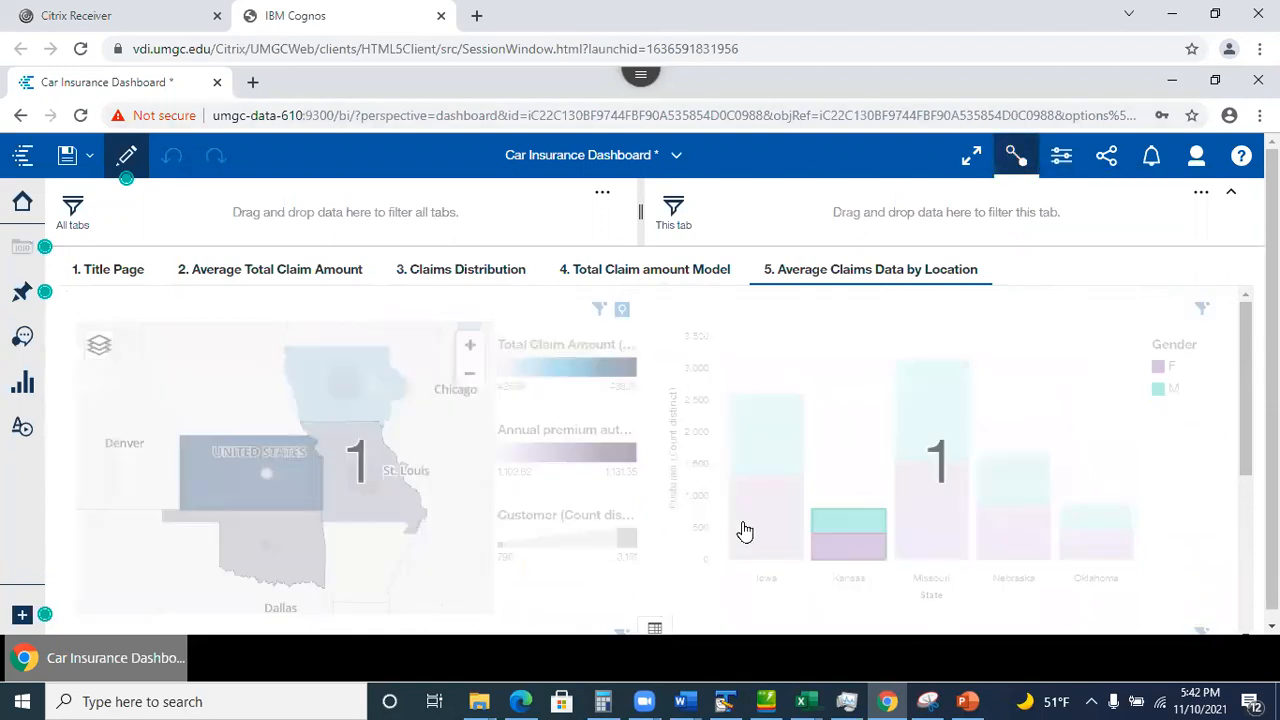
{"action": "left_click_drag", "start_coordinate": [1246, 449], "coordinate": [1246, 507]}
{"action": "scroll", "coordinate": [898, 499], "scroll_direction": "down", "scroll_amount": 2}
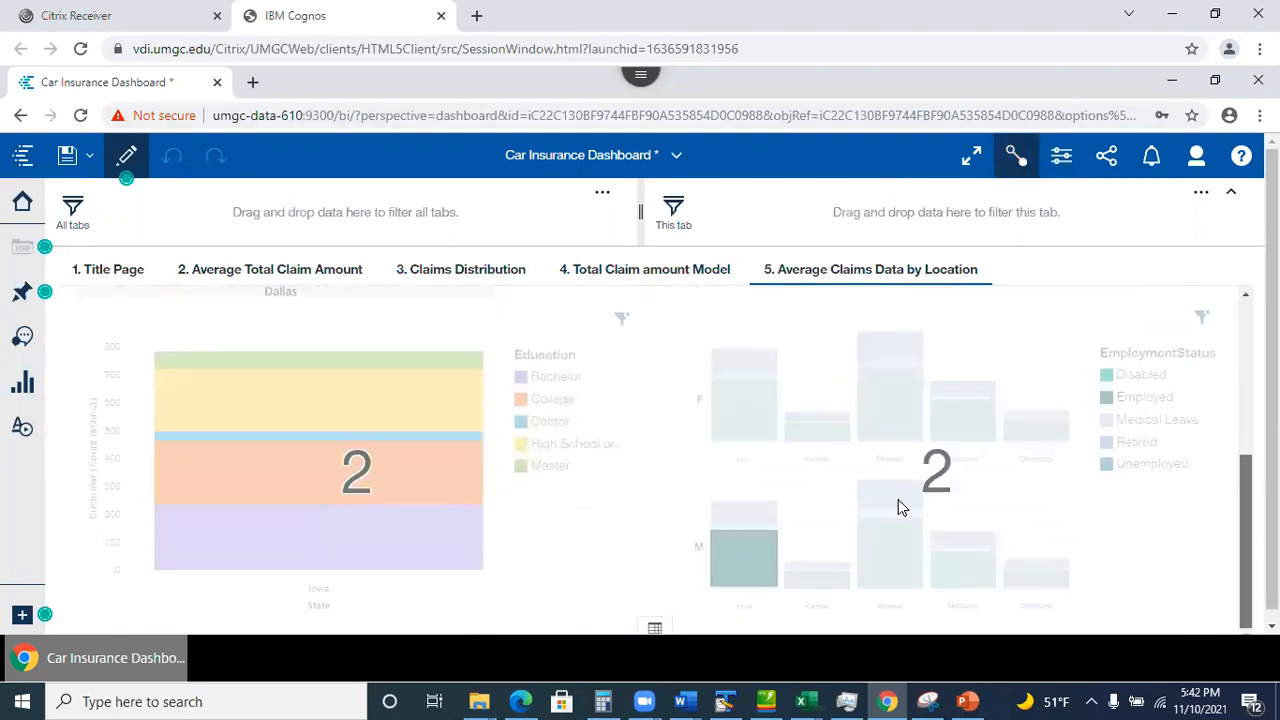
{"action": "scroll", "coordinate": [914, 471], "scroll_direction": "up", "scroll_amount": 3}
{"action": "scroll", "coordinate": [914, 471], "scroll_direction": "down", "scroll_amount": 2}
{"action": "scroll", "coordinate": [914, 471], "scroll_direction": "down", "scroll_amount": 2}
{"action": "left_click", "coordinate": [904, 509]}
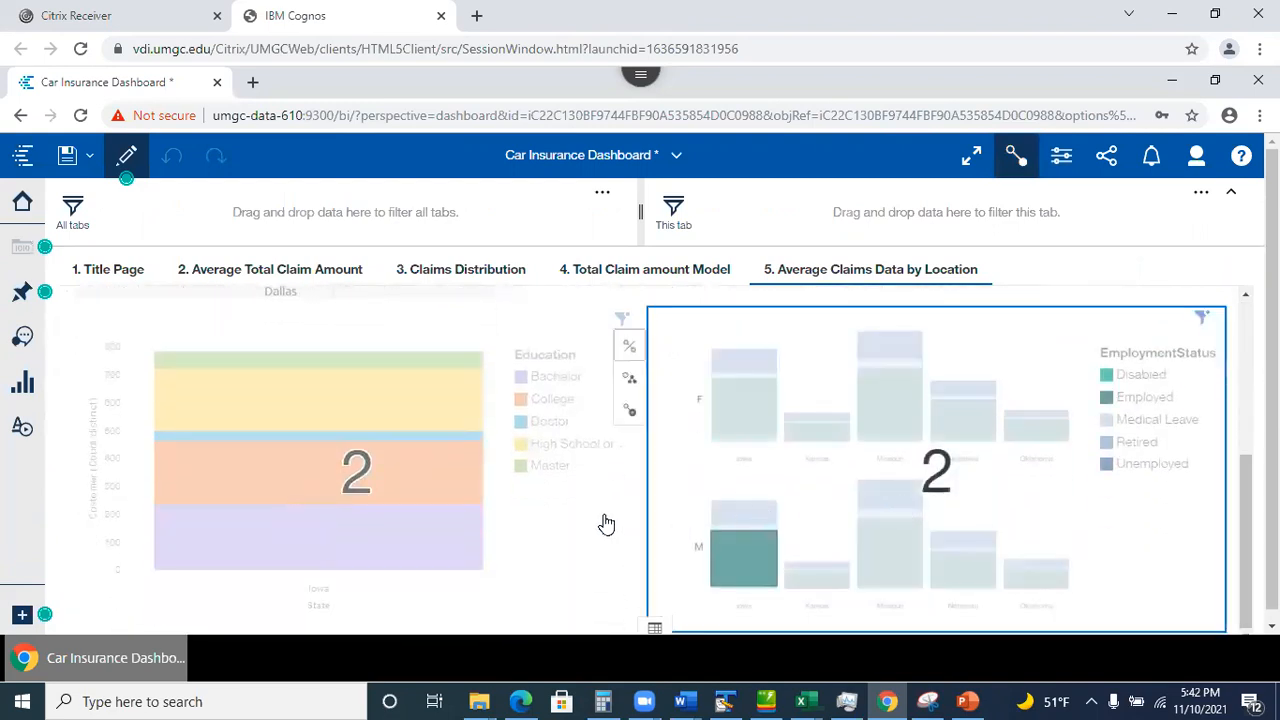
{"action": "left_click", "coordinate": [631, 398]}
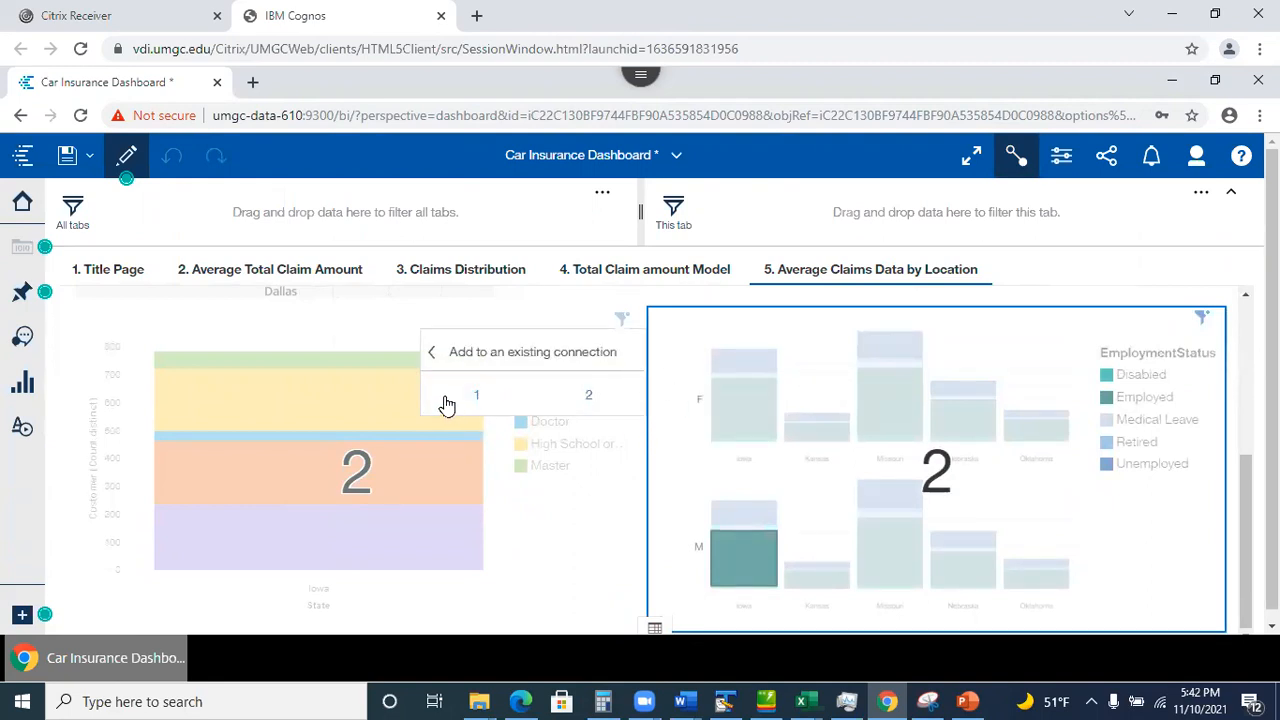
{"action": "left_click", "coordinate": [477, 398]}
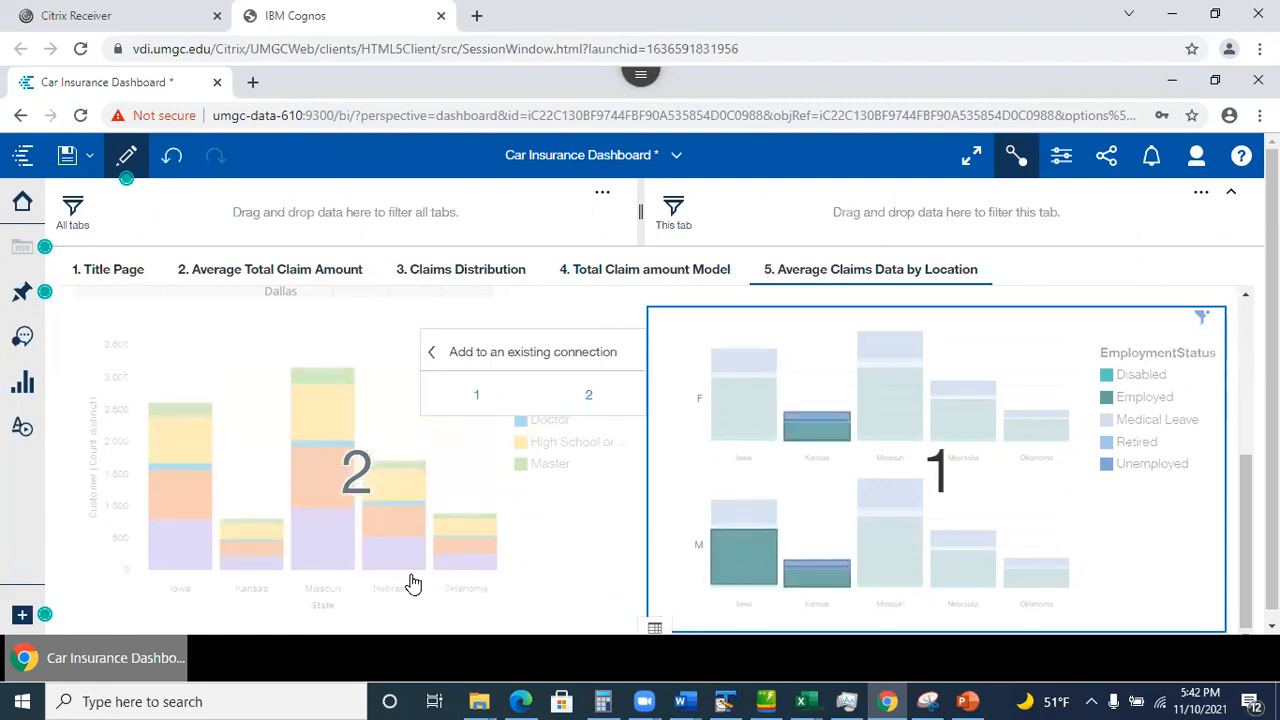
Link the left stacked bar chart to connection 1 and save the dashboard.
{"action": "left_click", "coordinate": [537, 529]}
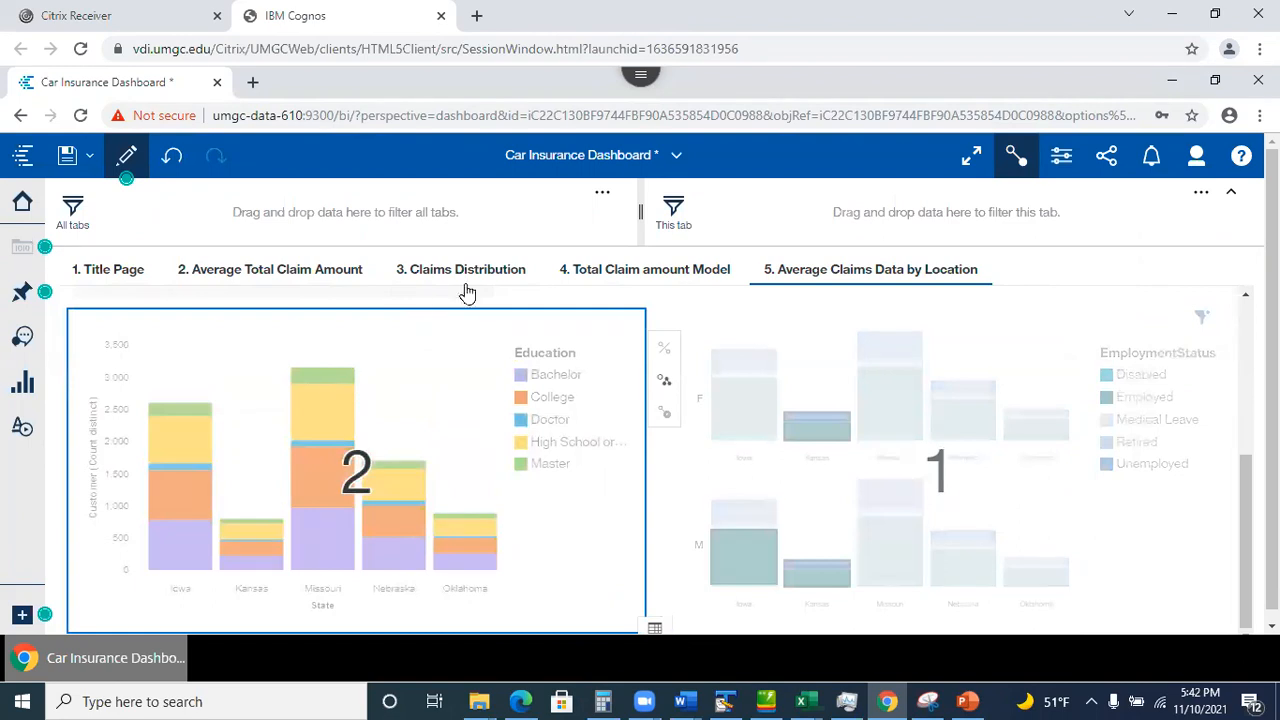
{"action": "left_click", "coordinate": [663, 385]}
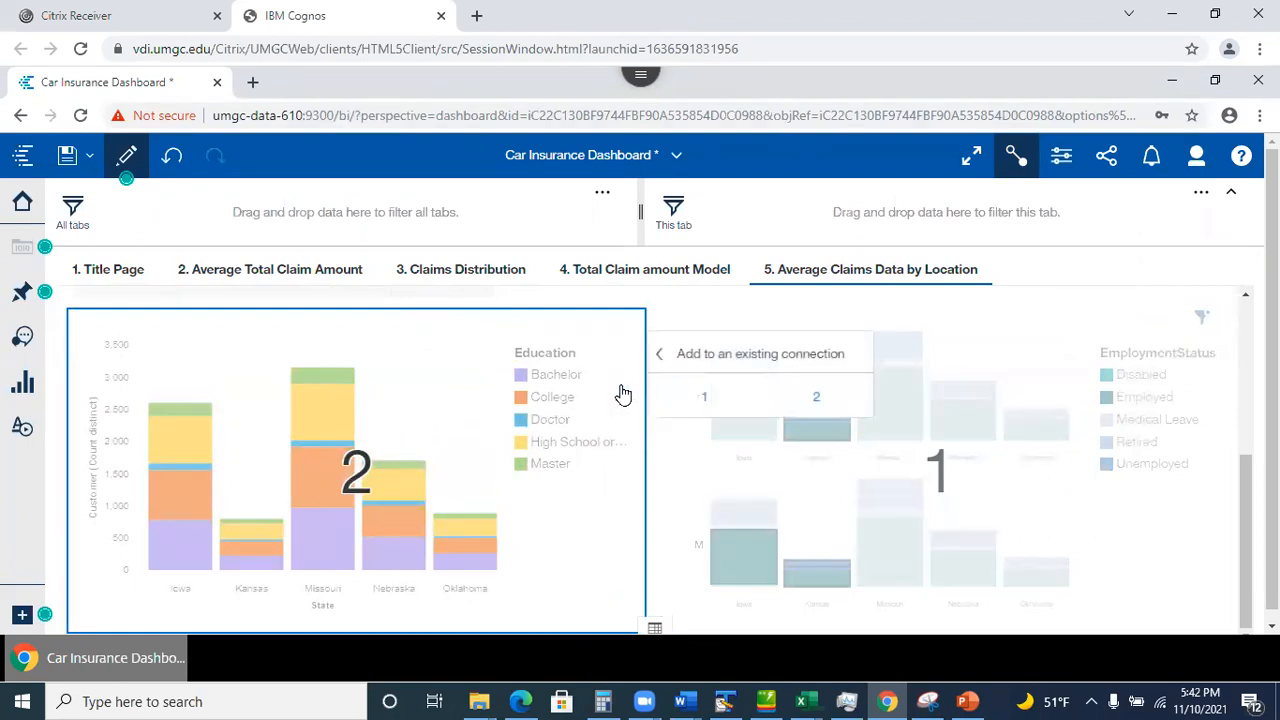
{"action": "left_click", "coordinate": [705, 400]}
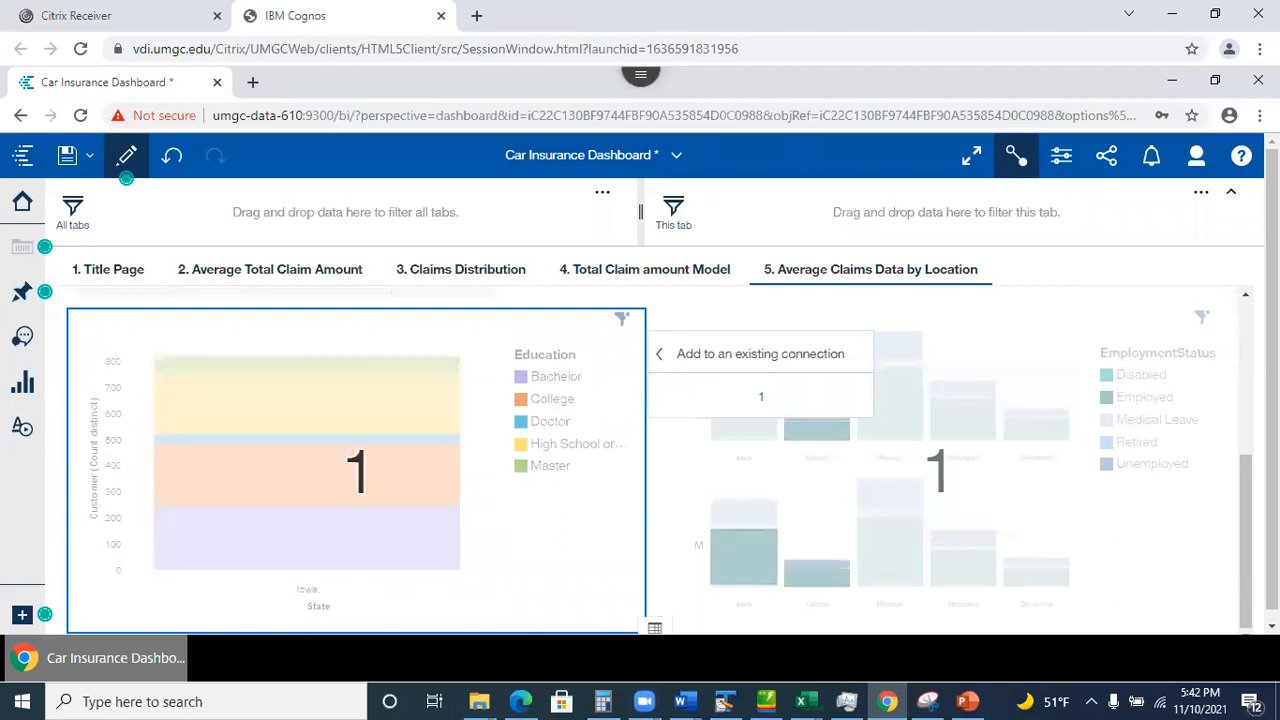
{"action": "left_click", "coordinate": [65, 156]}
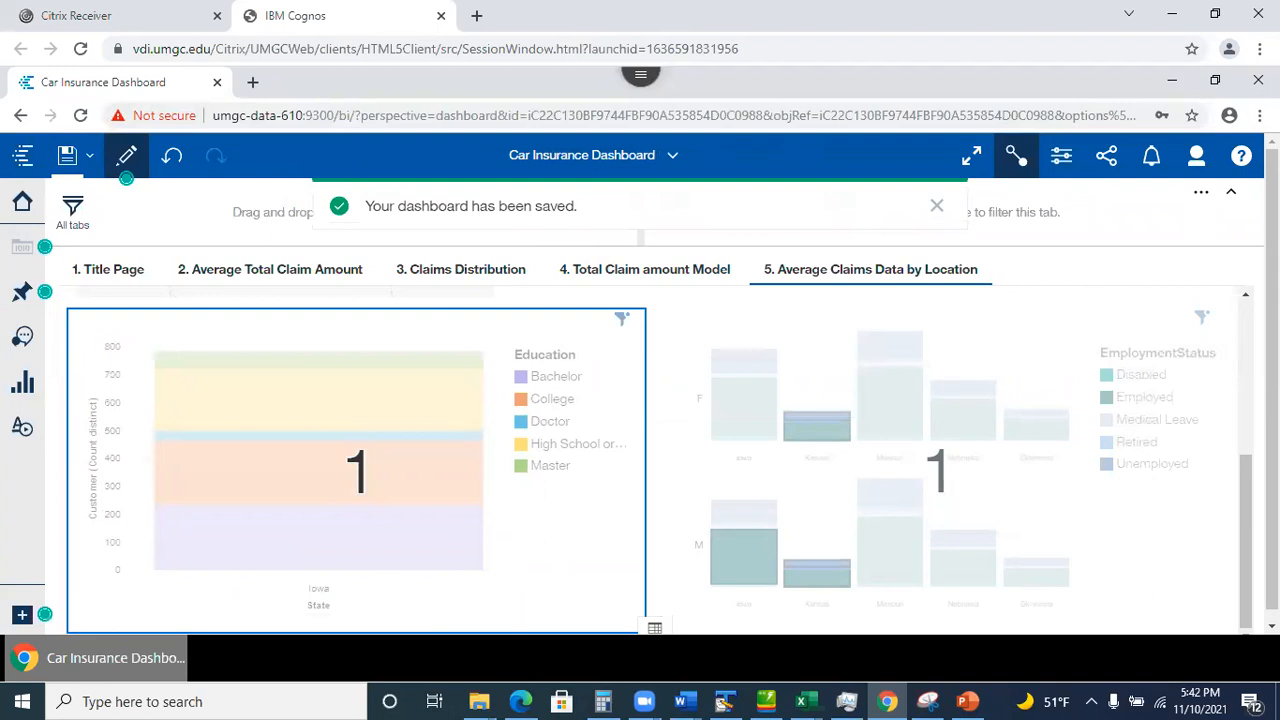
Go to the Title Page tab and leave edit mode to preview the dashboard.
{"action": "left_click_drag", "start_coordinate": [1245, 530], "coordinate": [1237, 266]}
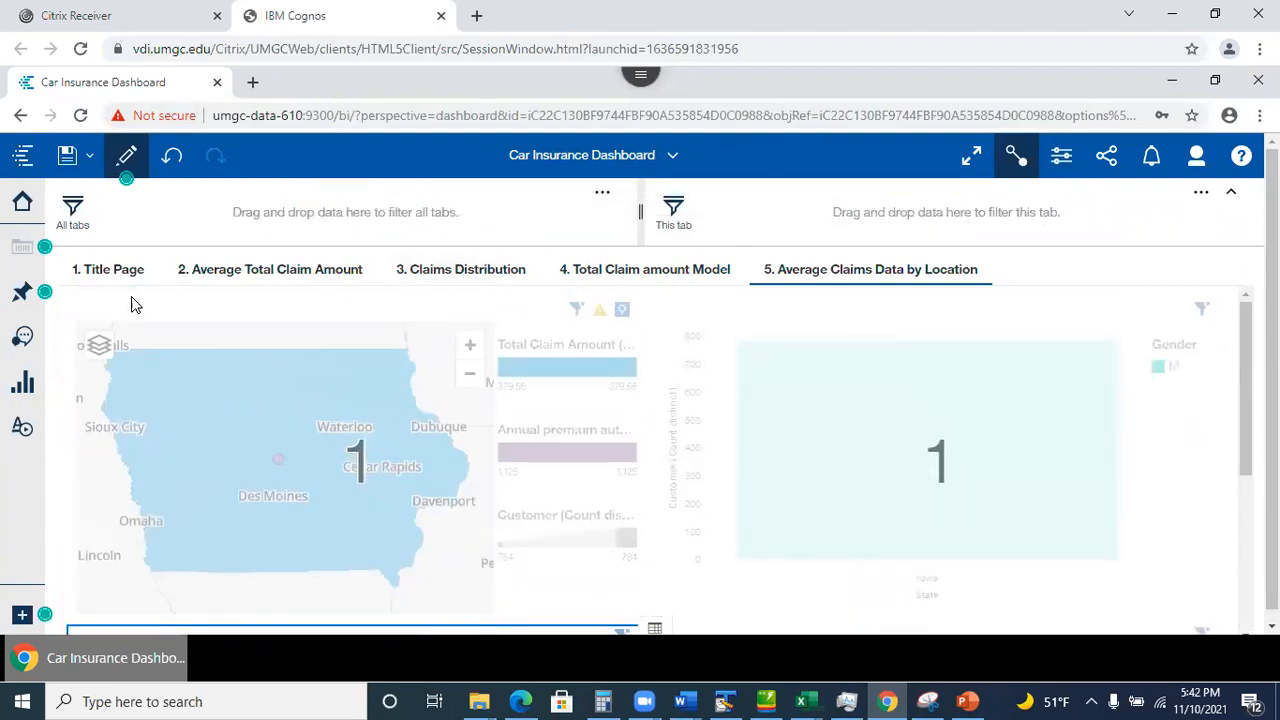
{"action": "left_click", "coordinate": [119, 272]}
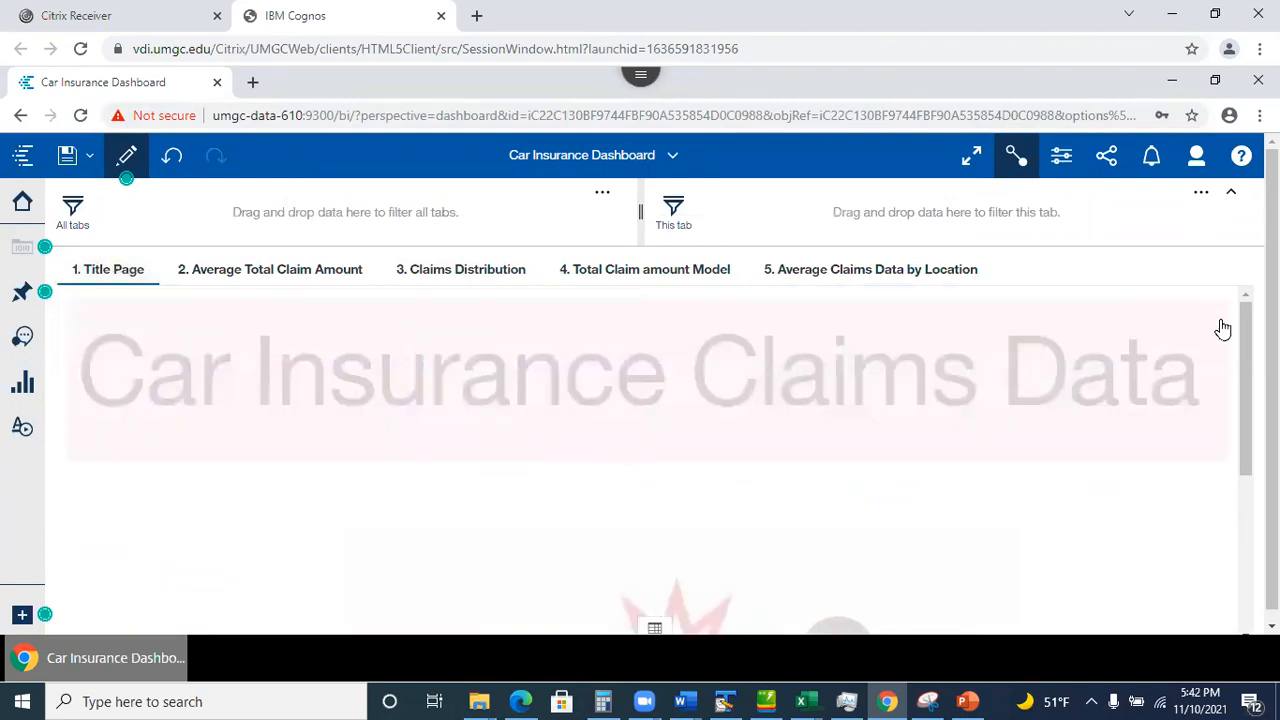
{"action": "left_click_drag", "start_coordinate": [1245, 385], "coordinate": [1168, 323]}
{"action": "left_click", "coordinate": [122, 156]}
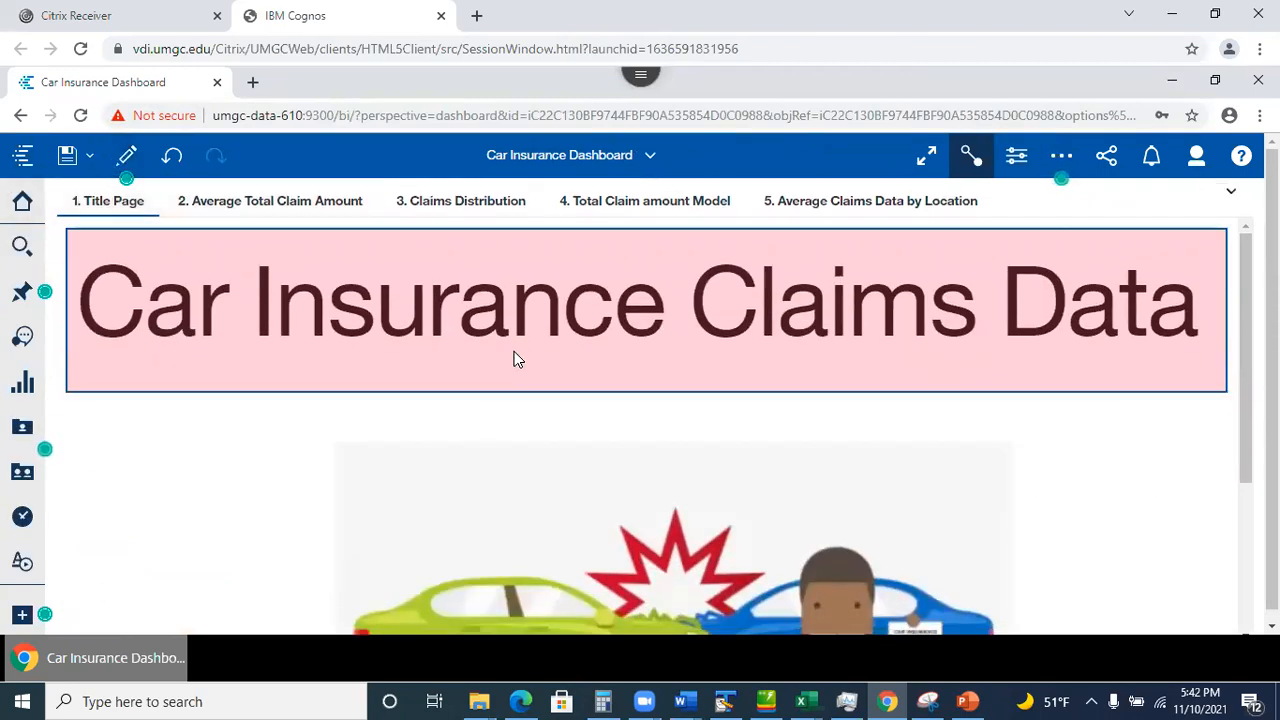
Check the Car Insurance Claims Data title banner, then show the visualization types panel.
{"action": "double_click", "coordinate": [669, 317]}
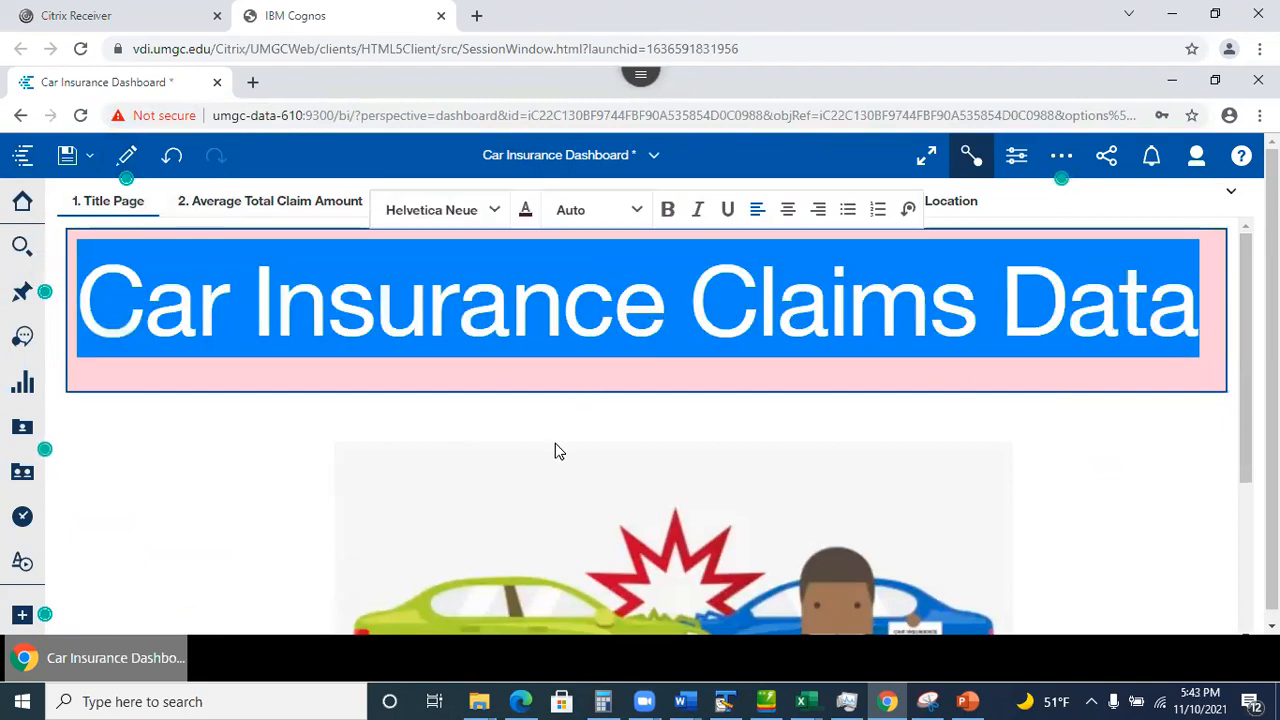
{"action": "scroll", "coordinate": [555, 443], "scroll_direction": "down", "scroll_amount": 2}
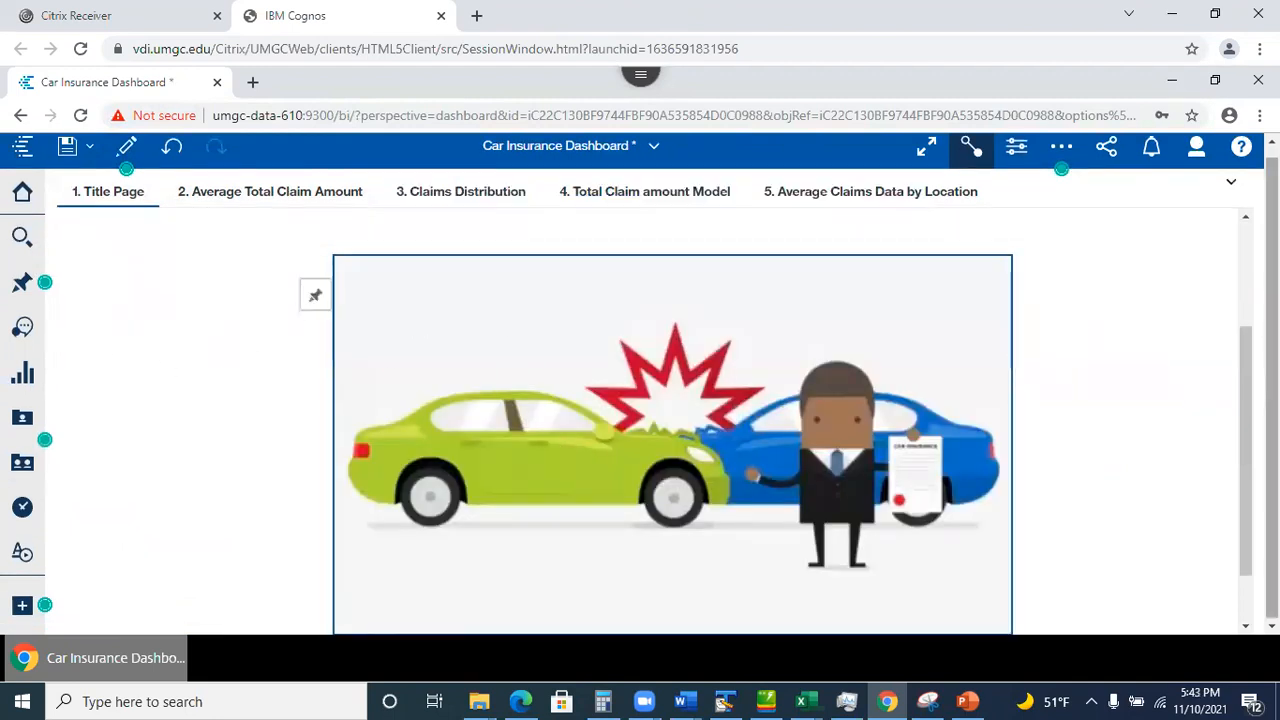
{"action": "scroll", "coordinate": [1211, 278], "scroll_direction": "up", "scroll_amount": 2}
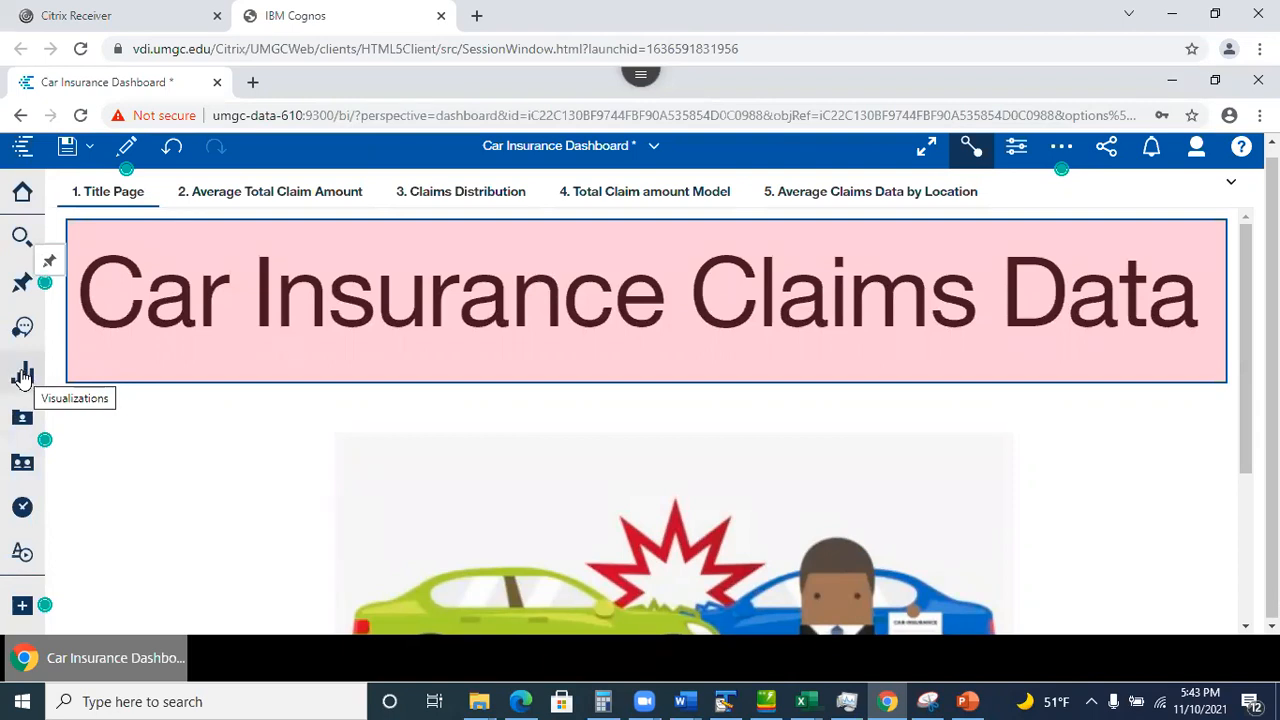
{"action": "left_click", "coordinate": [157, 427]}
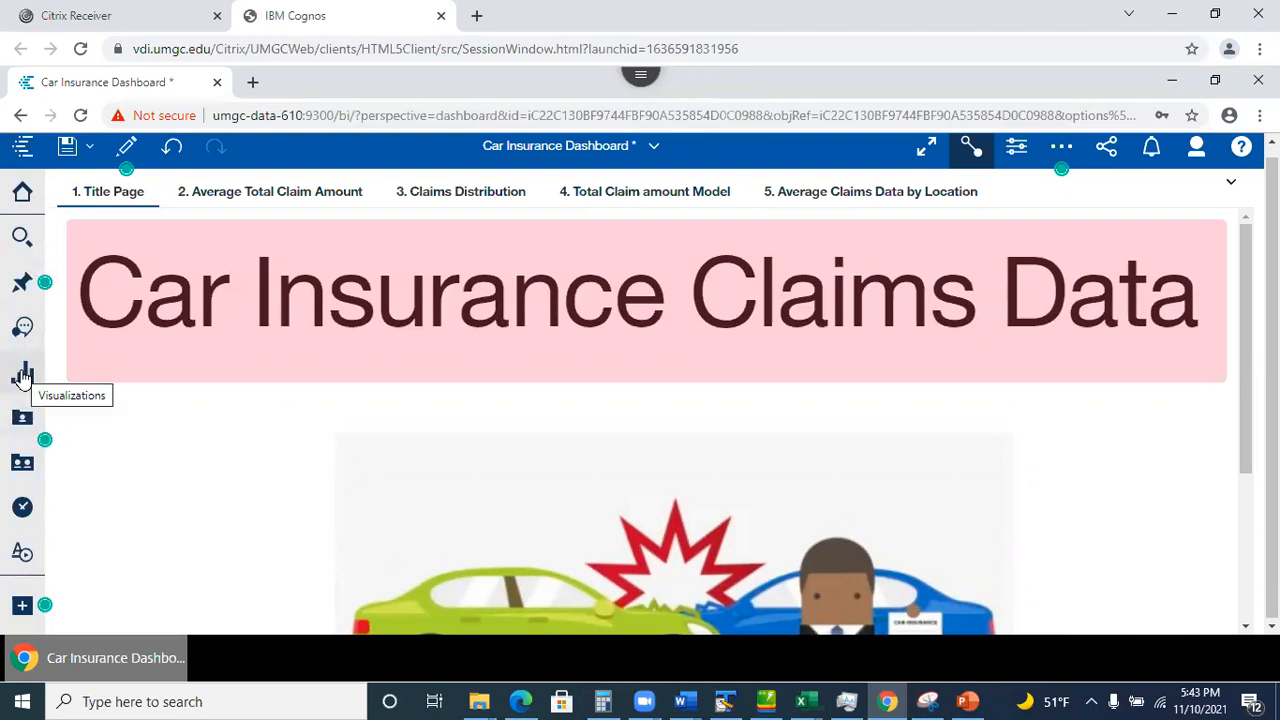
{"action": "left_click", "coordinate": [23, 377]}
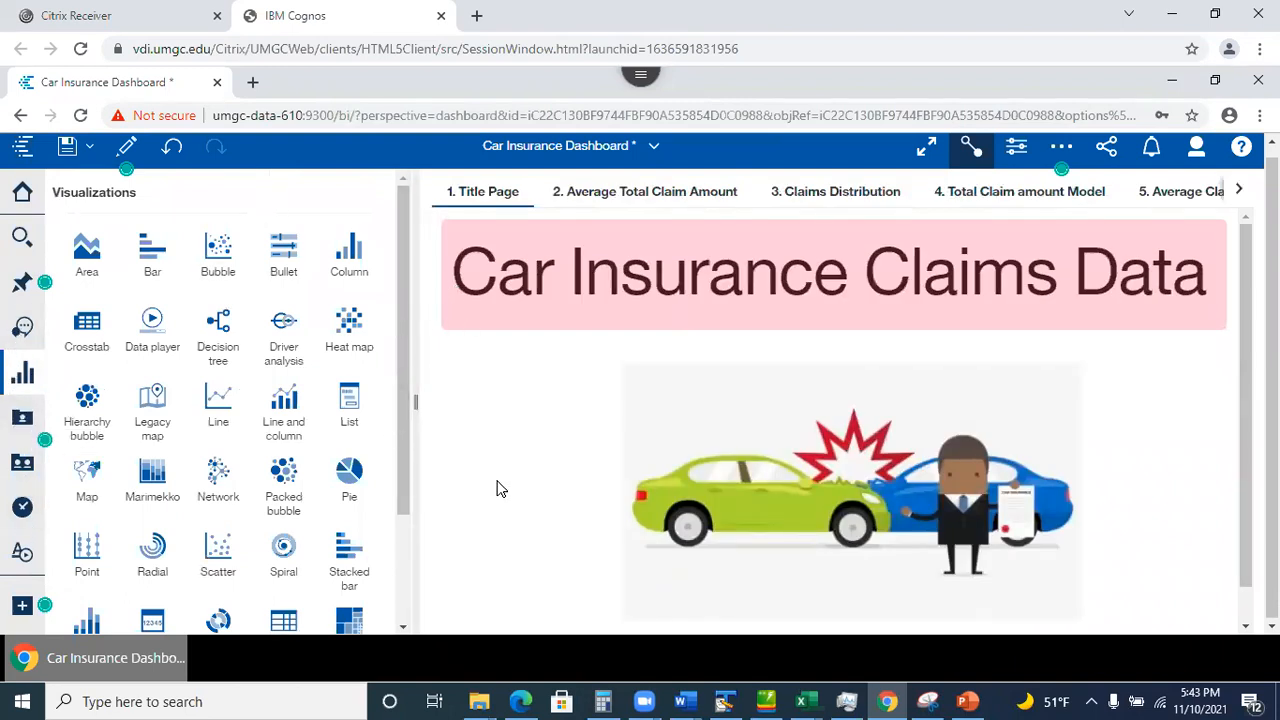
Close the content panel, show the text, image and shape widgets, and re-enter edit mode.
{"action": "left_click", "coordinate": [20, 418]}
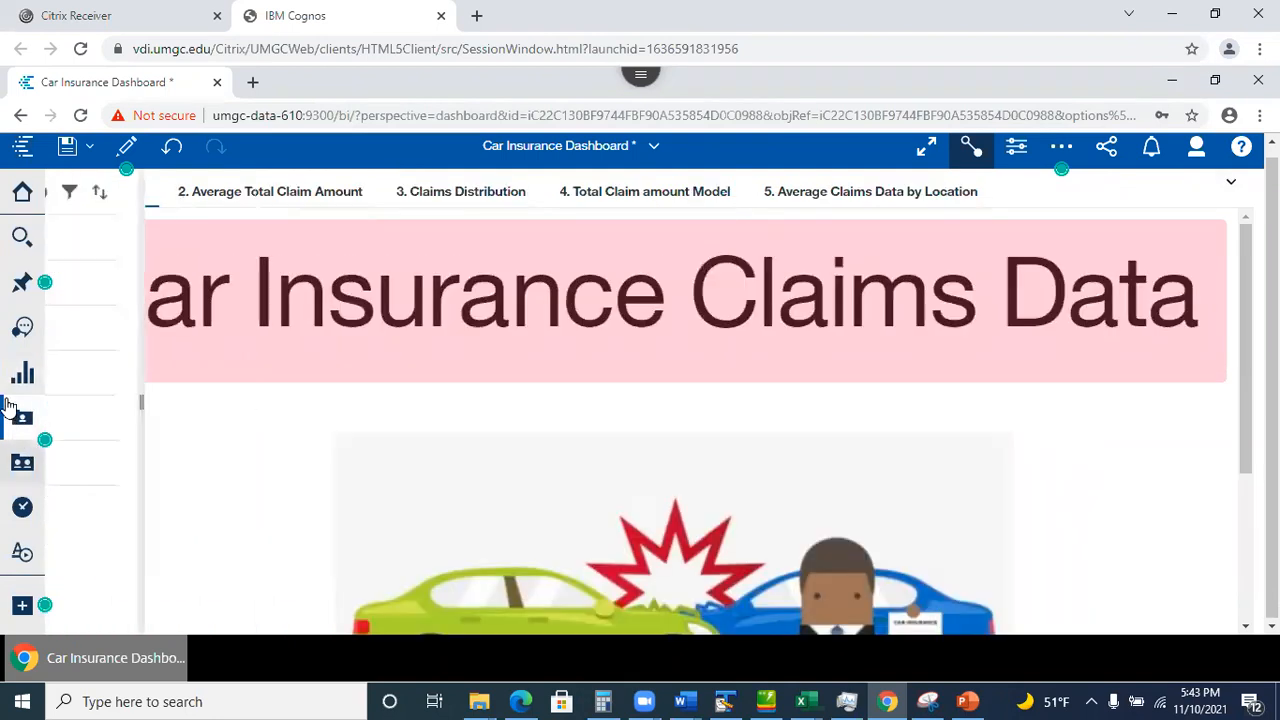
{"action": "left_click", "coordinate": [587, 436]}
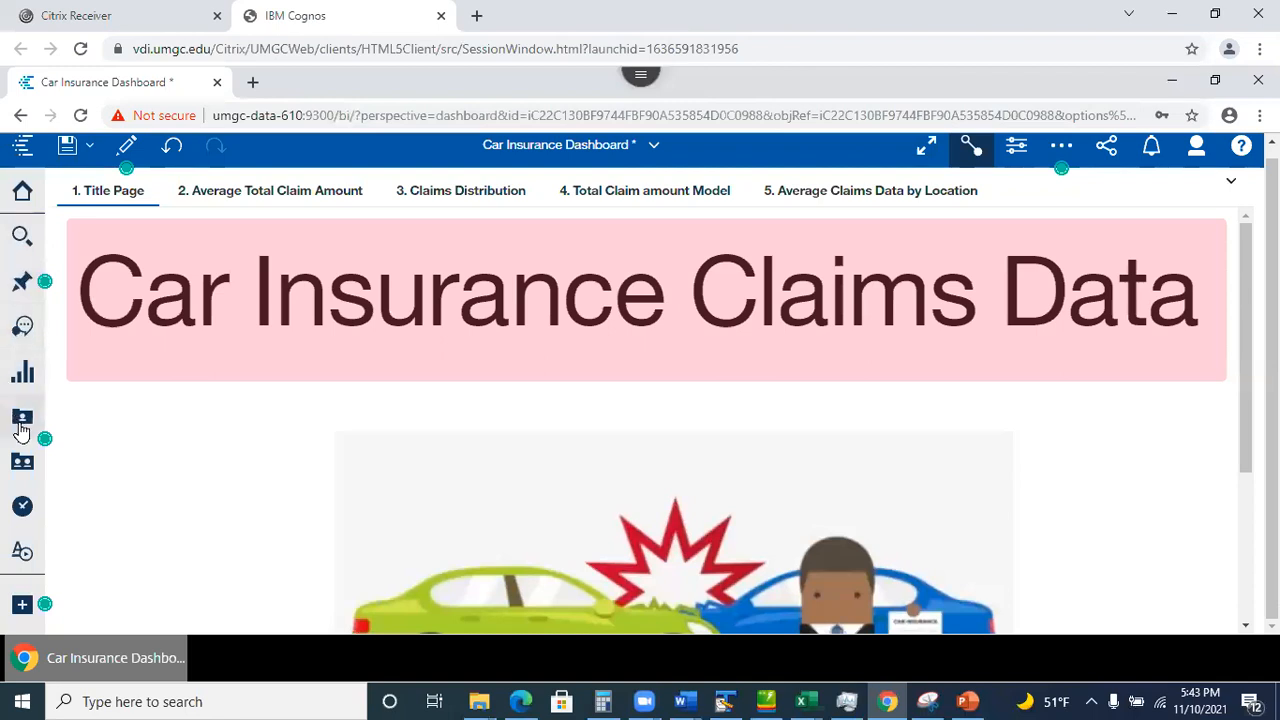
{"action": "left_click", "coordinate": [23, 553]}
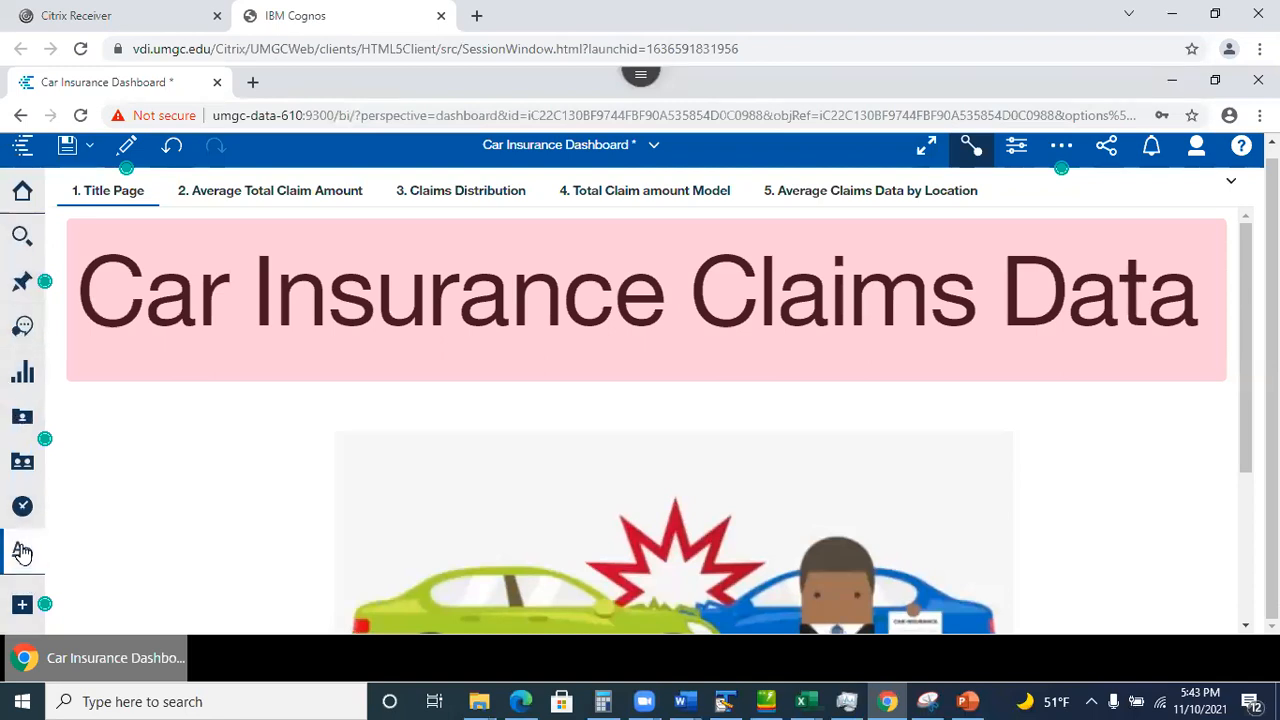
{"action": "left_click_drag", "start_coordinate": [401, 326], "coordinate": [401, 257]}
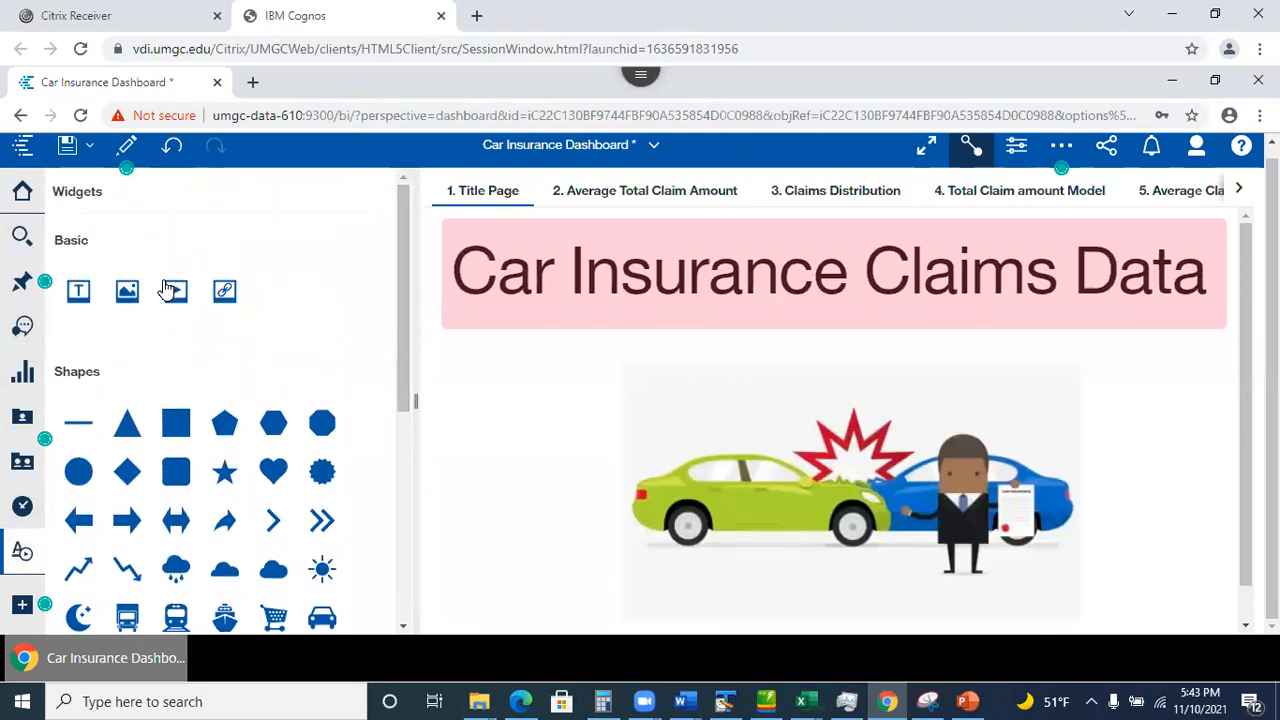
{"action": "left_click", "coordinate": [630, 276]}
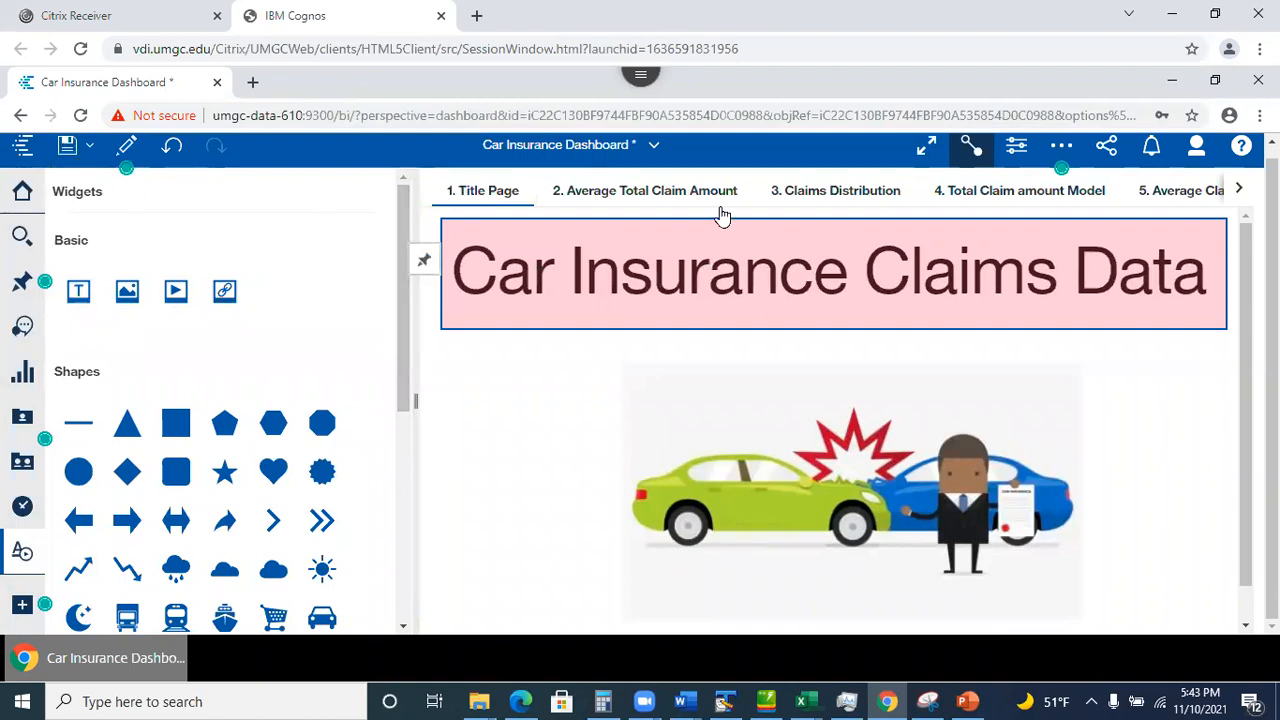
{"action": "left_click", "coordinate": [125, 152]}
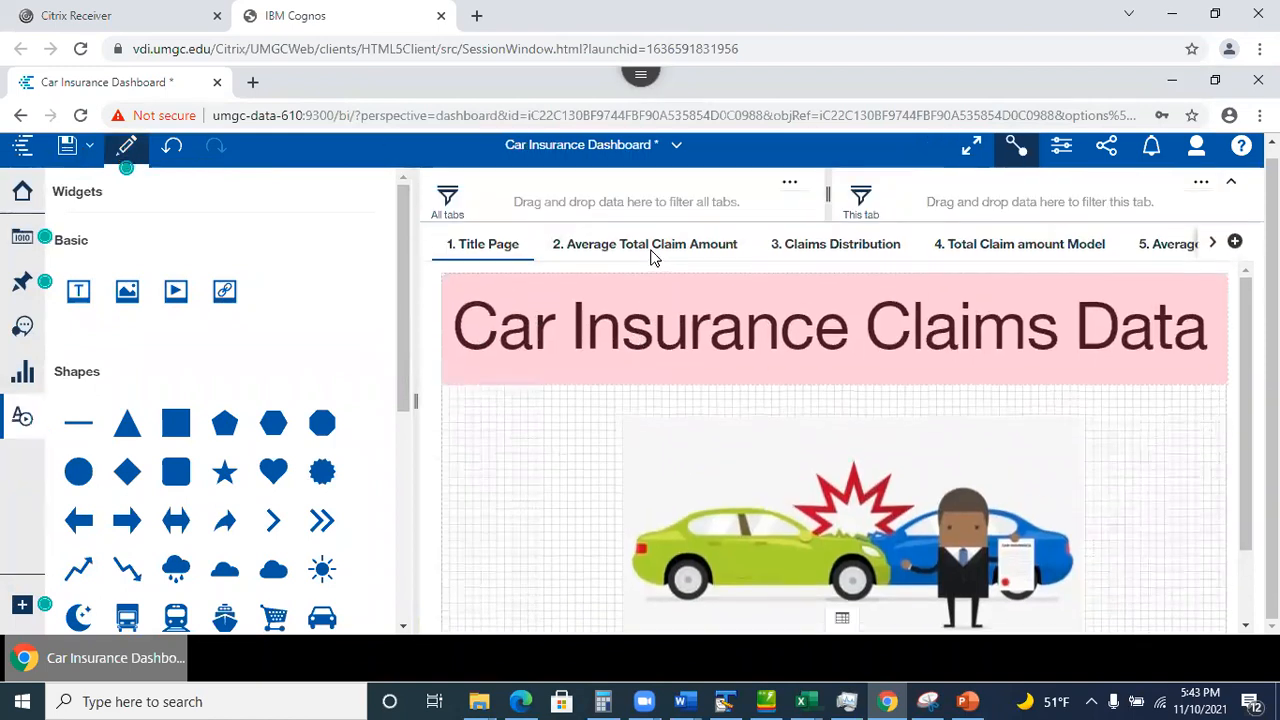
Close Widgets and inspect the Title Page banner text's formatting in Properties.
{"action": "left_click", "coordinate": [648, 350]}
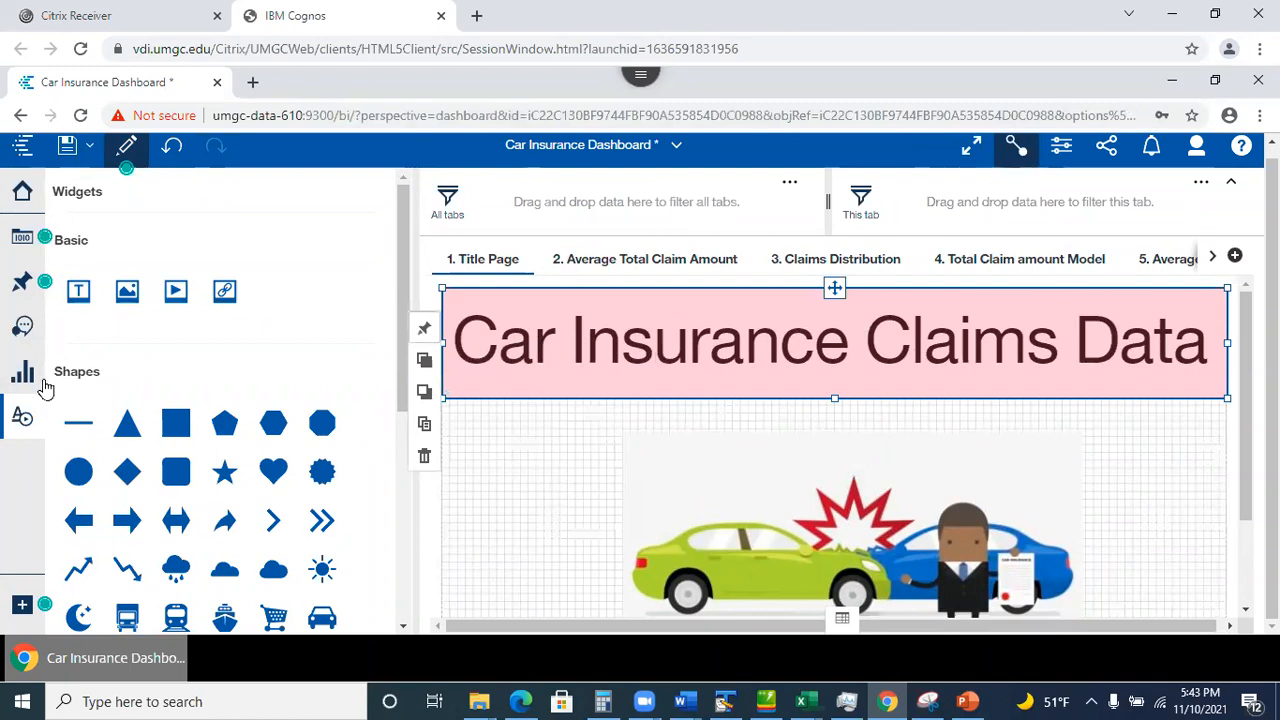
{"action": "left_click", "coordinate": [14, 426]}
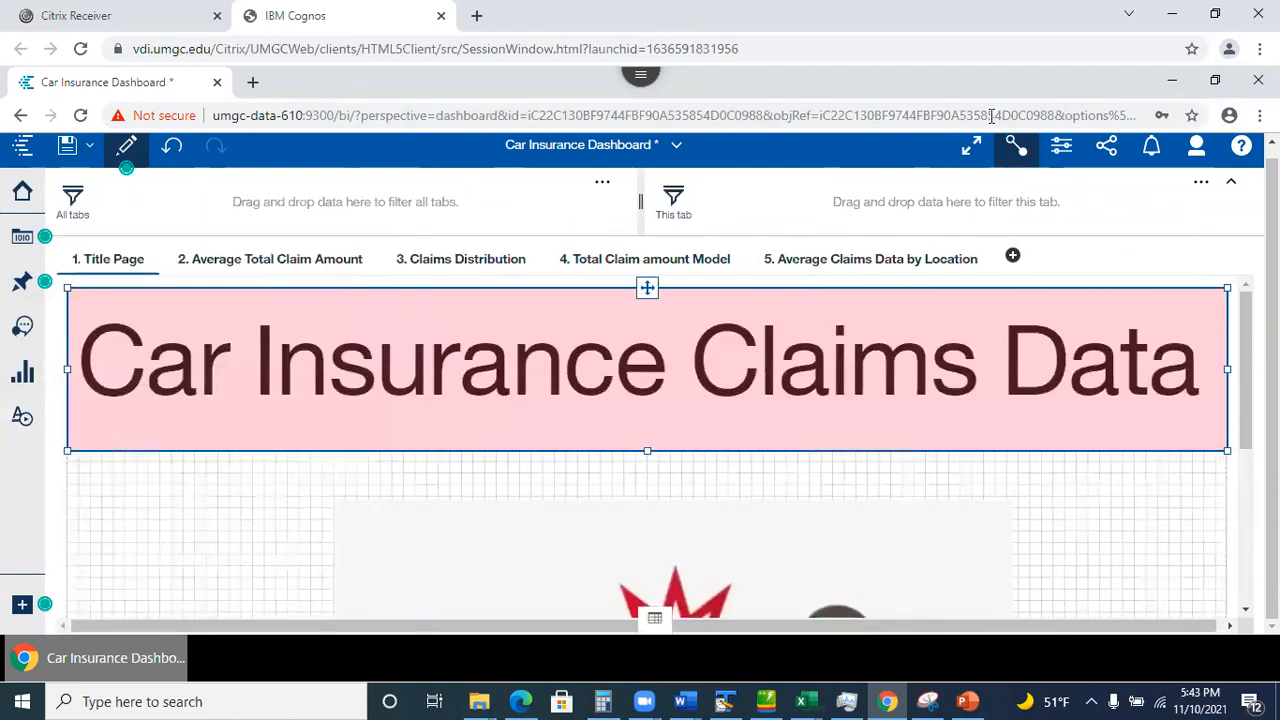
{"action": "left_click", "coordinate": [1061, 148]}
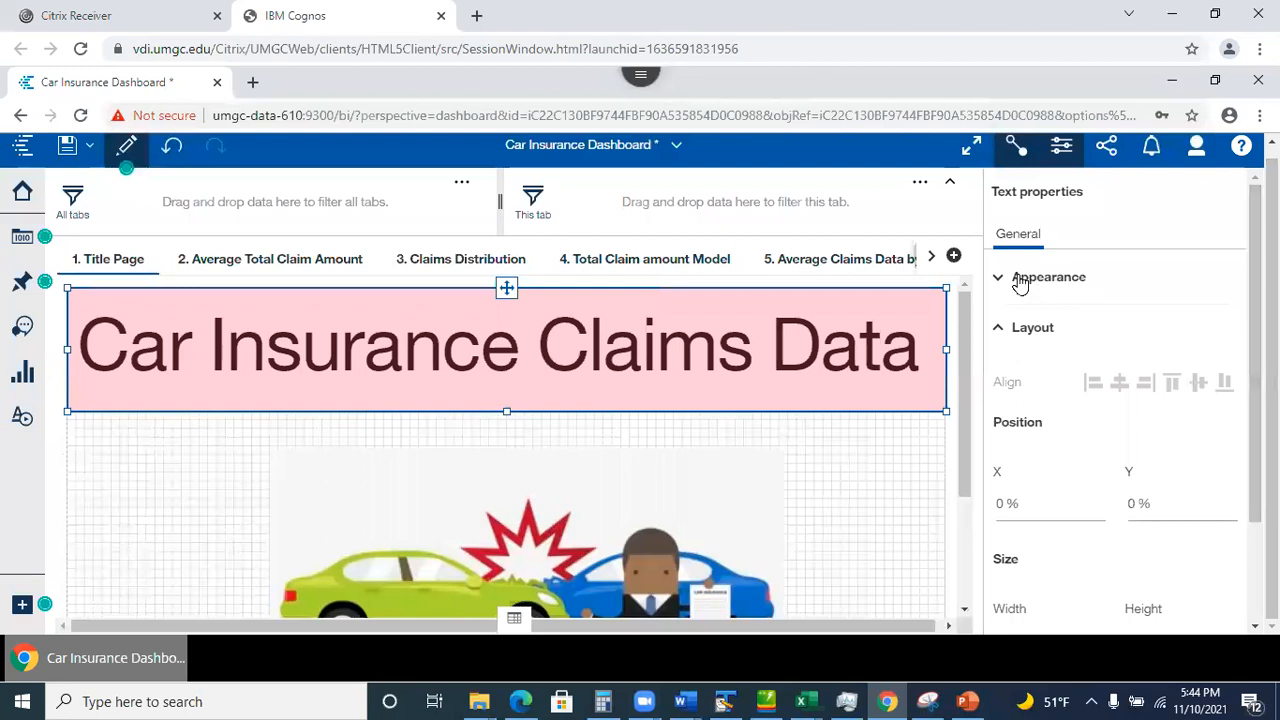
{"action": "double_click", "coordinate": [870, 323]}
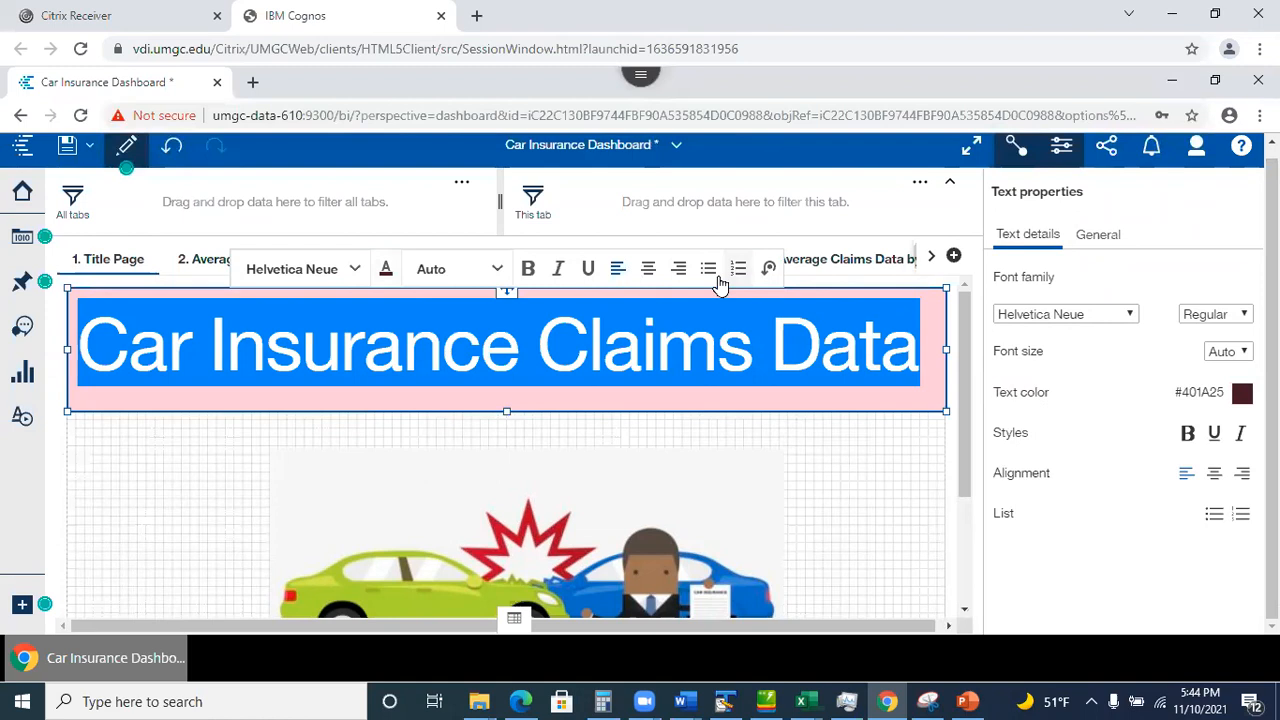
{"action": "left_click", "coordinate": [892, 497]}
Select the car crash picture and highlight its full Image link URL.
{"action": "left_click", "coordinate": [530, 505]}
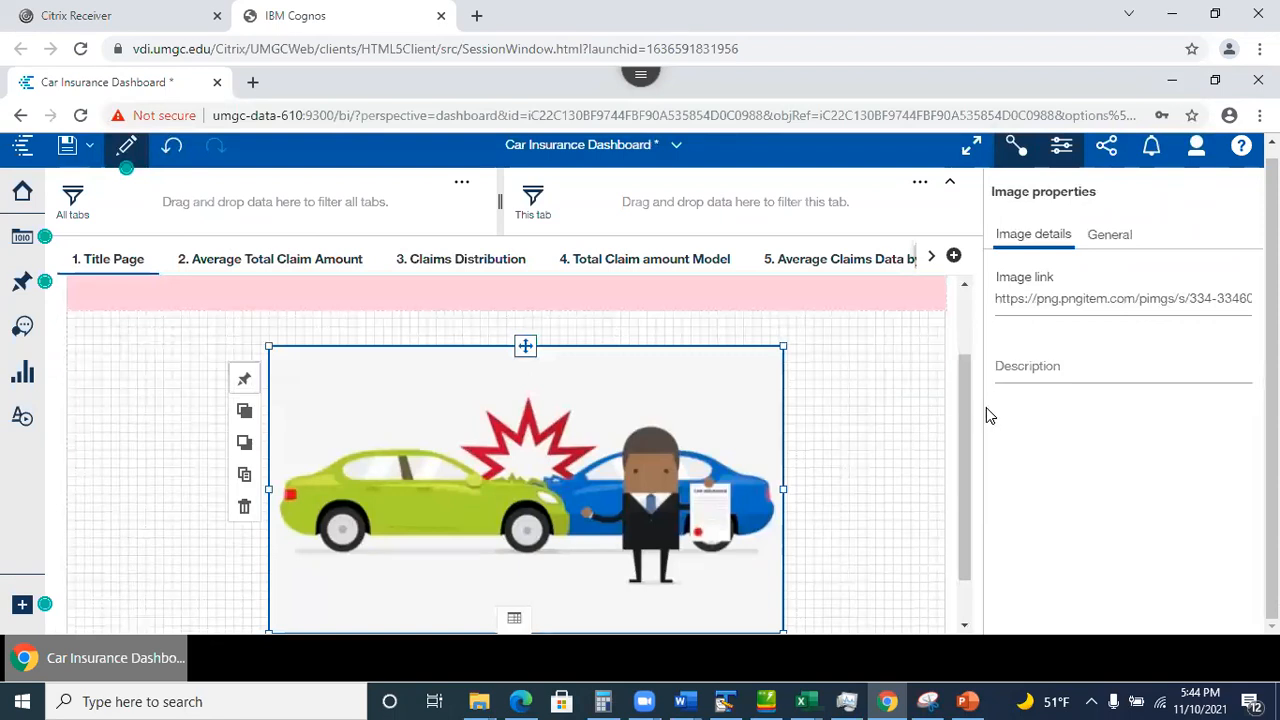
{"action": "triple_click", "coordinate": [1139, 288]}
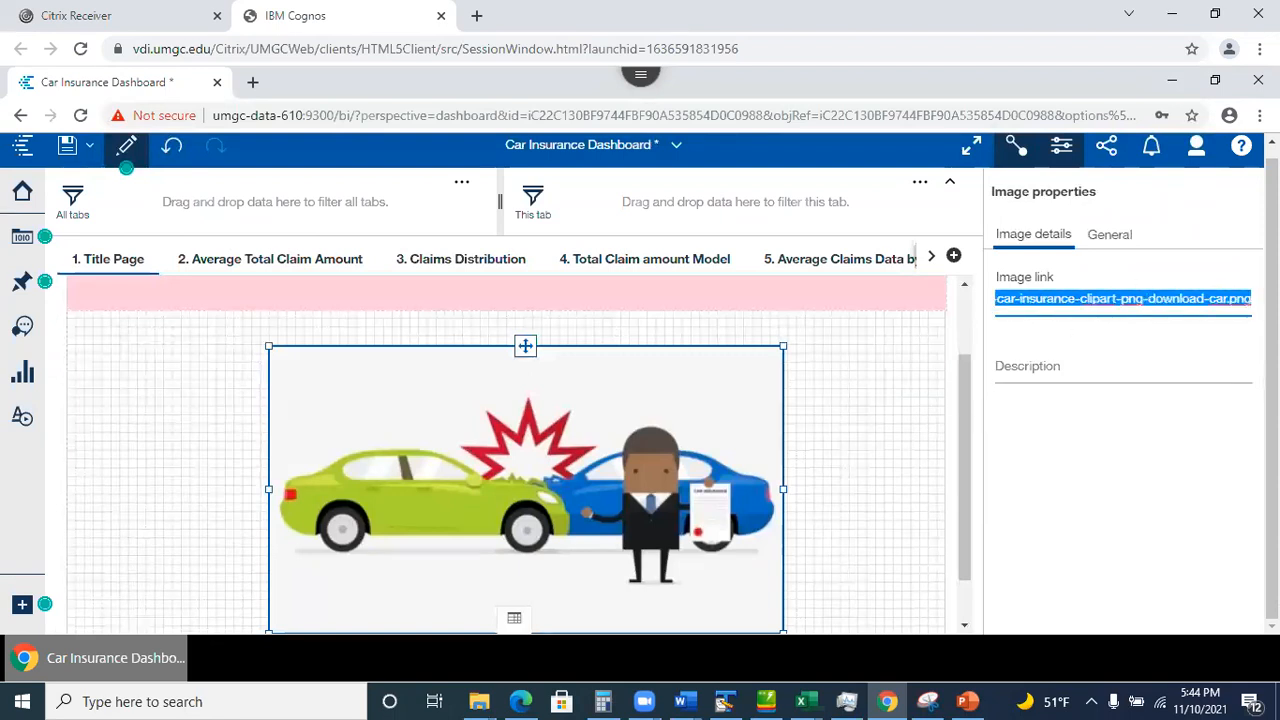
{"action": "left_click", "coordinate": [963, 383]}
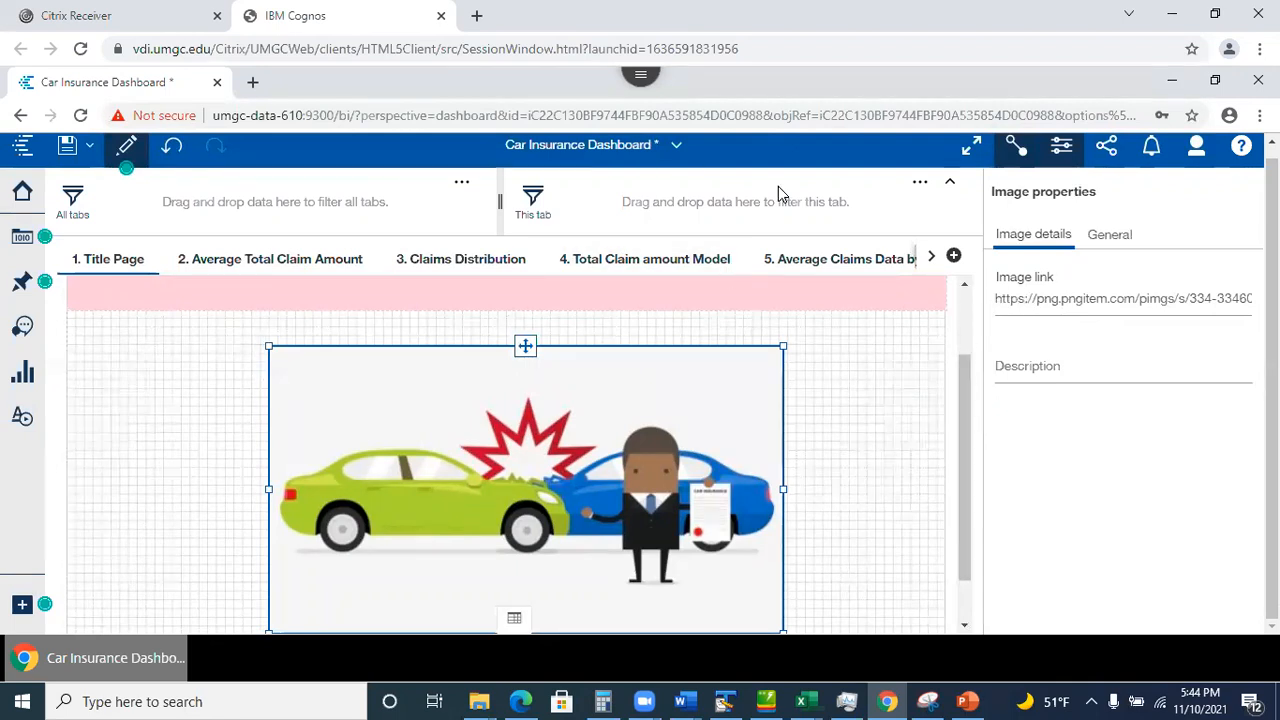
In a new tab, Google 'car insurance claims data clip art' and show image results.
{"action": "key", "text": "ctrl+t"}
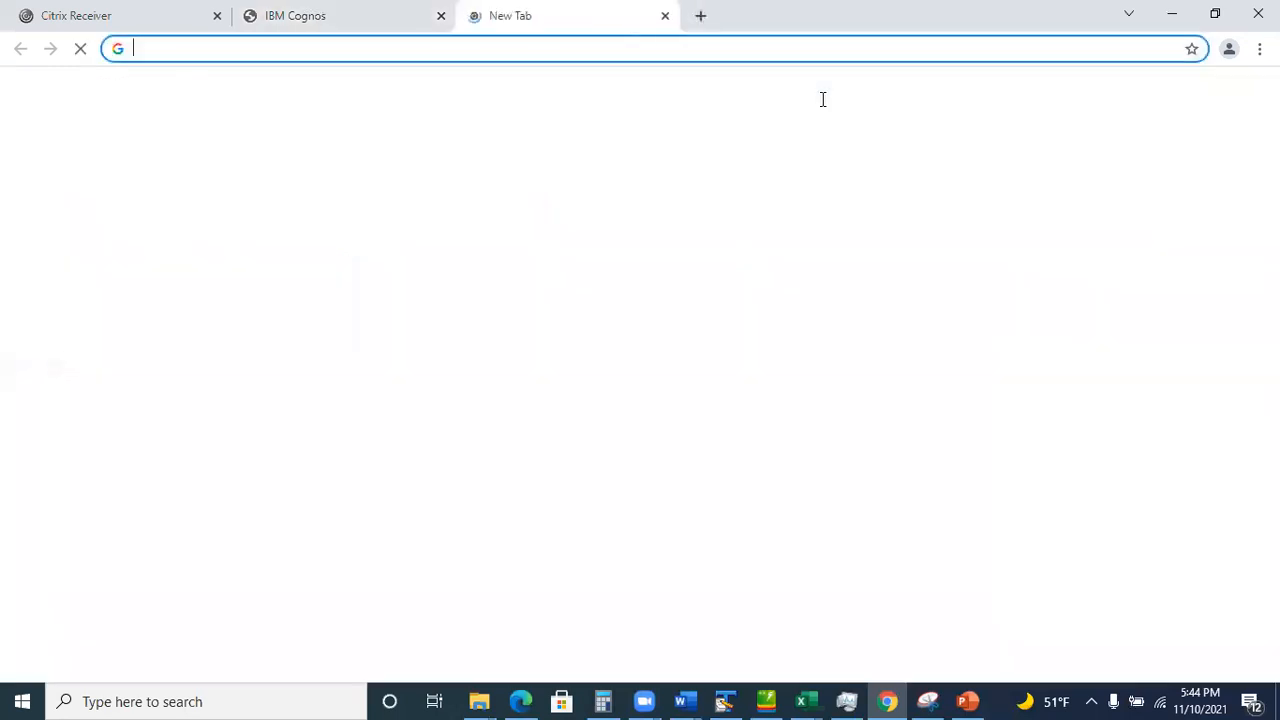
{"action": "type", "text": "car"}
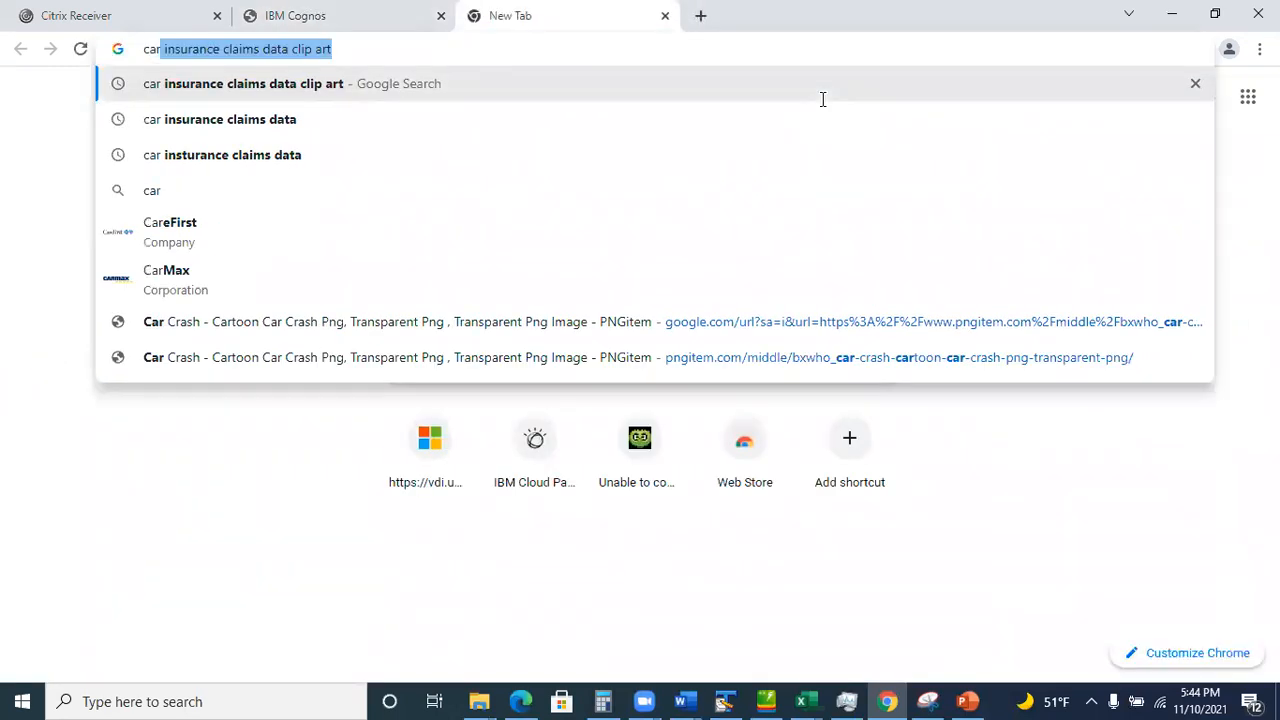
{"action": "key", "text": "Return"}
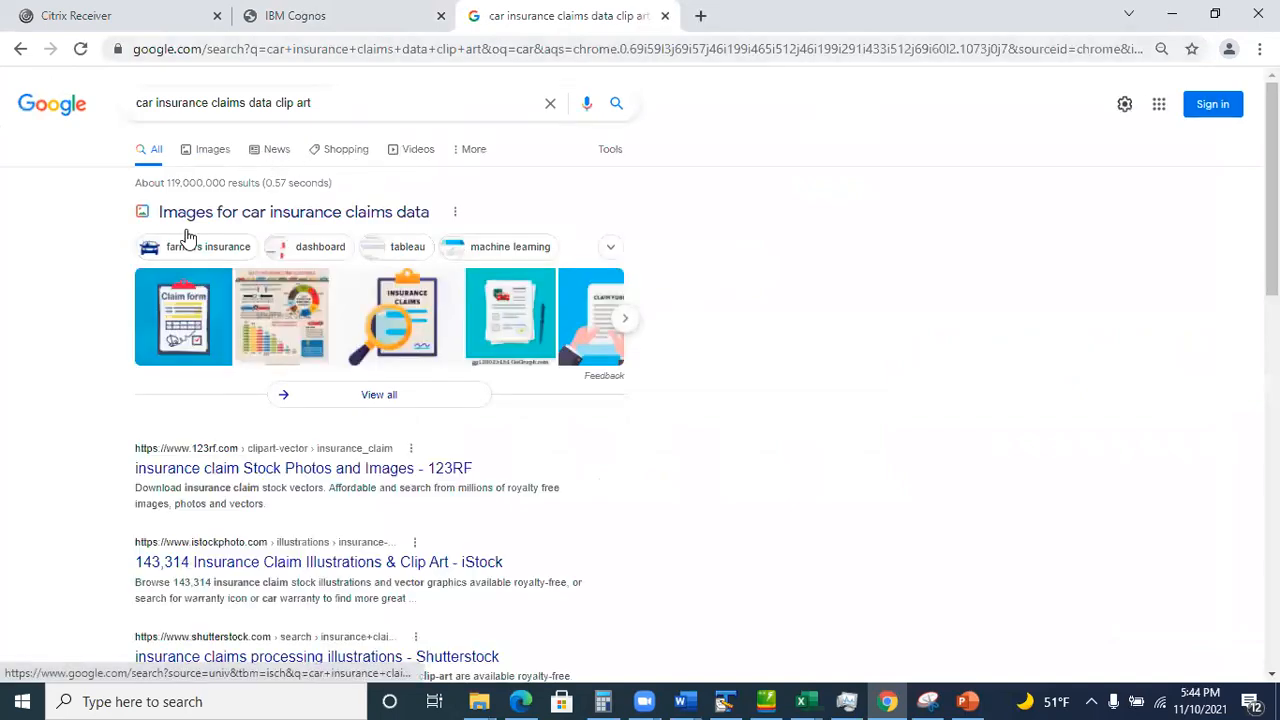
{"action": "left_click", "coordinate": [205, 156]}
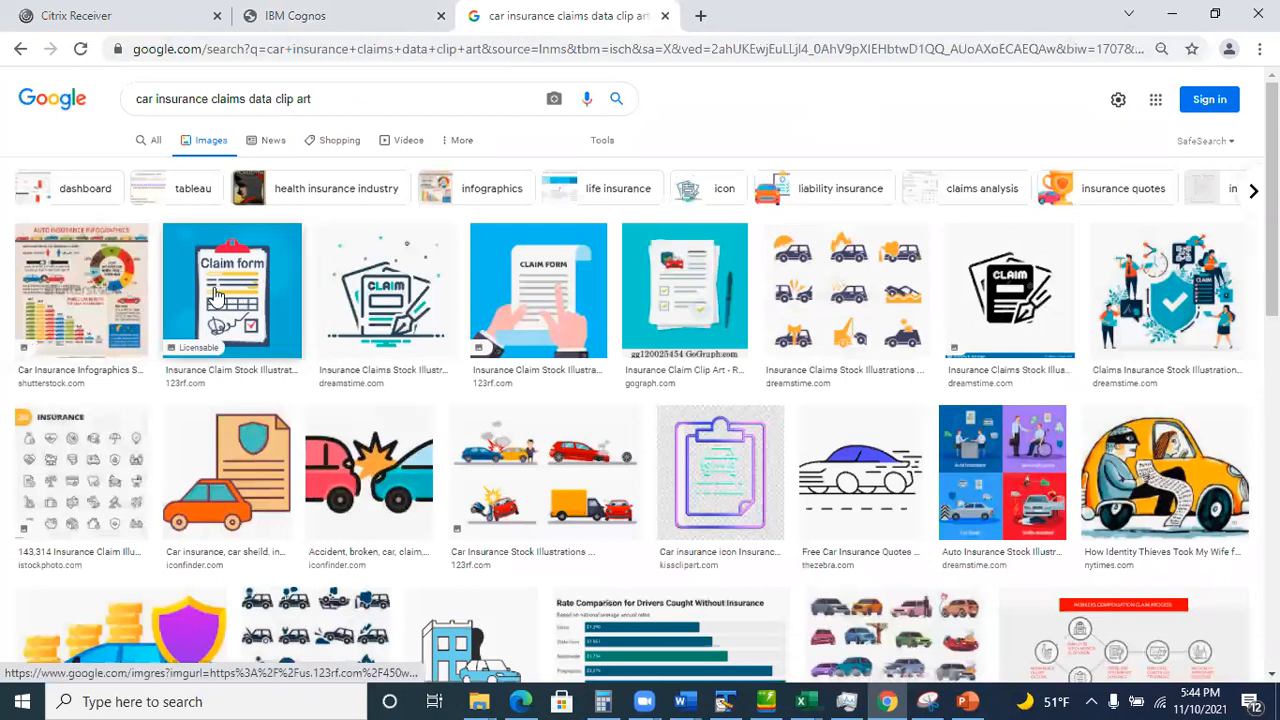
Preview the Claim form clip art image, then go back to the Cognos tab.
{"action": "left_click", "coordinate": [218, 293]}
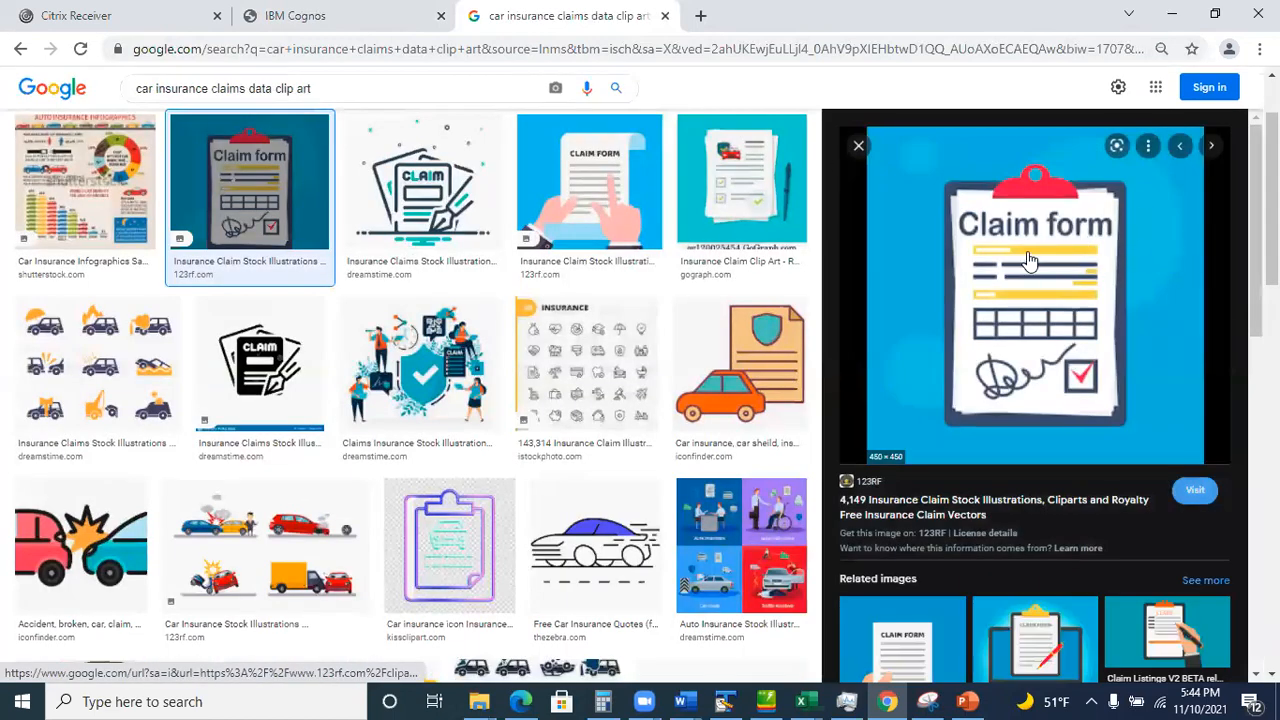
{"action": "right_click", "coordinate": [1027, 251]}
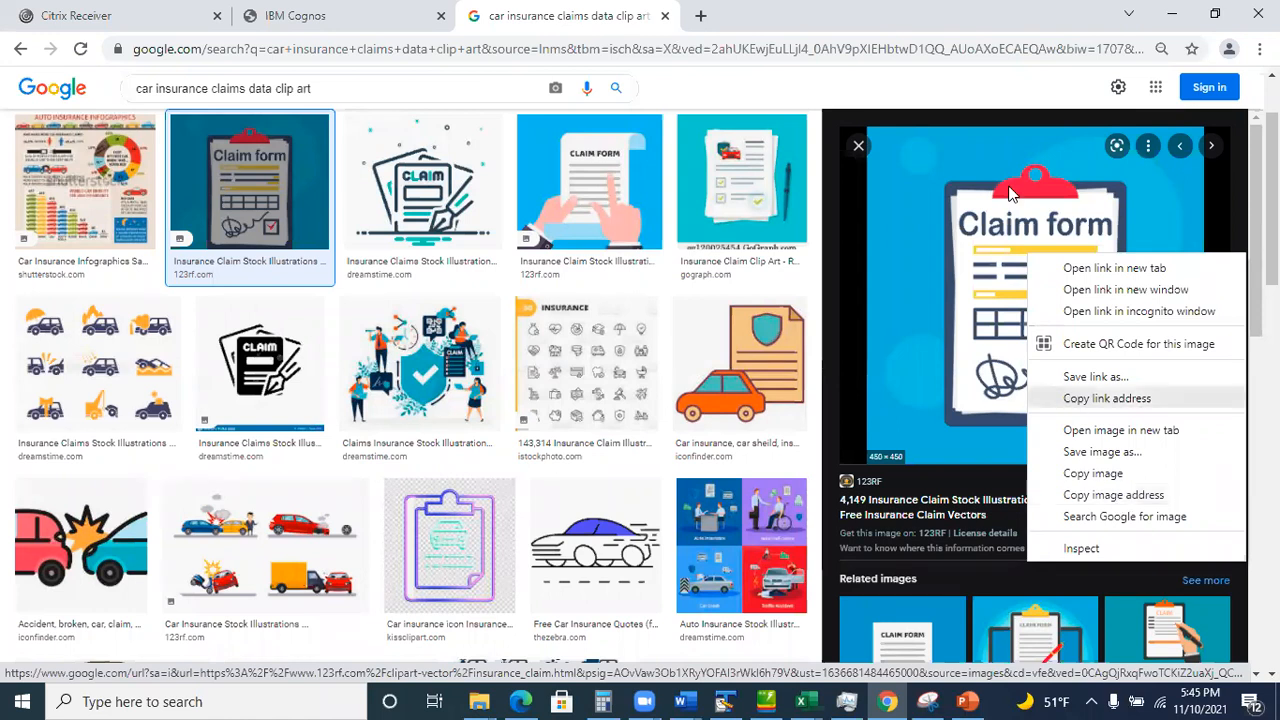
{"action": "left_click", "coordinate": [335, 16]}
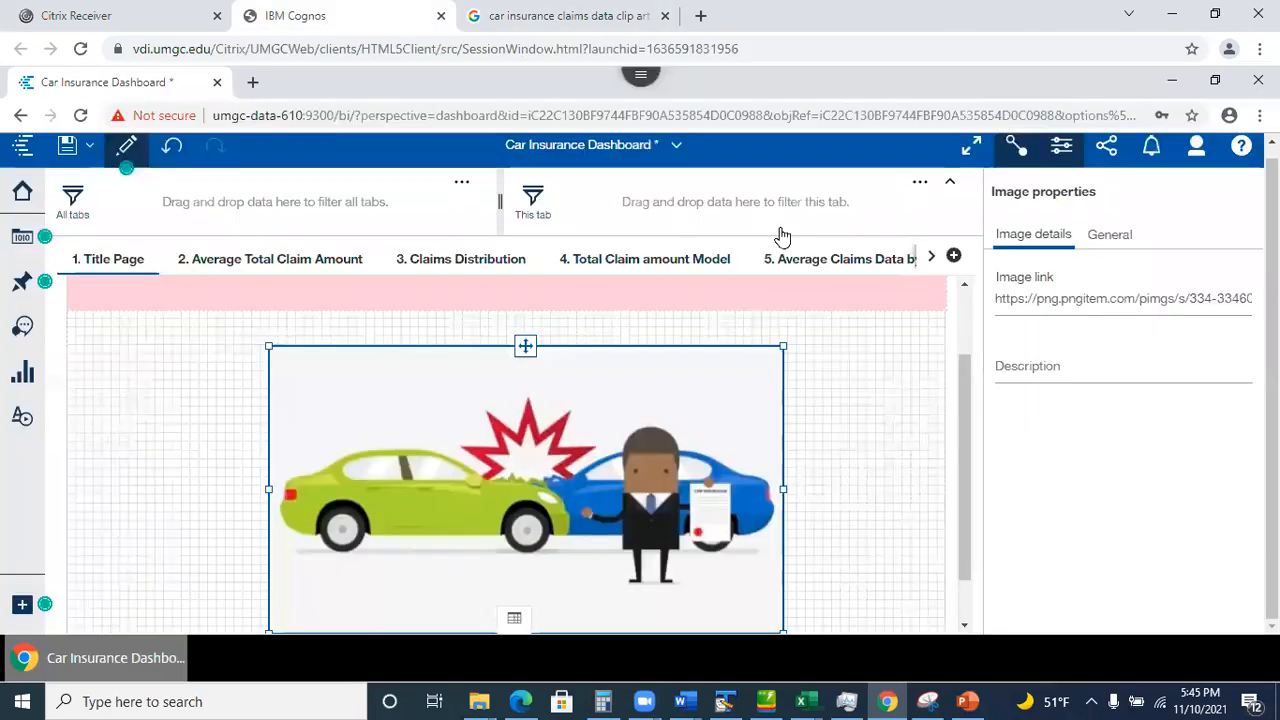
Highlight the car image's pngitem.com link, scroll to the title banner, then view tab 2, Average Total Claim Amount.
{"action": "left_click_drag", "start_coordinate": [1179, 296], "coordinate": [1266, 300]}
{"action": "left_click", "coordinate": [1234, 297]}
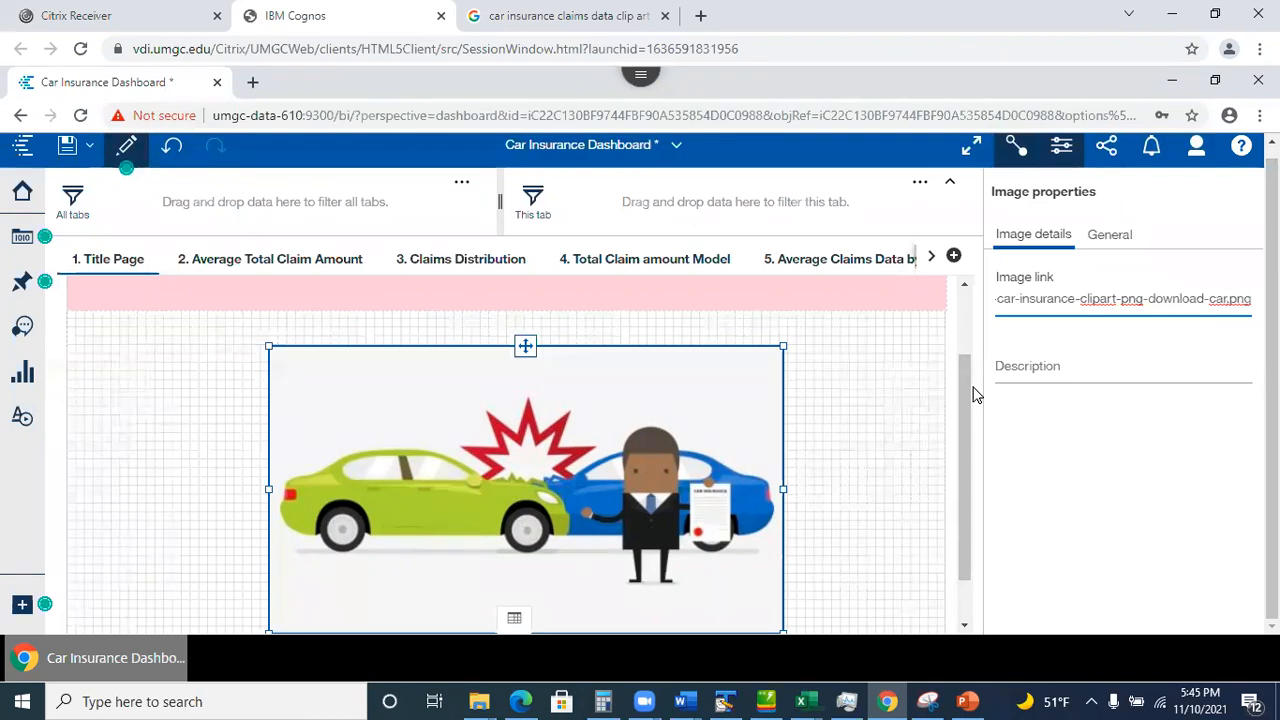
{"action": "left_click_drag", "start_coordinate": [965, 418], "coordinate": [960, 460]}
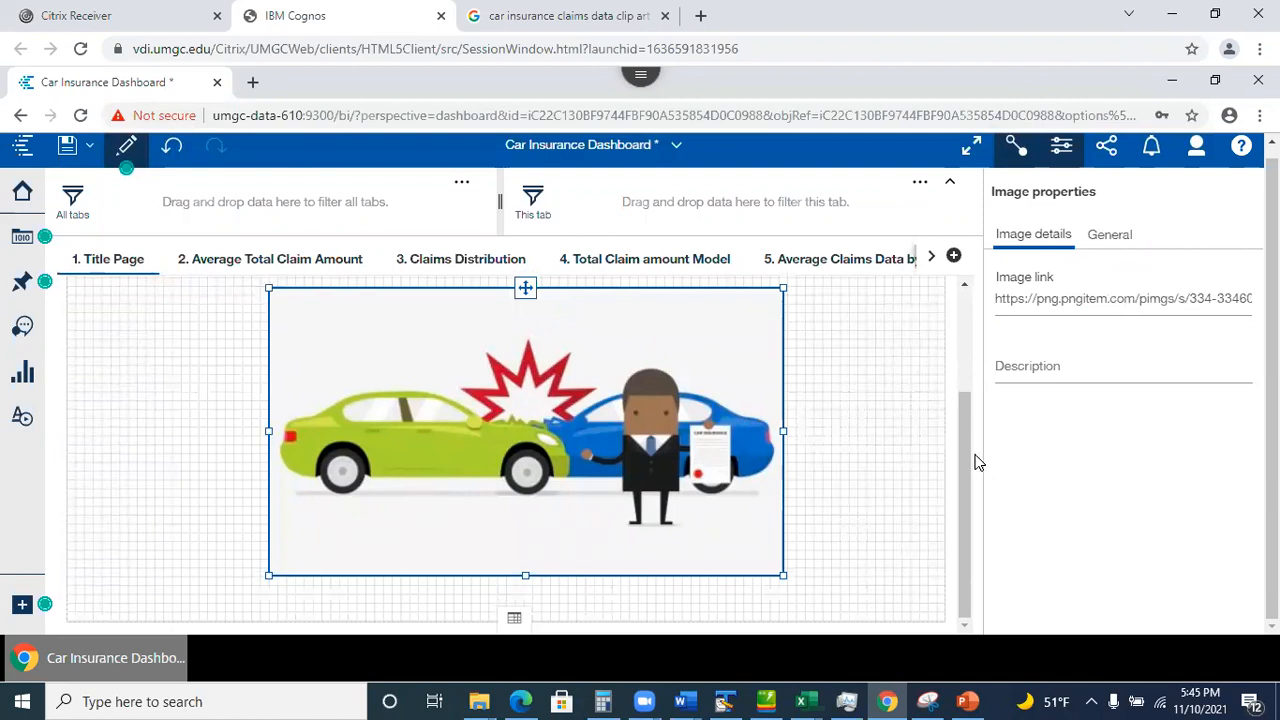
{"action": "scroll", "coordinate": [963, 384], "scroll_direction": "up", "scroll_amount": 3}
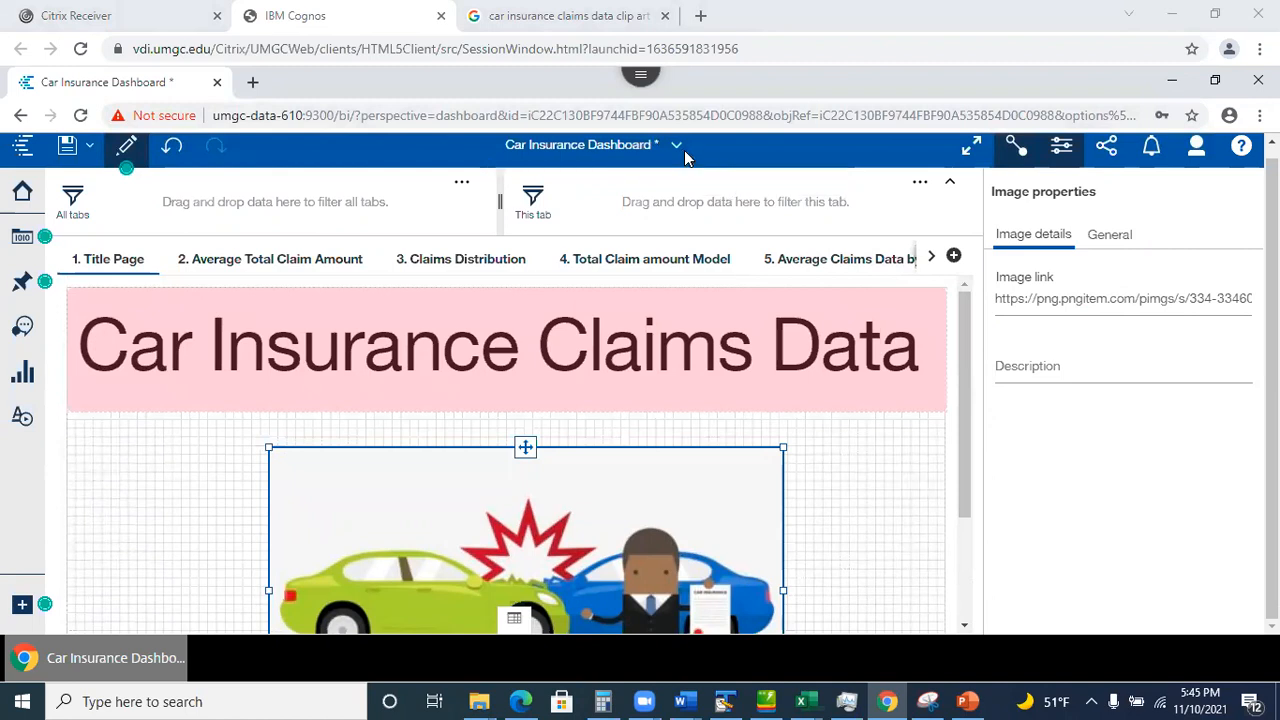
{"action": "left_click_drag", "start_coordinate": [965, 489], "coordinate": [972, 430]}
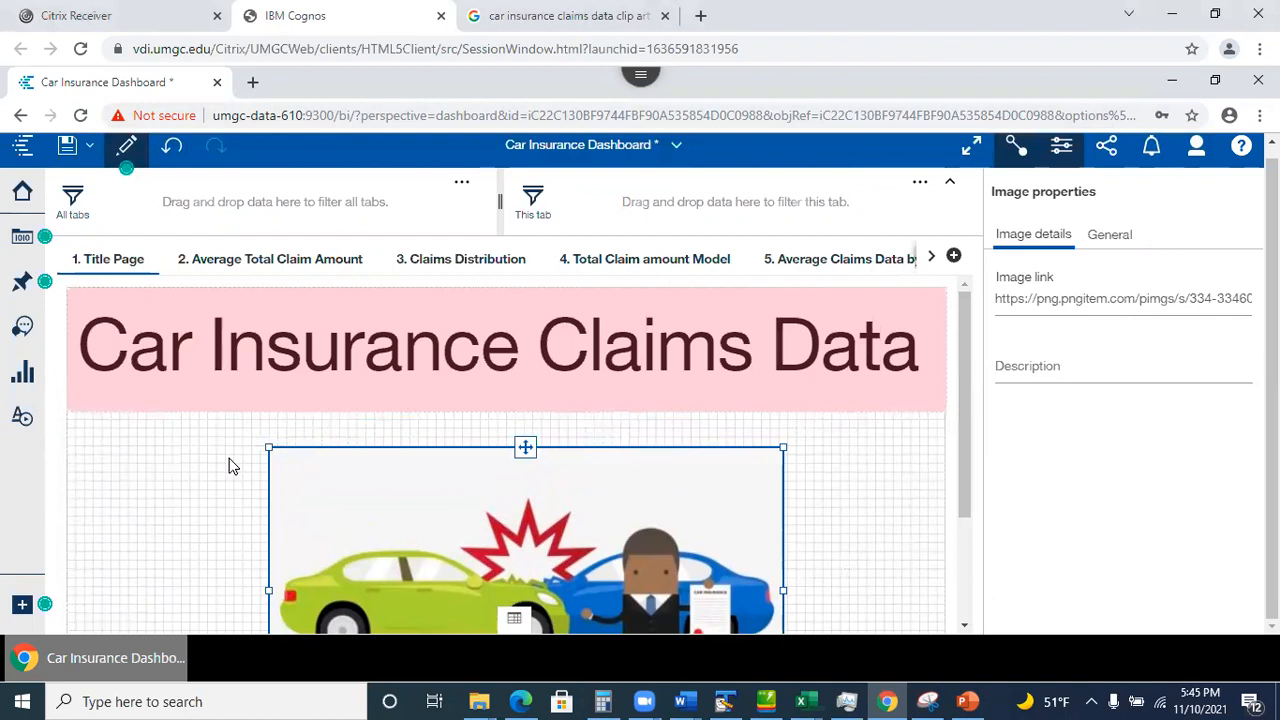
{"action": "left_click", "coordinate": [269, 275]}
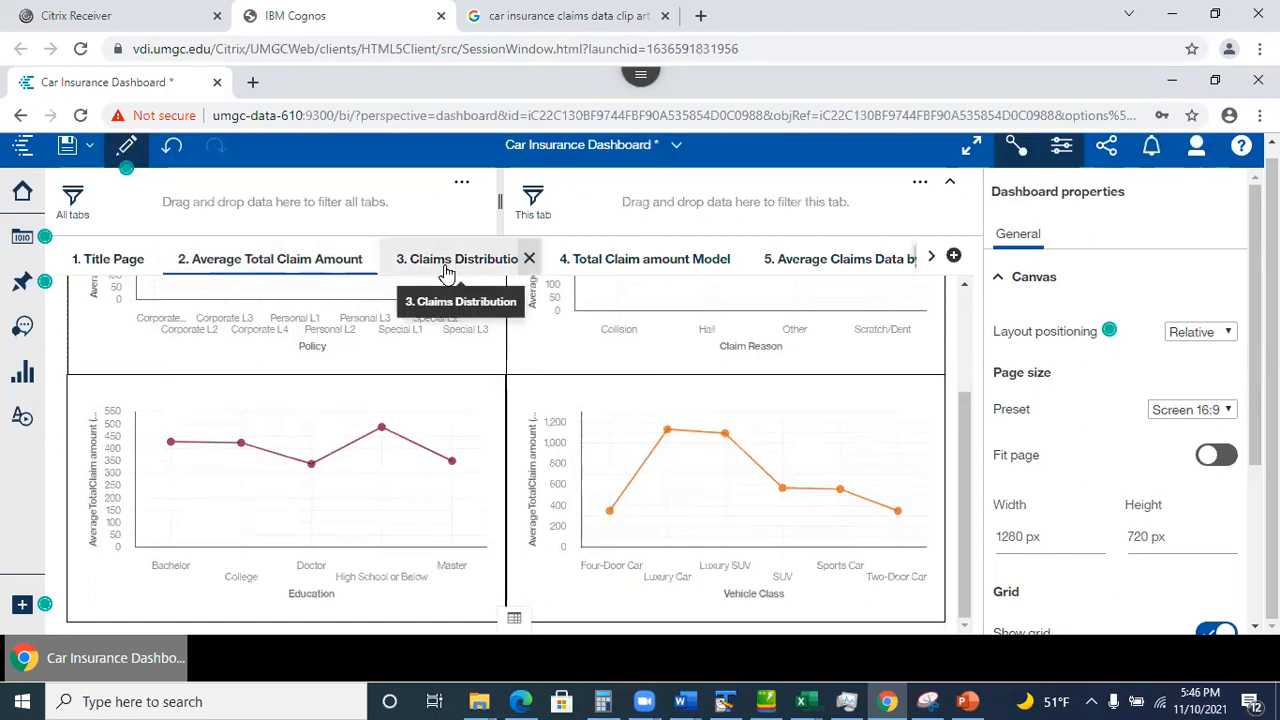
Preview widget connections, then delete the Data points filter from tab 5's state bar chart.
{"action": "left_click", "coordinate": [1015, 148]}
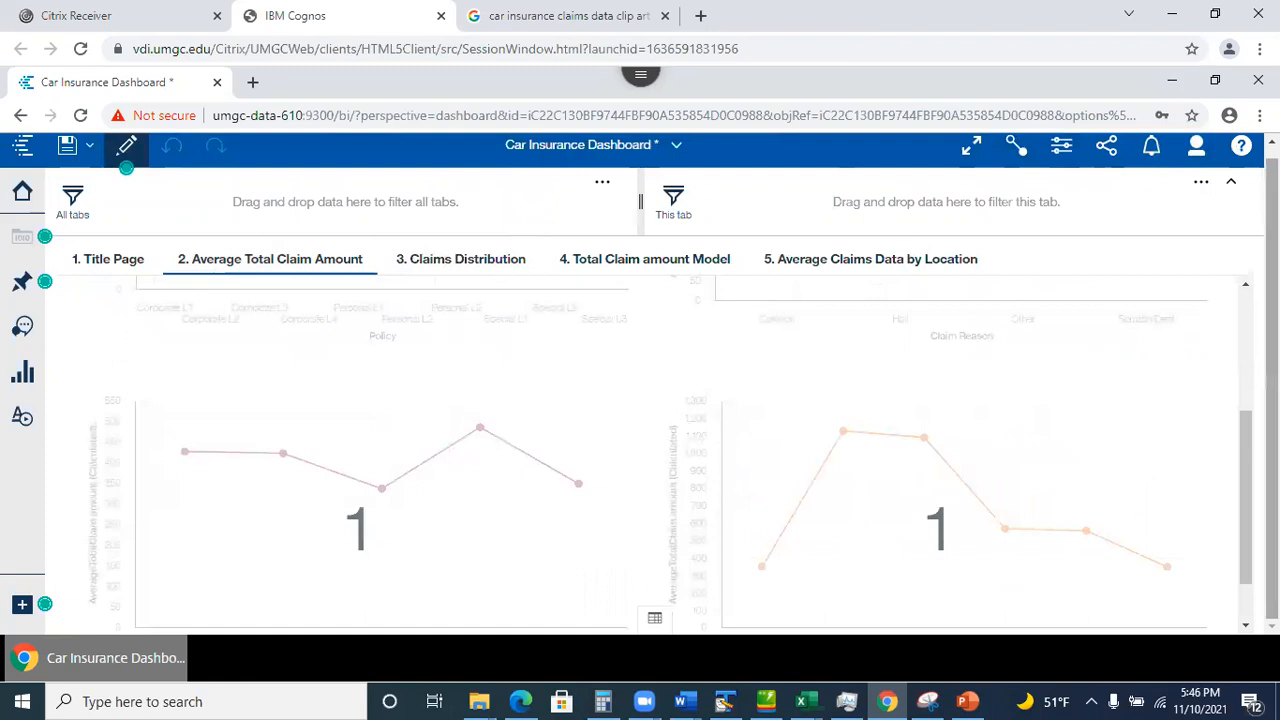
{"action": "left_click", "coordinate": [1022, 155]}
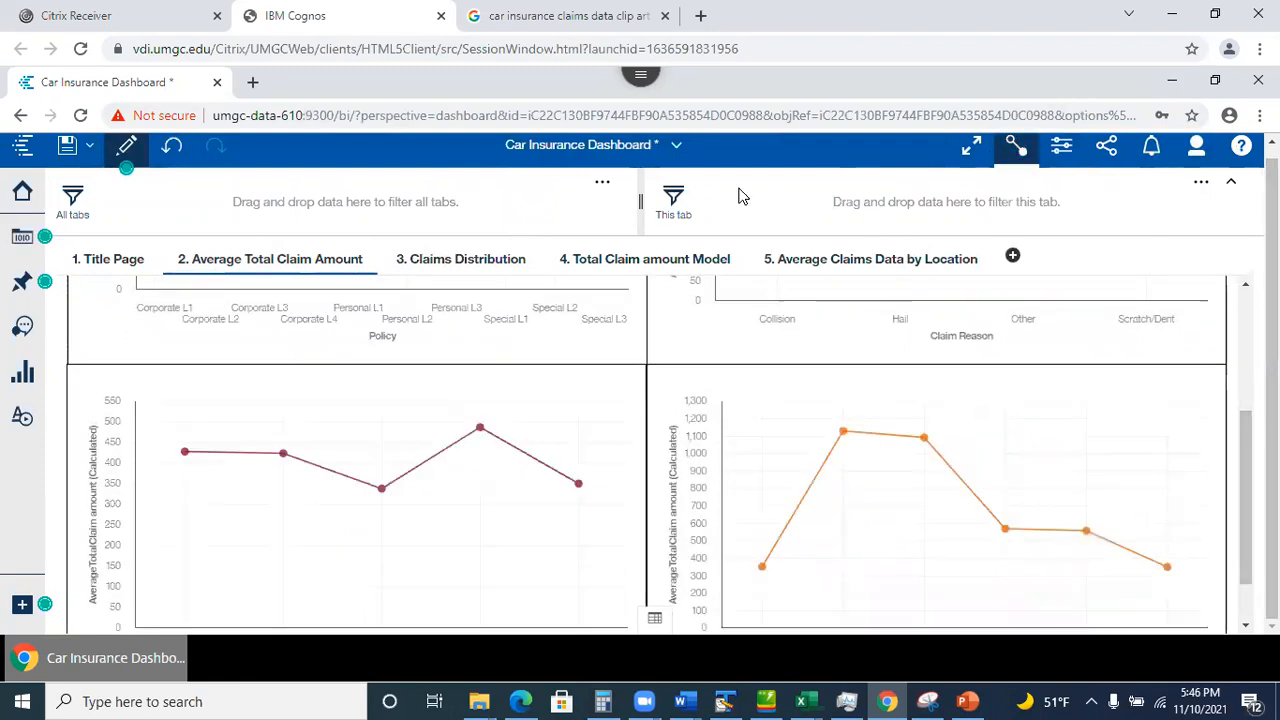
{"action": "left_click", "coordinate": [810, 262]}
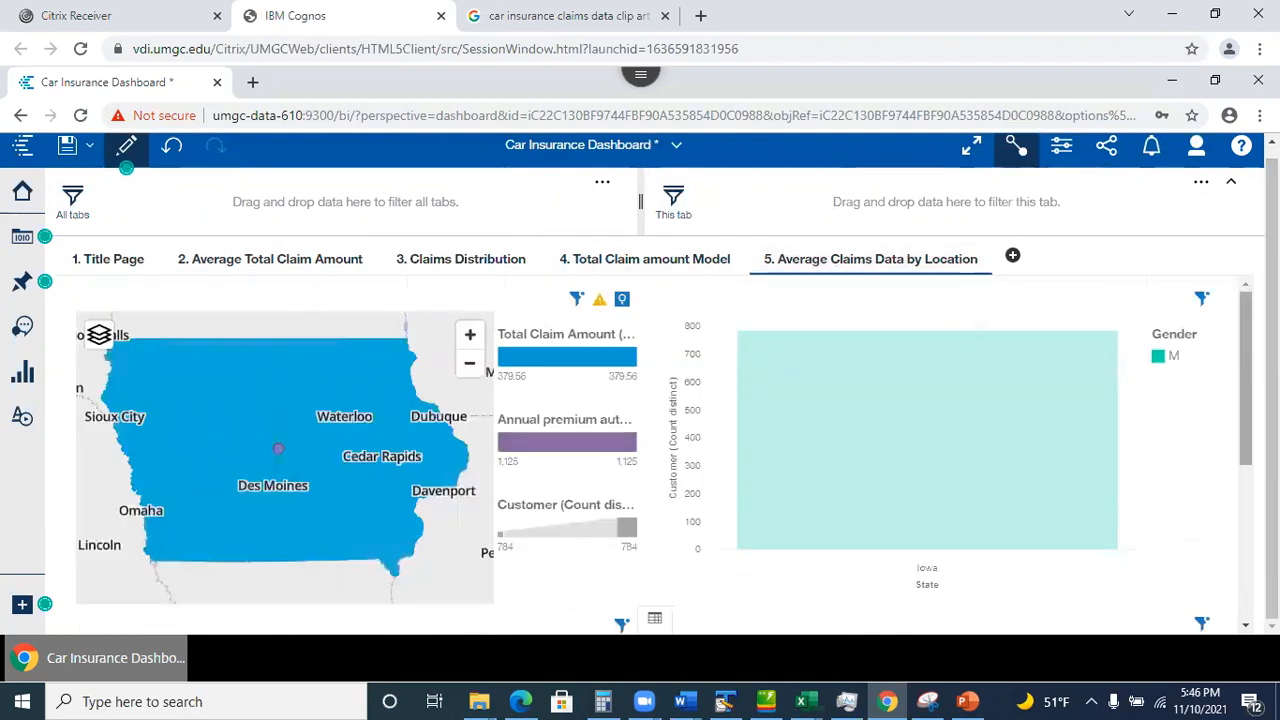
{"action": "left_click", "coordinate": [1203, 303]}
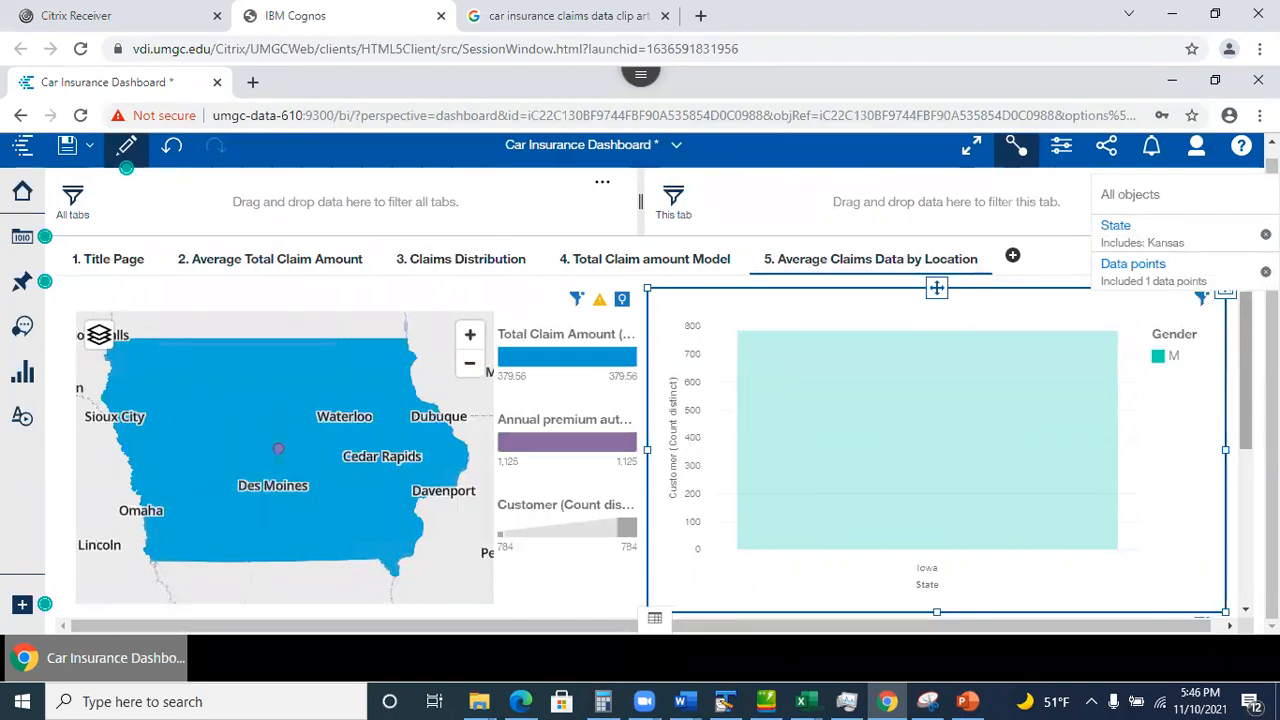
{"action": "left_click_drag", "start_coordinate": [1272, 335], "coordinate": [1272, 315]}
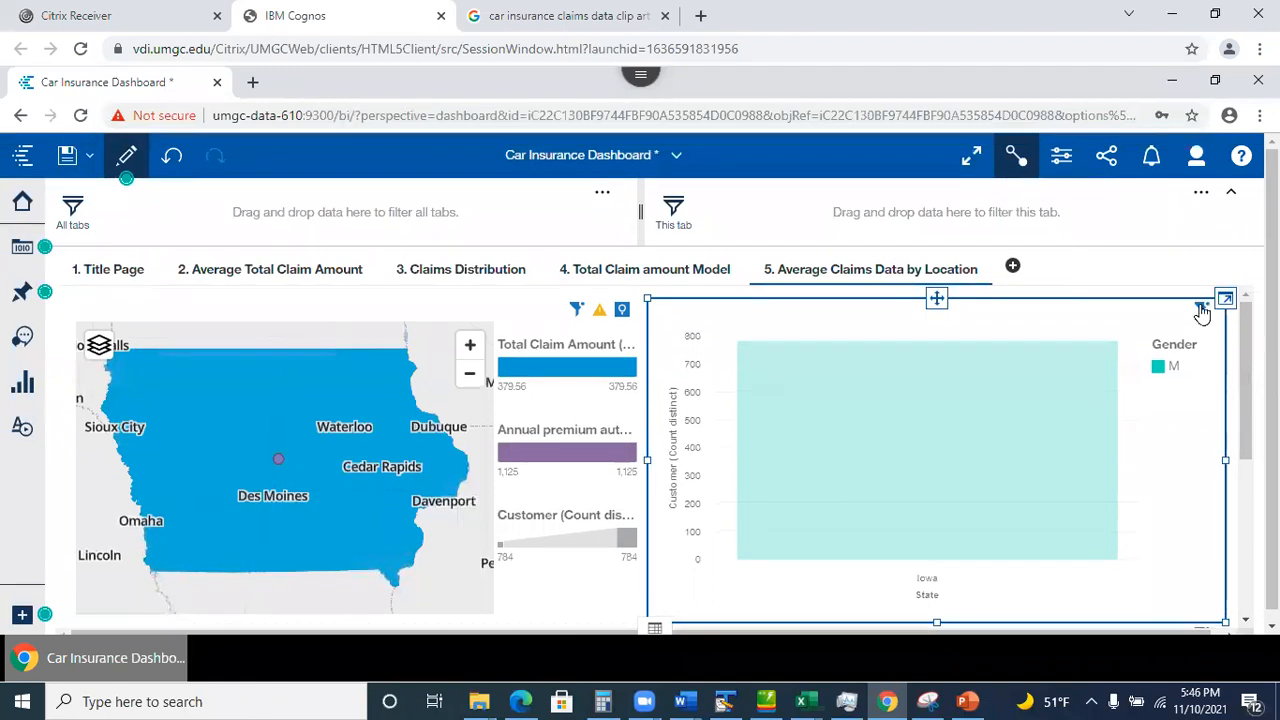
{"action": "mouse_move", "coordinate": [1202, 313]}
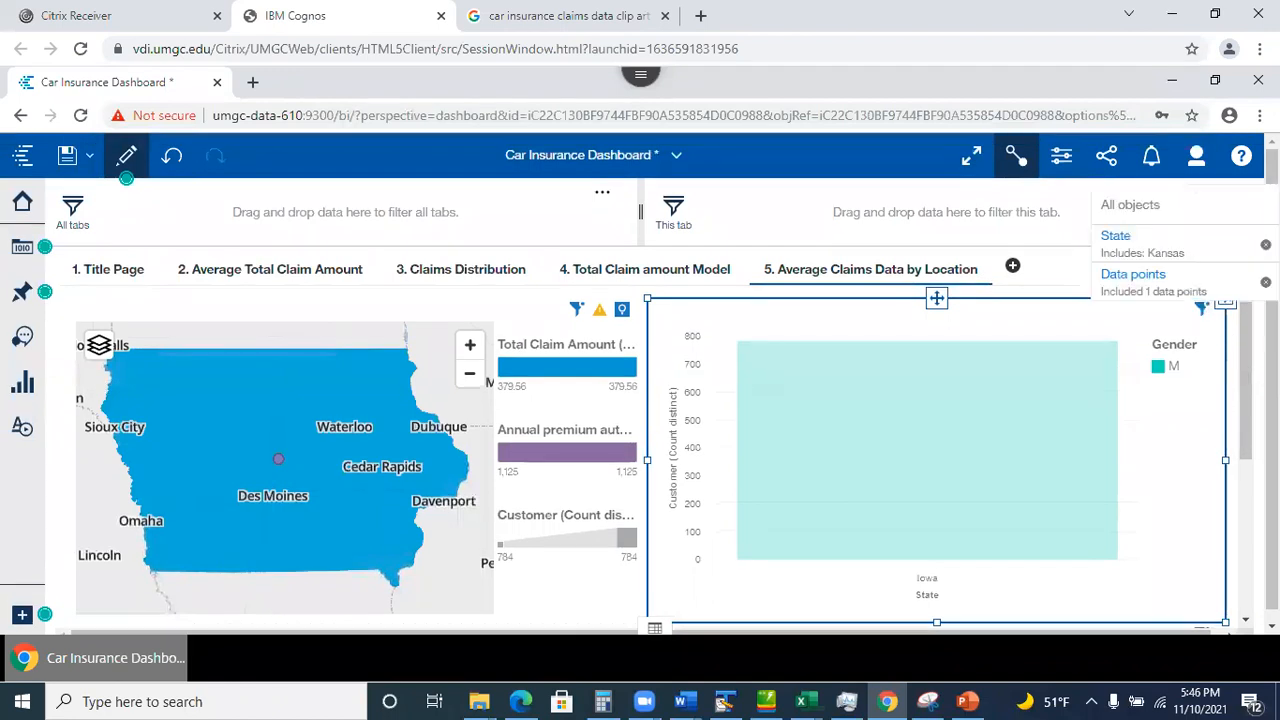
{"action": "left_click", "coordinate": [1265, 283]}
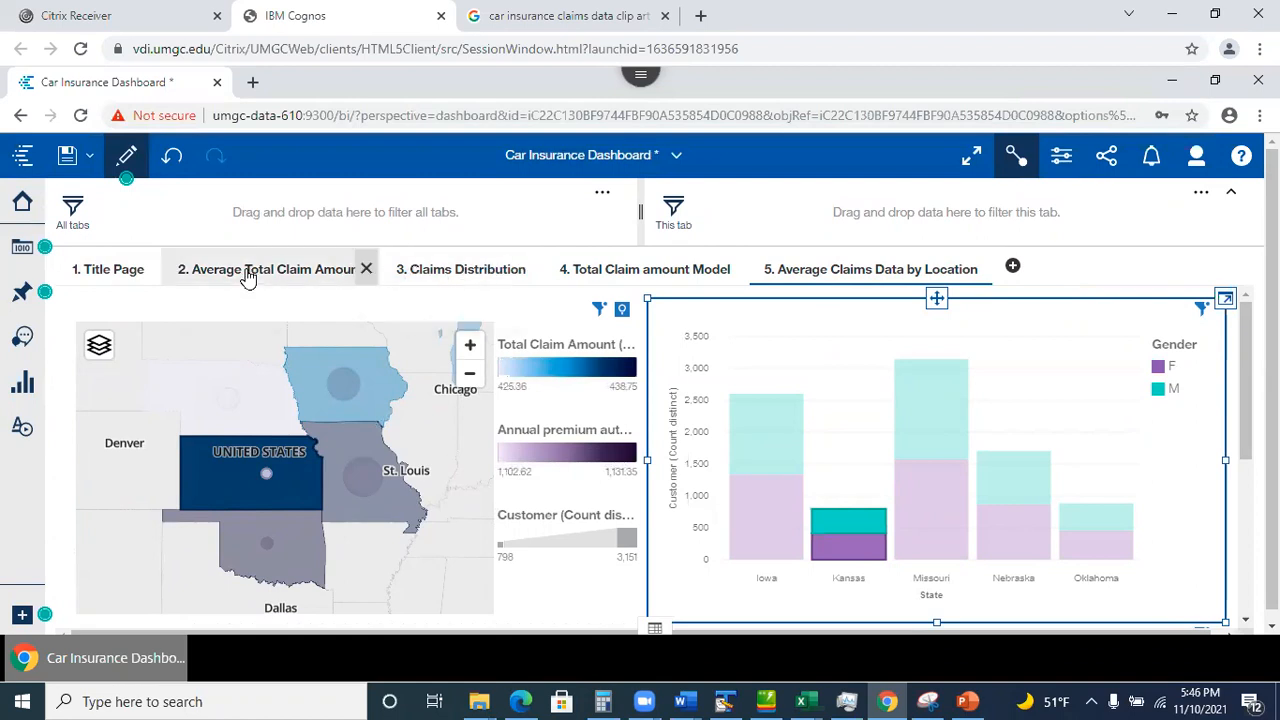
On the Claims Distribution tab, list the Claims and Weather.xlsx fields in Data sources.
{"action": "left_click", "coordinate": [460, 272]}
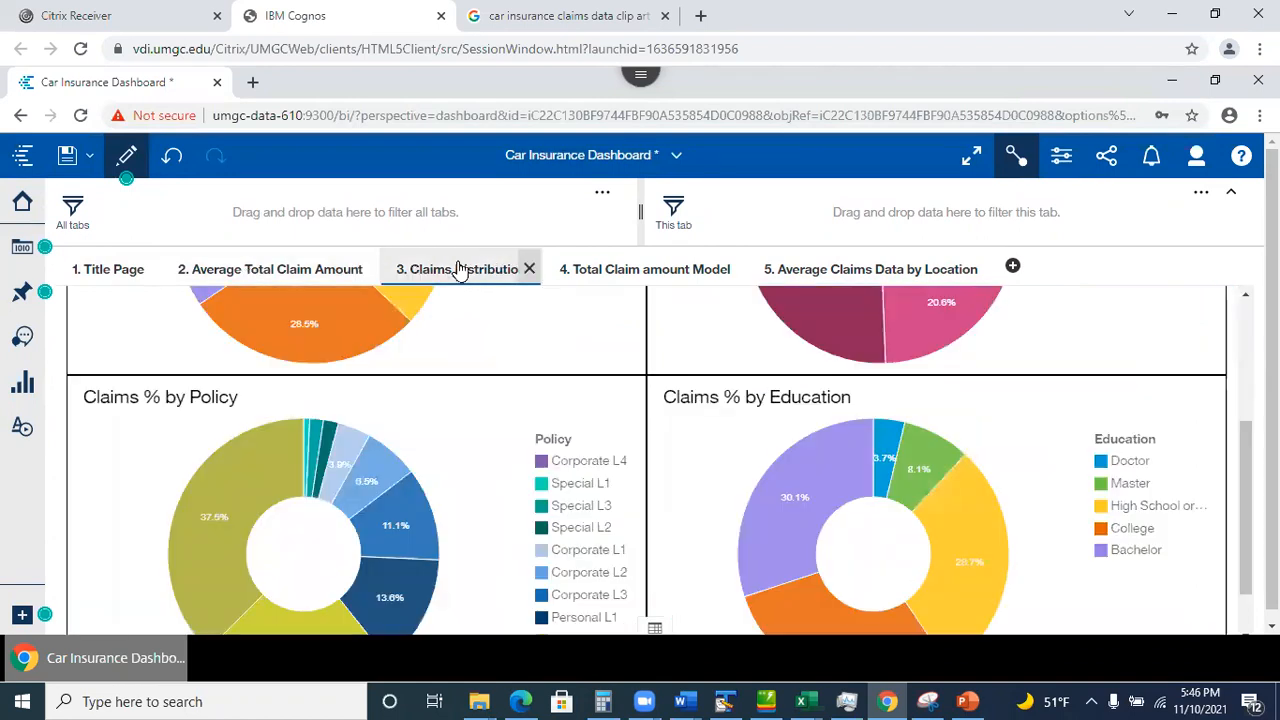
{"action": "left_click_drag", "start_coordinate": [1244, 473], "coordinate": [1229, 337]}
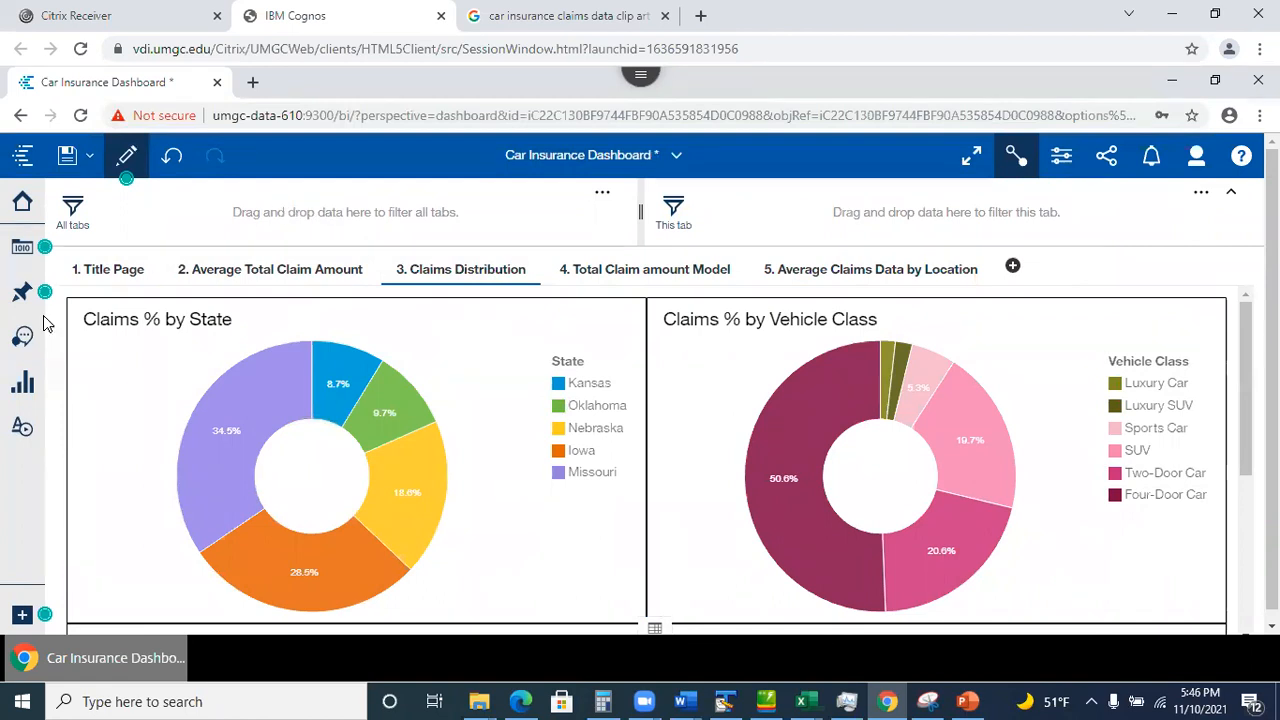
{"action": "left_click", "coordinate": [20, 250]}
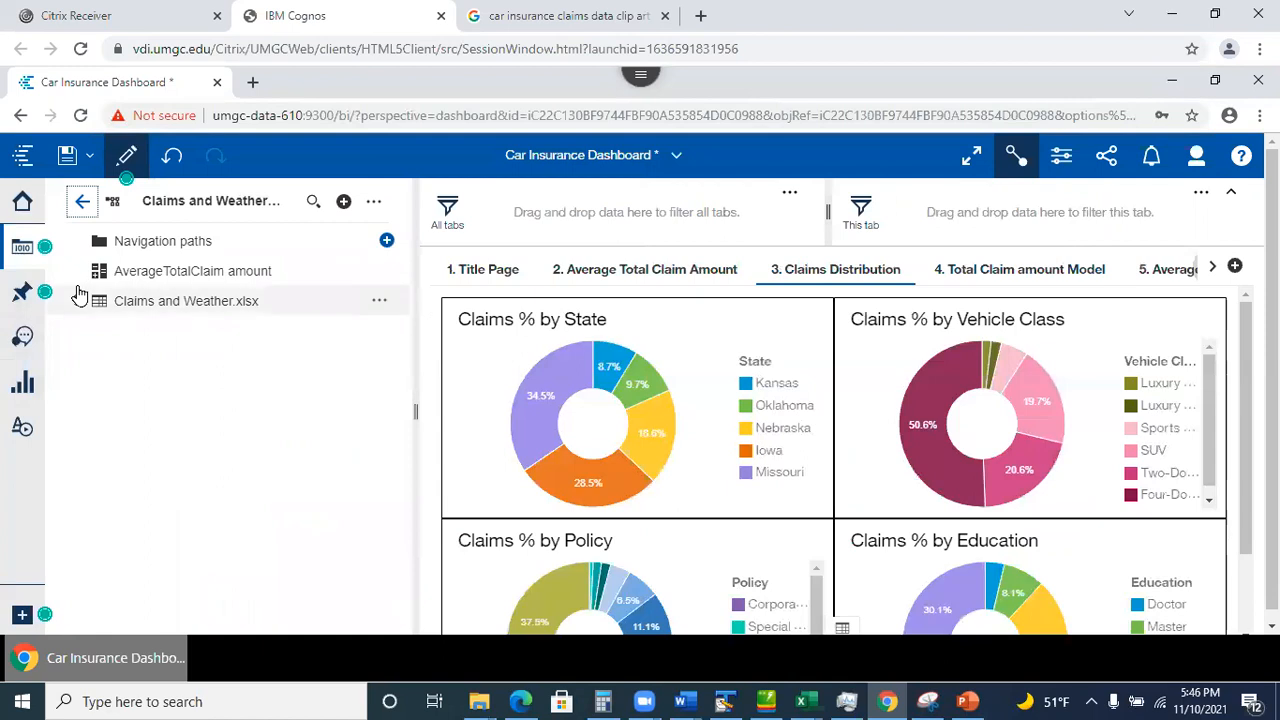
{"action": "left_click", "coordinate": [76, 304]}
{"action": "left_click_drag", "start_coordinate": [397, 339], "coordinate": [399, 587]}
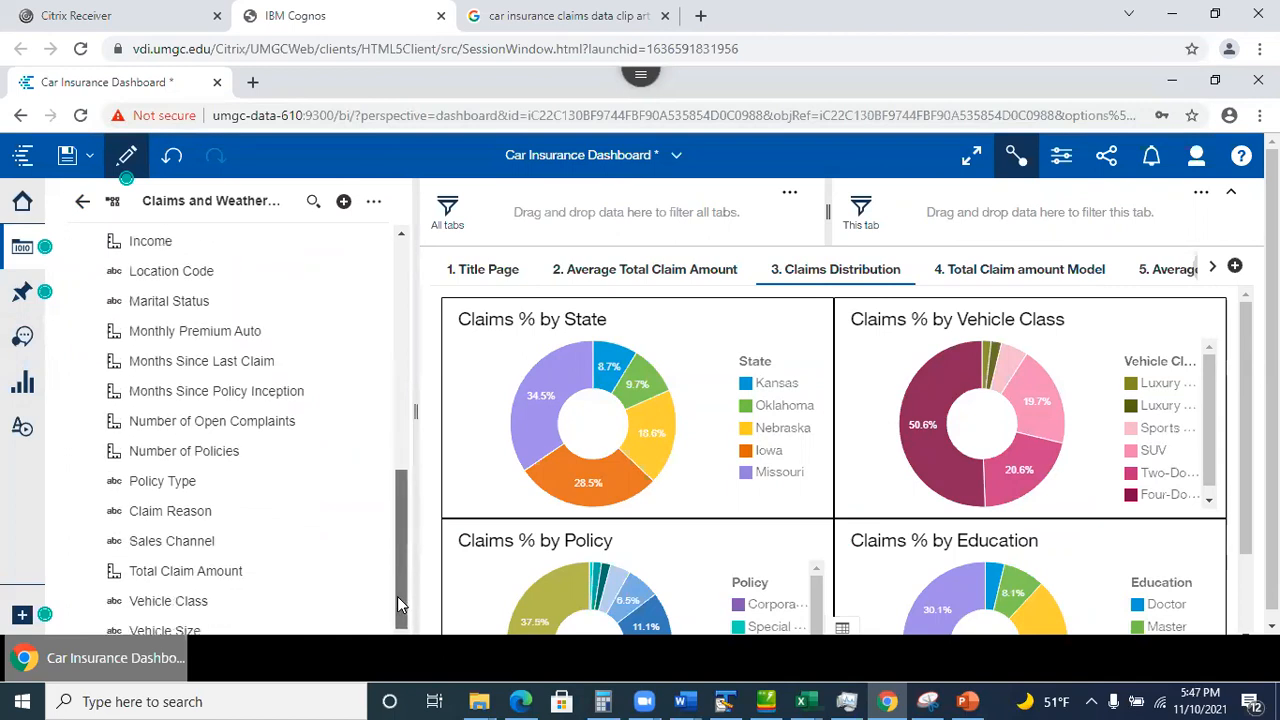
{"action": "left_click_drag", "start_coordinate": [408, 545], "coordinate": [360, 240]}
Find State via 'sta' and add it as an all-tabs filter keeping only Iowa.
{"action": "left_click", "coordinate": [313, 201]}
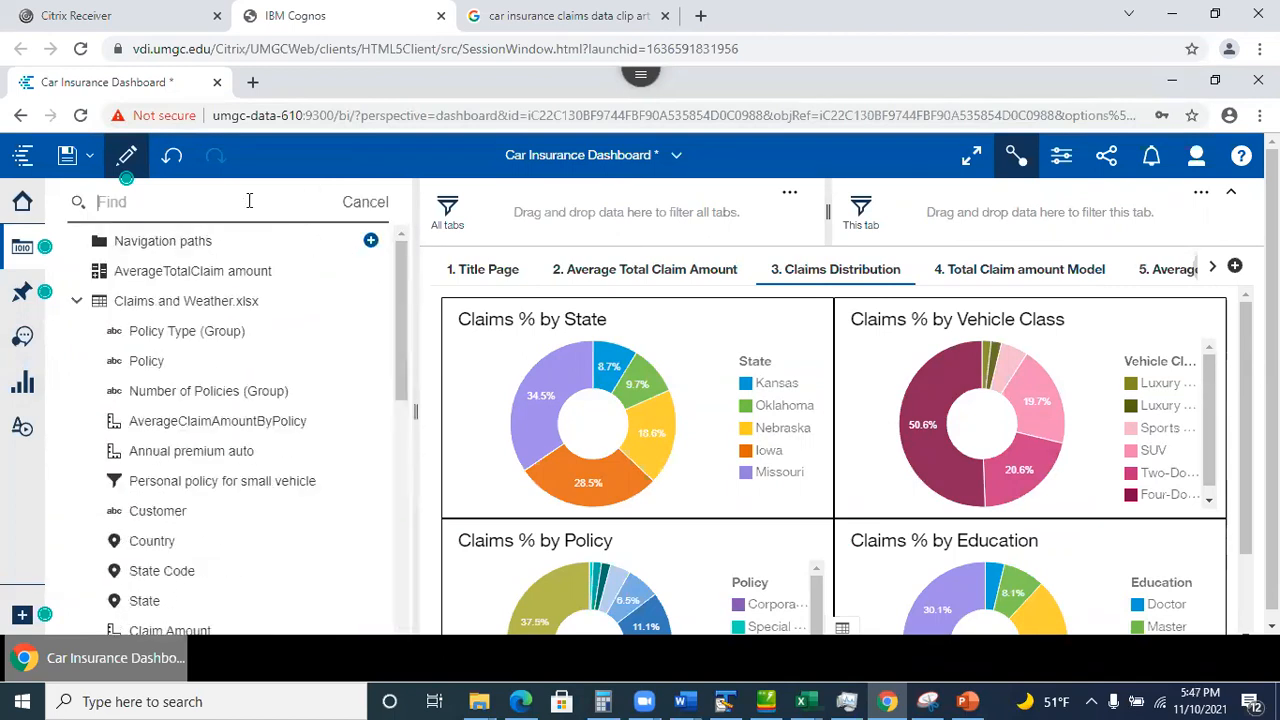
{"action": "type", "text": "stat"}
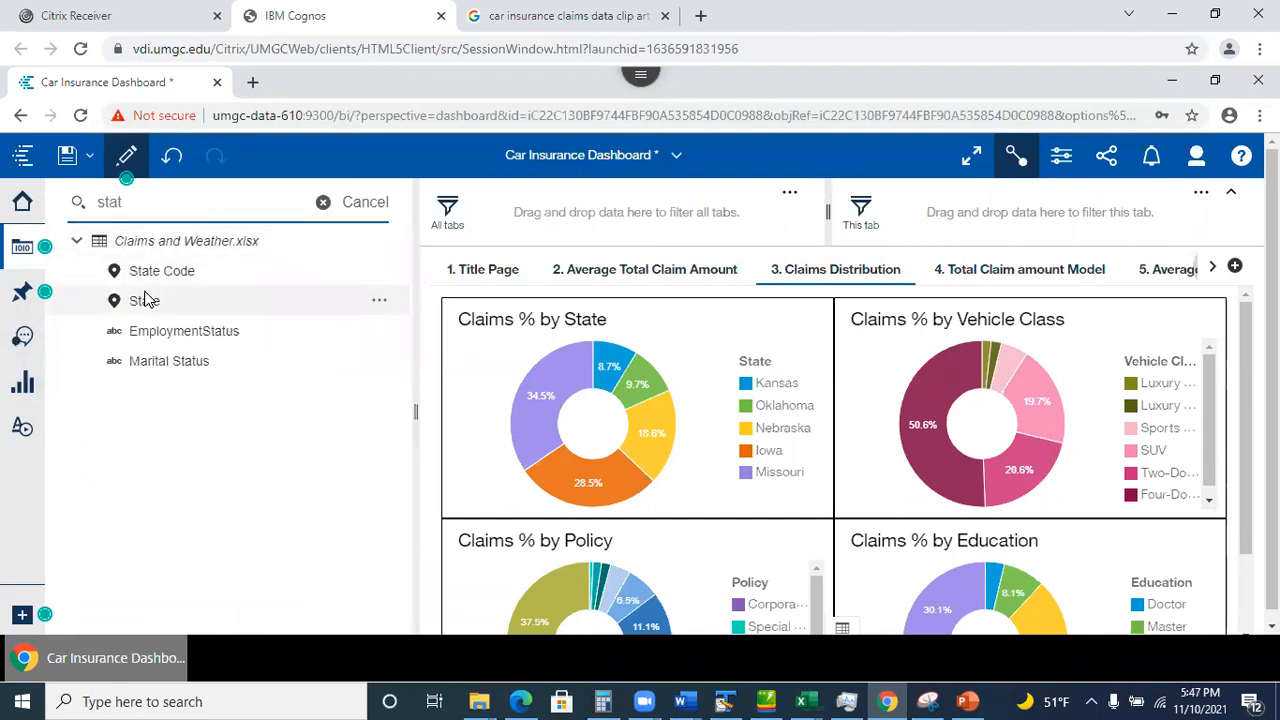
{"action": "left_click_drag", "start_coordinate": [171, 289], "coordinate": [552, 214]}
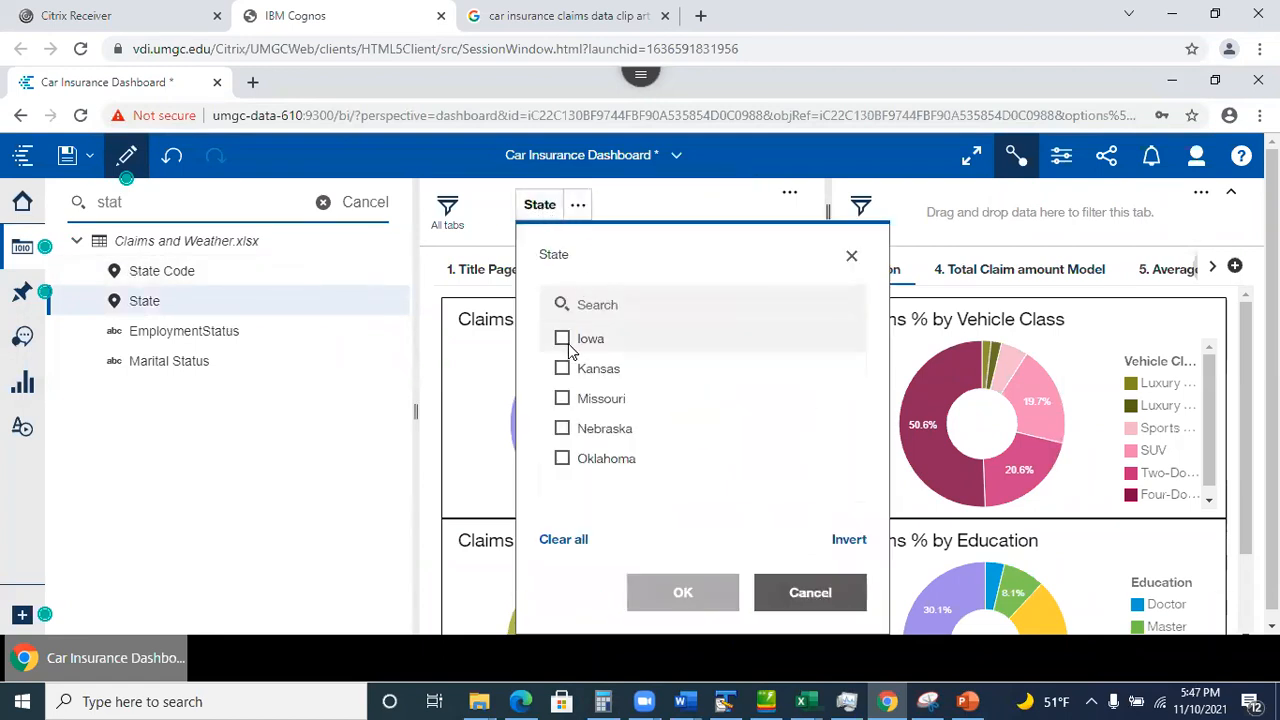
{"action": "left_click", "coordinate": [562, 340]}
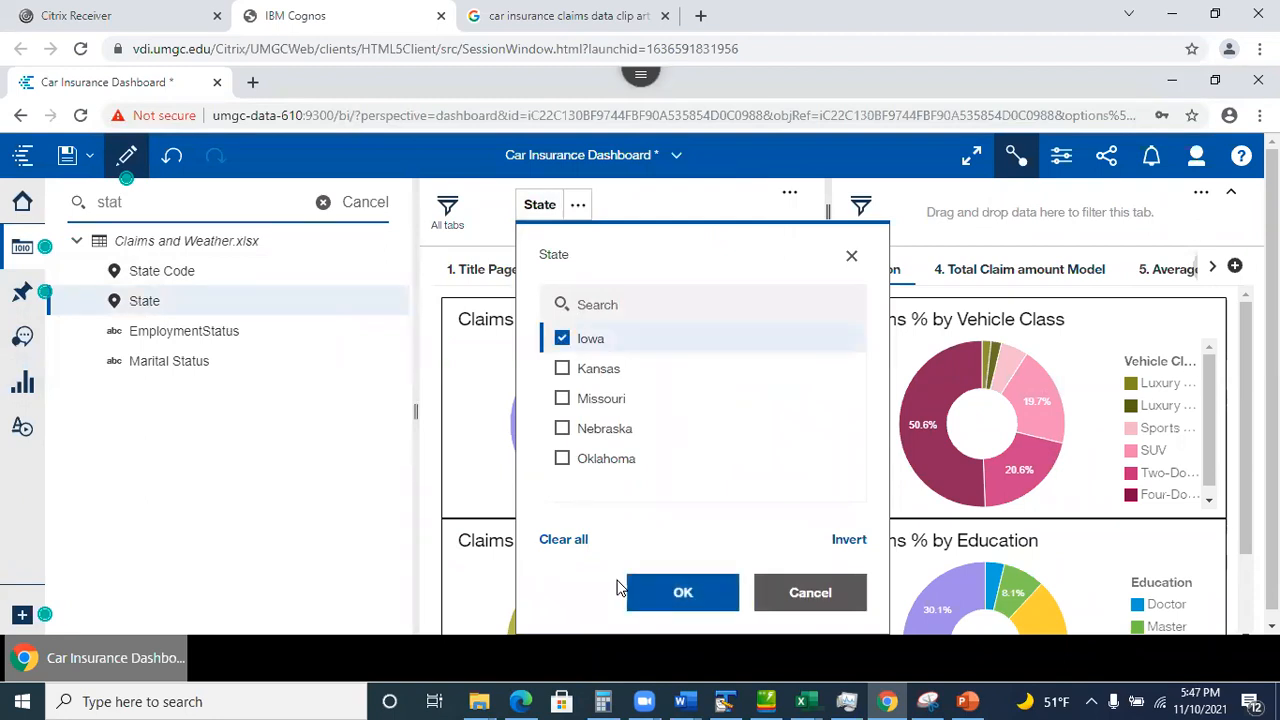
{"action": "left_click", "coordinate": [665, 596]}
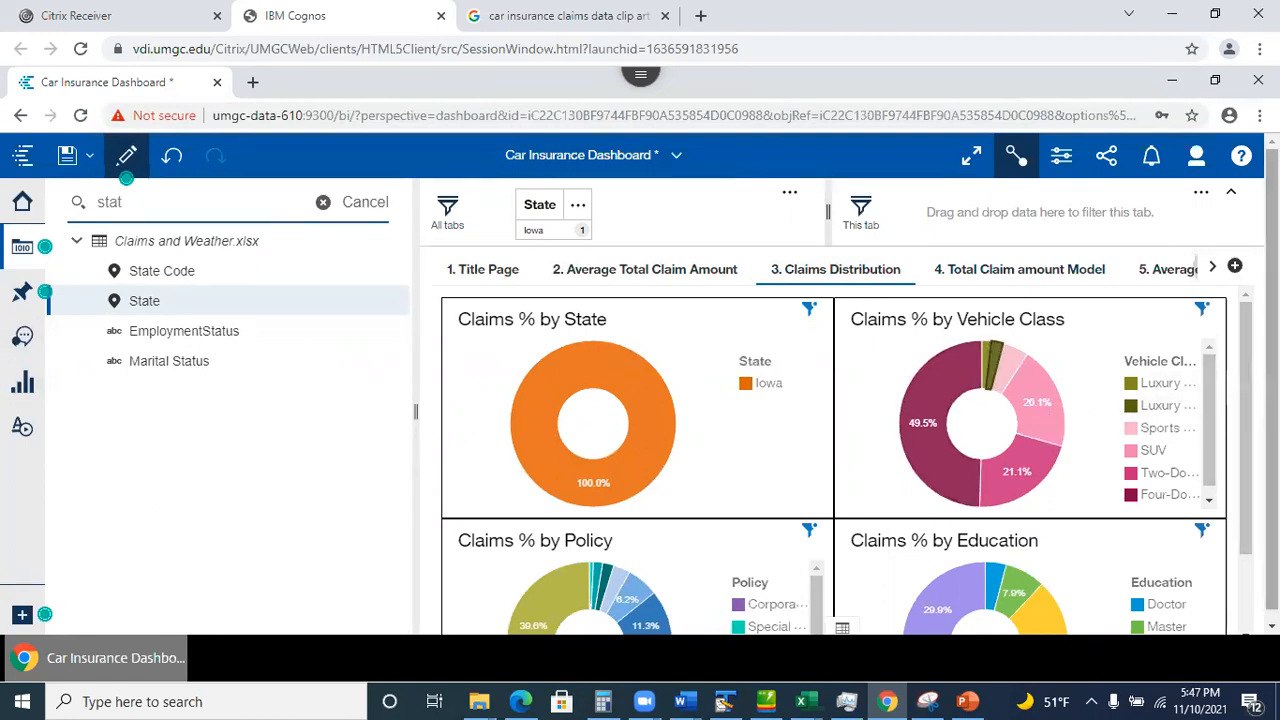
Scroll the Iowa-filtered Claims Distribution charts, view the Total Claim amount Model tab, and close Sources.
{"action": "scroll", "coordinate": [1248, 393], "scroll_direction": "down", "scroll_amount": 1}
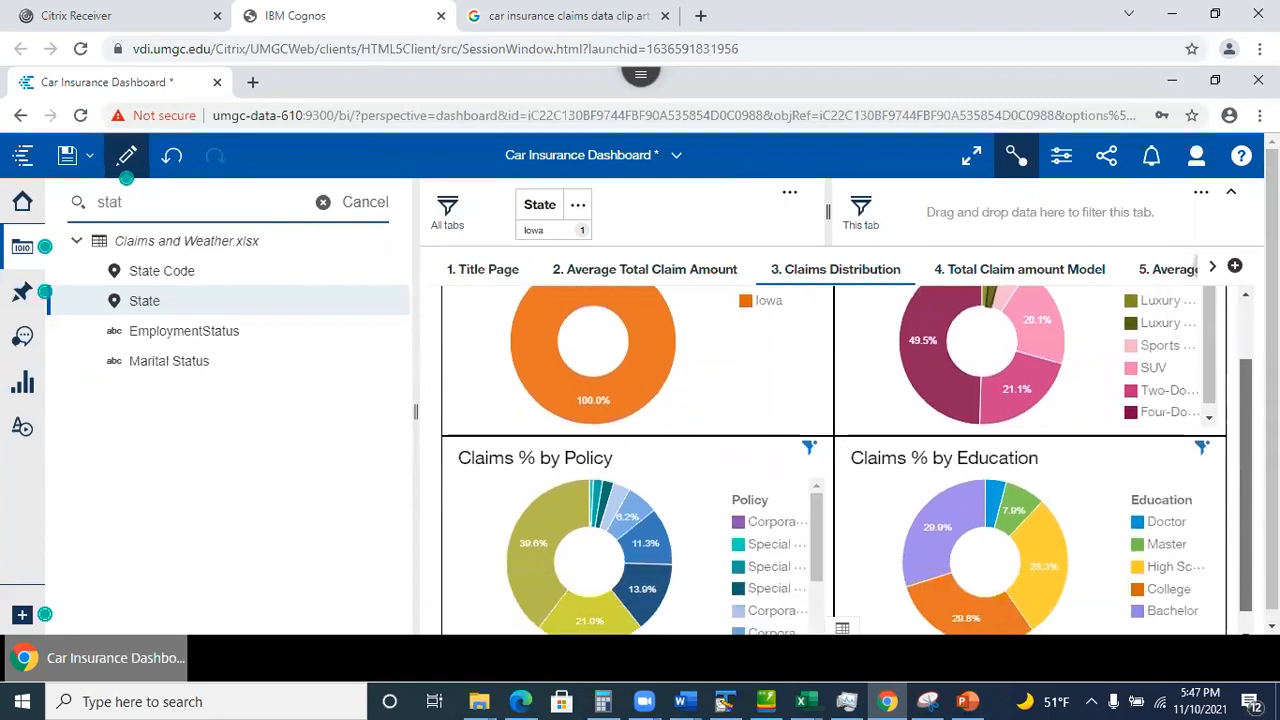
{"action": "scroll", "coordinate": [846, 460], "scroll_direction": "down", "scroll_amount": 1}
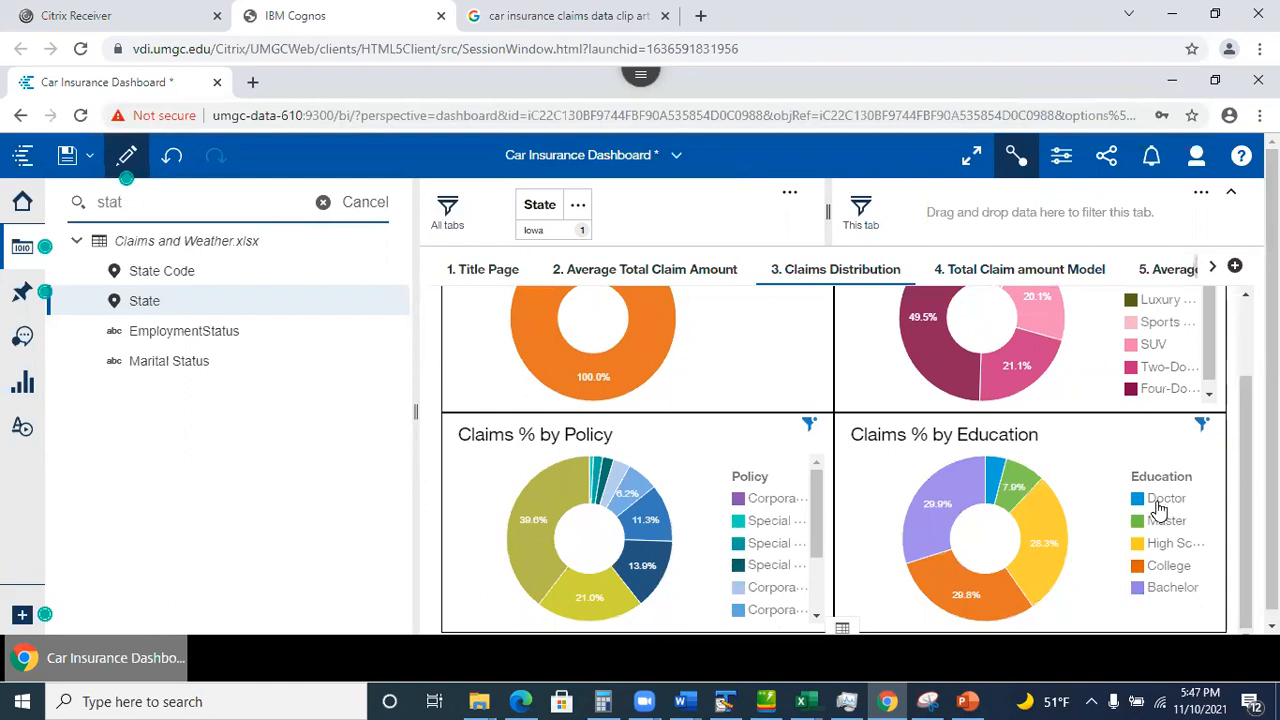
{"action": "scroll", "coordinate": [1245, 510], "scroll_direction": "up", "scroll_amount": 2}
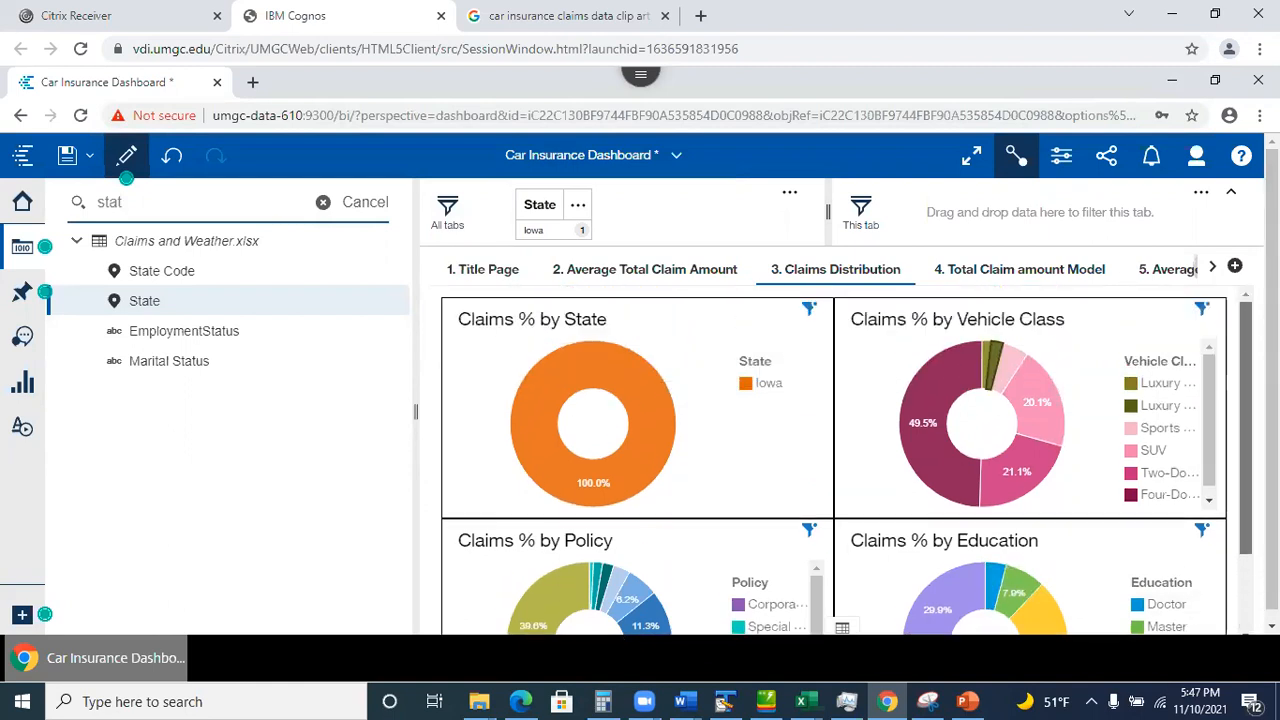
{"action": "left_click", "coordinate": [999, 282]}
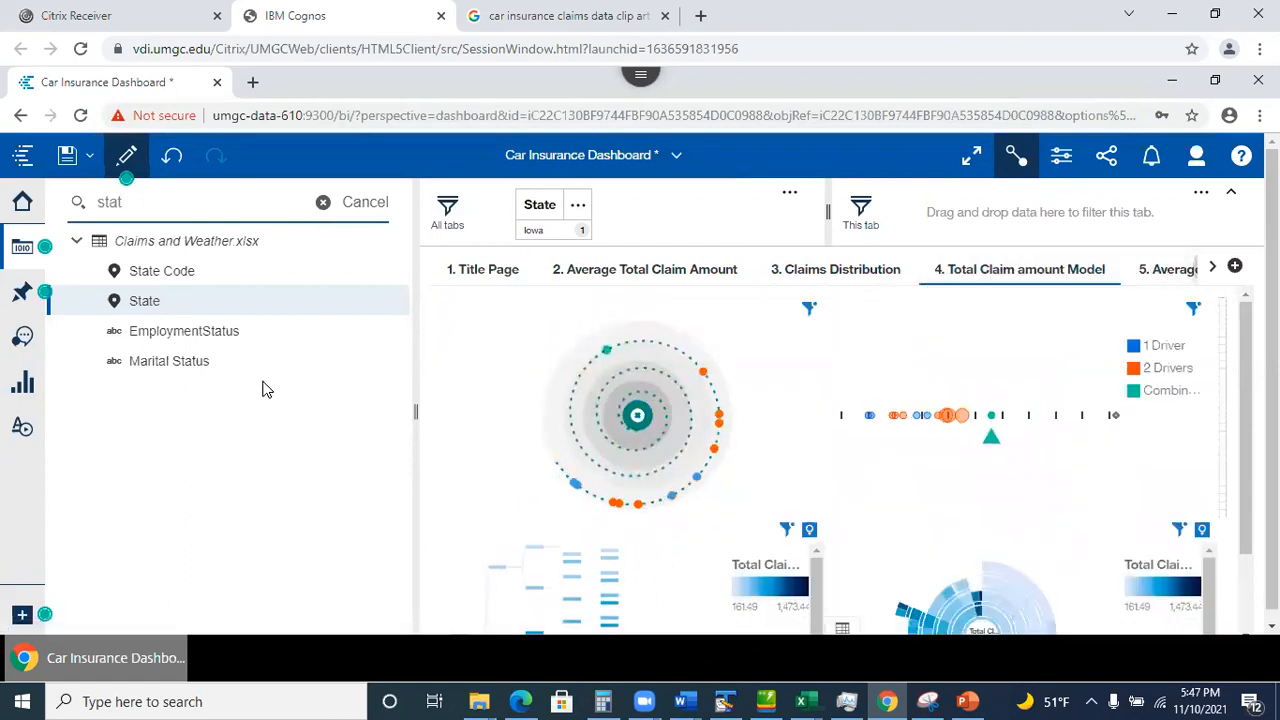
{"action": "left_click", "coordinate": [20, 248]}
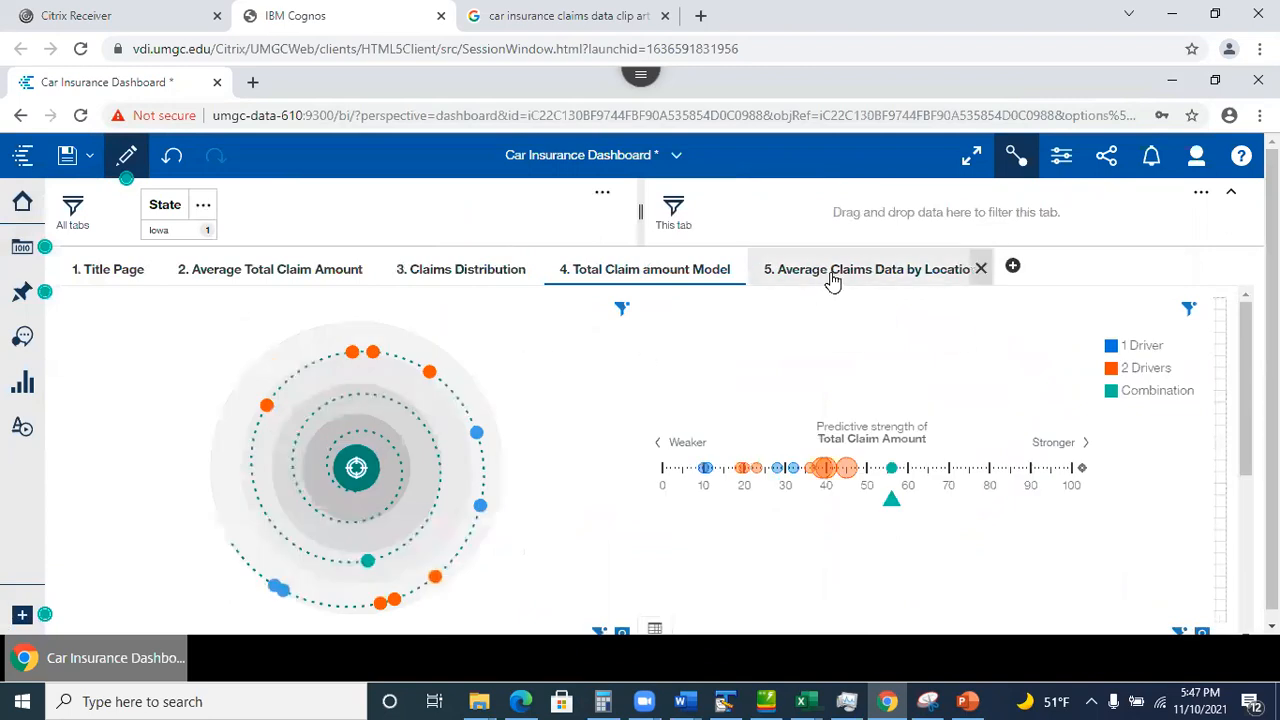
Review the location and Average Total Claim Amount tabs, then open Claims Distribution's State filter options.
{"action": "left_click", "coordinate": [830, 282]}
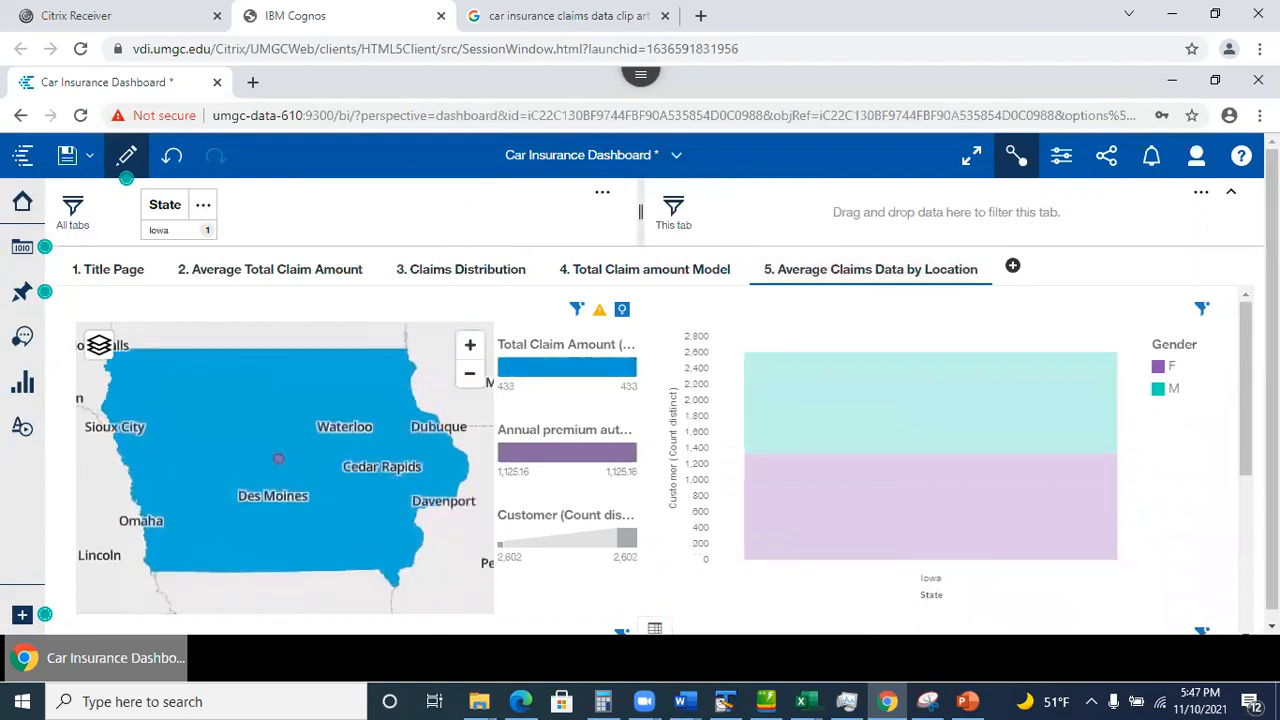
{"action": "scroll", "coordinate": [278, 458], "scroll_direction": "down", "scroll_amount": 3}
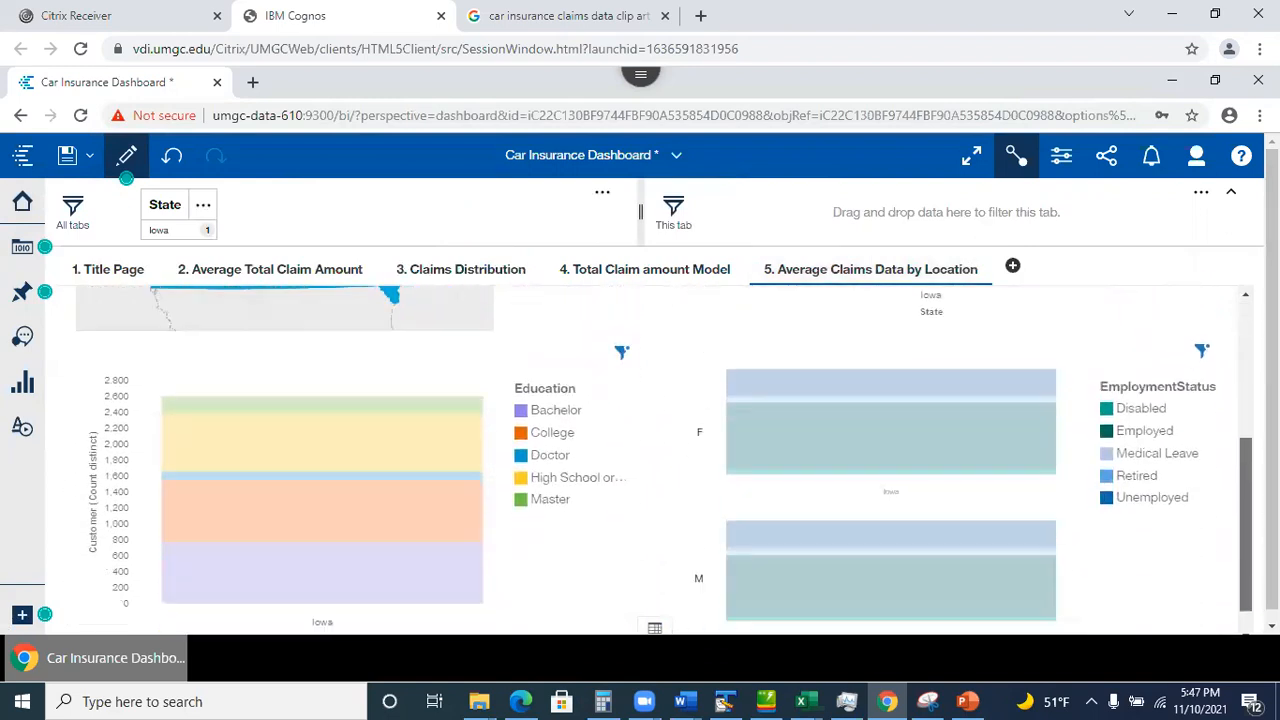
{"action": "scroll", "coordinate": [278, 458], "scroll_direction": "up", "scroll_amount": 3}
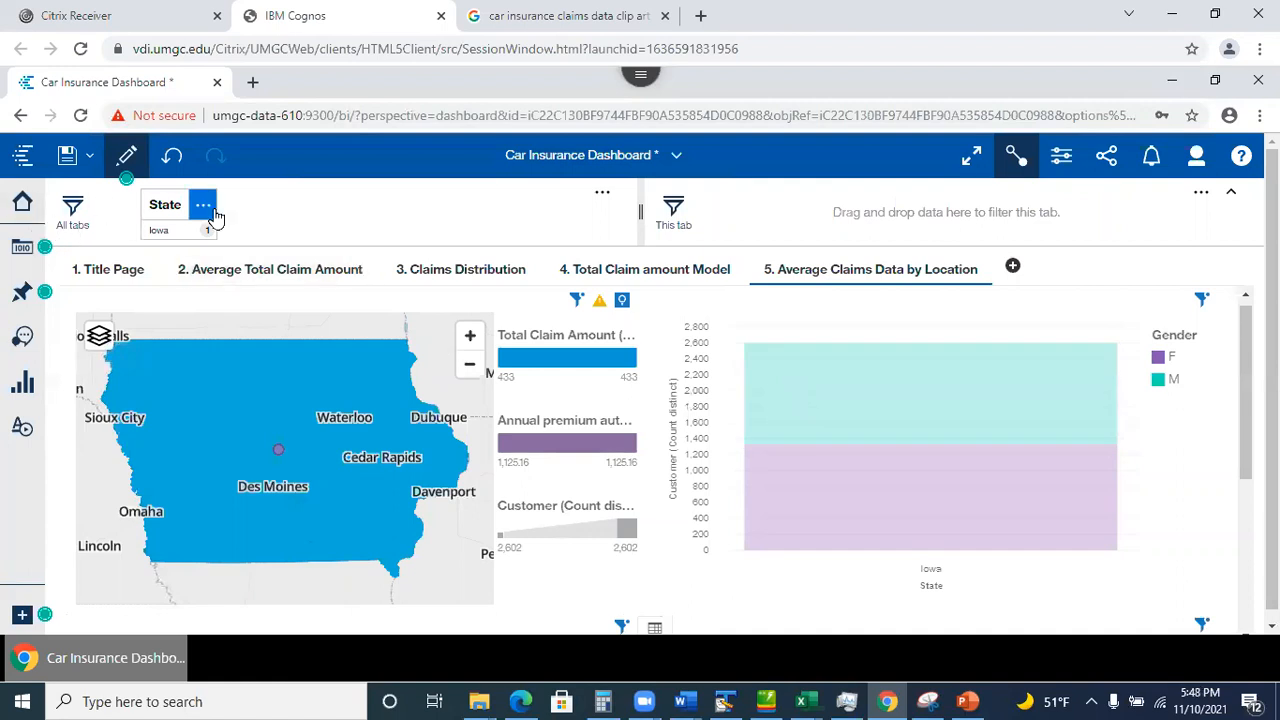
{"action": "left_click", "coordinate": [249, 278]}
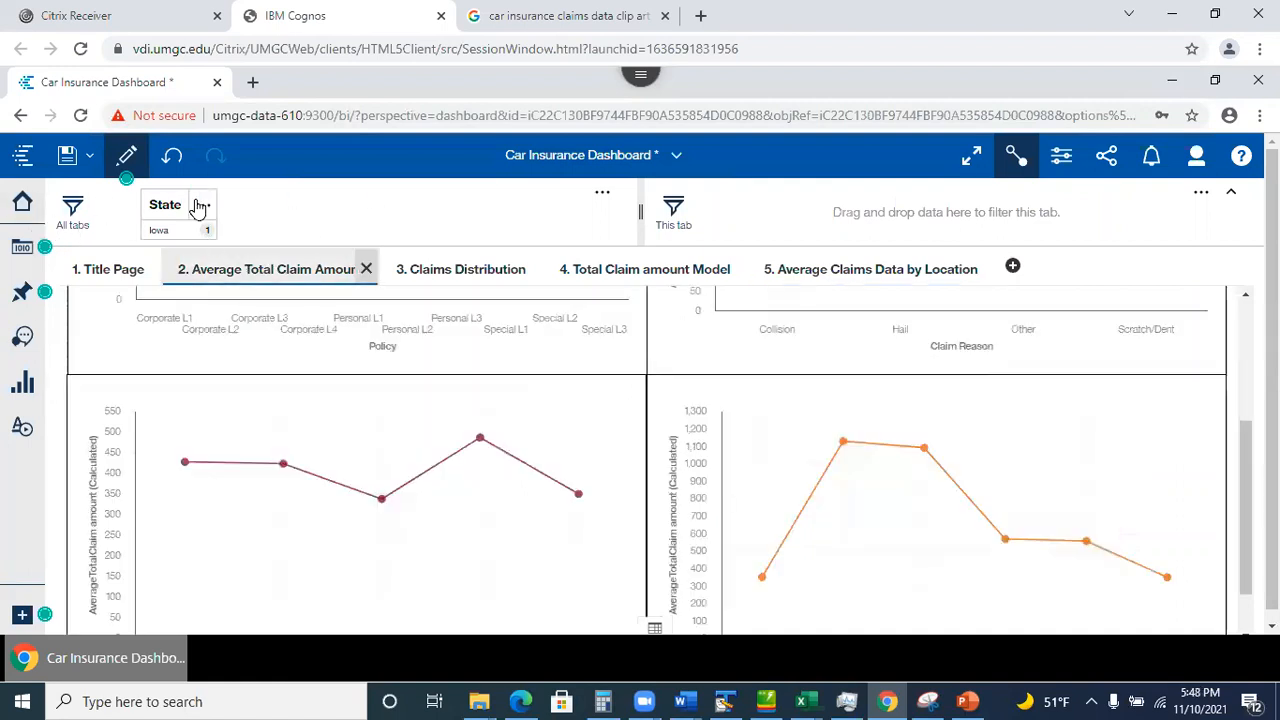
{"action": "left_click", "coordinate": [443, 280]}
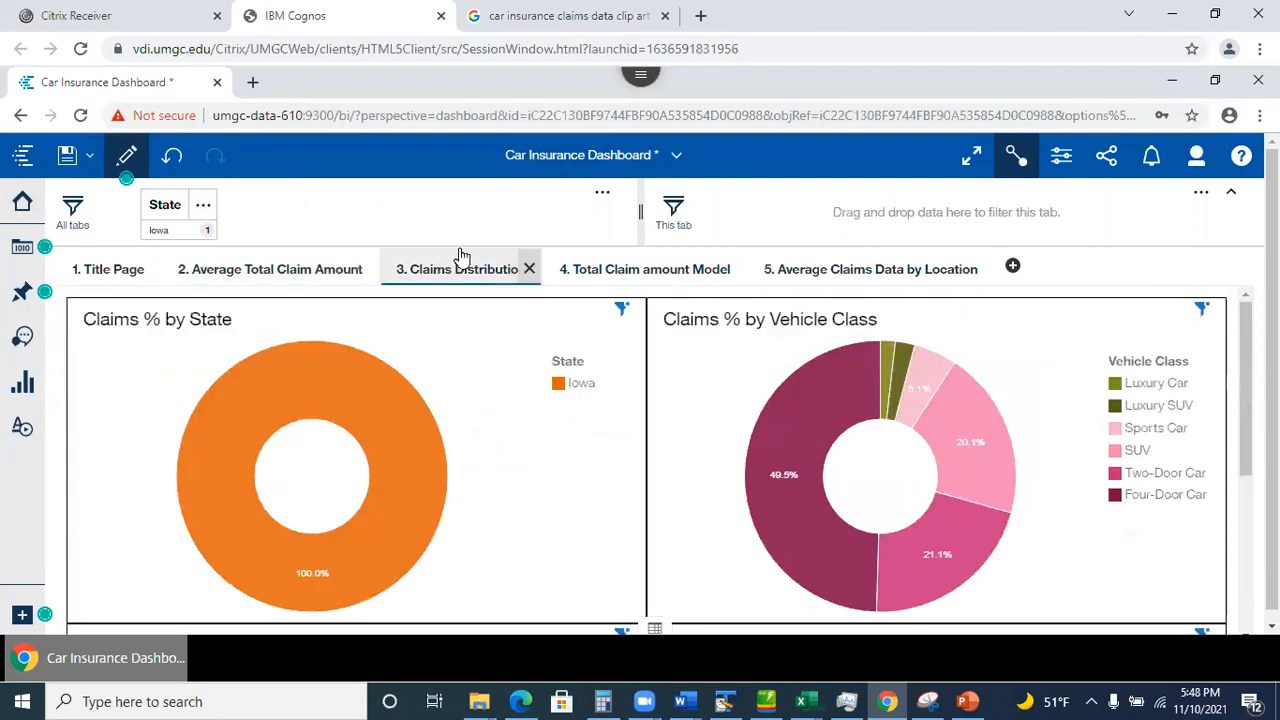
{"action": "left_click", "coordinate": [205, 212]}
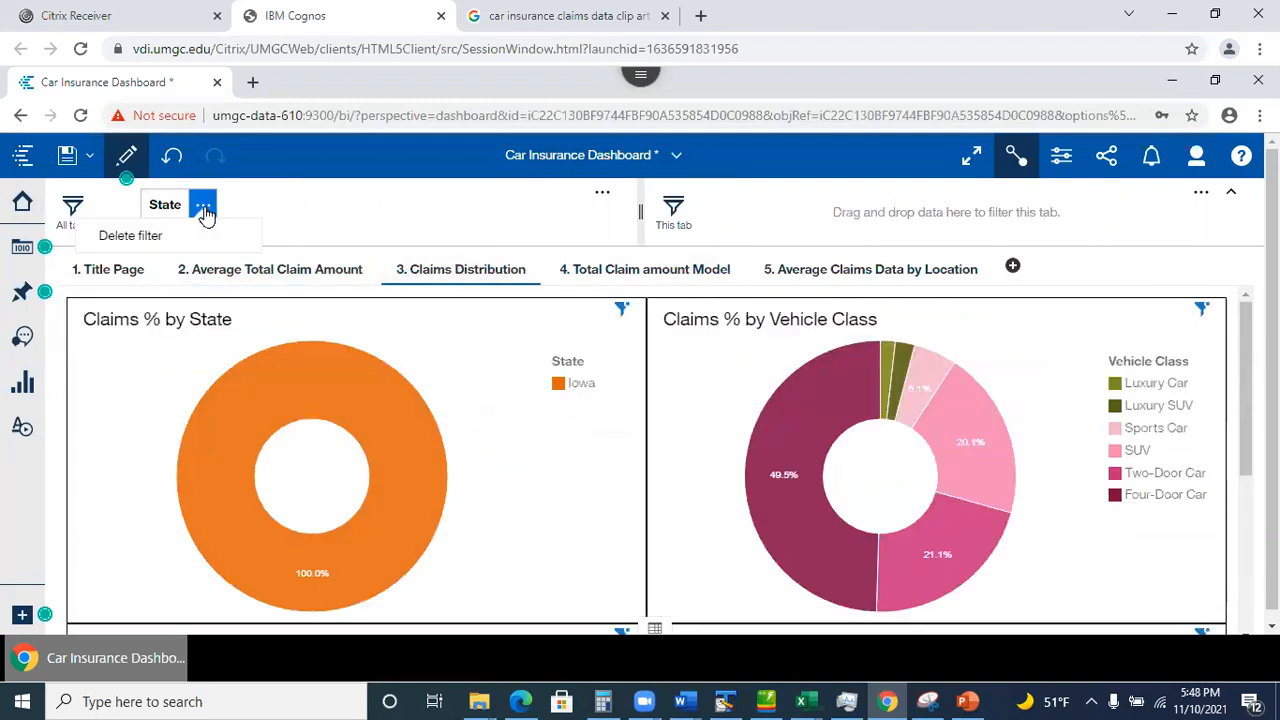
Delete the all-tabs State filter and add a this-tab-only State filter set to Iowa.
{"action": "left_click", "coordinate": [157, 237]}
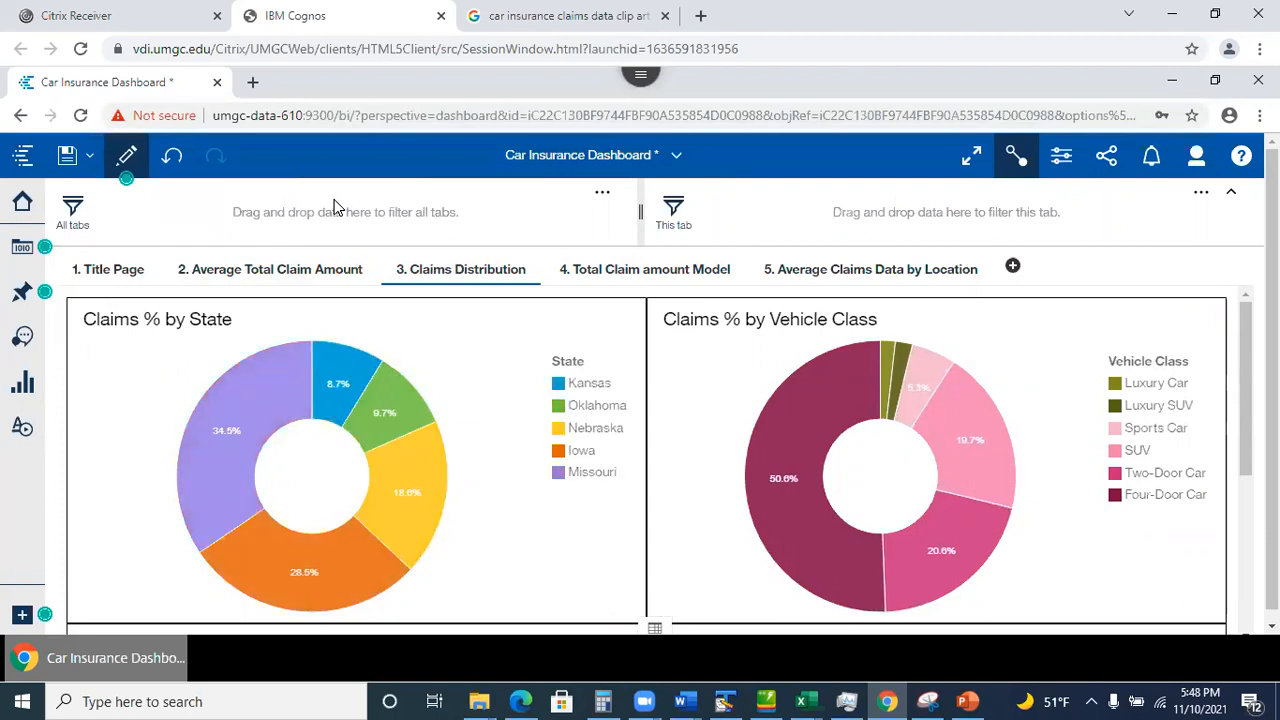
{"action": "left_click", "coordinate": [22, 247]}
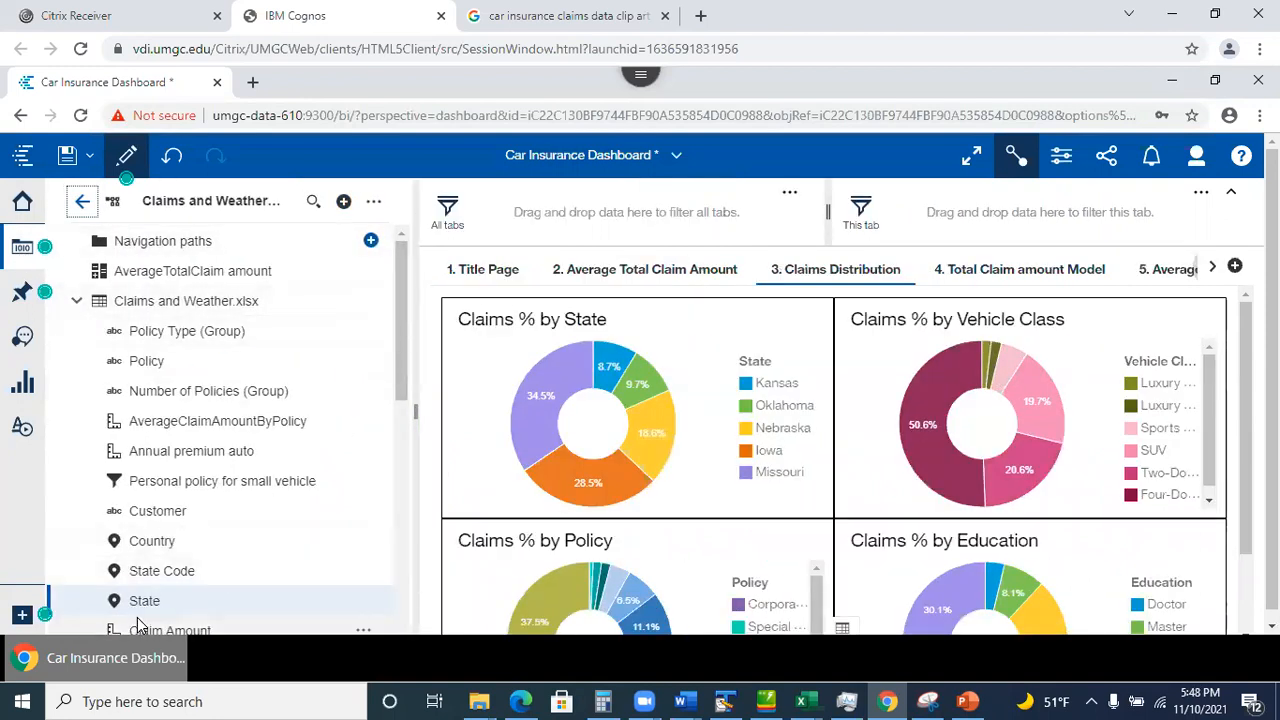
{"action": "left_click_drag", "start_coordinate": [146, 606], "coordinate": [985, 218]}
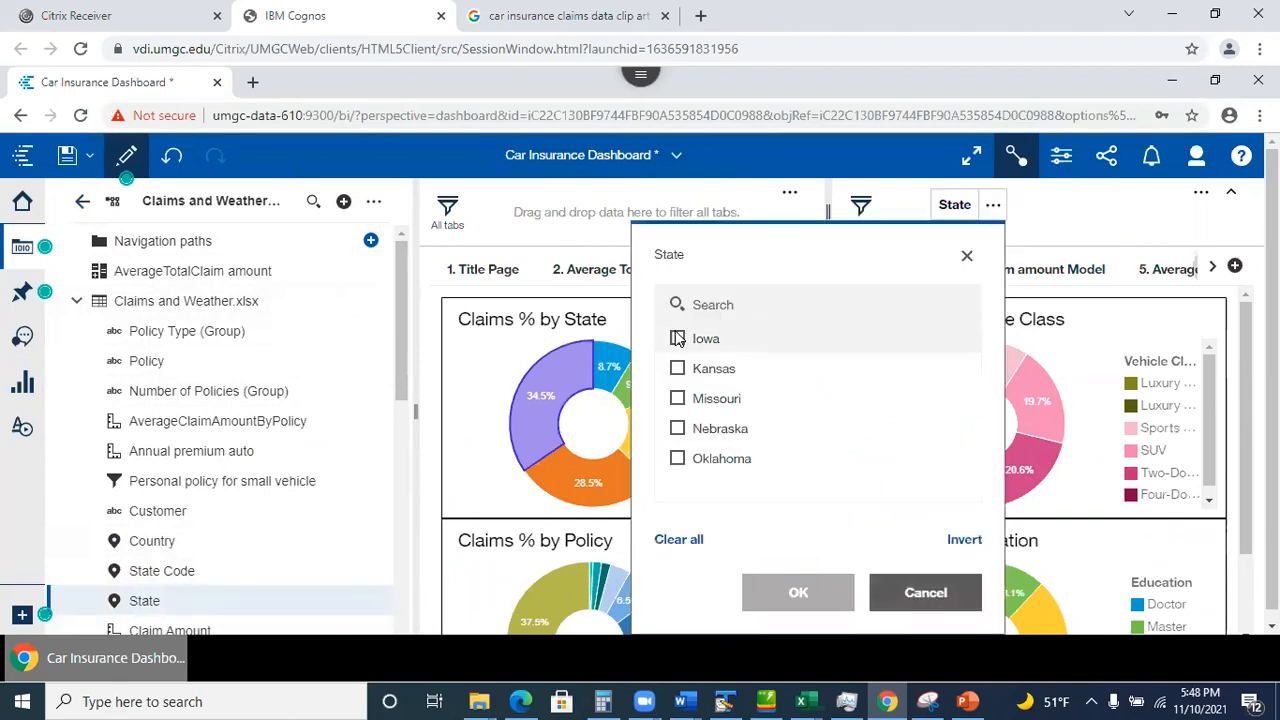
{"action": "left_click", "coordinate": [678, 340]}
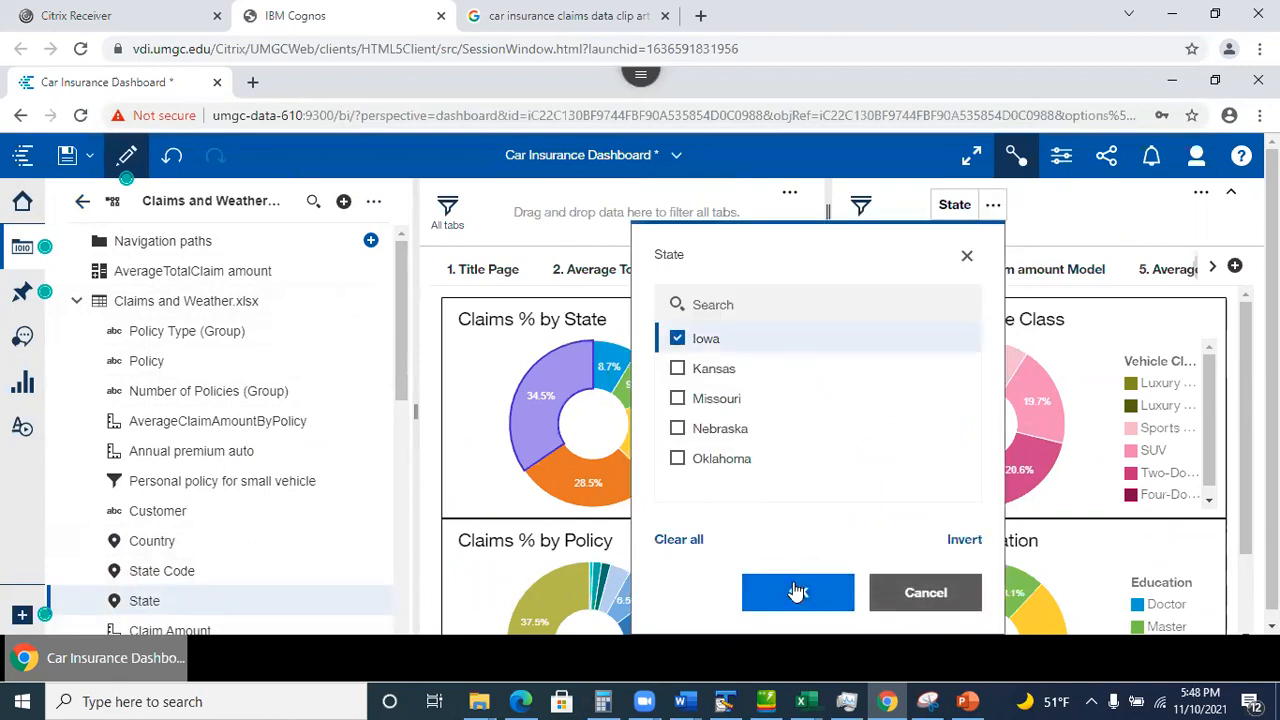
{"action": "left_click", "coordinate": [798, 592]}
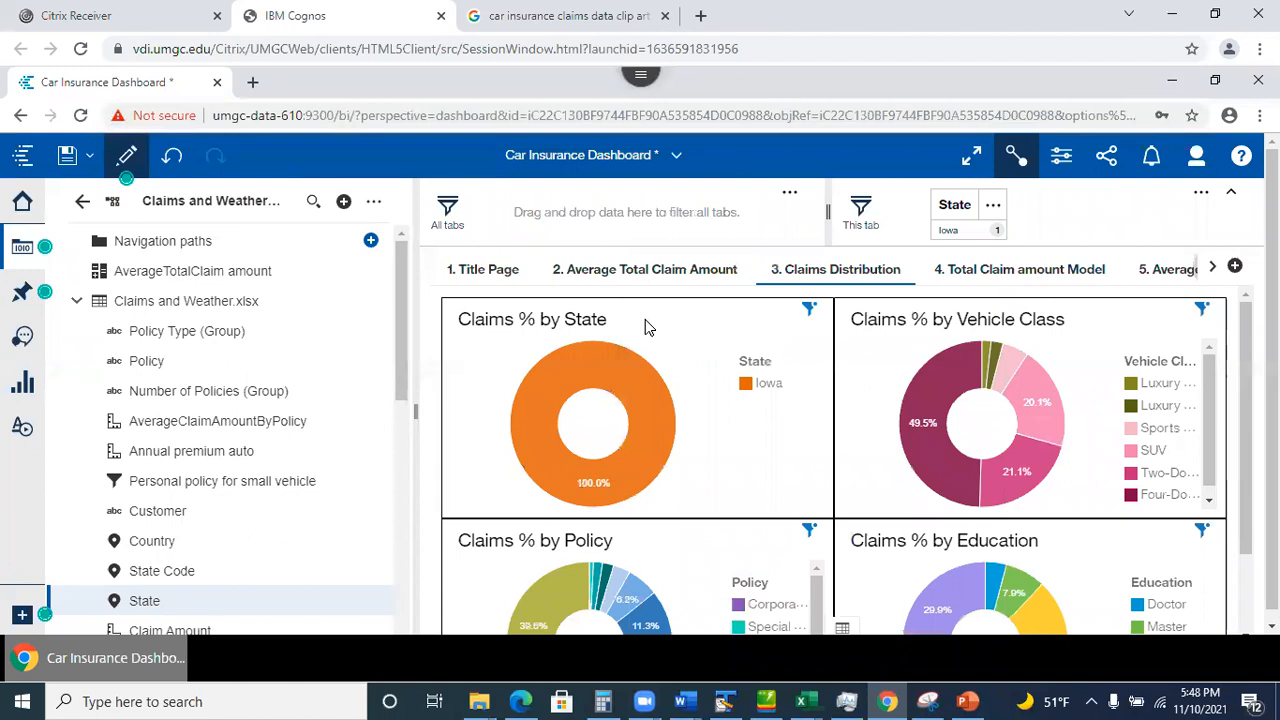
Delete the Kansas State filter from the location tab's gender bar chart.
{"action": "left_click", "coordinate": [1168, 272]}
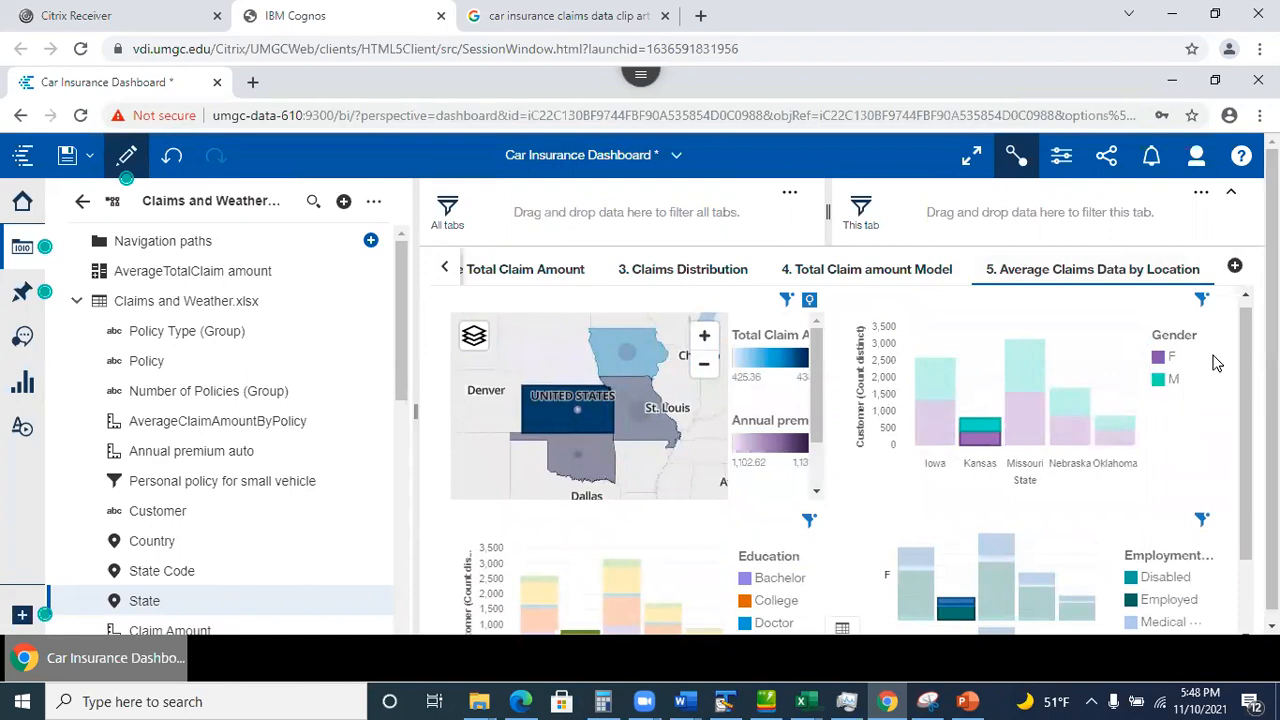
{"action": "left_click", "coordinate": [1202, 302]}
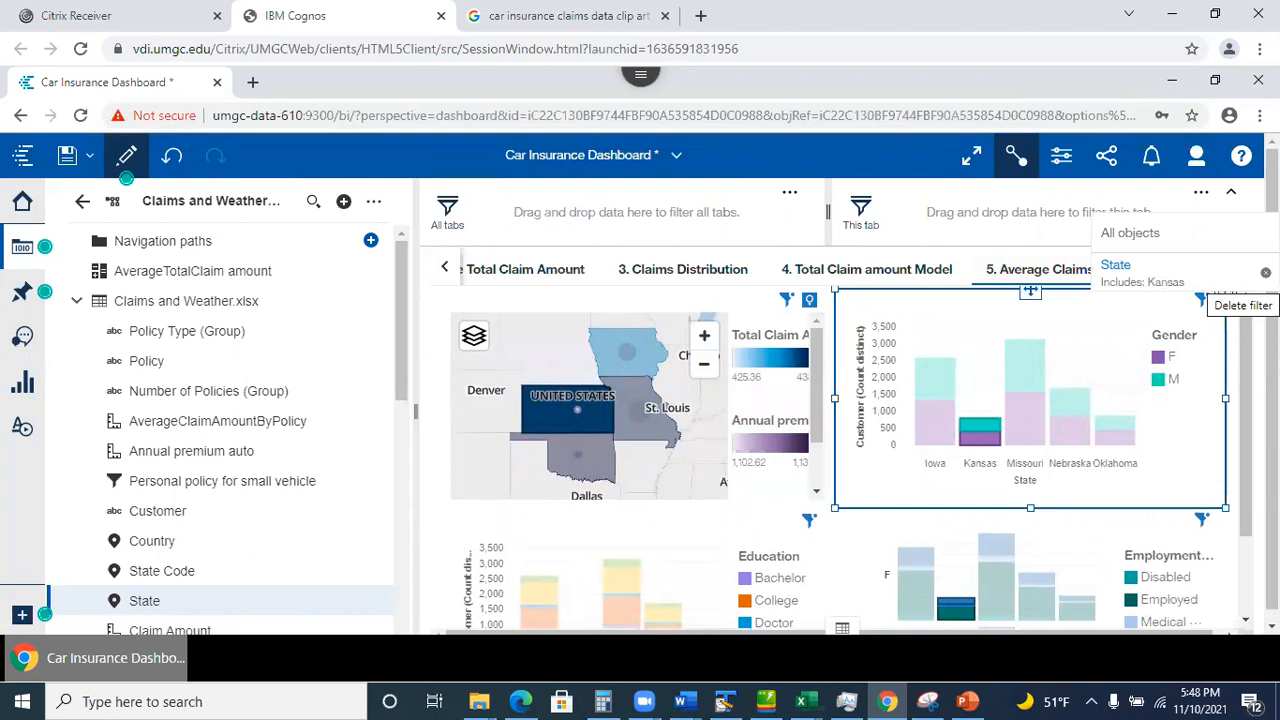
{"action": "left_click", "coordinate": [1265, 272]}
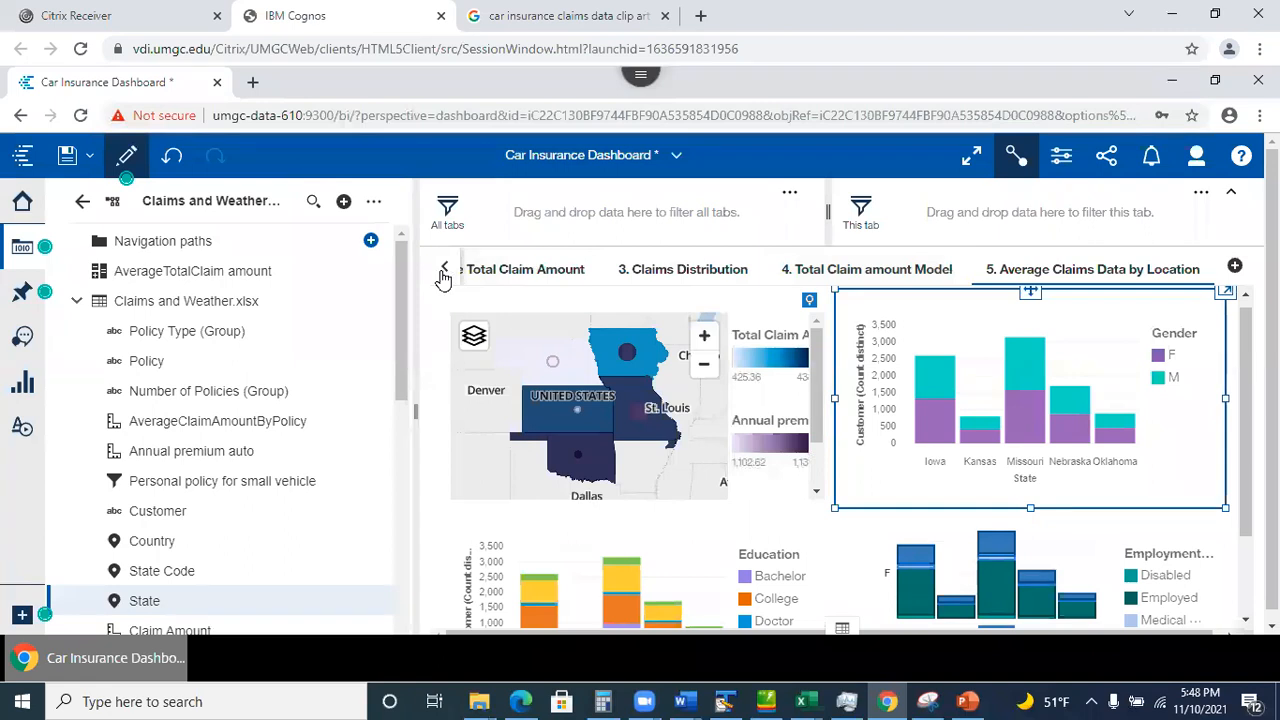
Delete the tab-level Iowa State filter from the Claims Distribution tab.
{"action": "left_click", "coordinate": [503, 270]}
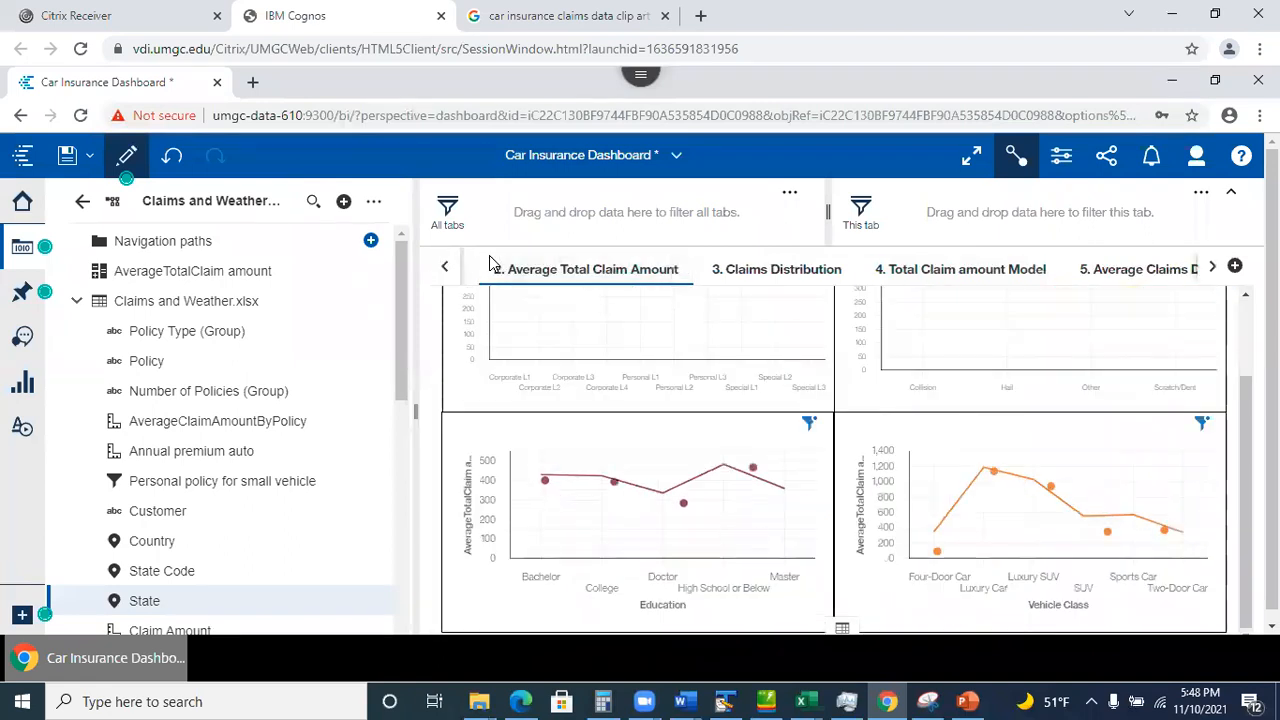
{"action": "left_click", "coordinate": [724, 272]}
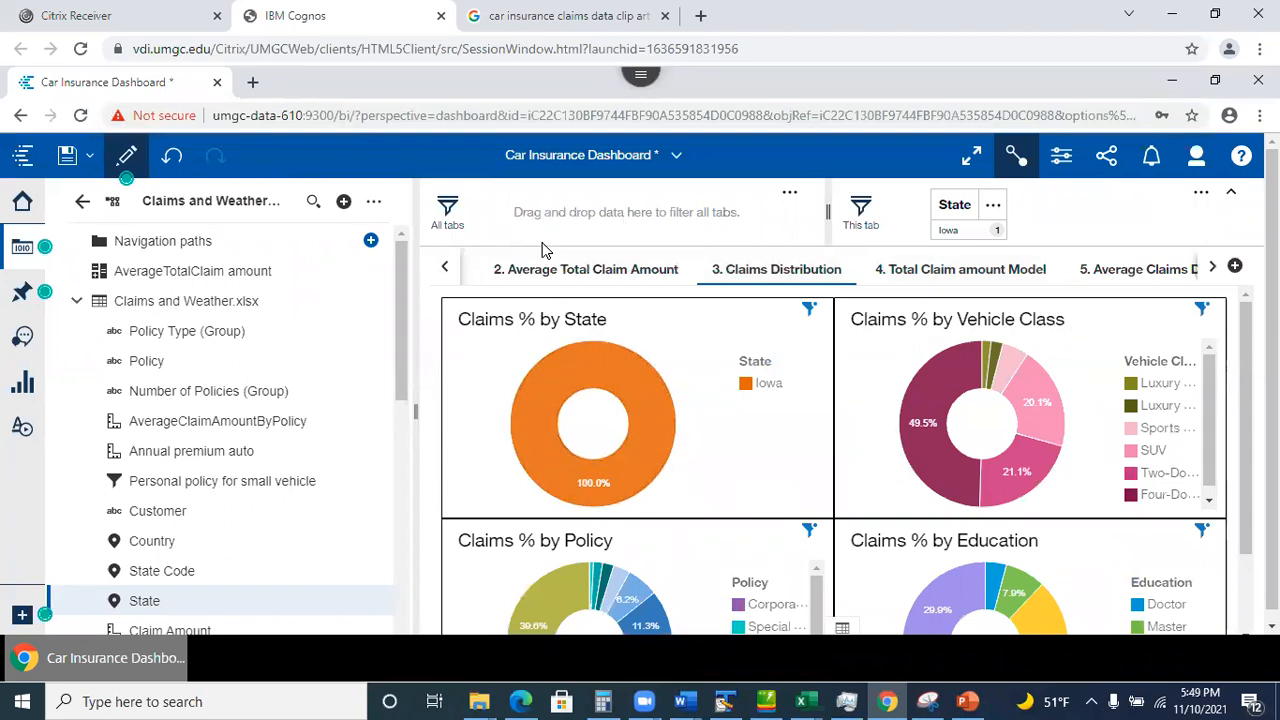
{"action": "left_click", "coordinate": [995, 210]}
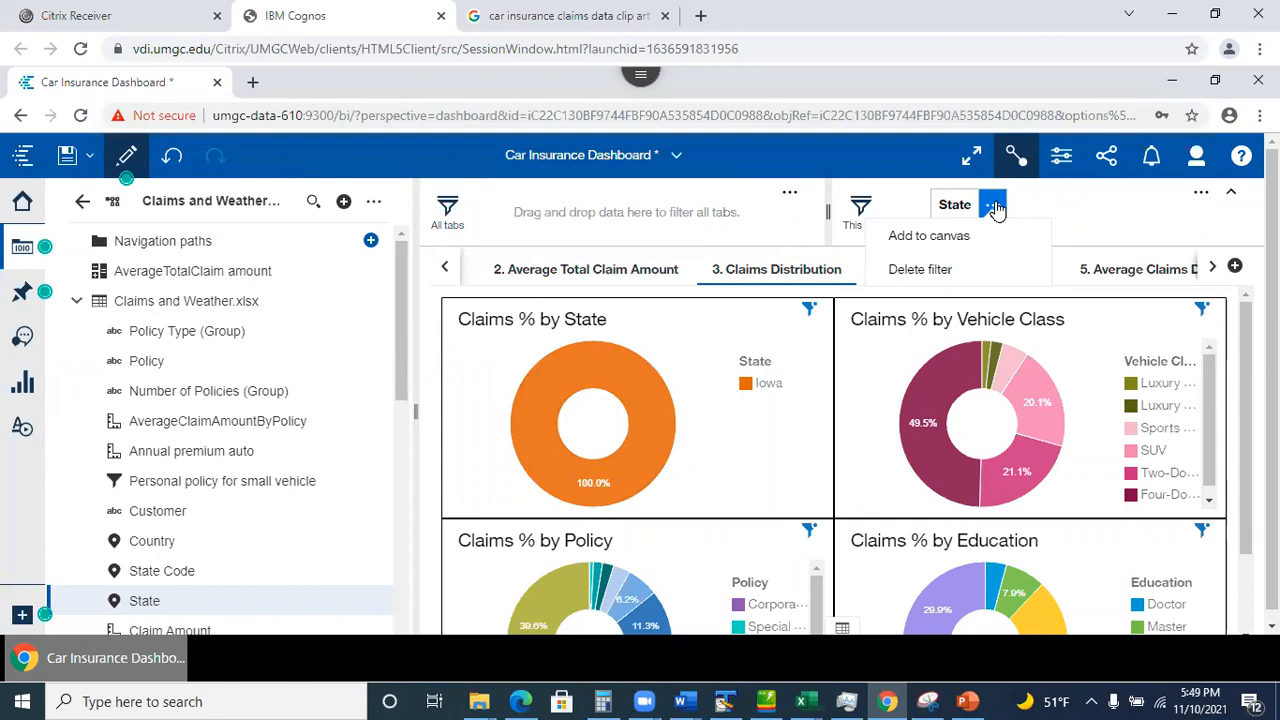
{"action": "left_click", "coordinate": [1070, 212]}
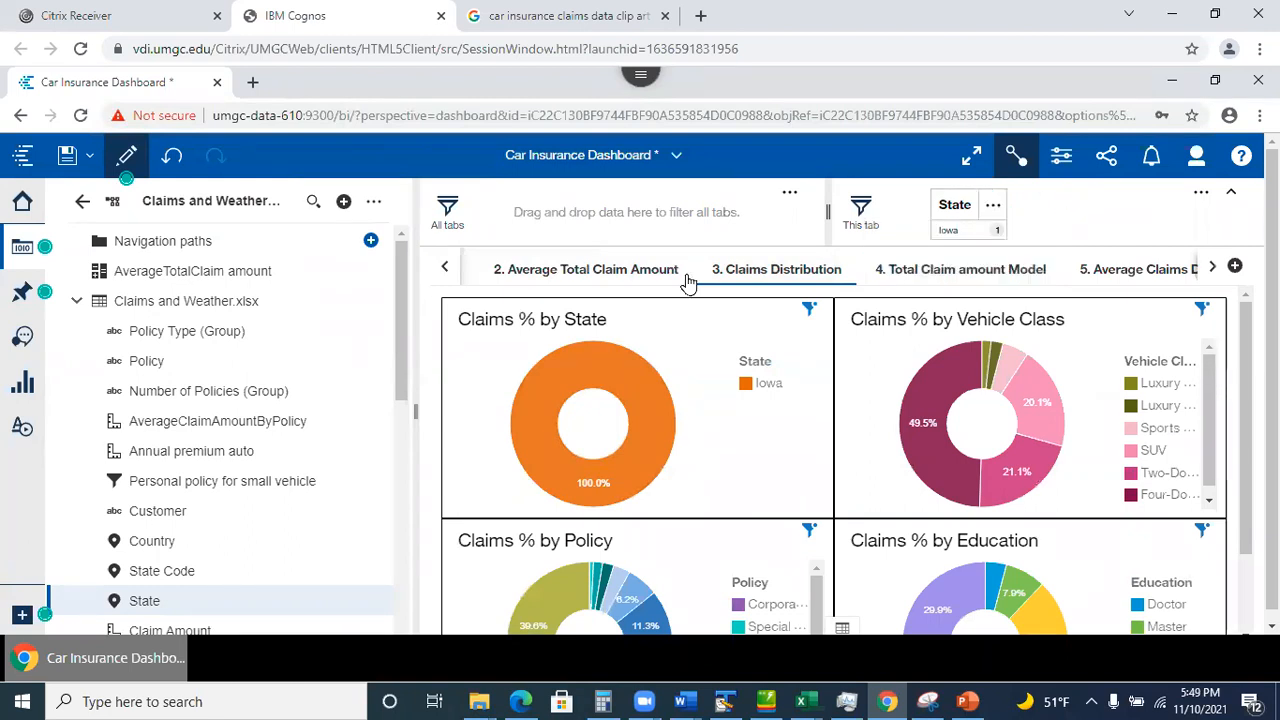
{"action": "left_click", "coordinate": [22, 247]}
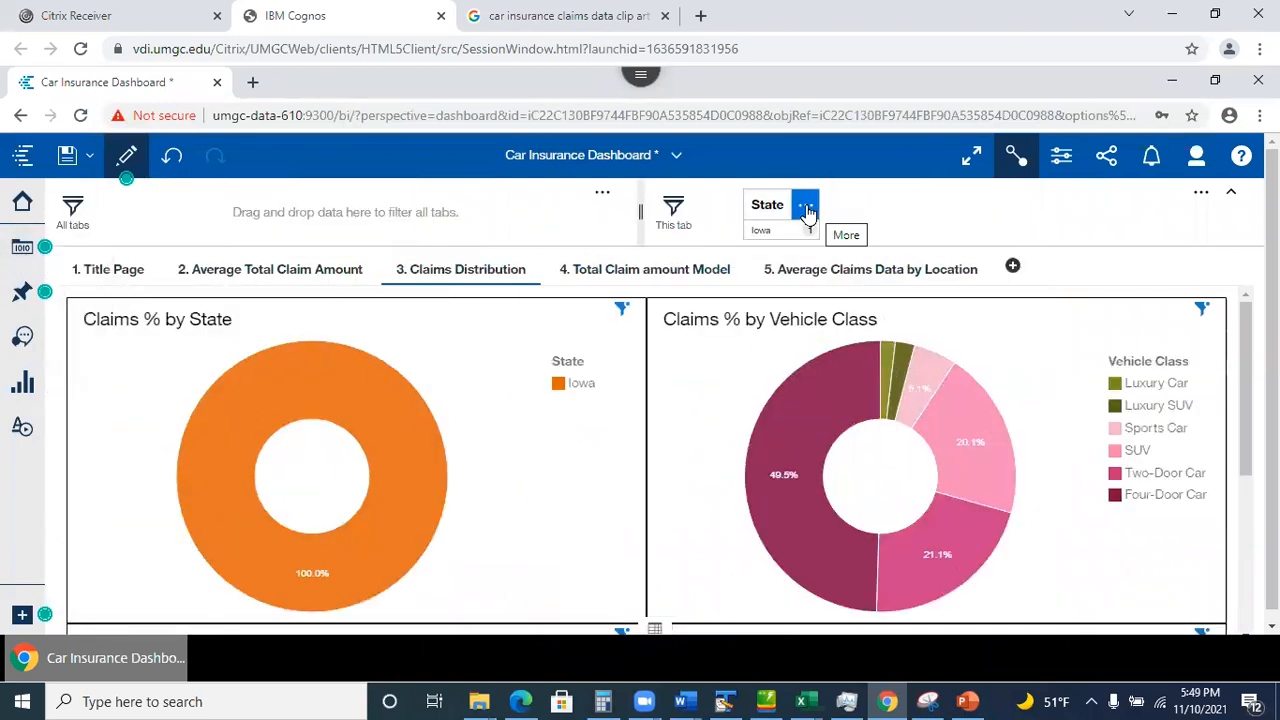
{"action": "left_click", "coordinate": [804, 212]}
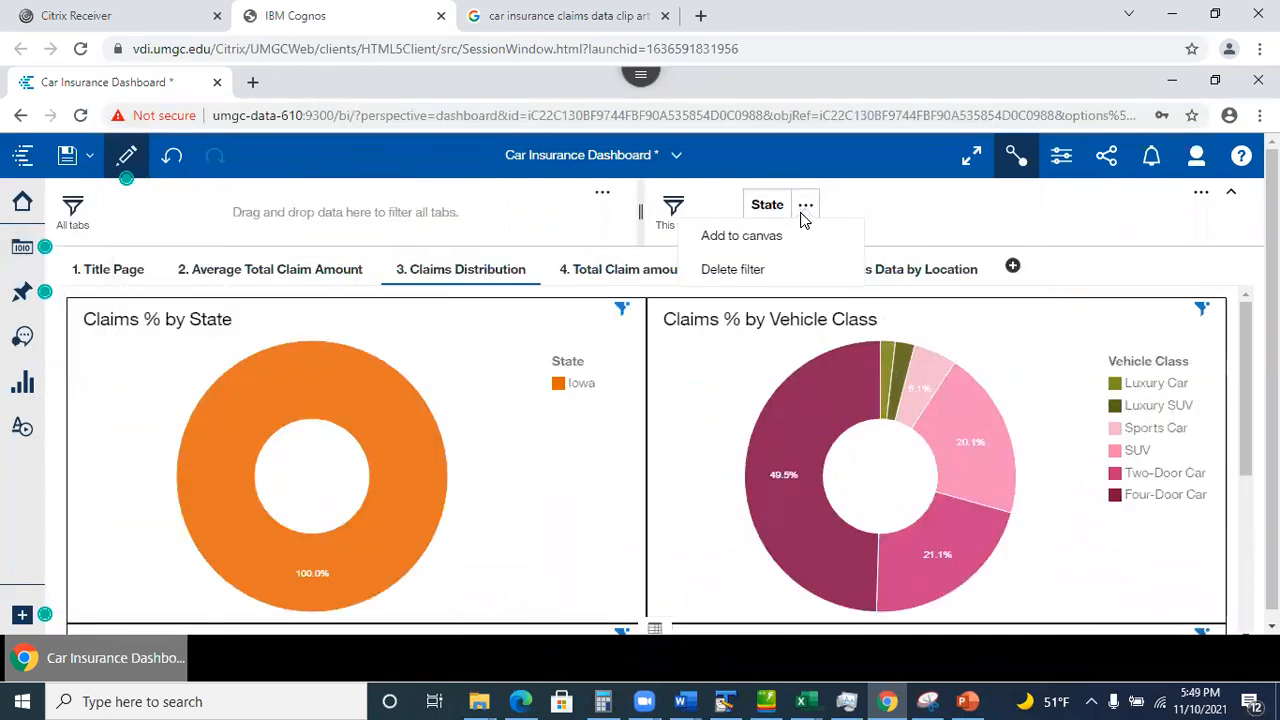
{"action": "left_click", "coordinate": [738, 270]}
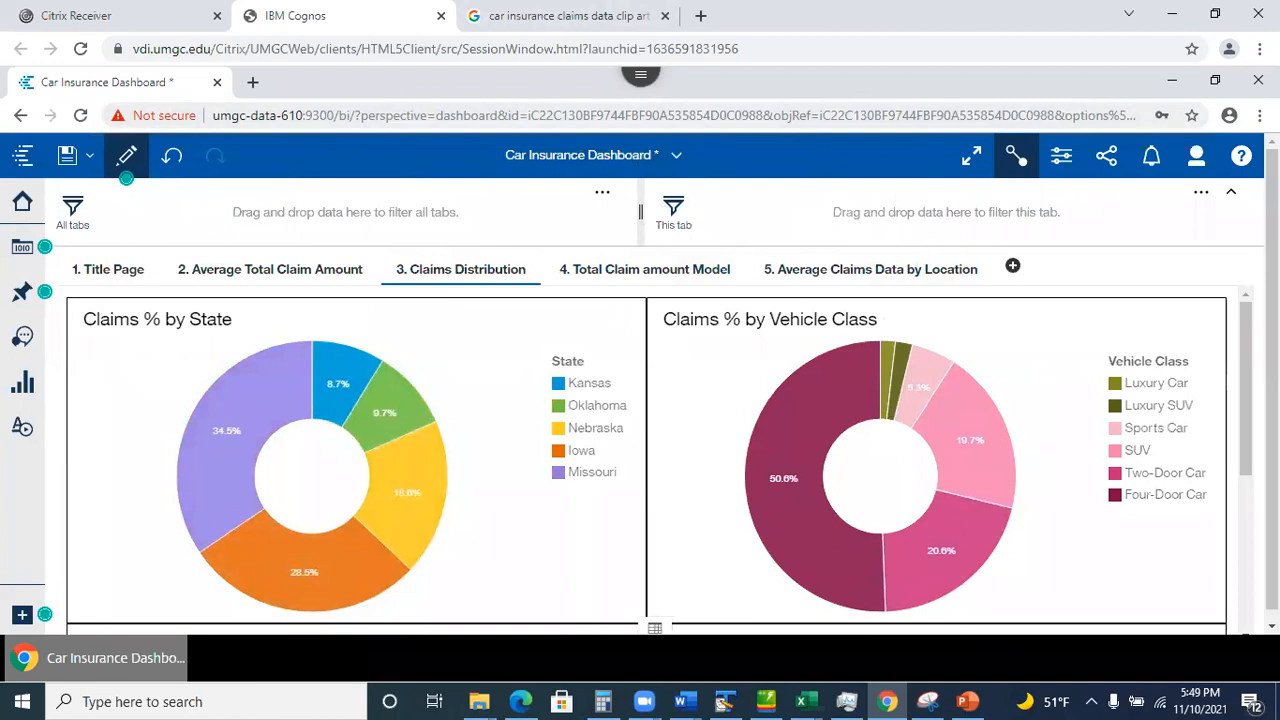
Set the state map's Points so bubbles are sized by Customer and coloured by Annual premium auto.
{"action": "left_click", "coordinate": [858, 272]}
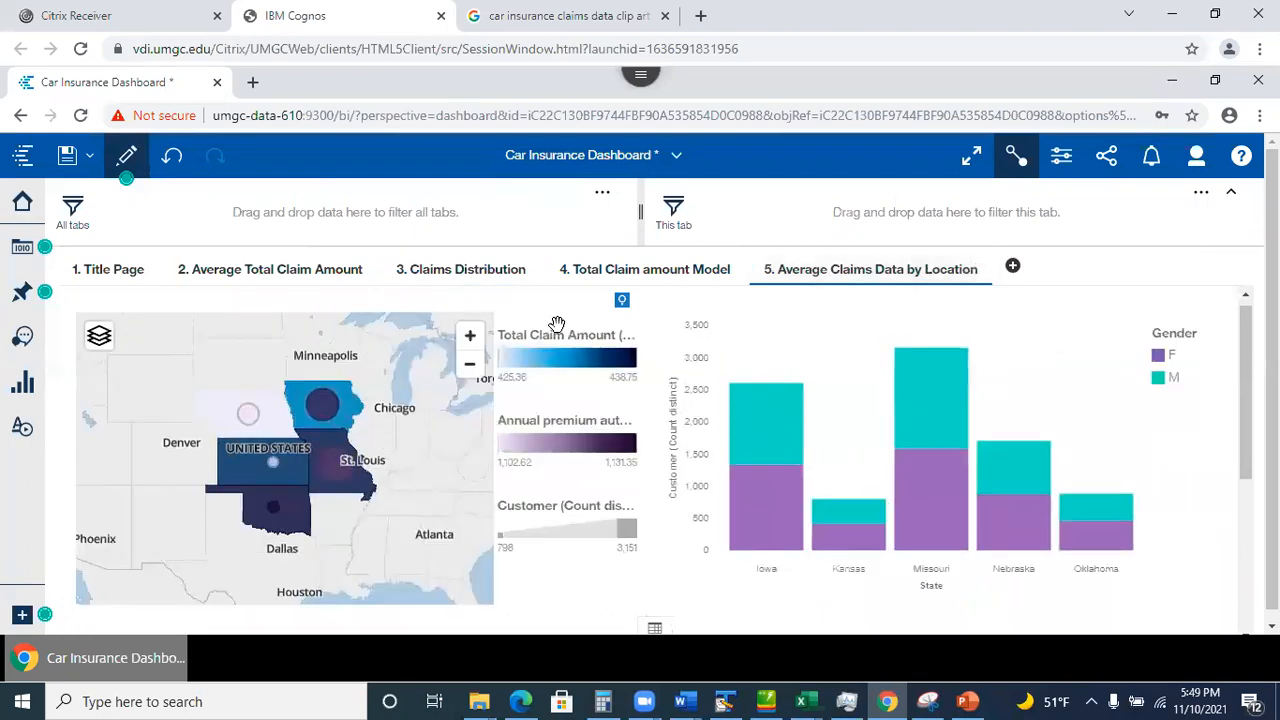
{"action": "left_click", "coordinate": [543, 334]}
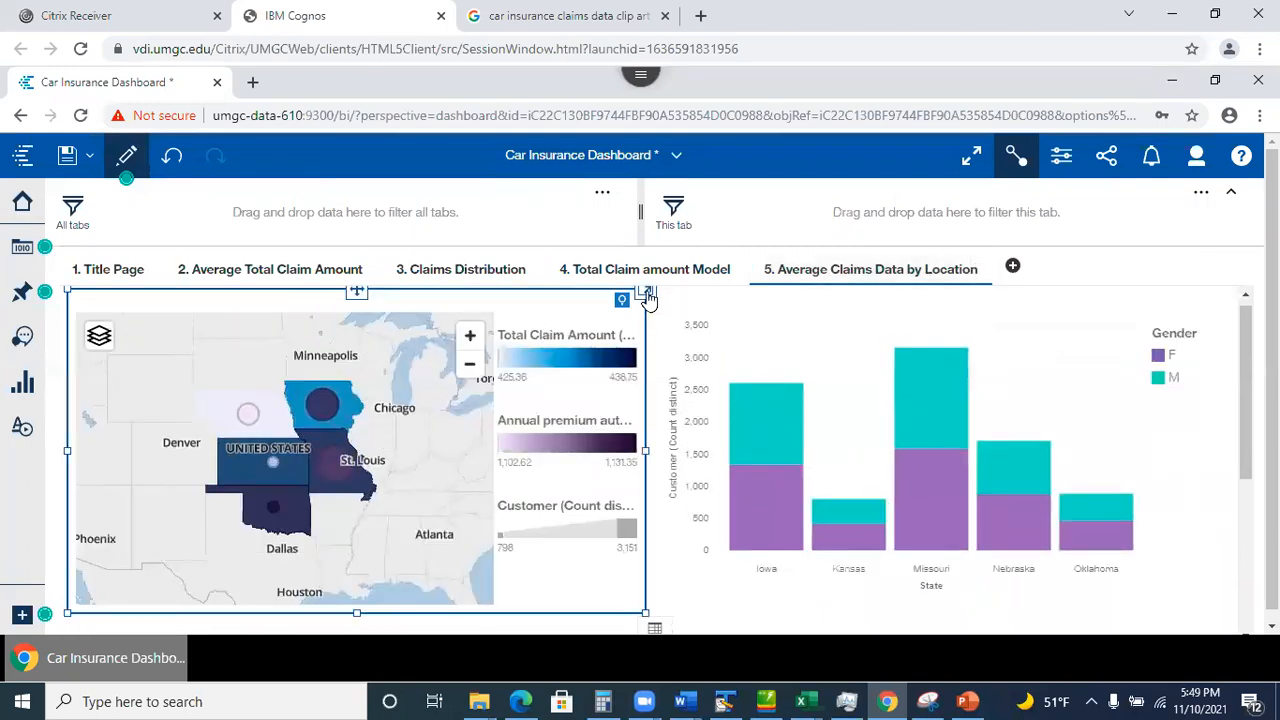
{"action": "left_click", "coordinate": [646, 298]}
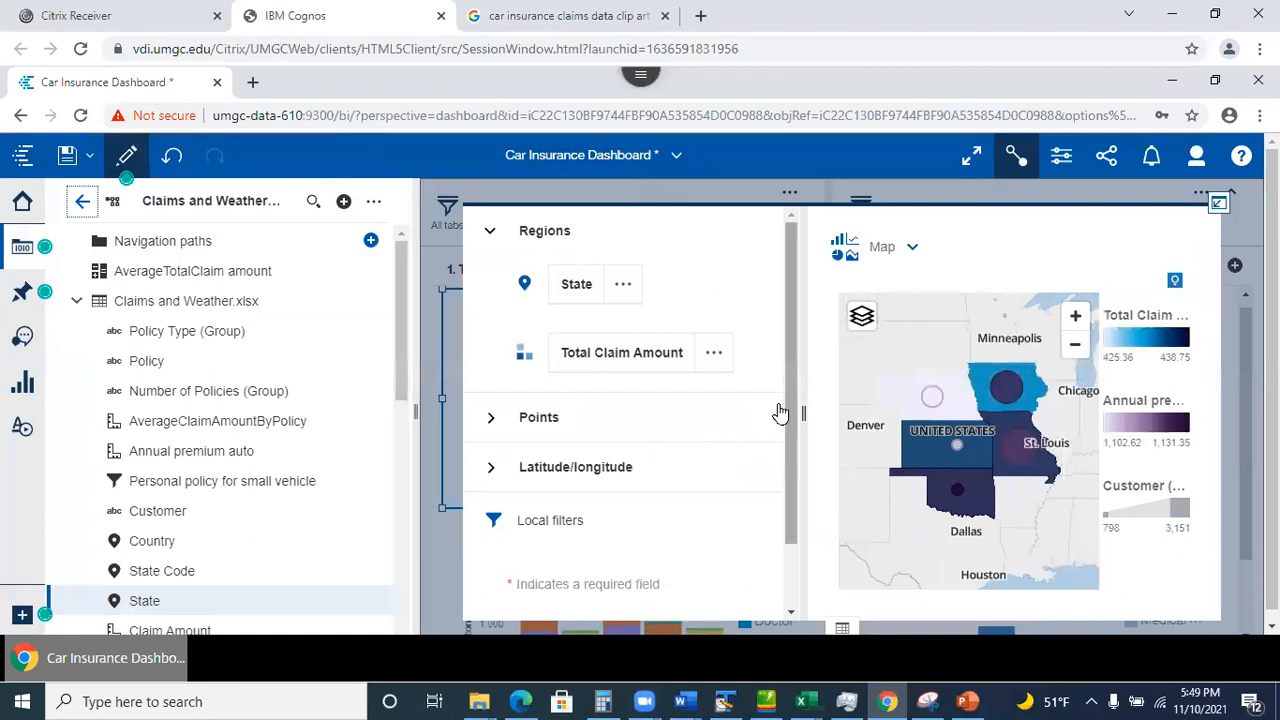
{"action": "left_click", "coordinate": [491, 420]}
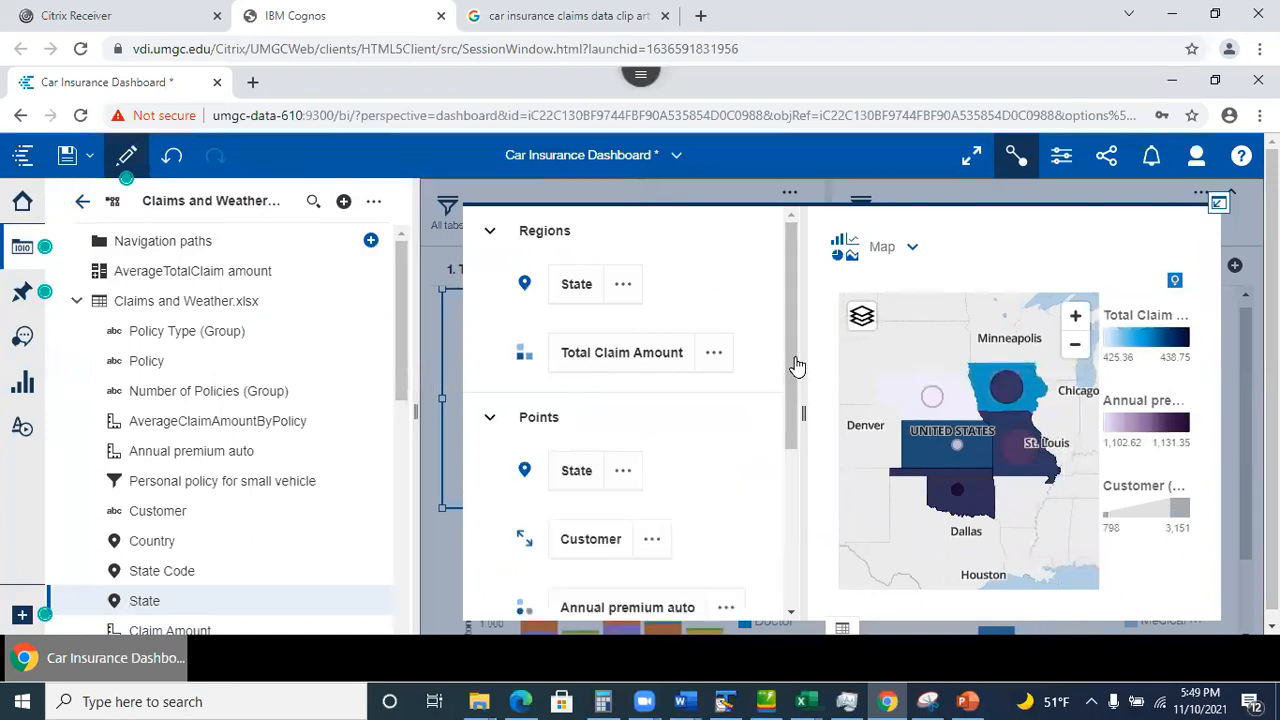
{"action": "scroll", "coordinate": [793, 437], "scroll_direction": "down", "scroll_amount": 1}
{"action": "left_click_drag", "start_coordinate": [793, 437], "coordinate": [800, 514]}
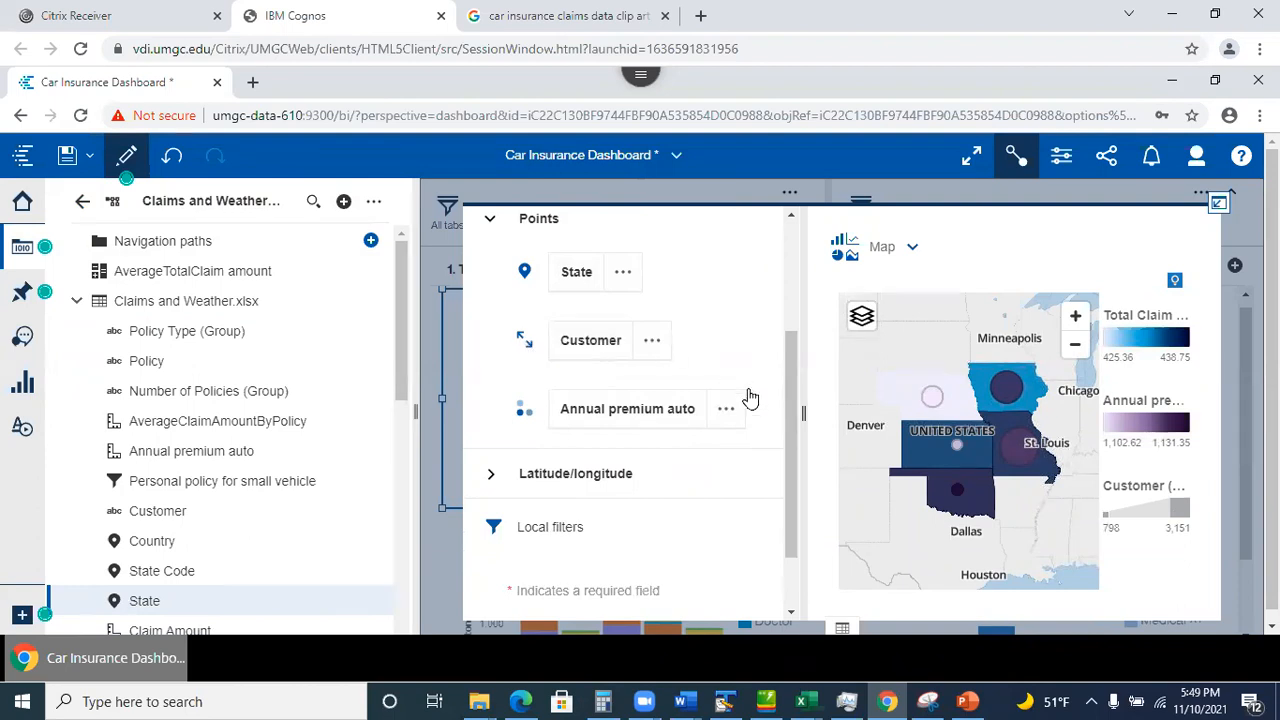
{"action": "left_click_drag", "start_coordinate": [790, 430], "coordinate": [776, 322]}
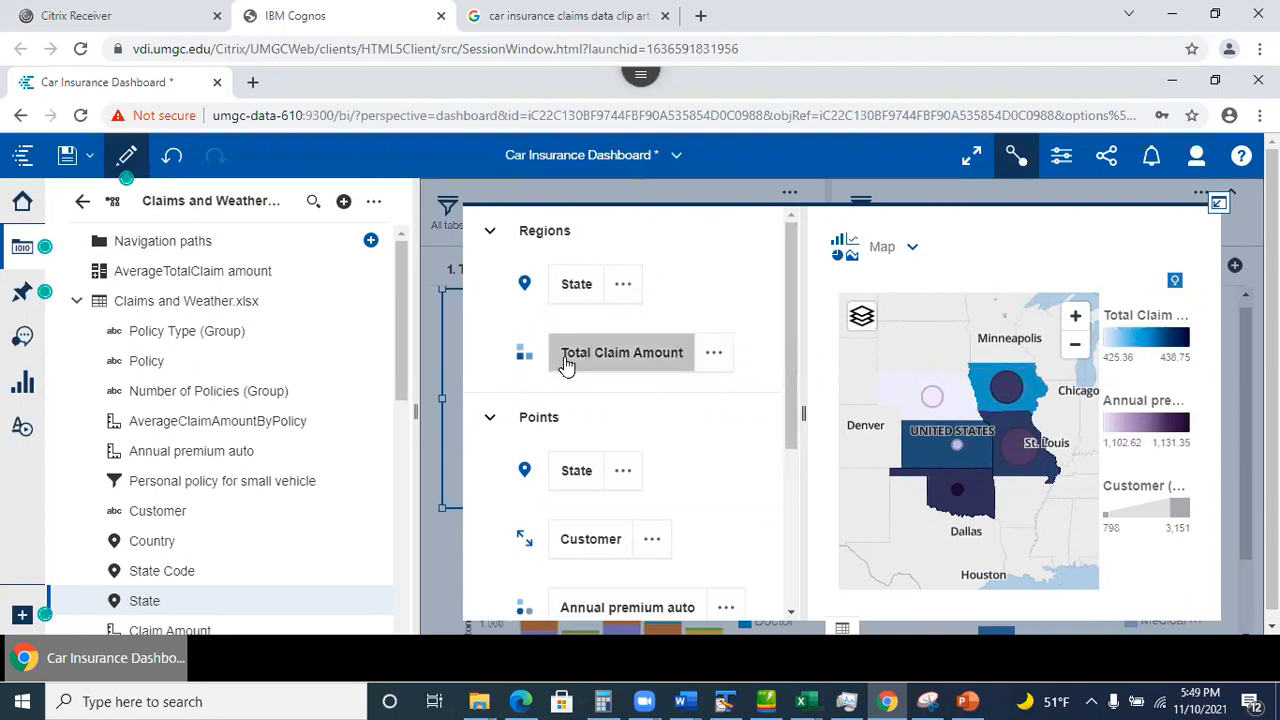
{"action": "left_click_drag", "start_coordinate": [789, 438], "coordinate": [789, 501]}
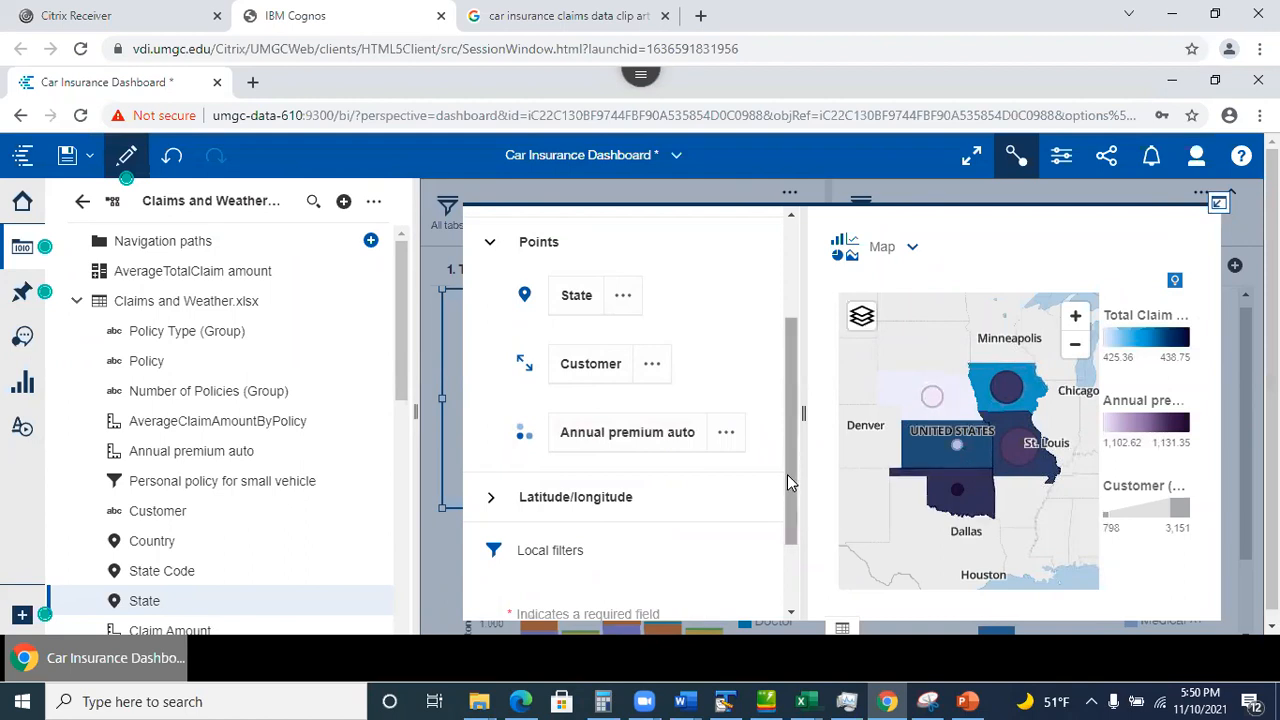
Collapse the focused map back onto the Average Claims Data by Location tab.
{"action": "scroll", "coordinate": [787, 474], "scroll_direction": "down", "scroll_amount": 1}
{"action": "scroll", "coordinate": [791, 521], "scroll_direction": "up", "scroll_amount": 2}
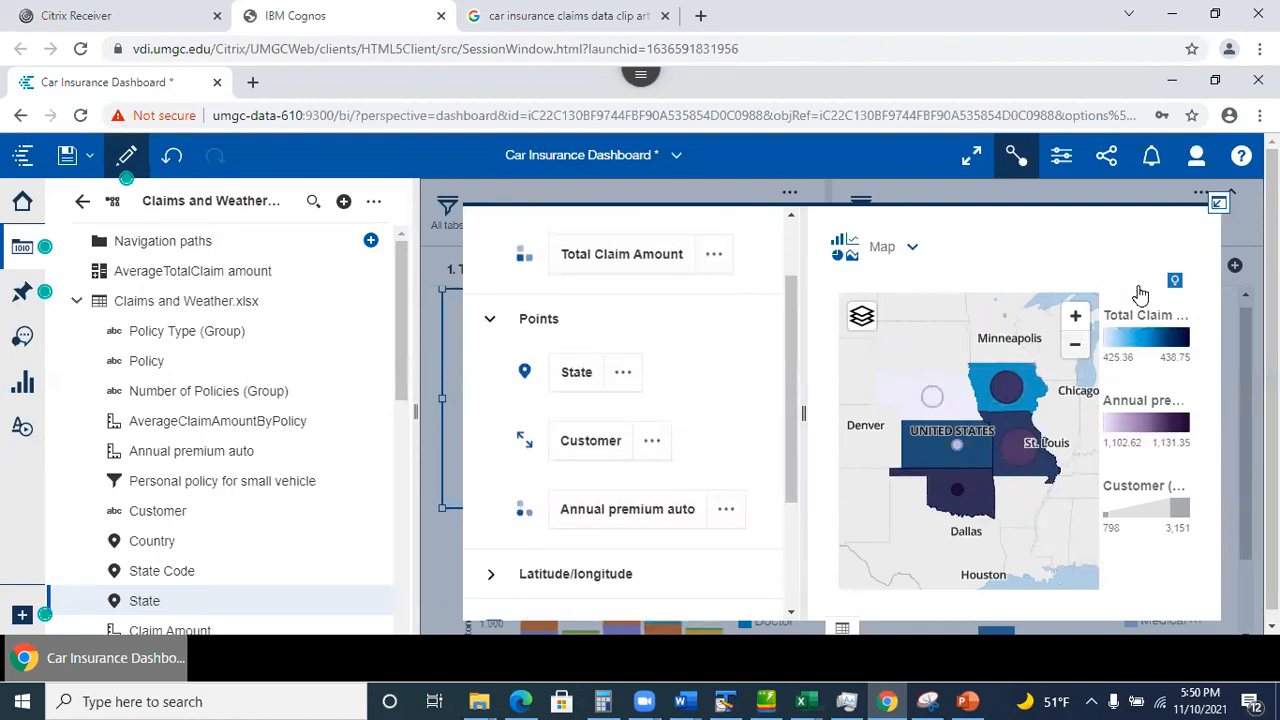
{"action": "left_click", "coordinate": [1218, 204]}
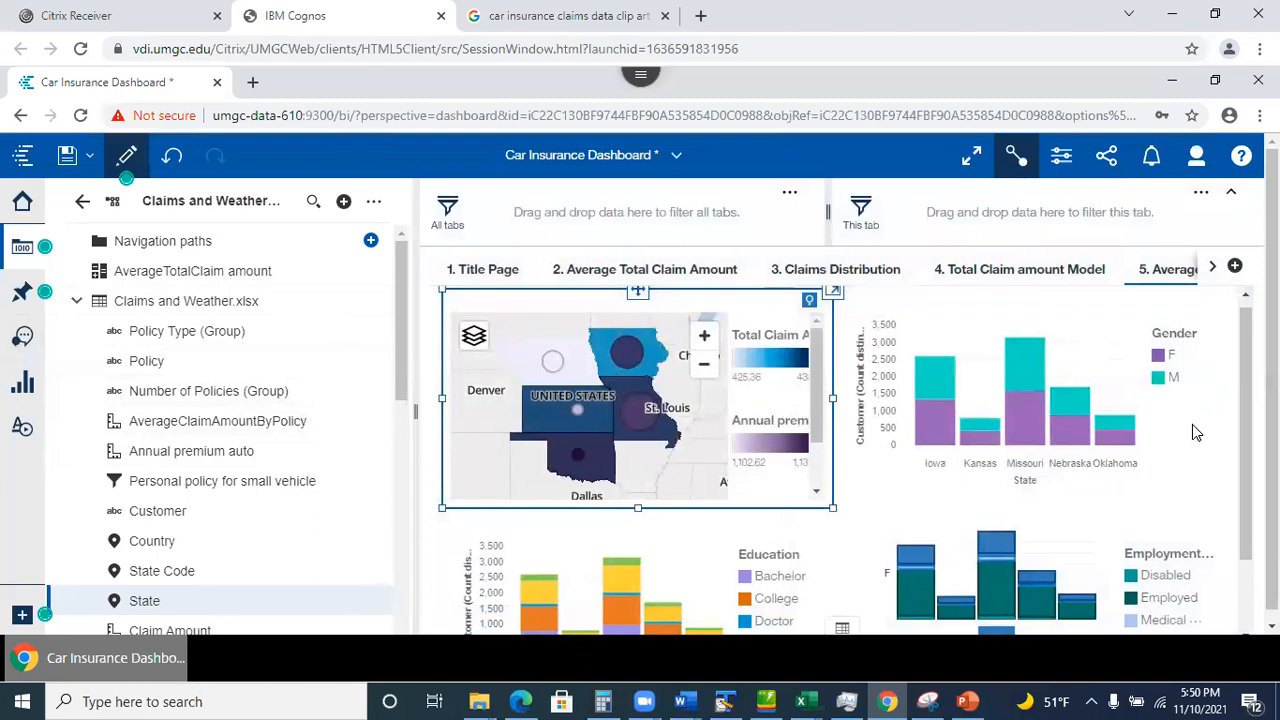
{"action": "left_click", "coordinate": [22, 248]}
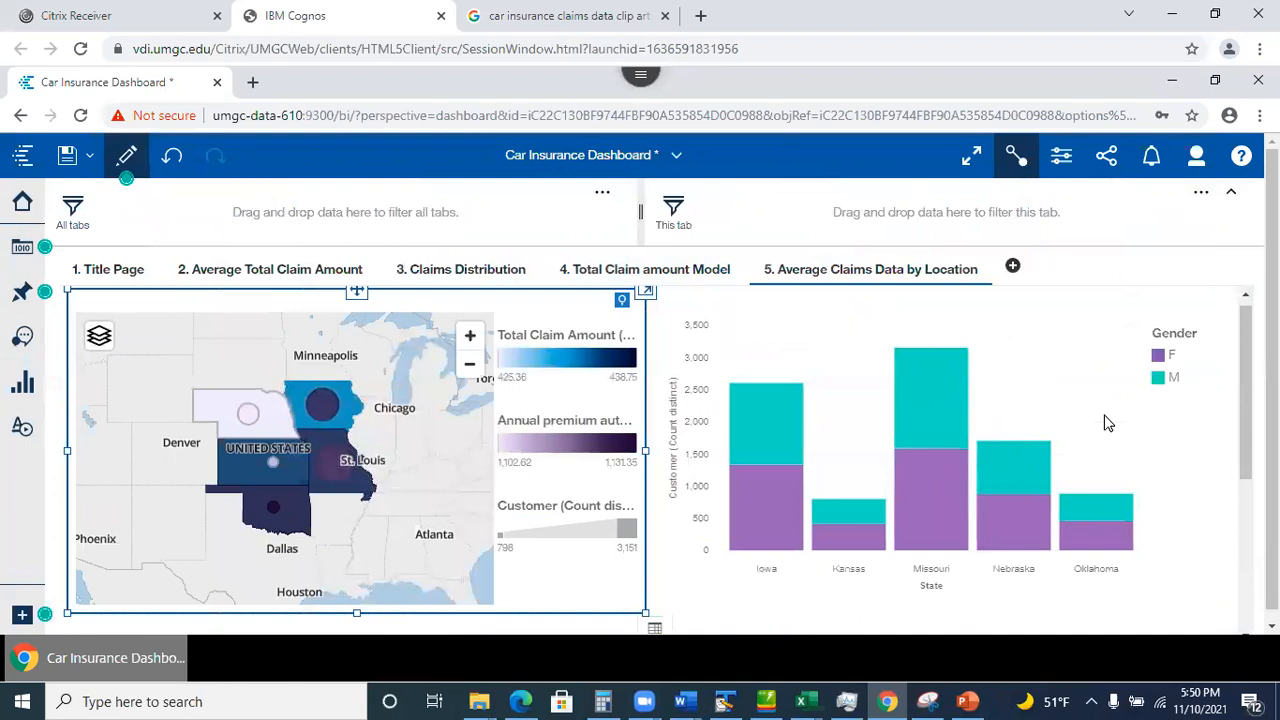
{"action": "left_click", "coordinate": [1102, 418]}
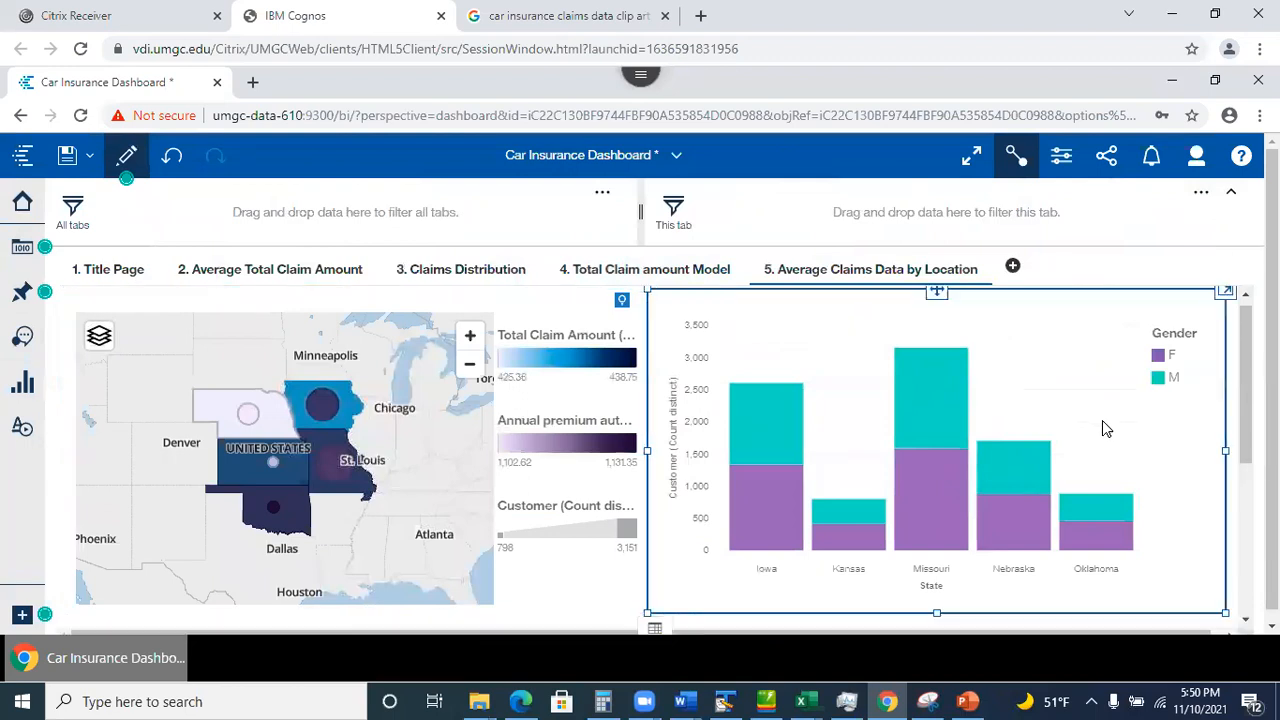
{"action": "left_click", "coordinate": [1211, 294]}
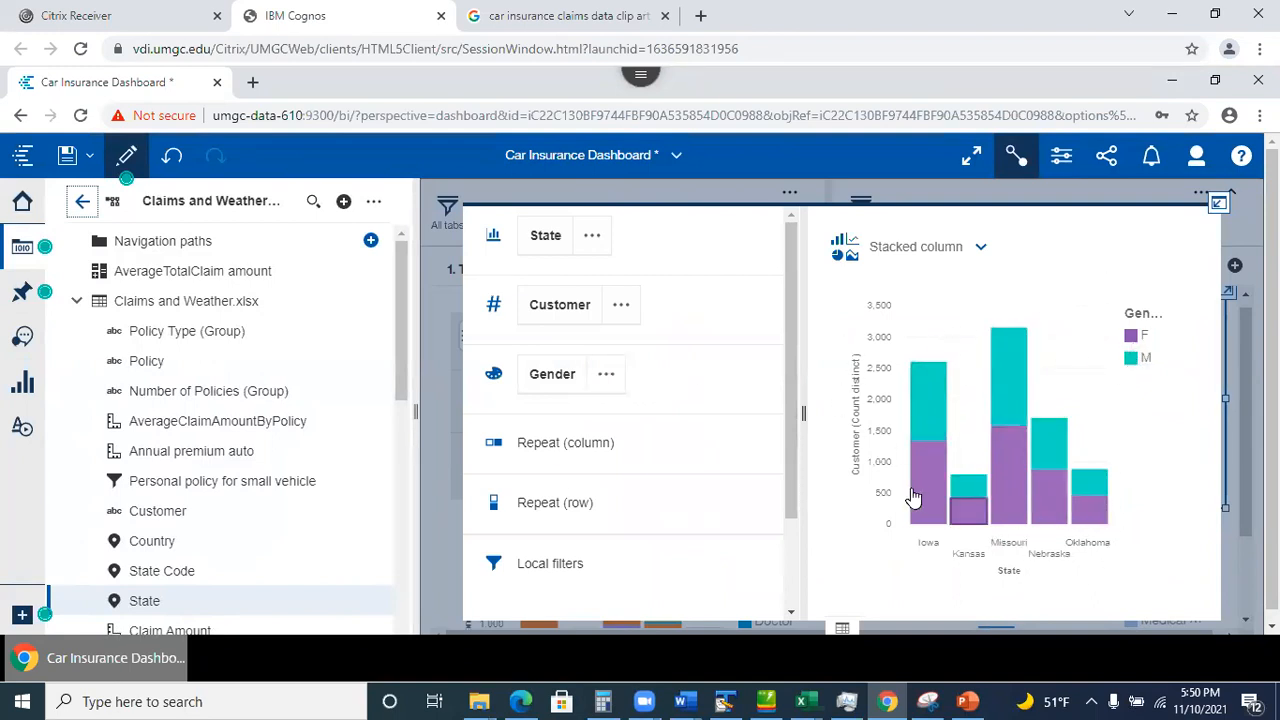
{"action": "left_click", "coordinate": [1218, 205]}
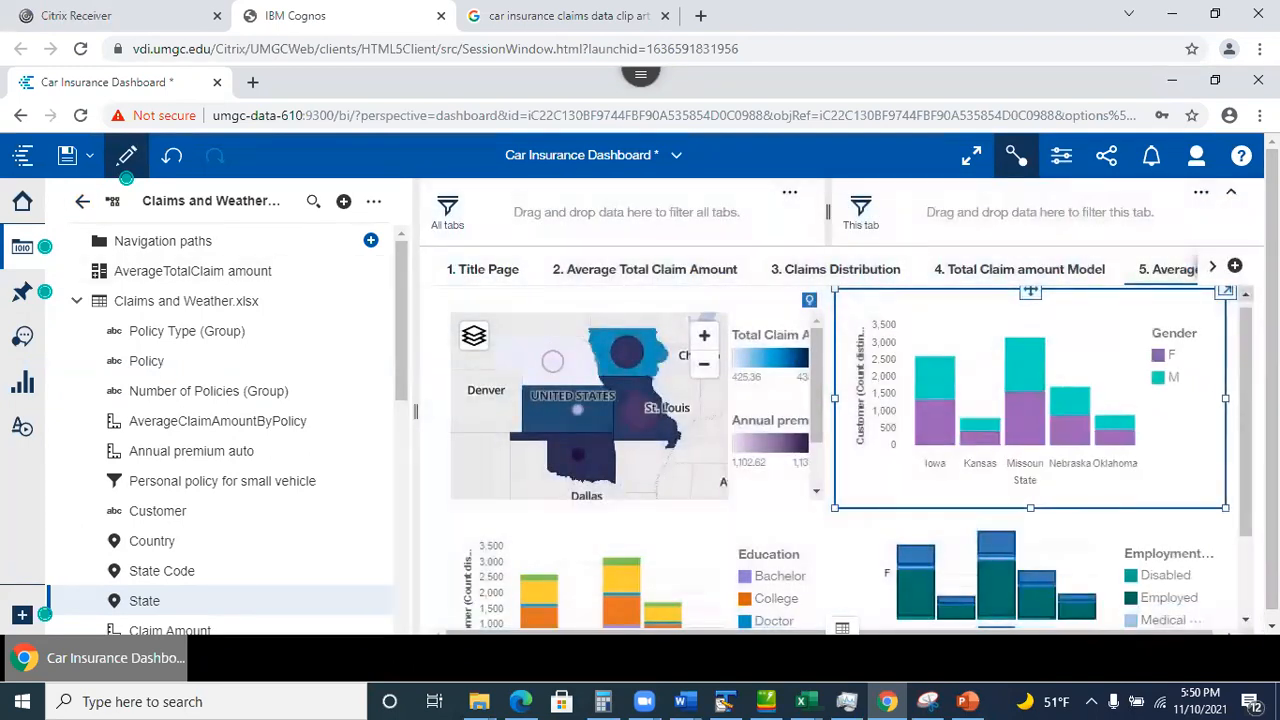
{"action": "left_click_drag", "start_coordinate": [1271, 303], "coordinate": [1271, 325]}
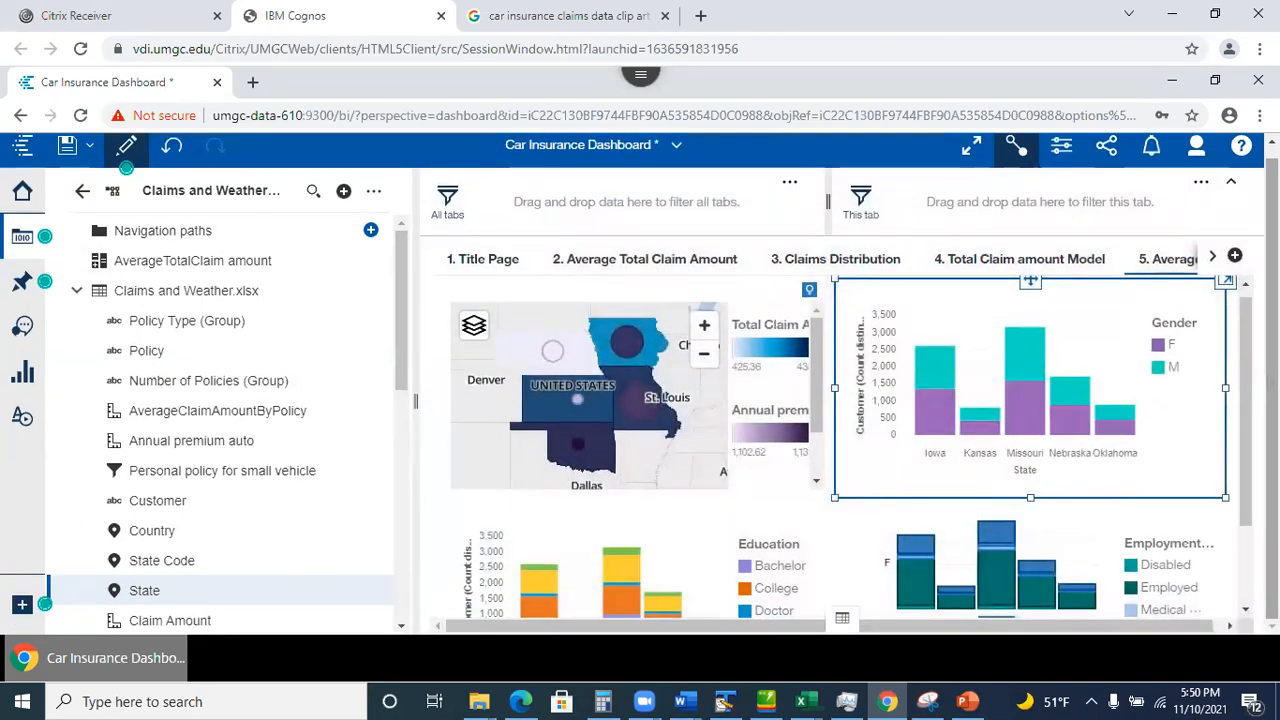
{"action": "left_click", "coordinate": [23, 236]}
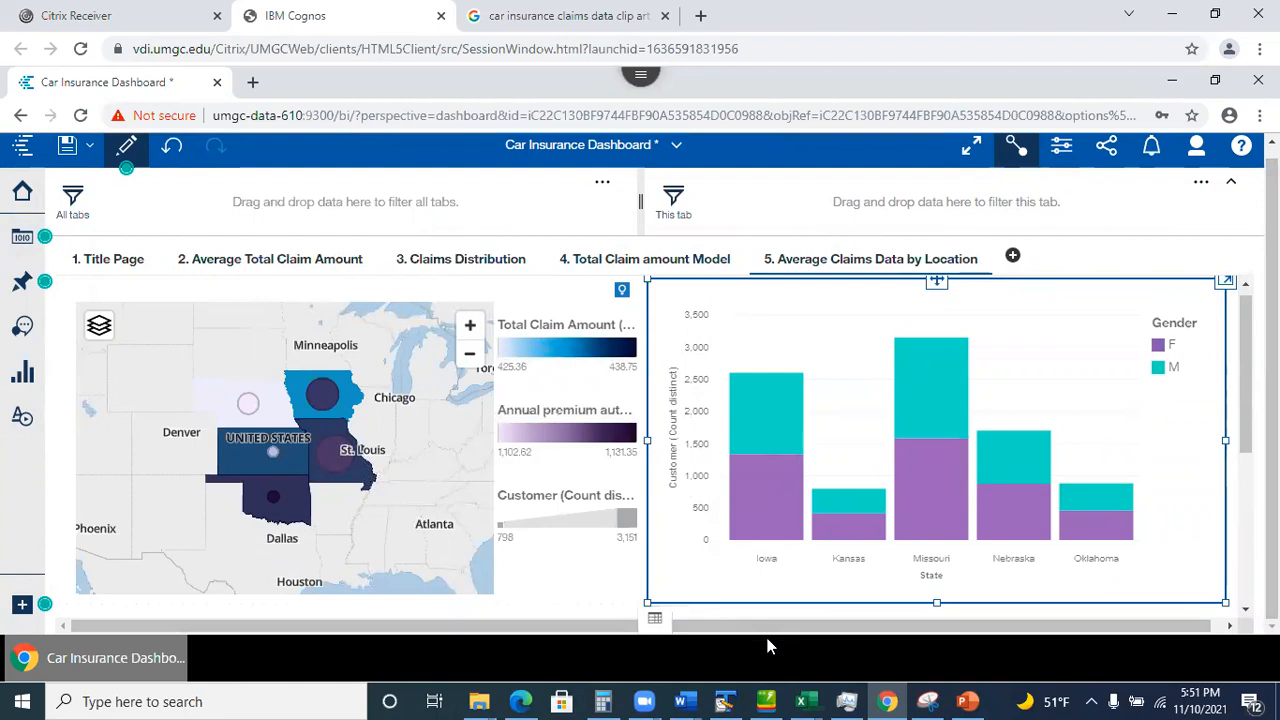
{"action": "left_click", "coordinate": [1225, 285]}
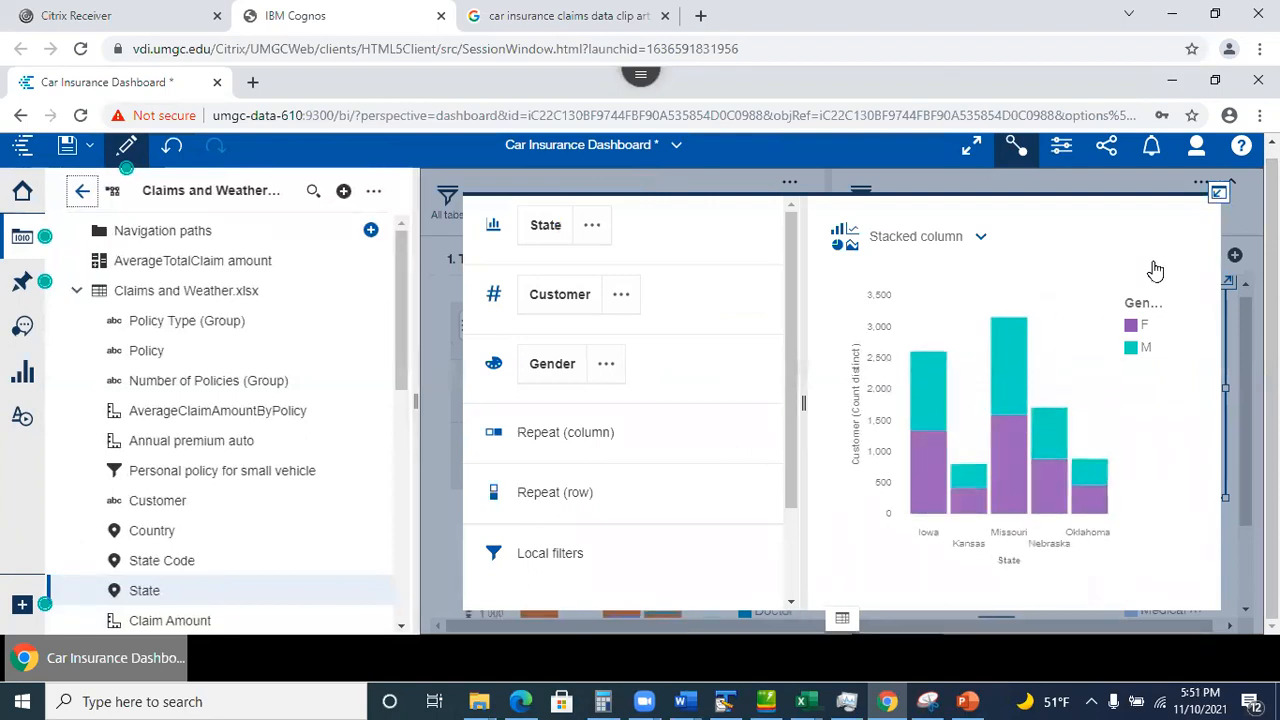
{"action": "left_click", "coordinate": [1219, 197]}
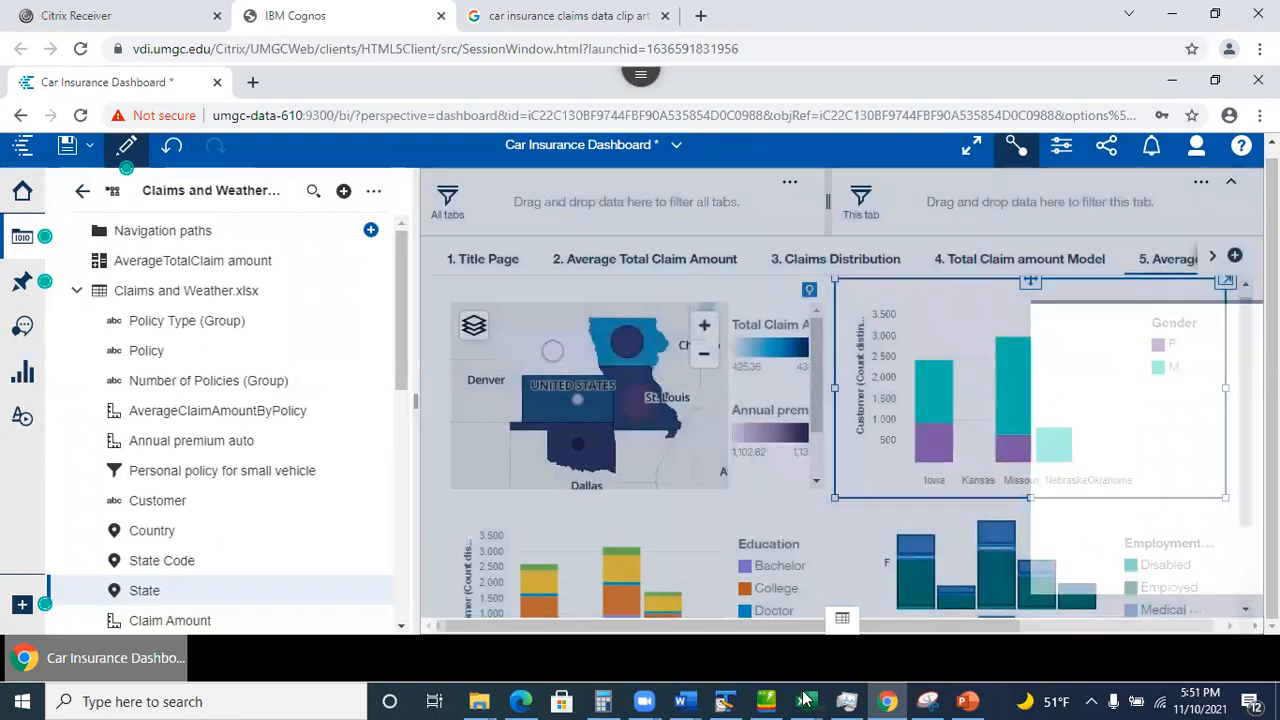
Page through PowerPoint slides 15–19, from Visualization Properties to the stories slide, then switch back to Chrome.
{"action": "left_click", "coordinate": [965, 700]}
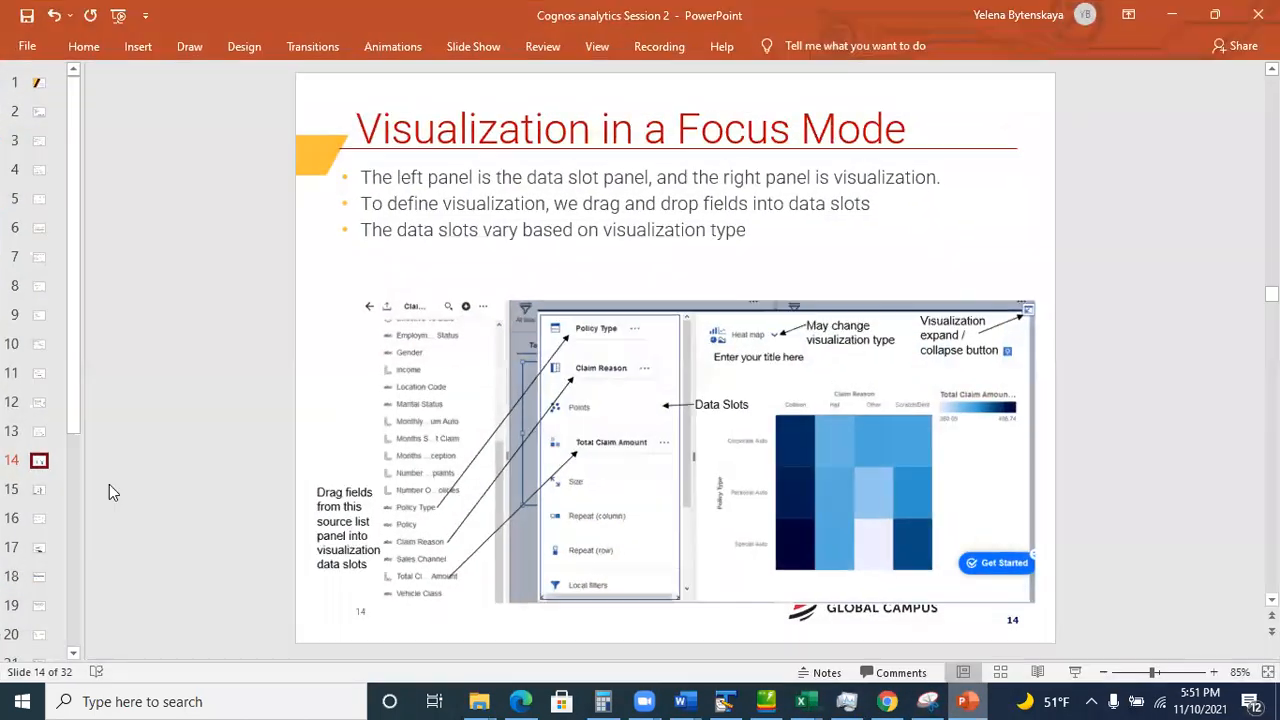
{"action": "left_click", "coordinate": [39, 493]}
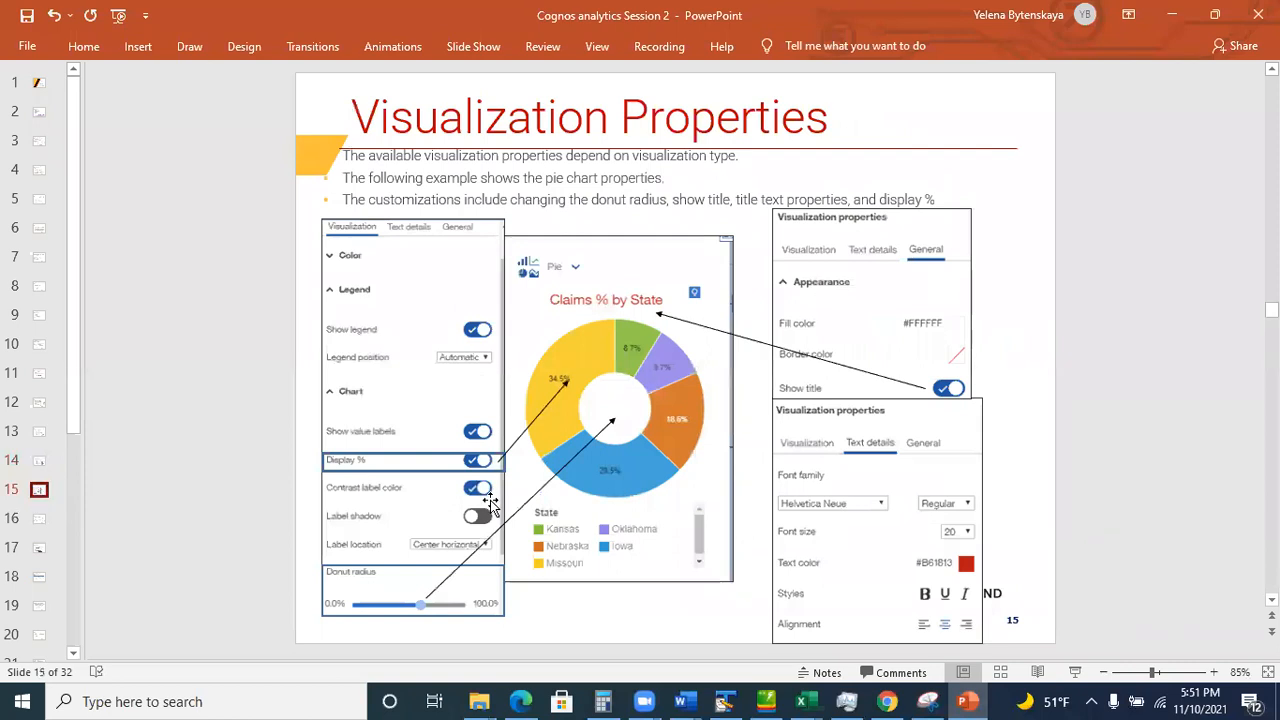
{"action": "left_click", "coordinate": [37, 524]}
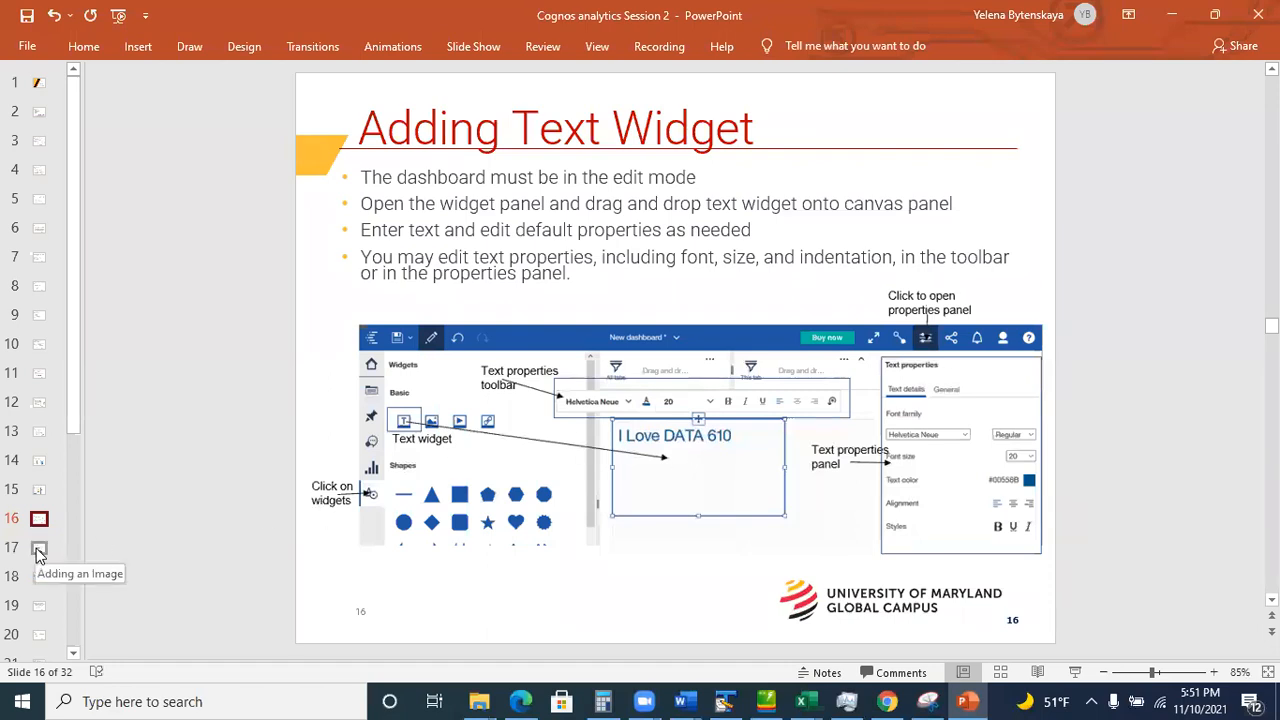
{"action": "left_click", "coordinate": [37, 550]}
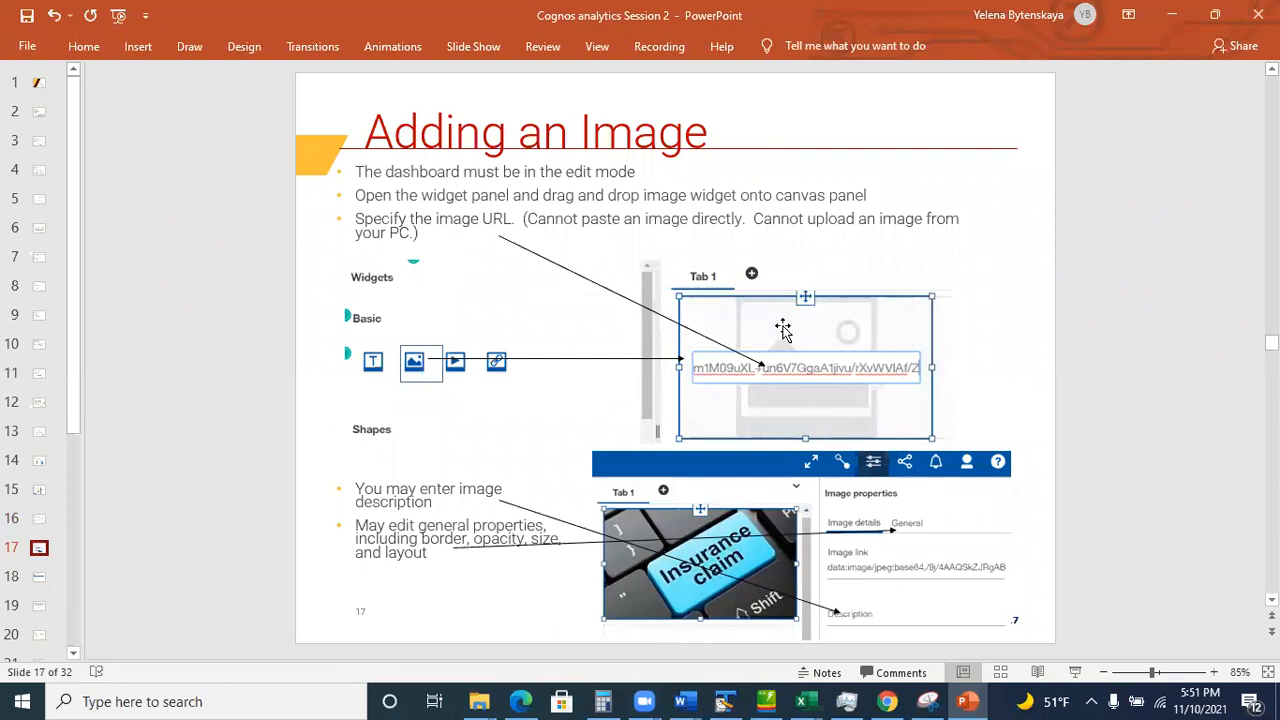
{"action": "left_click", "coordinate": [39, 578]}
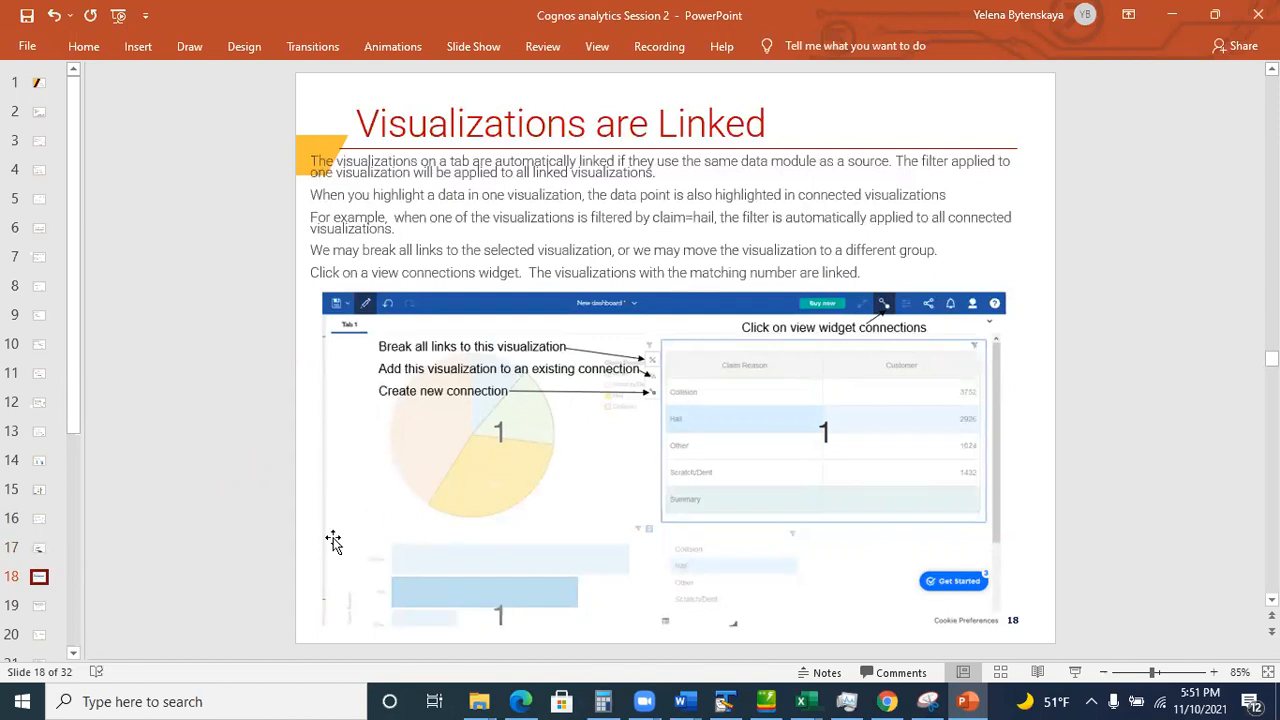
{"action": "left_click", "coordinate": [39, 612]}
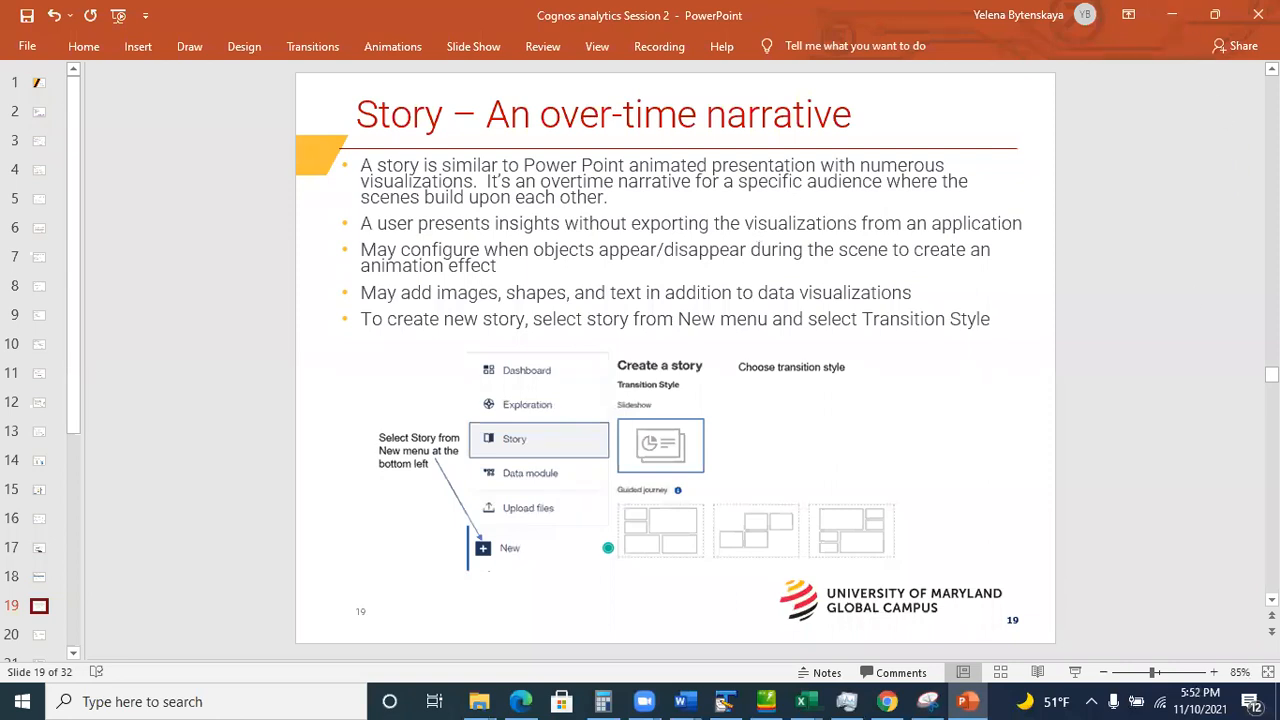
{"action": "left_click", "coordinate": [1172, 15]}
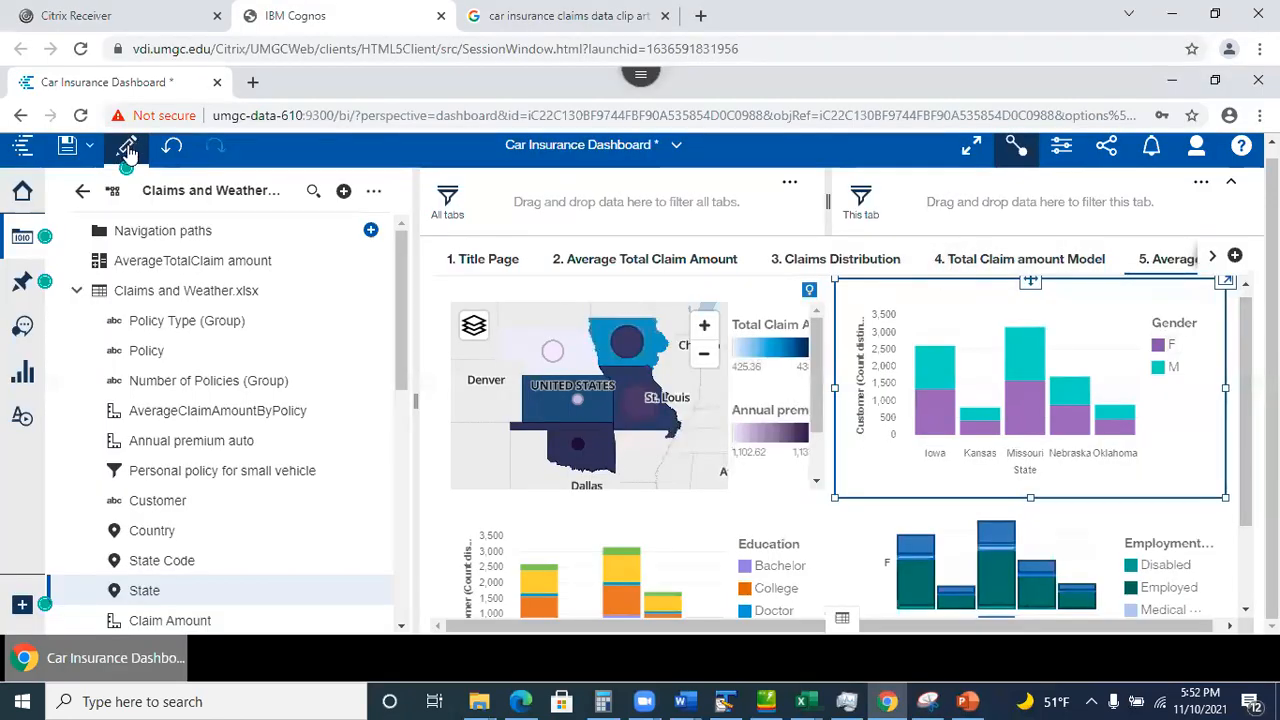
Save the Car Insurance Dashboard, dismiss the saved message, and hide the data panel.
{"action": "left_click", "coordinate": [66, 150]}
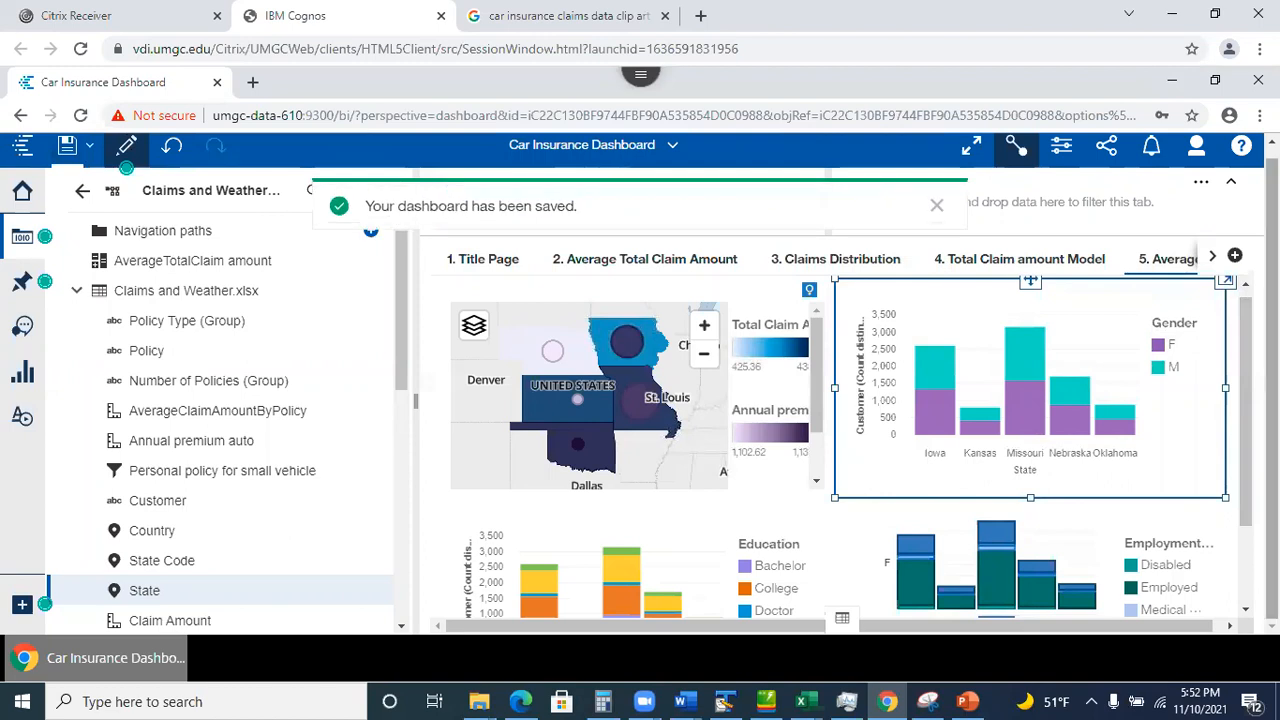
{"action": "left_click", "coordinate": [937, 205]}
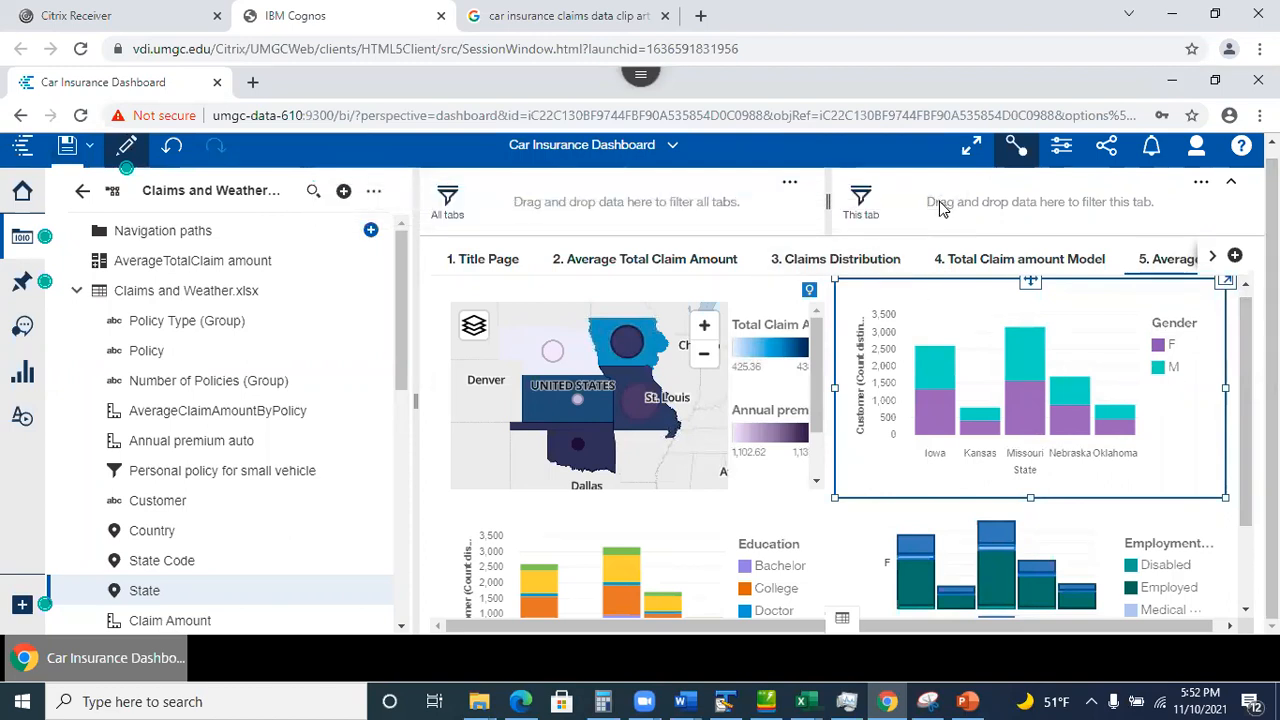
{"action": "left_click", "coordinate": [20, 240]}
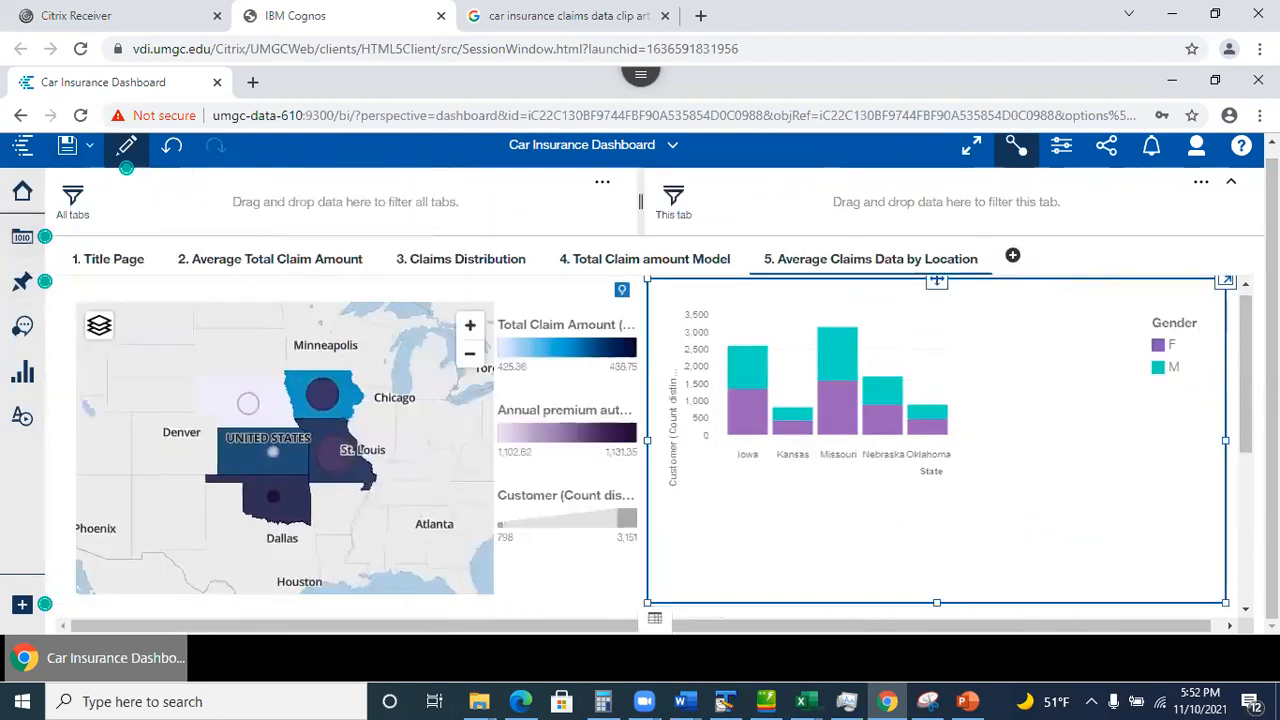
{"action": "scroll", "coordinate": [660, 445], "scroll_direction": "down", "scroll_amount": 5}
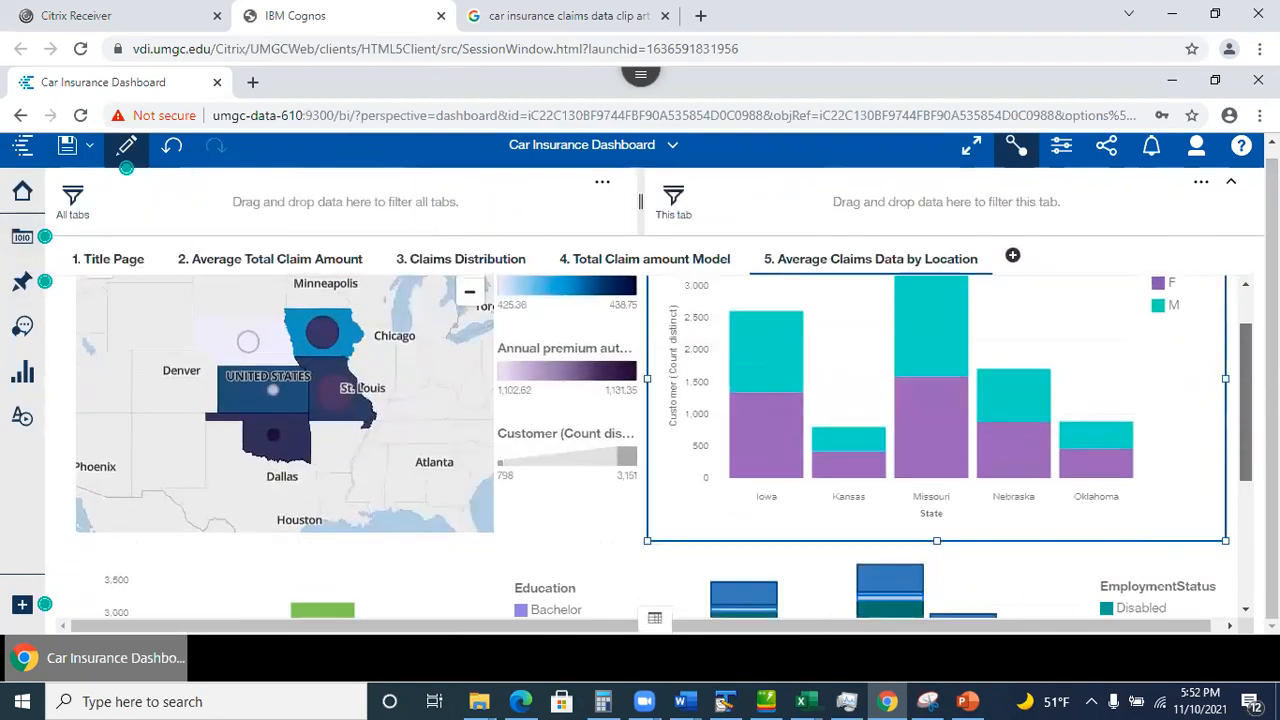
{"action": "scroll", "coordinate": [660, 445], "scroll_direction": "up", "scroll_amount": 5}
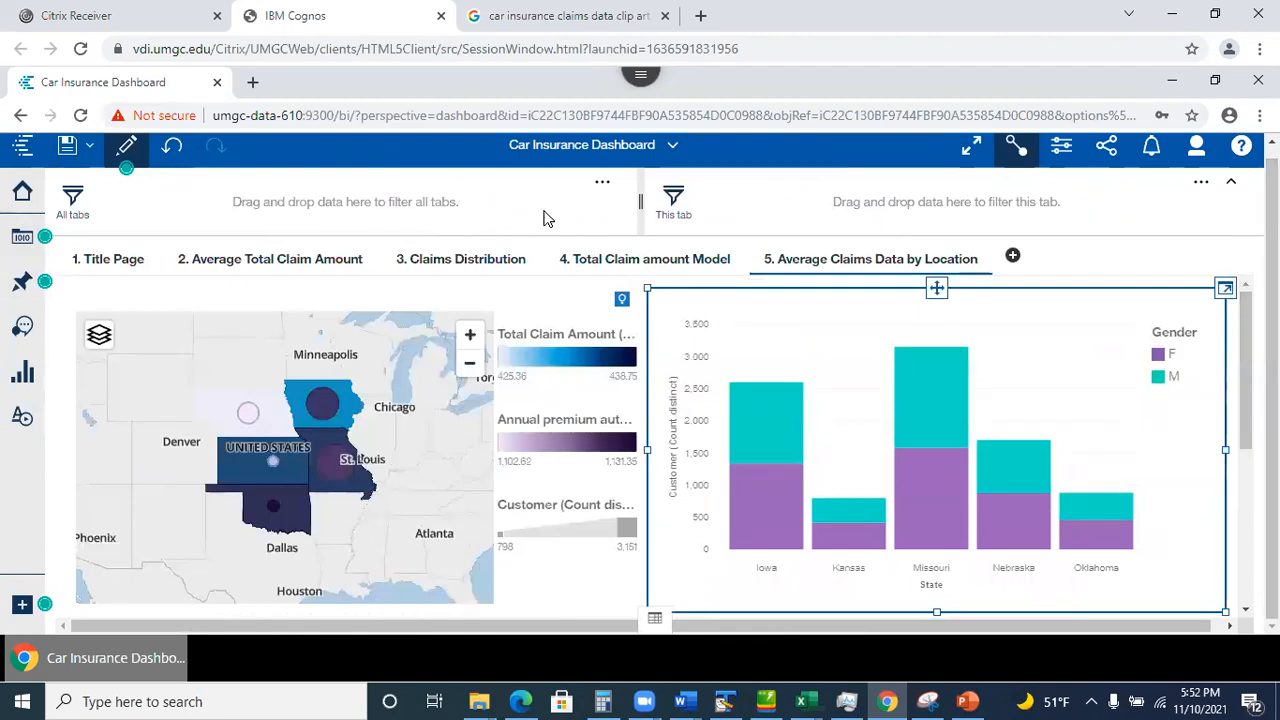
Review the Title Page, Average Total Claim Amount, Claims Distribution, Model and Location tabs, then return to PowerPoint slide 19.
{"action": "left_click", "coordinate": [100, 262]}
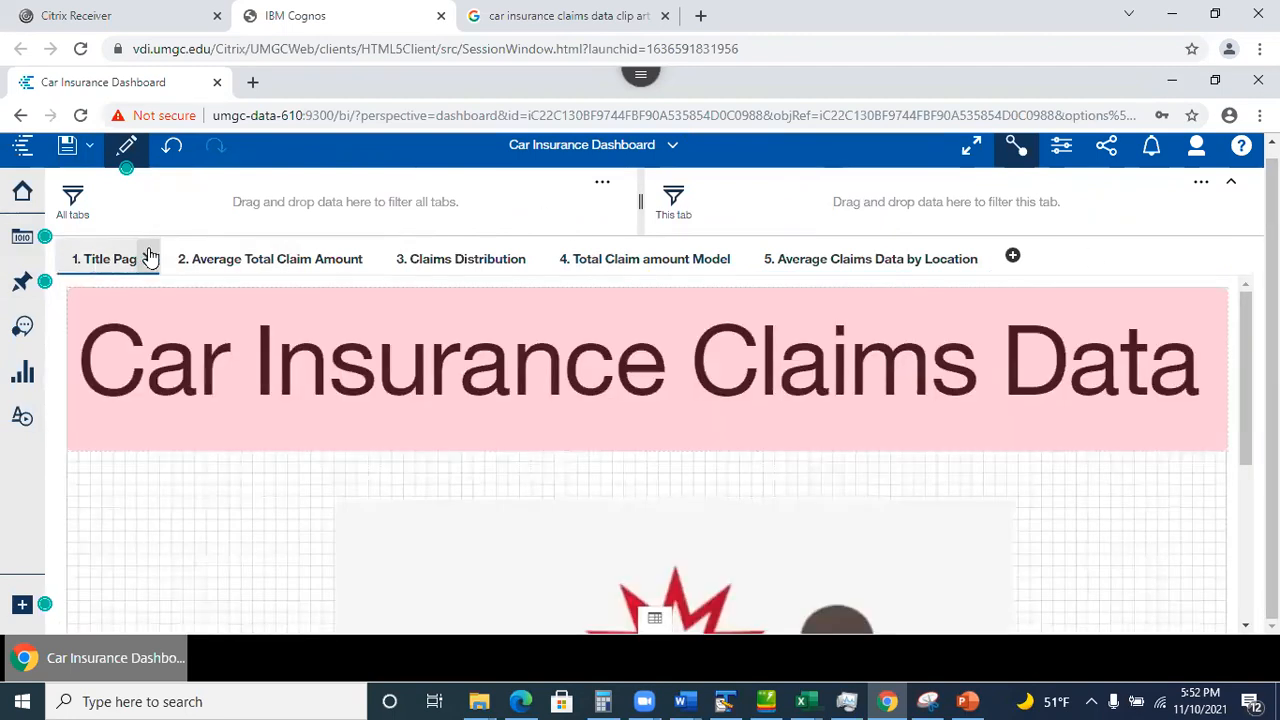
{"action": "left_click", "coordinate": [265, 260]}
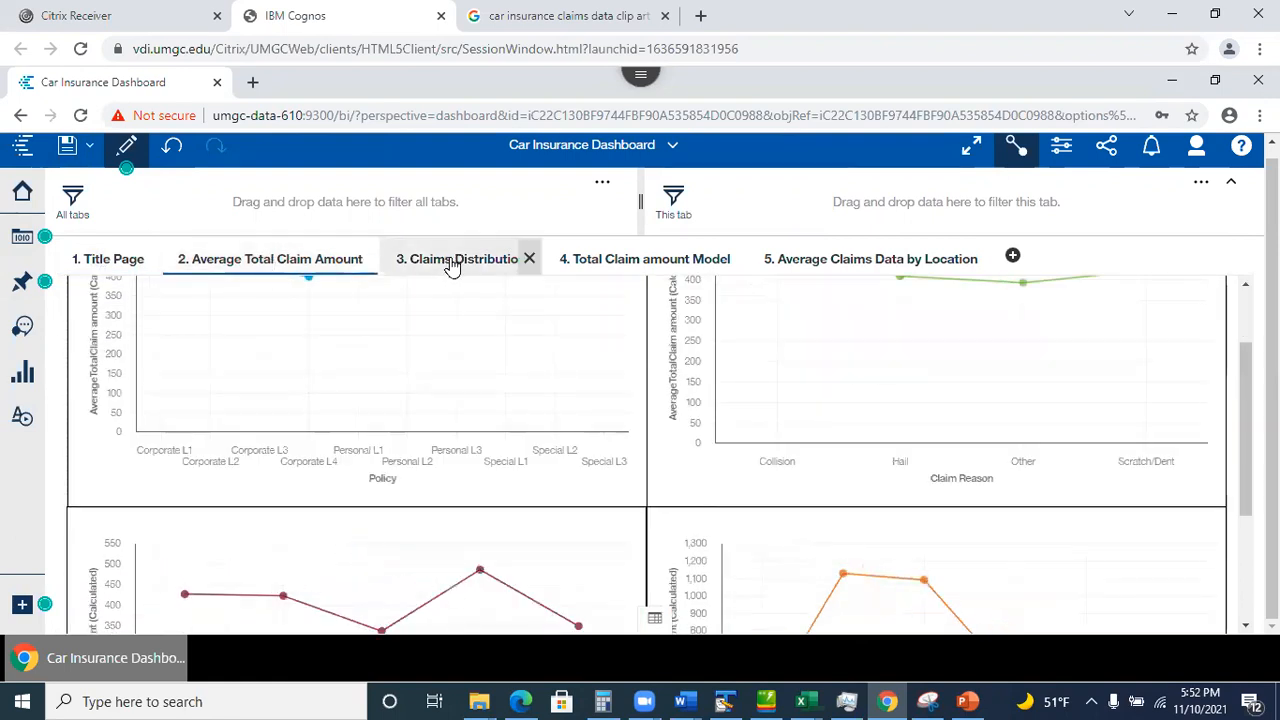
{"action": "left_click", "coordinate": [450, 262]}
{"action": "left_click", "coordinate": [645, 258]}
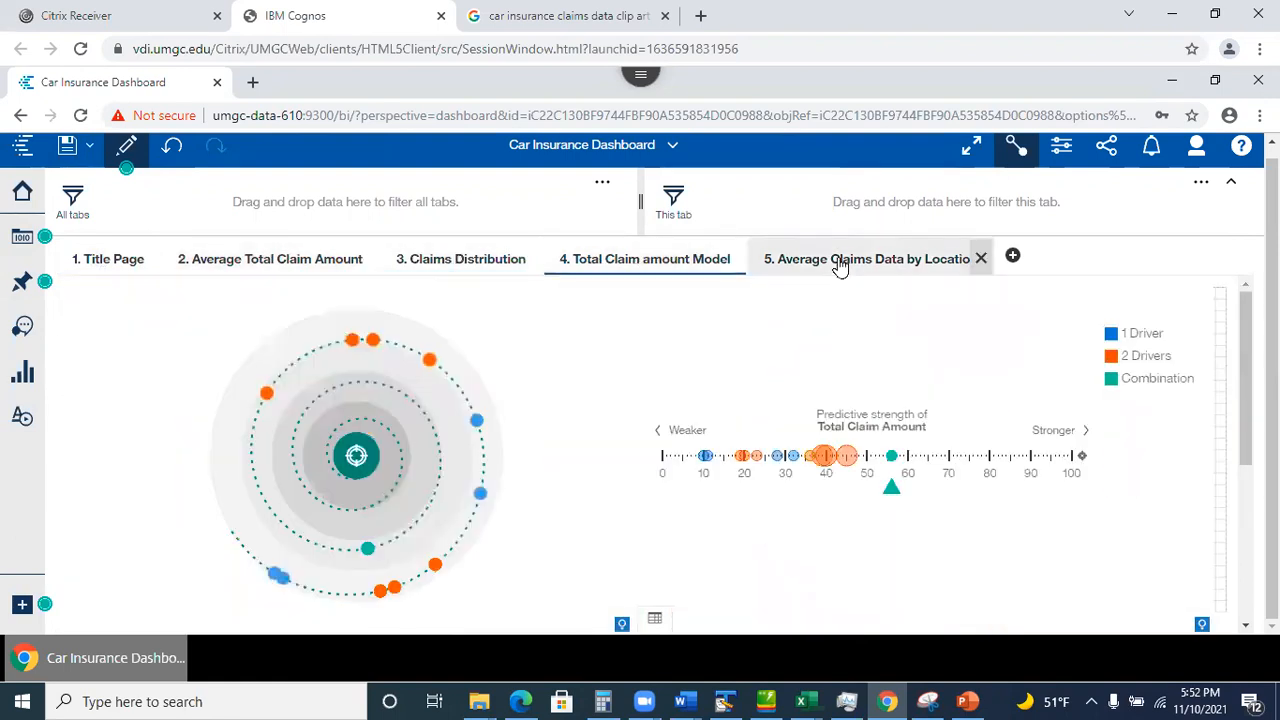
{"action": "left_click", "coordinate": [838, 260]}
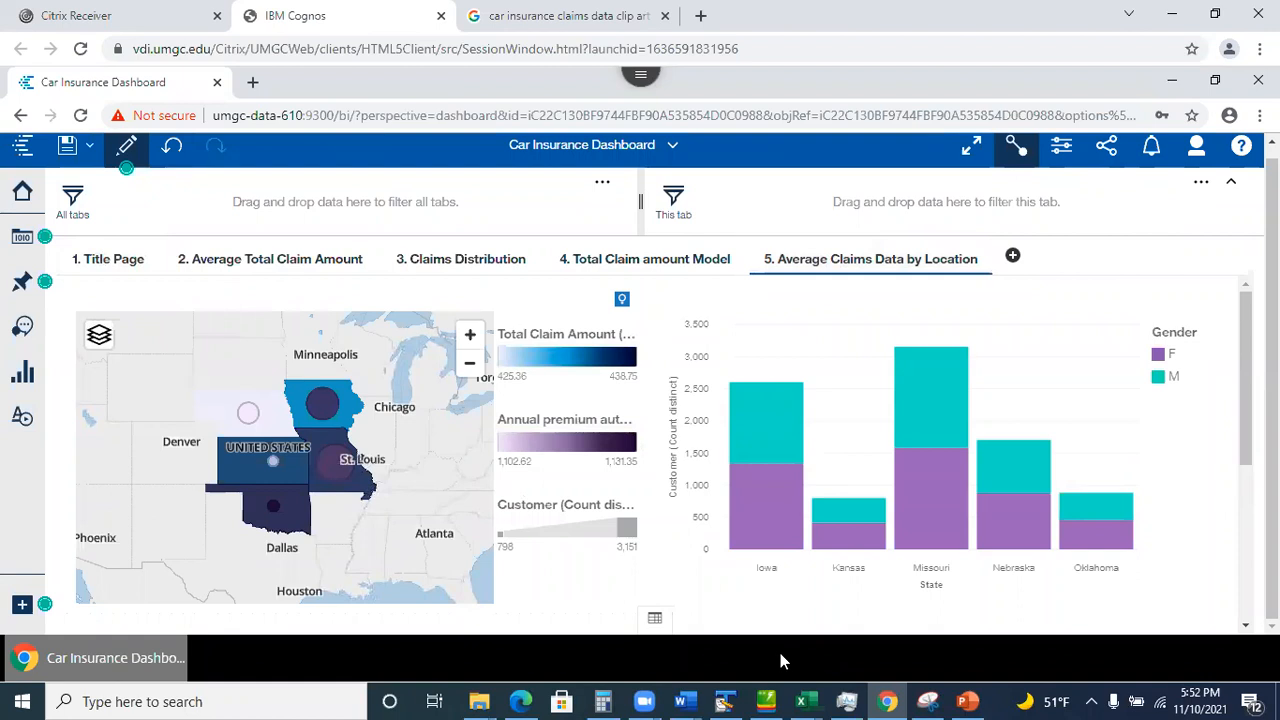
{"action": "left_click", "coordinate": [968, 700]}
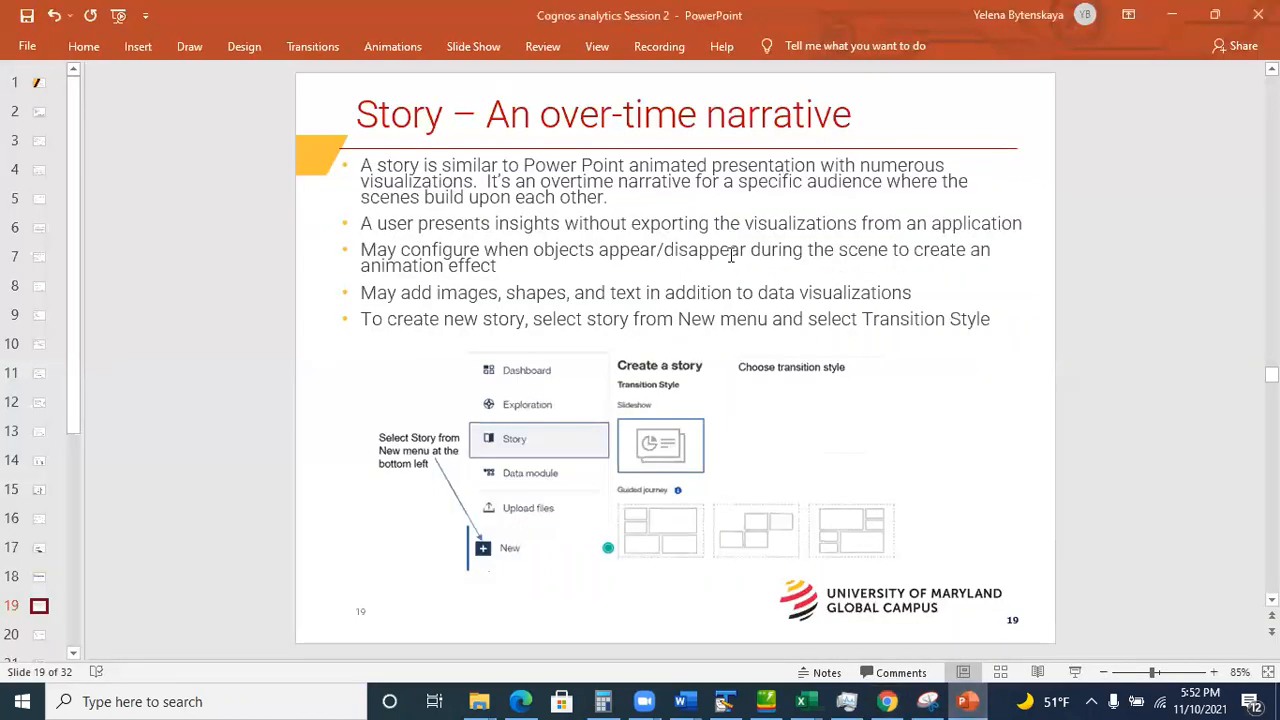
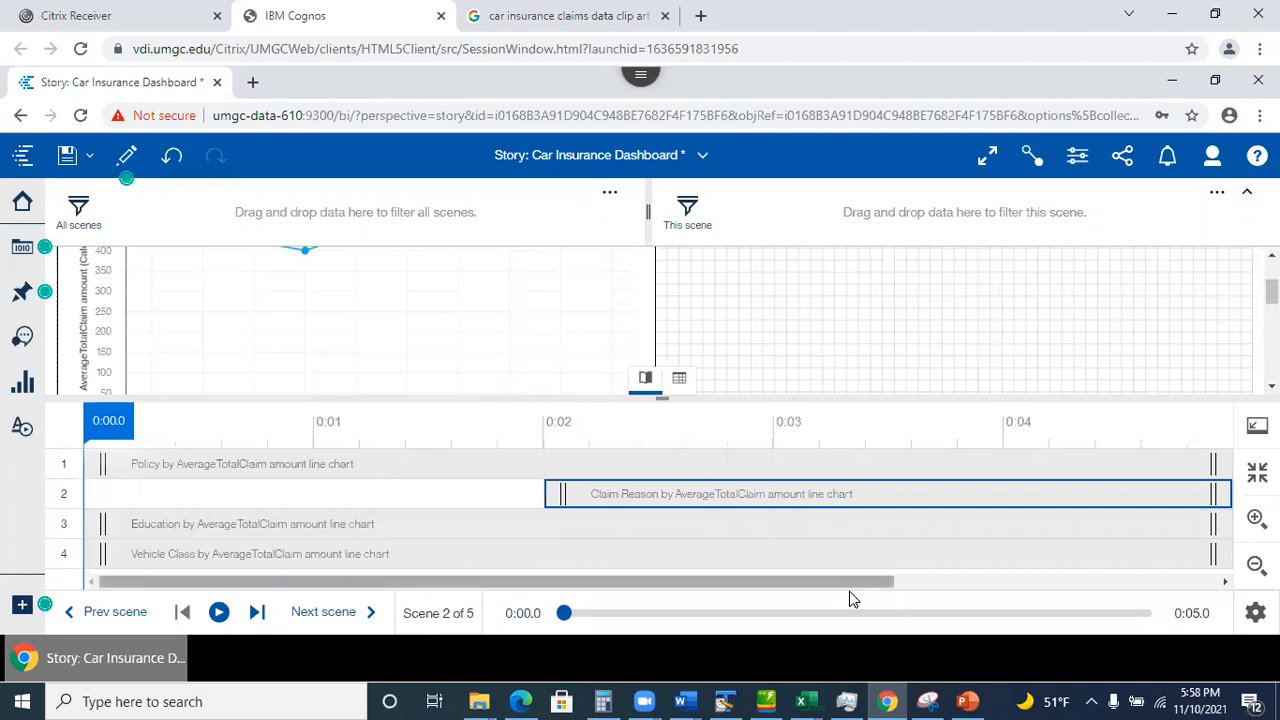
Drag the row-3 Education clip's right edge past 0:06 so scene 2 lasts 6.3 seconds.
{"action": "left_click_drag", "start_coordinate": [849, 581], "coordinate": [1020, 587]}
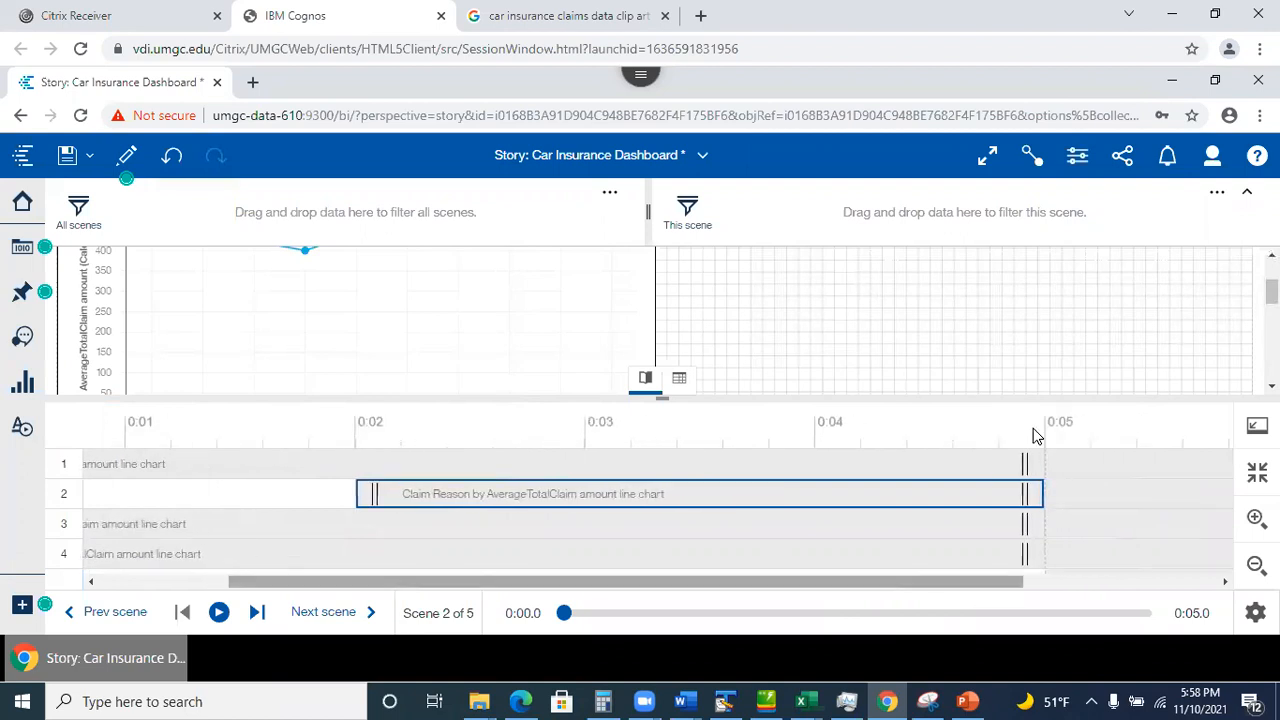
{"action": "left_click", "coordinate": [1012, 530]}
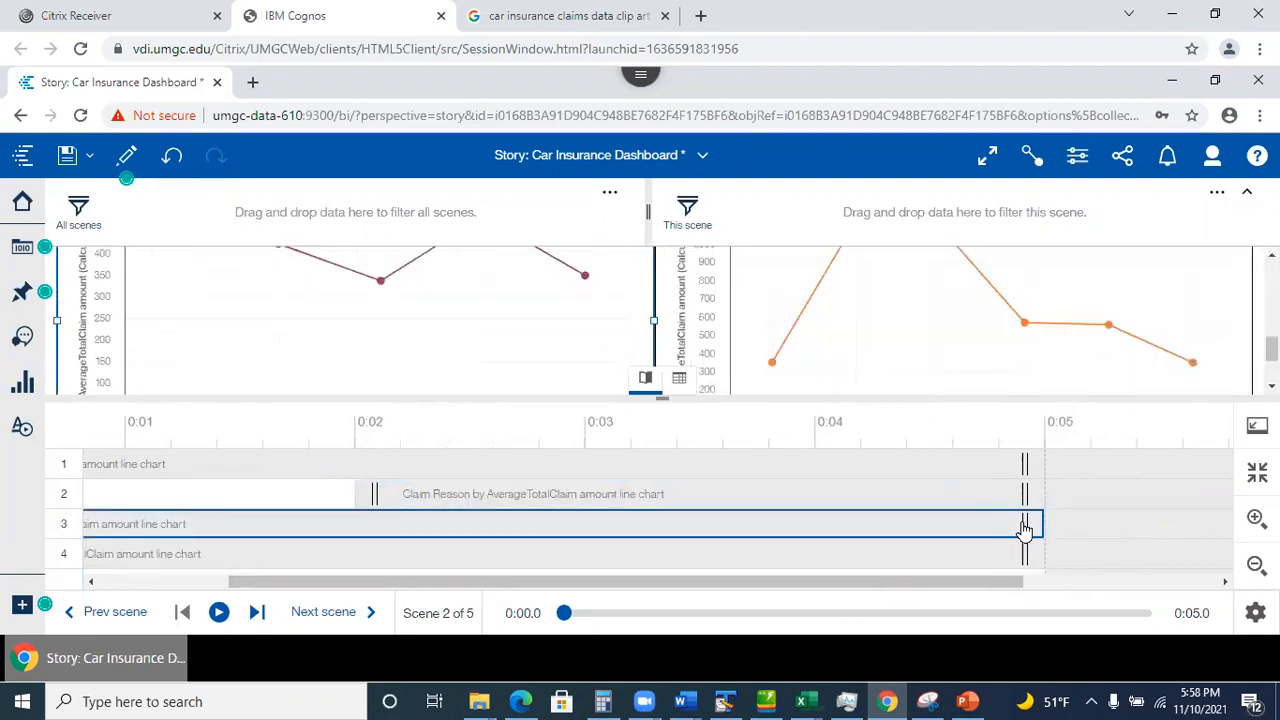
{"action": "left_click_drag", "start_coordinate": [1028, 530], "coordinate": [1224, 535]}
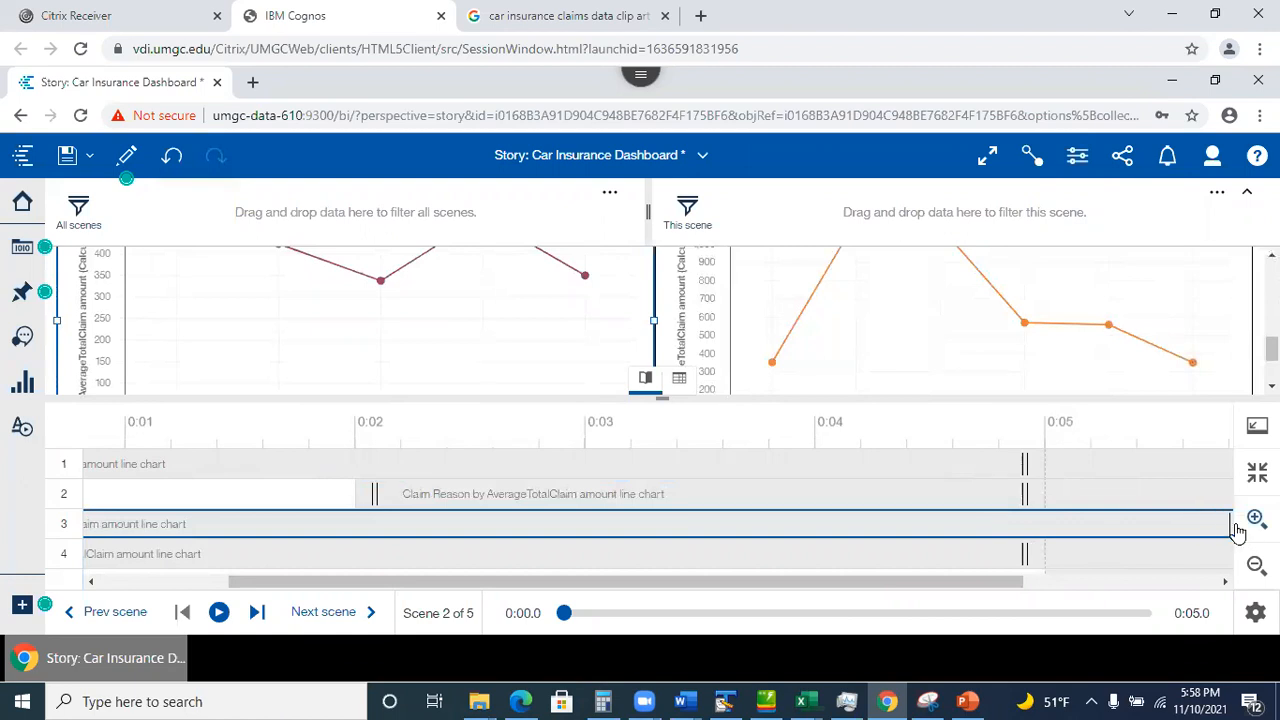
{"action": "left_click_drag", "start_coordinate": [892, 581], "coordinate": [1009, 607]}
{"action": "left_click_drag", "start_coordinate": [1067, 527], "coordinate": [1155, 527]}
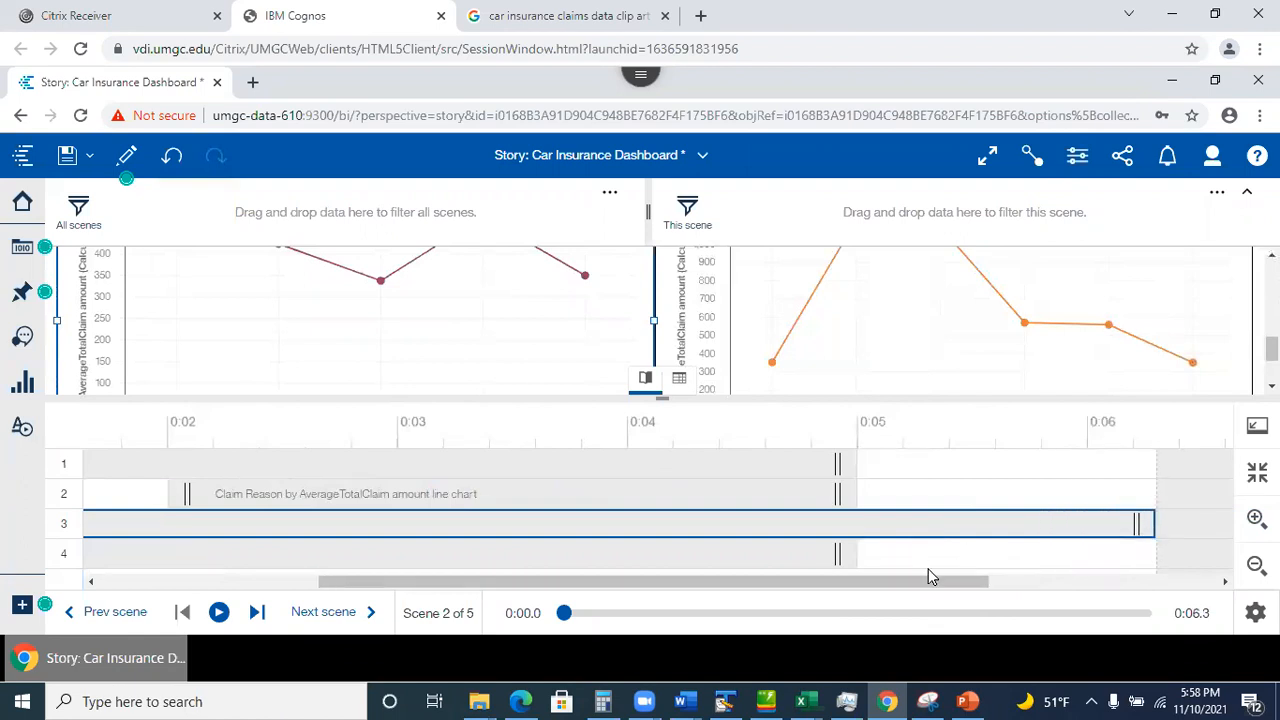
{"action": "left_click_drag", "start_coordinate": [913, 584], "coordinate": [946, 590]}
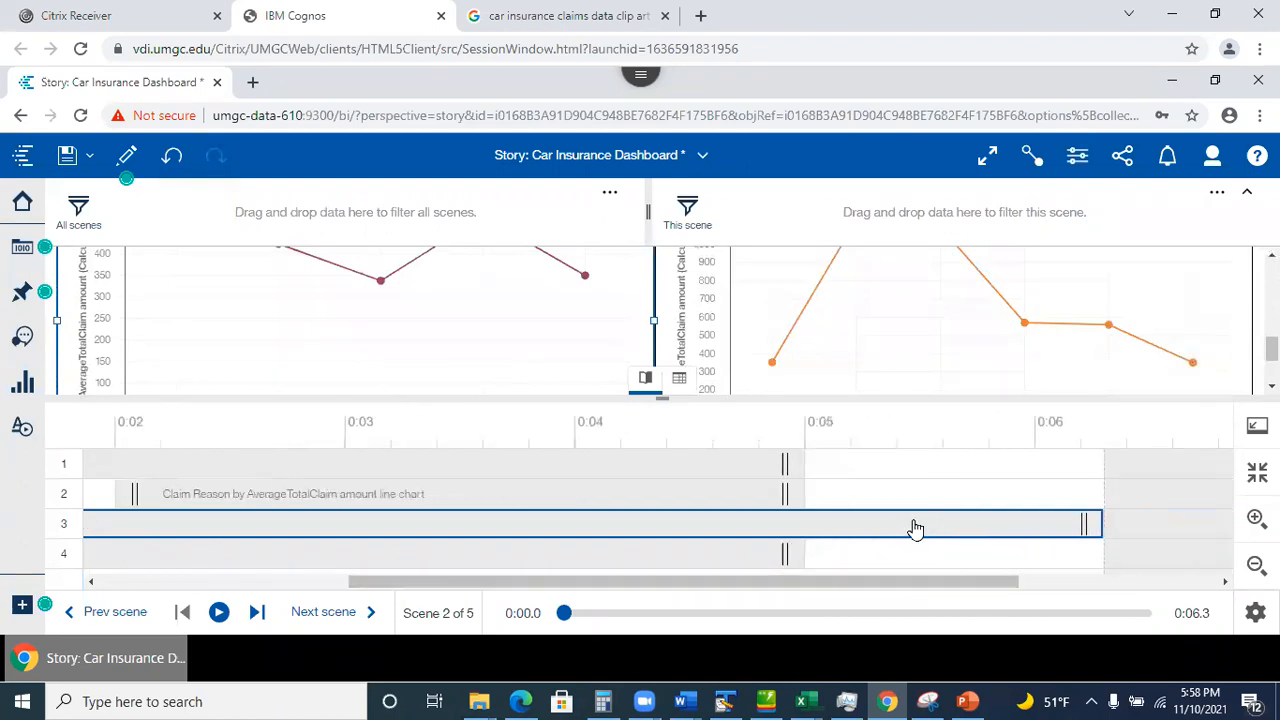
{"action": "left_click_drag", "start_coordinate": [805, 590], "coordinate": [555, 590]}
Collapse the filter bar, close the timeline, play scene 2 to 6.3 seconds, then select the Education chart.
{"action": "left_click", "coordinate": [1247, 191]}
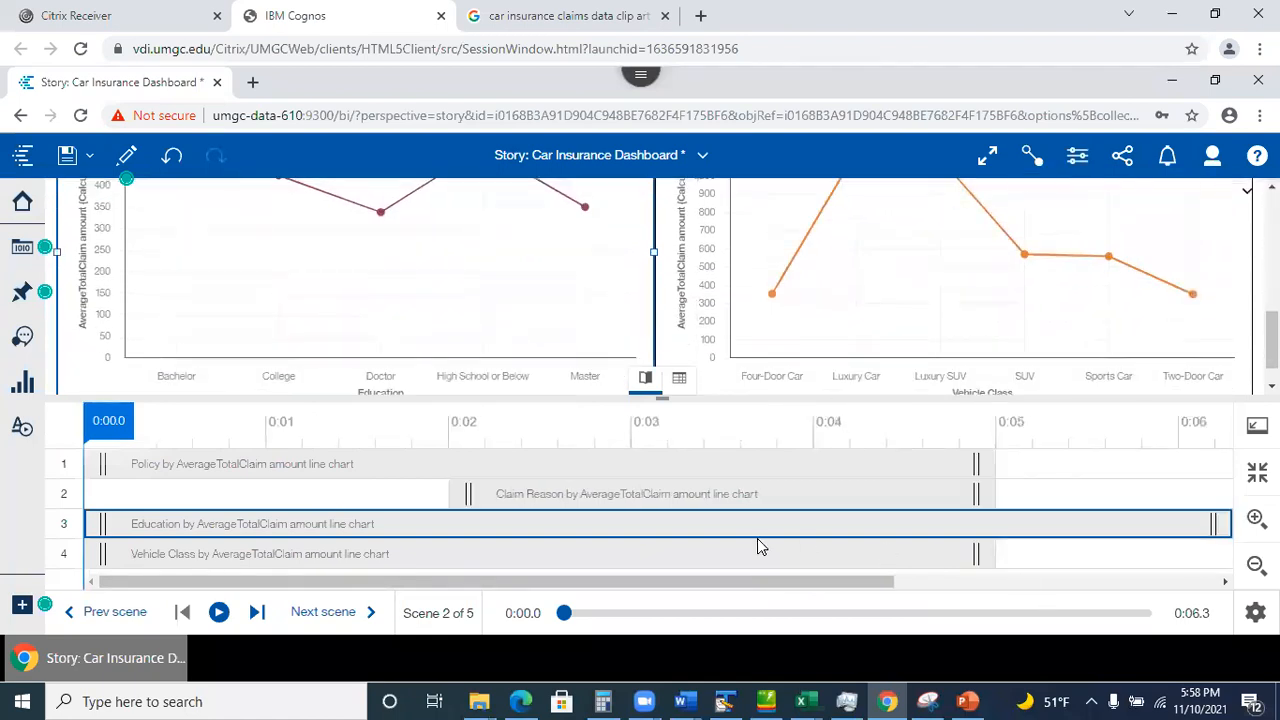
{"action": "left_click", "coordinate": [646, 380]}
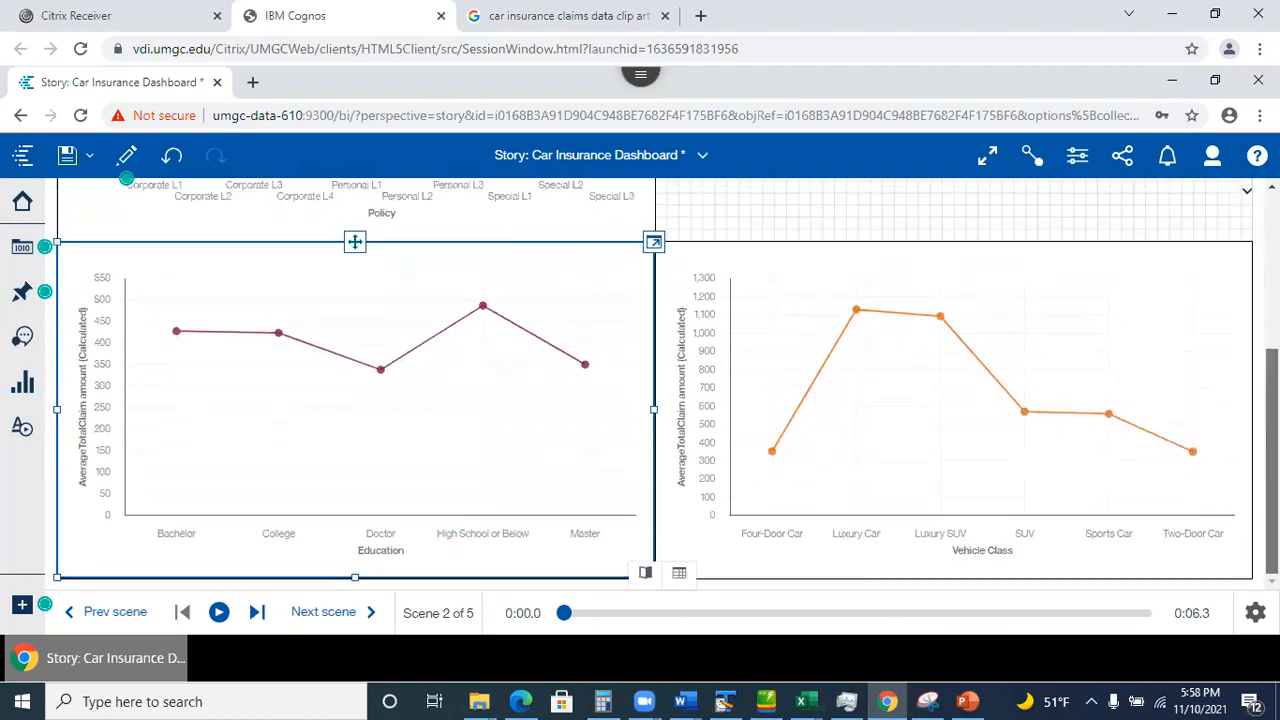
{"action": "scroll", "coordinate": [655, 385], "scroll_direction": "up", "scroll_amount": 3}
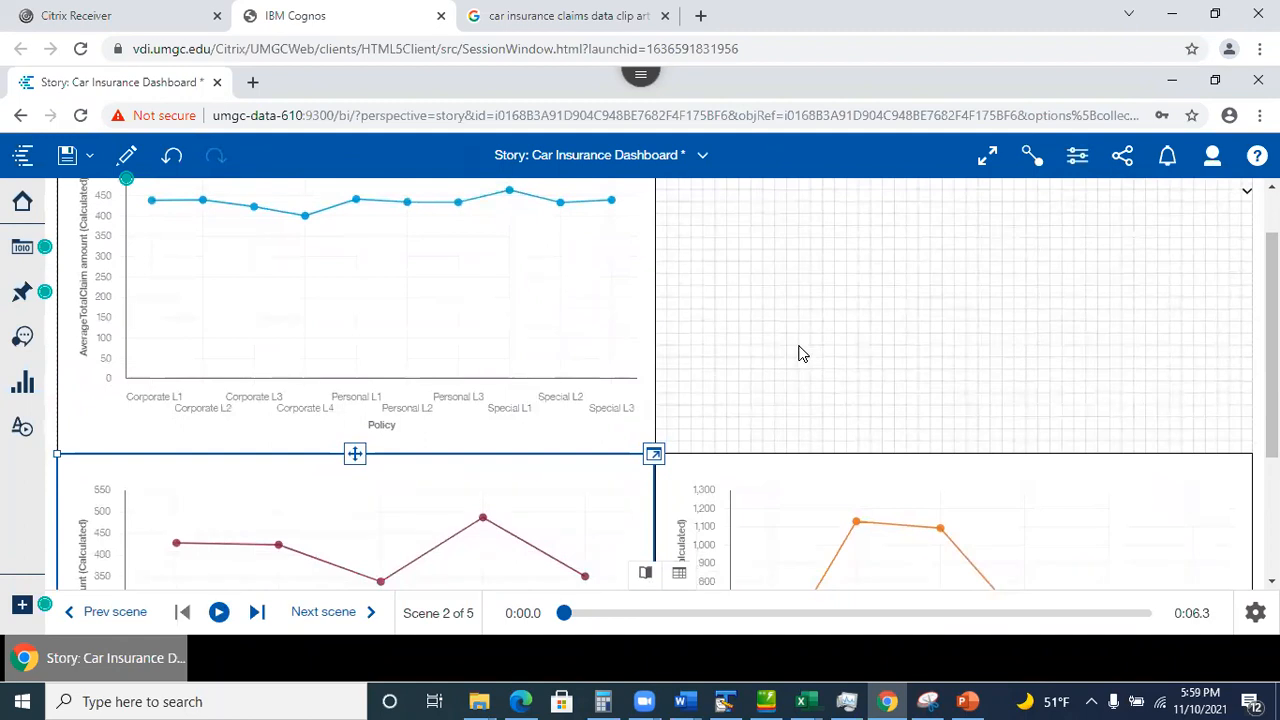
{"action": "left_click", "coordinate": [218, 614]}
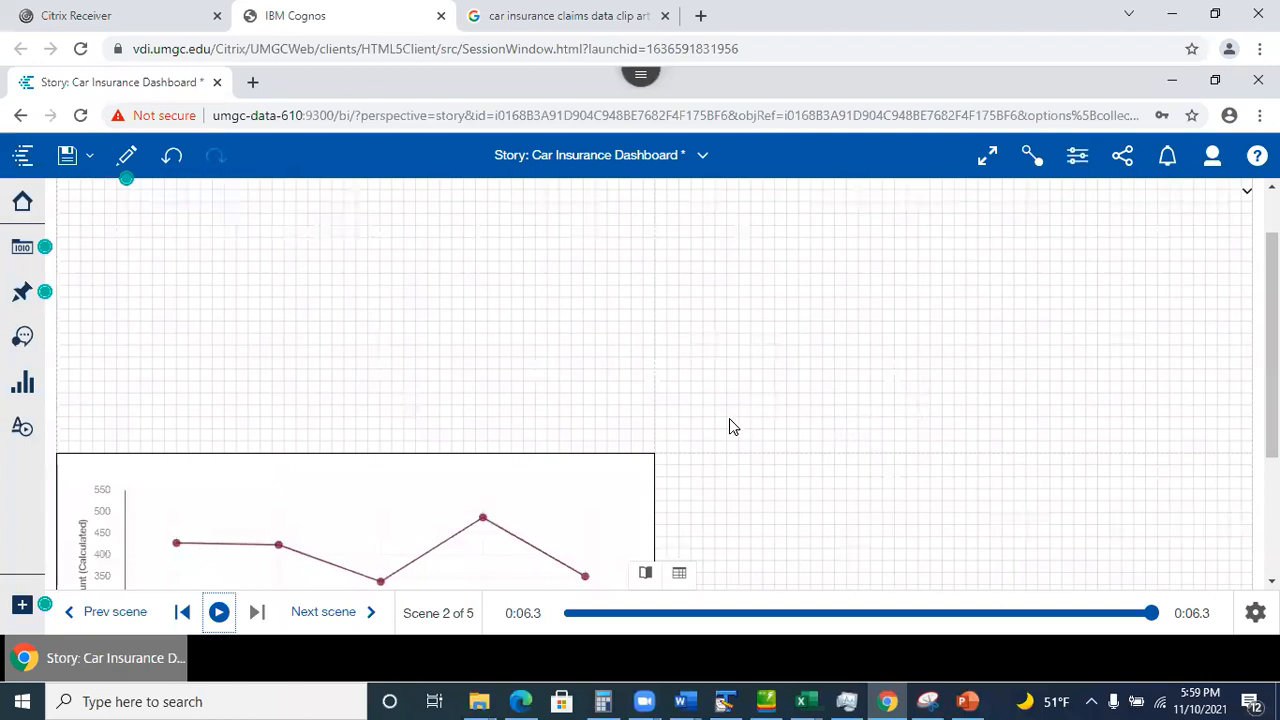
{"action": "left_click", "coordinate": [549, 495]}
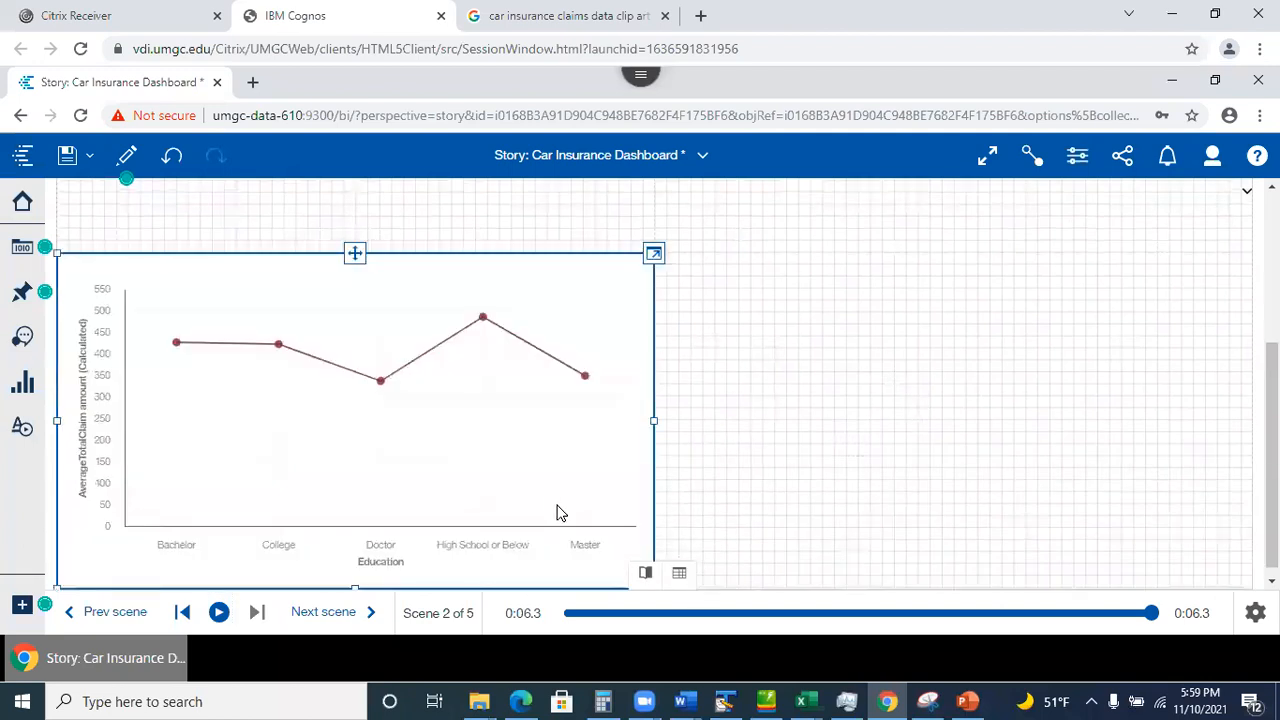
View the Education chart's AverageTotalClaim amount data, then close the timeline to list the five scenes.
{"action": "left_click", "coordinate": [679, 578]}
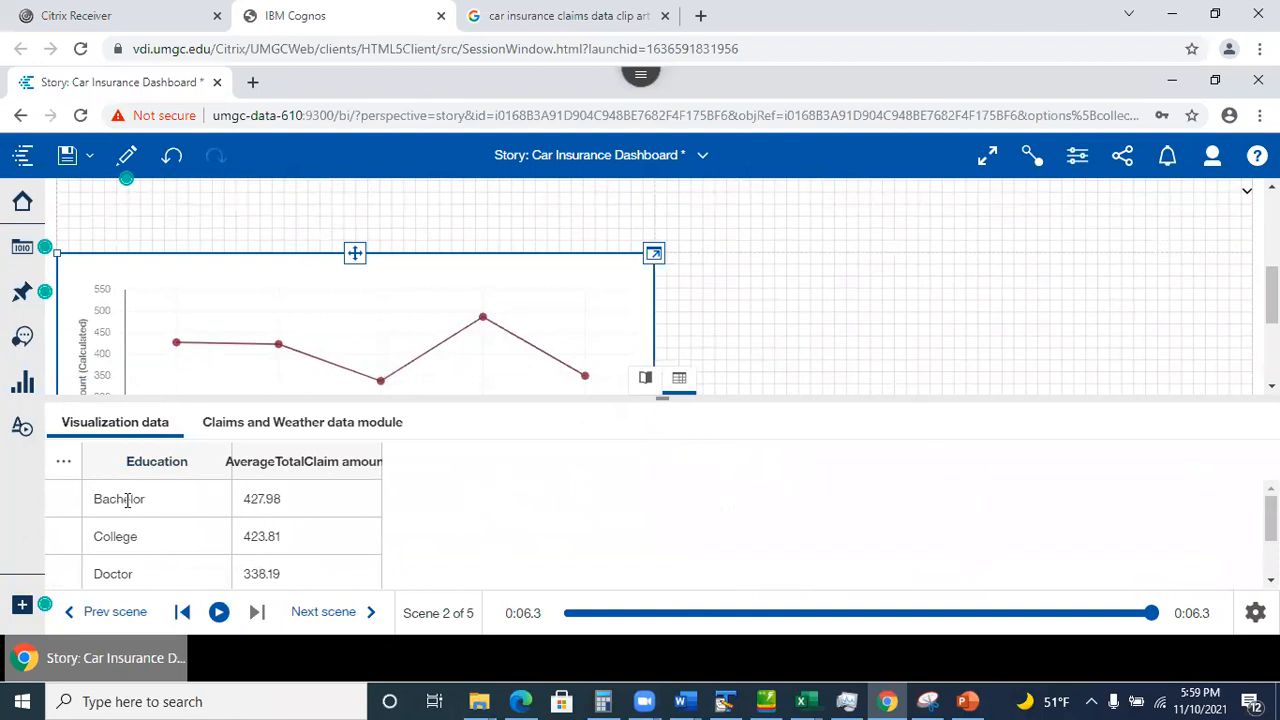
{"action": "left_click", "coordinate": [340, 462]}
{"action": "scroll", "coordinate": [1065, 311], "scroll_direction": "up", "scroll_amount": 3}
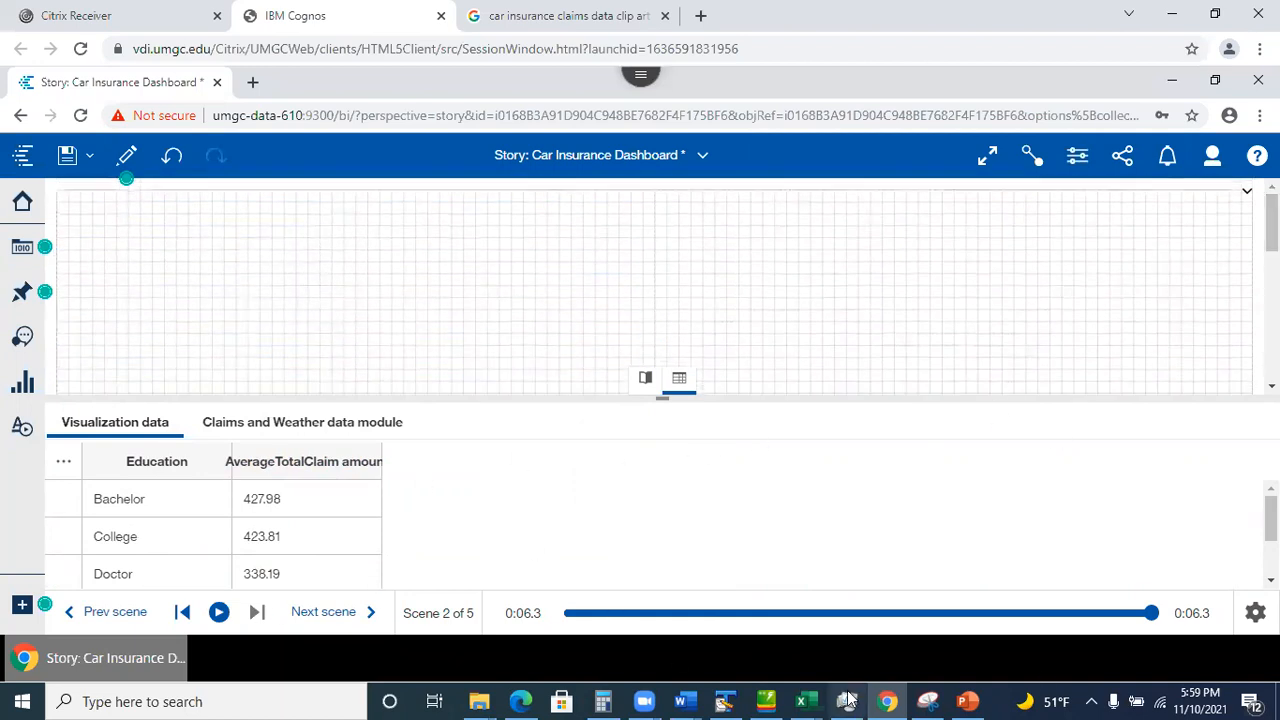
{"action": "left_click", "coordinate": [645, 379]}
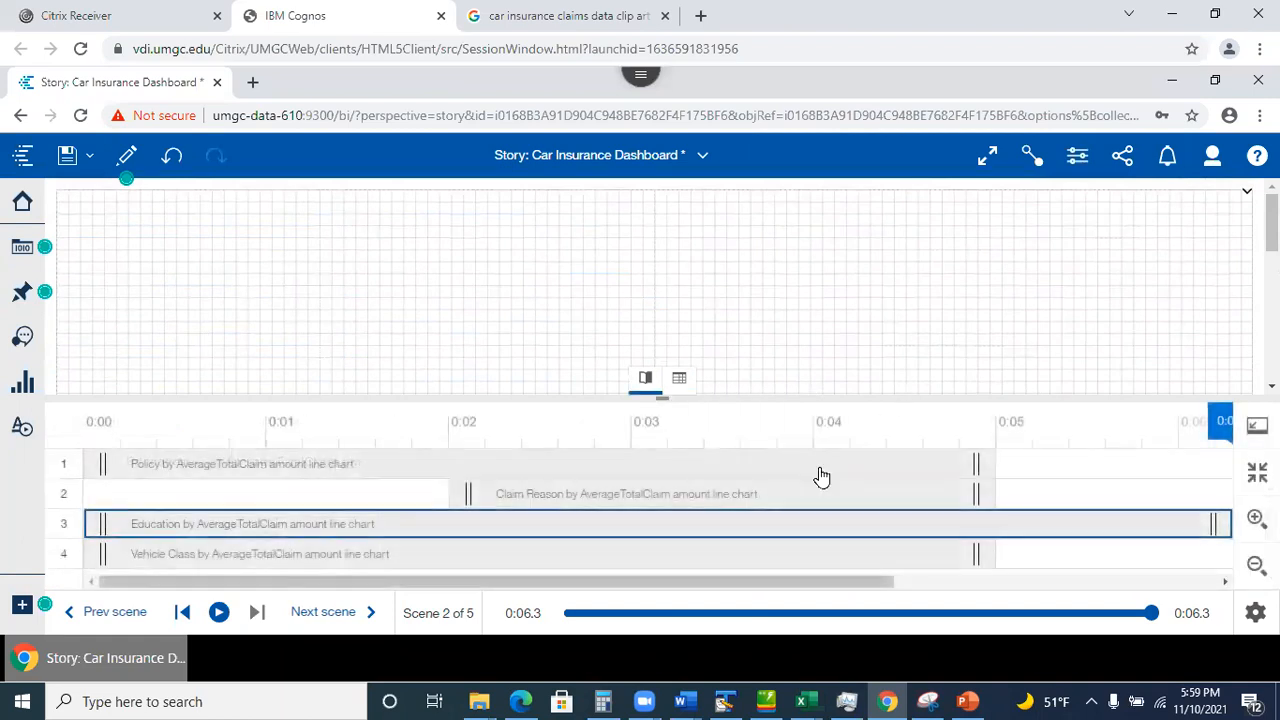
{"action": "left_click", "coordinate": [1257, 425]}
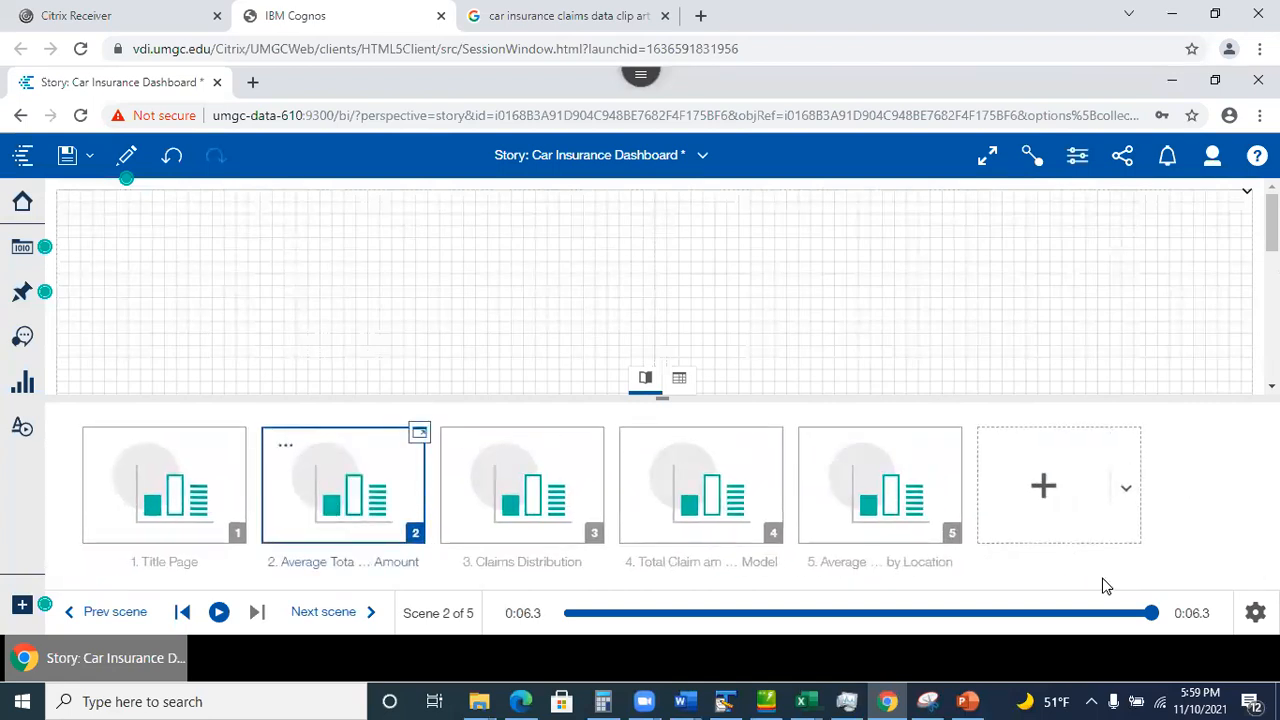
Show PowerPoint slide 21, Slideshow Interface, then return to the Cognos story in Chrome.
{"action": "left_click", "coordinate": [968, 701]}
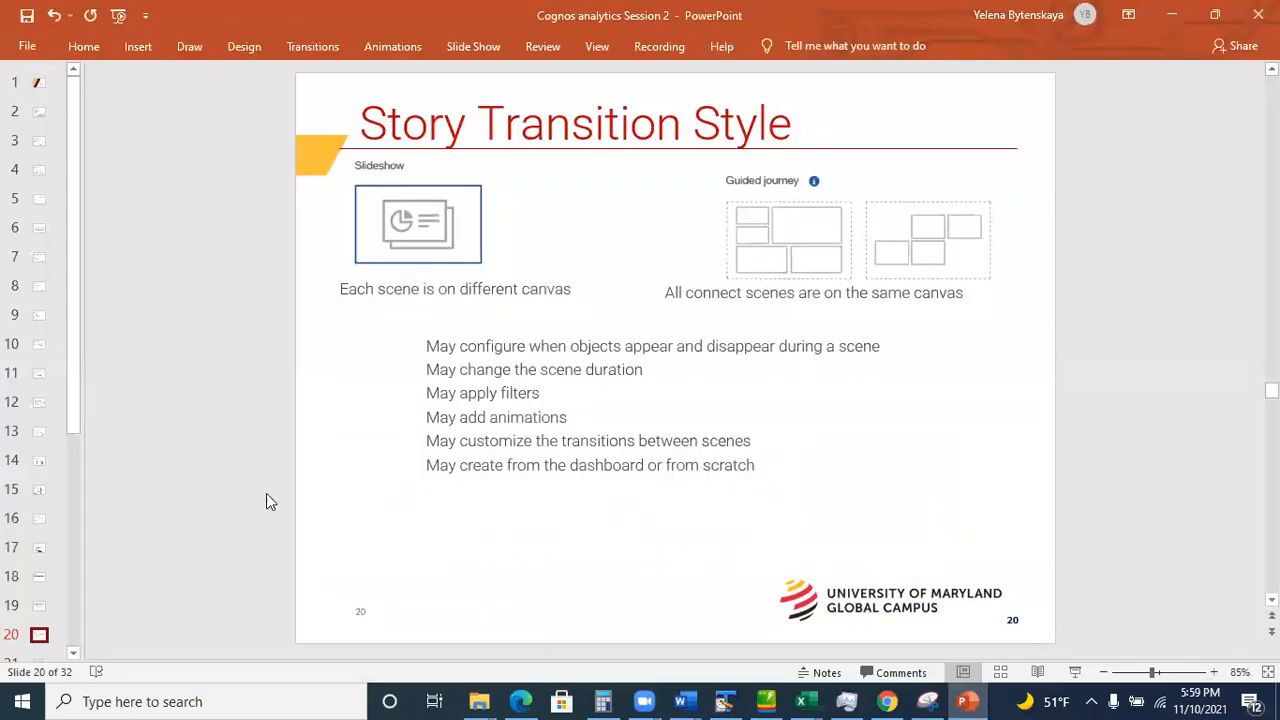
{"action": "left_click", "coordinate": [77, 655]}
{"action": "left_click", "coordinate": [77, 655]}
{"action": "left_click", "coordinate": [77, 655]}
{"action": "left_click", "coordinate": [40, 654]}
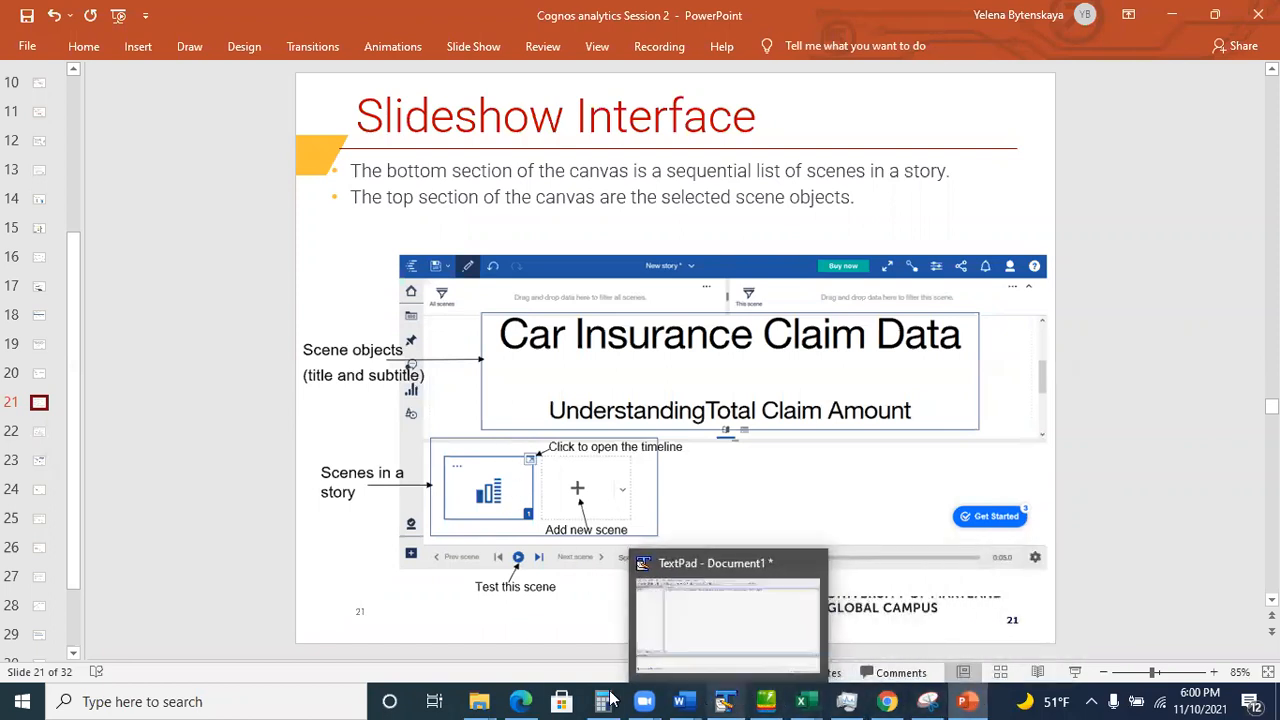
{"action": "mouse_move", "coordinate": [683, 700]}
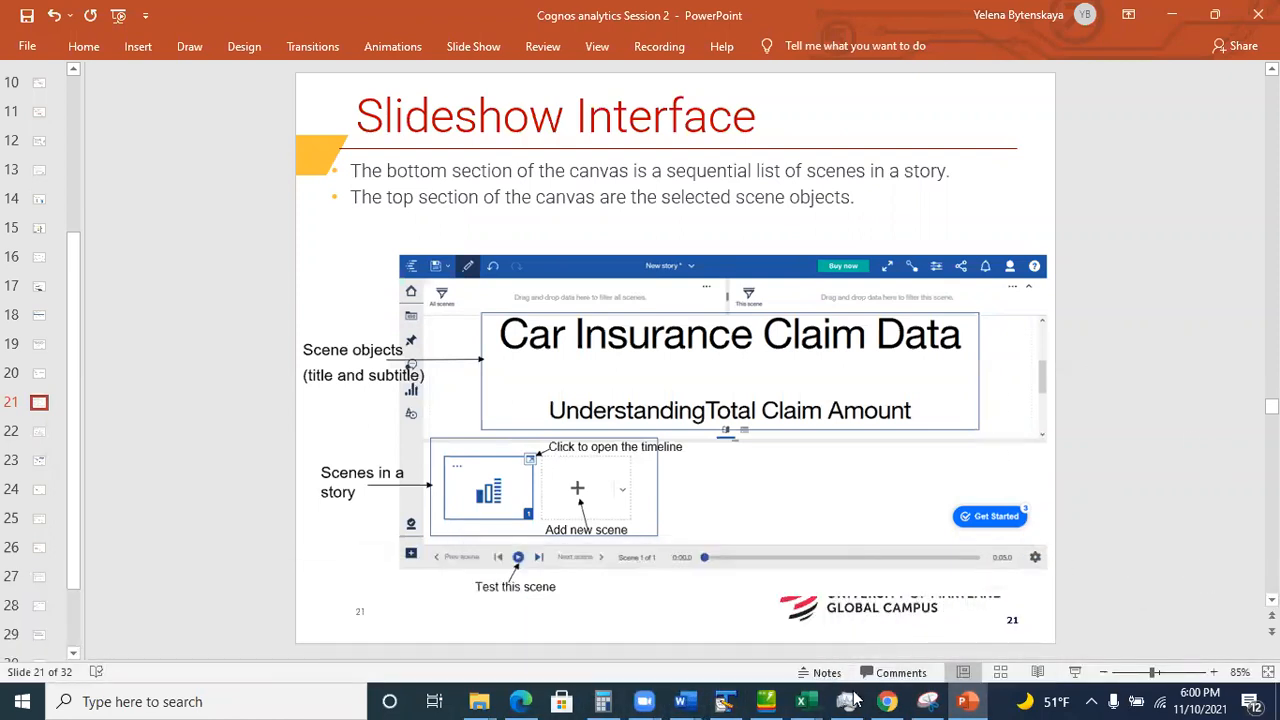
{"action": "left_click", "coordinate": [887, 701]}
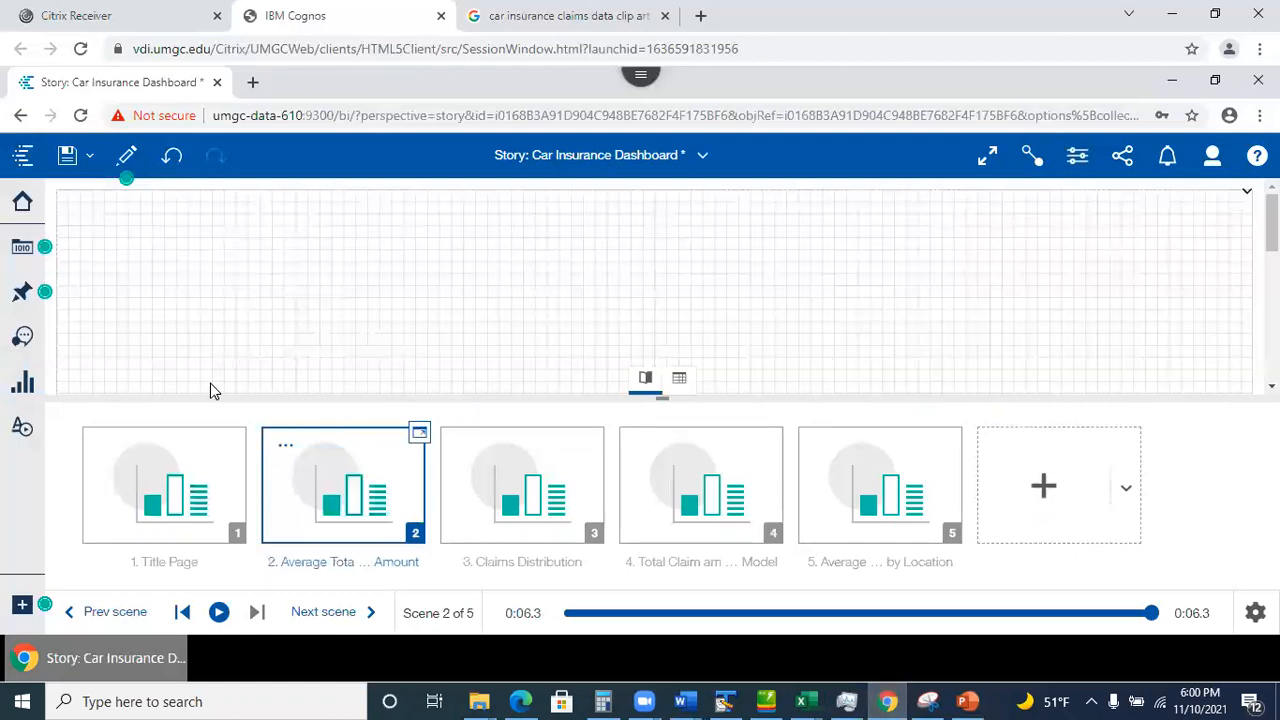
Browse the Assistant's suggestions for the data module, then close the Assistant panel.
{"action": "left_click", "coordinate": [24, 338]}
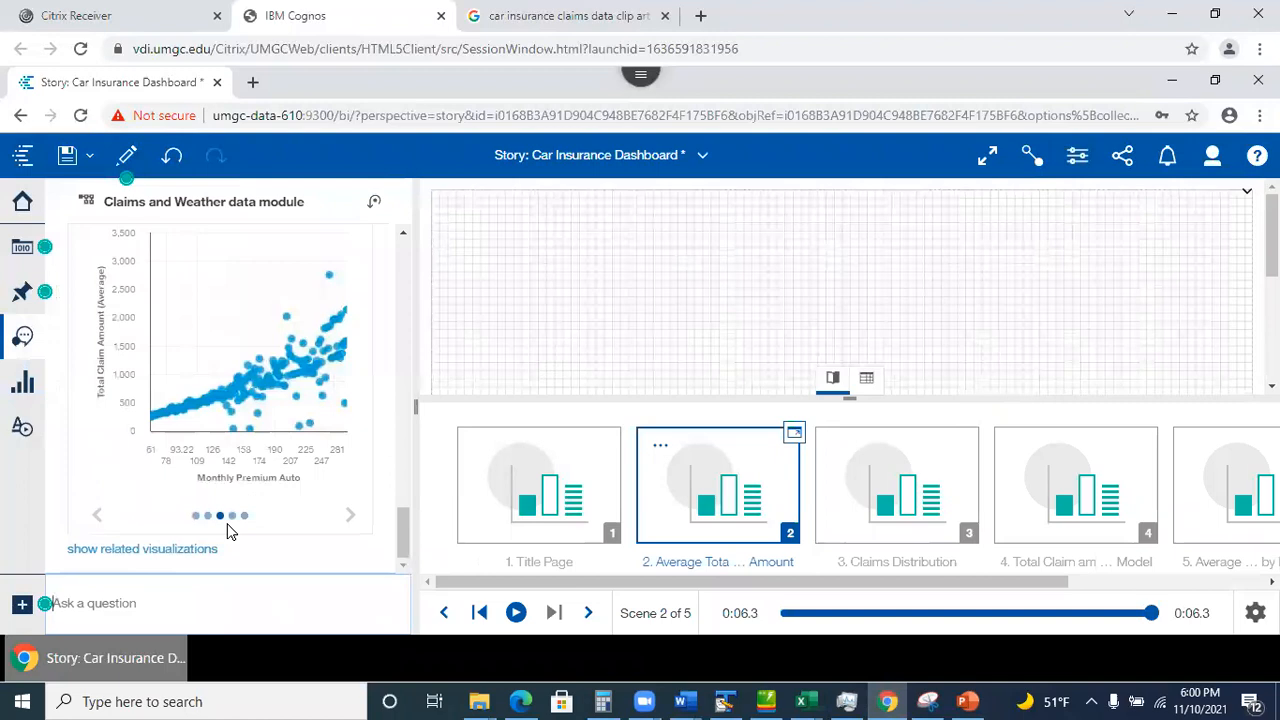
{"action": "left_click_drag", "start_coordinate": [401, 549], "coordinate": [392, 240]}
{"action": "scroll", "coordinate": [418, 375], "scroll_direction": "down", "scroll_amount": 10}
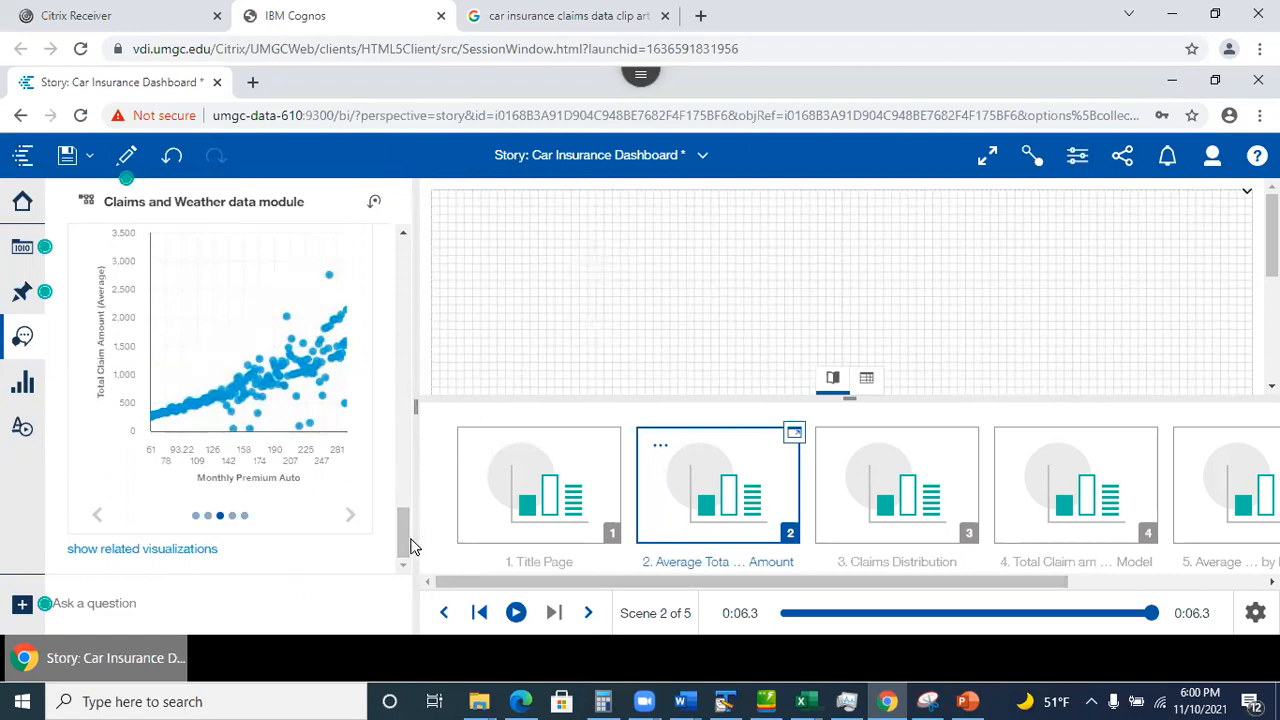
{"action": "left_click", "coordinate": [23, 292]}
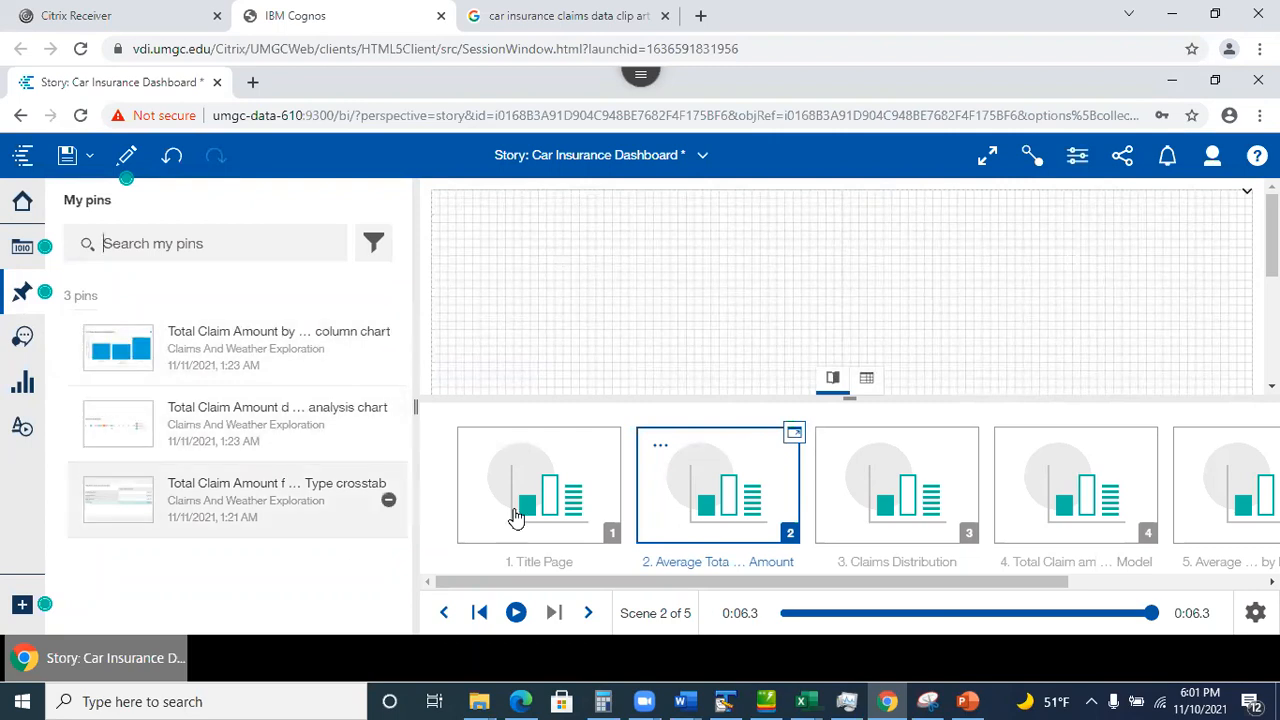
Expand Claims and Weather.xlsx in Data sources to view its fields, then save the story.
{"action": "left_click", "coordinate": [22, 247]}
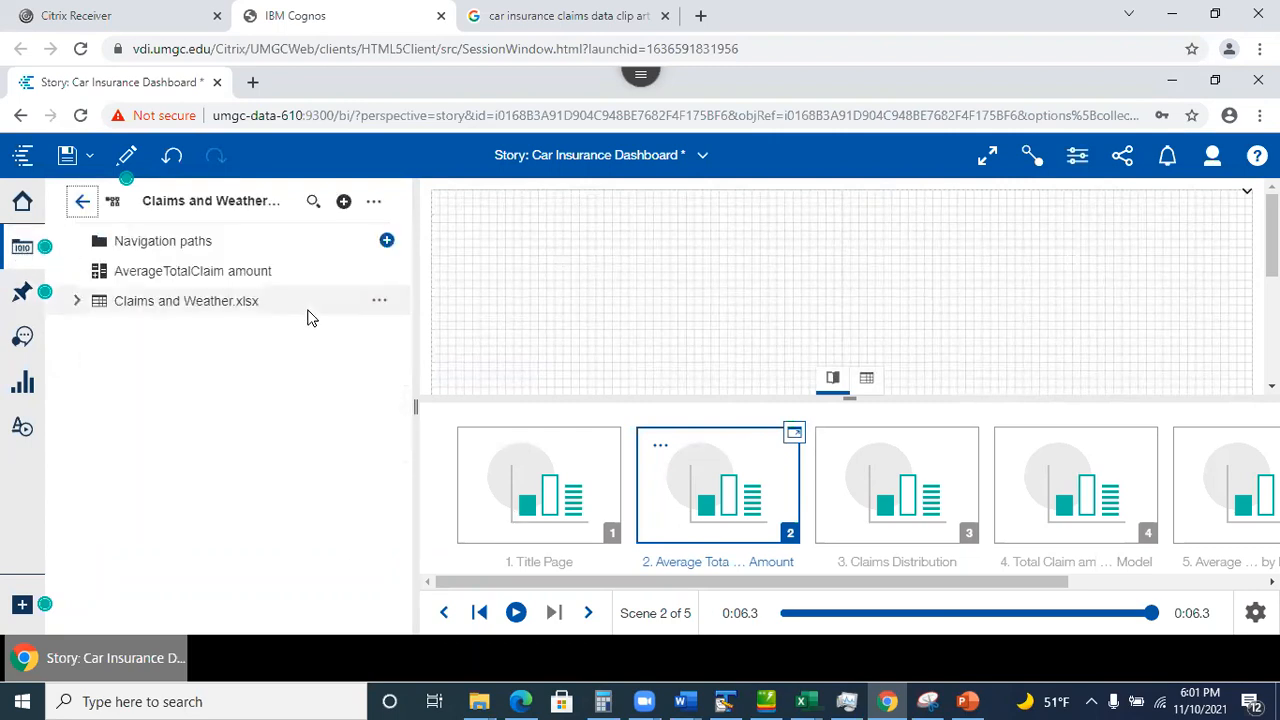
{"action": "left_click", "coordinate": [77, 301]}
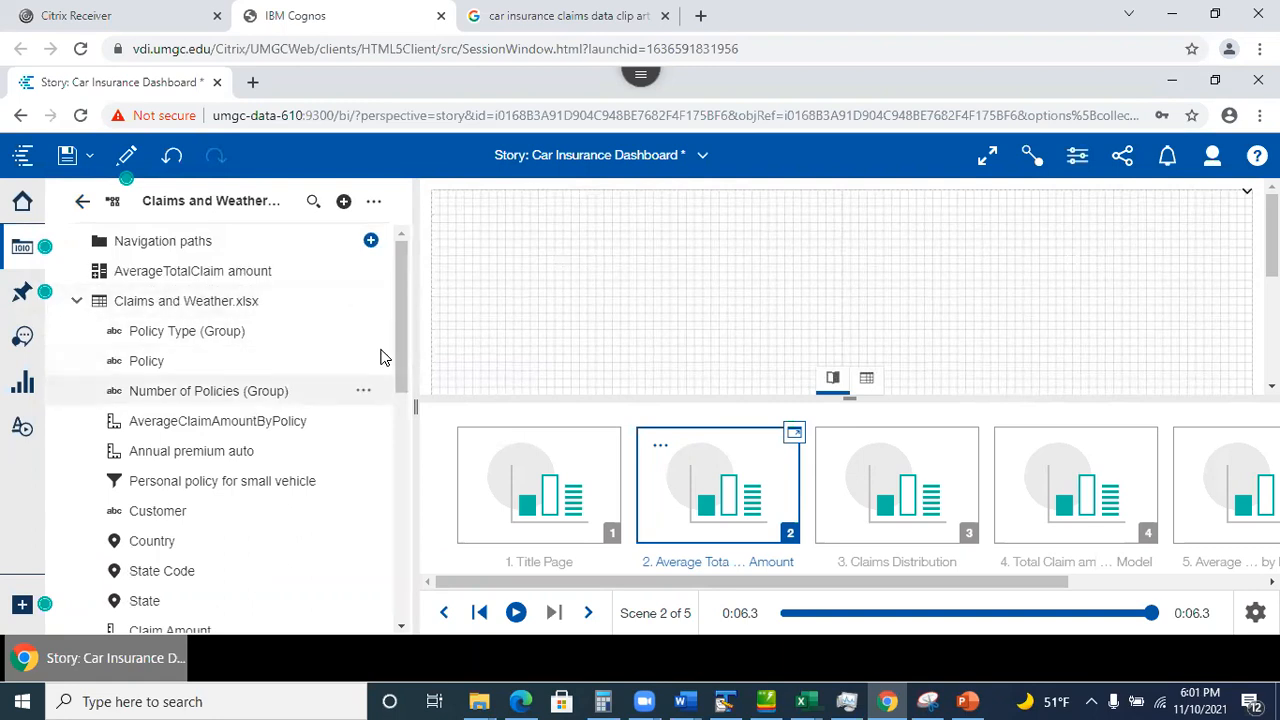
{"action": "left_click_drag", "start_coordinate": [394, 340], "coordinate": [403, 313]}
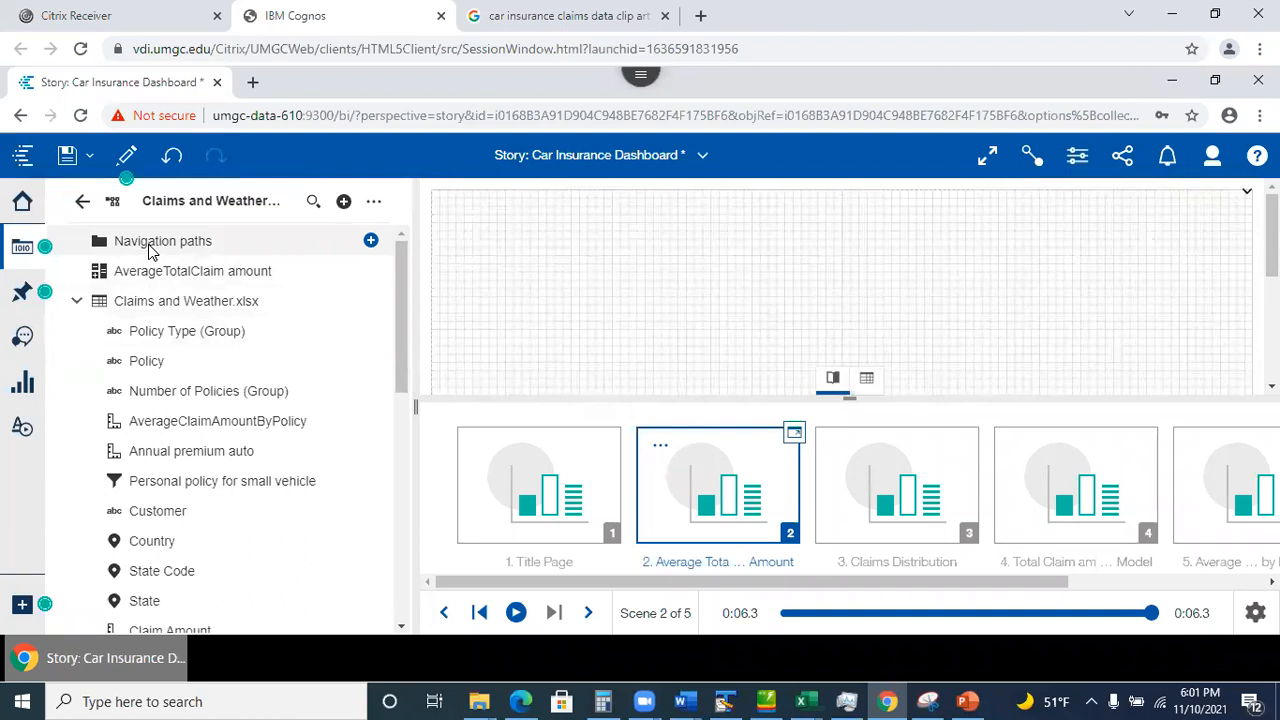
{"action": "left_click", "coordinate": [68, 158]}
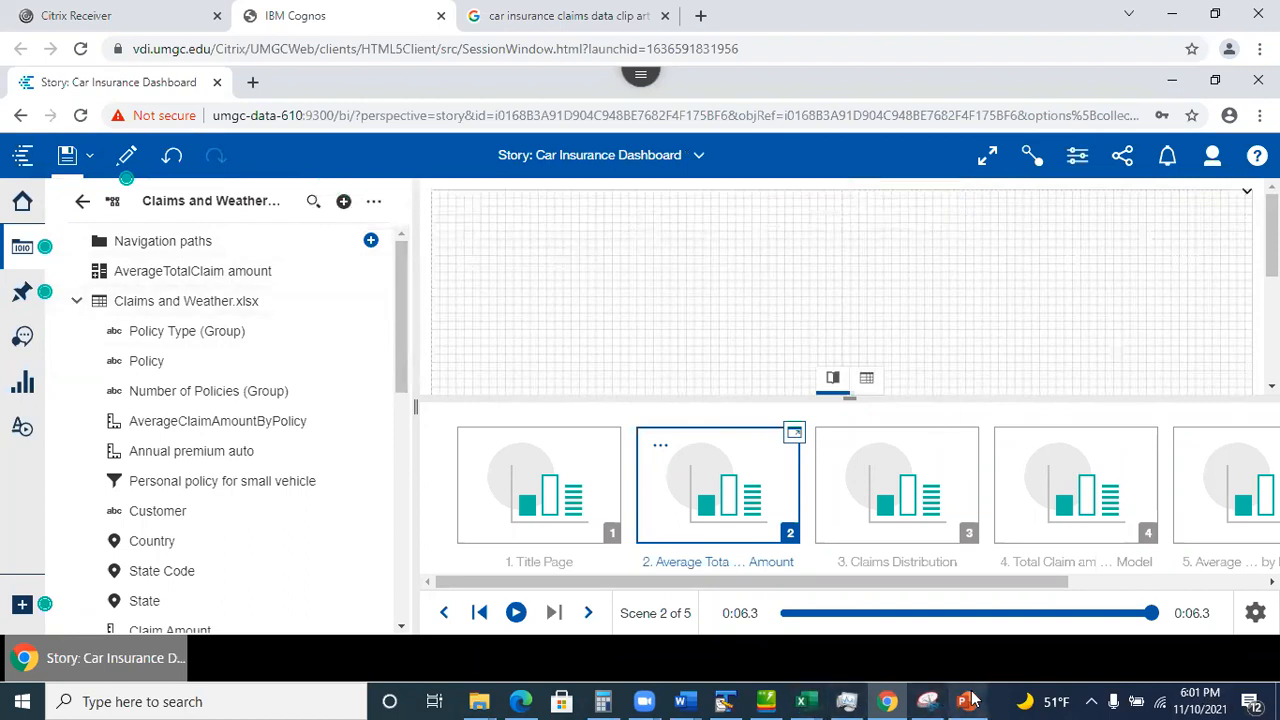
Review PowerPoint slides from Scene Timeline through 25 on sample dashboards and stories, then minimize the deck.
{"action": "mouse_move", "coordinate": [970, 700]}
{"action": "left_click", "coordinate": [960, 585]}
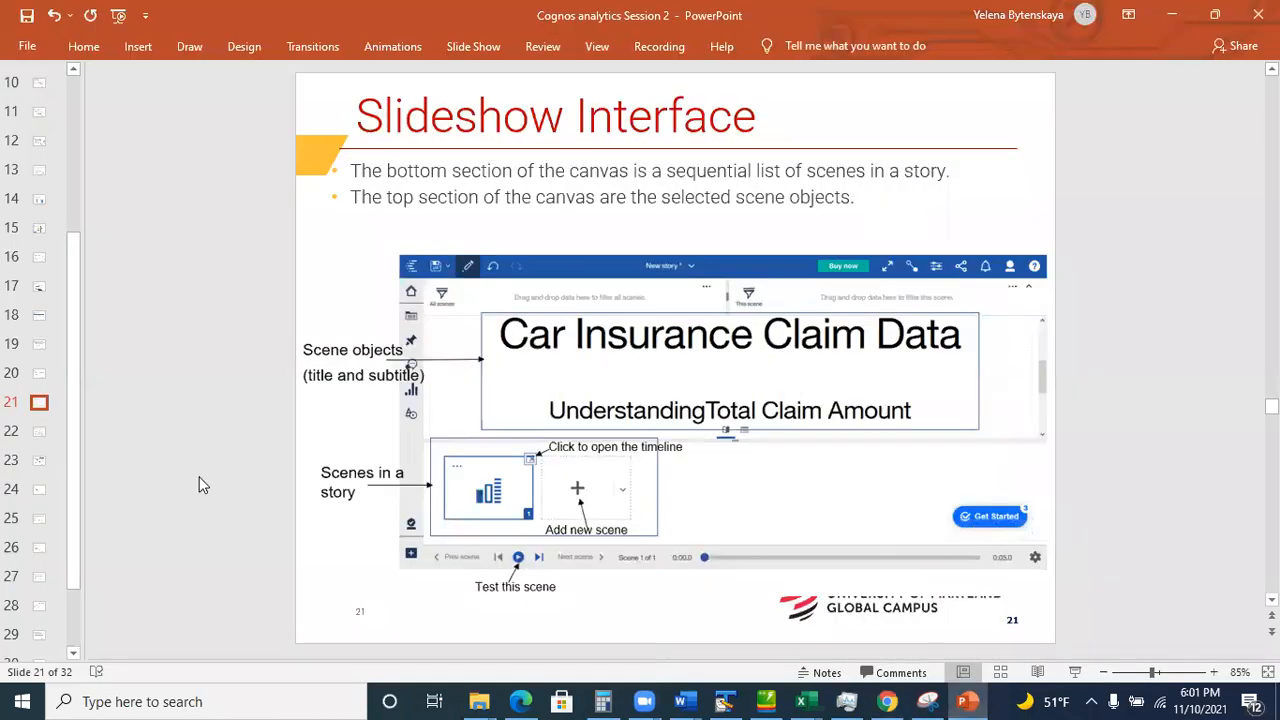
{"action": "left_click", "coordinate": [38, 432]}
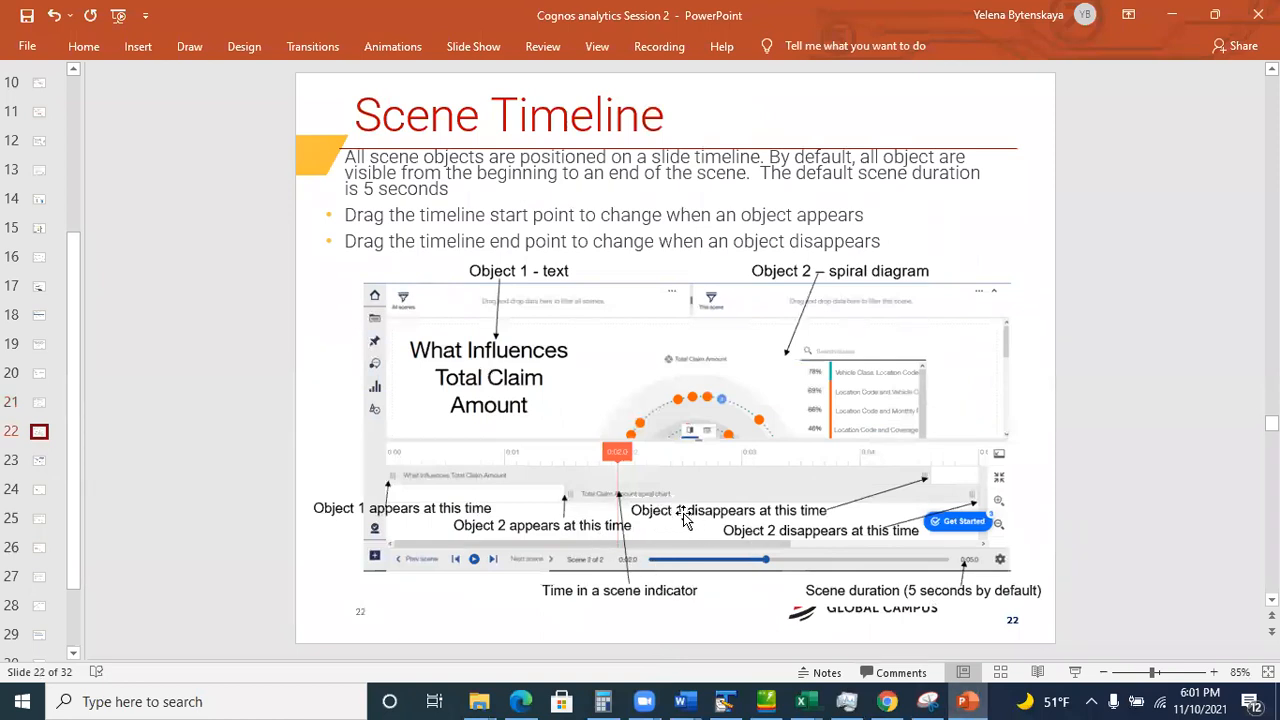
{"action": "left_click", "coordinate": [38, 463]}
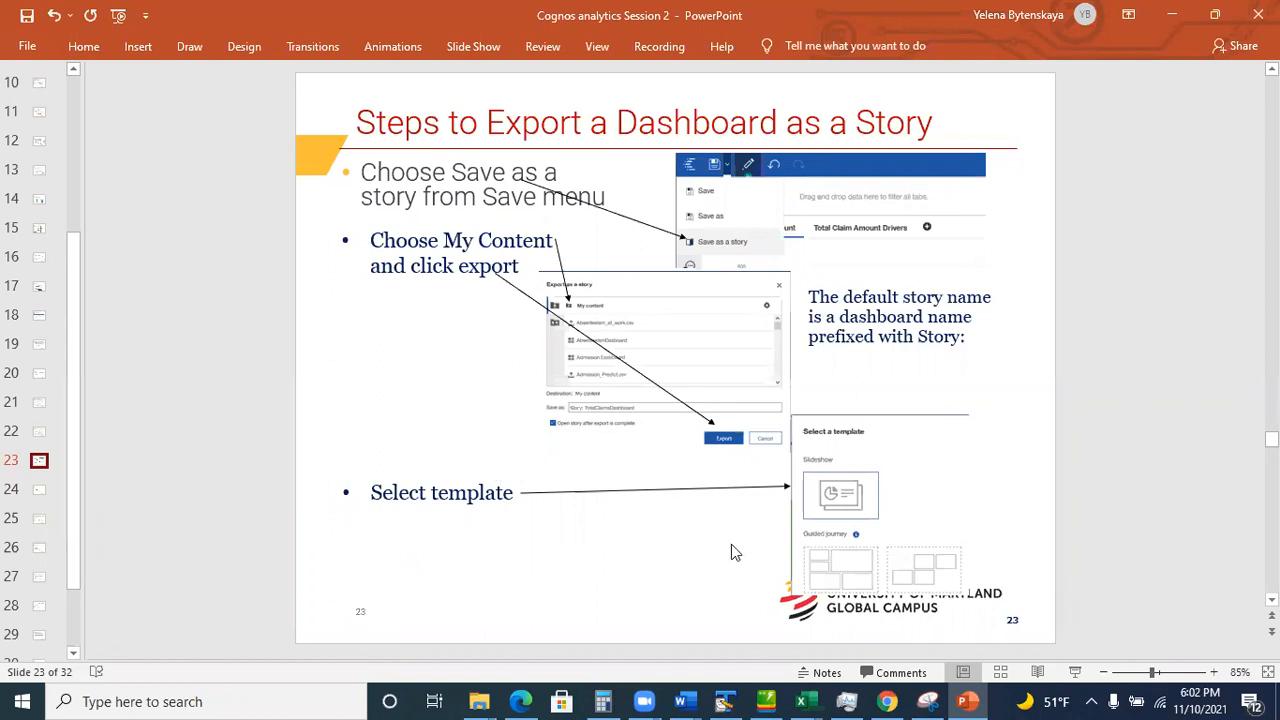
{"action": "left_click", "coordinate": [40, 492]}
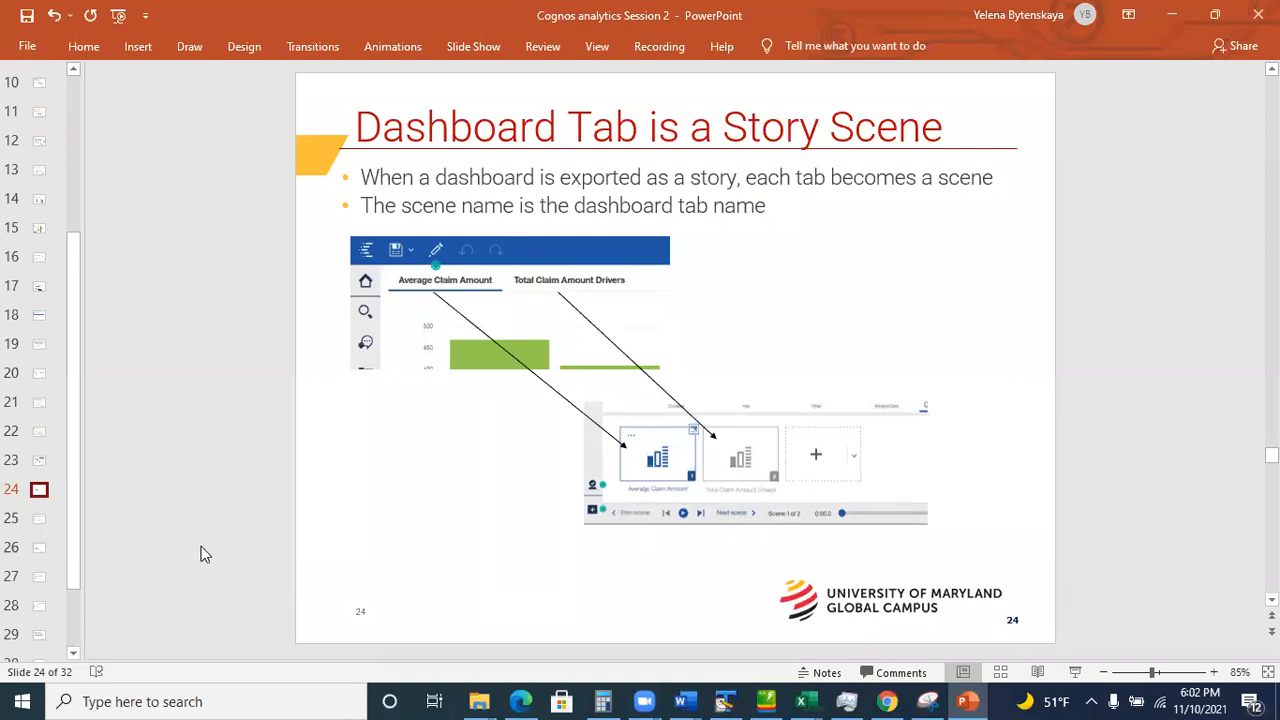
{"action": "left_click", "coordinate": [41, 521]}
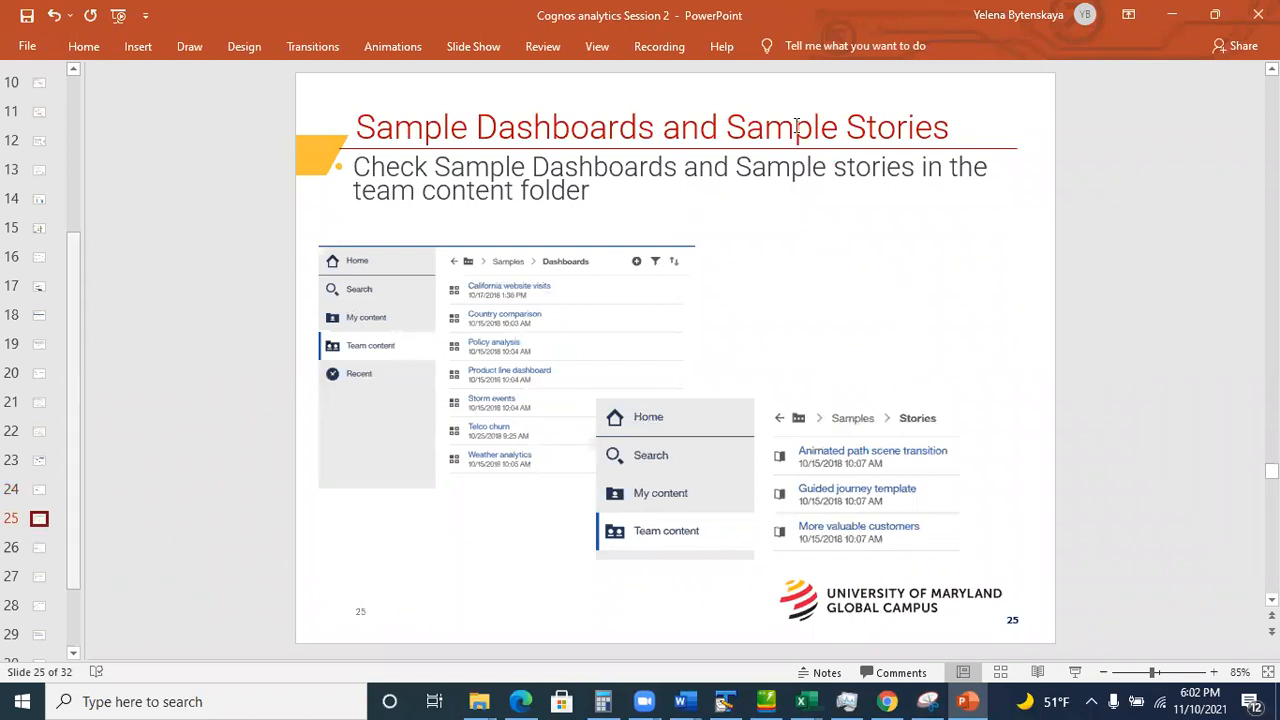
{"action": "left_click", "coordinate": [1173, 18]}
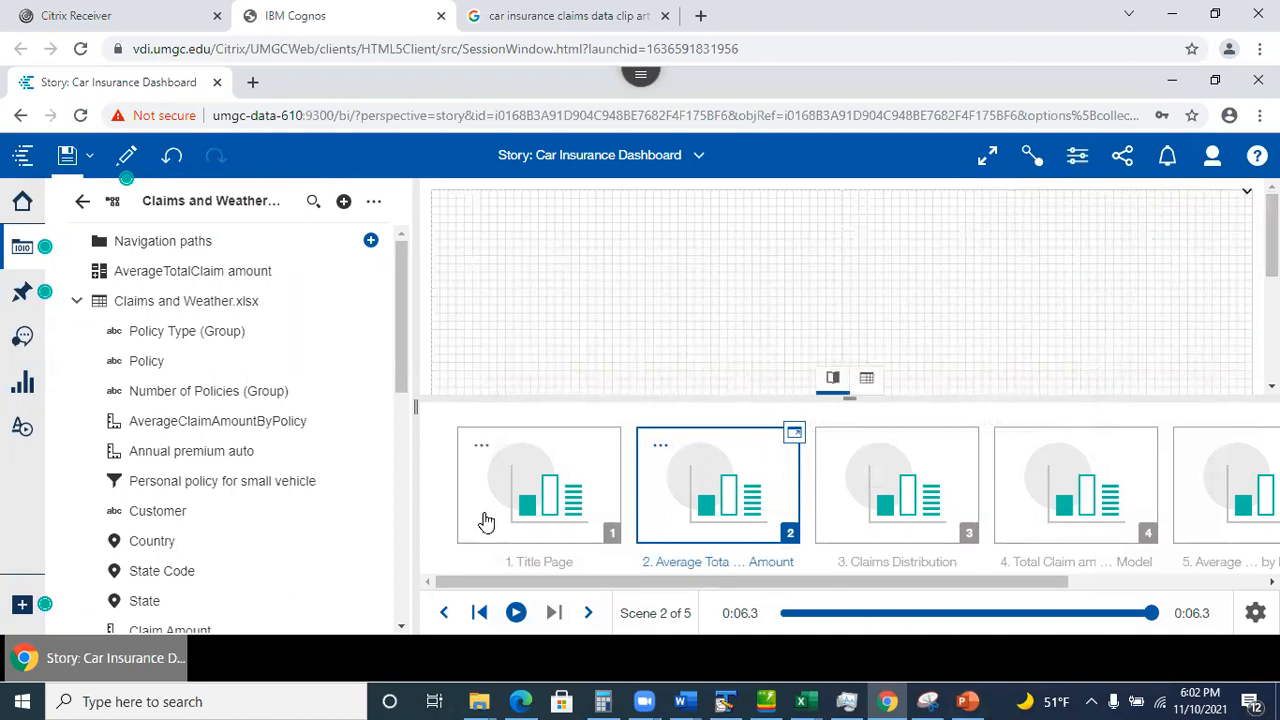
Preview the story from the Title Page with Play all scenes on, through scene 5, then resume editing.
{"action": "left_click", "coordinate": [536, 512]}
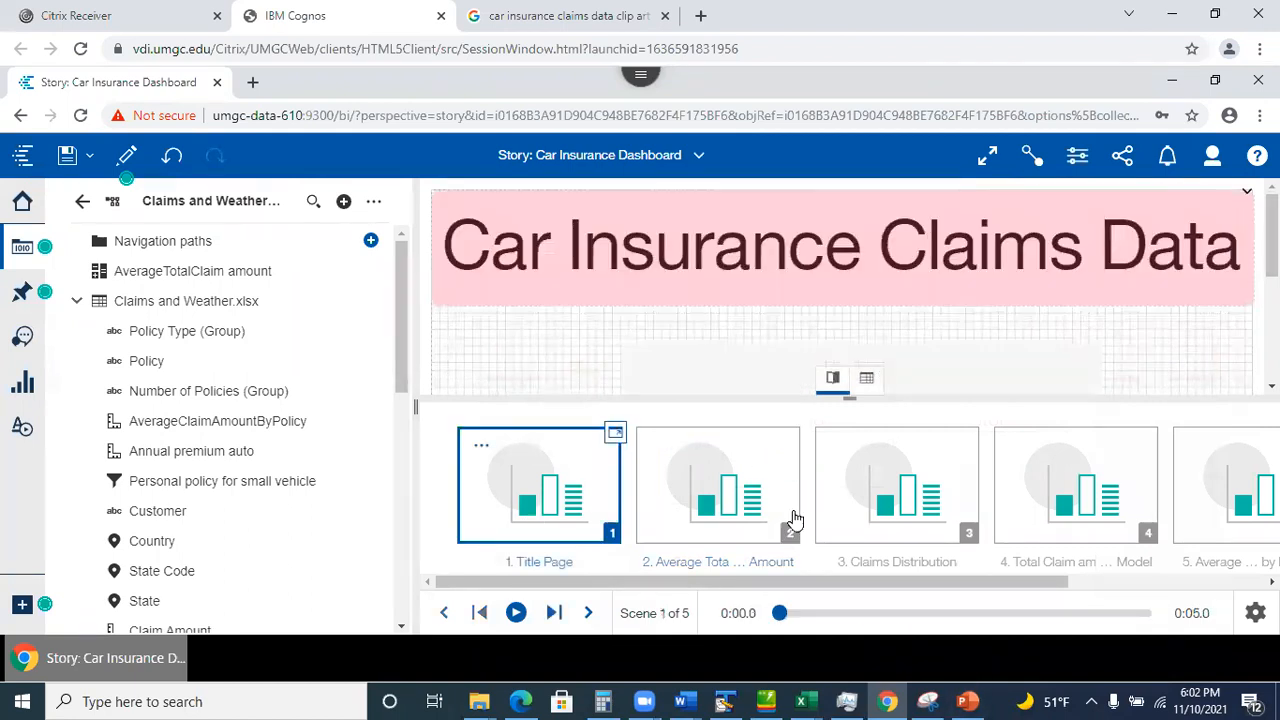
{"action": "left_click", "coordinate": [124, 160]}
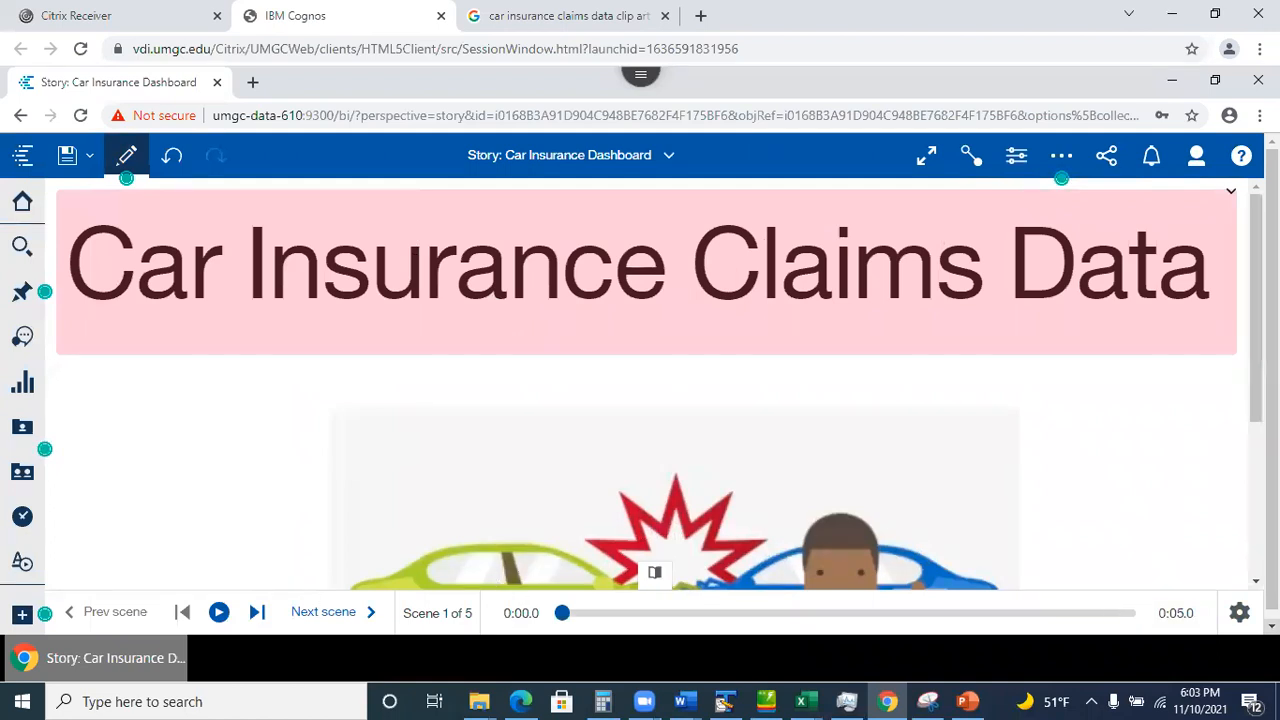
{"action": "left_click", "coordinate": [1239, 613]}
{"action": "left_click", "coordinate": [1201, 484]}
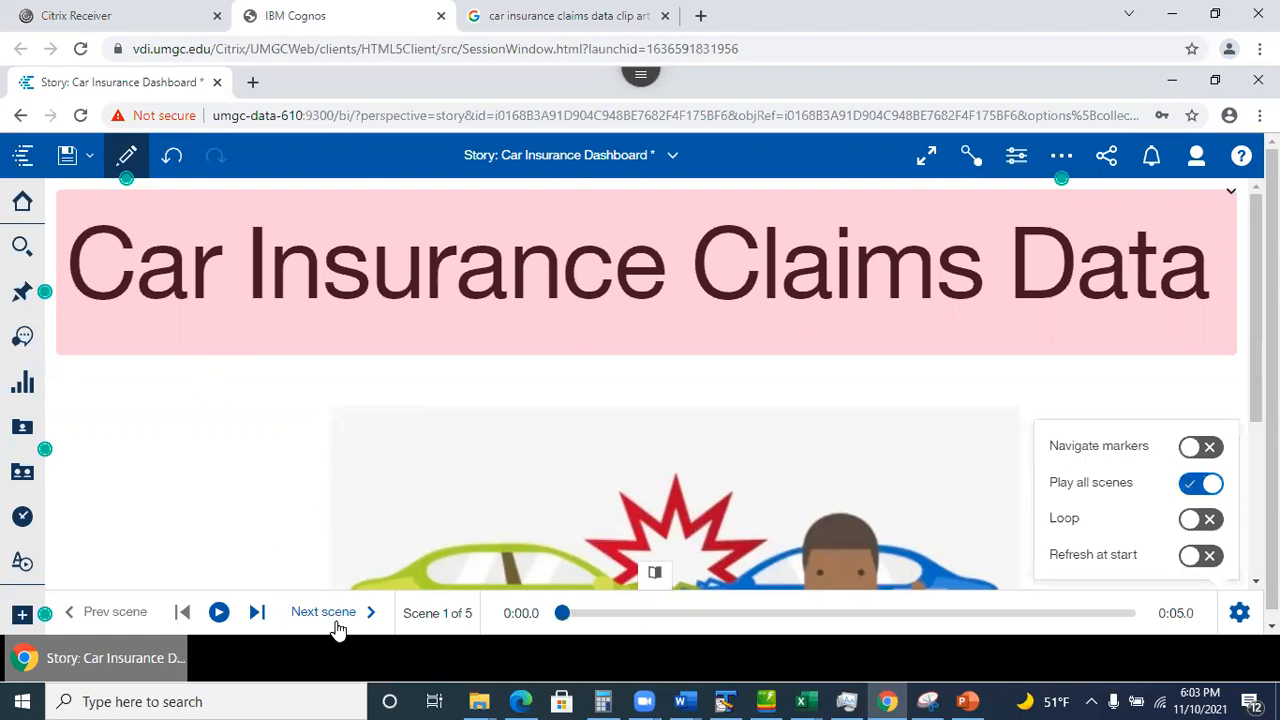
{"action": "left_click", "coordinate": [219, 613]}
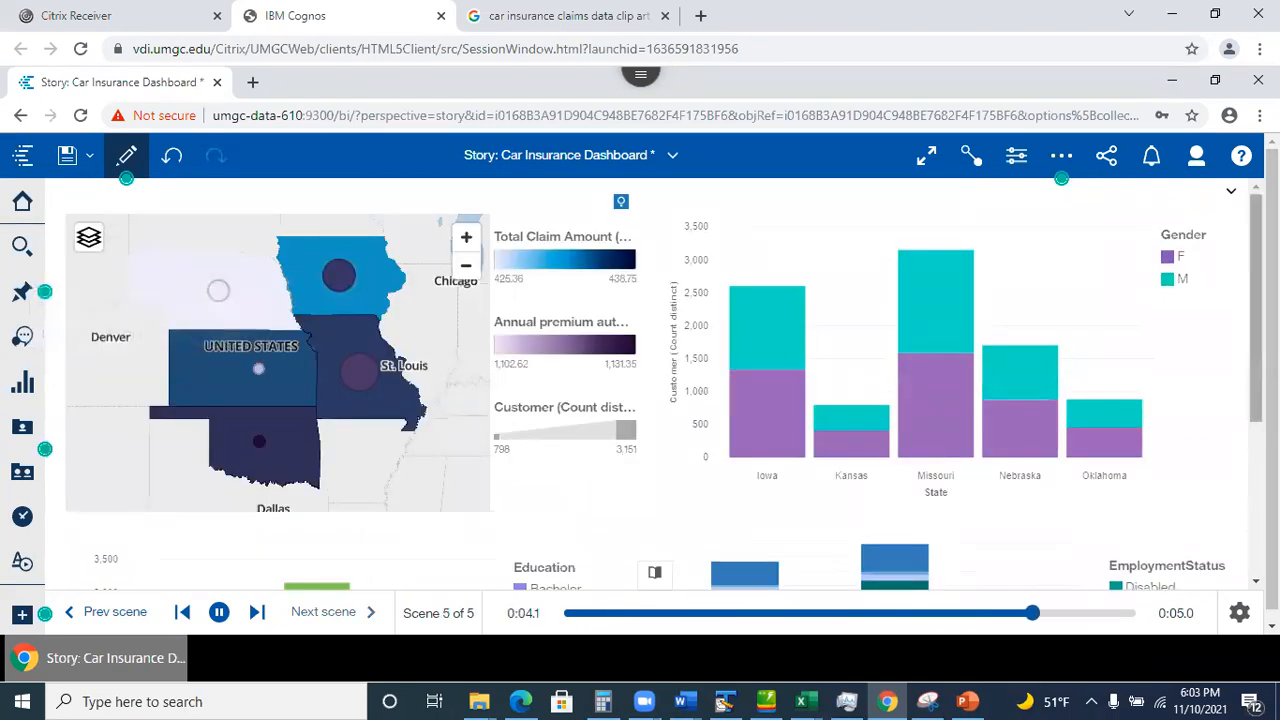
{"action": "left_click", "coordinate": [127, 157]}
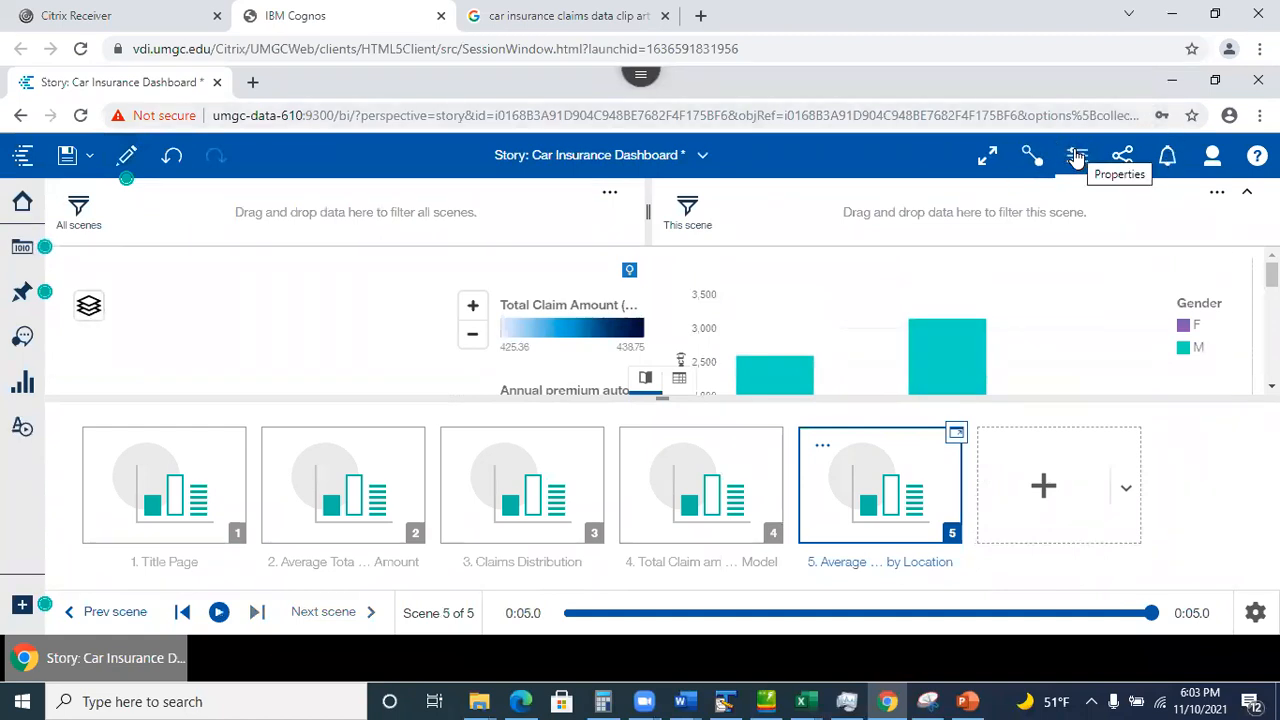
Set the scene transition to Animated path, save the story, and play it in preview.
{"action": "left_click", "coordinate": [1077, 158]}
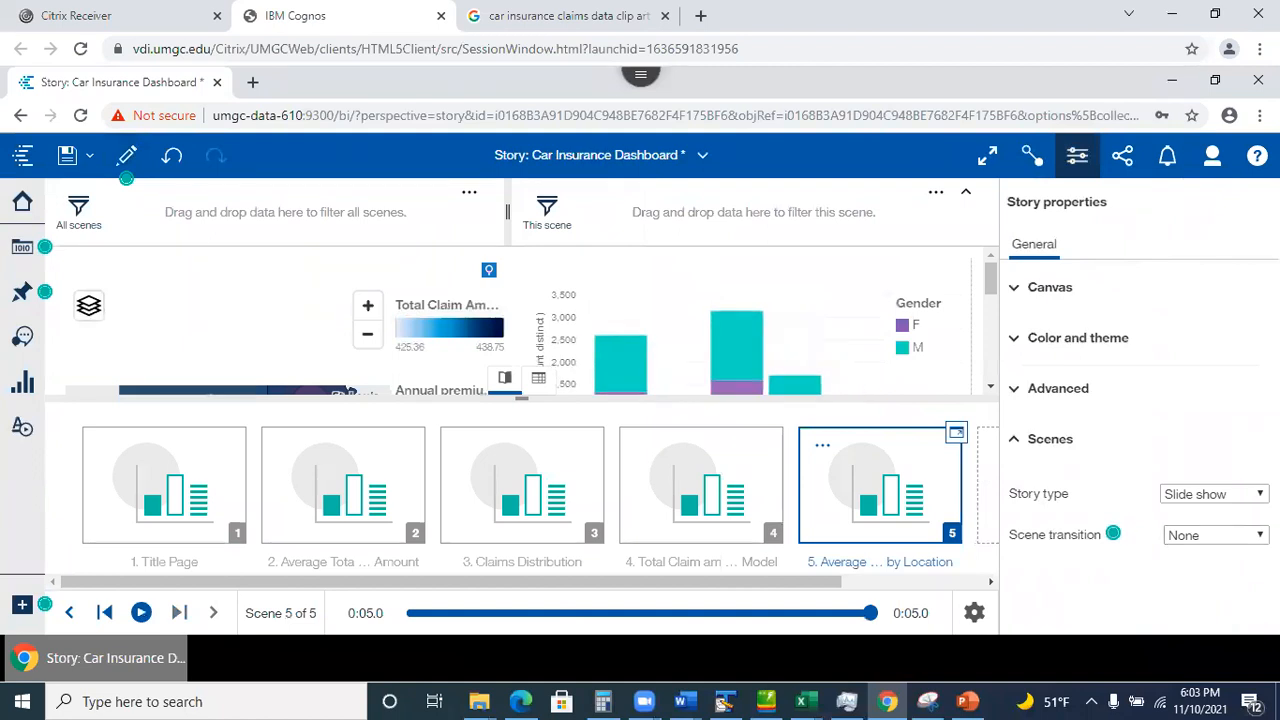
{"action": "left_click", "coordinate": [1225, 535]}
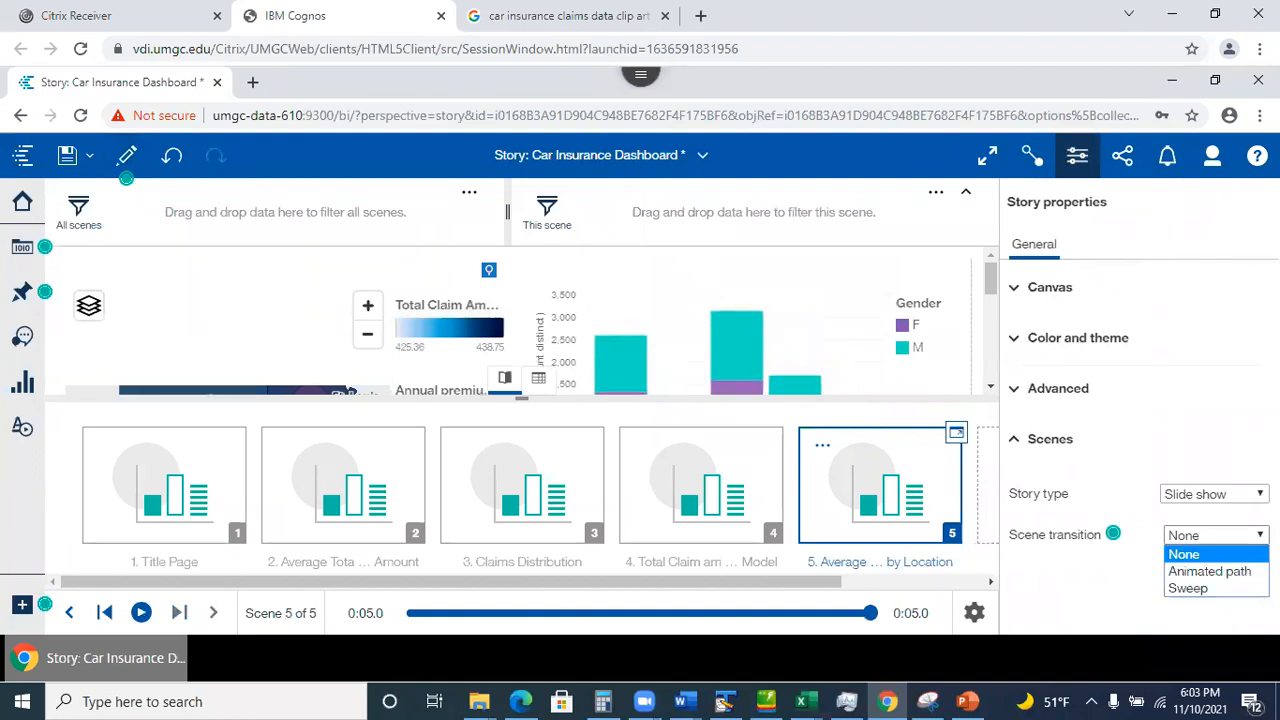
{"action": "left_click", "coordinate": [1224, 570]}
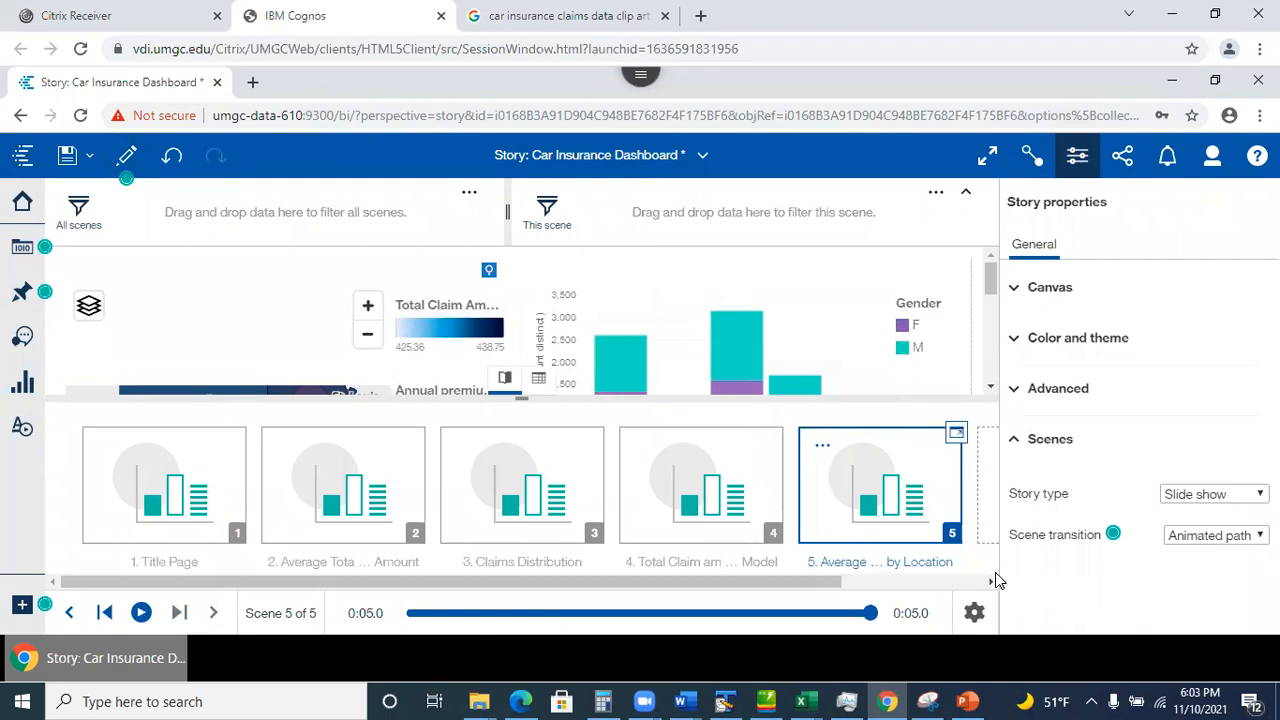
{"action": "left_click", "coordinate": [66, 157]}
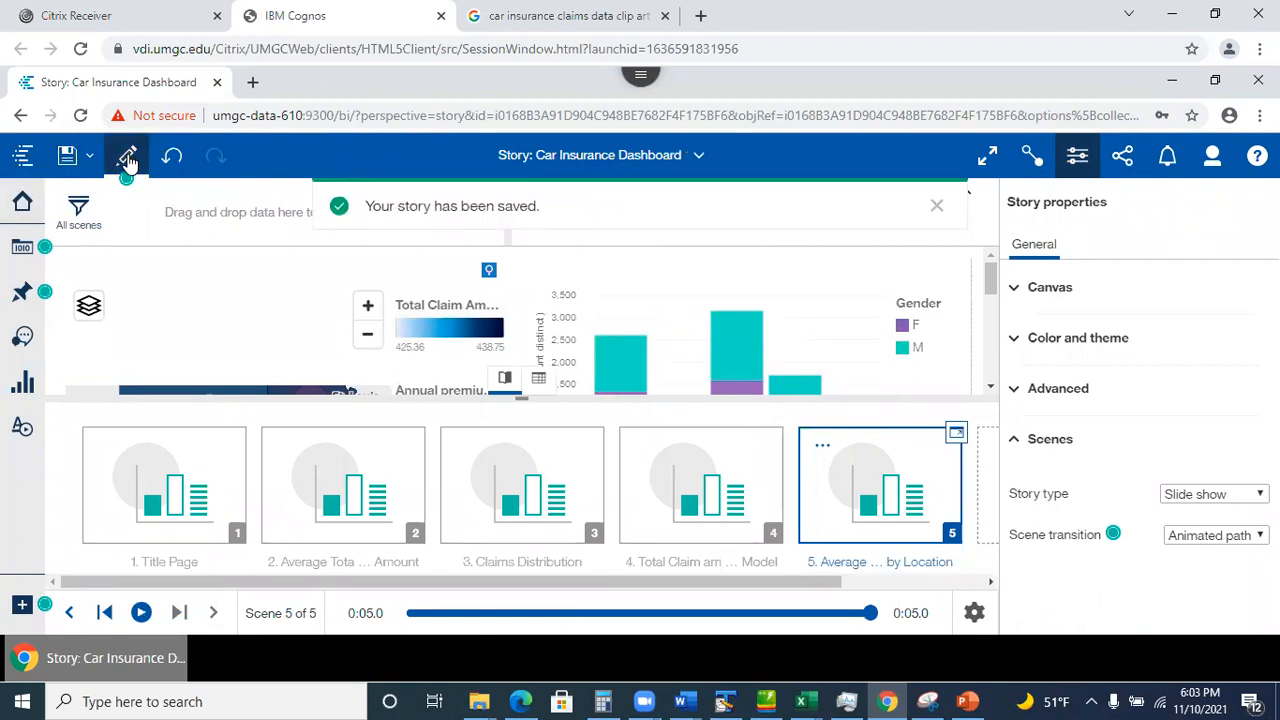
{"action": "left_click", "coordinate": [128, 158]}
{"action": "left_click", "coordinate": [218, 612]}
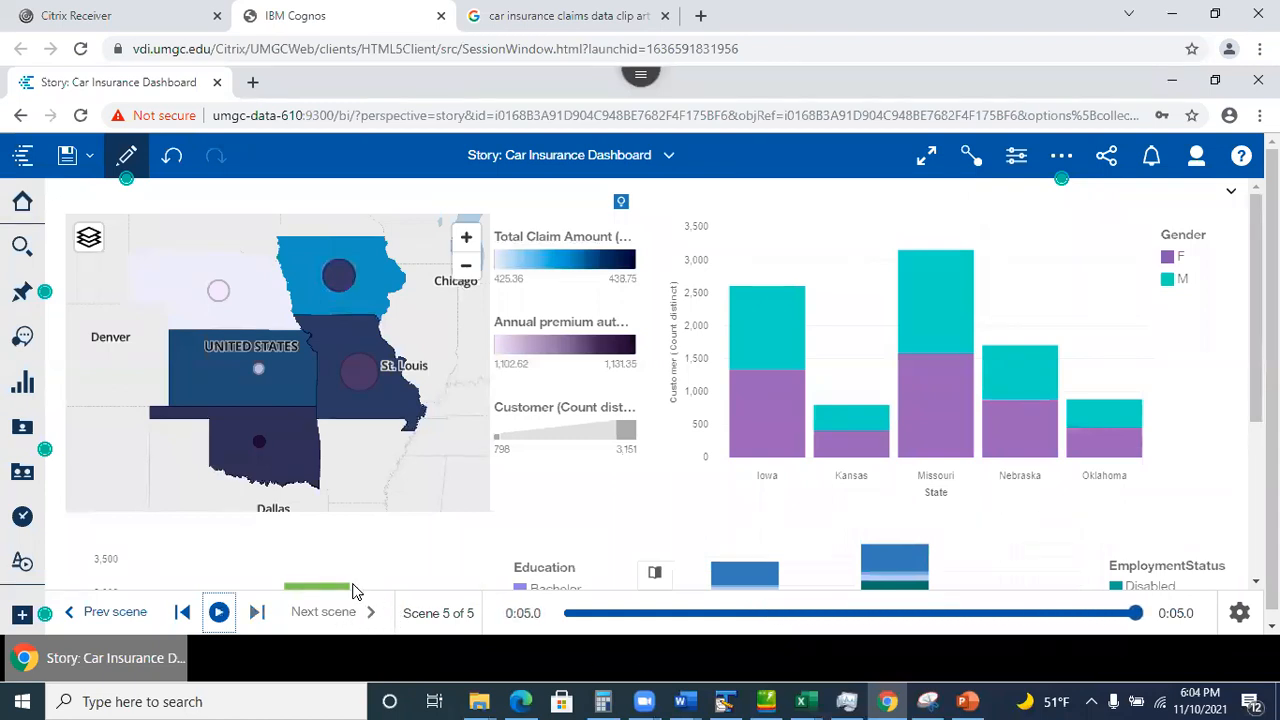
Rewind to the title scene and replay the Animated path transitions through scene 5, then resume editing.
{"action": "left_click", "coordinate": [183, 613]}
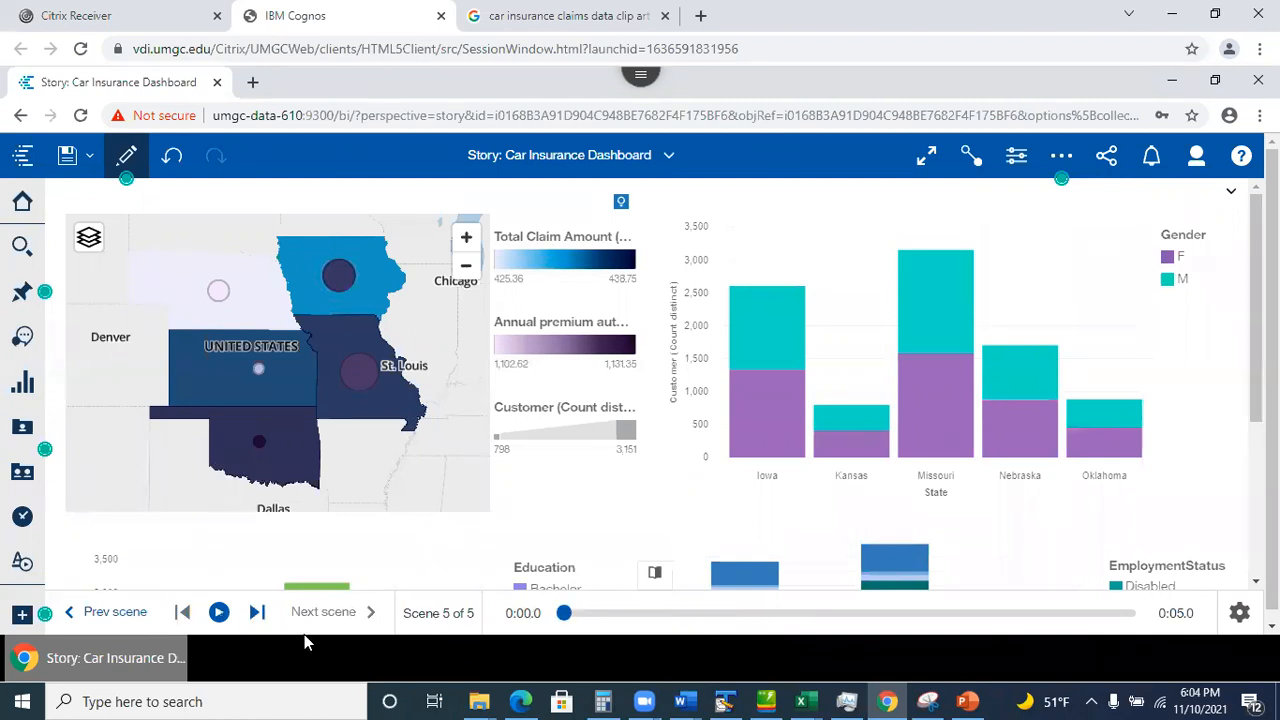
{"action": "left_click", "coordinate": [90, 613]}
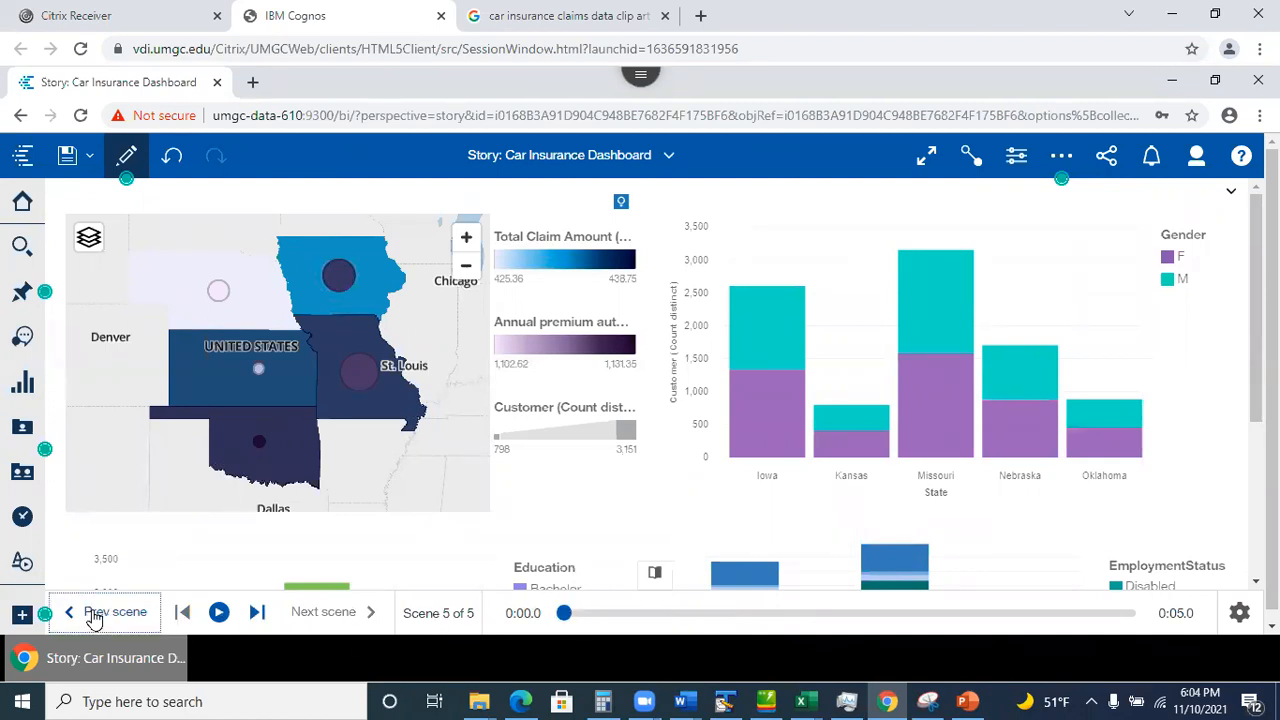
{"action": "left_click", "coordinate": [82, 615]}
{"action": "left_click", "coordinate": [82, 615]}
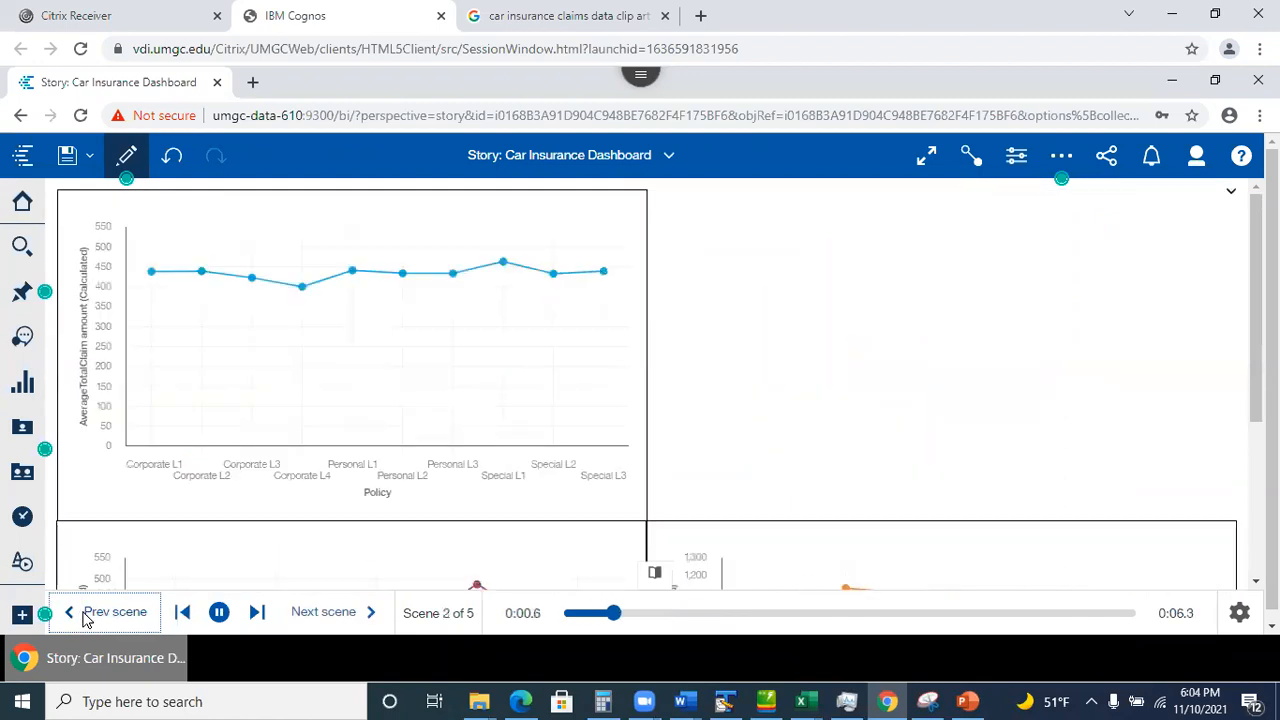
{"action": "left_click", "coordinate": [82, 615]}
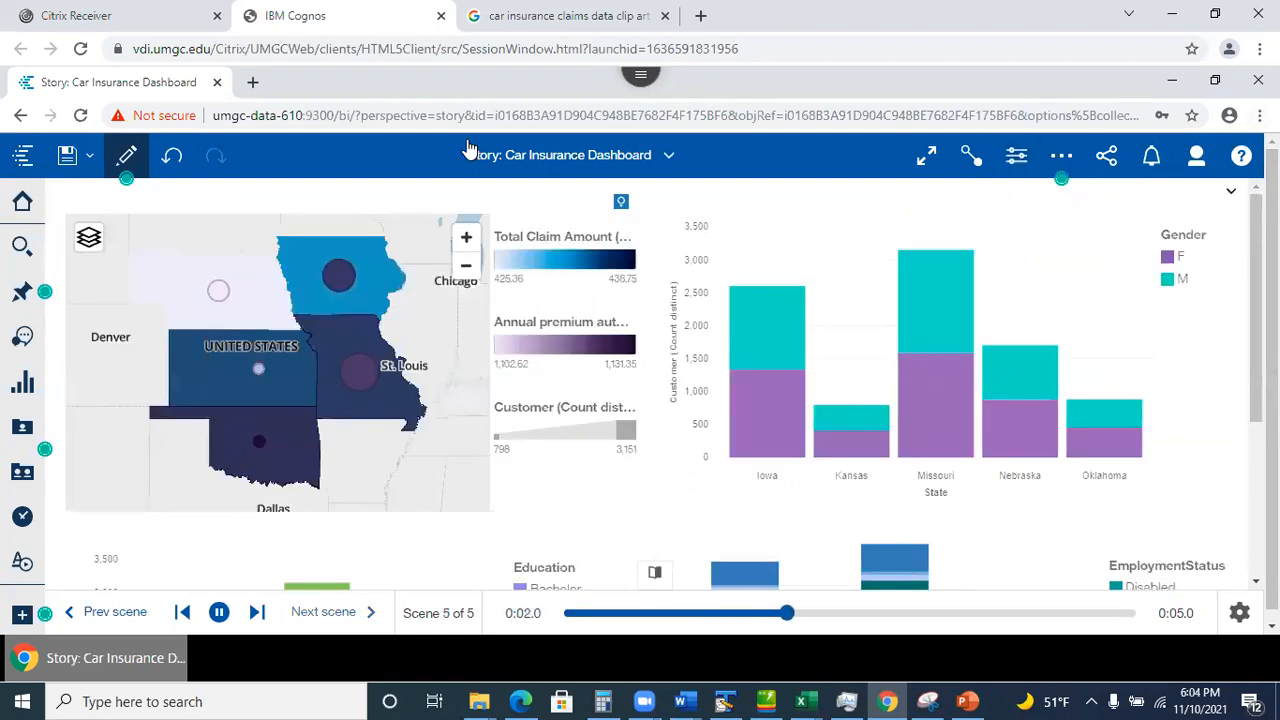
{"action": "left_click", "coordinate": [127, 160]}
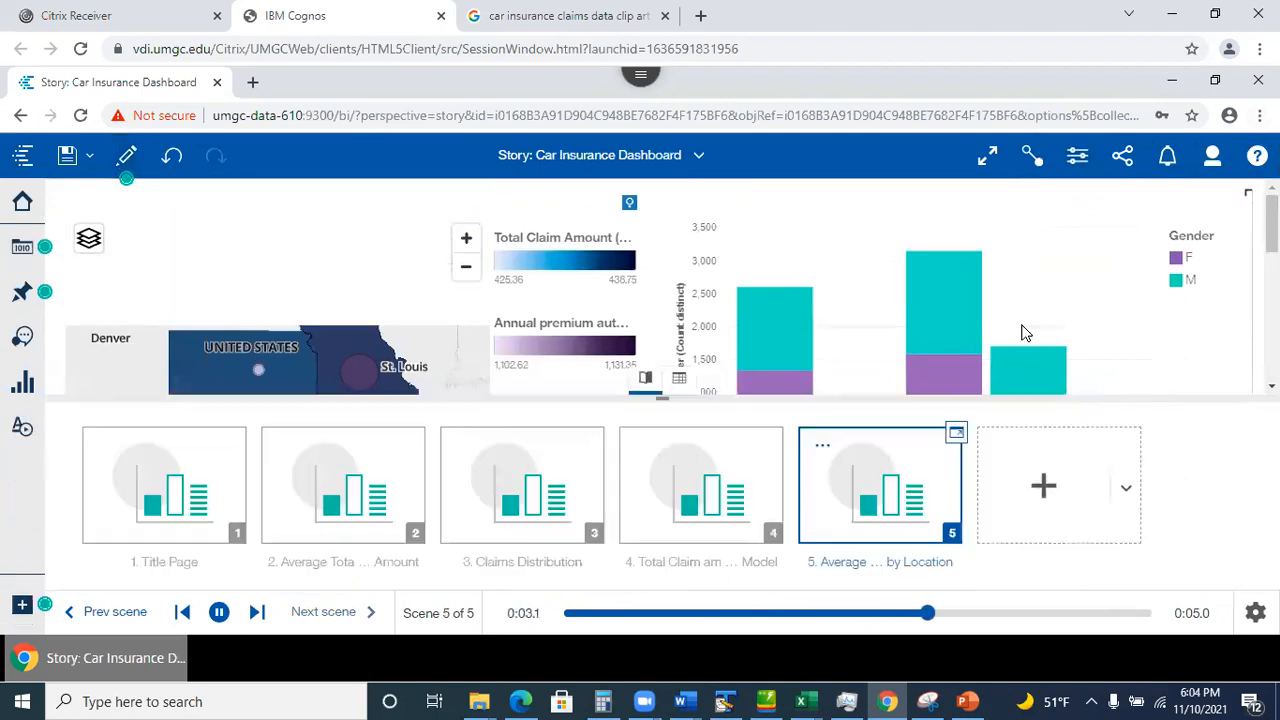
Switch the scene transition to Sweep in Properties, save with Ctrl+S, and close the panel.
{"action": "left_click", "coordinate": [1077, 157]}
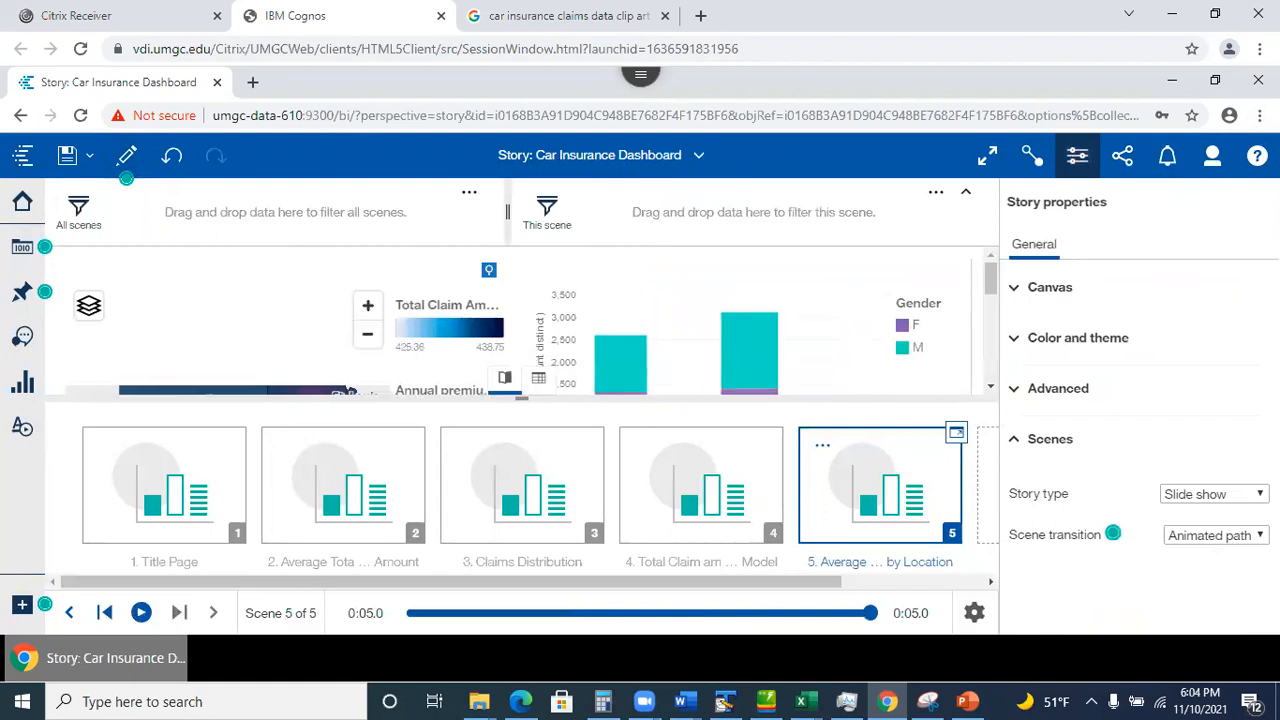
{"action": "left_click", "coordinate": [1215, 535]}
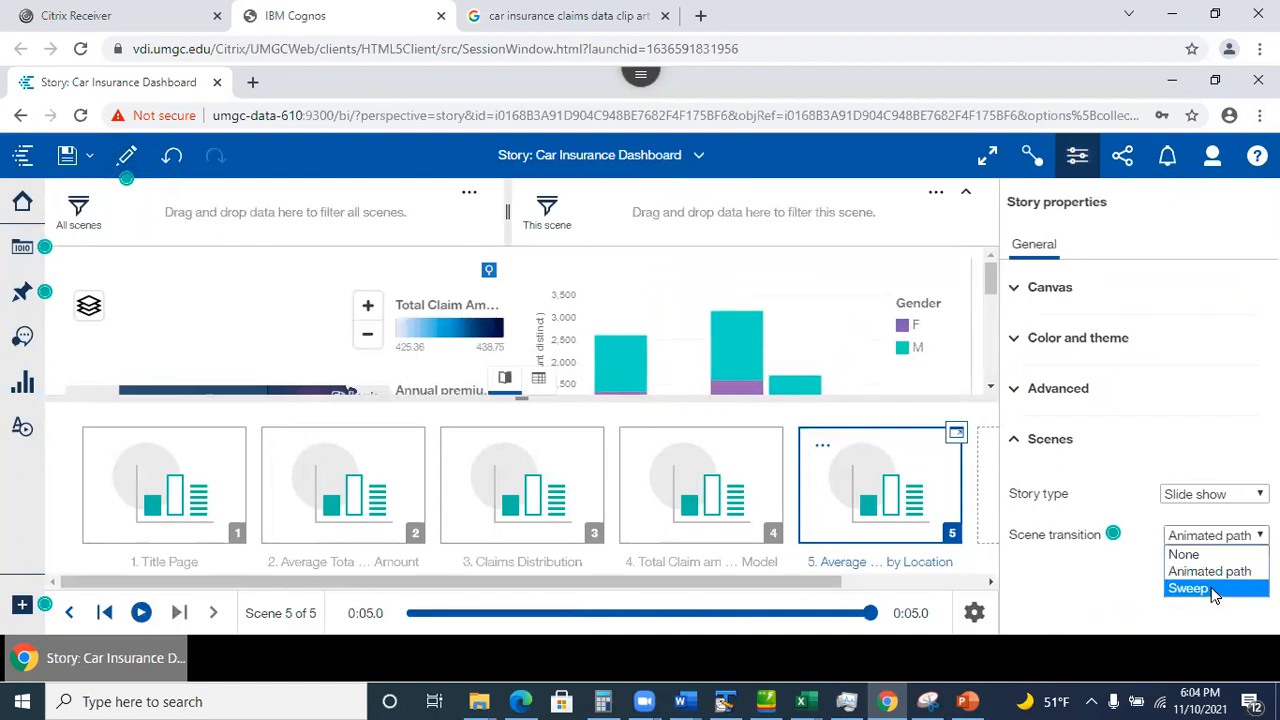
{"action": "left_click", "coordinate": [1176, 588]}
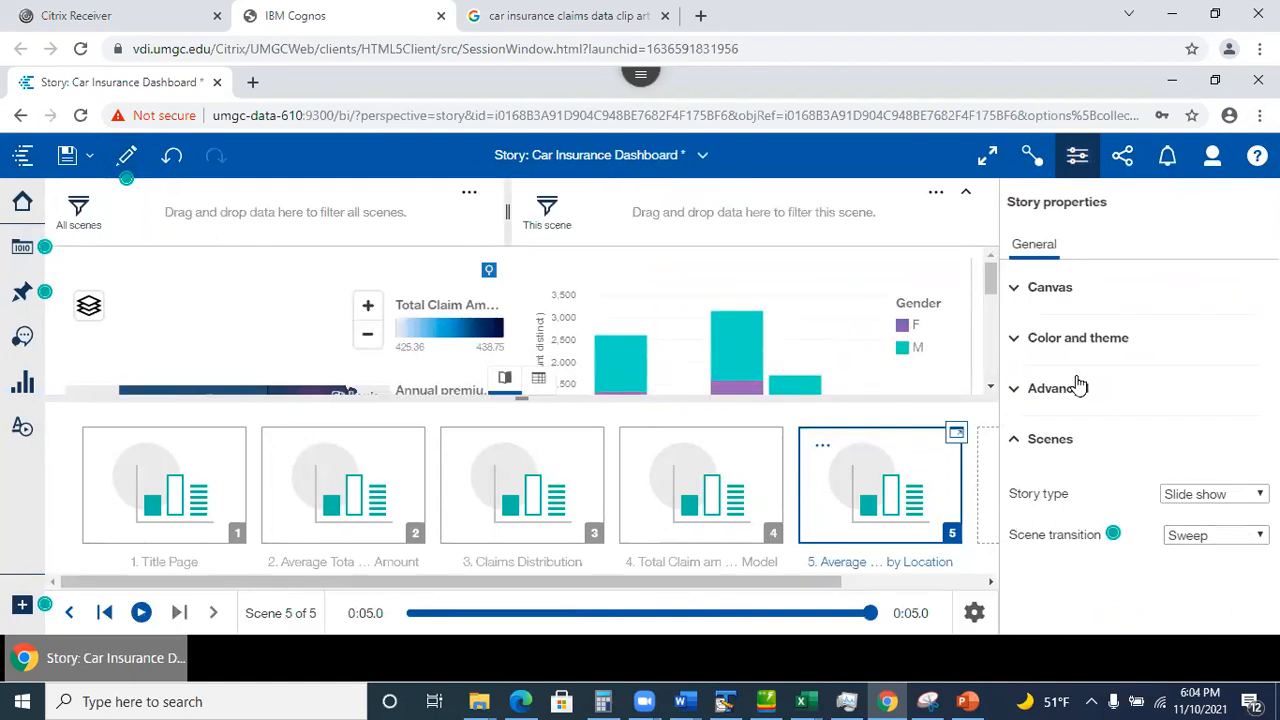
{"action": "key", "text": "ctrl+s"}
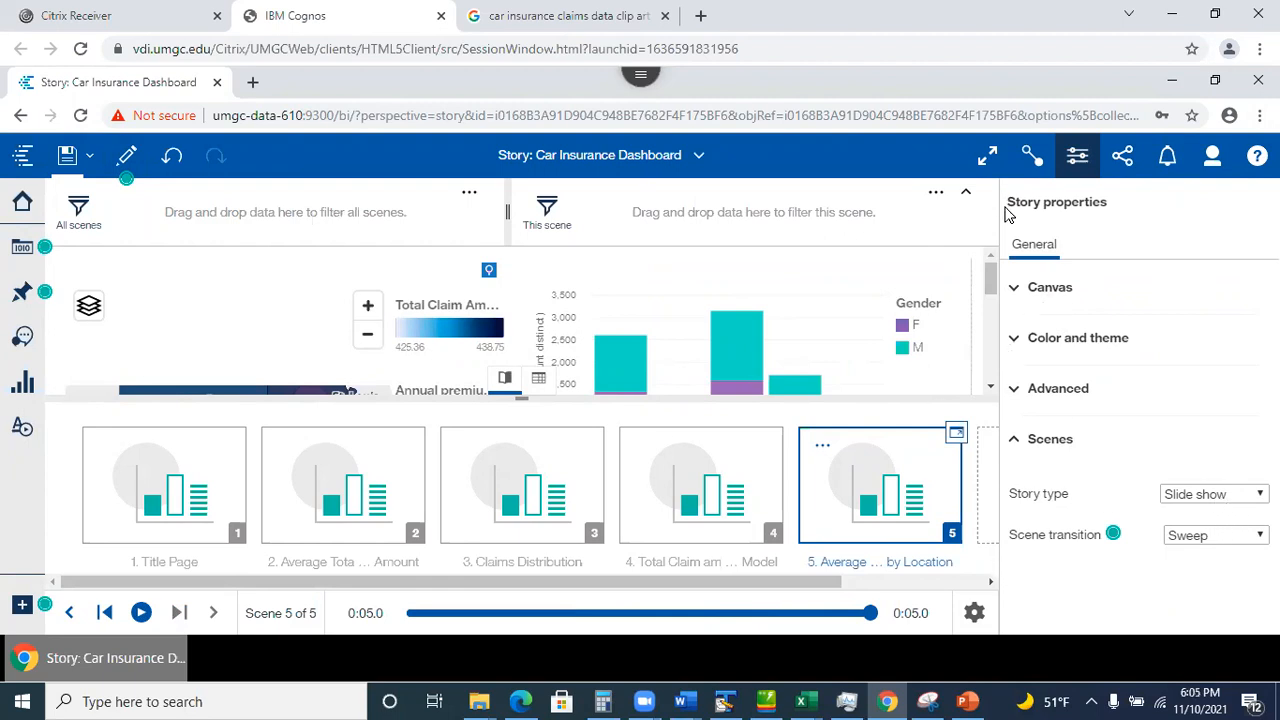
{"action": "left_click", "coordinate": [1075, 156]}
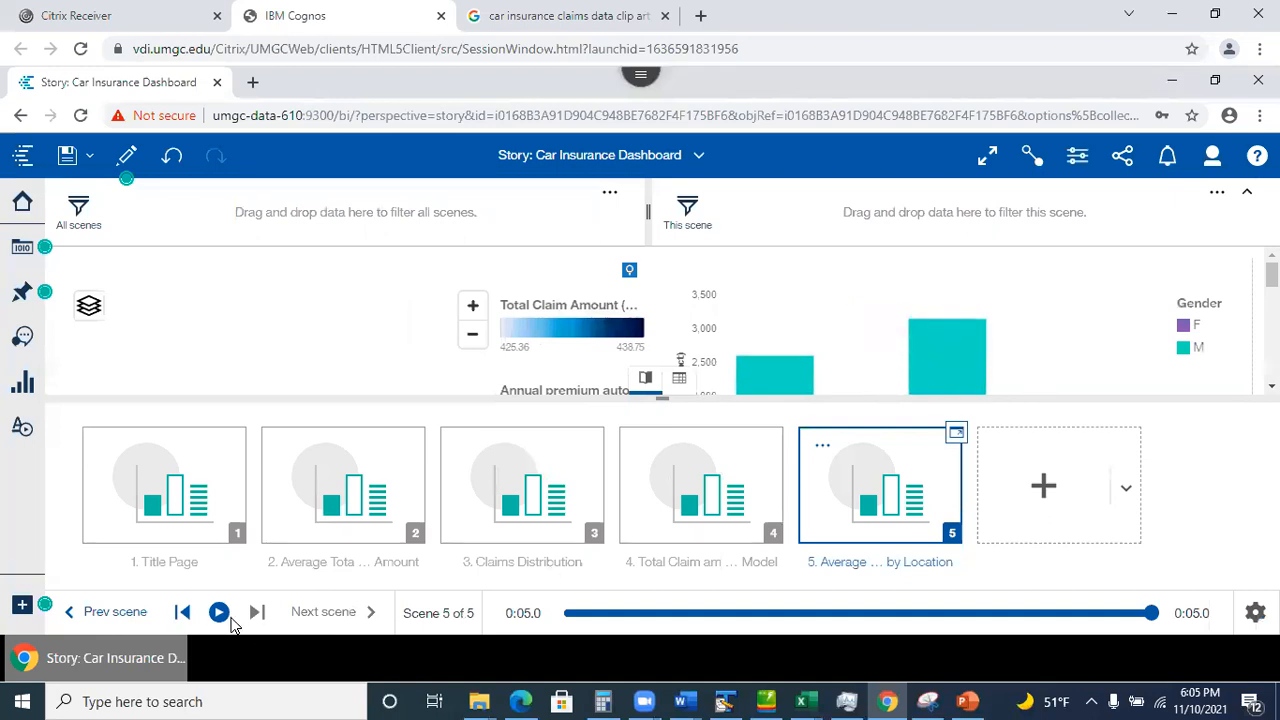
Rewind the scene timeline back to the Title Page scene.
{"action": "left_click", "coordinate": [182, 612]}
{"action": "left_click", "coordinate": [101, 620]}
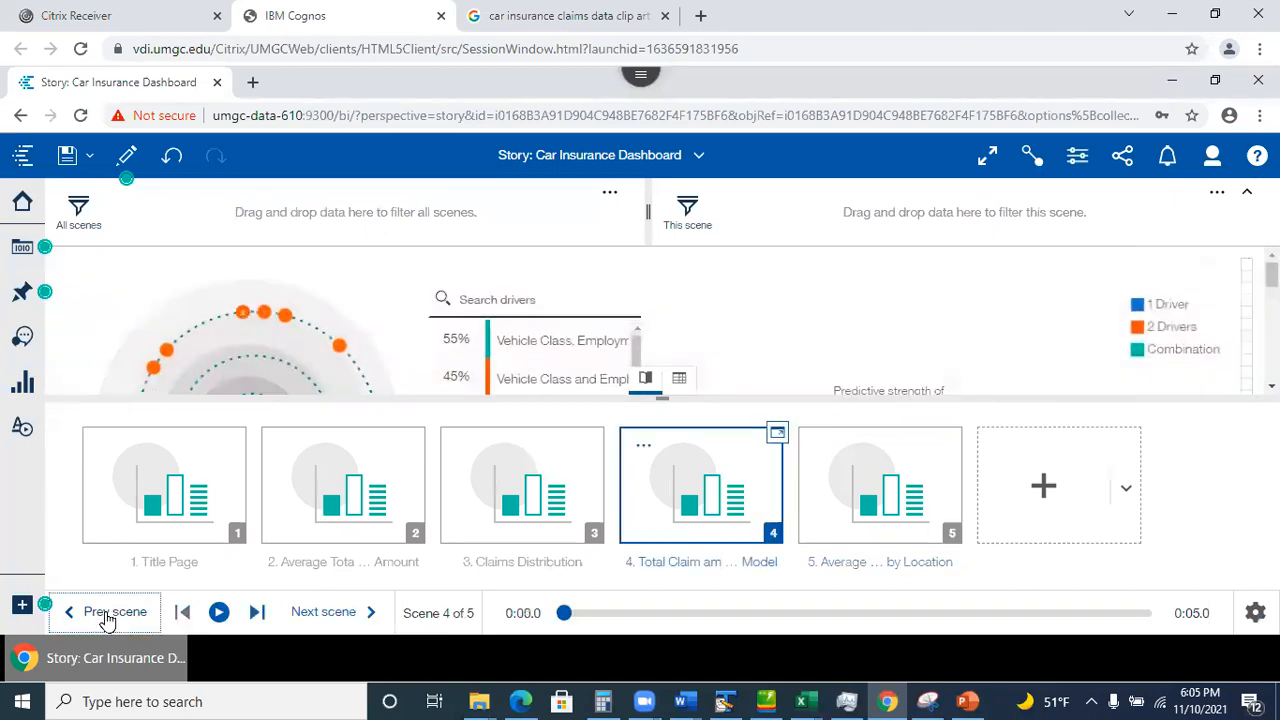
{"action": "left_click", "coordinate": [108, 621]}
{"action": "left_click", "coordinate": [110, 618]}
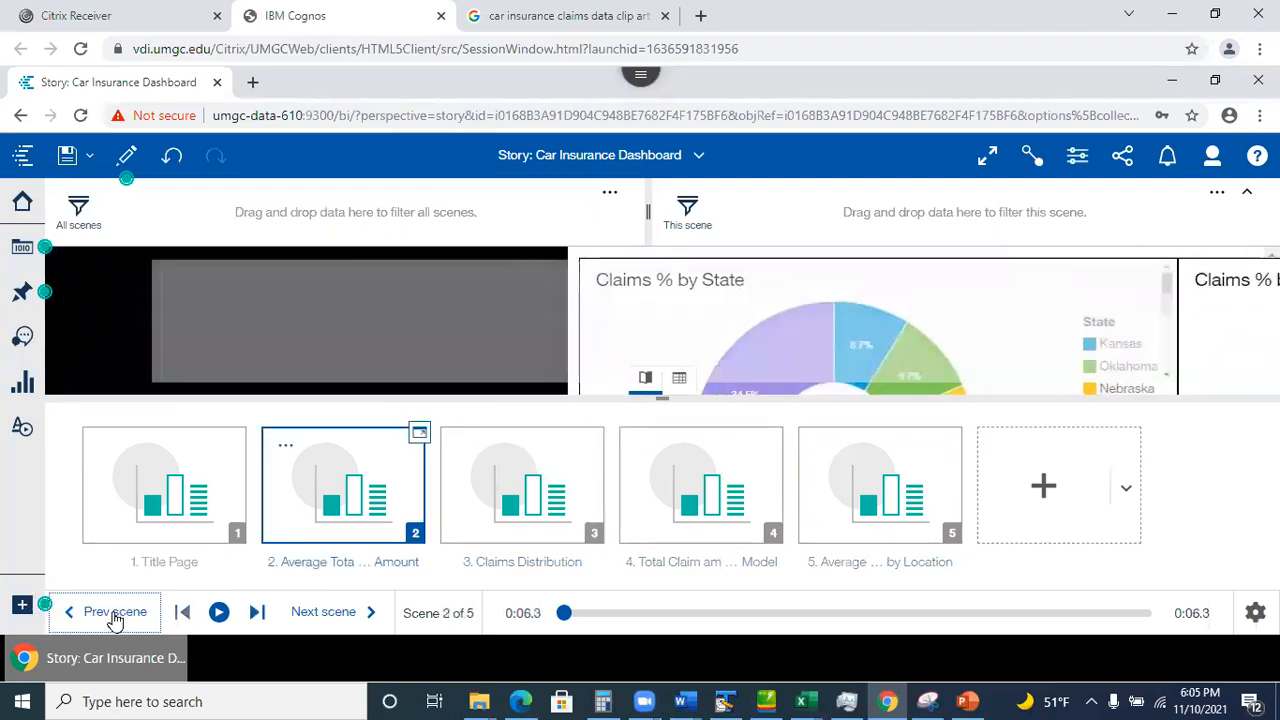
{"action": "left_click", "coordinate": [108, 614]}
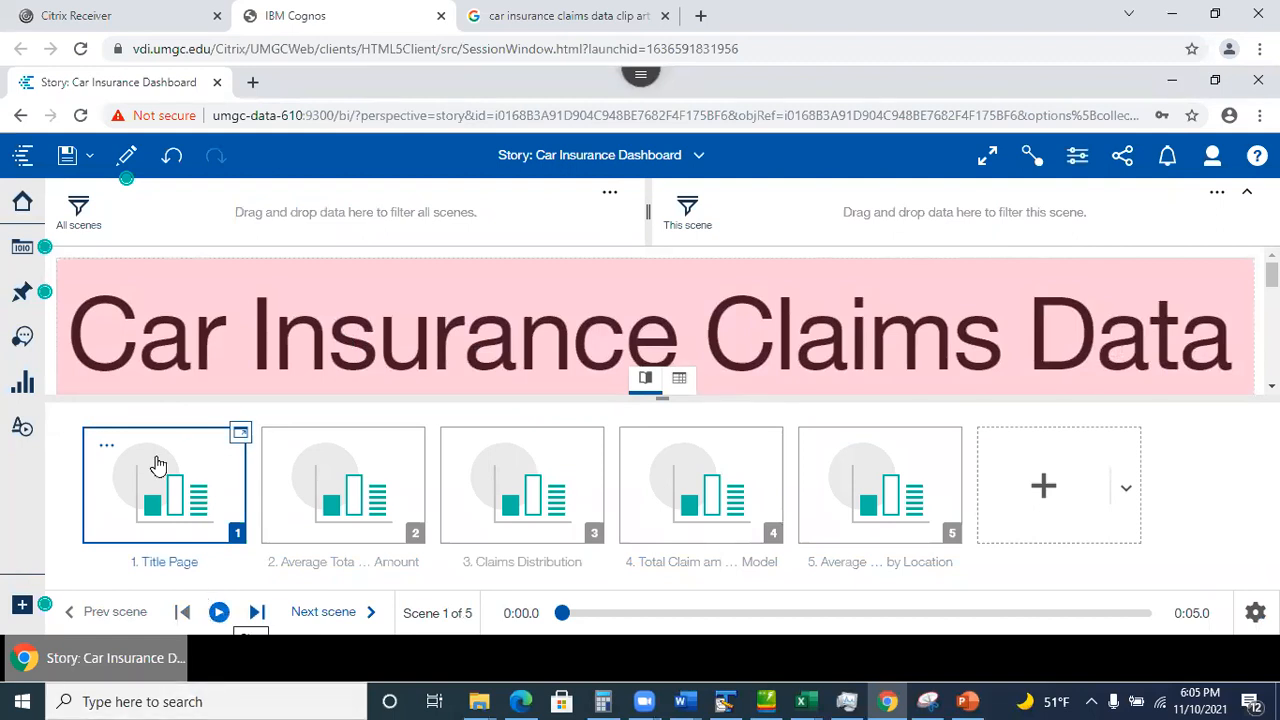
Preview the story, play its scenes through to scene 5, then return to editing.
{"action": "left_click", "coordinate": [126, 155]}
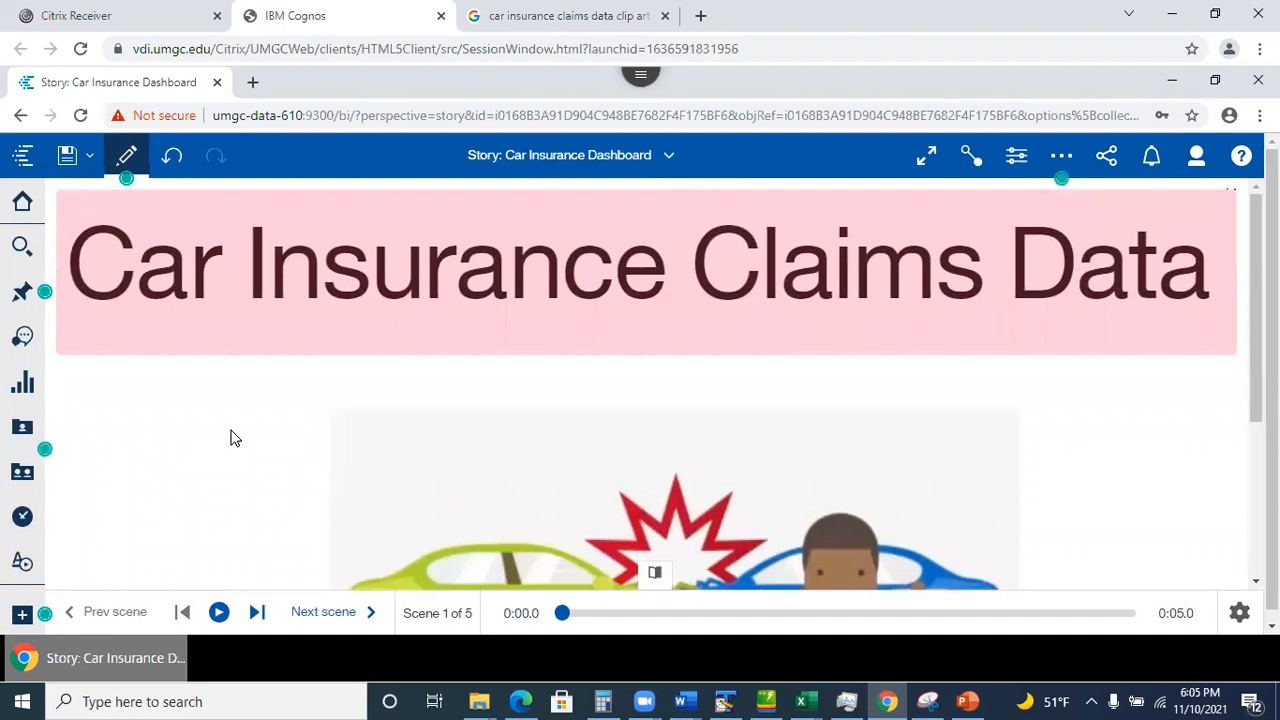
{"action": "left_click", "coordinate": [220, 614]}
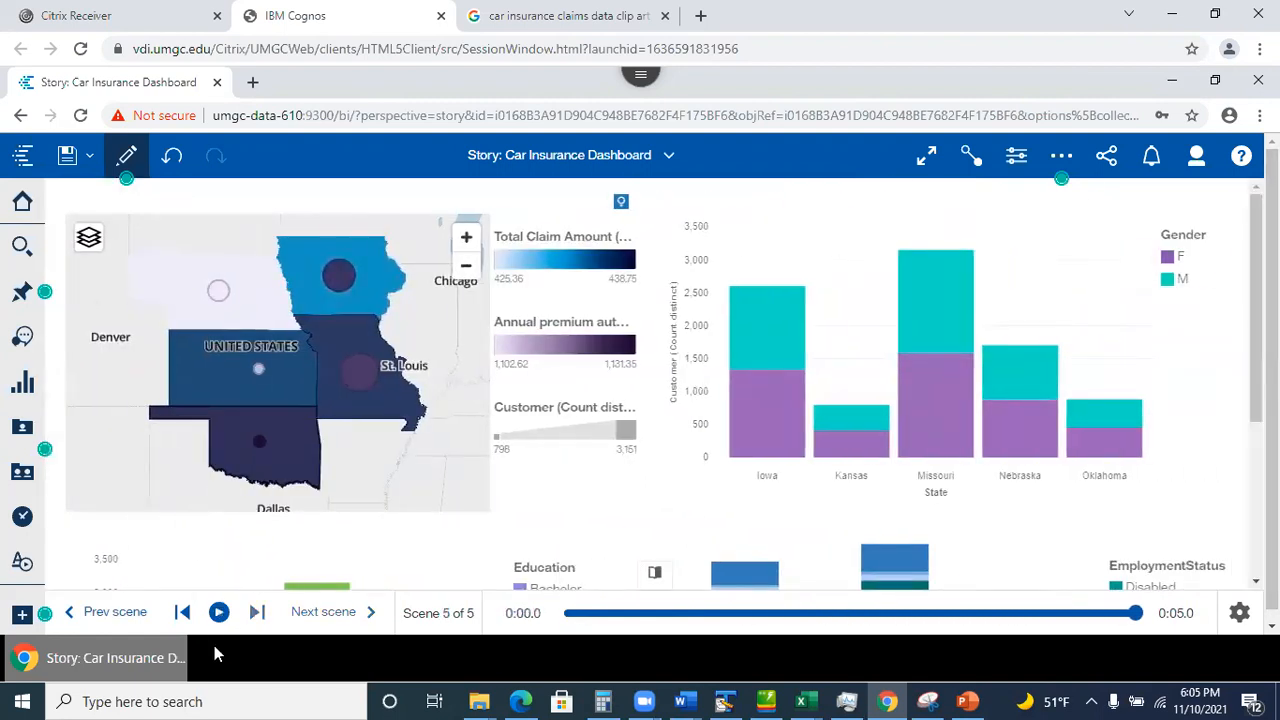
{"action": "left_click", "coordinate": [218, 614]}
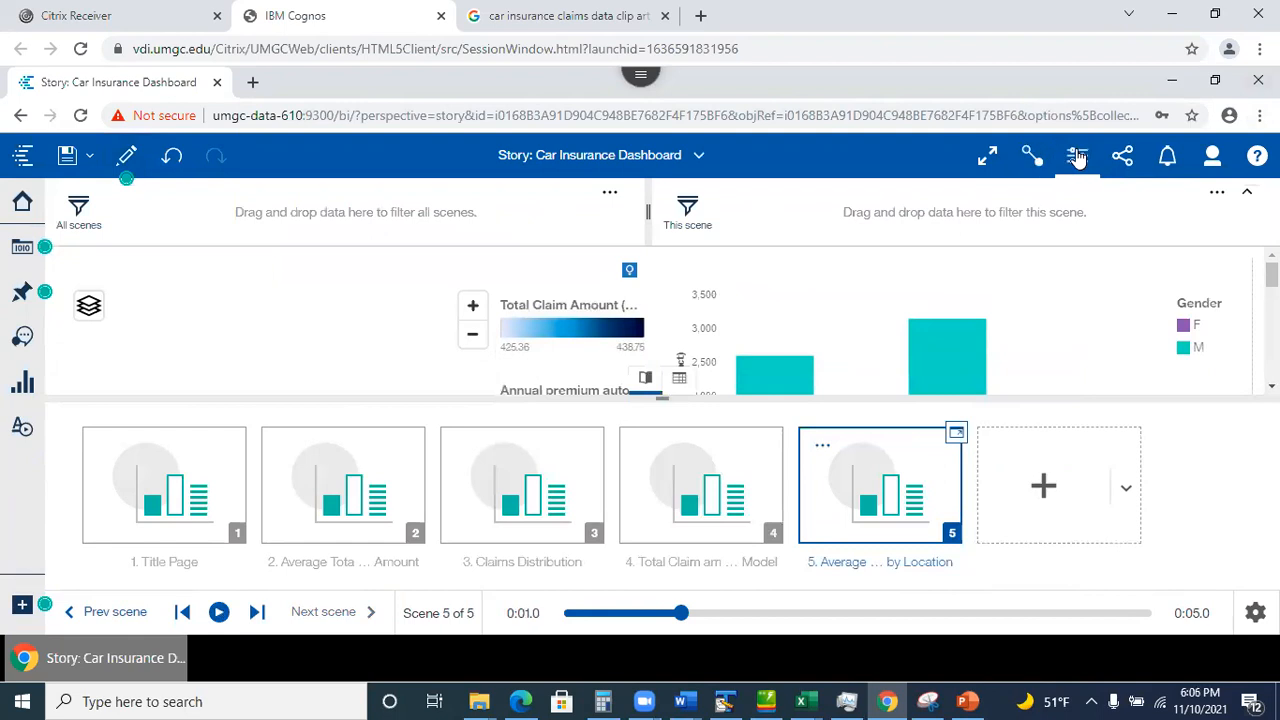
In story properties, set Story type to Guided journey with the horizontal timeline layout.
{"action": "left_click", "coordinate": [1078, 158]}
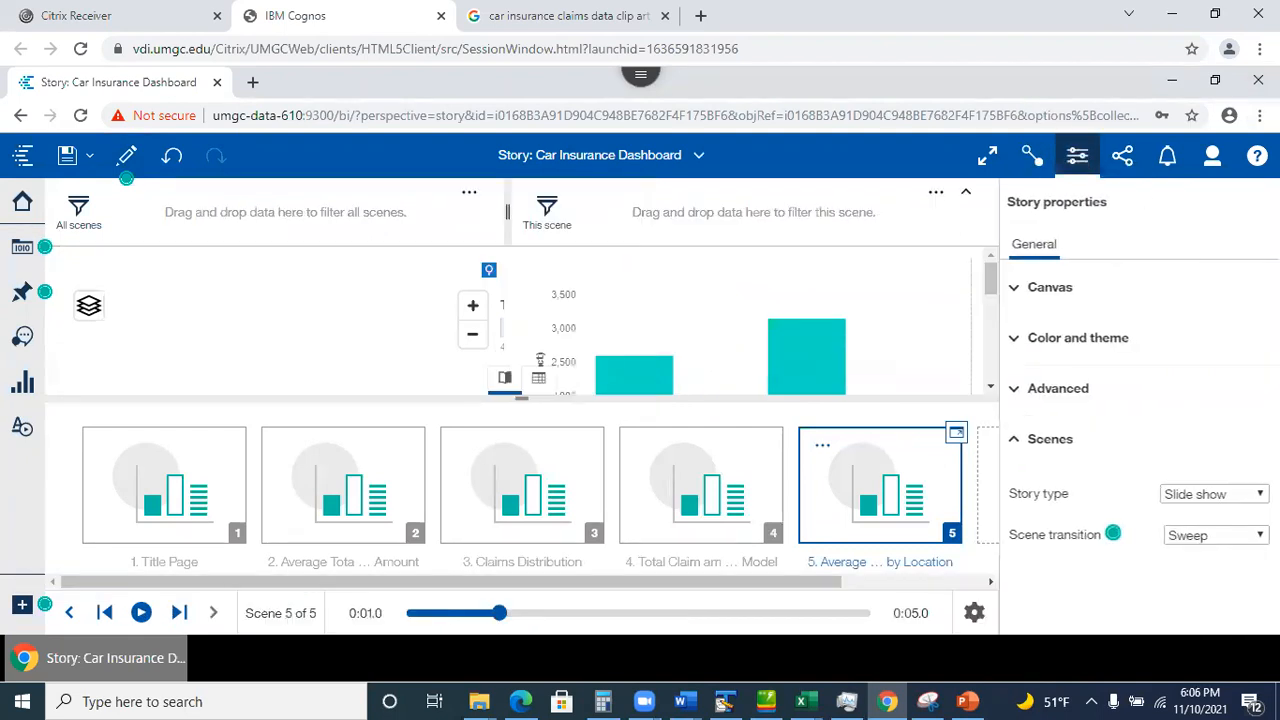
{"action": "left_click", "coordinate": [1215, 494]}
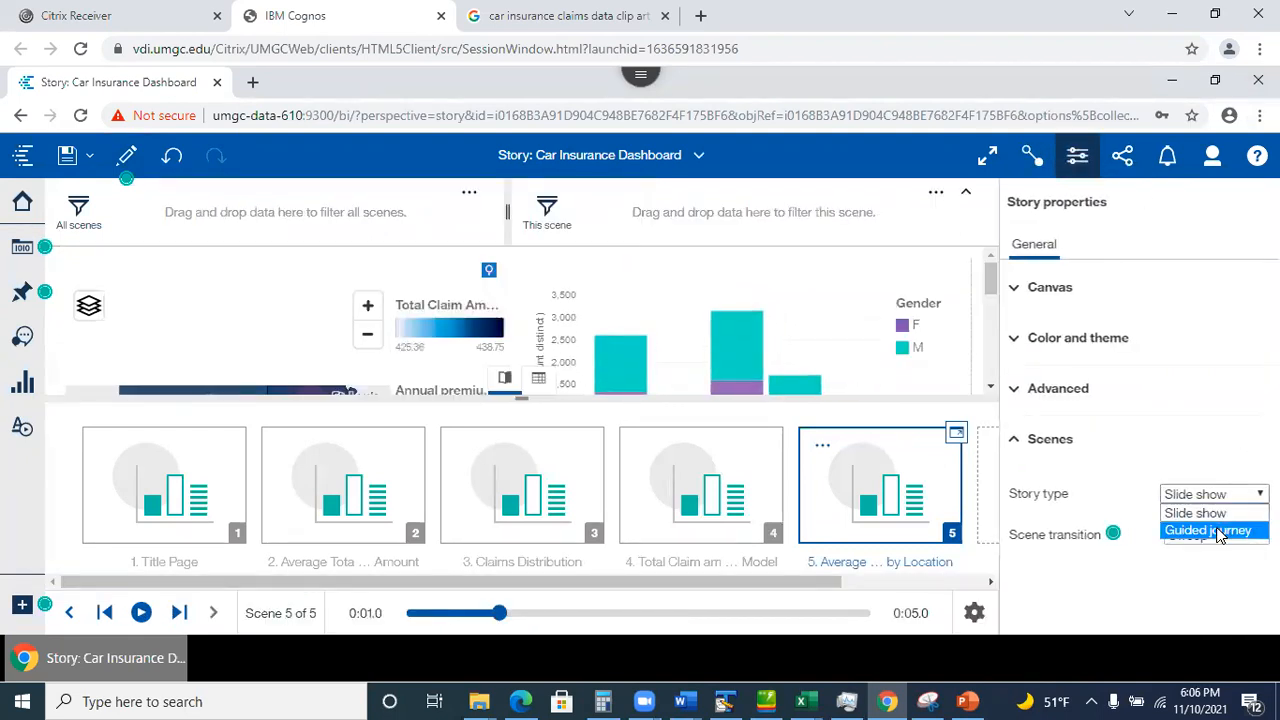
{"action": "left_click", "coordinate": [1217, 530]}
{"action": "scroll", "coordinate": [1206, 523], "scroll_direction": "down", "scroll_amount": 2}
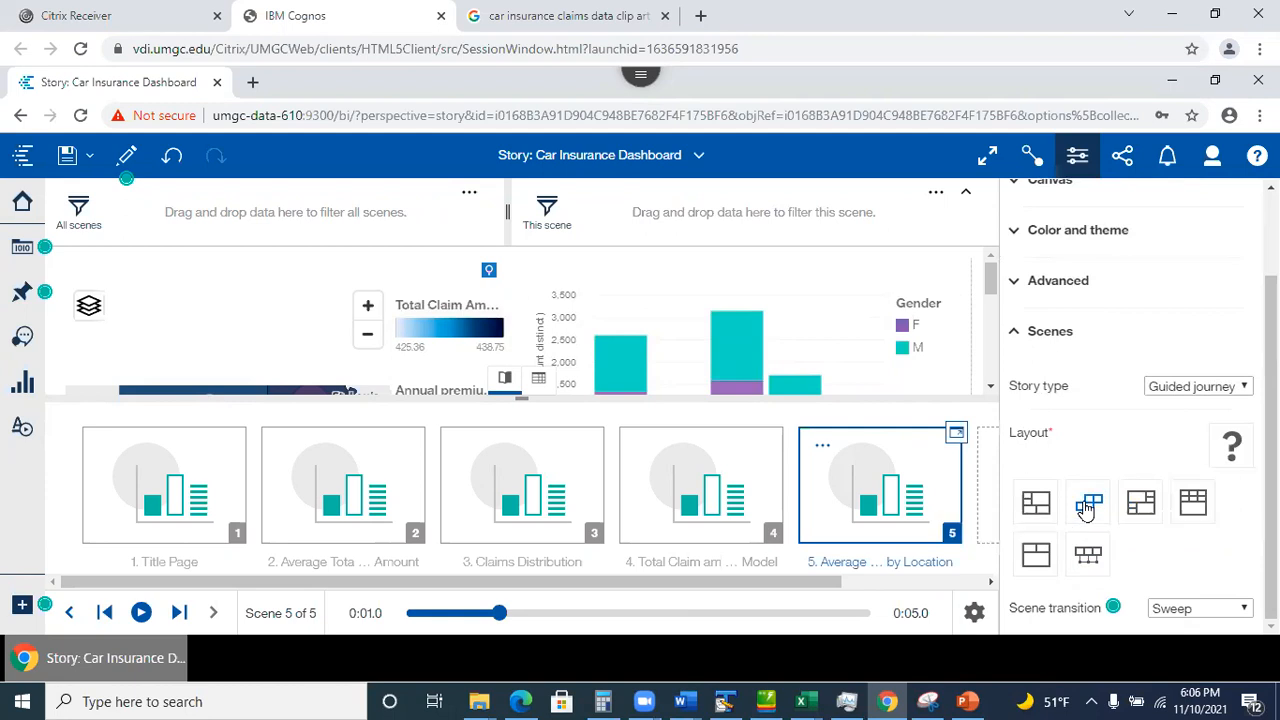
{"action": "left_click", "coordinate": [1089, 556]}
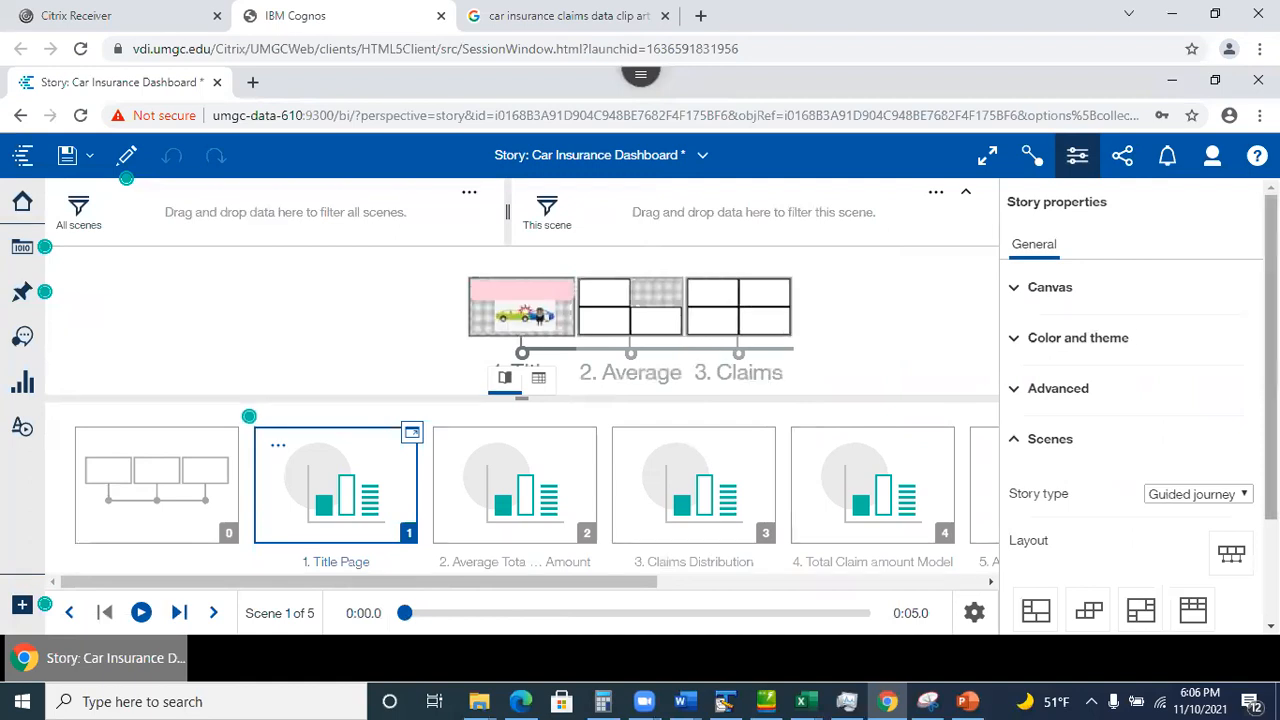
{"action": "scroll", "coordinate": [1130, 500], "scroll_direction": "down", "scroll_amount": 2}
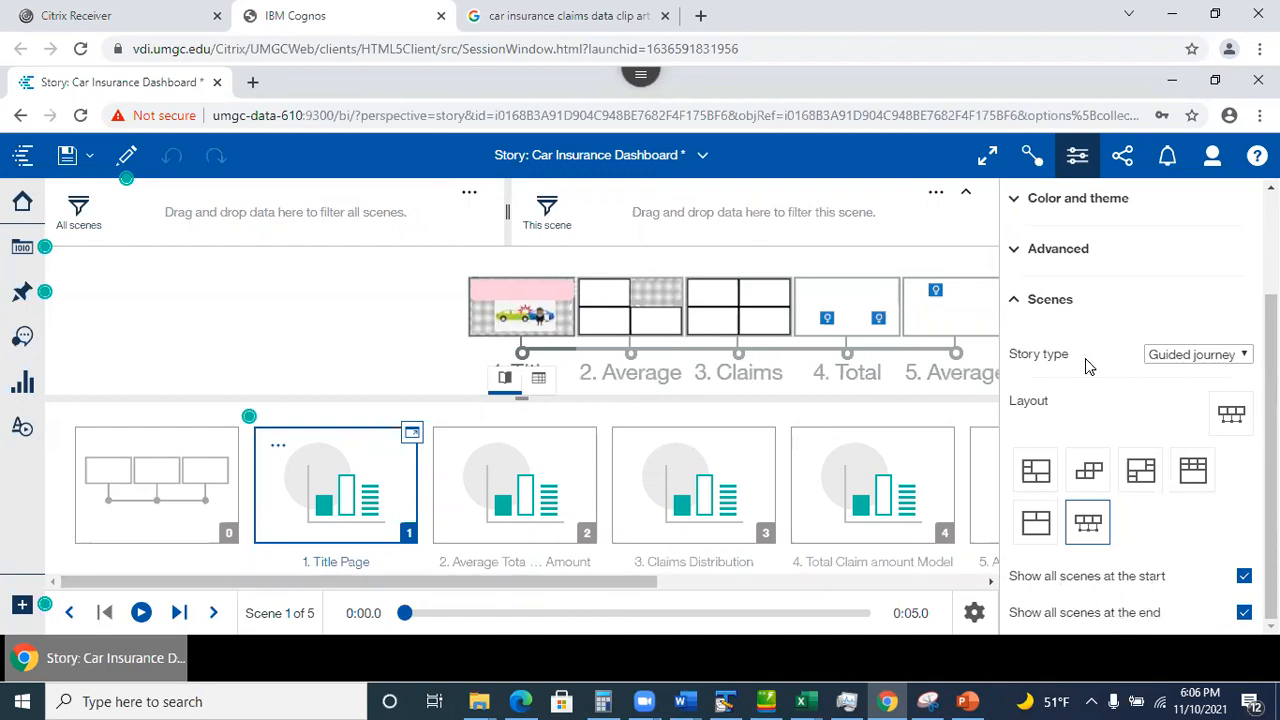
{"action": "left_click", "coordinate": [1077, 157]}
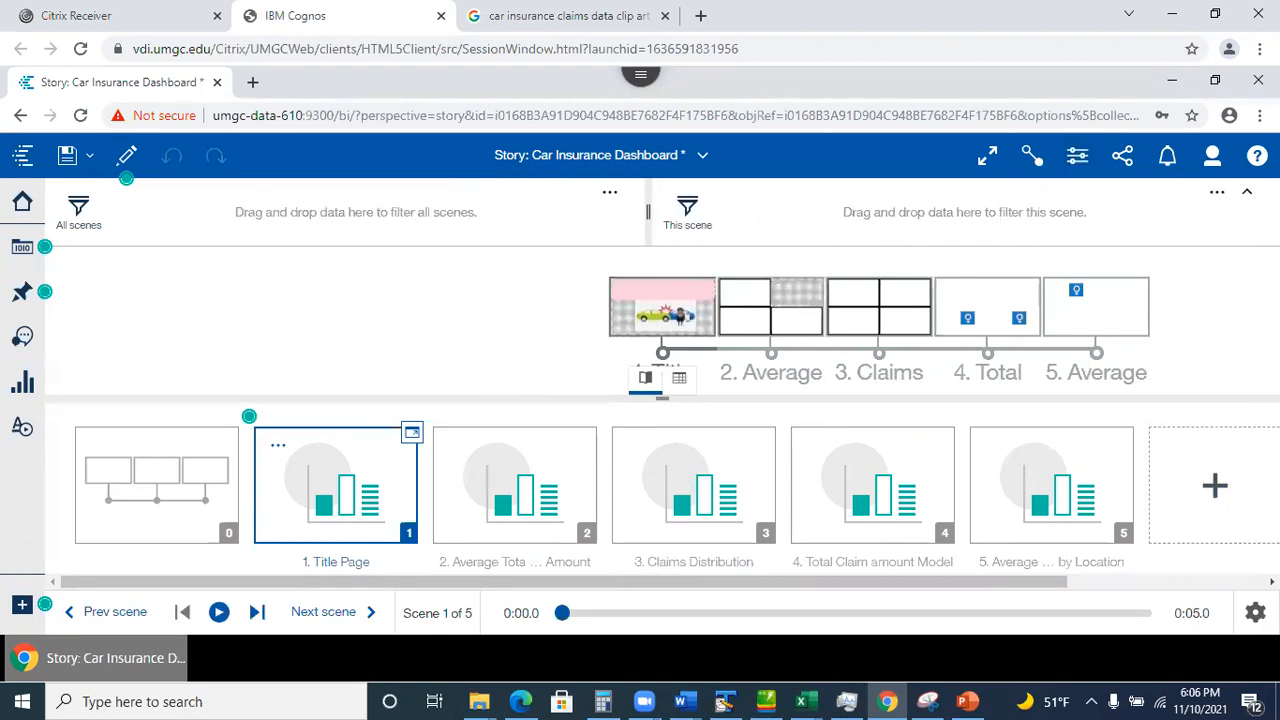
Hide the filter area, zoom the page to 90%, and open the journey's overview scene full-canvas.
{"action": "left_click", "coordinate": [1247, 197]}
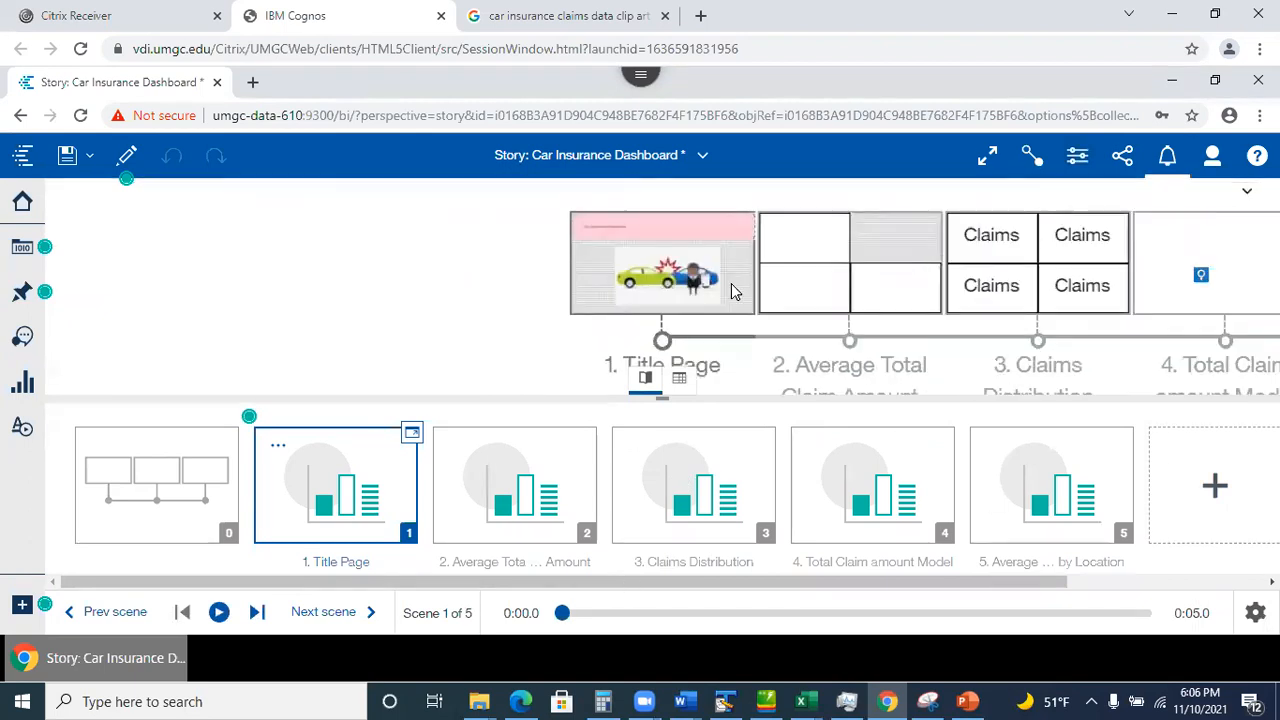
{"action": "left_click", "coordinate": [645, 380]}
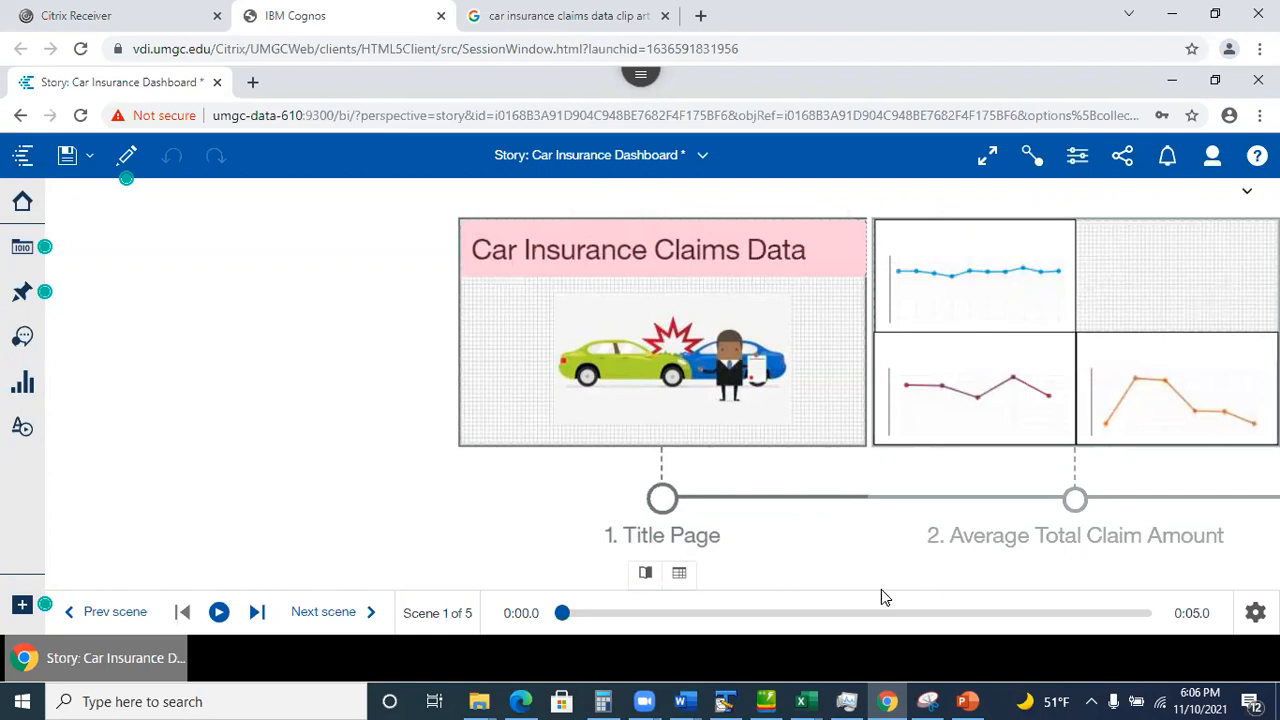
{"action": "key", "text": "ctrl+minus"}
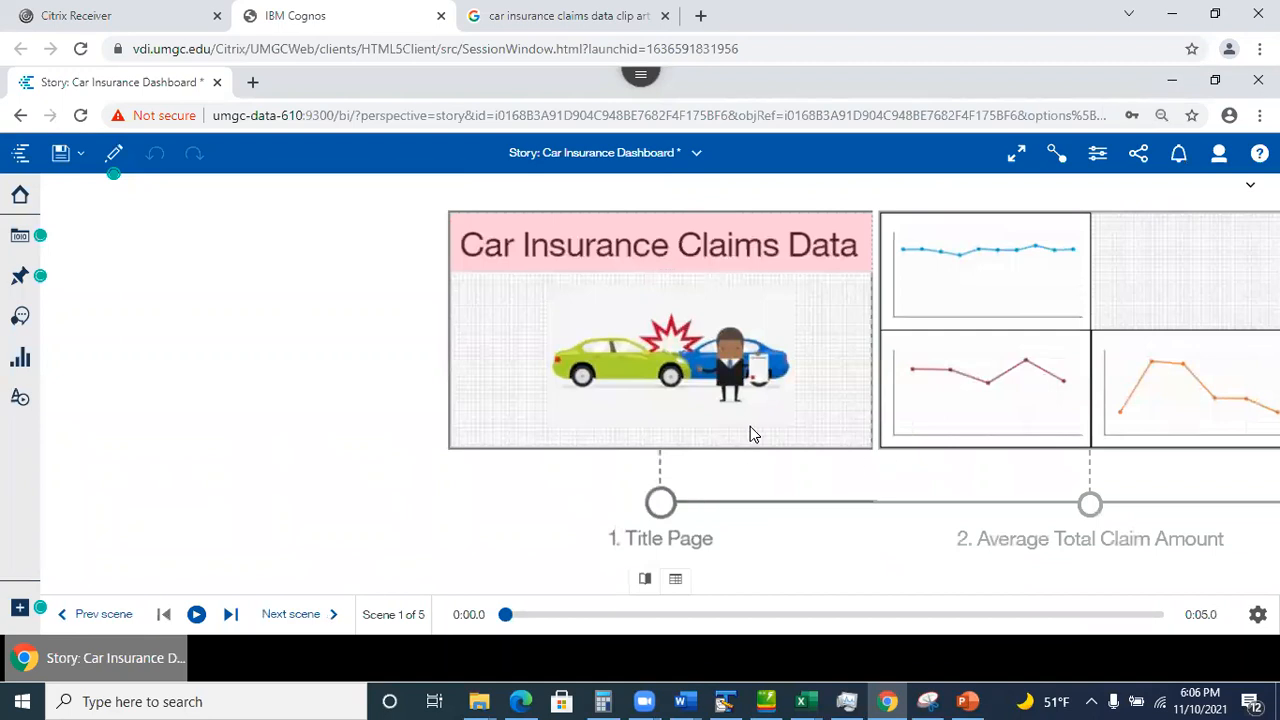
{"action": "left_click", "coordinate": [551, 368]}
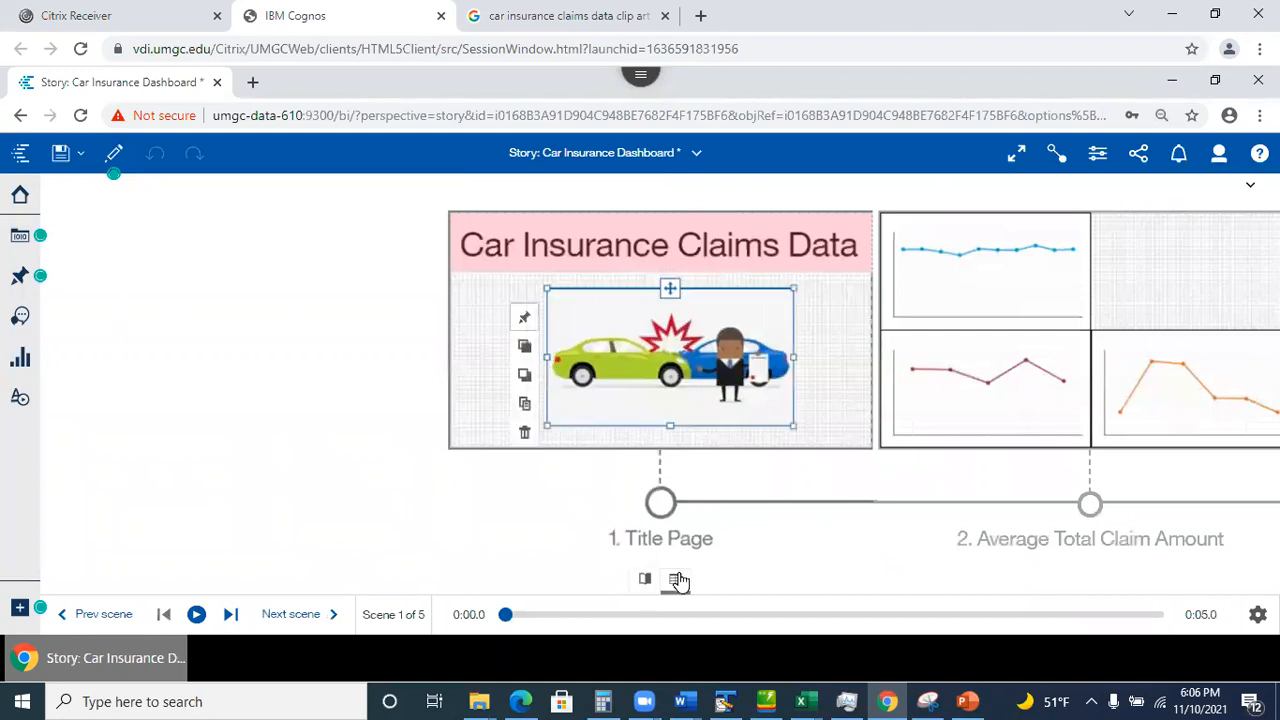
{"action": "left_click", "coordinate": [645, 582]}
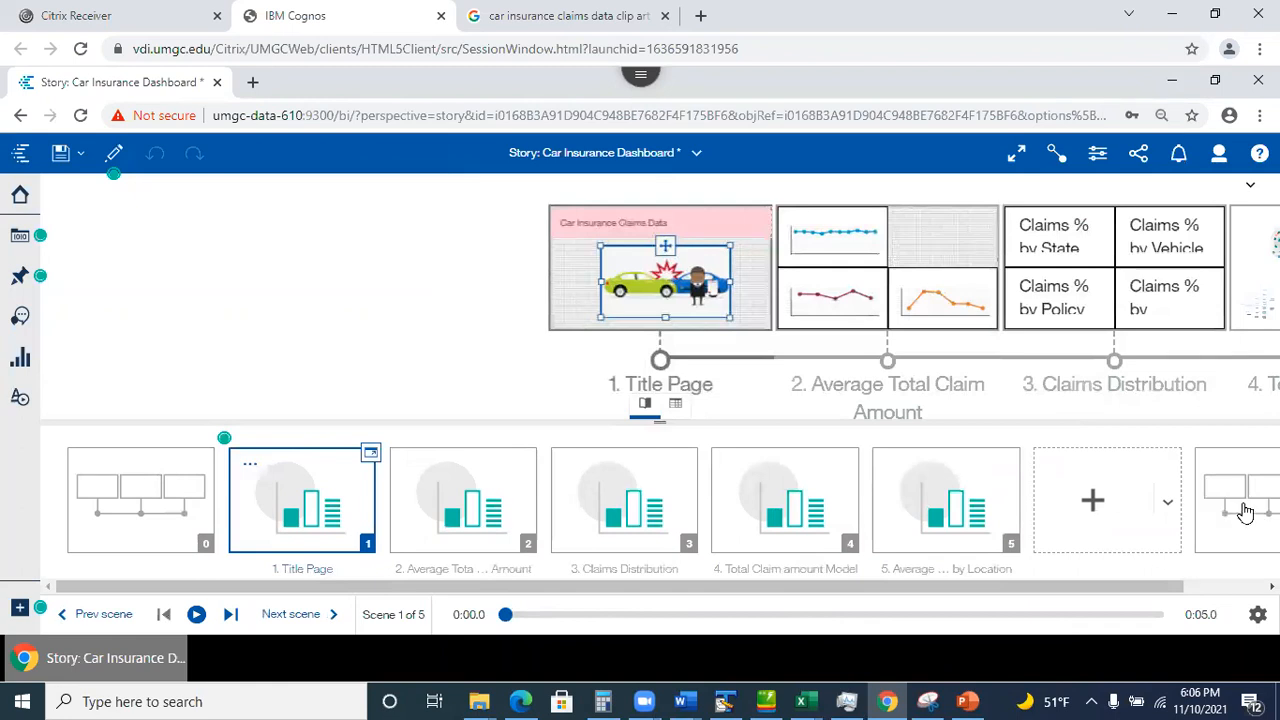
{"action": "left_click", "coordinate": [145, 495]}
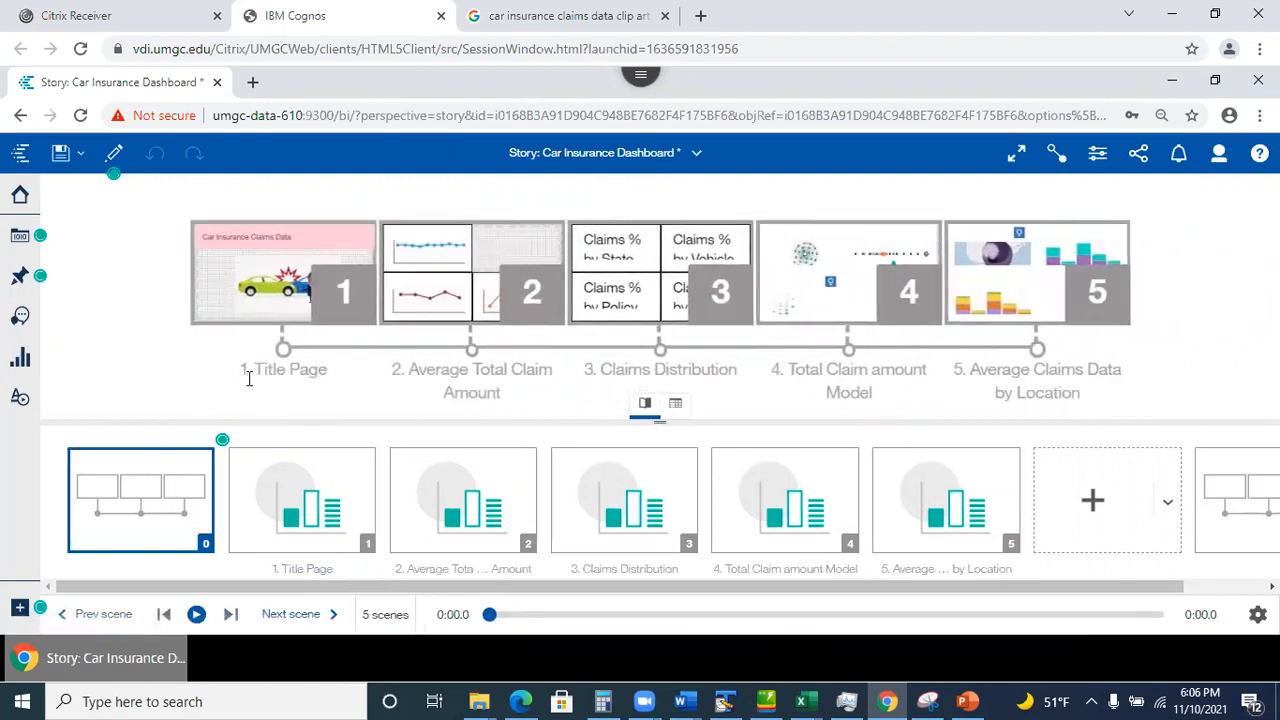
{"action": "left_click", "coordinate": [645, 403]}
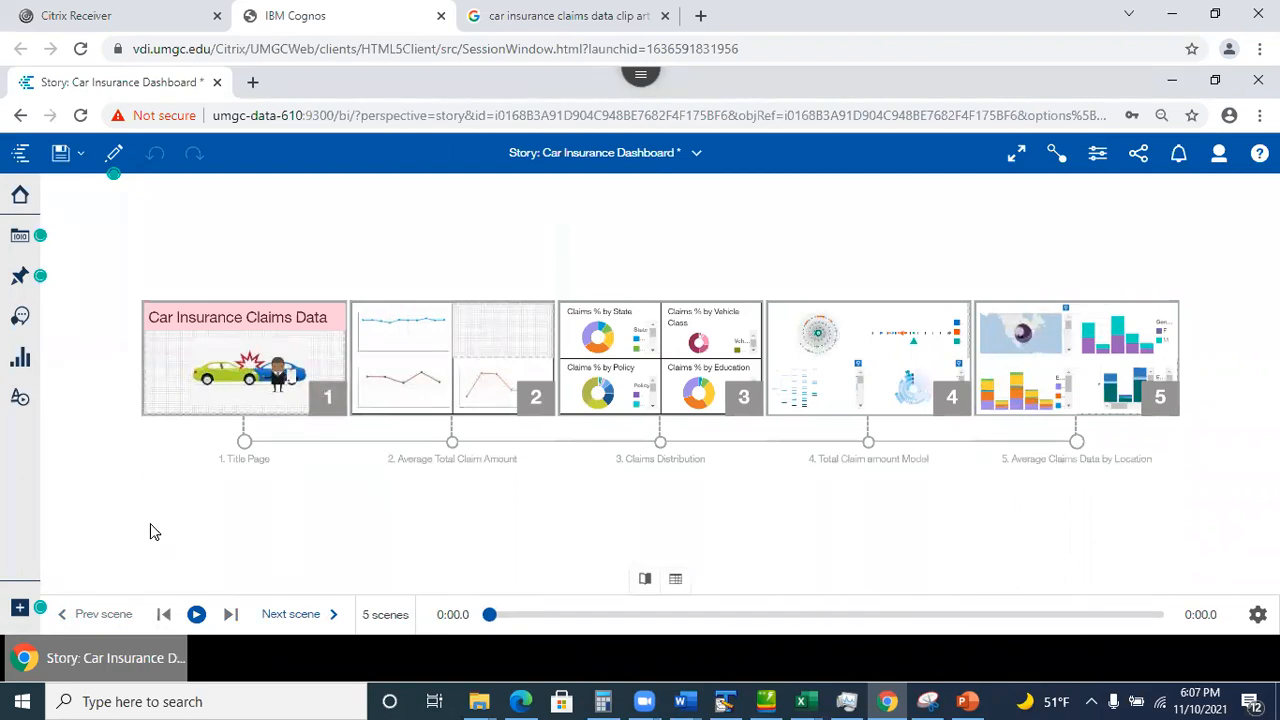
Zoom the browser page to 150% and save the story.
{"action": "left_click", "coordinate": [1260, 115]}
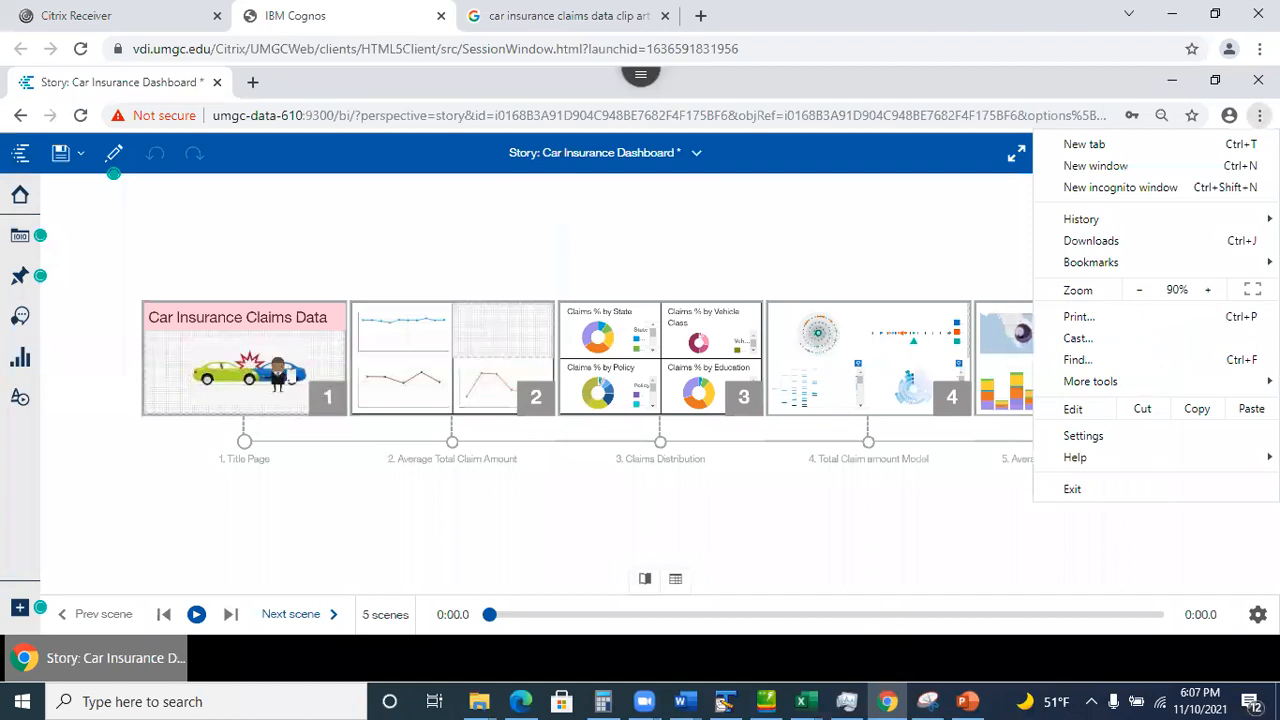
{"action": "left_click", "coordinate": [1209, 291]}
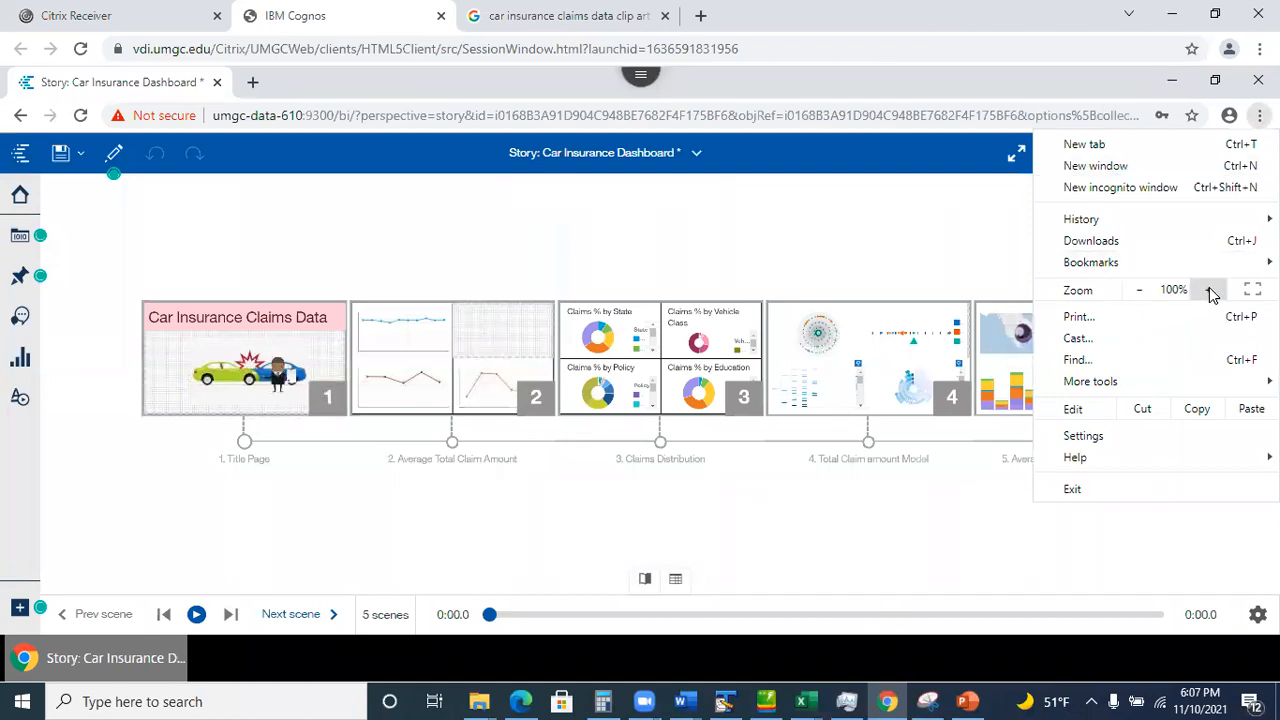
{"action": "left_click", "coordinate": [1209, 291]}
{"action": "left_click", "coordinate": [1209, 291]}
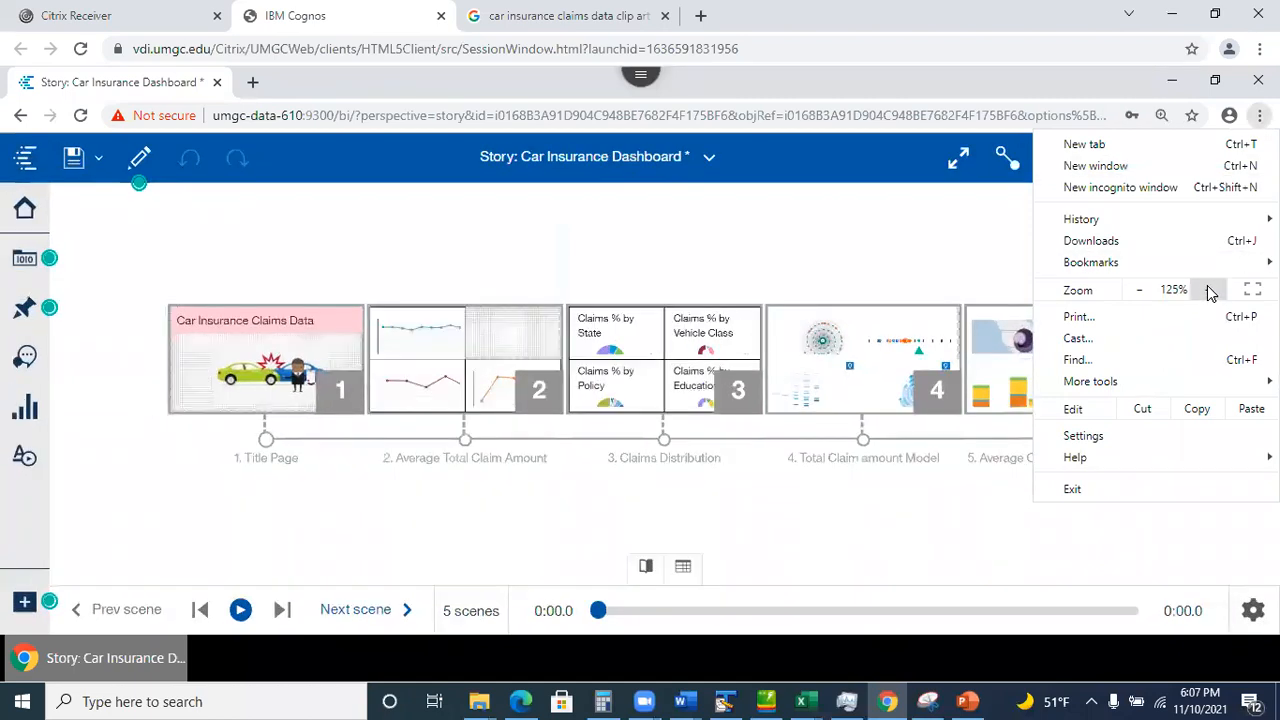
{"action": "left_click", "coordinate": [1209, 291]}
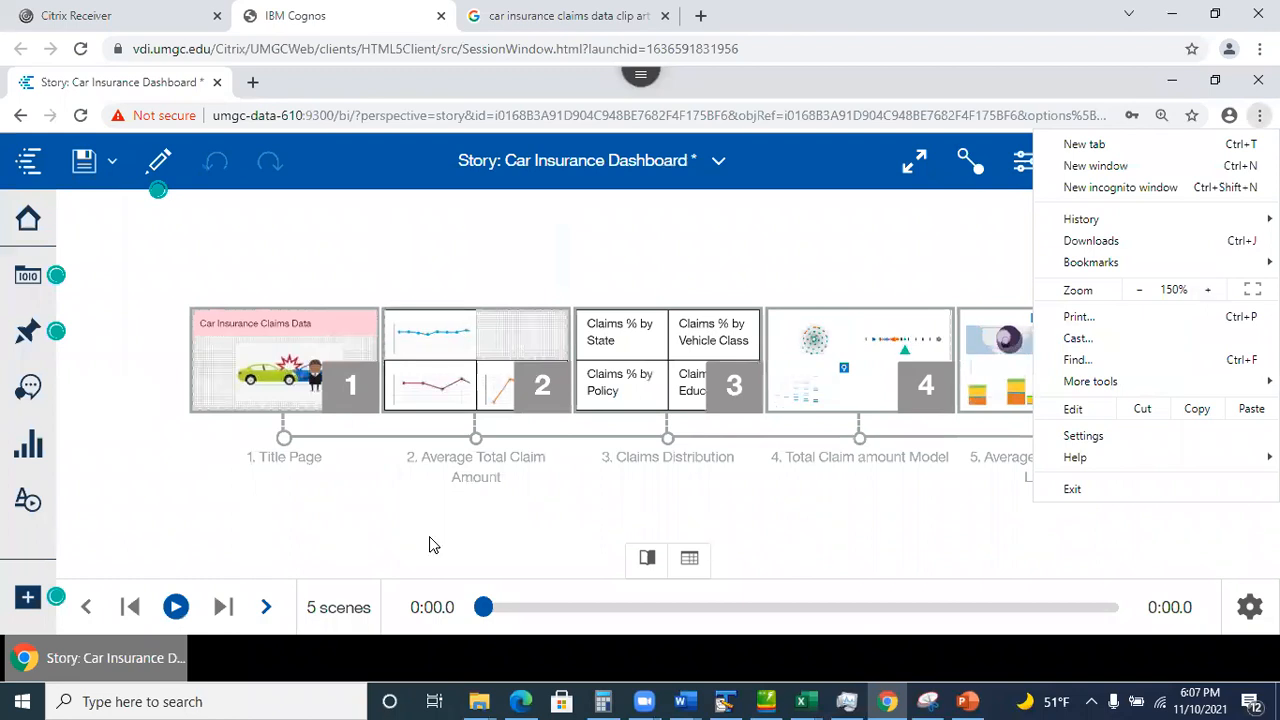
{"action": "left_click", "coordinate": [176, 513]}
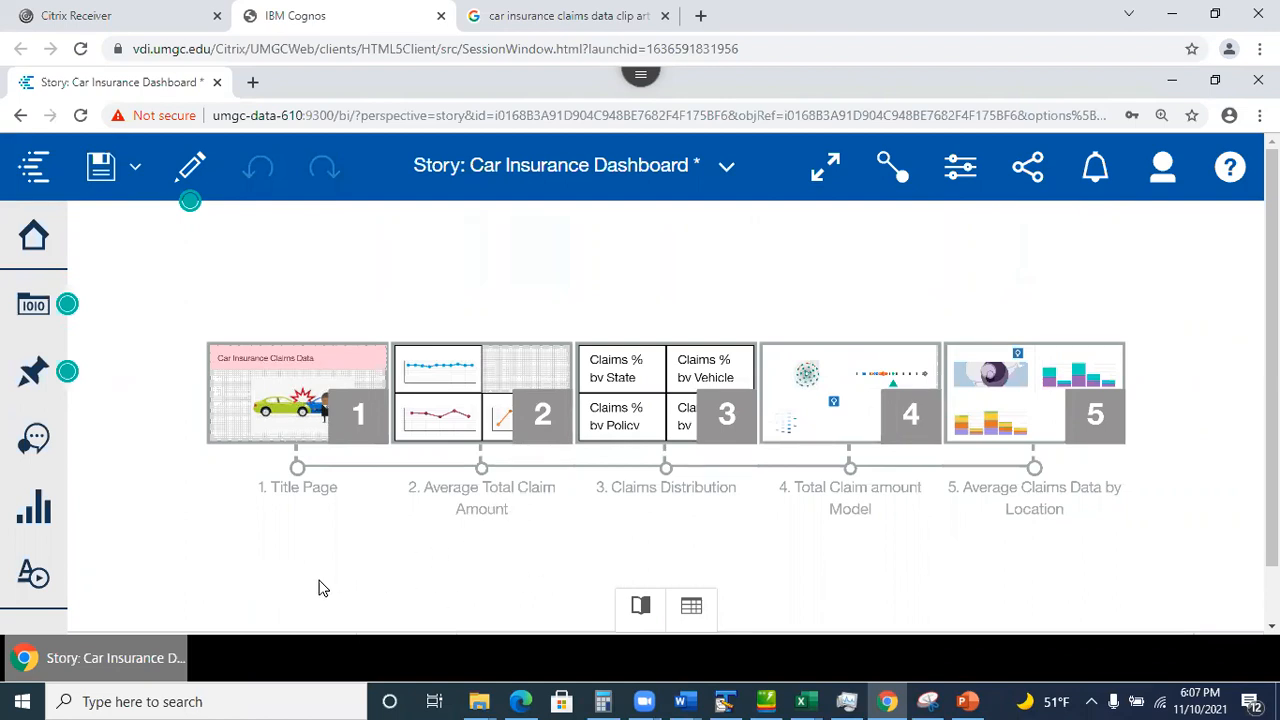
{"action": "left_click", "coordinate": [95, 168]}
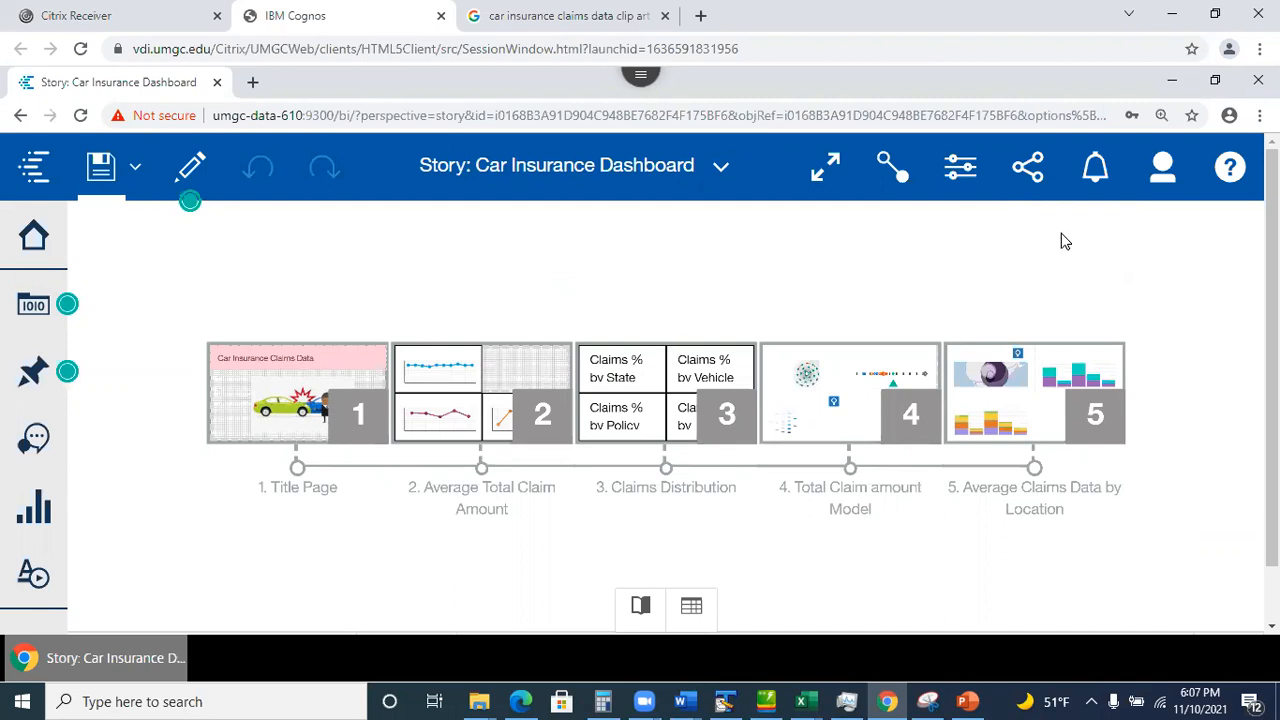
Reset the browser zoom to 100% and return to editing the story.
{"action": "left_click", "coordinate": [1260, 115]}
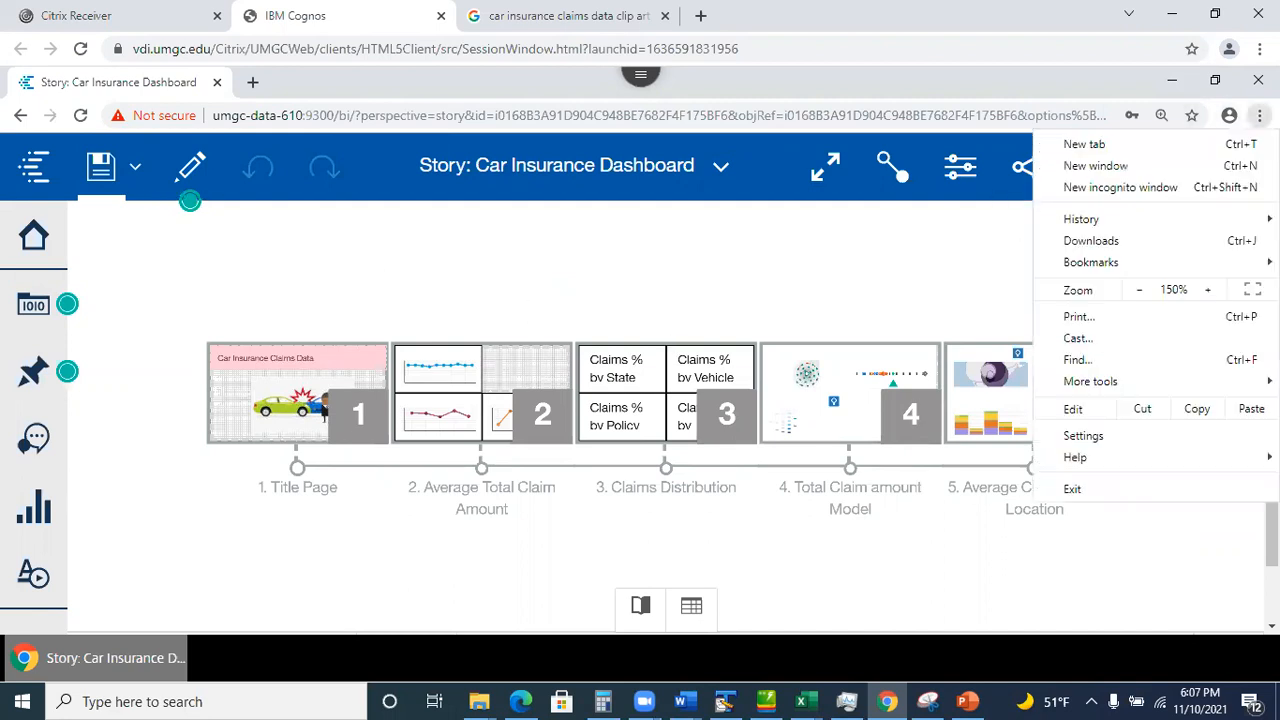
{"action": "left_click", "coordinate": [1138, 290]}
{"action": "left_click", "coordinate": [1138, 290]}
{"action": "left_click", "coordinate": [898, 578]}
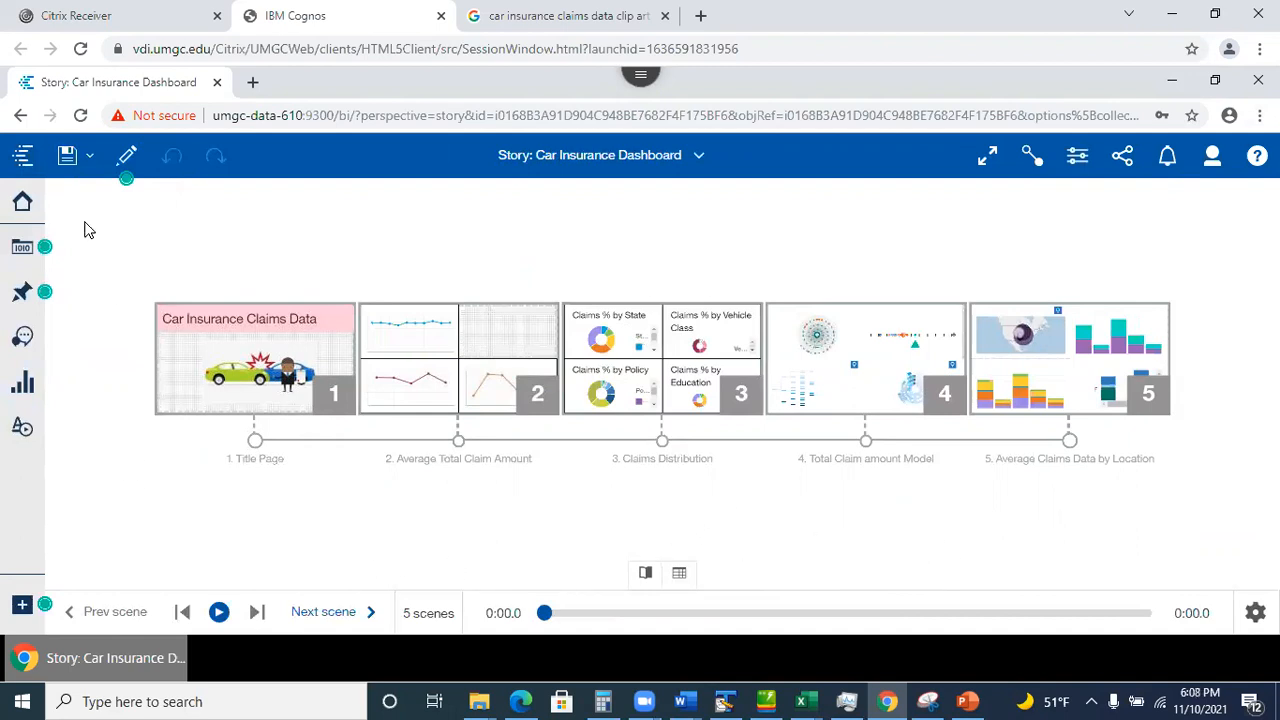
{"action": "left_click", "coordinate": [126, 156]}
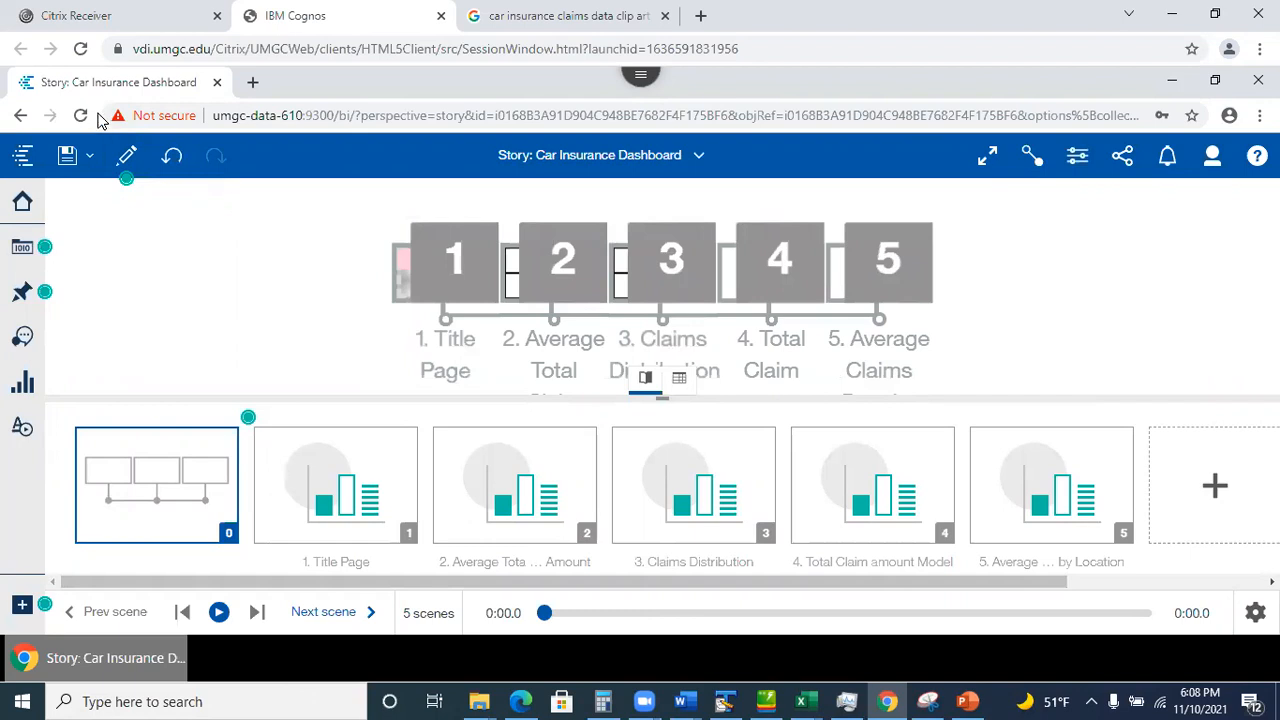
Preview the guided journey through scene 5, then show the list of open dashboards and stories.
{"action": "left_click", "coordinate": [126, 155]}
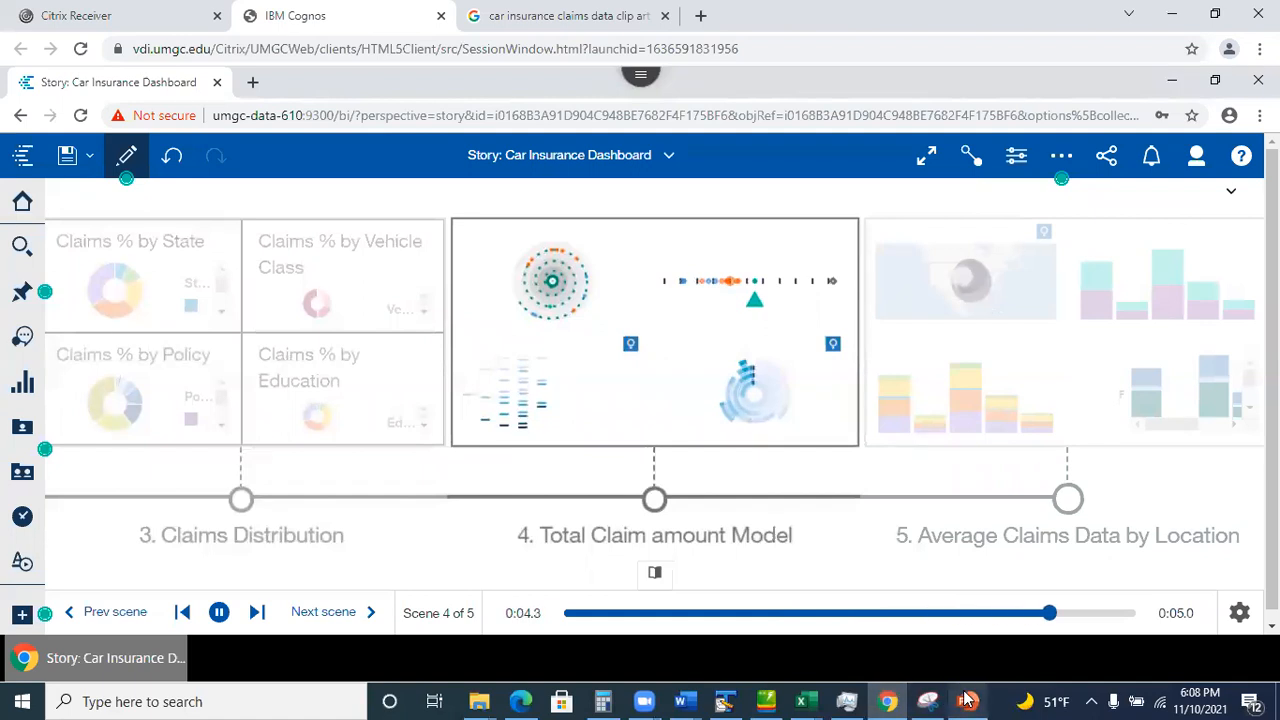
{"action": "mouse_move", "coordinate": [966, 700]}
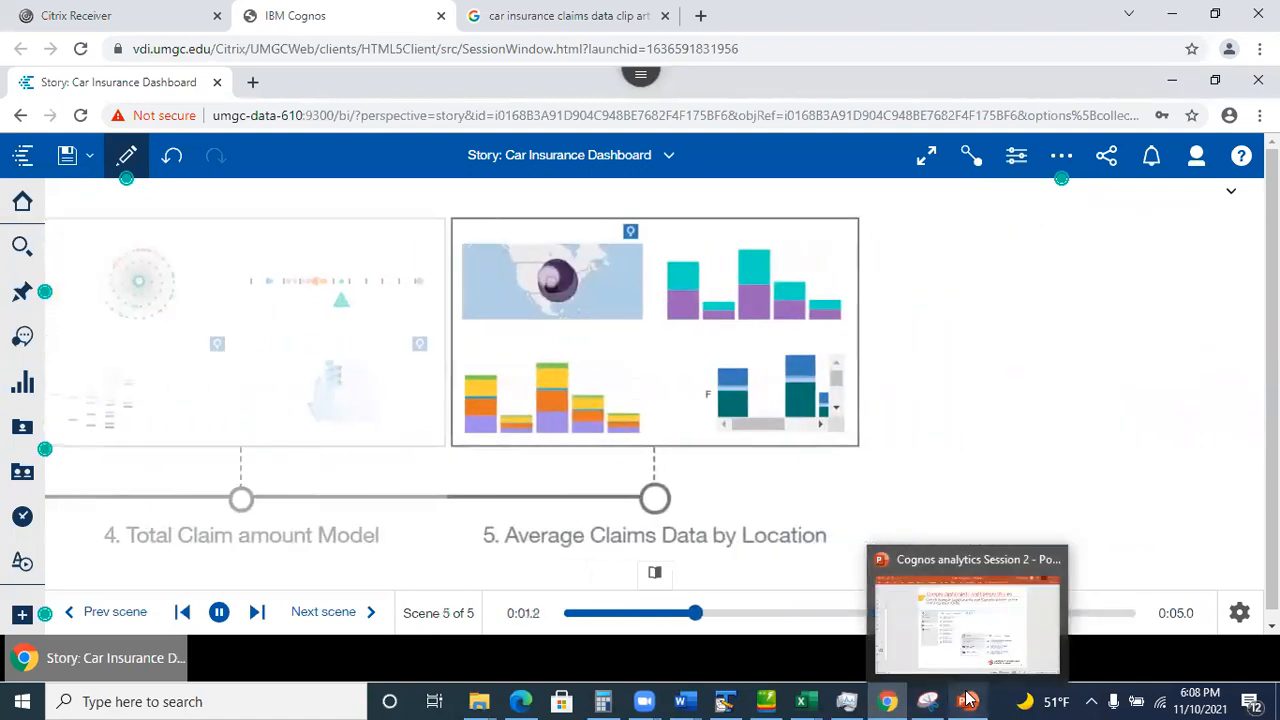
{"action": "left_click", "coordinate": [966, 700]}
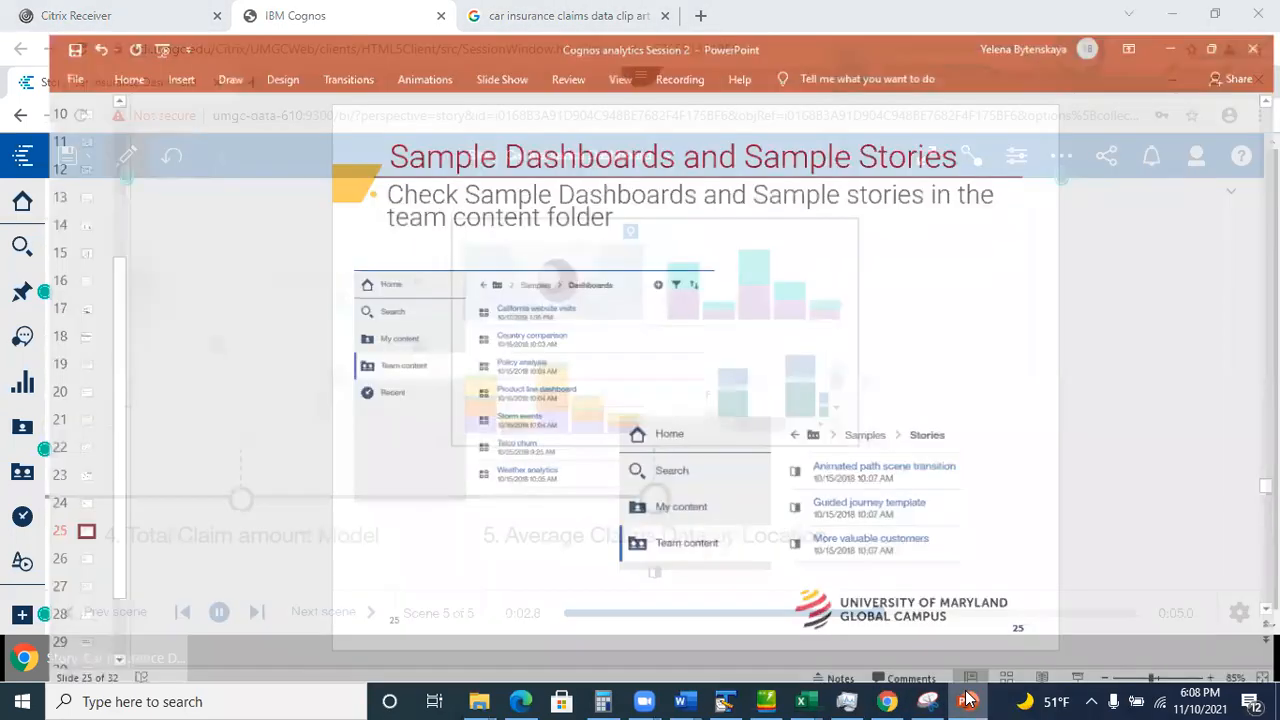
{"action": "left_click", "coordinate": [966, 700]}
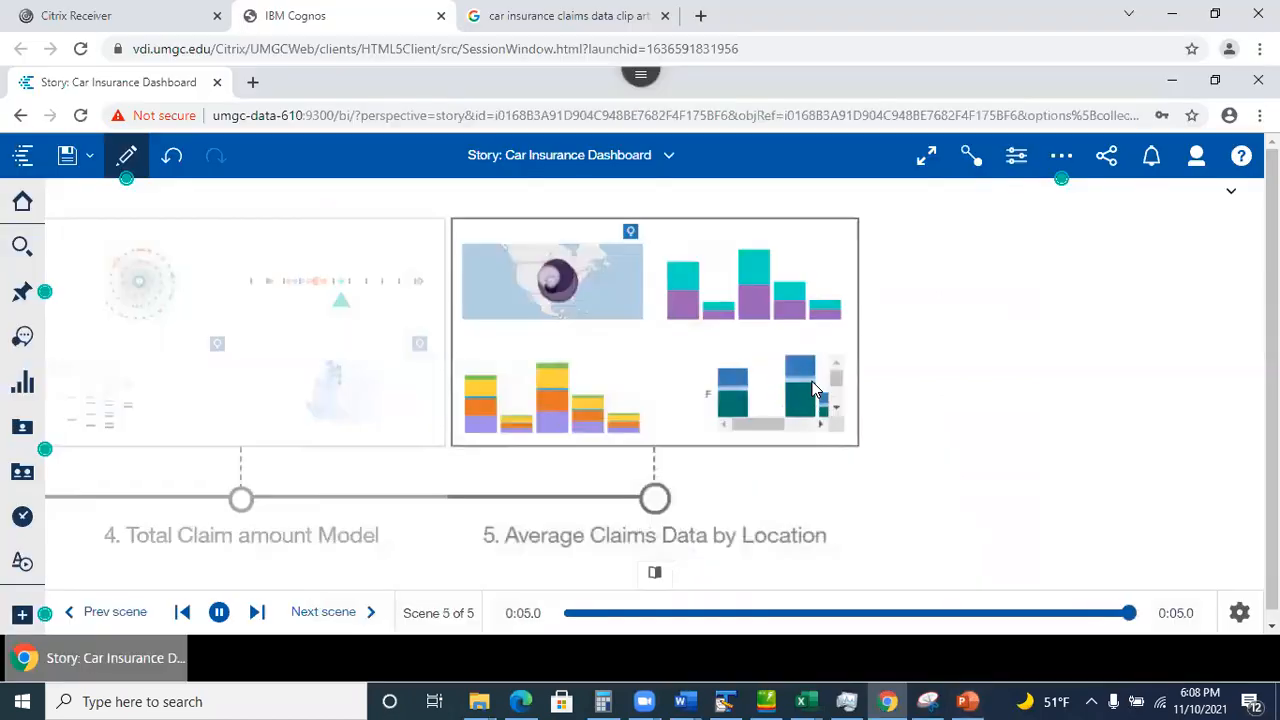
{"action": "left_click", "coordinate": [668, 158]}
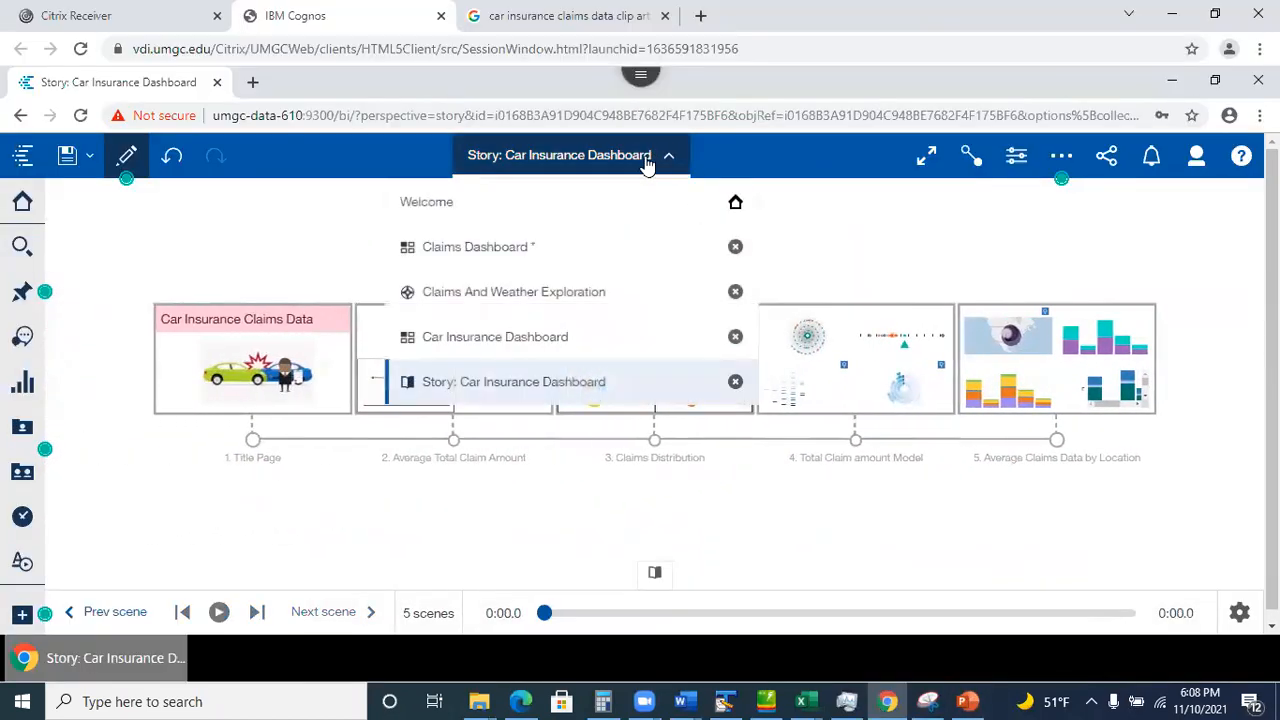
Switch to the Claims Dashboard, save it, and go to the Welcome page.
{"action": "left_click", "coordinate": [467, 252]}
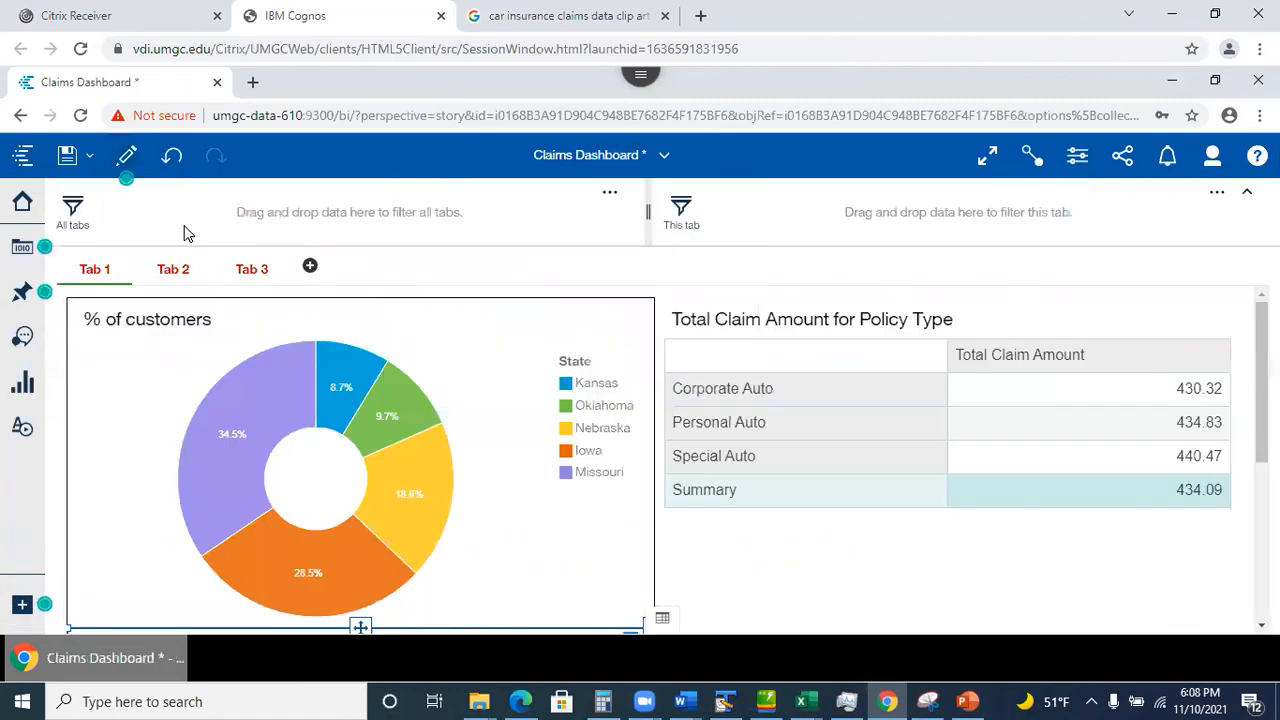
{"action": "left_click", "coordinate": [66, 157]}
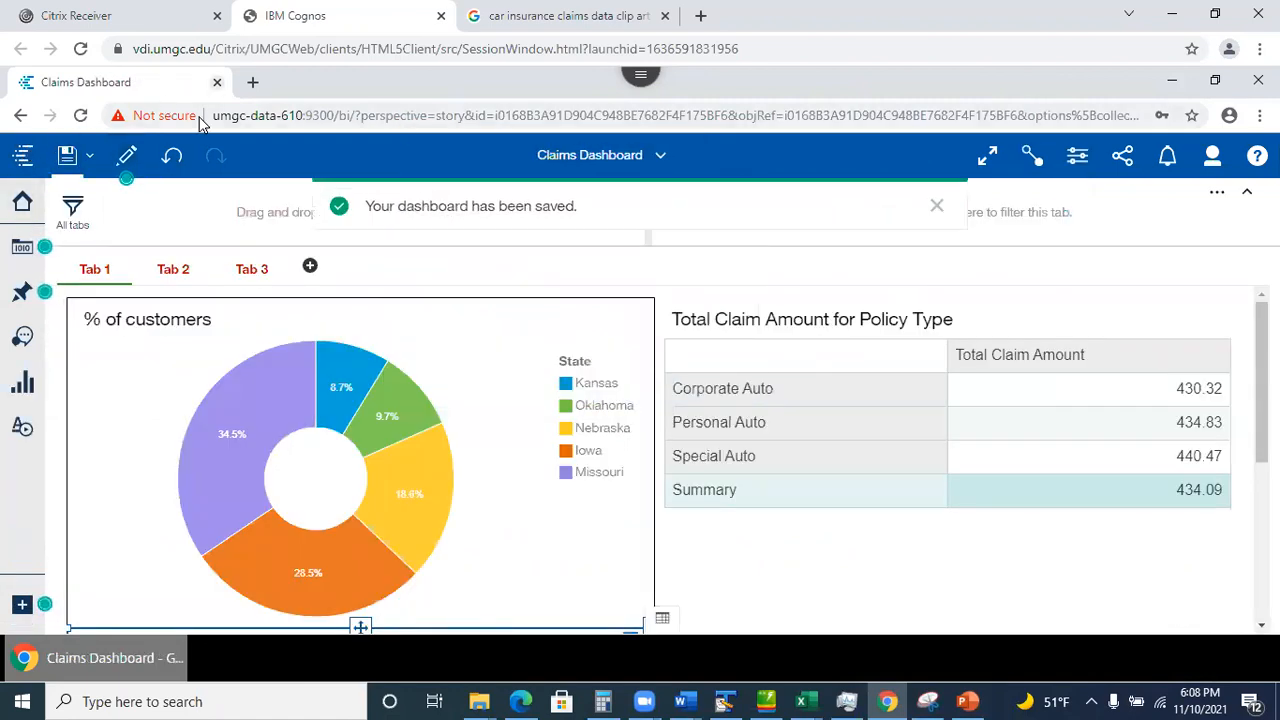
{"action": "left_click", "coordinate": [655, 156]}
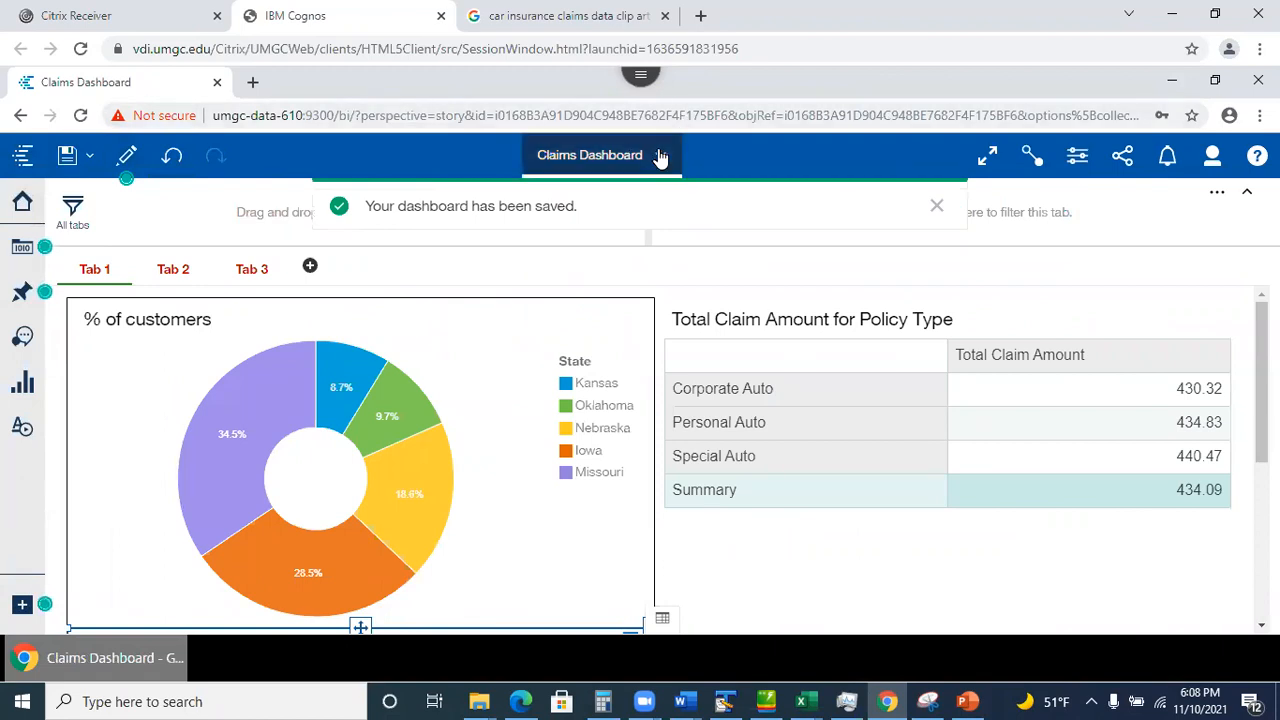
{"action": "left_click", "coordinate": [514, 205]}
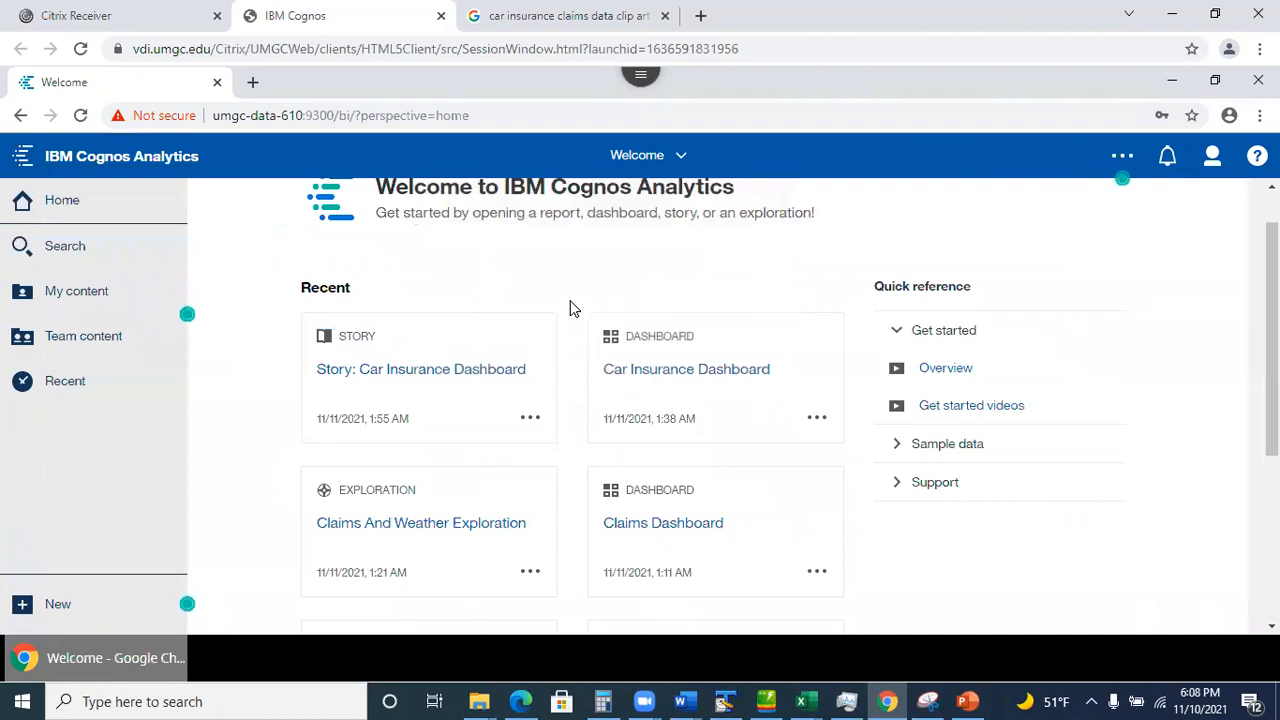
Open Team content > Samples > Dashboards > California website visits.
{"action": "left_click", "coordinate": [100, 340]}
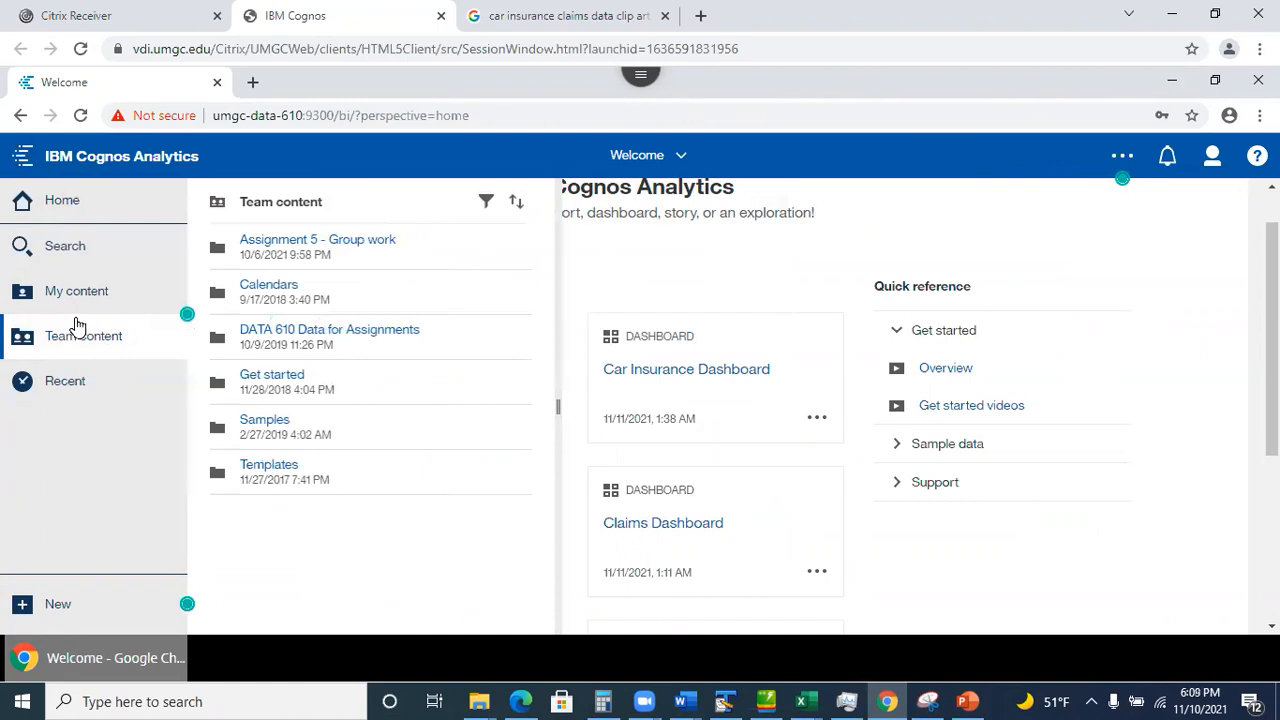
{"action": "left_click", "coordinate": [279, 425]}
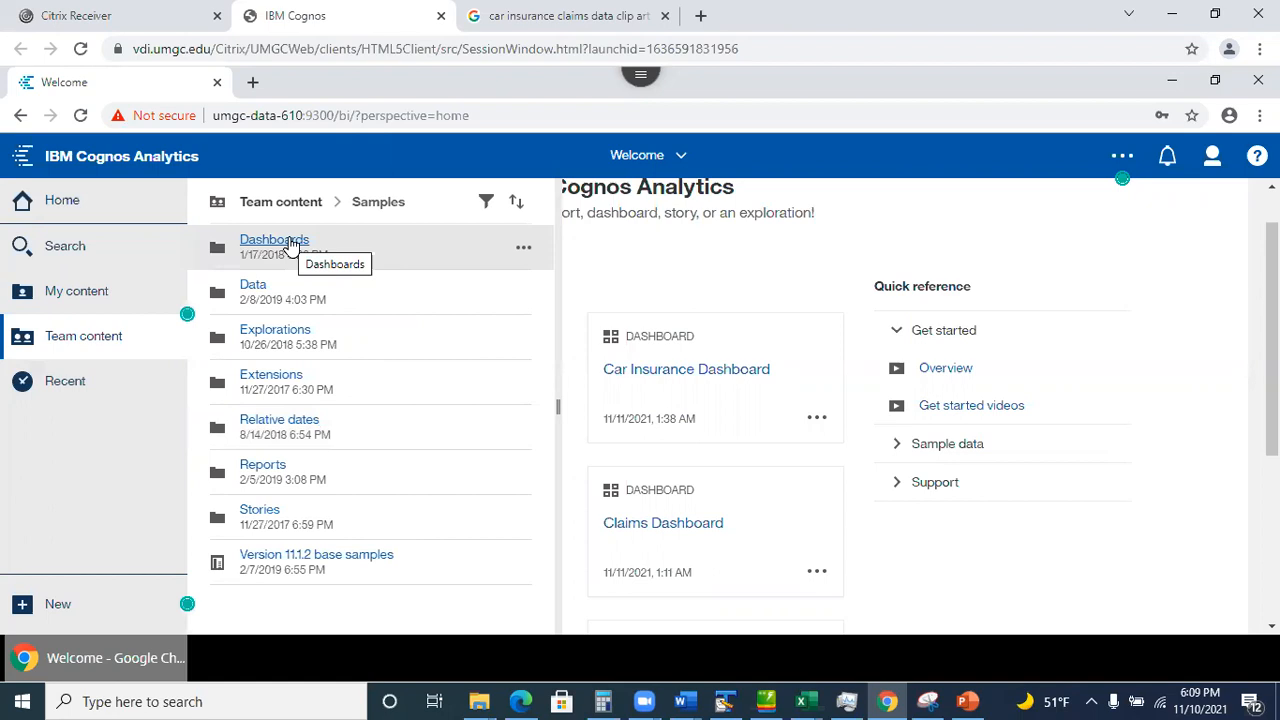
{"action": "left_click", "coordinate": [289, 243]}
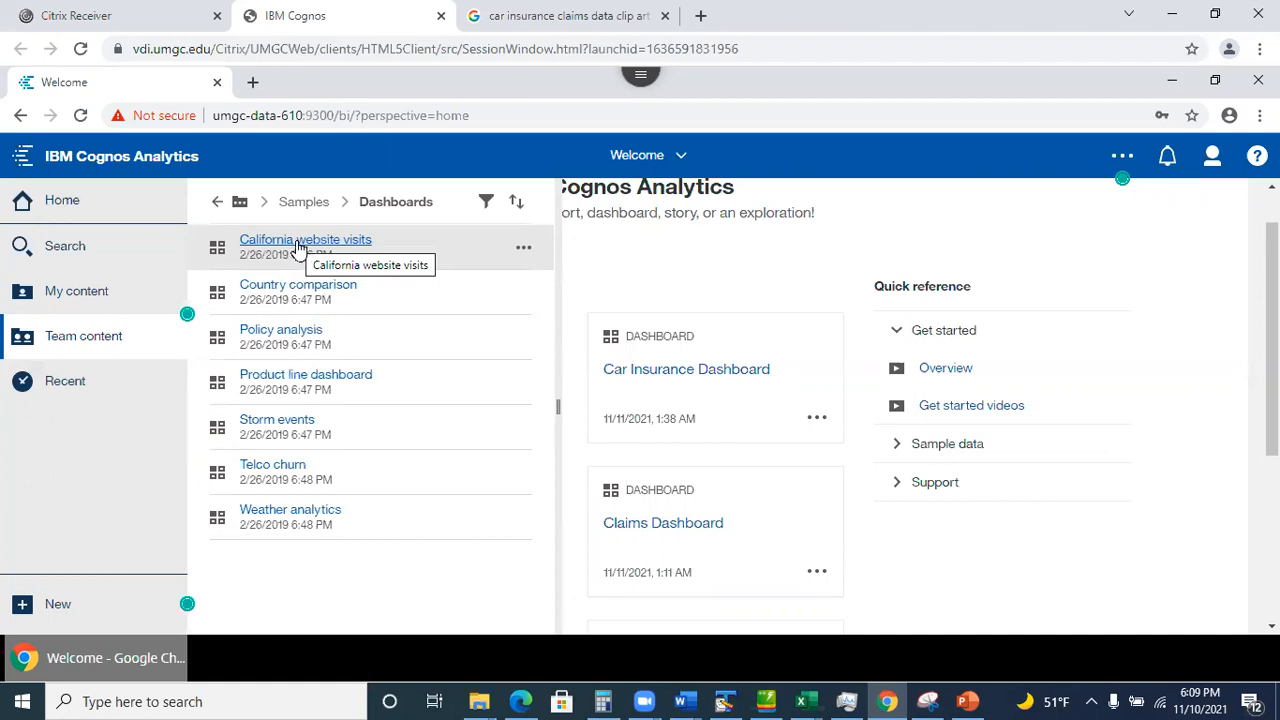
{"action": "left_click", "coordinate": [298, 244]}
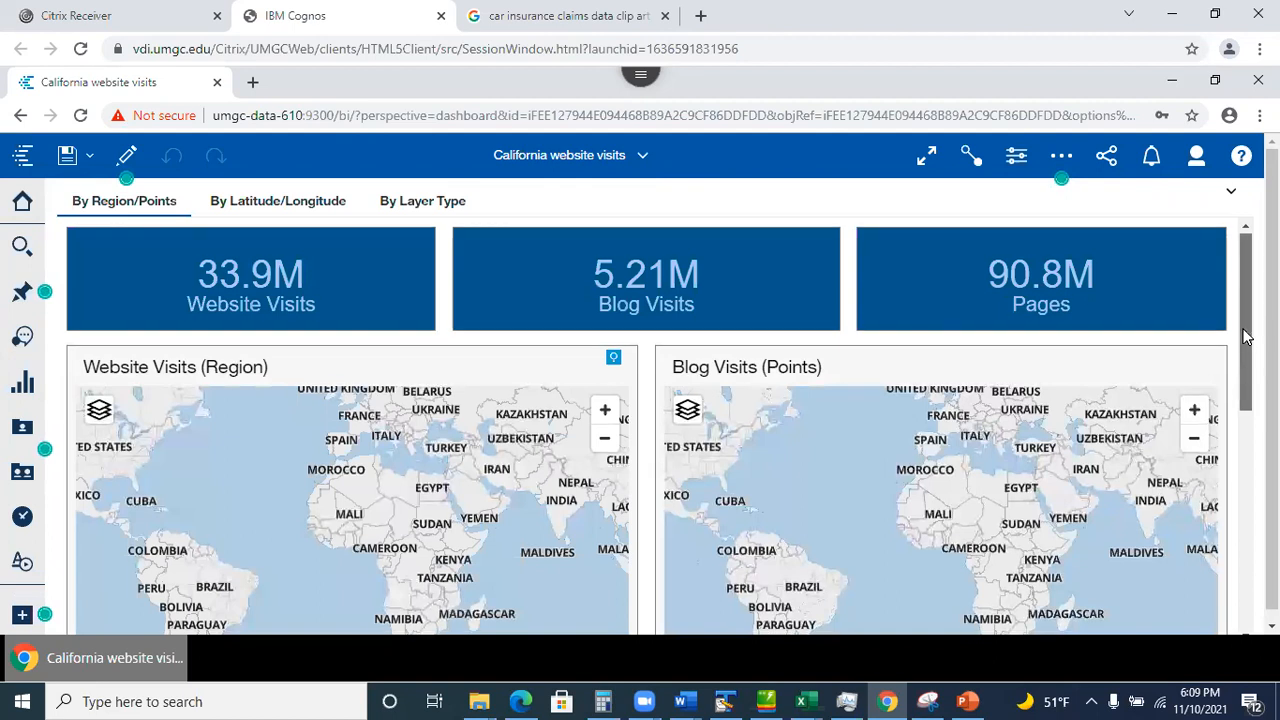
Browse the dashboard's By Latitude/Longitude, By Layer Type and By Region/Points pages.
{"action": "scroll", "coordinate": [1246, 388], "scroll_direction": "down", "scroll_amount": 5}
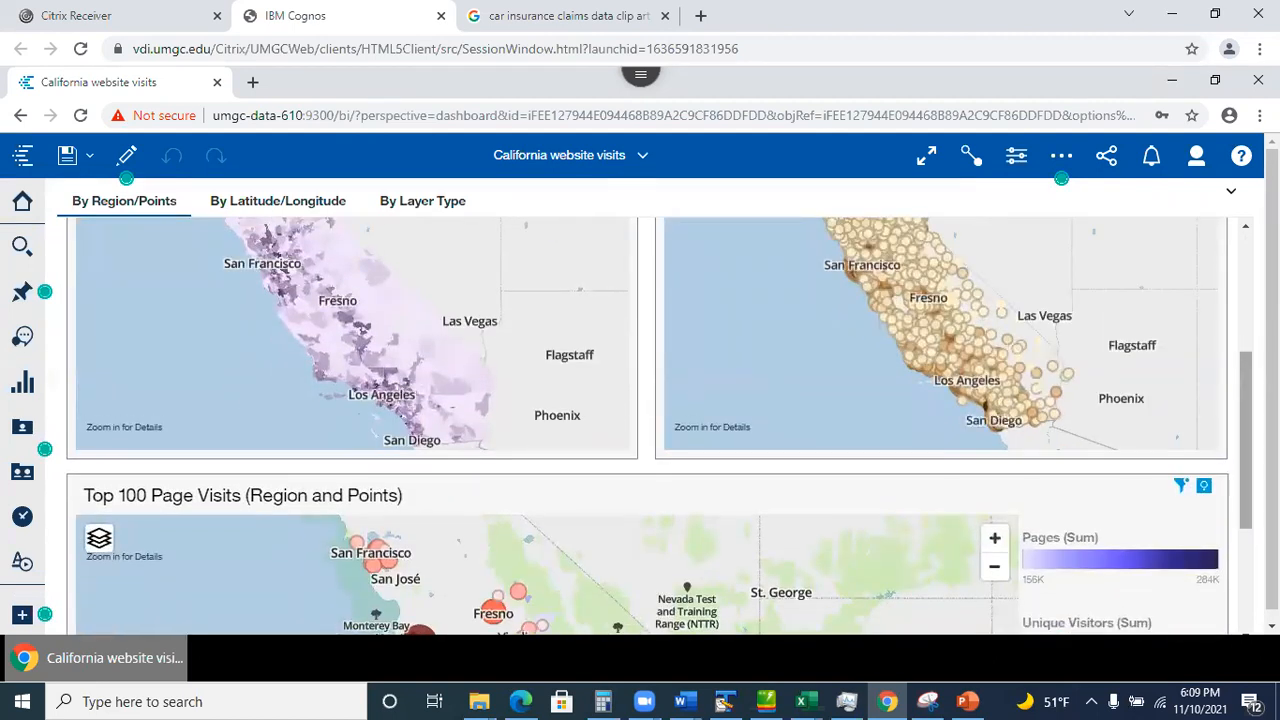
{"action": "scroll", "coordinate": [1246, 440], "scroll_direction": "down", "scroll_amount": 2}
{"action": "scroll", "coordinate": [648, 426], "scroll_direction": "up", "scroll_amount": 7}
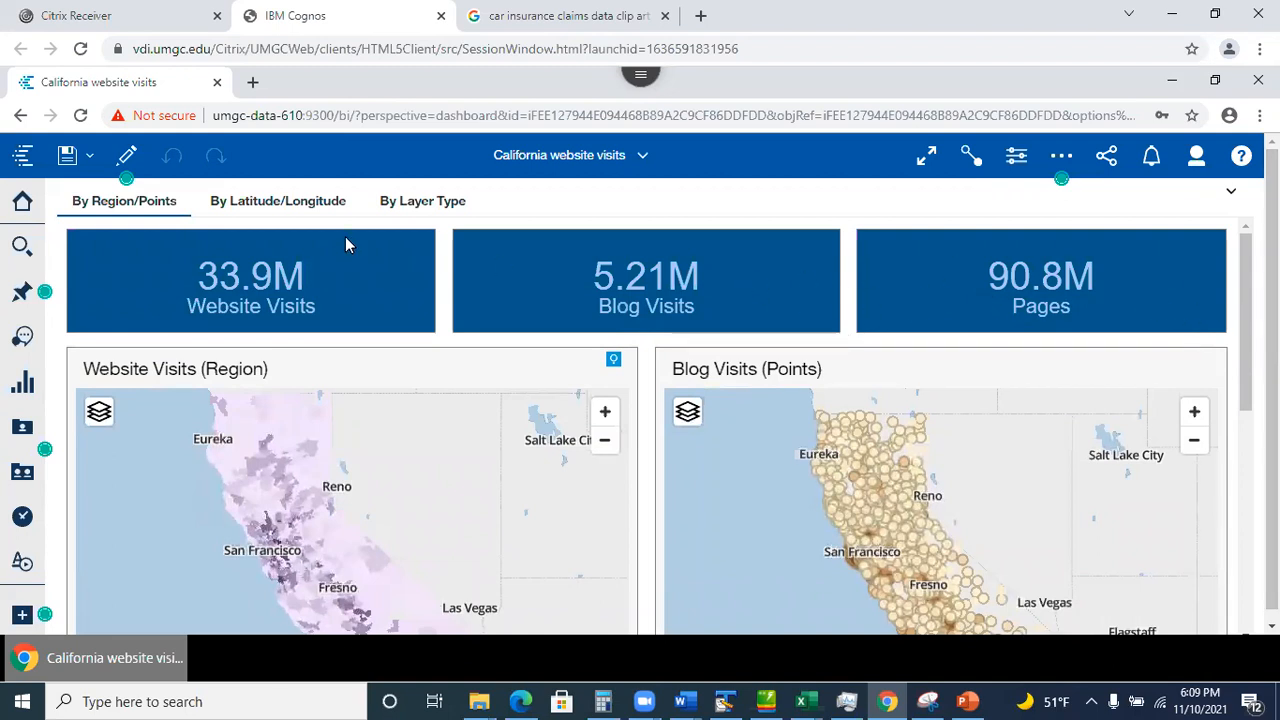
{"action": "left_click", "coordinate": [268, 205]}
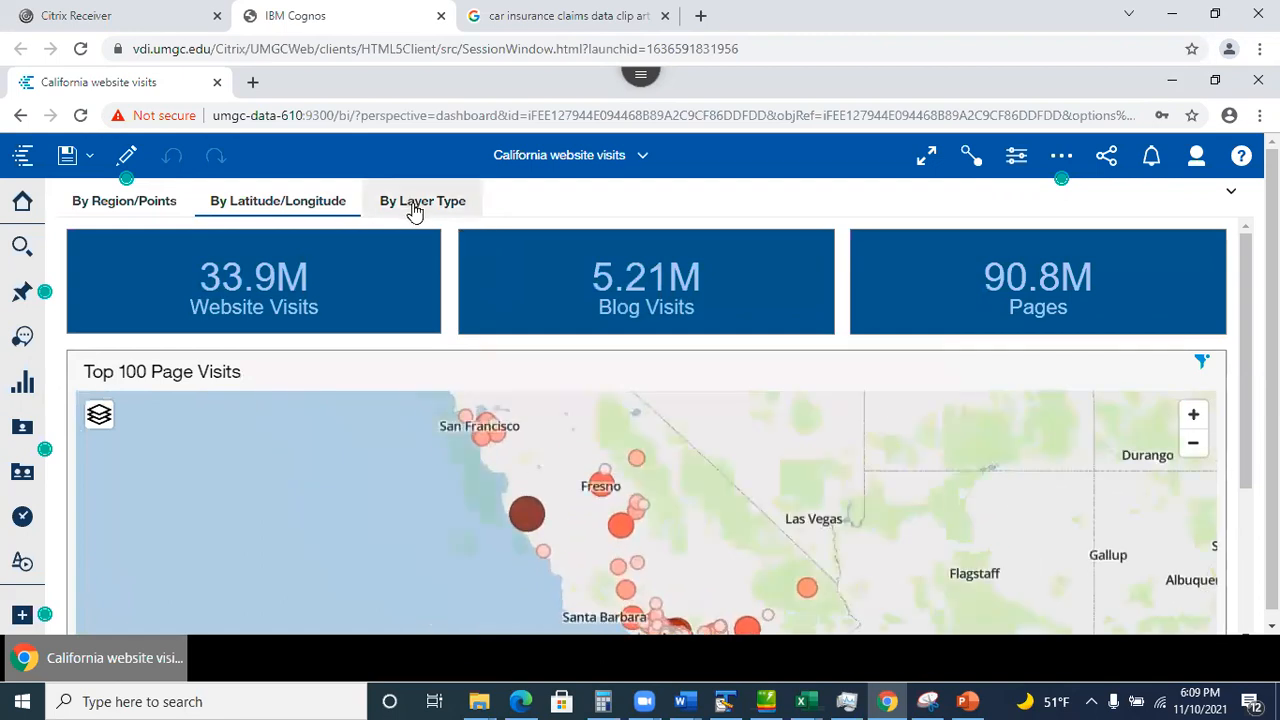
{"action": "left_click", "coordinate": [409, 205]}
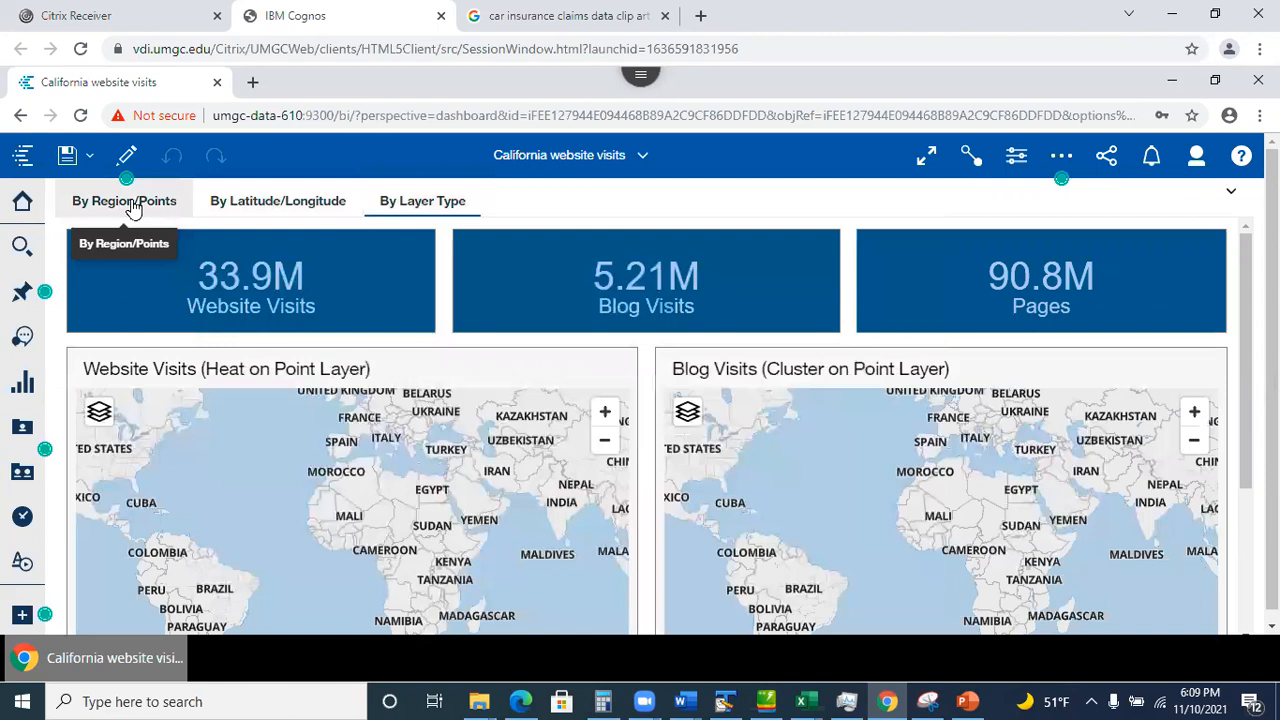
{"action": "left_click", "coordinate": [124, 207]}
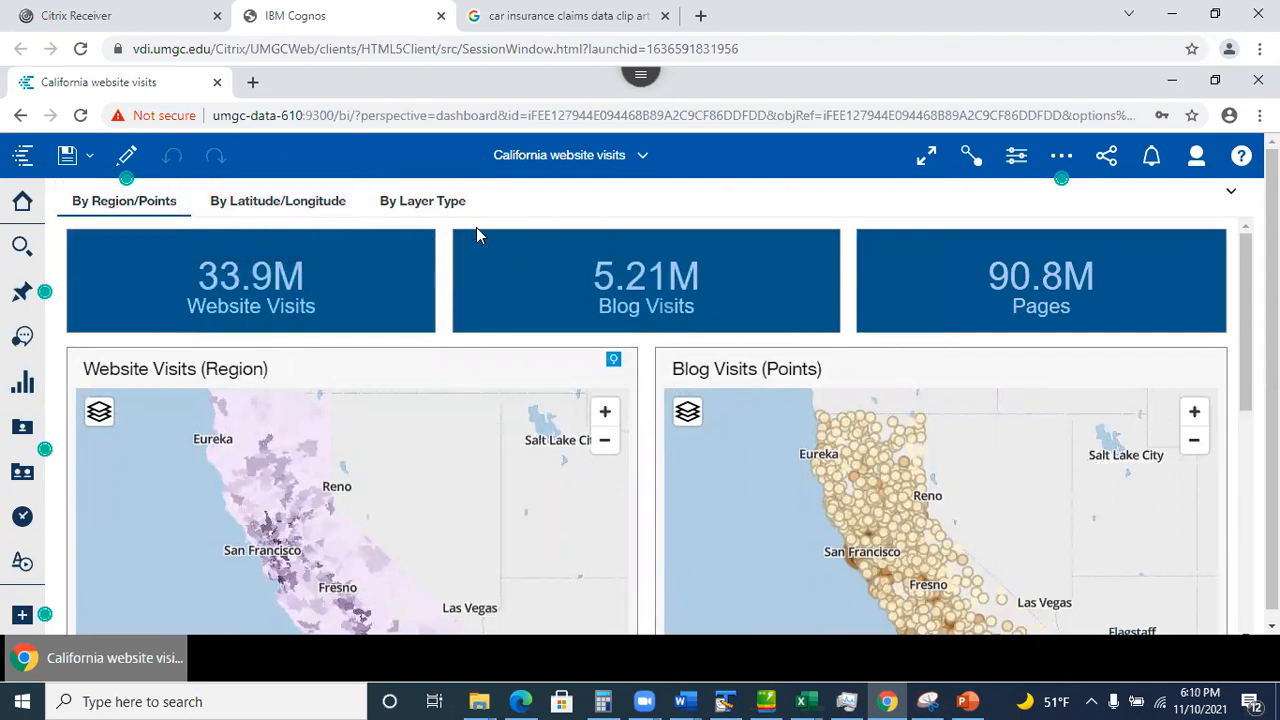
Close the California website visits dashboard from the open views list.
{"action": "left_click", "coordinate": [644, 164]}
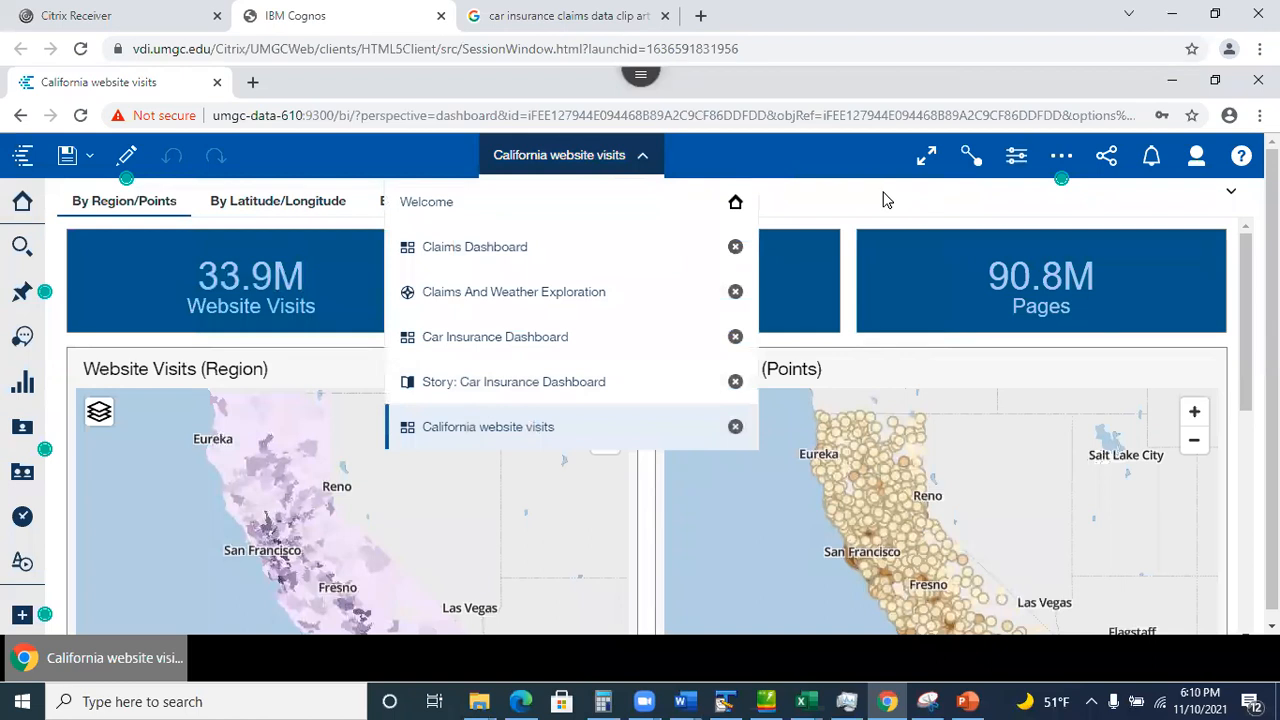
{"action": "left_click", "coordinate": [645, 157]}
{"action": "left_click", "coordinate": [645, 157]}
{"action": "left_click", "coordinate": [736, 428]}
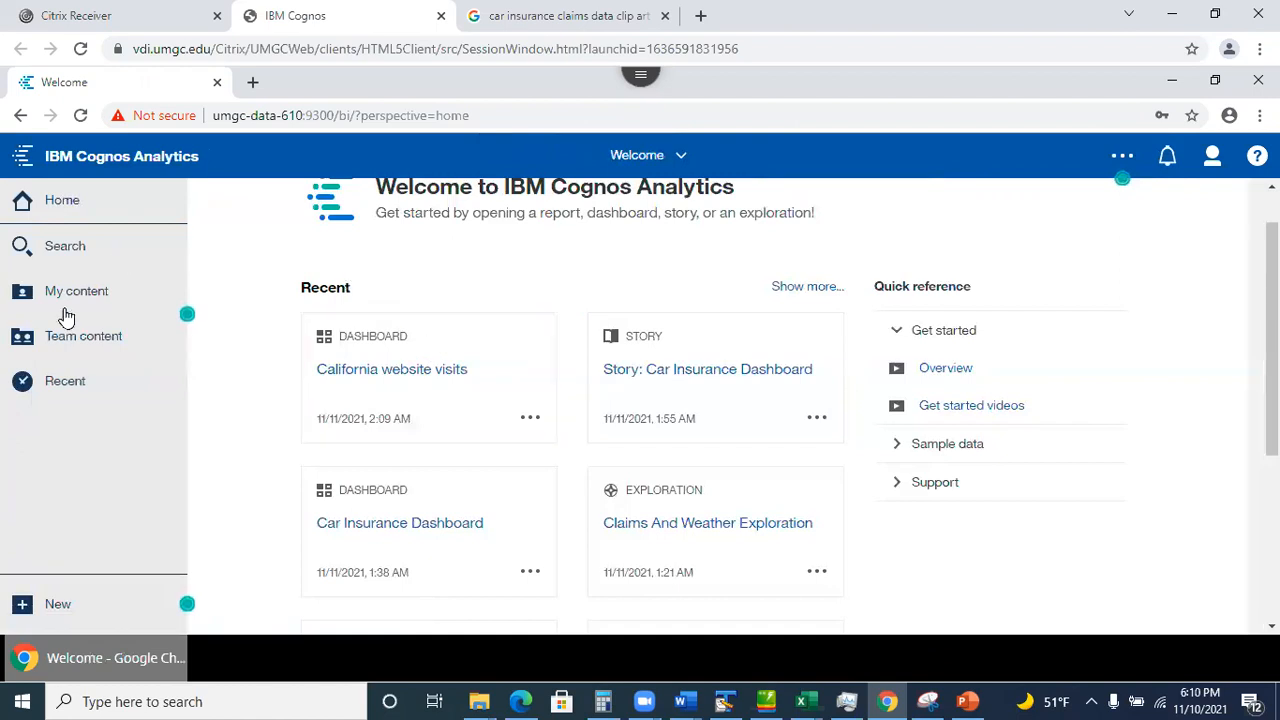
Open Team content > Samples > Stories, then go back up to the top of Team content.
{"action": "left_click", "coordinate": [75, 342]}
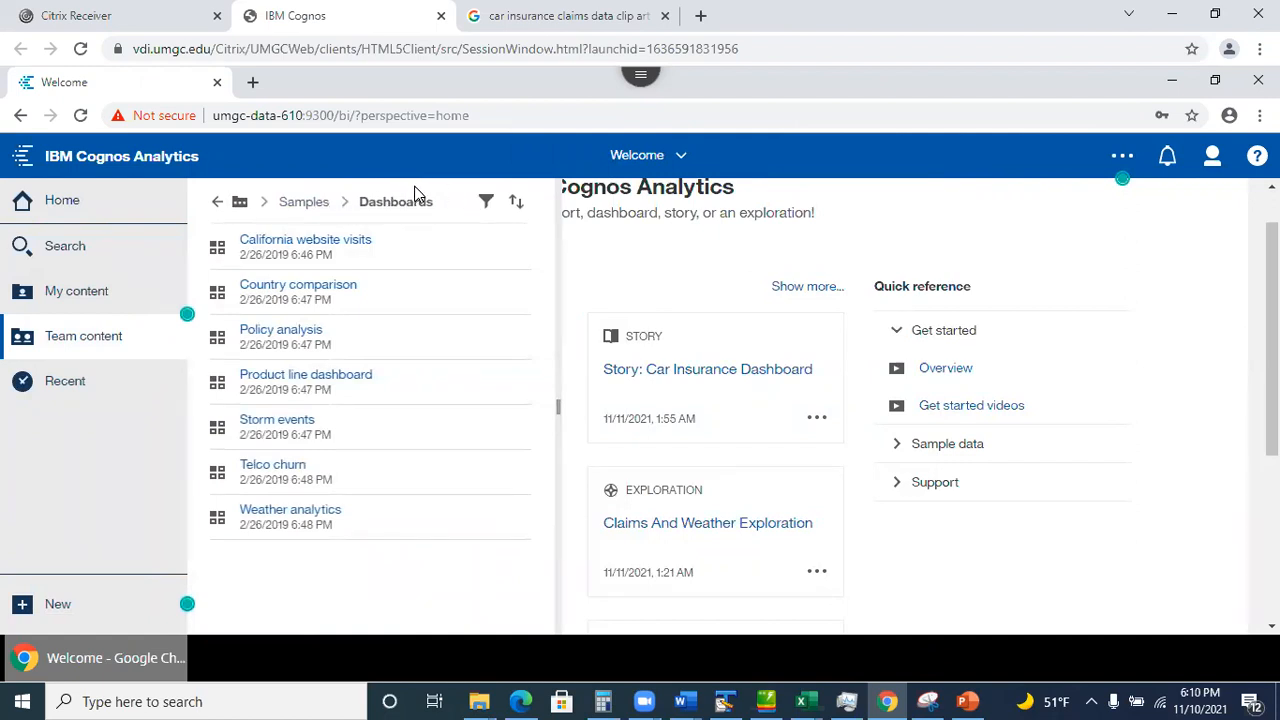
{"action": "left_click", "coordinate": [310, 203]}
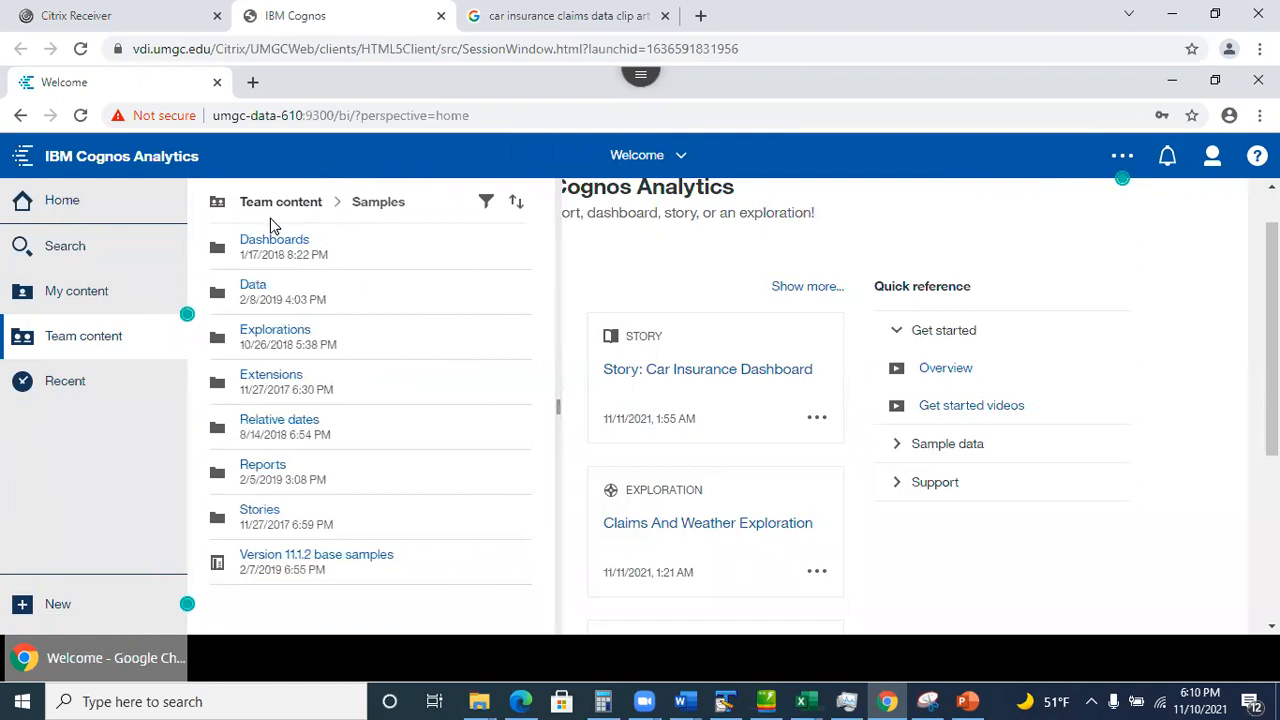
{"action": "left_click", "coordinate": [257, 511]}
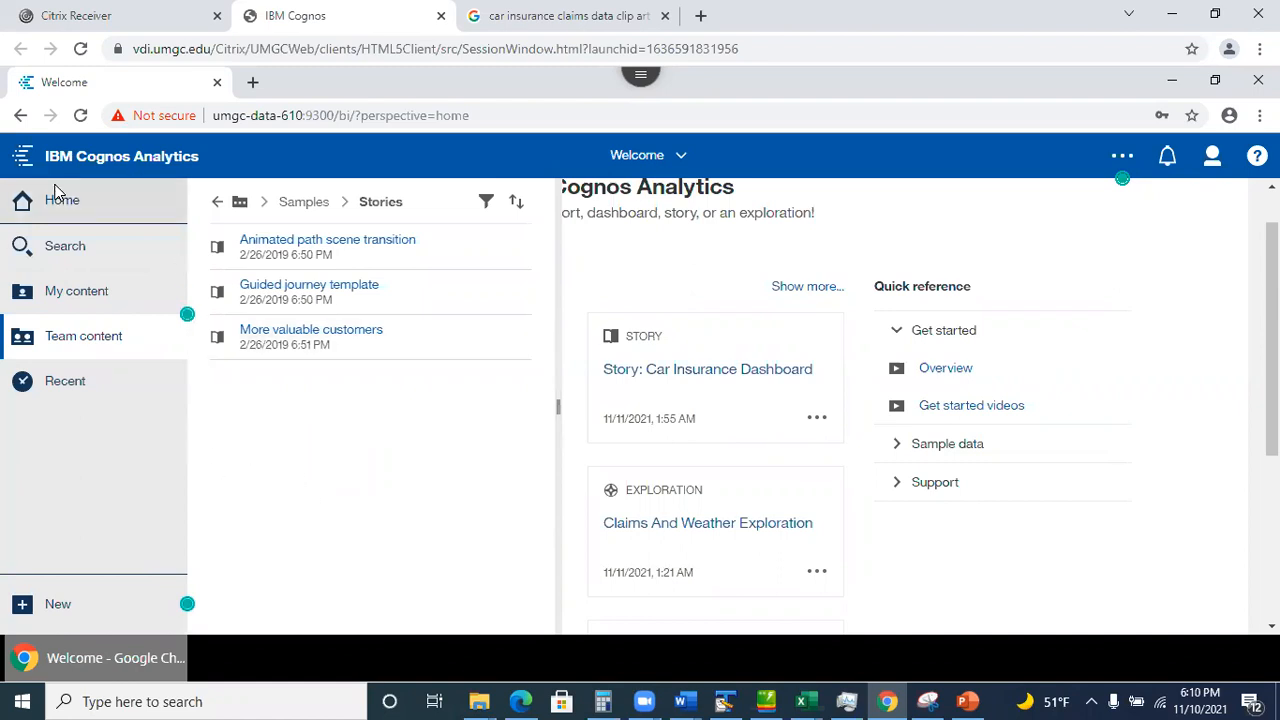
{"action": "left_click", "coordinate": [216, 202]}
{"action": "left_click", "coordinate": [215, 204]}
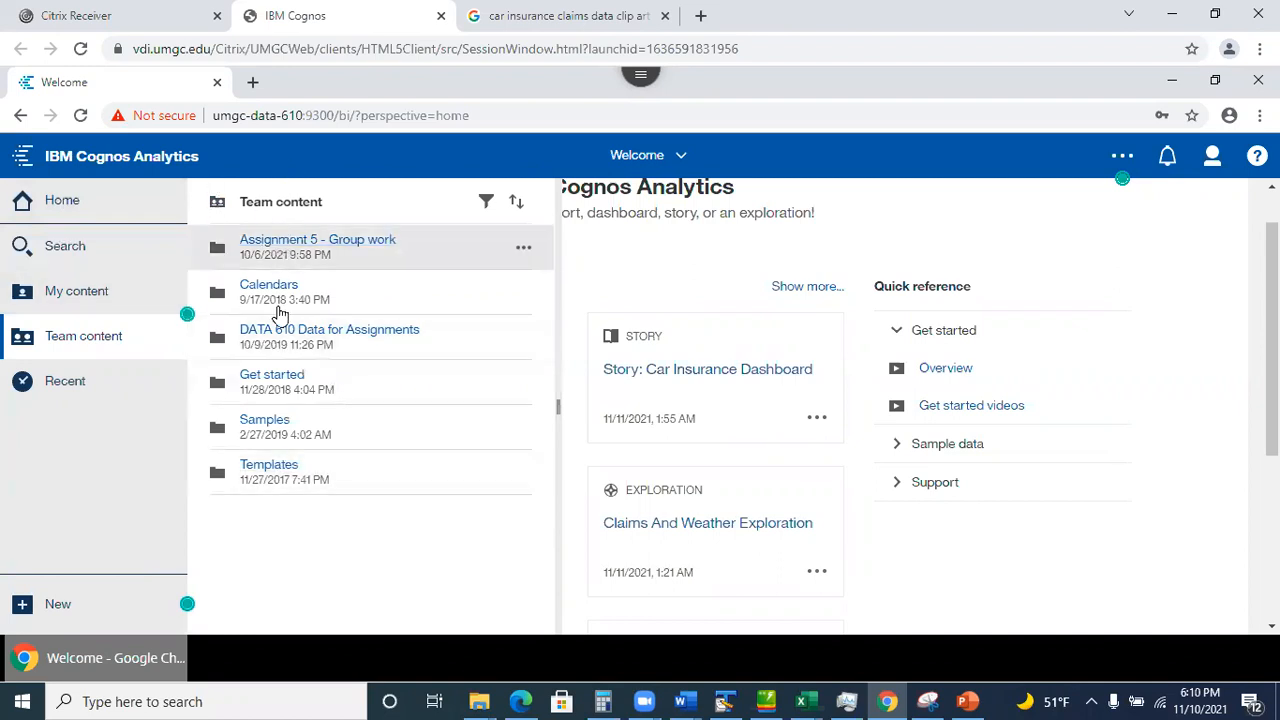
Open the DATA 610 Data for Assignments folder, go back, and open it again.
{"action": "left_click", "coordinate": [333, 337]}
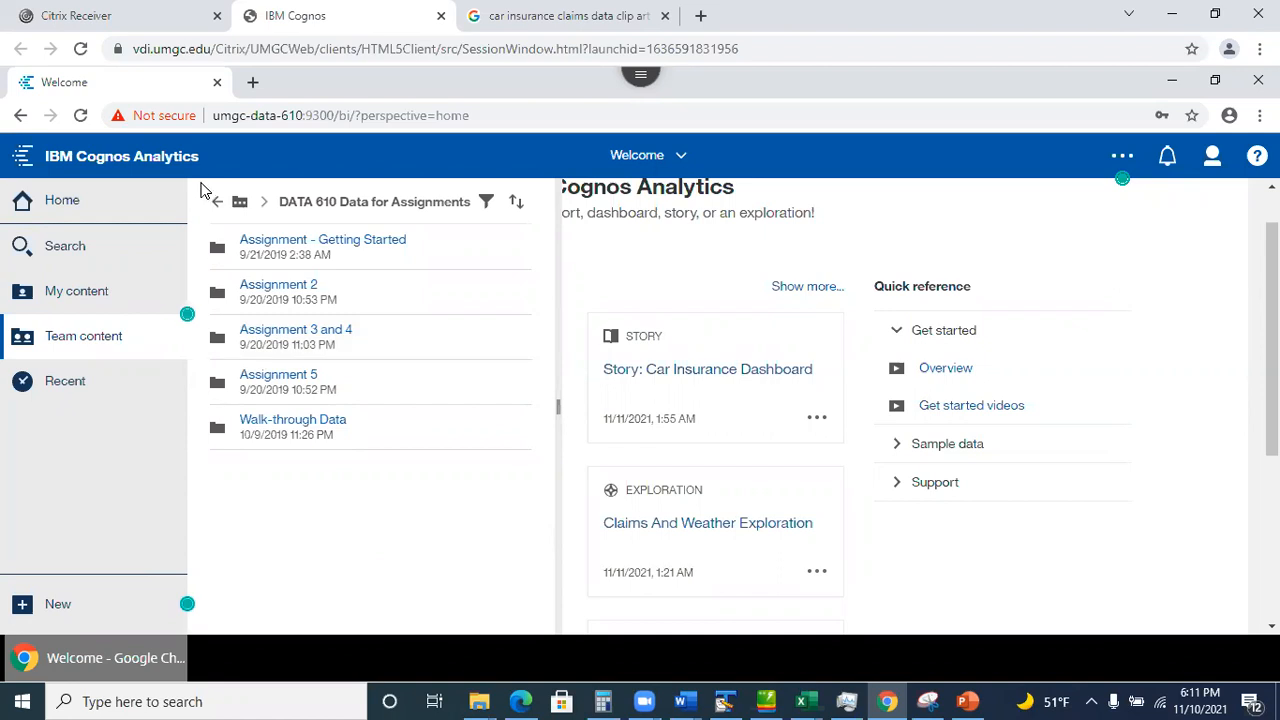
{"action": "left_click", "coordinate": [218, 205]}
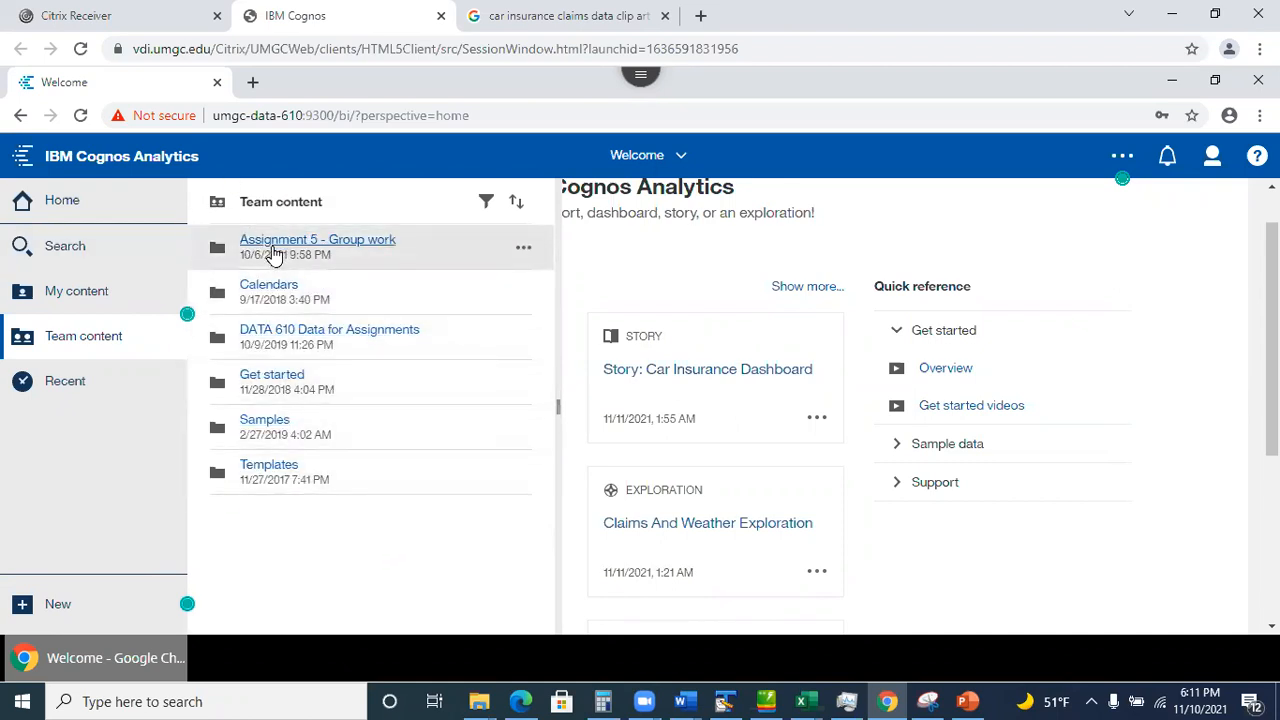
{"action": "left_click", "coordinate": [273, 338]}
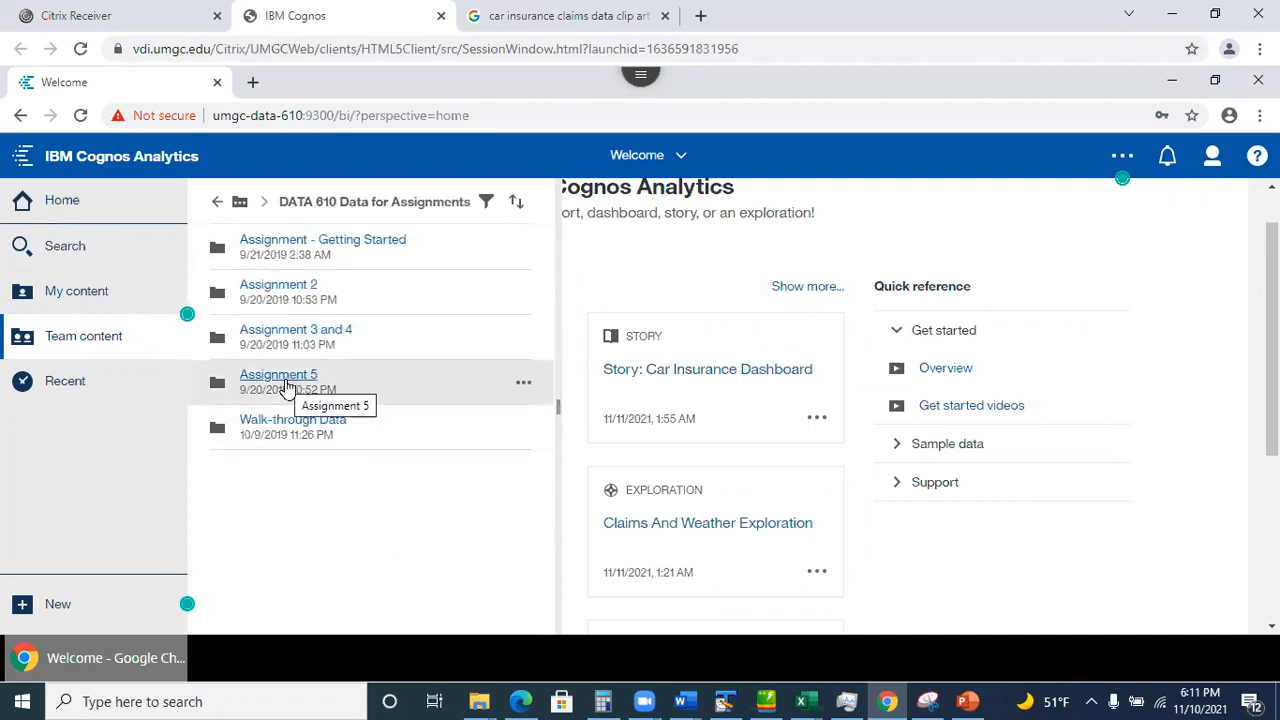
Step back out of DATA 610 Data for Assignments to the six top-level Team content folders.
{"action": "left_click", "coordinate": [287, 385]}
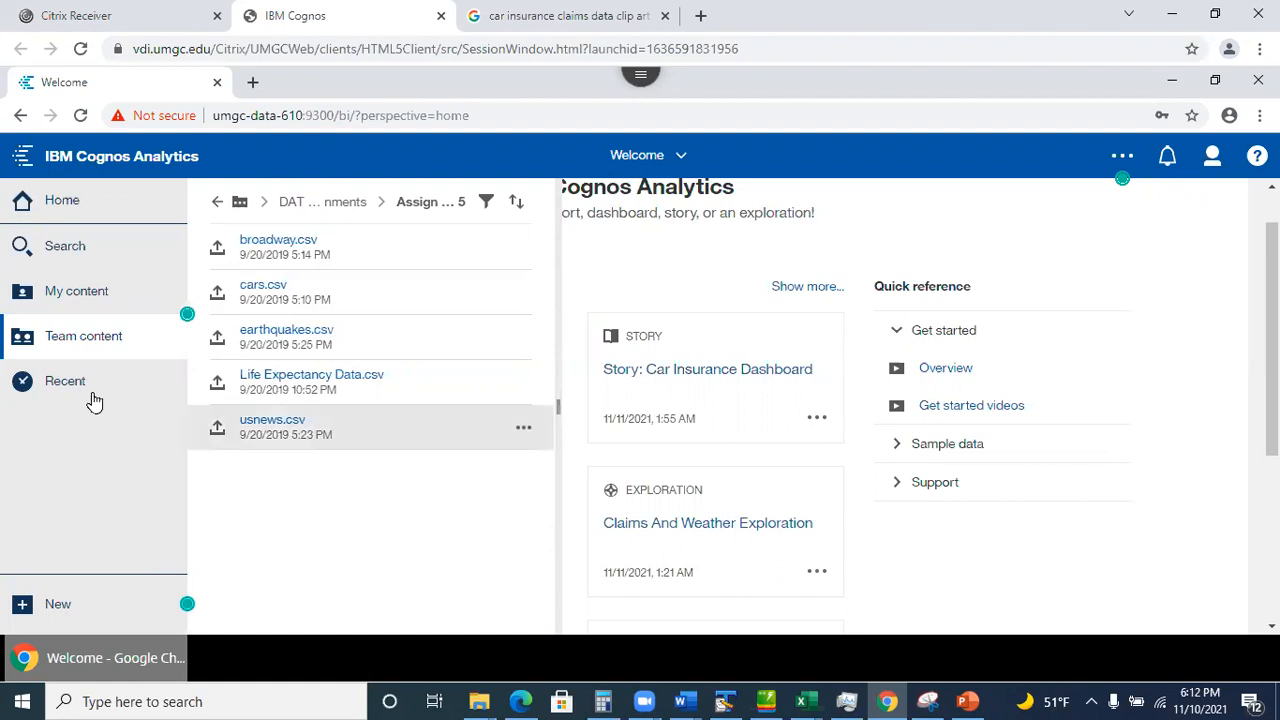
{"action": "left_click", "coordinate": [218, 200]}
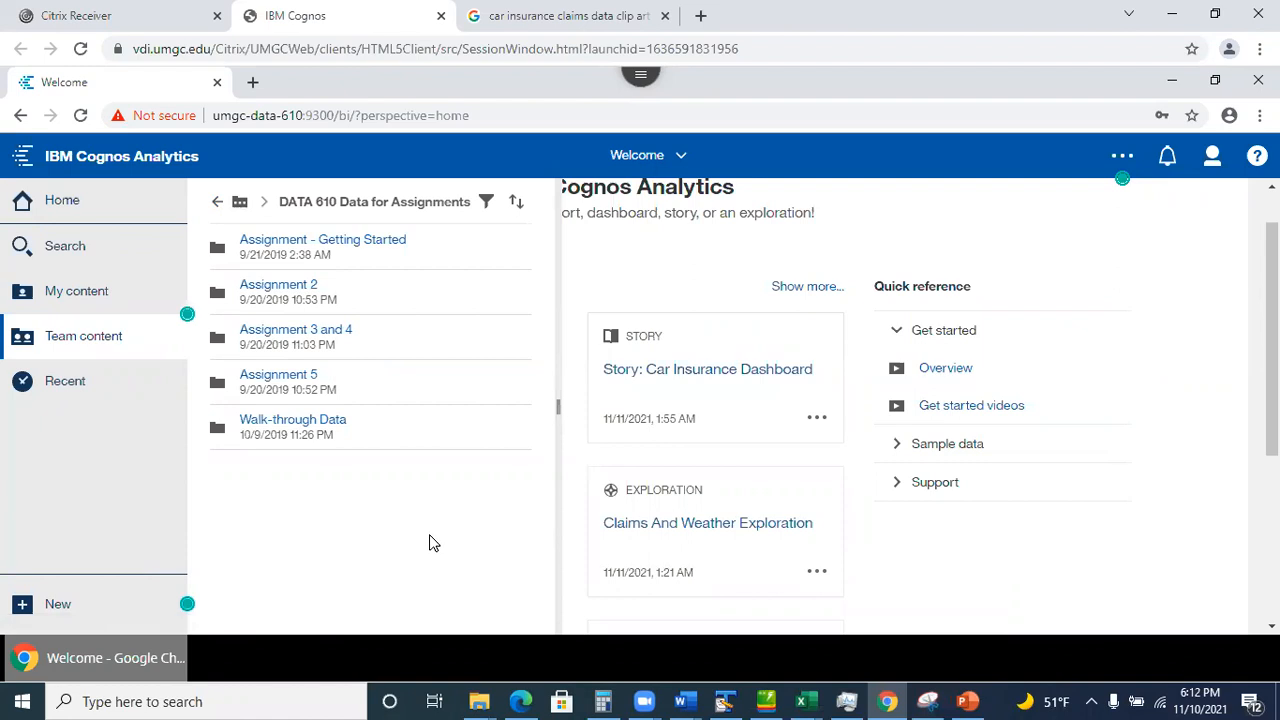
{"action": "left_click", "coordinate": [217, 202]}
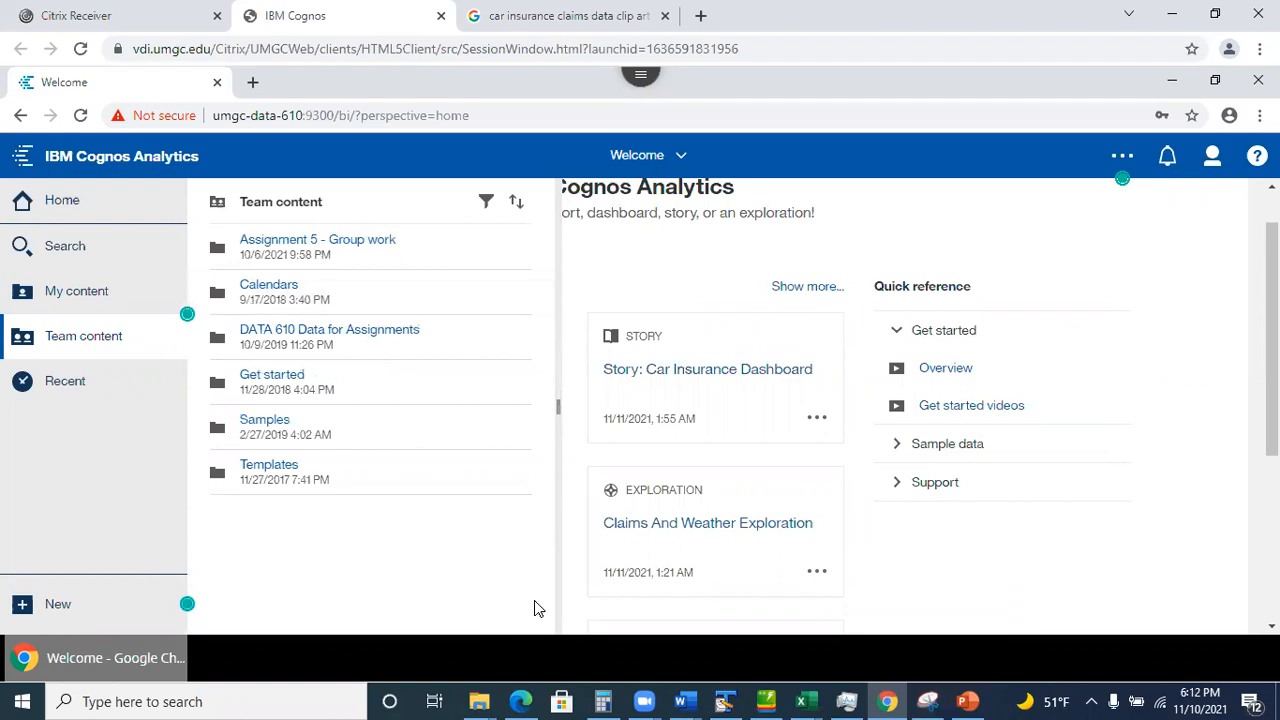
{"action": "mouse_move", "coordinate": [928, 700]}
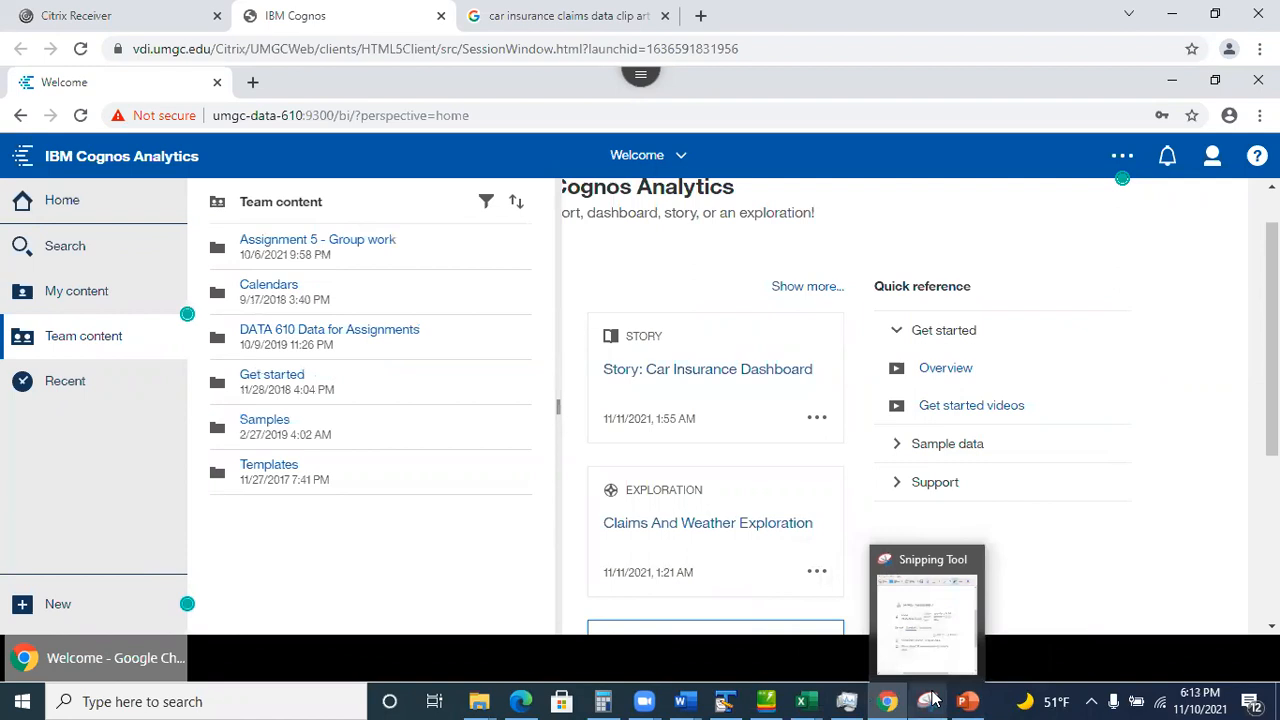
Review the group-membership snip in Snipping Tool, then return to the Cognos Welcome page.
{"action": "left_click", "coordinate": [930, 700]}
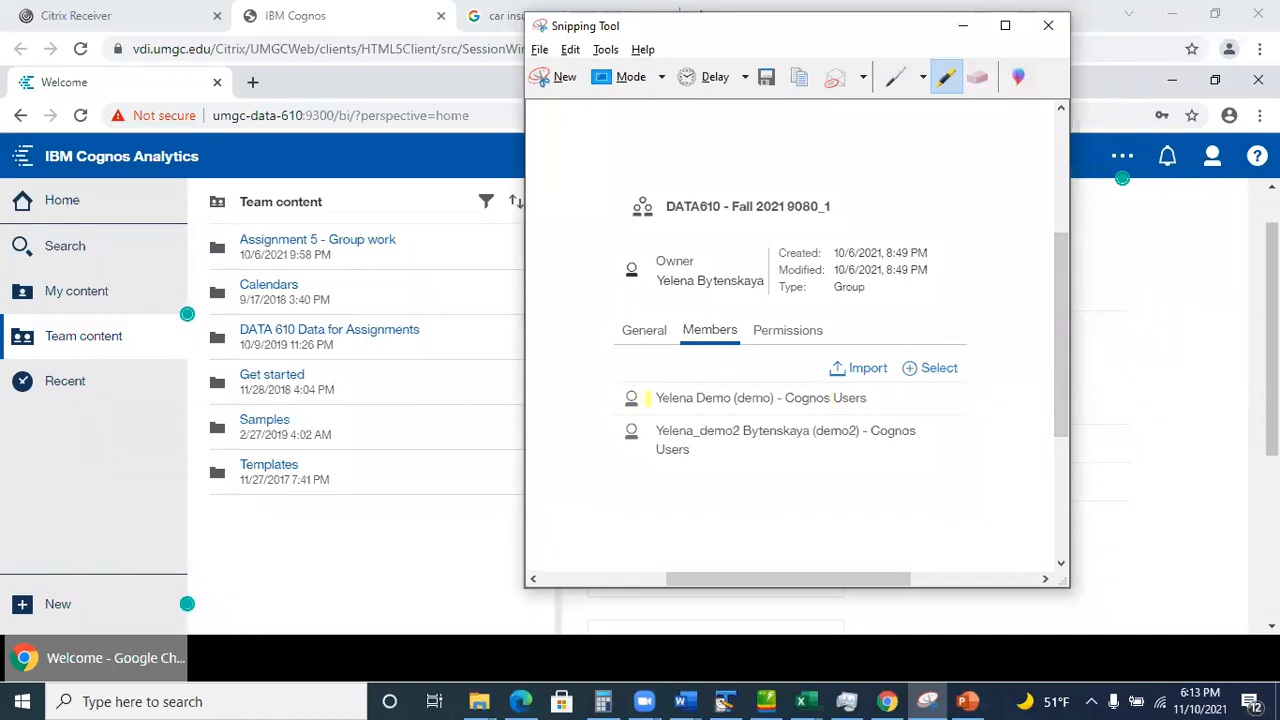
{"action": "left_click", "coordinate": [1170, 386]}
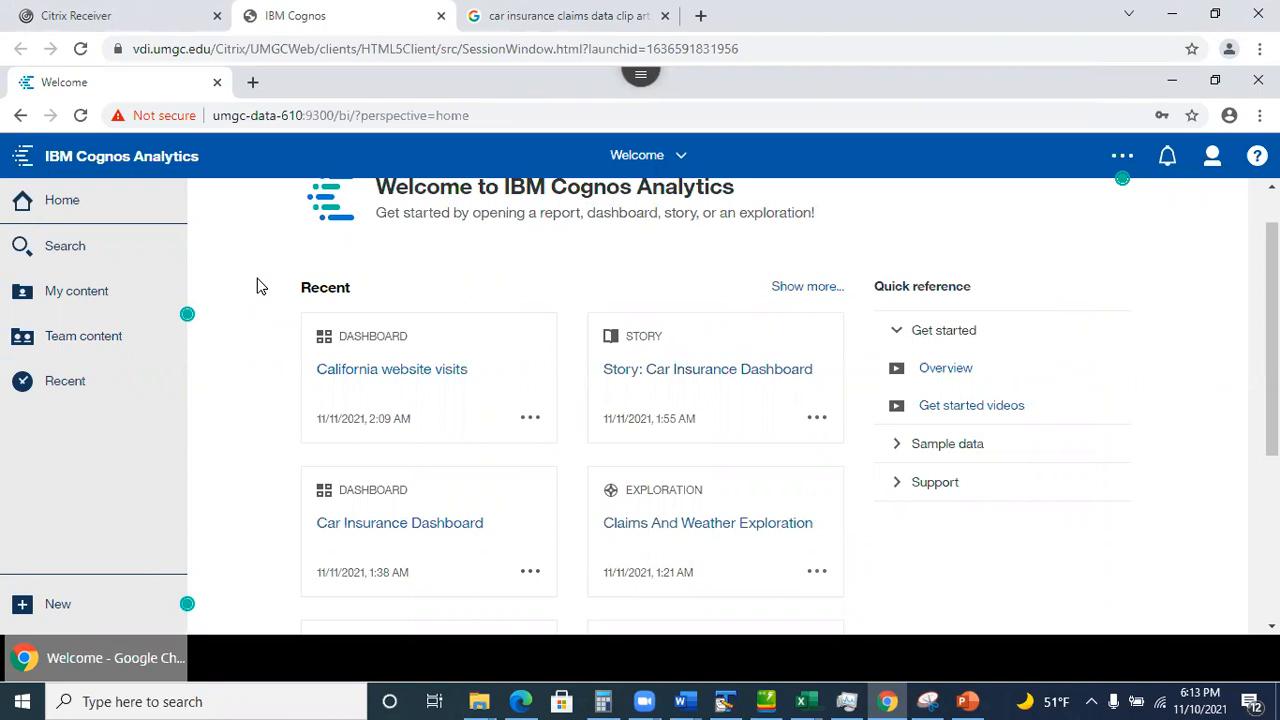
Check that Assignment 5 - Group work > Fall 2021 > Session 9080- Team 1 is empty, then return to Team content.
{"action": "left_click", "coordinate": [94, 342]}
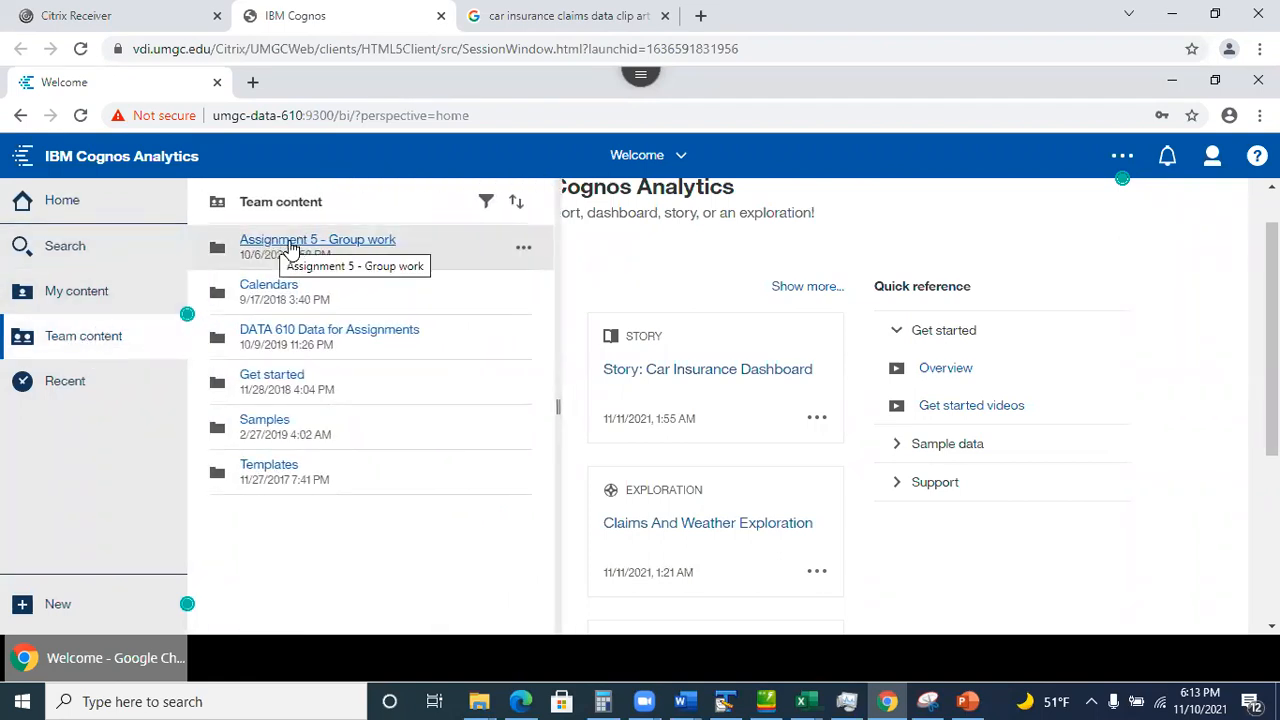
{"action": "left_click", "coordinate": [313, 245]}
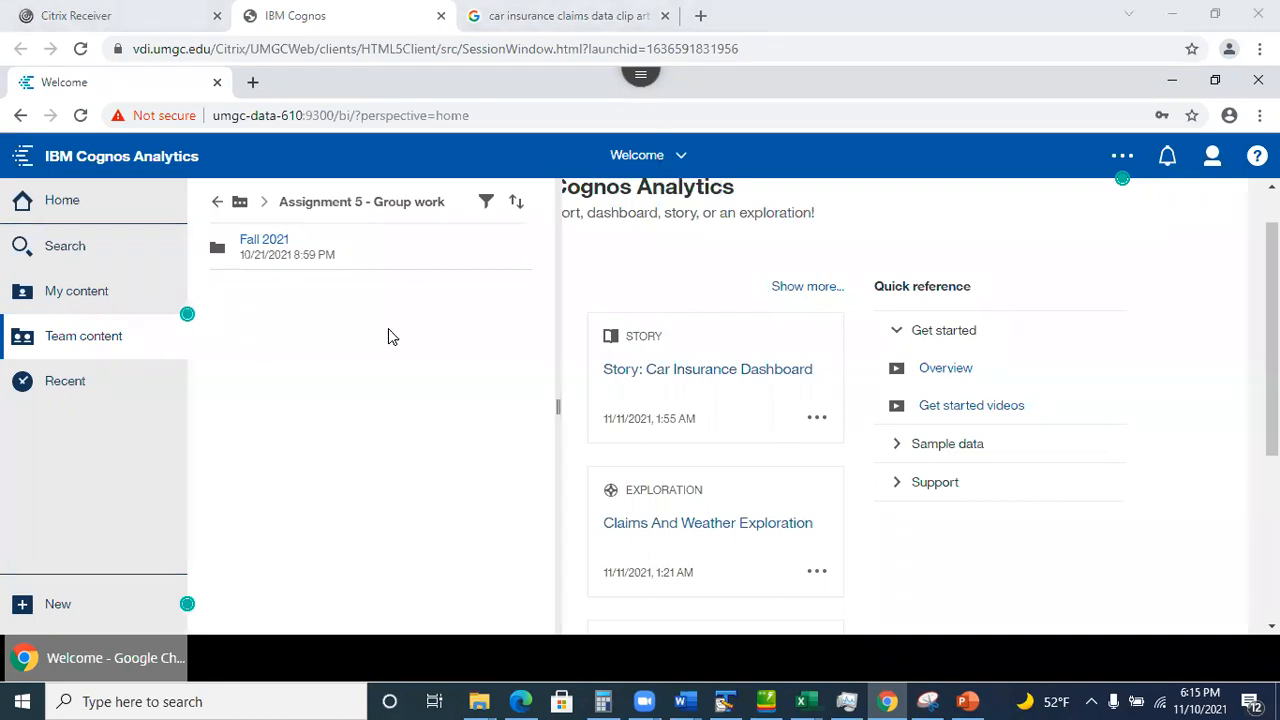
{"action": "left_click", "coordinate": [267, 245]}
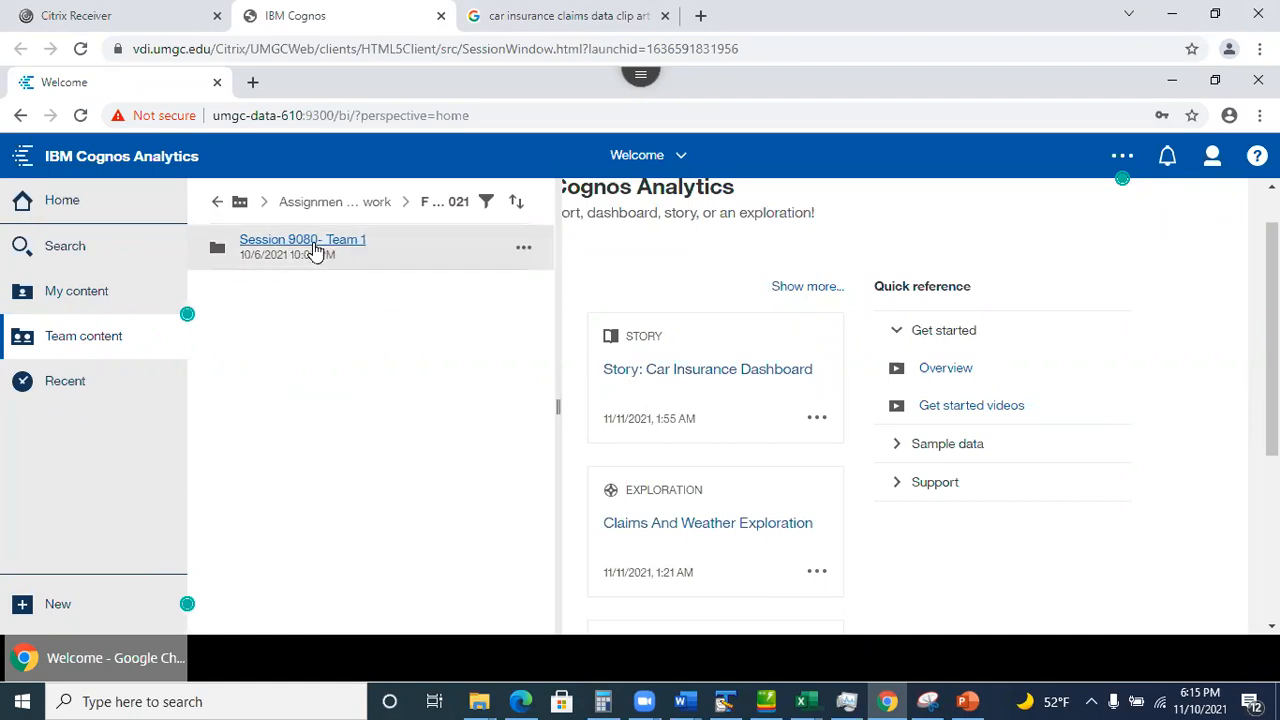
{"action": "left_click", "coordinate": [303, 246]}
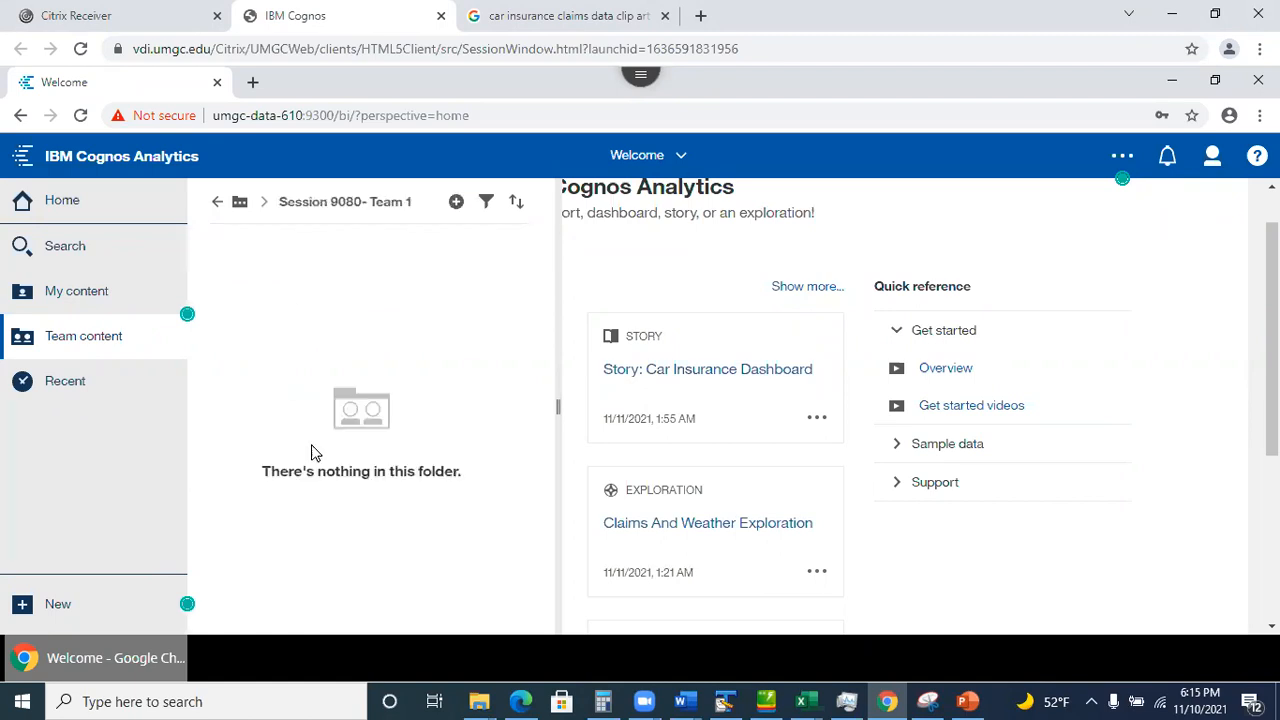
{"action": "left_click", "coordinate": [217, 203]}
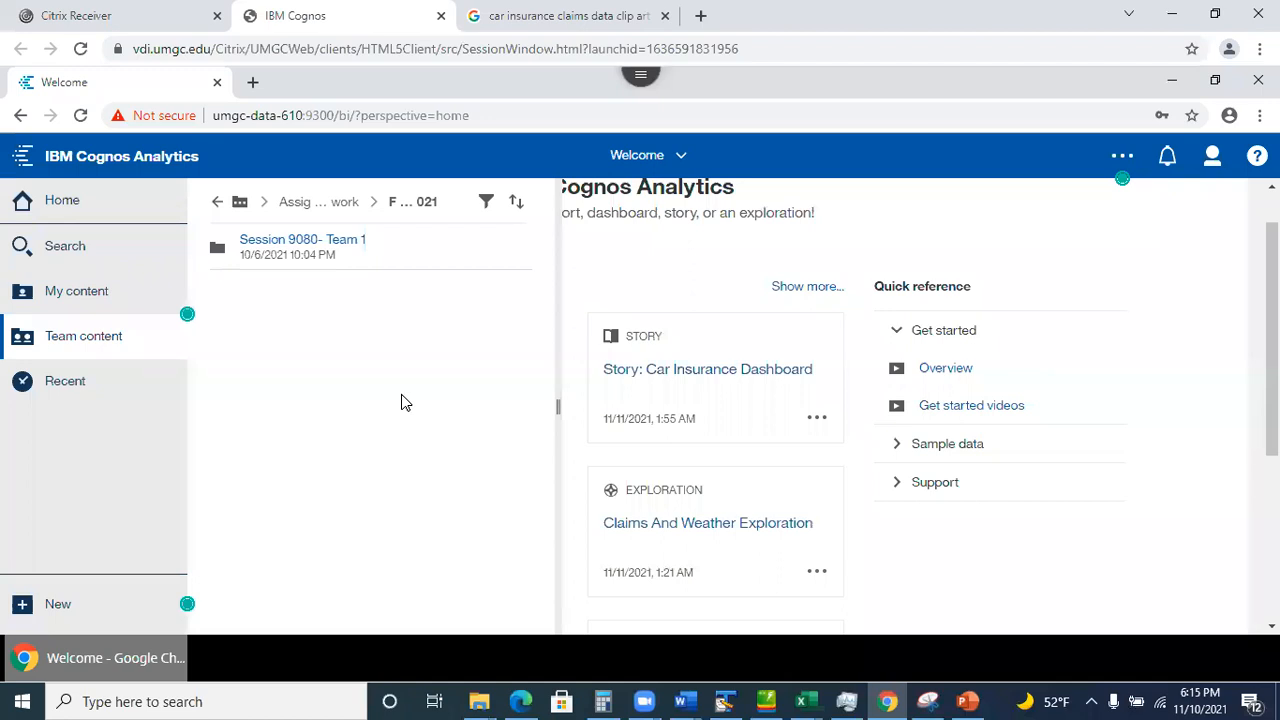
{"action": "left_click", "coordinate": [217, 203]}
{"action": "left_click", "coordinate": [217, 203]}
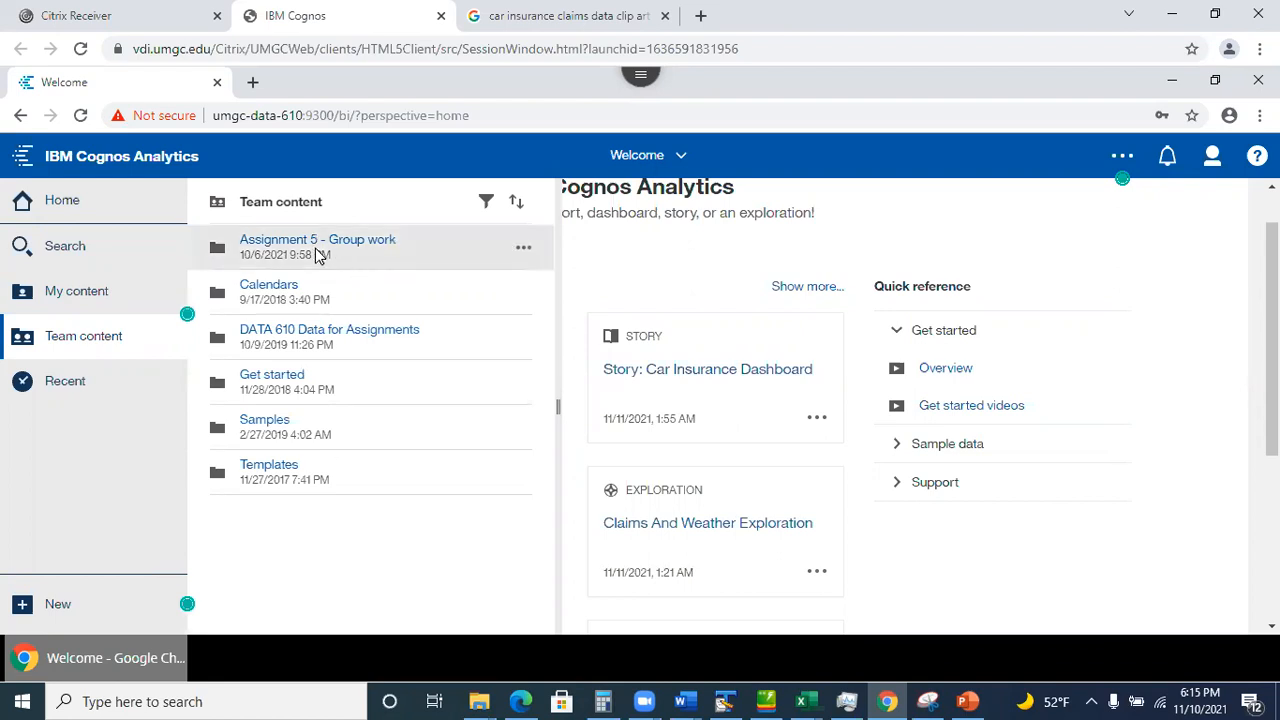
Copy cars.csv from DATA 610 Data for Assignments > Assignment 5 into the Session 9080- Team 1 folder.
{"action": "left_click", "coordinate": [290, 340]}
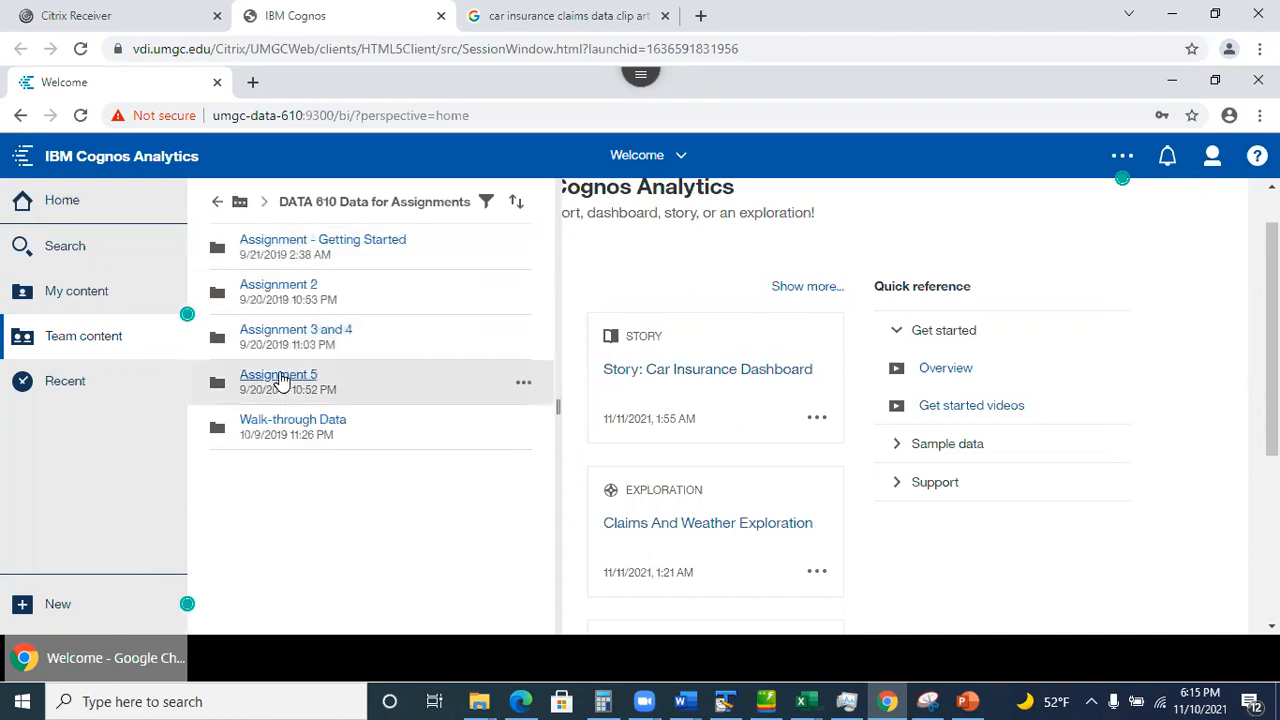
{"action": "left_click", "coordinate": [280, 376]}
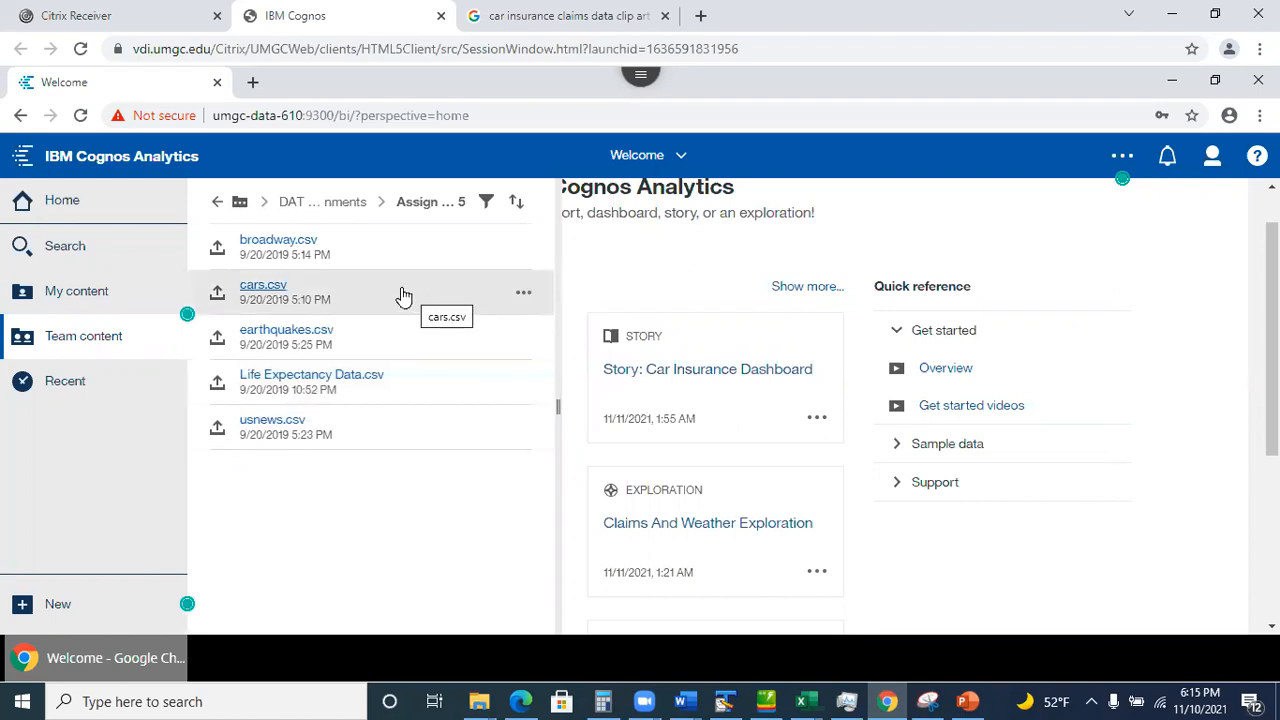
{"action": "left_click", "coordinate": [521, 298]}
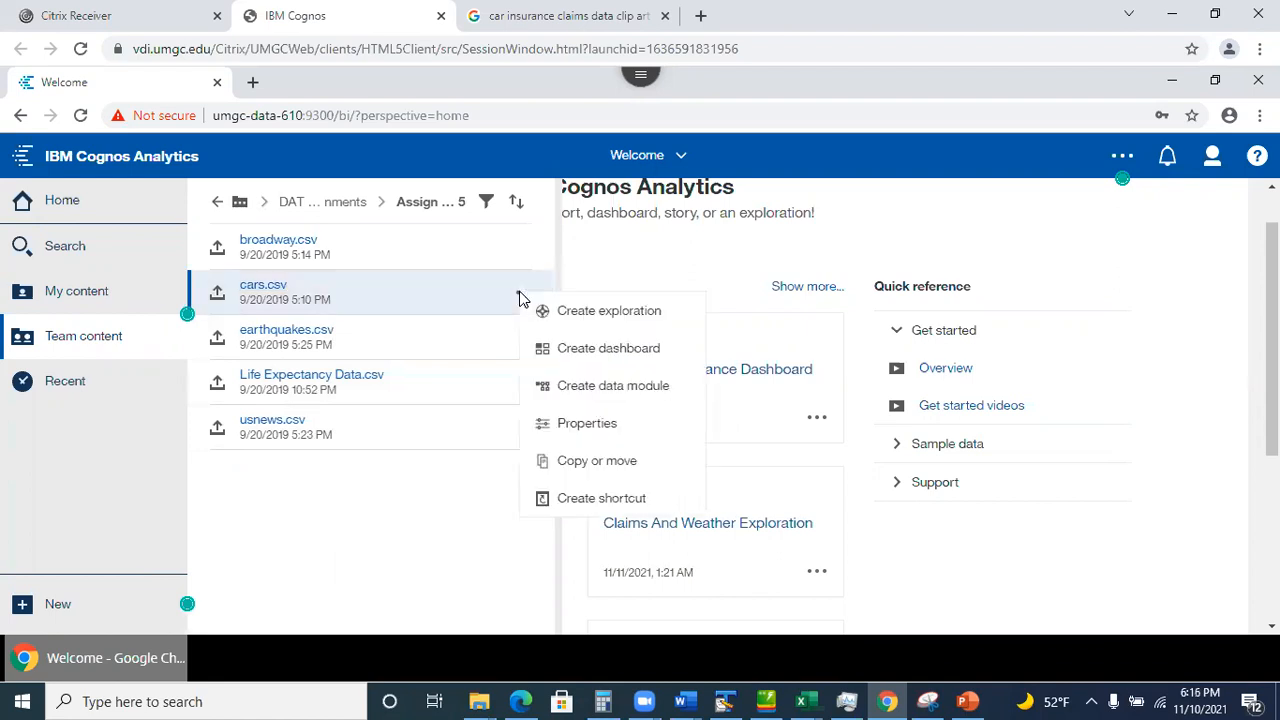
{"action": "left_click", "coordinate": [600, 470]}
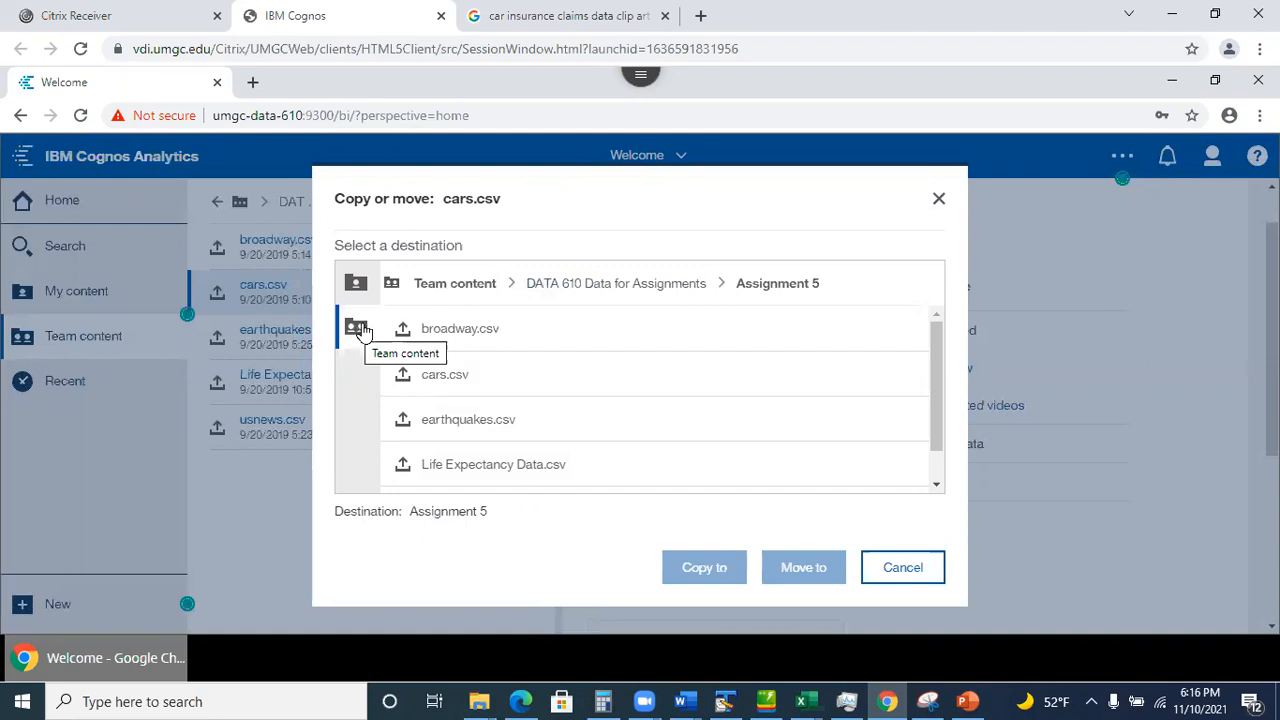
{"action": "left_click", "coordinate": [452, 287]}
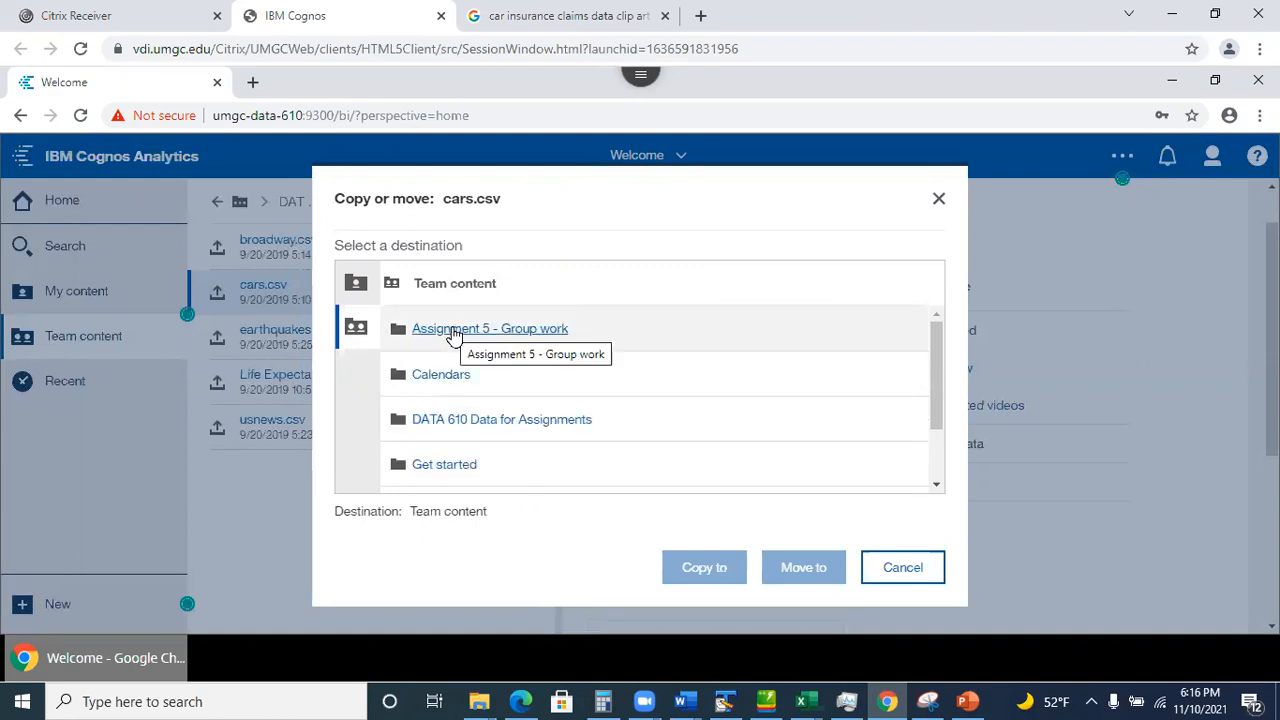
{"action": "left_click", "coordinate": [452, 330]}
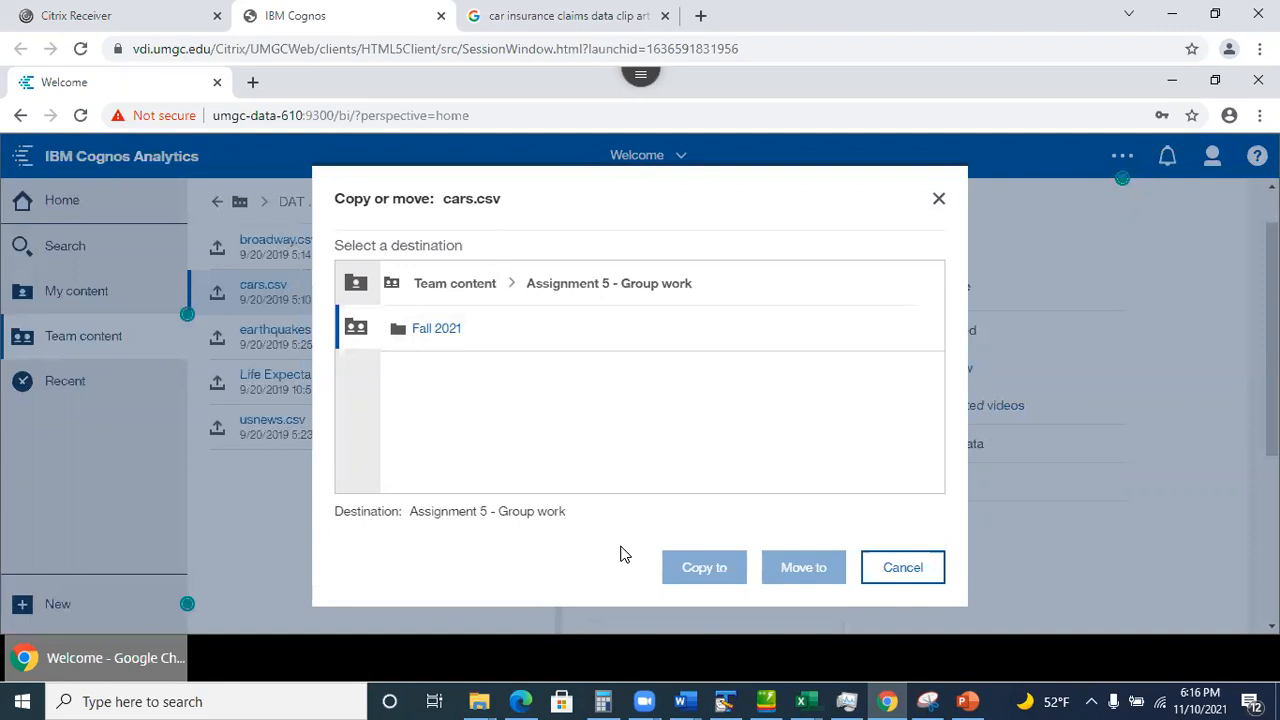
{"action": "left_click", "coordinate": [440, 333]}
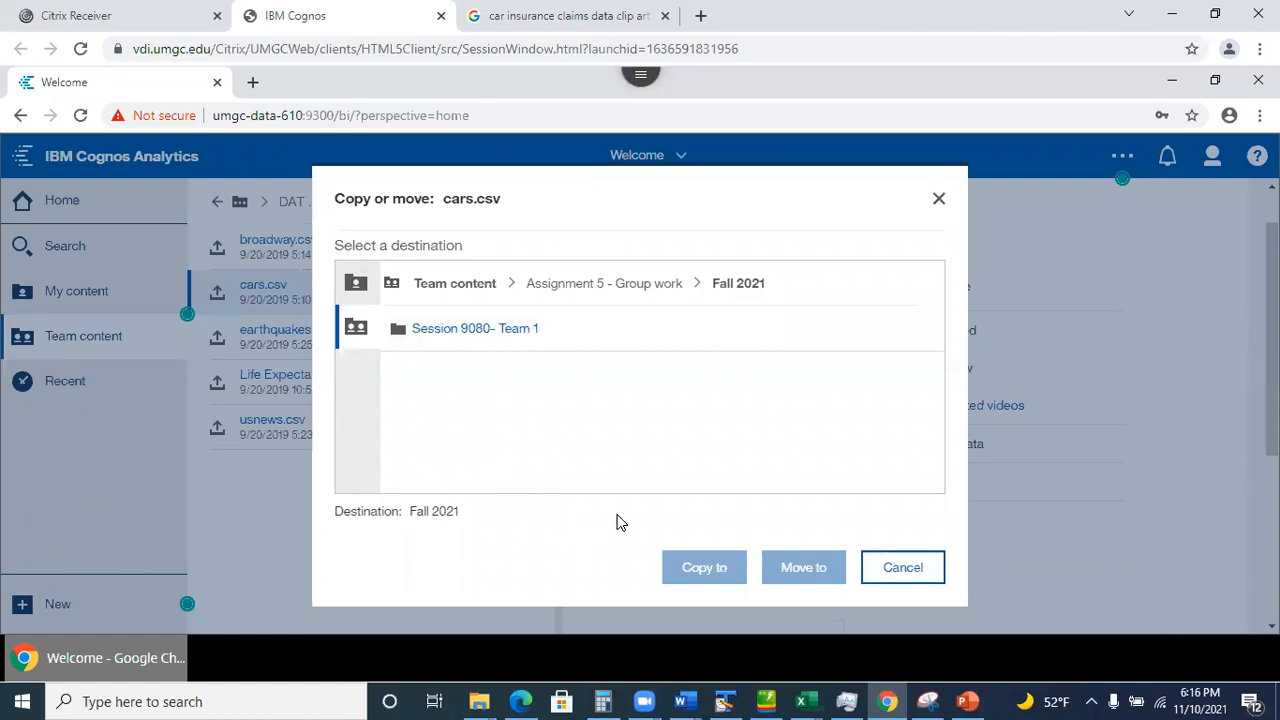
{"action": "left_click", "coordinate": [459, 330]}
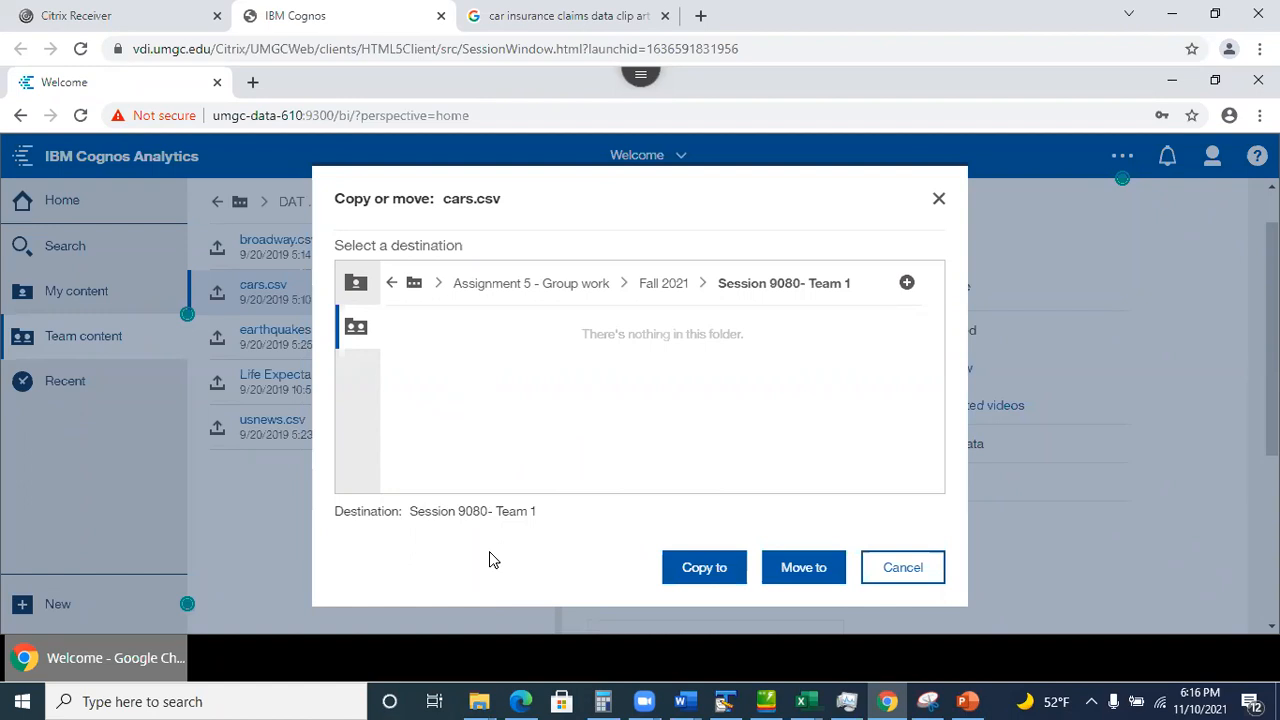
{"action": "left_click", "coordinate": [687, 572]}
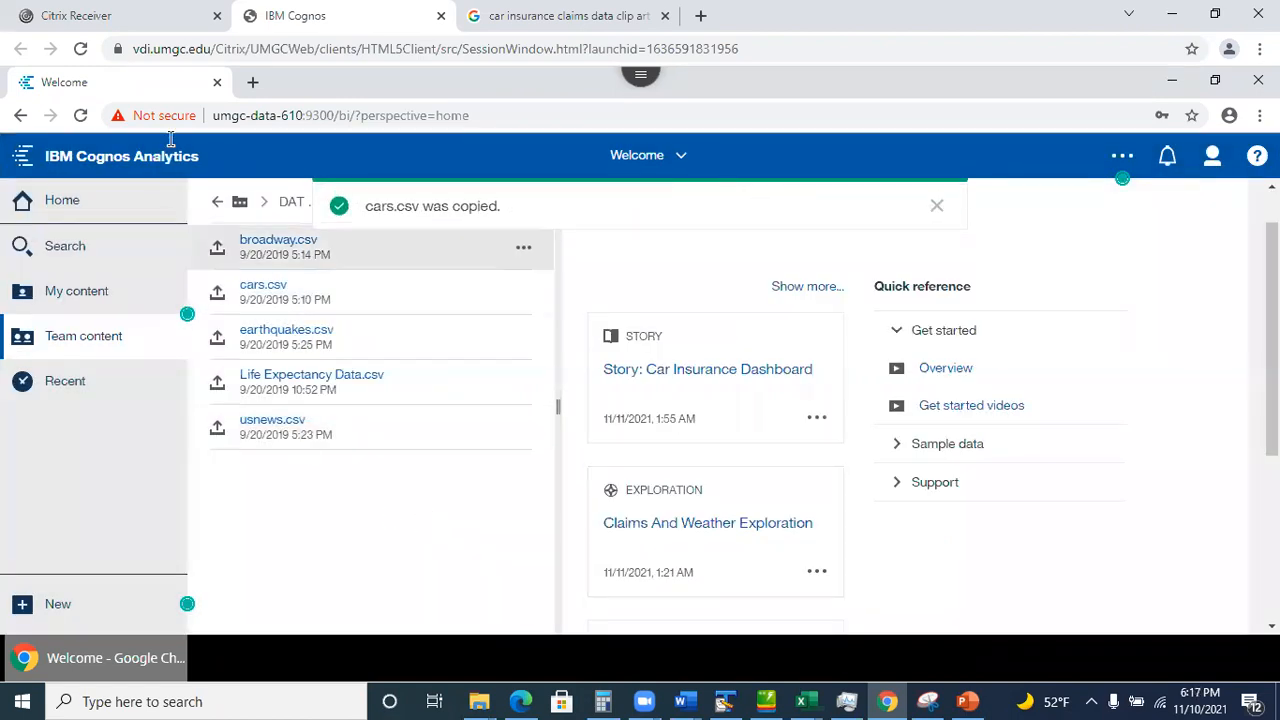
Create a data module from the copied cars.csv in the Session 9080- Team 1 folder.
{"action": "left_click", "coordinate": [77, 337]}
{"action": "left_click", "coordinate": [77, 337]}
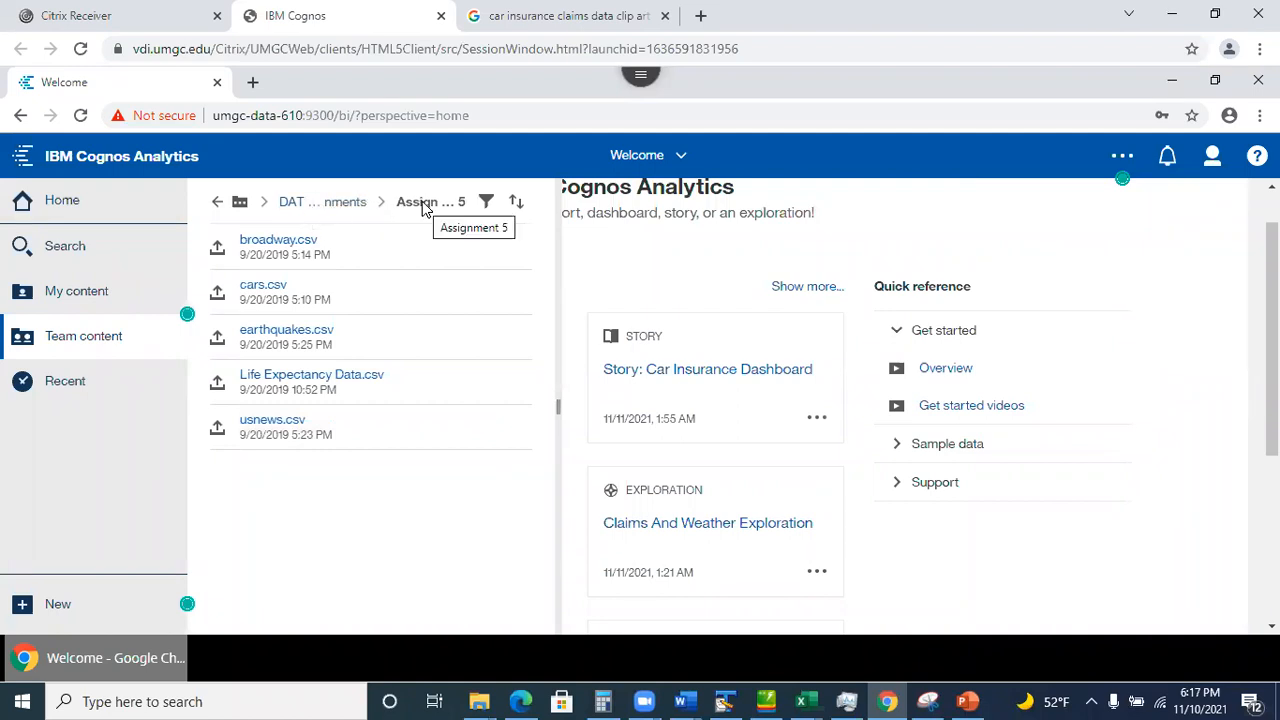
{"action": "left_click", "coordinate": [326, 204]}
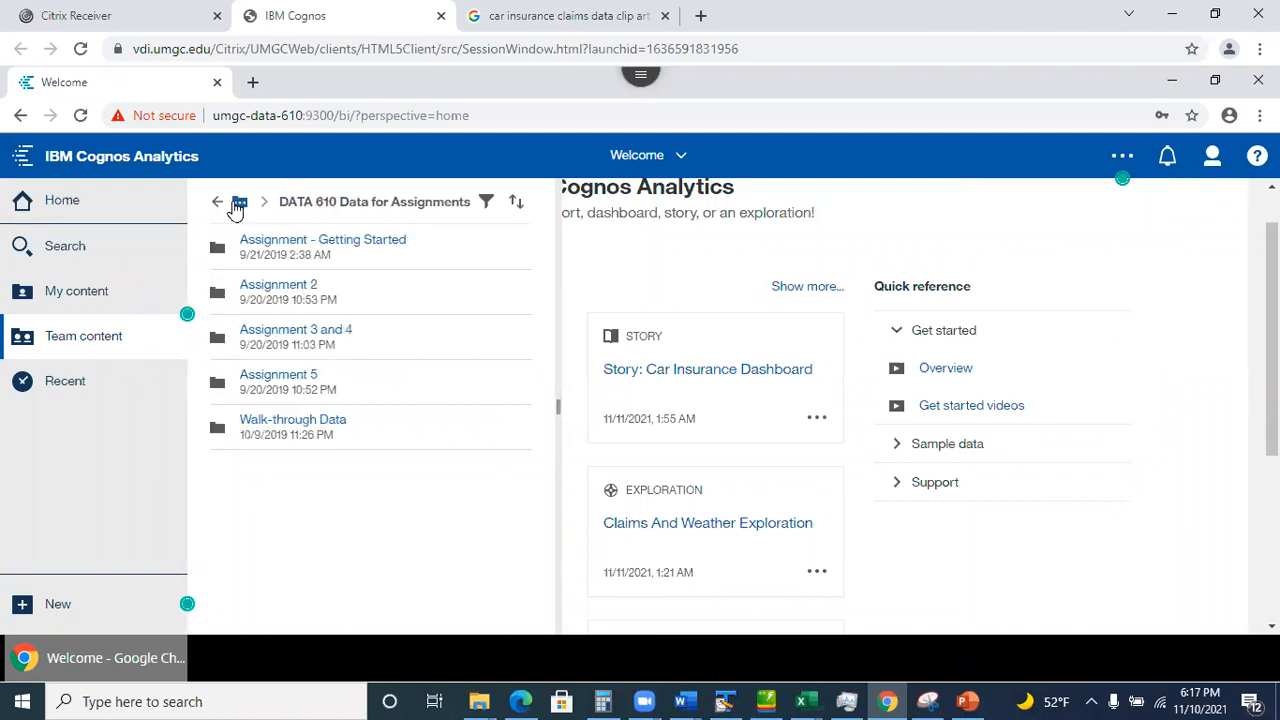
{"action": "left_click", "coordinate": [222, 206]}
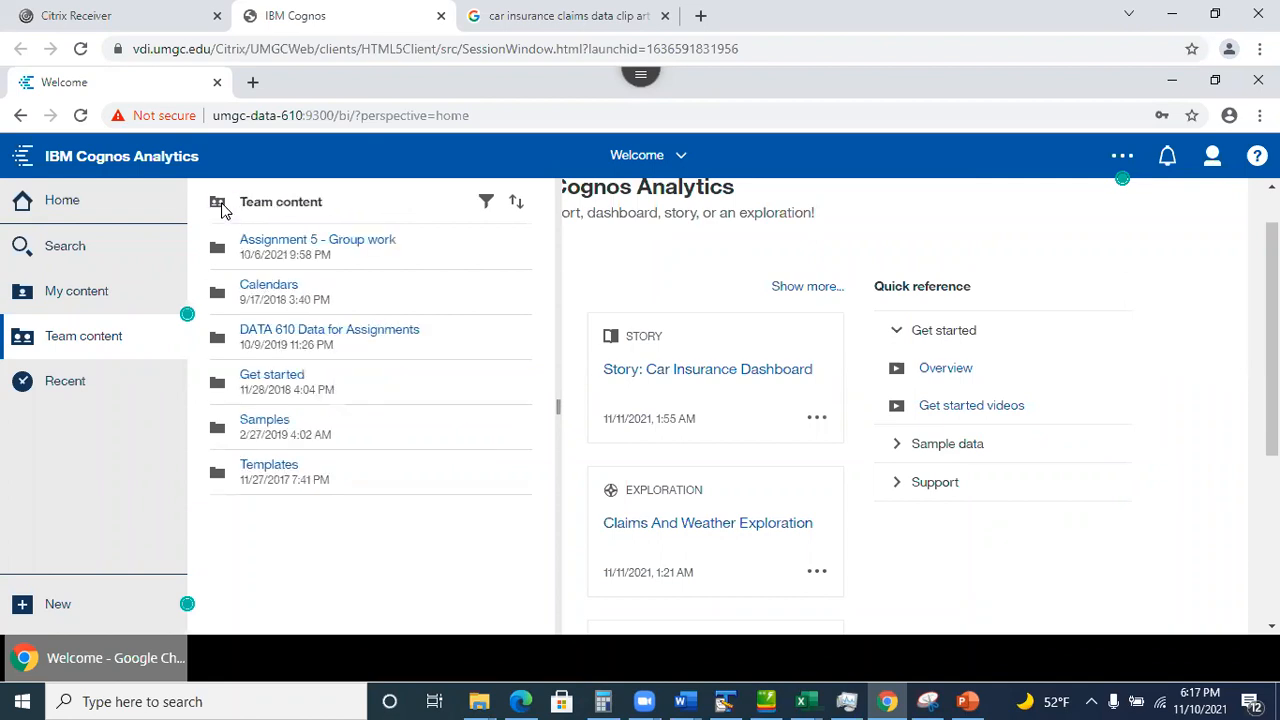
{"action": "left_click", "coordinate": [297, 250]}
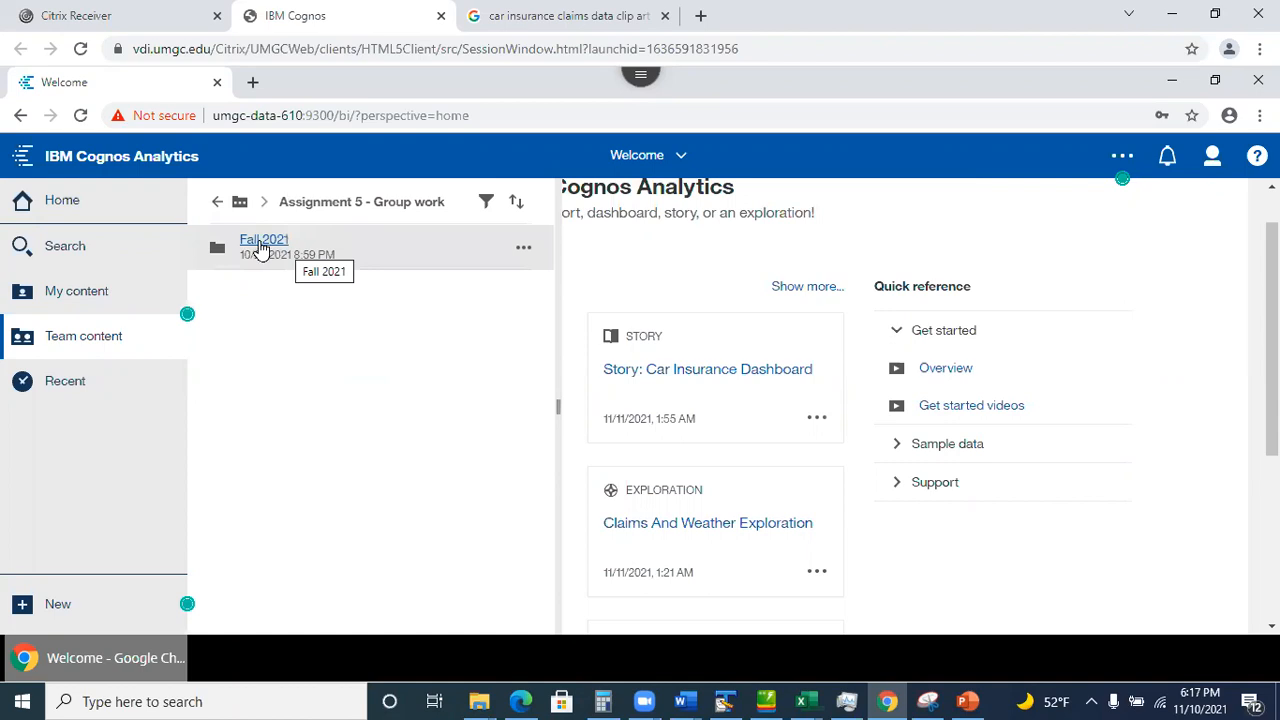
{"action": "left_click", "coordinate": [261, 247]}
{"action": "left_click", "coordinate": [268, 250]}
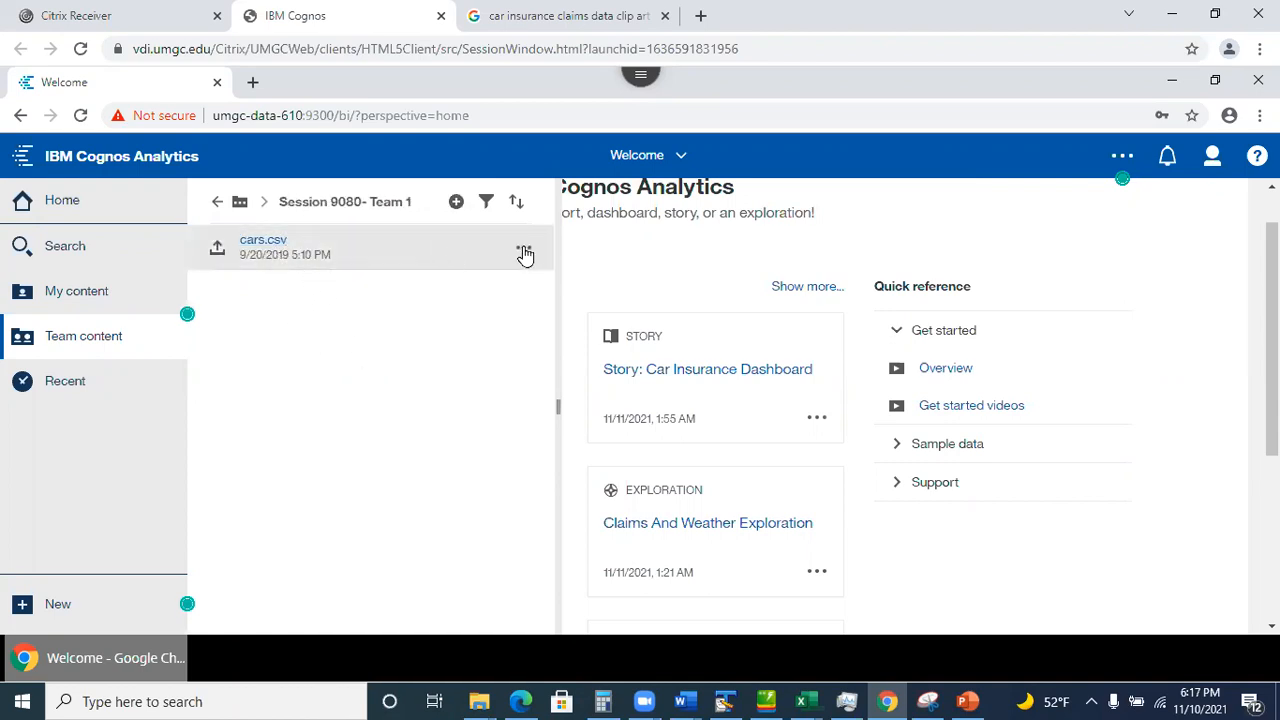
{"action": "left_click", "coordinate": [523, 250]}
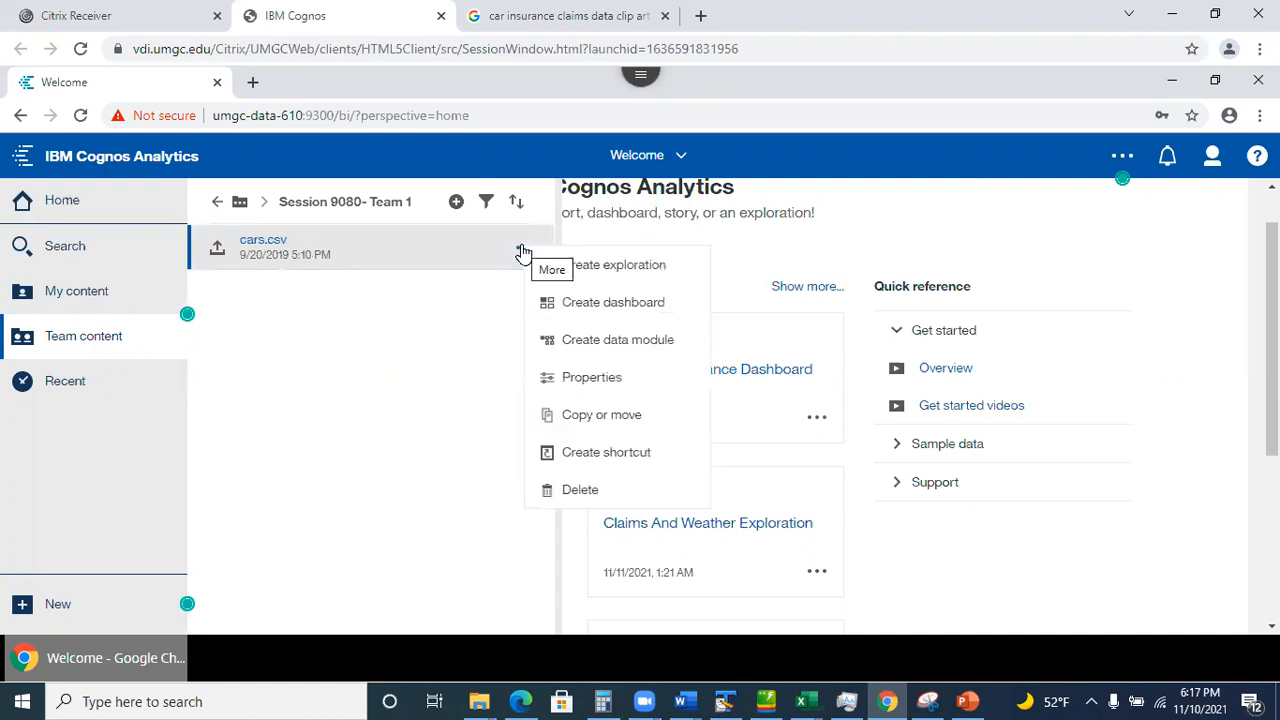
{"action": "left_click", "coordinate": [591, 340]}
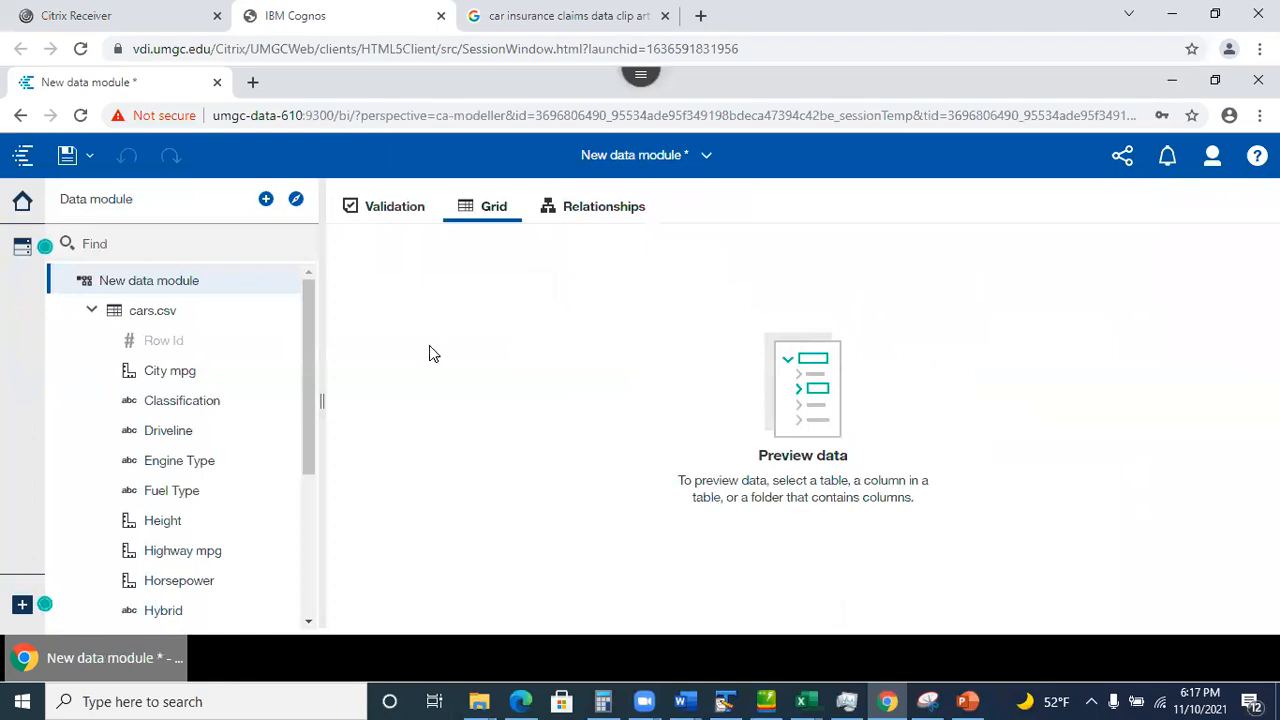
Save the module as 'Cars Data Module' under Assignment 5 - Group work > Fall 2021 > Session 9080- Team 1.
{"action": "left_click", "coordinate": [707, 155]}
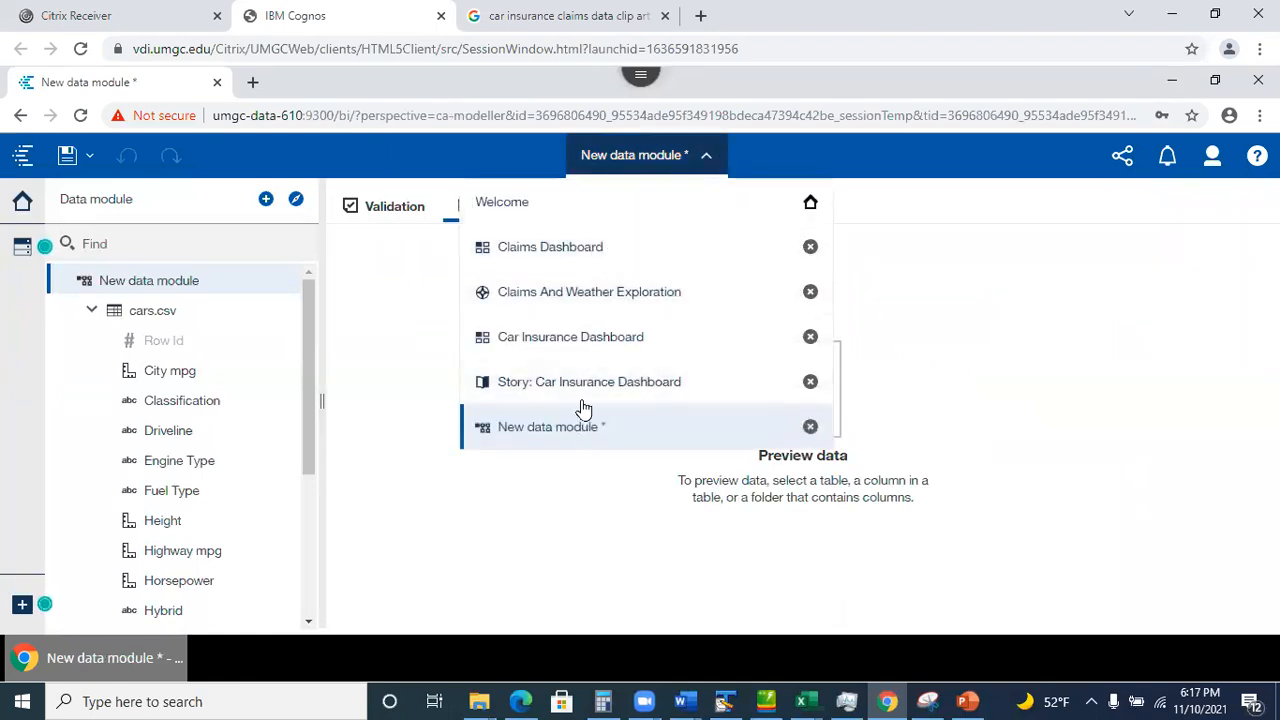
{"action": "left_click", "coordinate": [392, 412]}
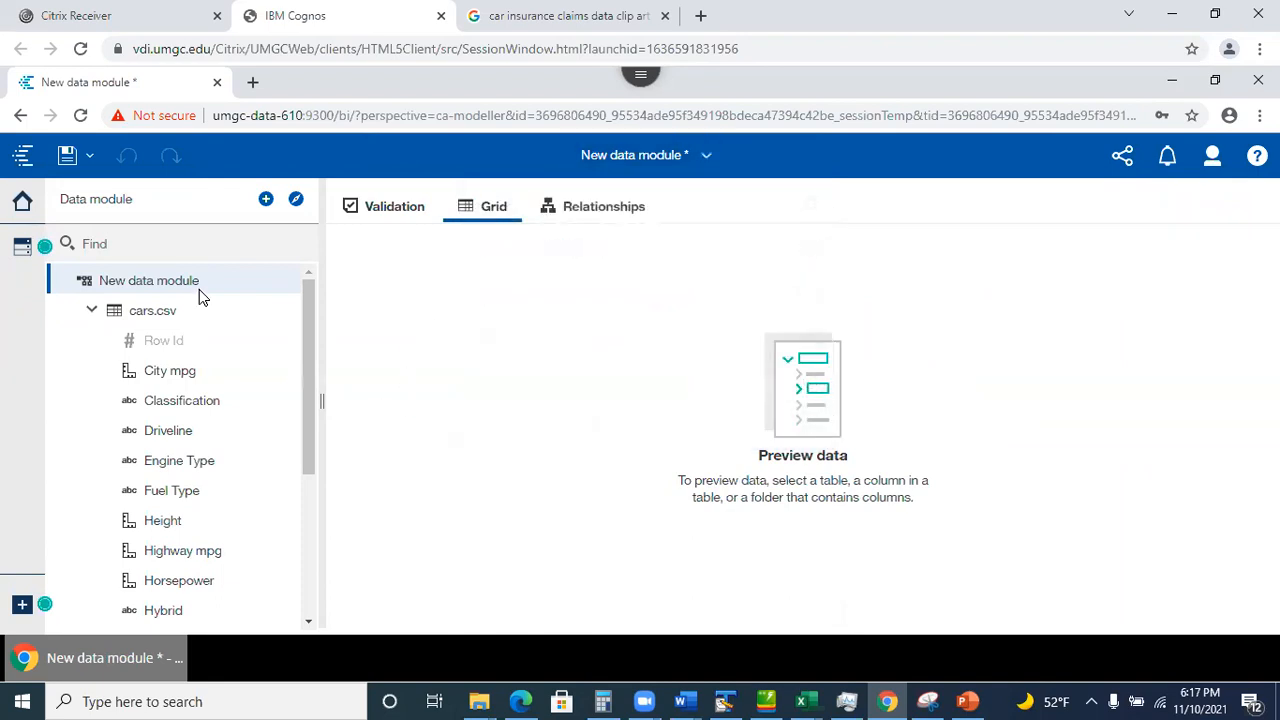
{"action": "left_click", "coordinate": [66, 157]}
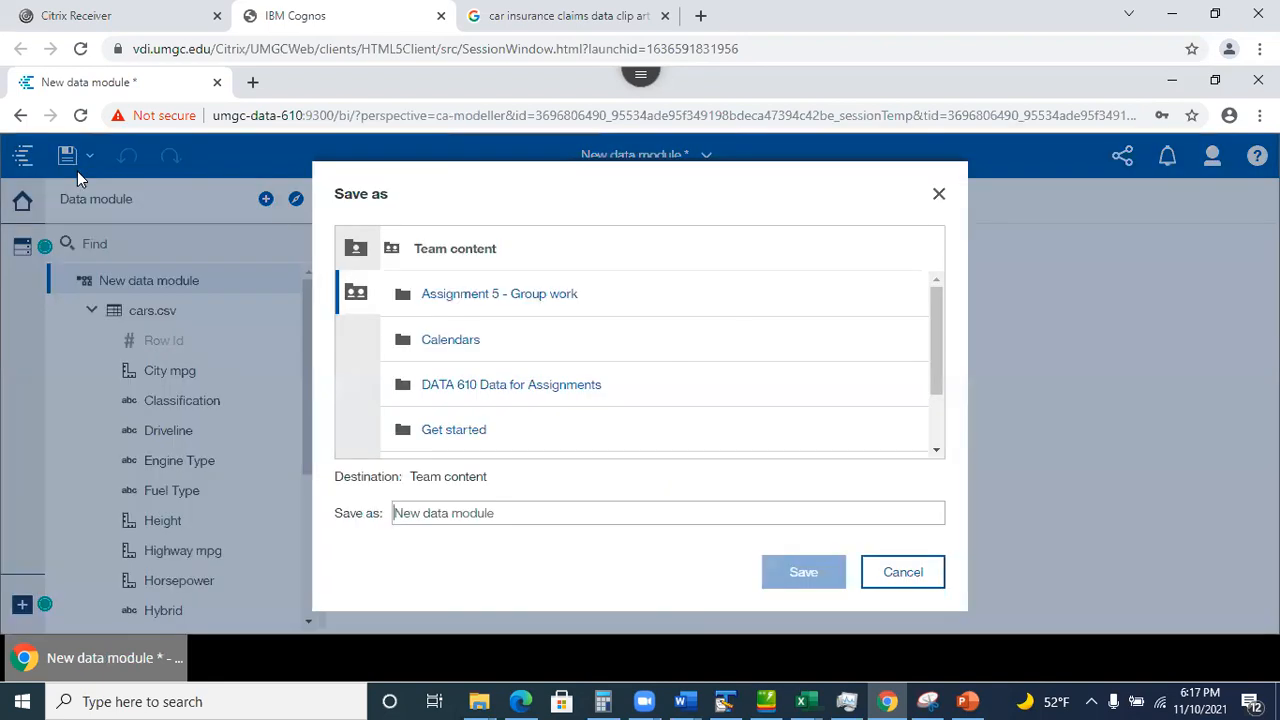
{"action": "left_click", "coordinate": [361, 300]}
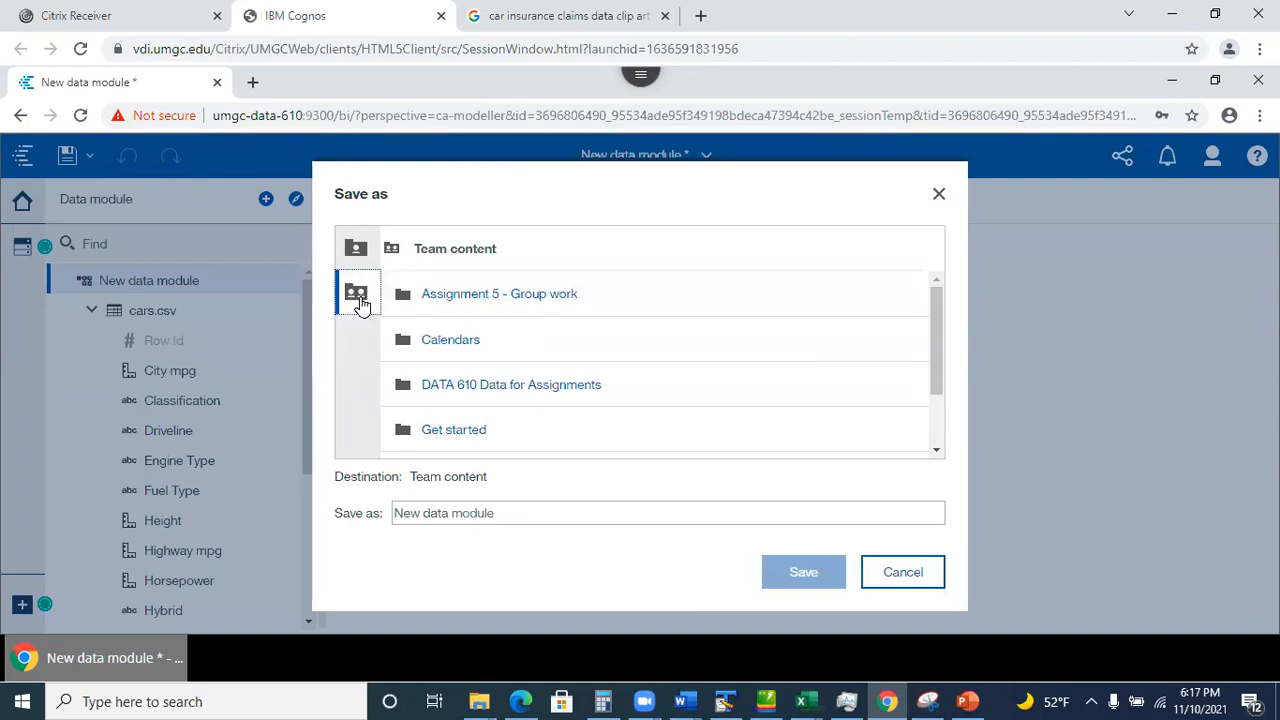
{"action": "left_click", "coordinate": [497, 297]}
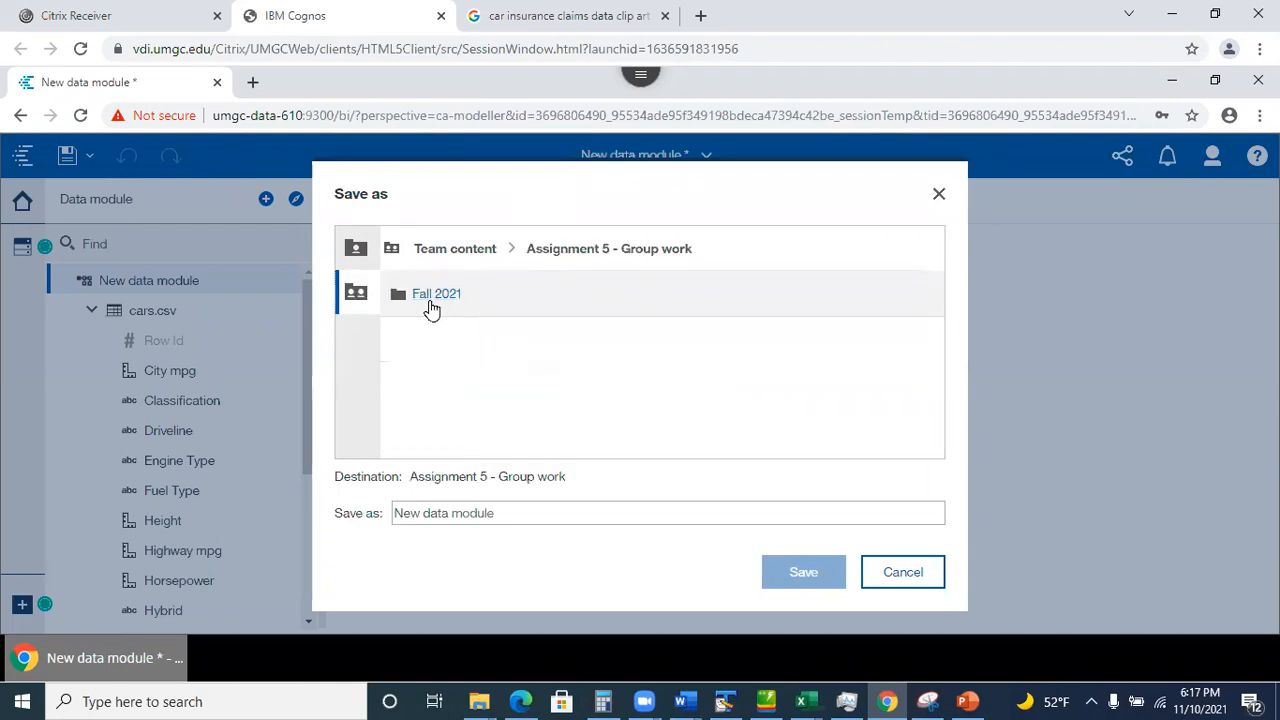
{"action": "left_click", "coordinate": [434, 298]}
{"action": "left_click", "coordinate": [474, 298]}
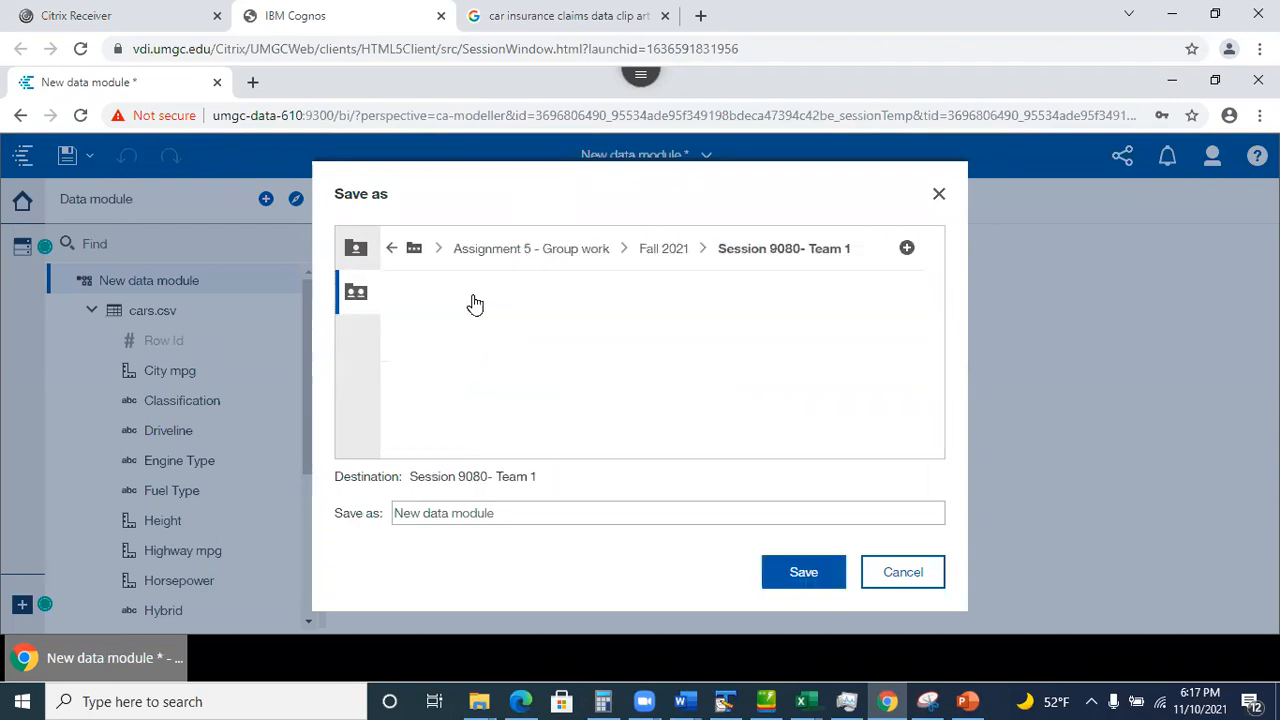
{"action": "left_click_drag", "start_coordinate": [511, 513], "coordinate": [336, 509]}
{"action": "type", "text": "Cars"}
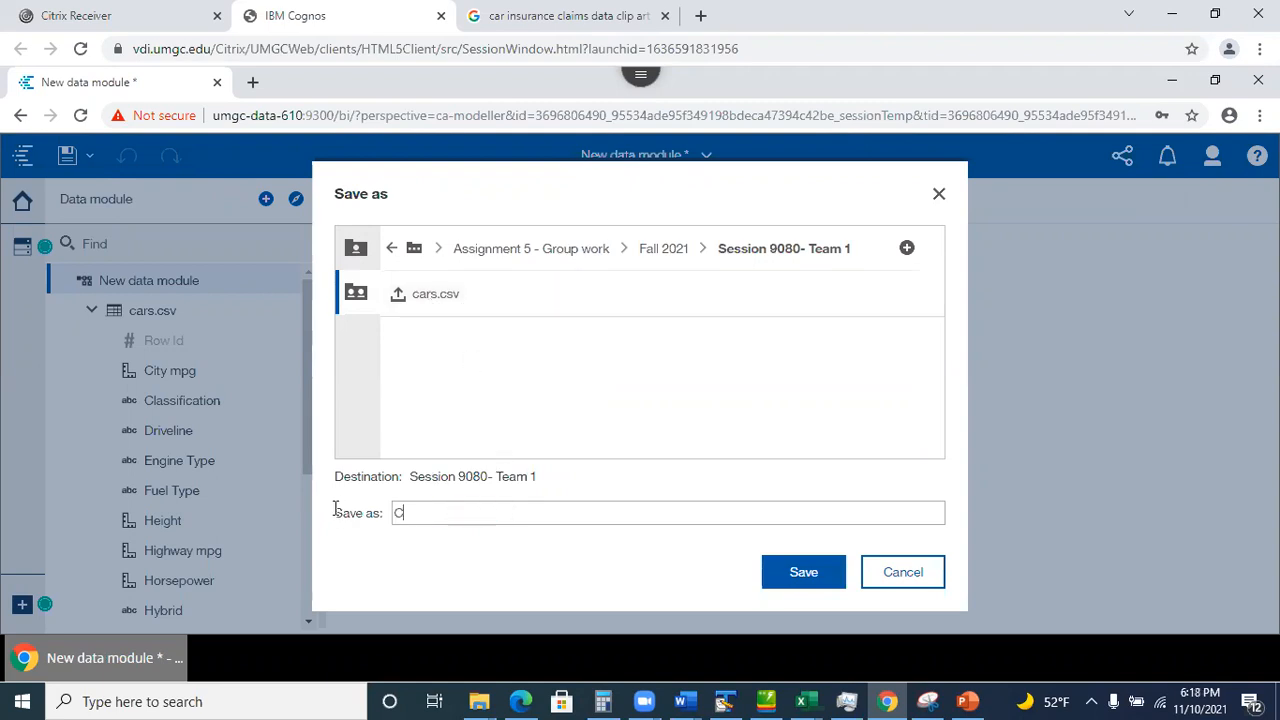
{"action": "type", "text": " Data Module"}
{"action": "left_click", "coordinate": [797, 577]}
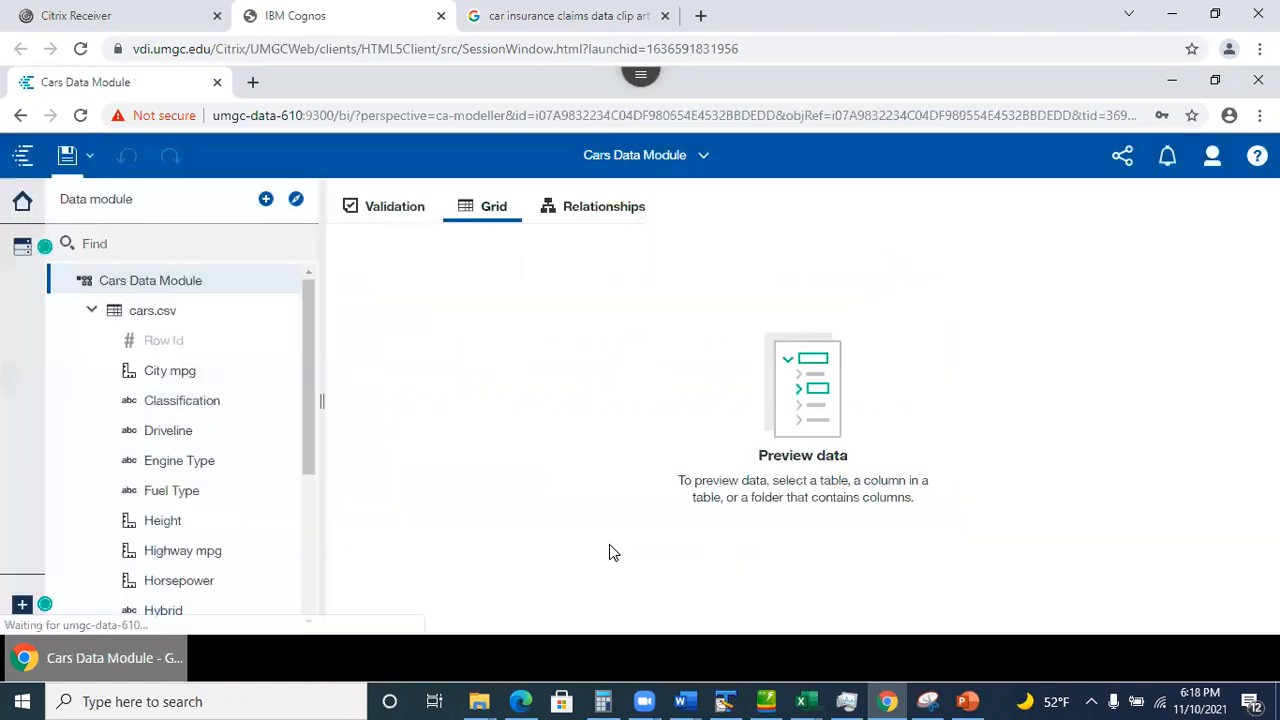
{"action": "left_click", "coordinate": [705, 160]}
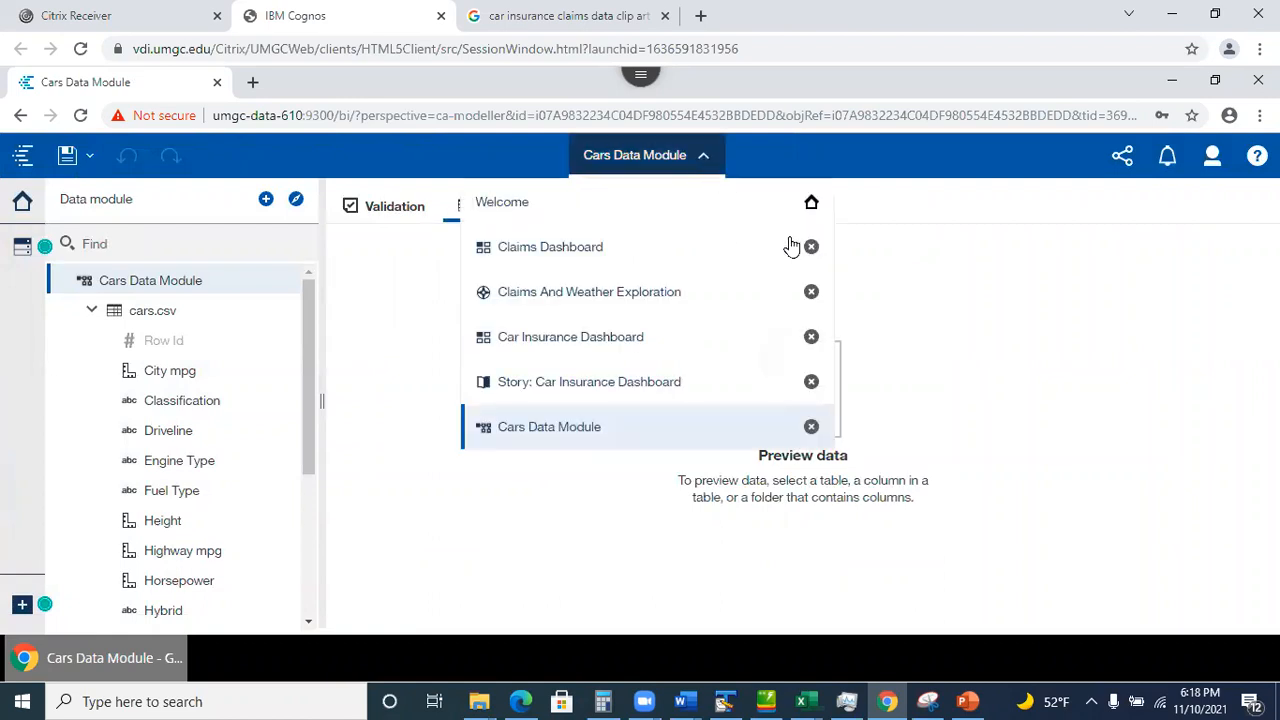
Close Cars Data Module and verify it appears in the Session 9080- Team 1 team folder.
{"action": "left_click", "coordinate": [811, 427]}
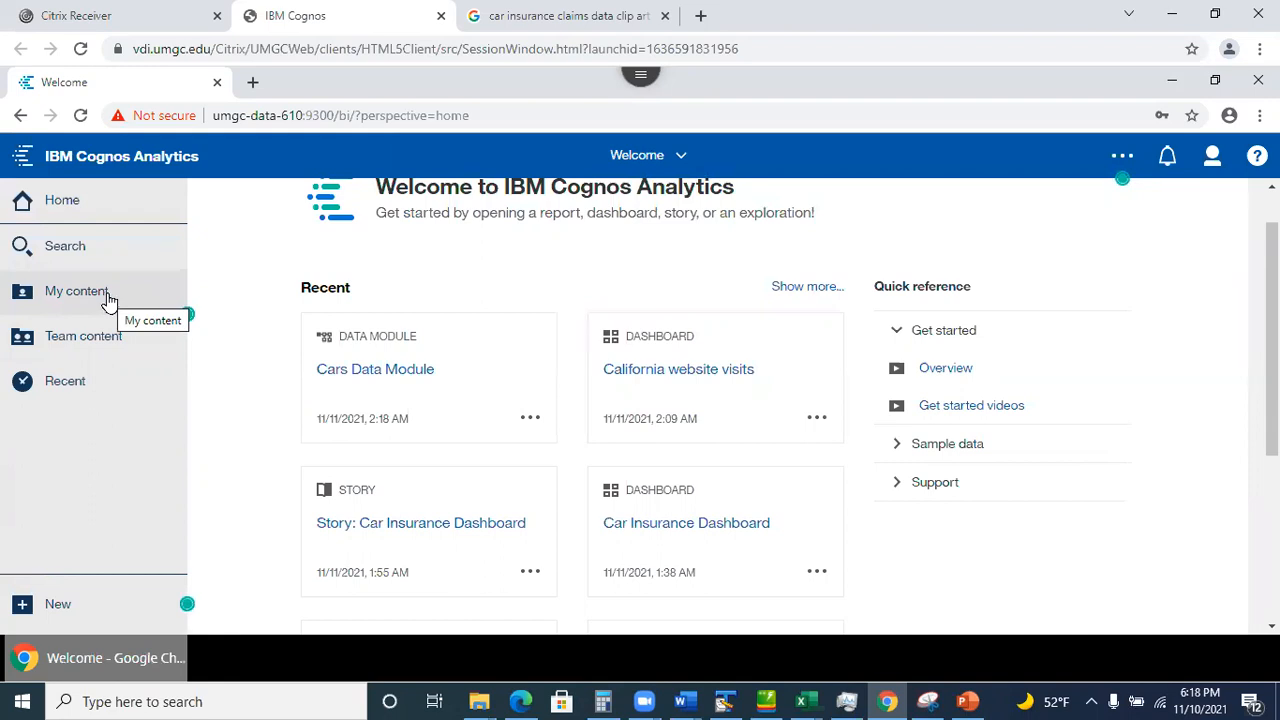
{"action": "left_click", "coordinate": [105, 345]}
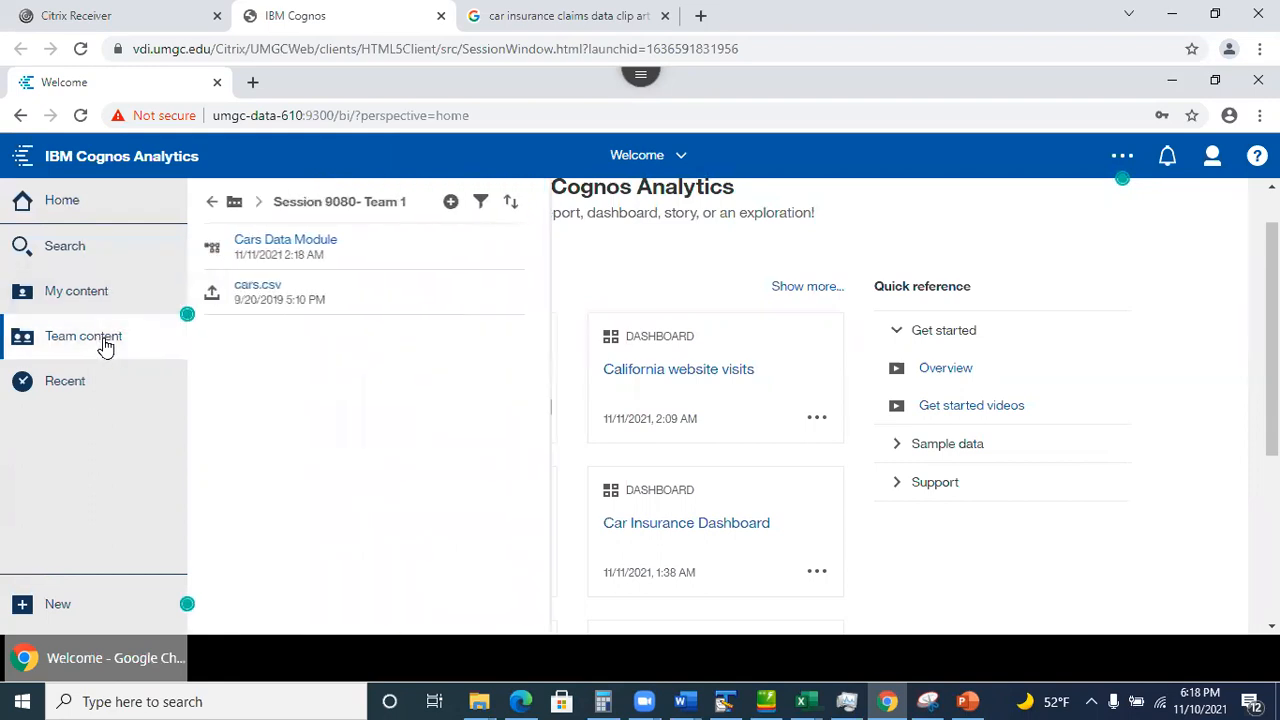
{"action": "left_click", "coordinate": [214, 203]}
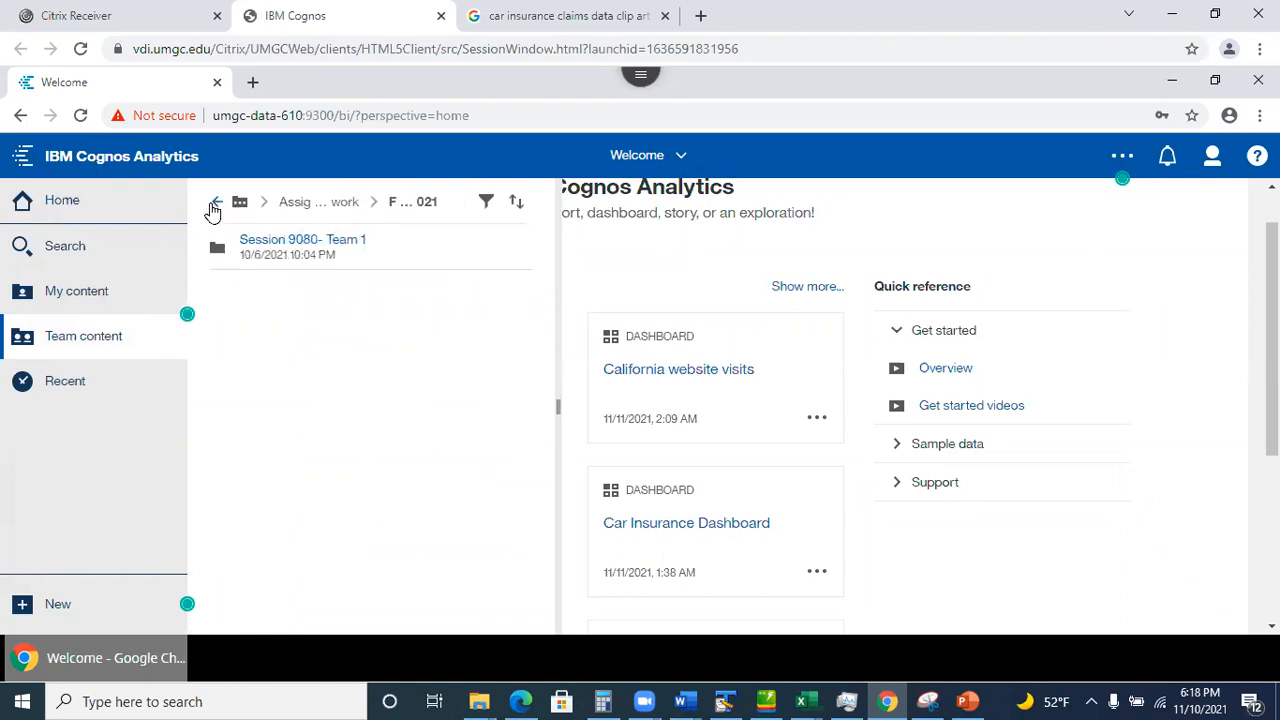
{"action": "left_click", "coordinate": [311, 245]}
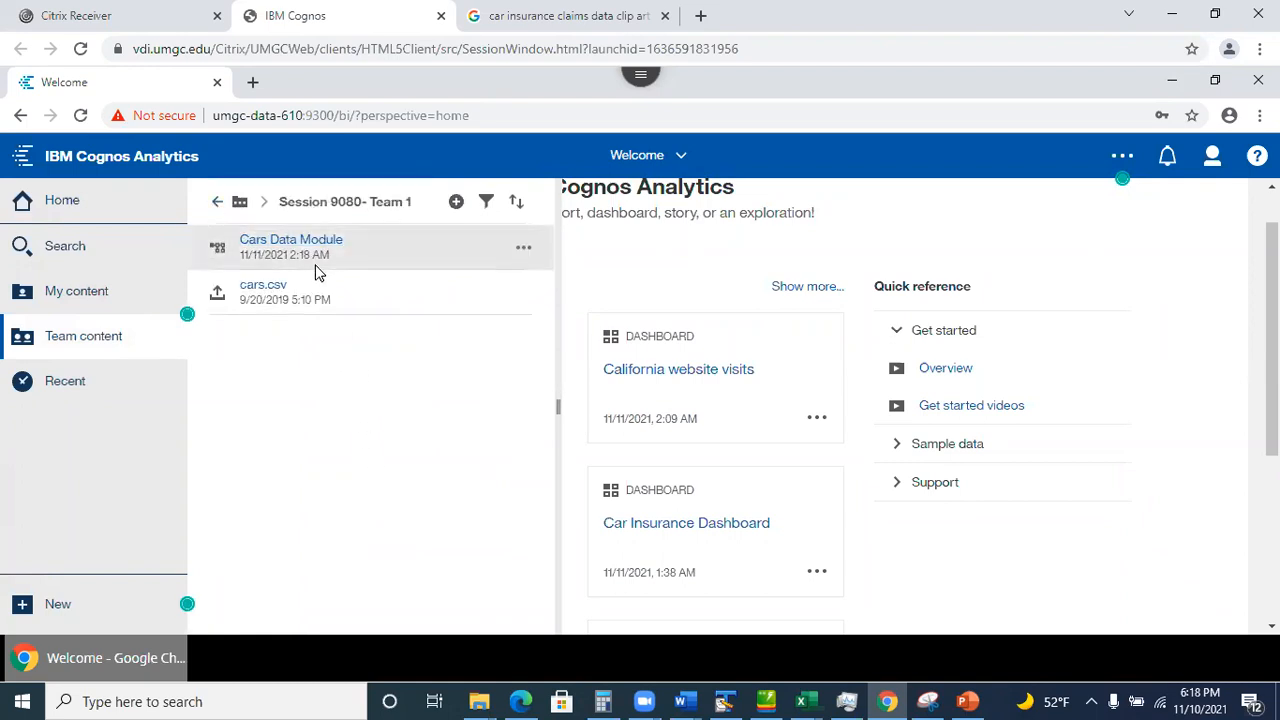
{"action": "left_click", "coordinate": [217, 202]}
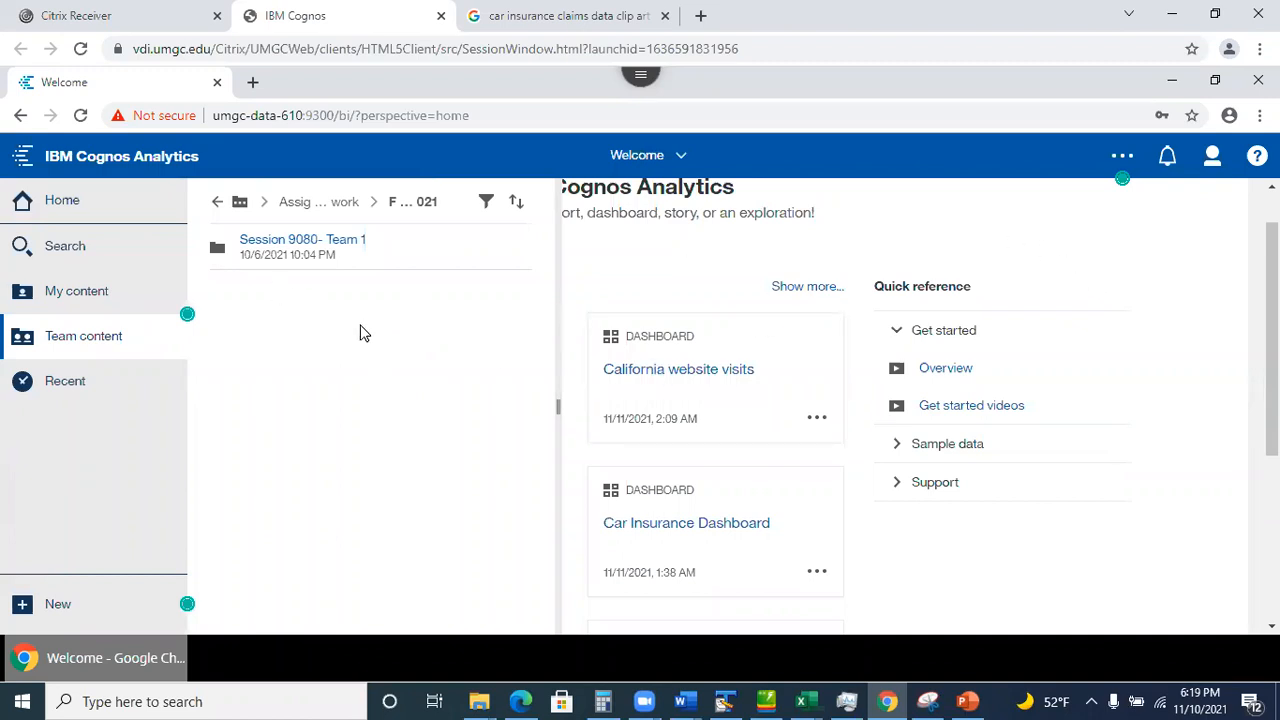
Open personal preferences and inspect groups and roles, selecting the DATA610 - Fall 2021 9080_1 group name.
{"action": "left_click", "coordinate": [1213, 158]}
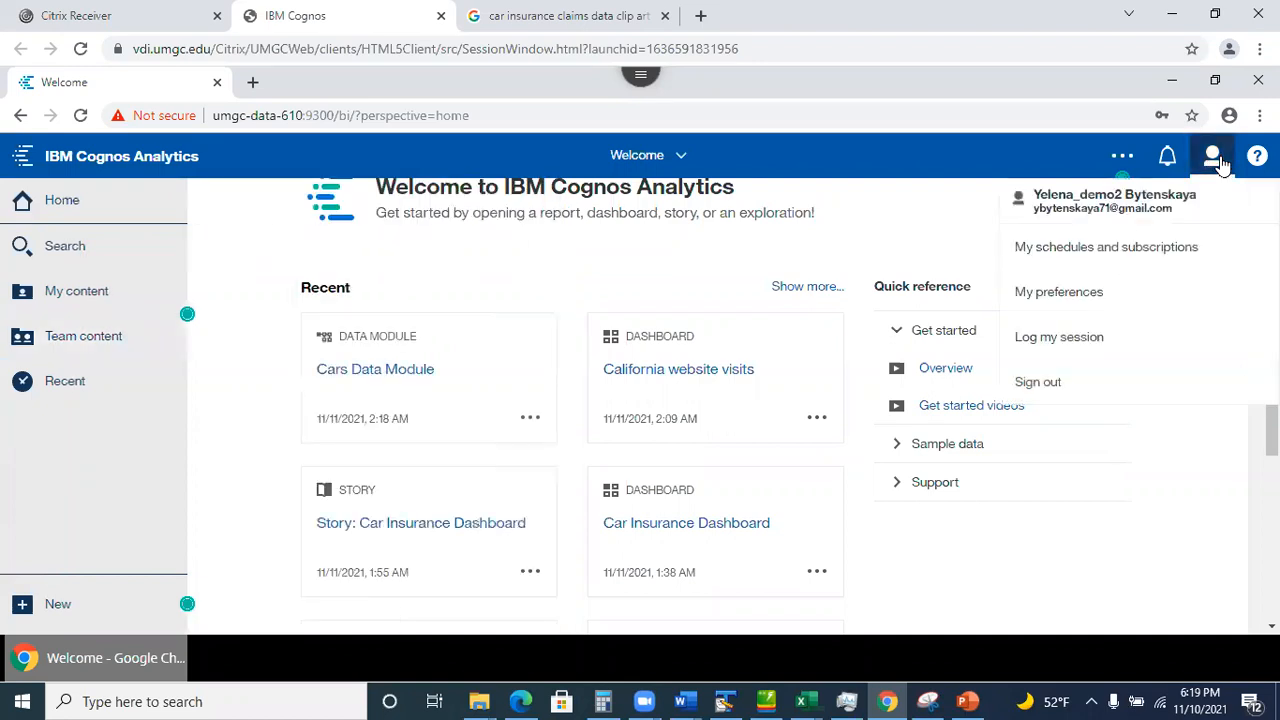
{"action": "left_click", "coordinate": [1098, 297]}
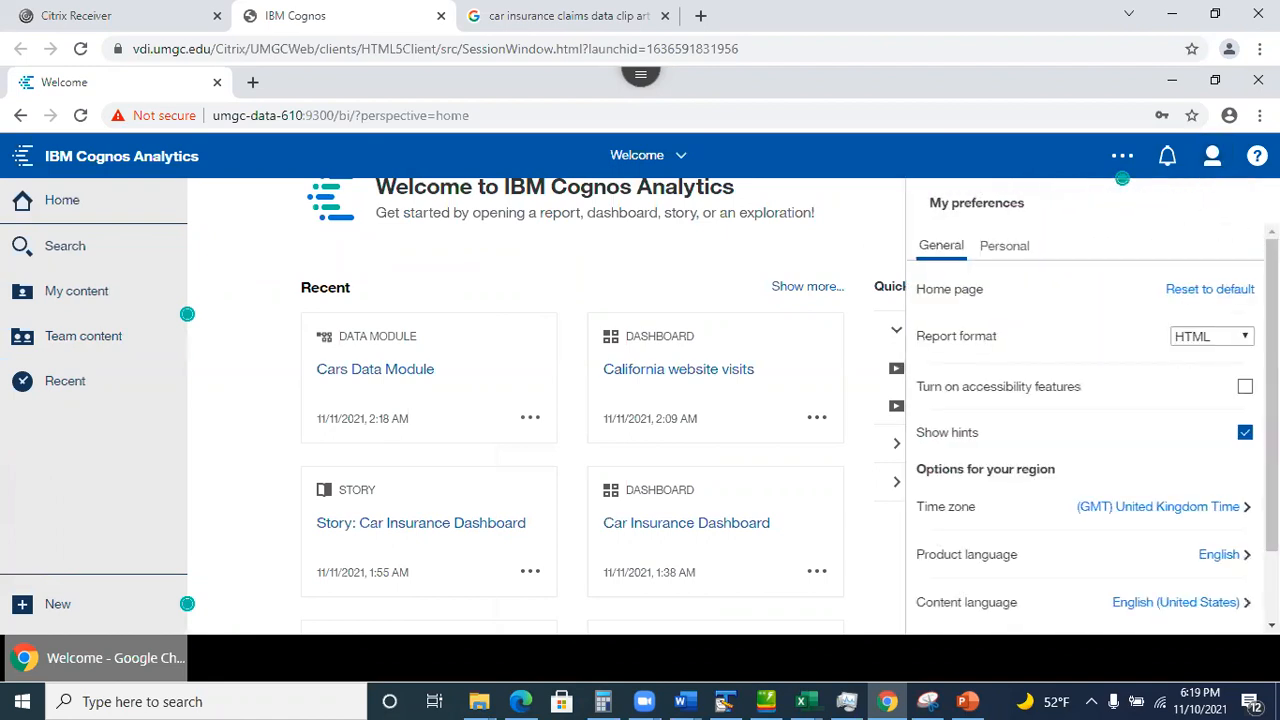
{"action": "left_click", "coordinate": [1012, 247]}
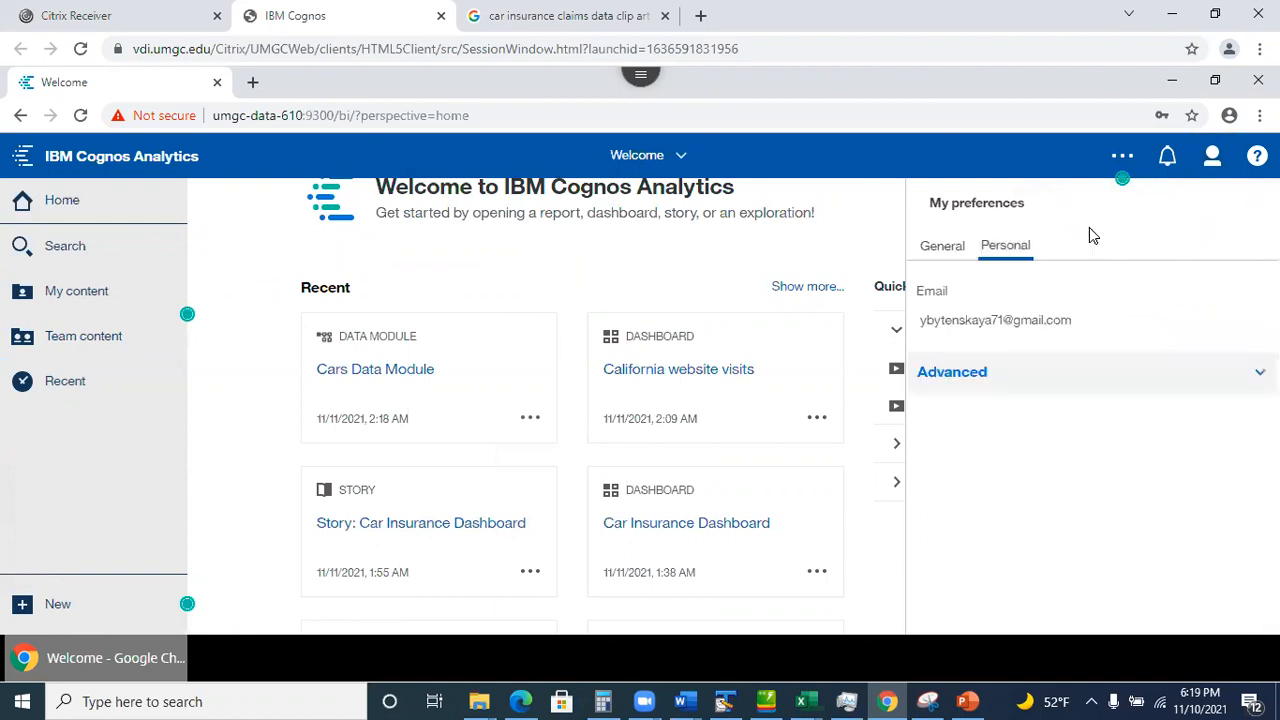
{"action": "left_click", "coordinate": [1228, 372]}
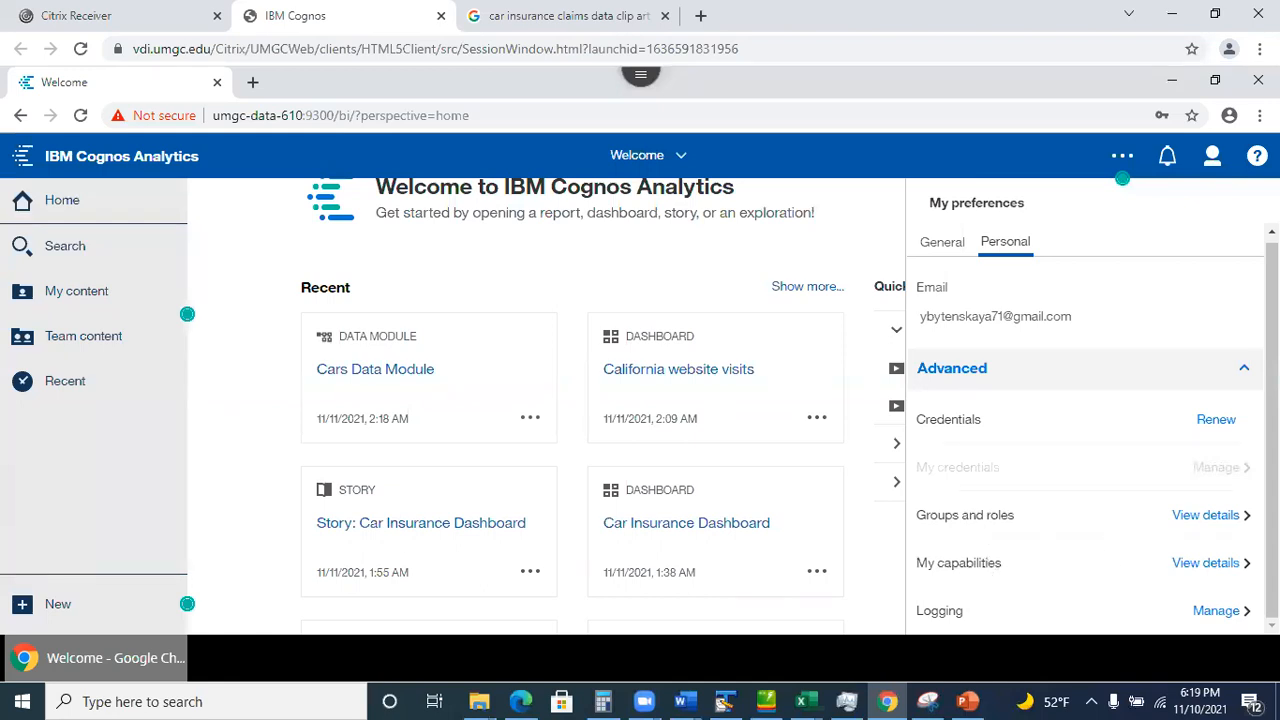
{"action": "left_click", "coordinate": [1228, 528]}
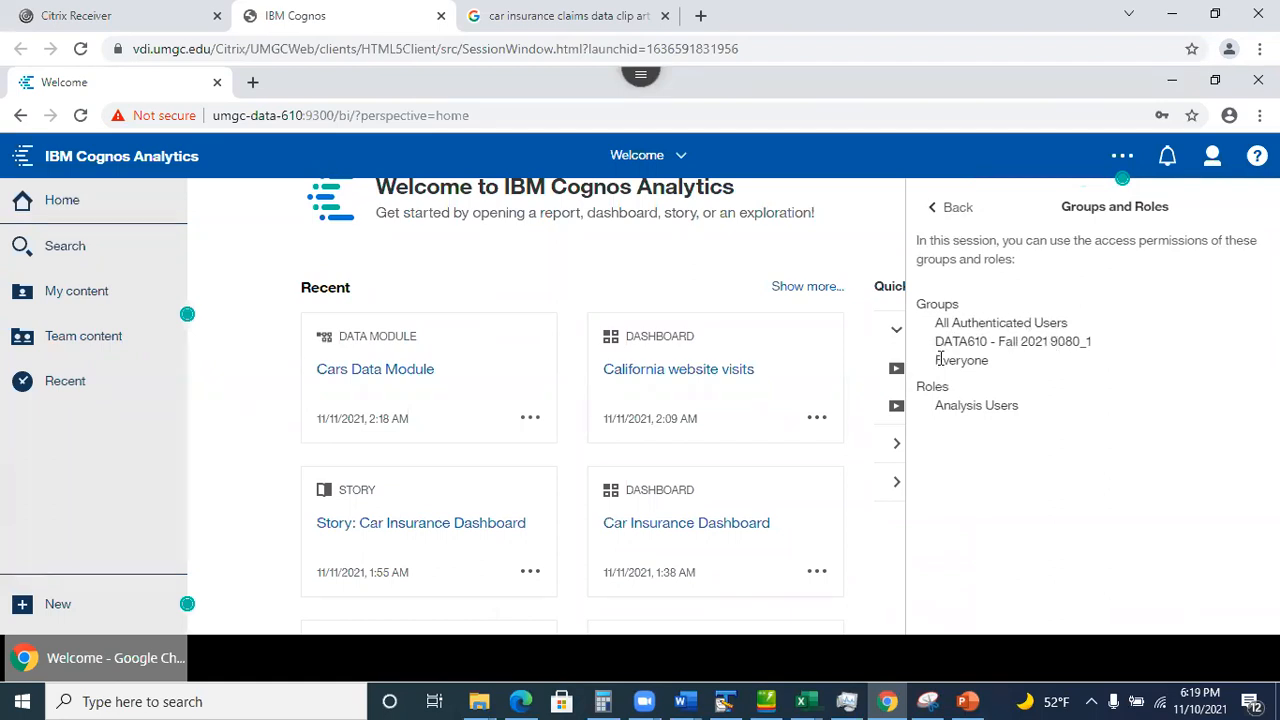
{"action": "left_click_drag", "start_coordinate": [936, 341], "coordinate": [1115, 346]}
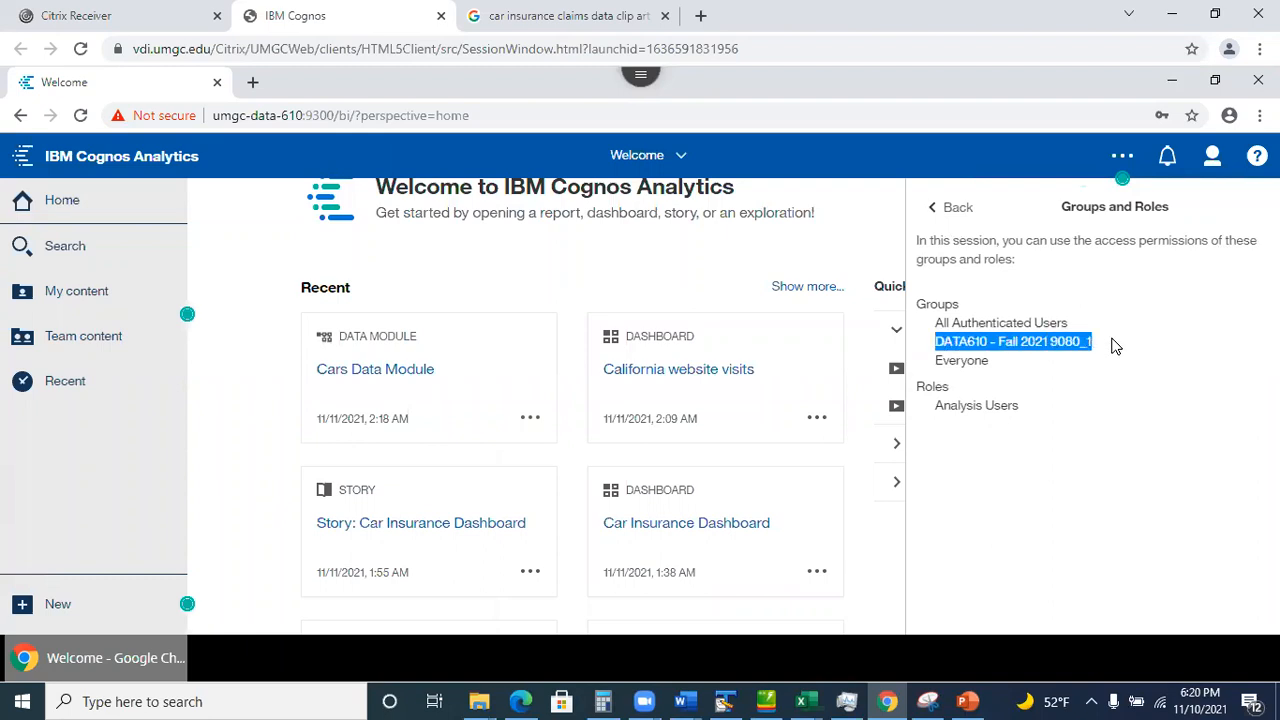
{"action": "left_click", "coordinate": [982, 314]}
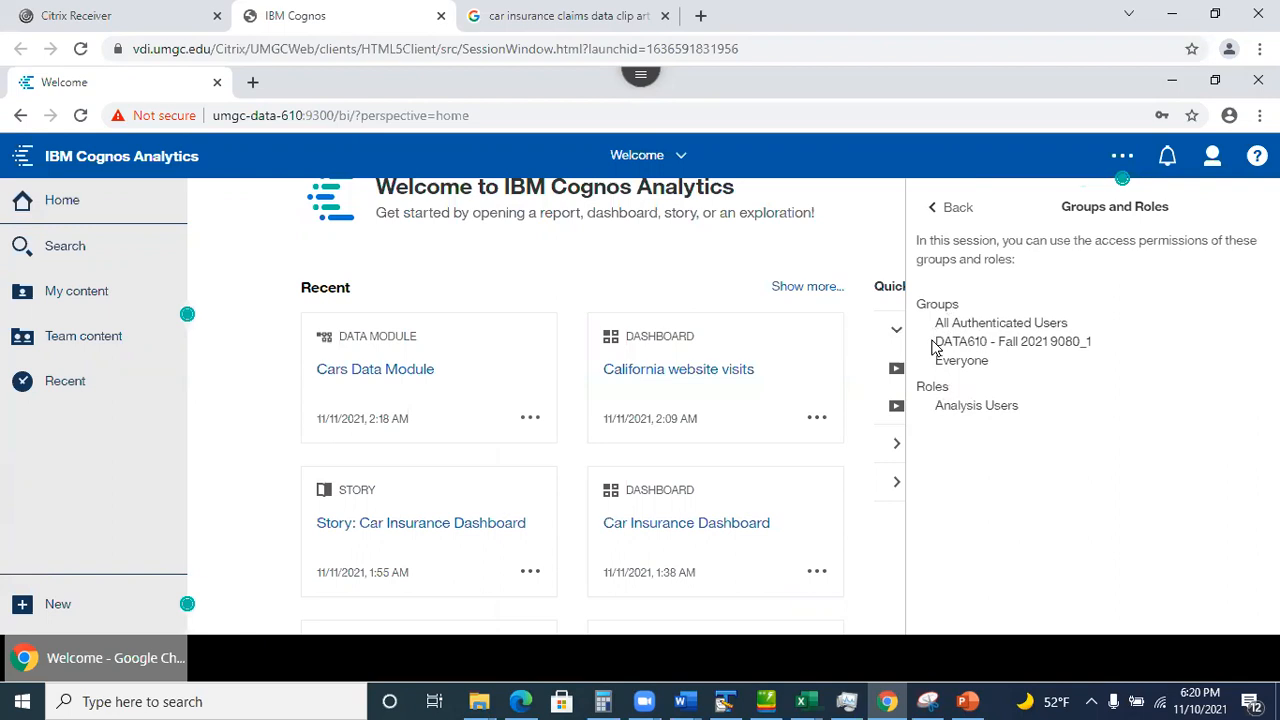
{"action": "triple_click", "coordinate": [1016, 340]}
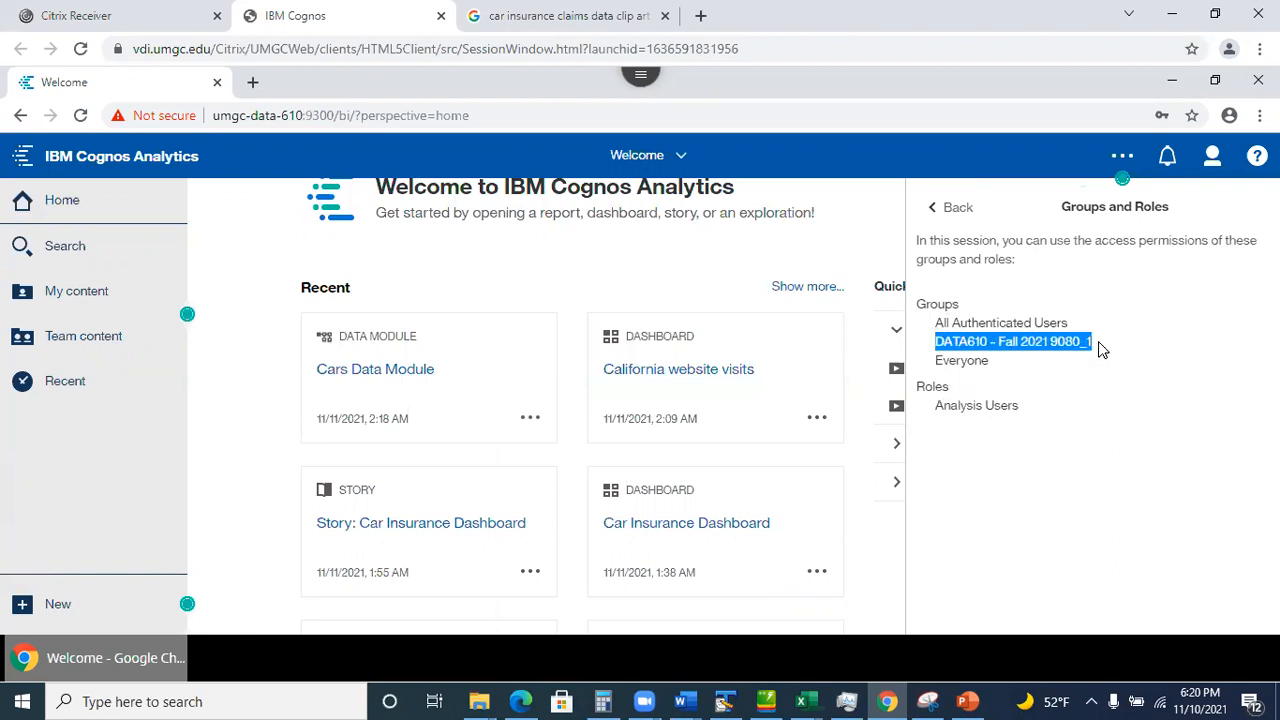
{"action": "left_click", "coordinate": [997, 350]}
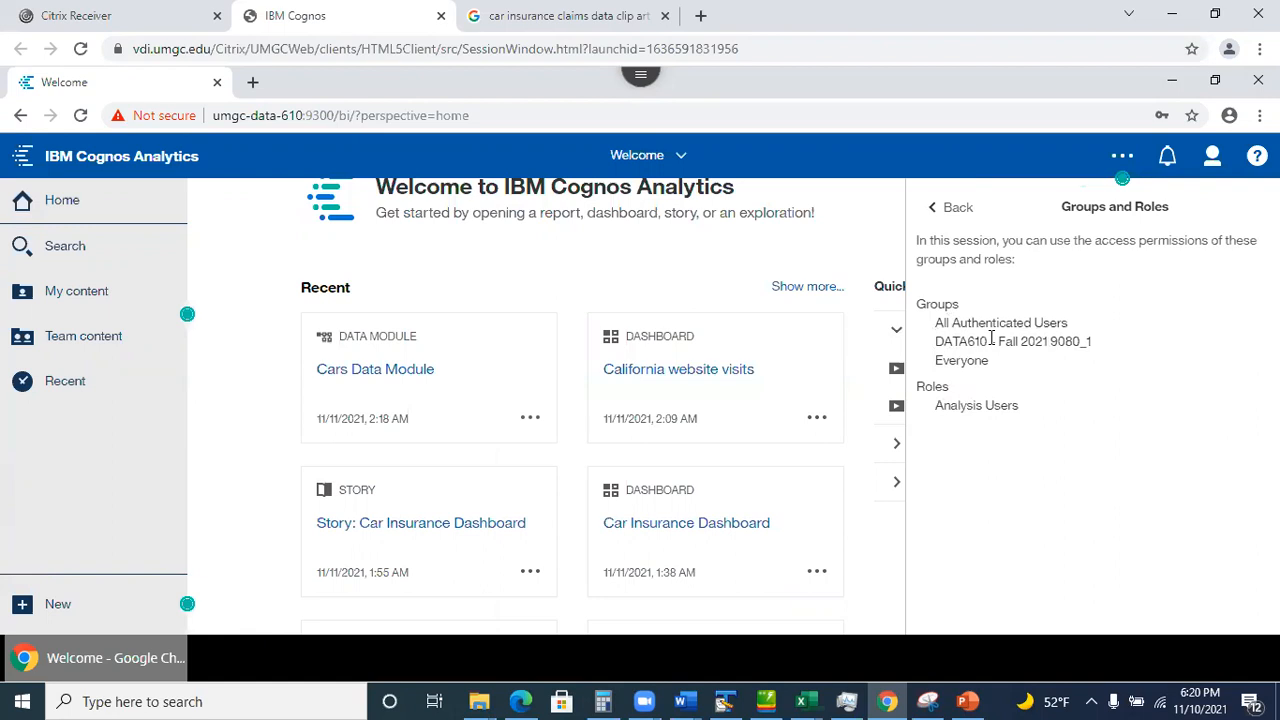
{"action": "left_click_drag", "start_coordinate": [936, 340], "coordinate": [1110, 345]}
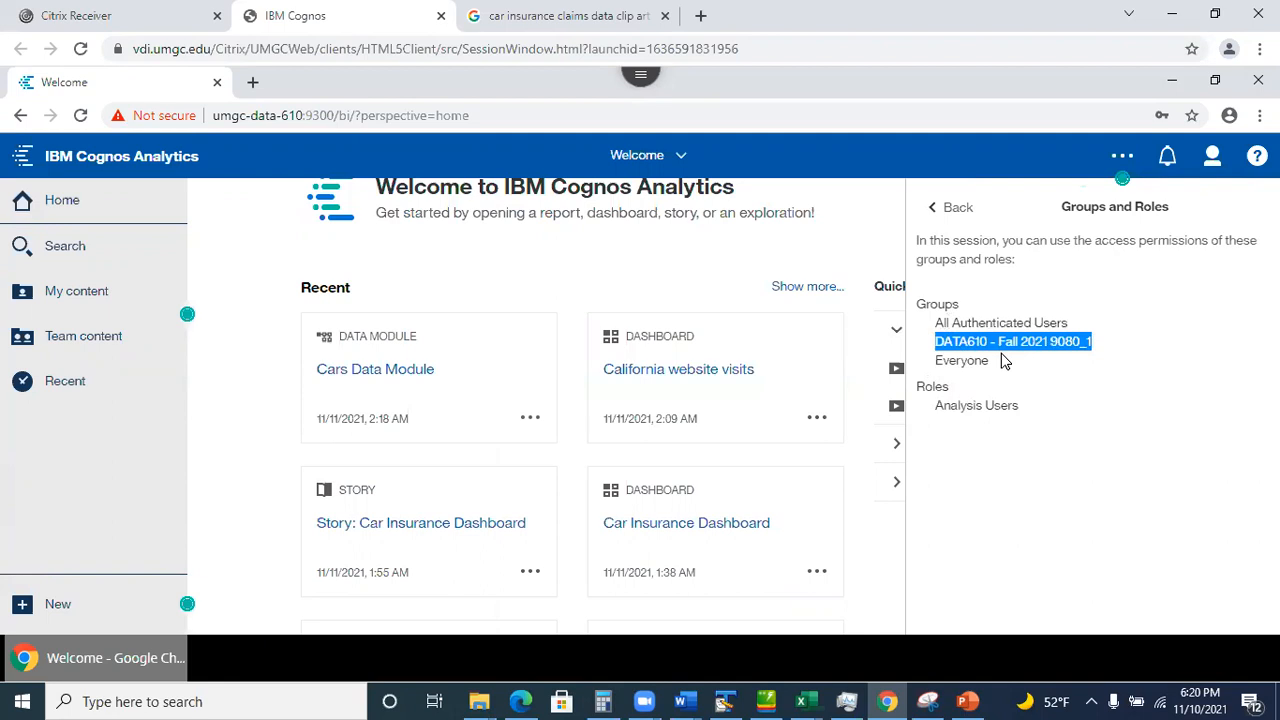
{"action": "left_click", "coordinate": [971, 272]}
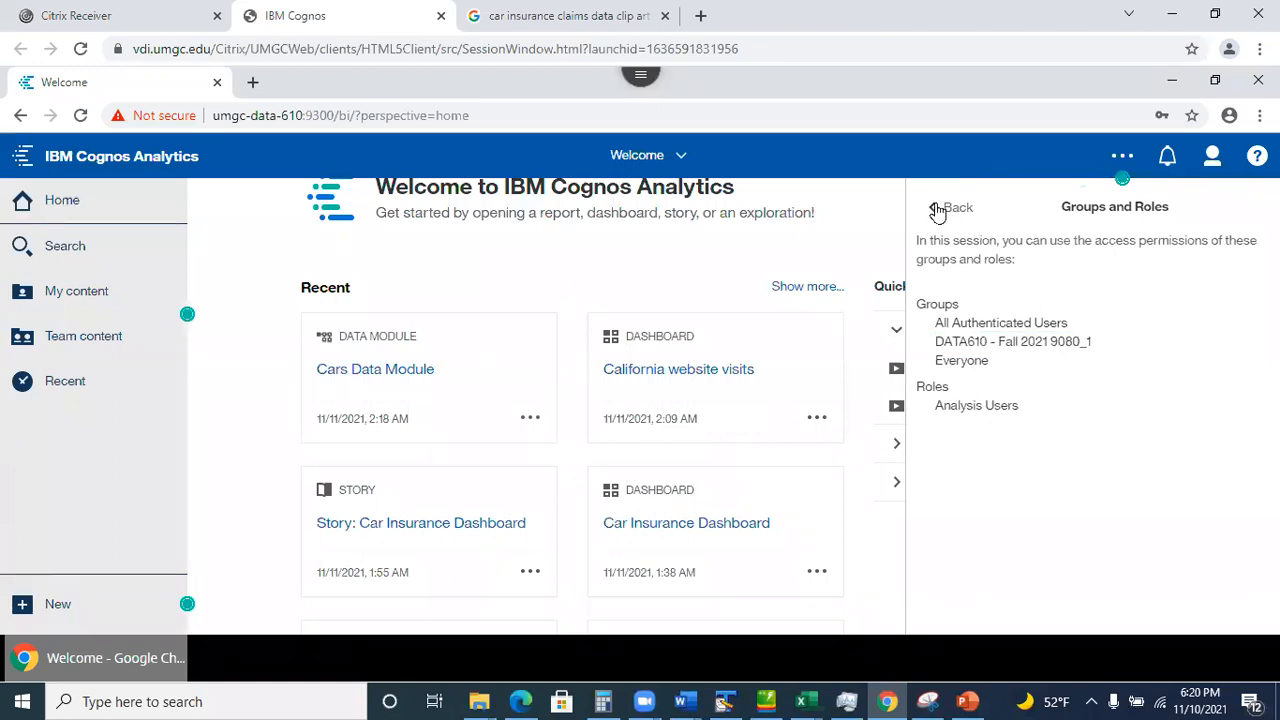
Review the list of available capabilities, then close preferences back to the Welcome page.
{"action": "left_click", "coordinate": [937, 211]}
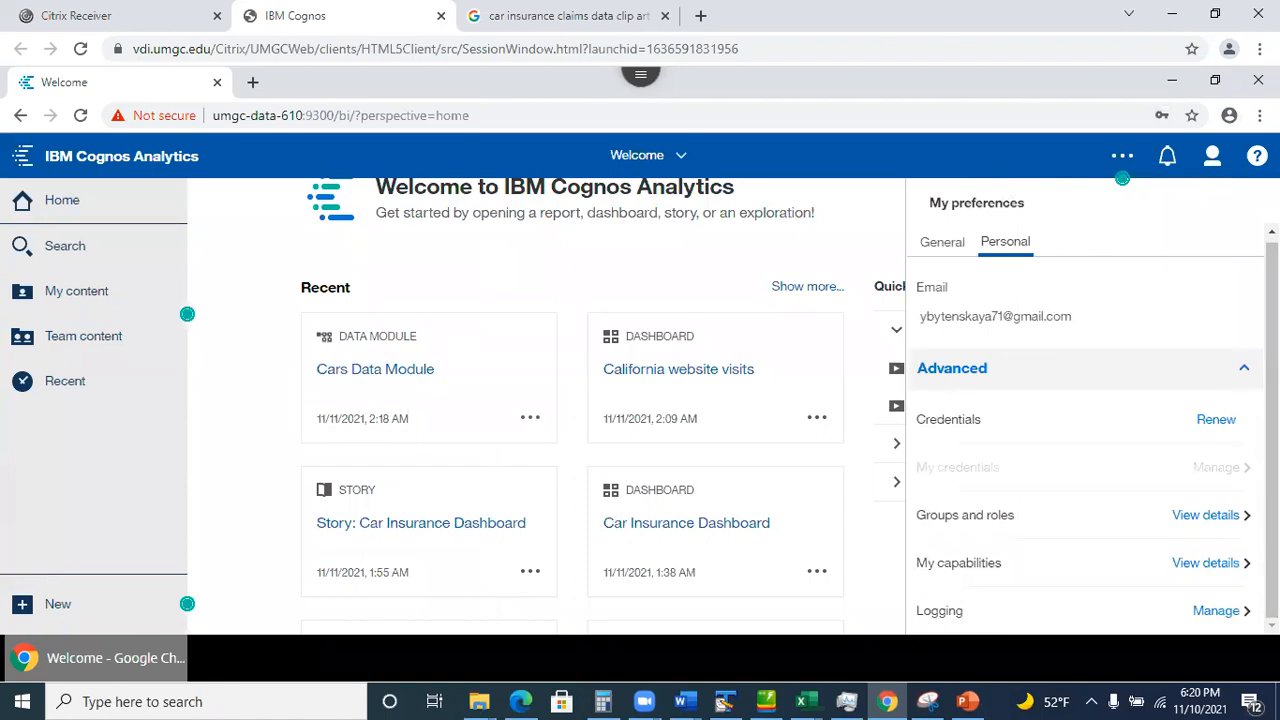
{"action": "left_click", "coordinate": [1232, 566]}
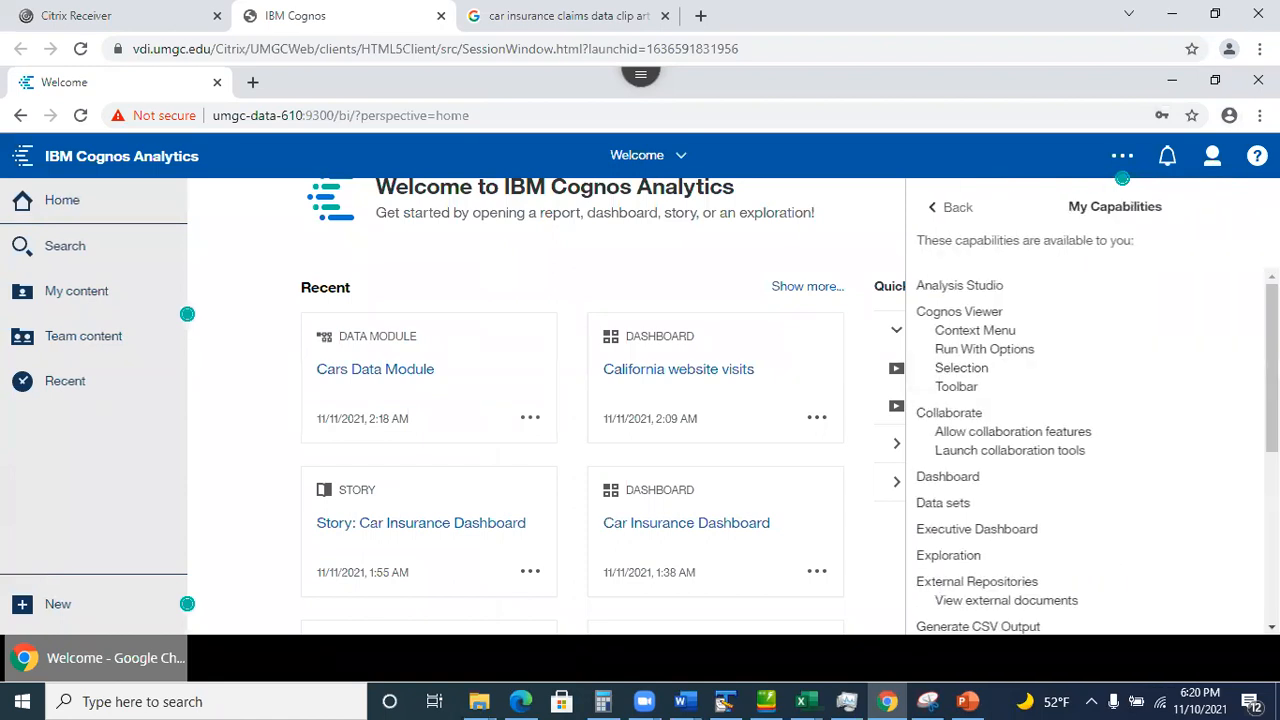
{"action": "scroll", "coordinate": [1090, 450], "scroll_direction": "down", "scroll_amount": 1}
{"action": "left_click_drag", "start_coordinate": [1271, 403], "coordinate": [1238, 288]}
{"action": "left_click", "coordinate": [938, 207]}
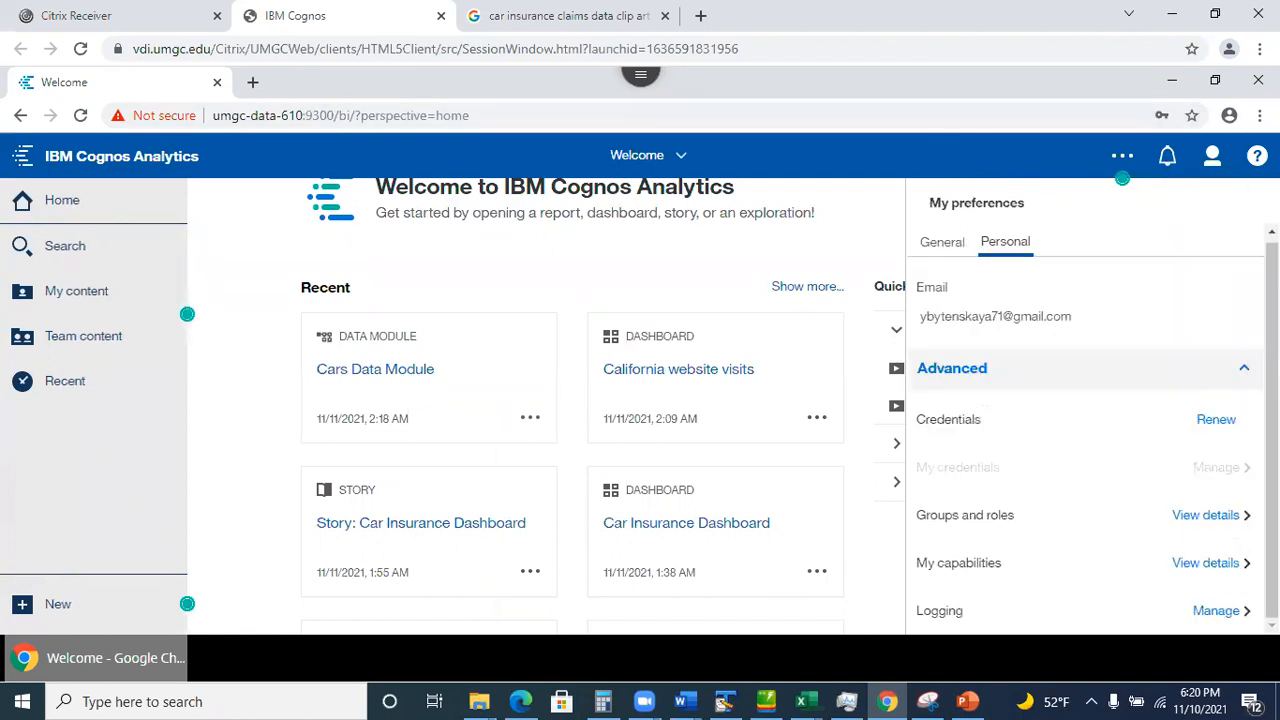
{"action": "left_click", "coordinate": [1122, 156]}
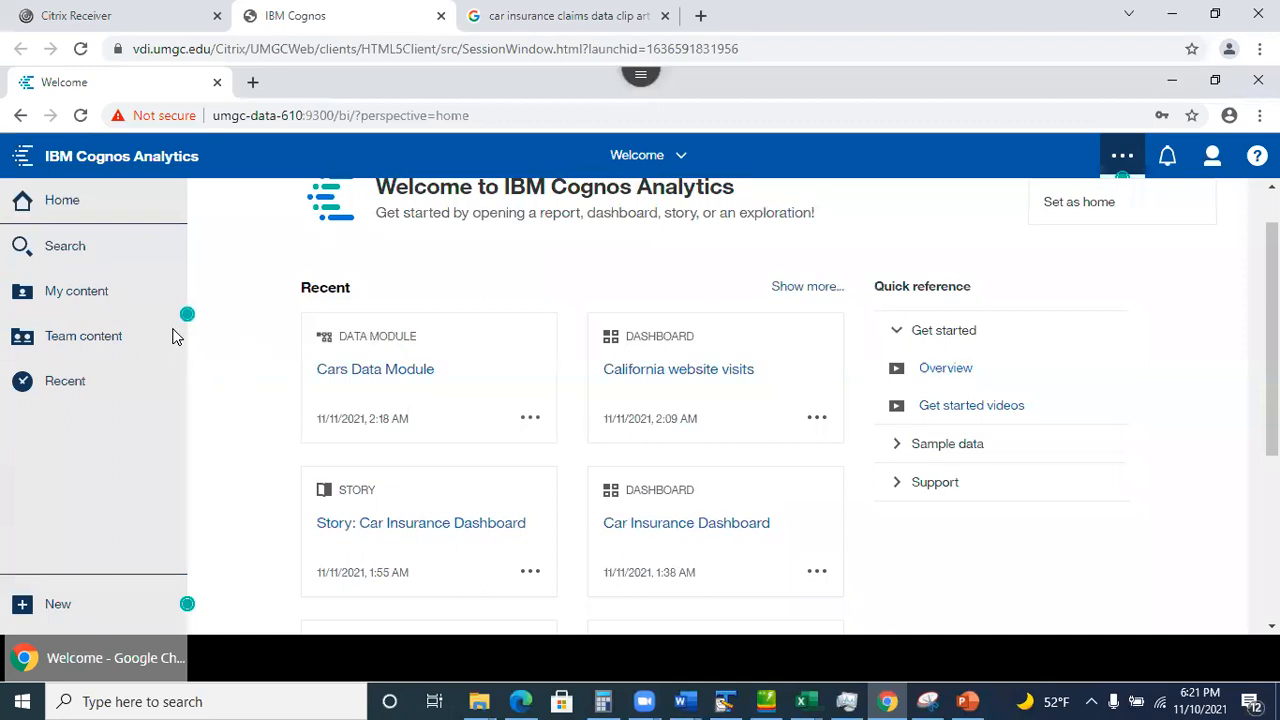
Sign out of the current Cognos session from the Personal menu.
{"action": "left_click_drag", "start_coordinate": [99, 361], "coordinate": [1114, 230]}
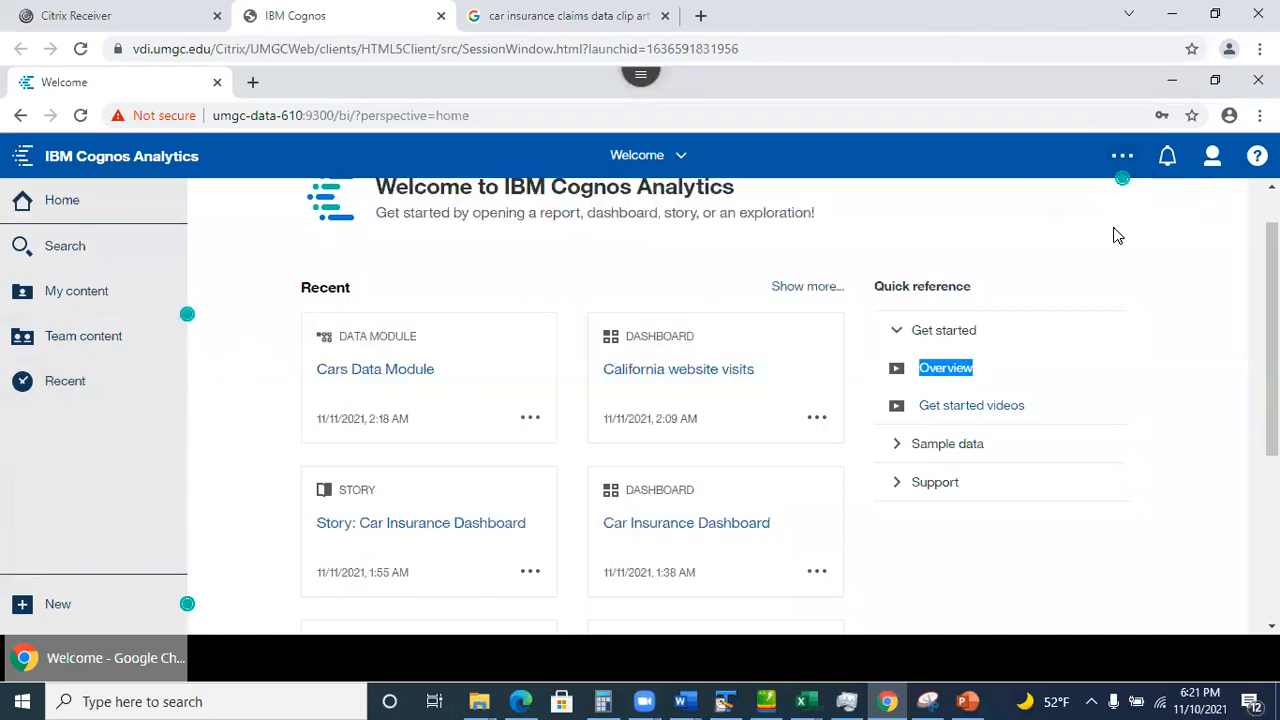
{"action": "left_click", "coordinate": [1214, 157]}
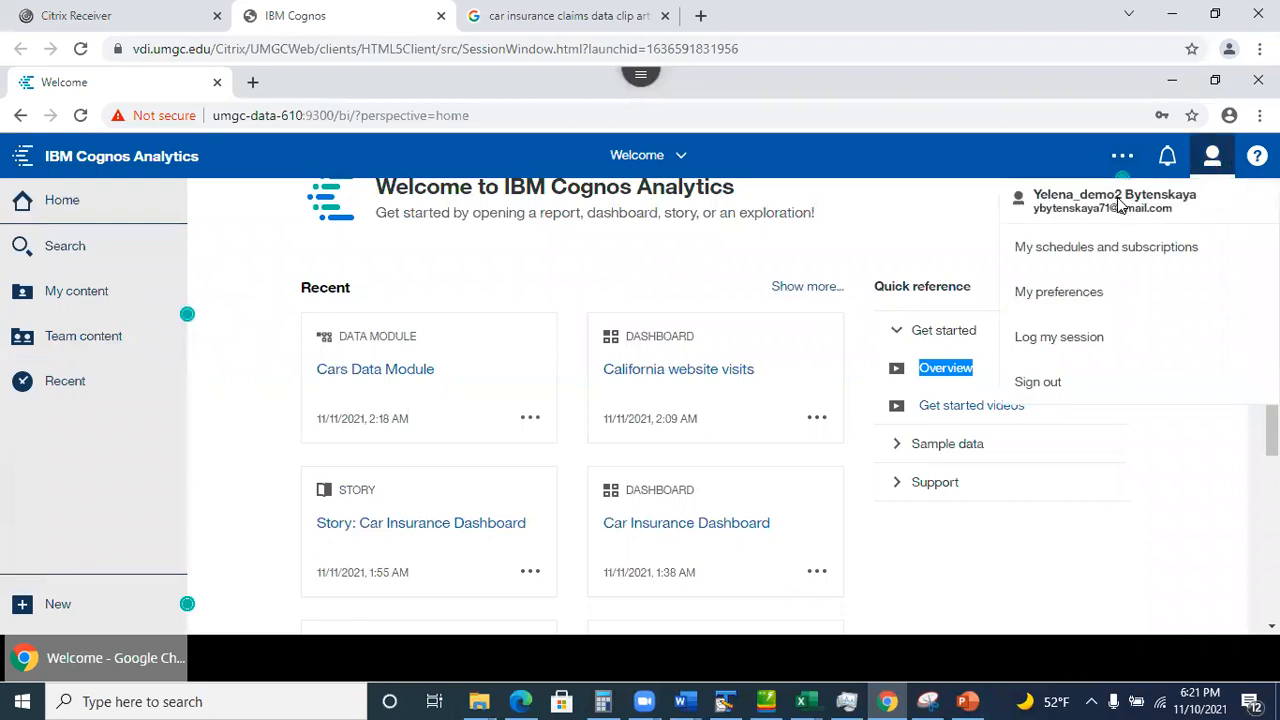
{"action": "left_click", "coordinate": [1212, 156]}
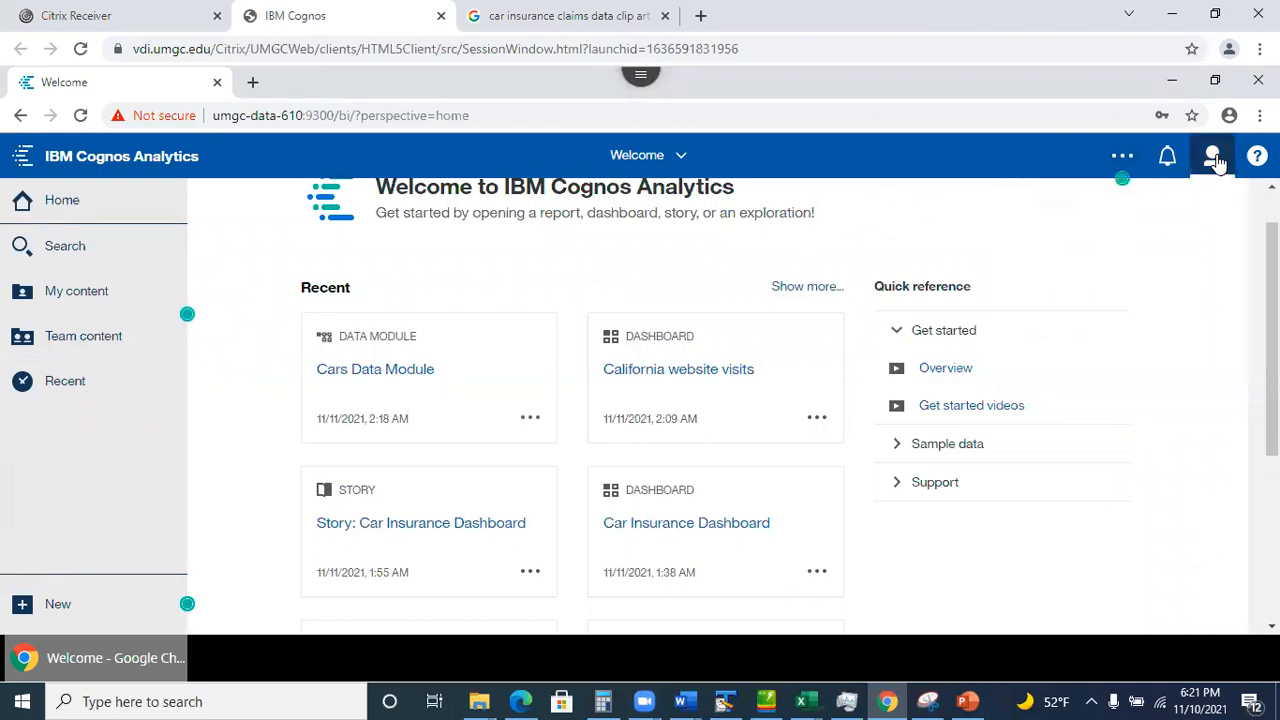
{"action": "left_click", "coordinate": [1212, 156]}
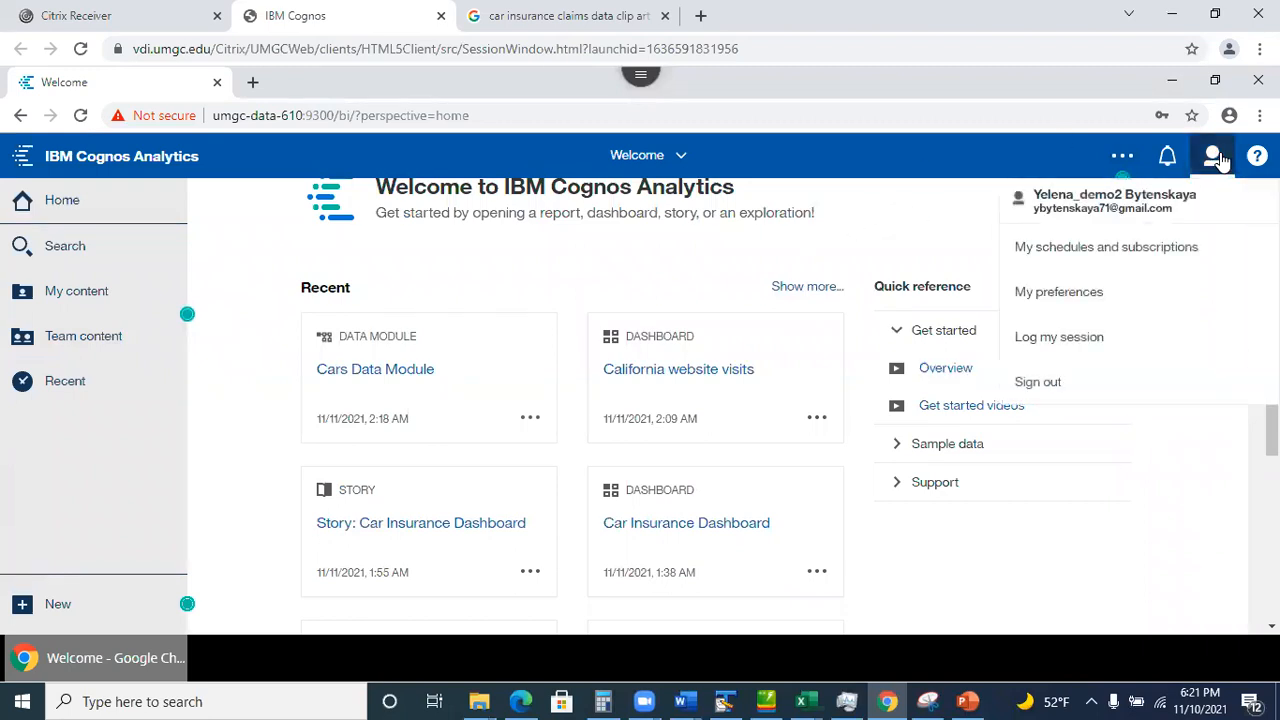
{"action": "left_click", "coordinate": [1040, 382]}
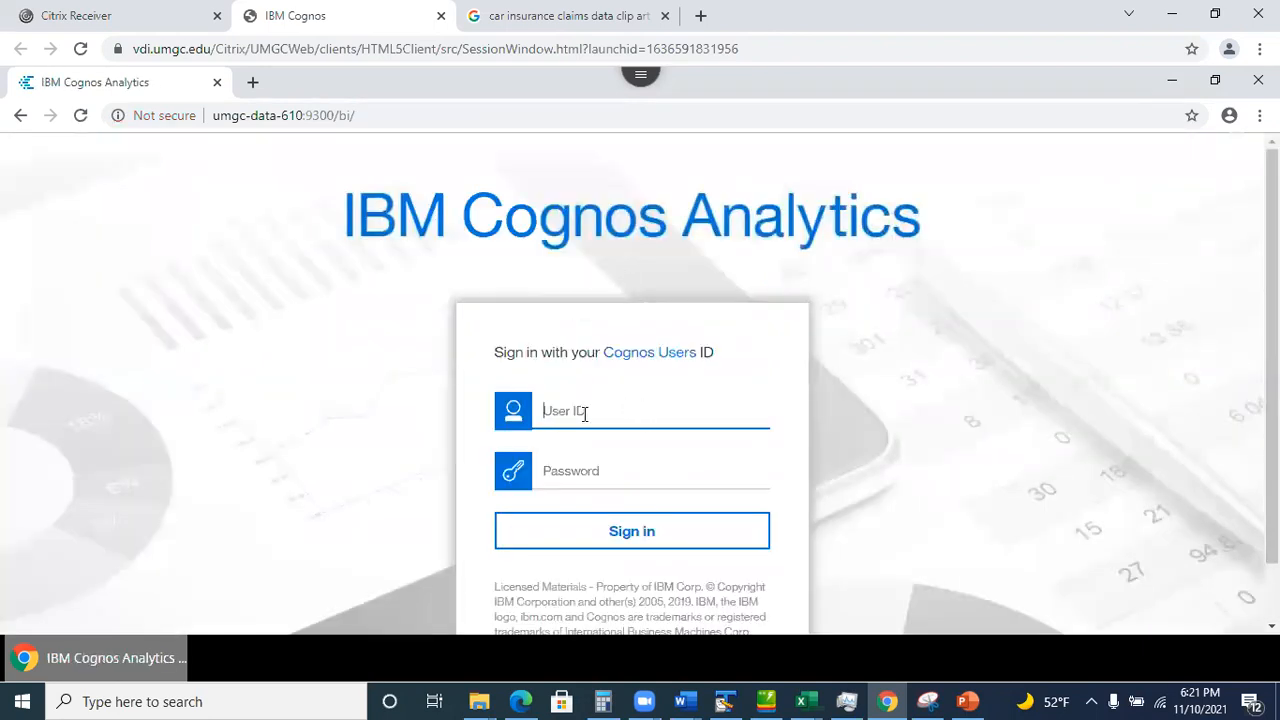
Sign back in with a different user ID and its password.
{"action": "left_click", "coordinate": [587, 411]}
{"action": "type", "text": "demo"}
{"action": "left_click", "coordinate": [539, 462]}
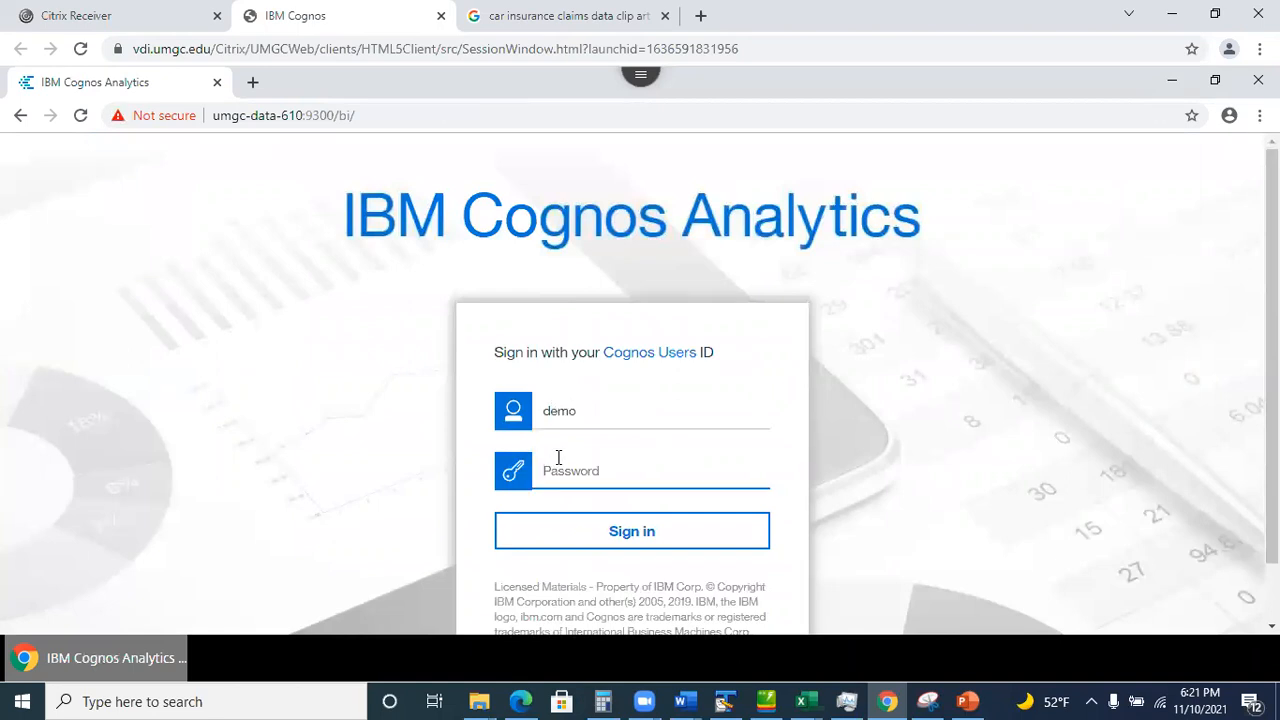
{"action": "type", "text": "d"}
{"action": "left_click", "coordinate": [597, 537]}
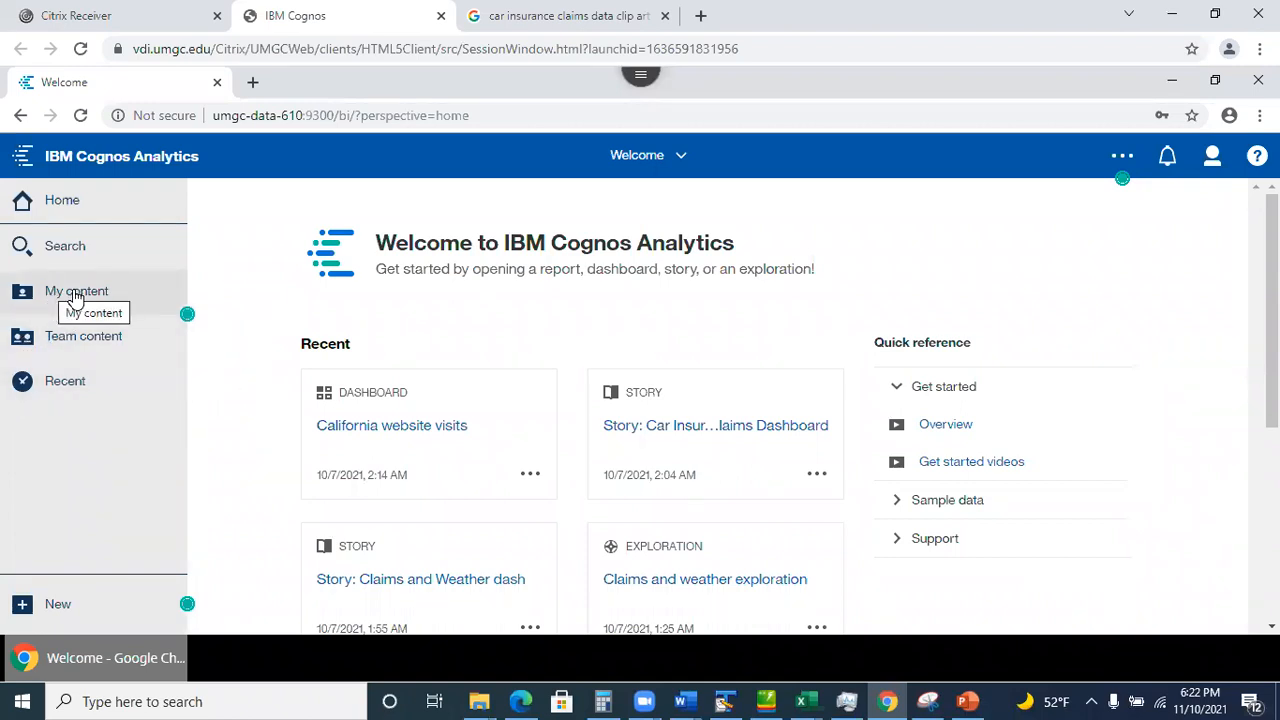
In Session 9080- Team 1, create a new exploration from Cars Data Module.
{"action": "left_click", "coordinate": [91, 342]}
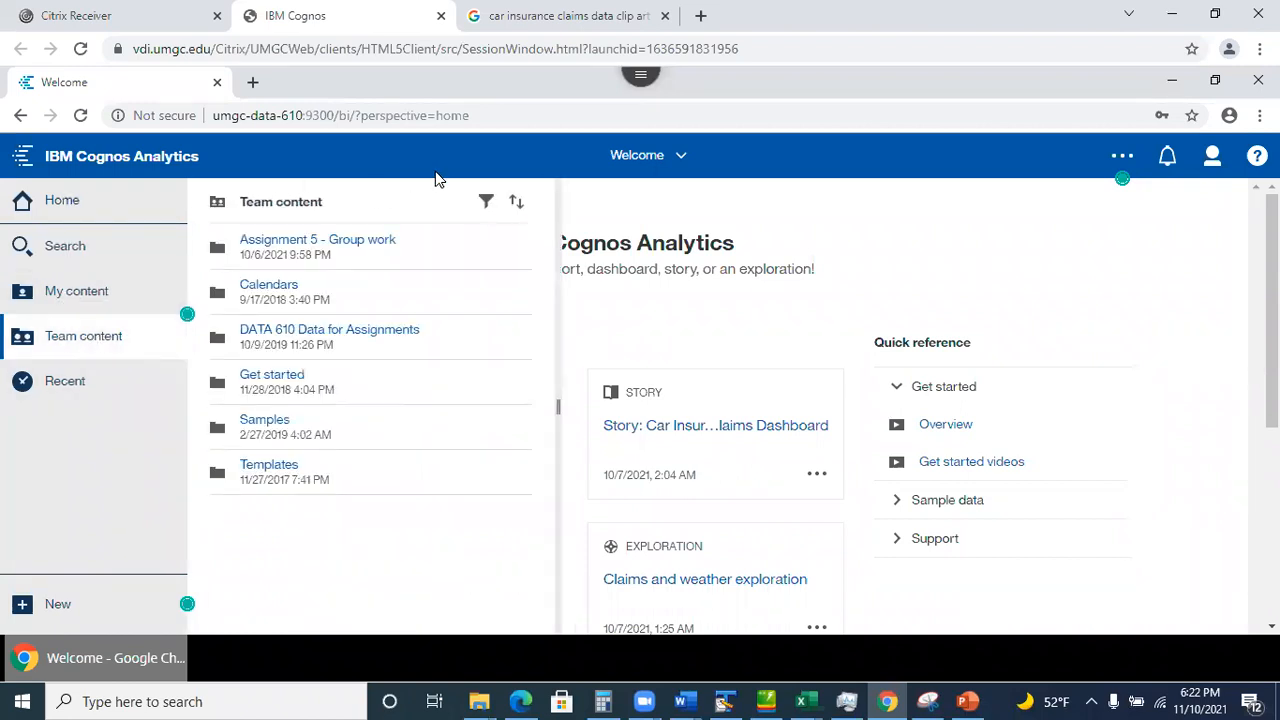
{"action": "left_click", "coordinate": [326, 243]}
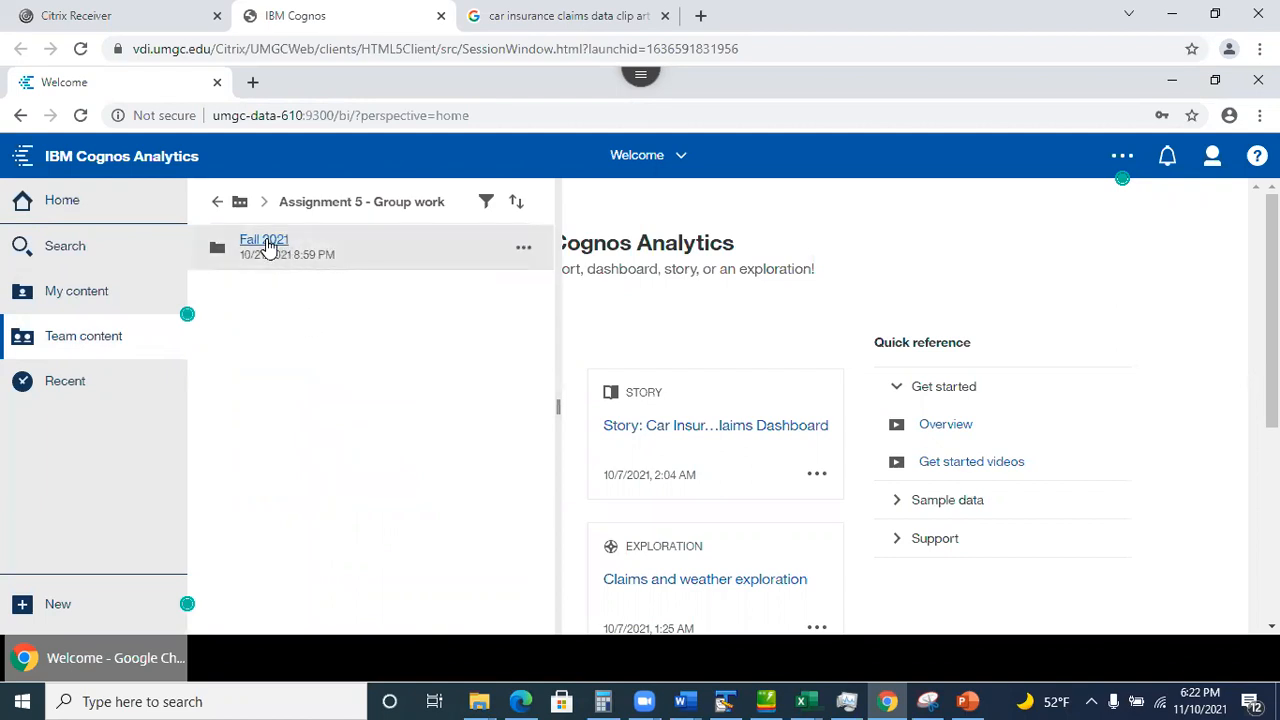
{"action": "left_click", "coordinate": [268, 244]}
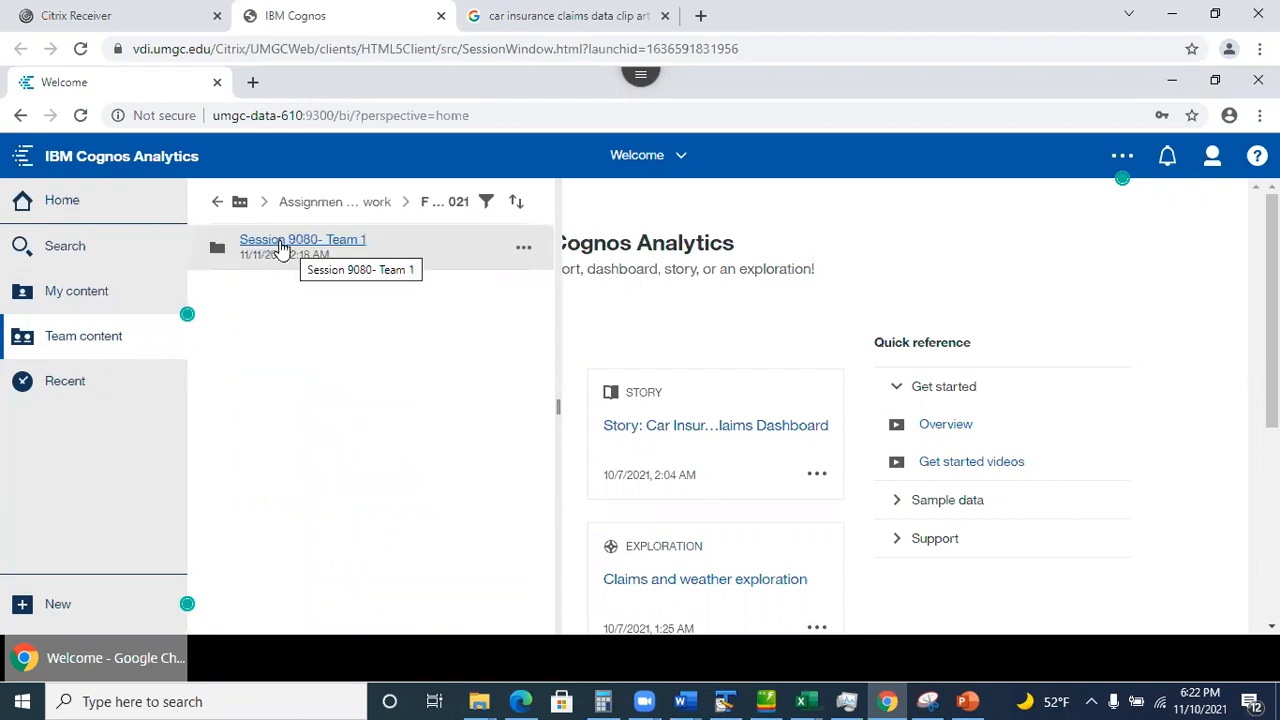
{"action": "left_click", "coordinate": [283, 247]}
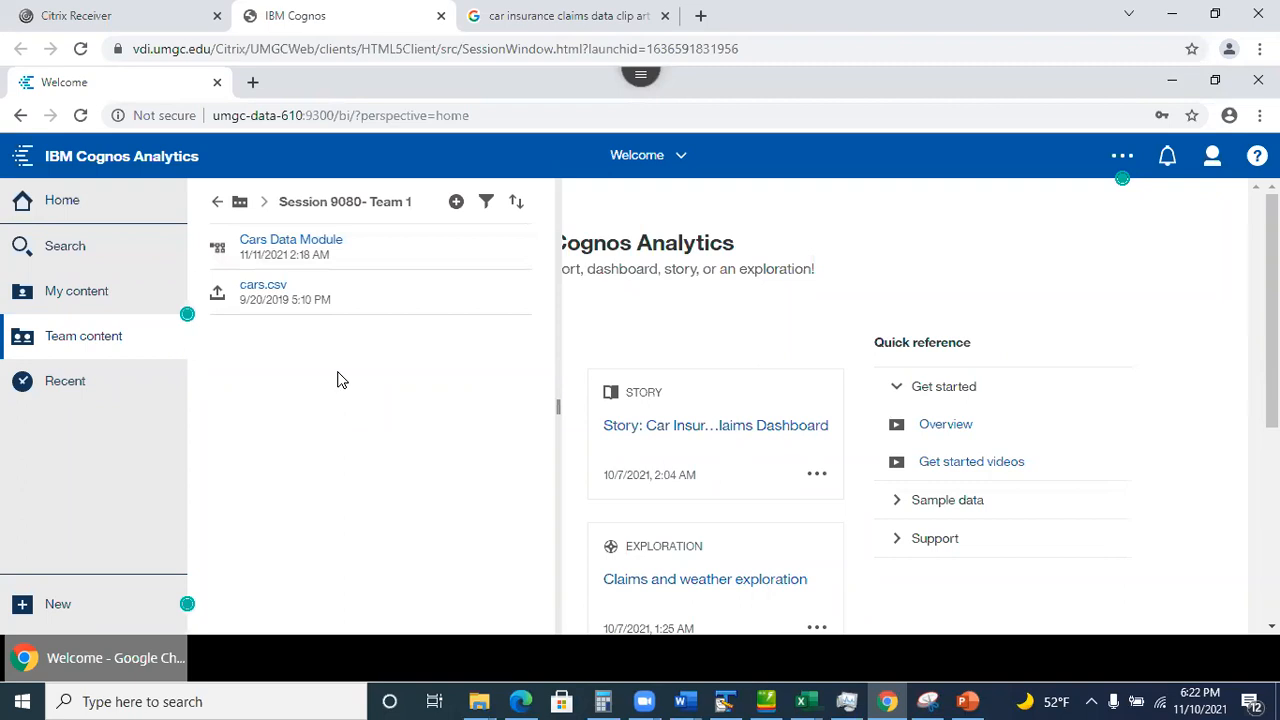
{"action": "left_click", "coordinate": [528, 251]}
{"action": "left_click", "coordinate": [528, 251]}
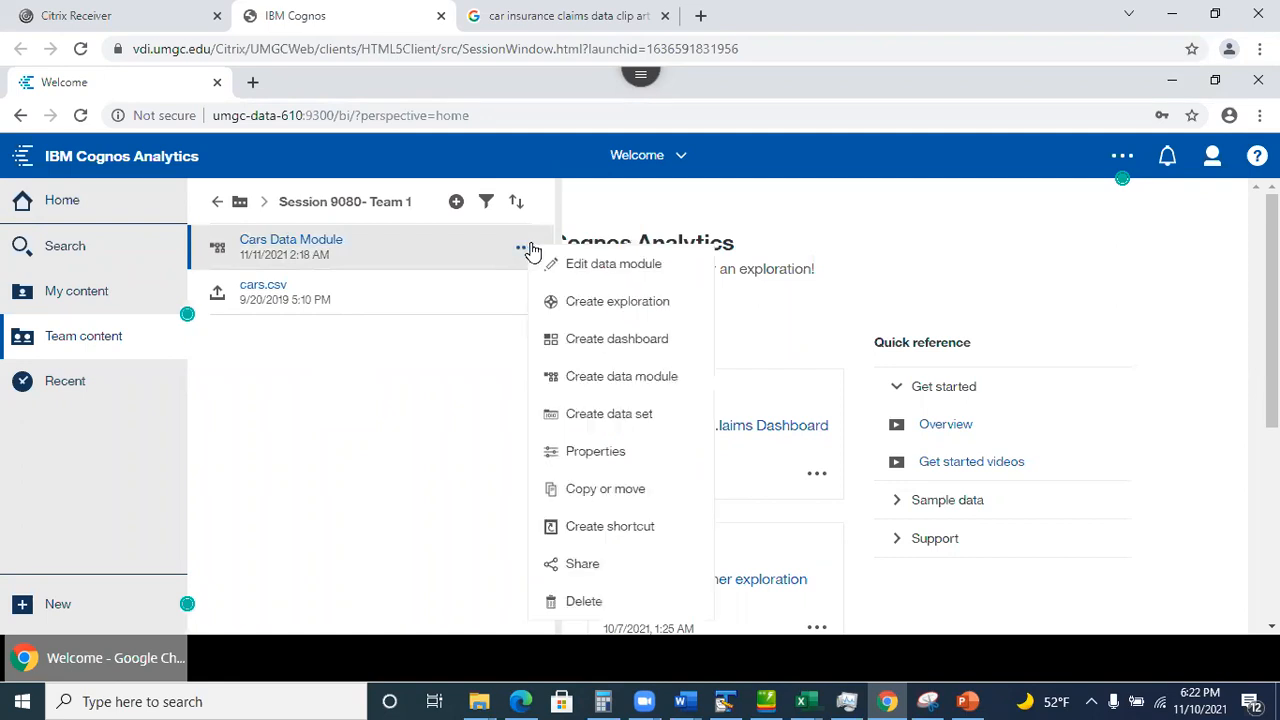
{"action": "left_click", "coordinate": [640, 310]}
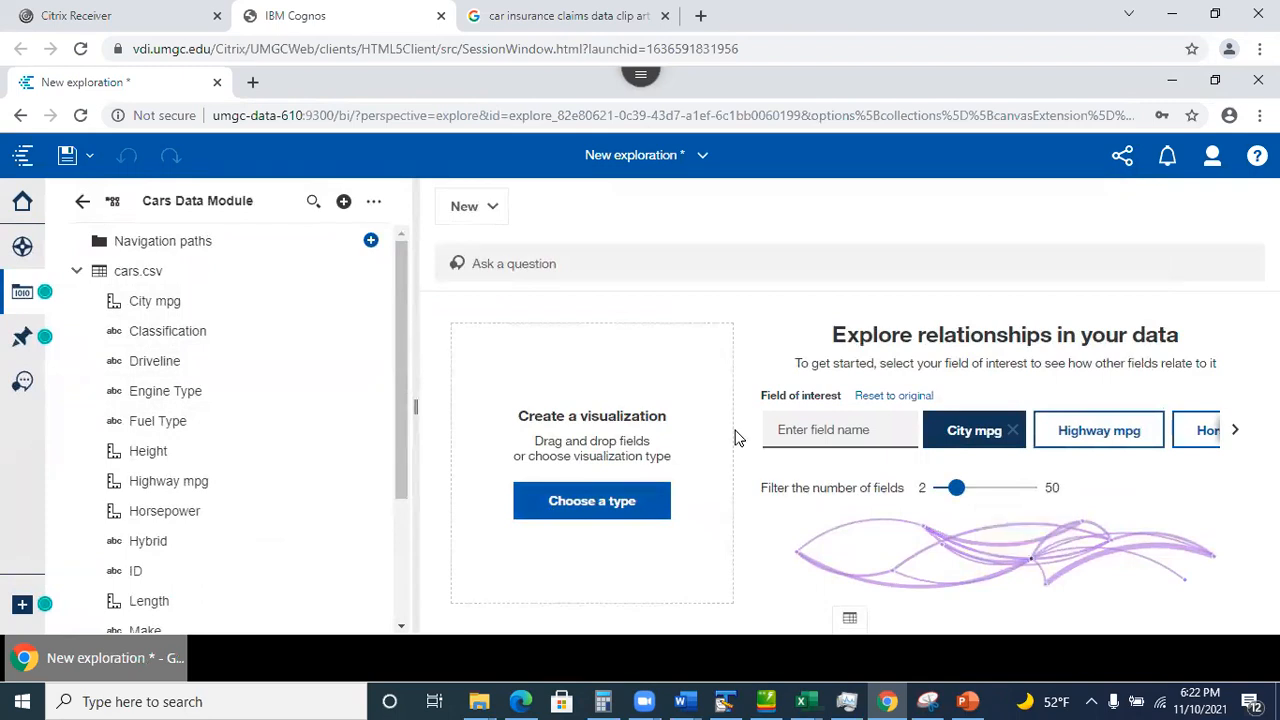
Pick the City mpg suggestion and bring its 87,692 total card into the main view.
{"action": "left_click", "coordinate": [1031, 557]}
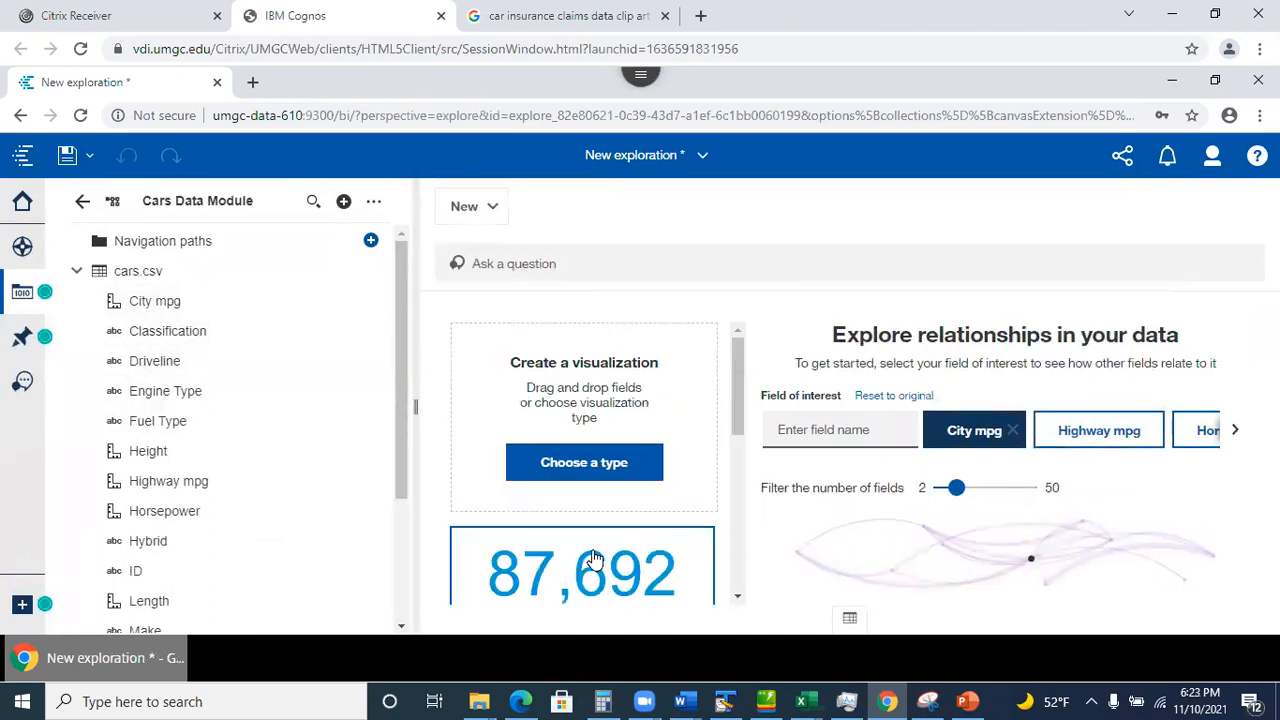
{"action": "left_click", "coordinate": [603, 550]}
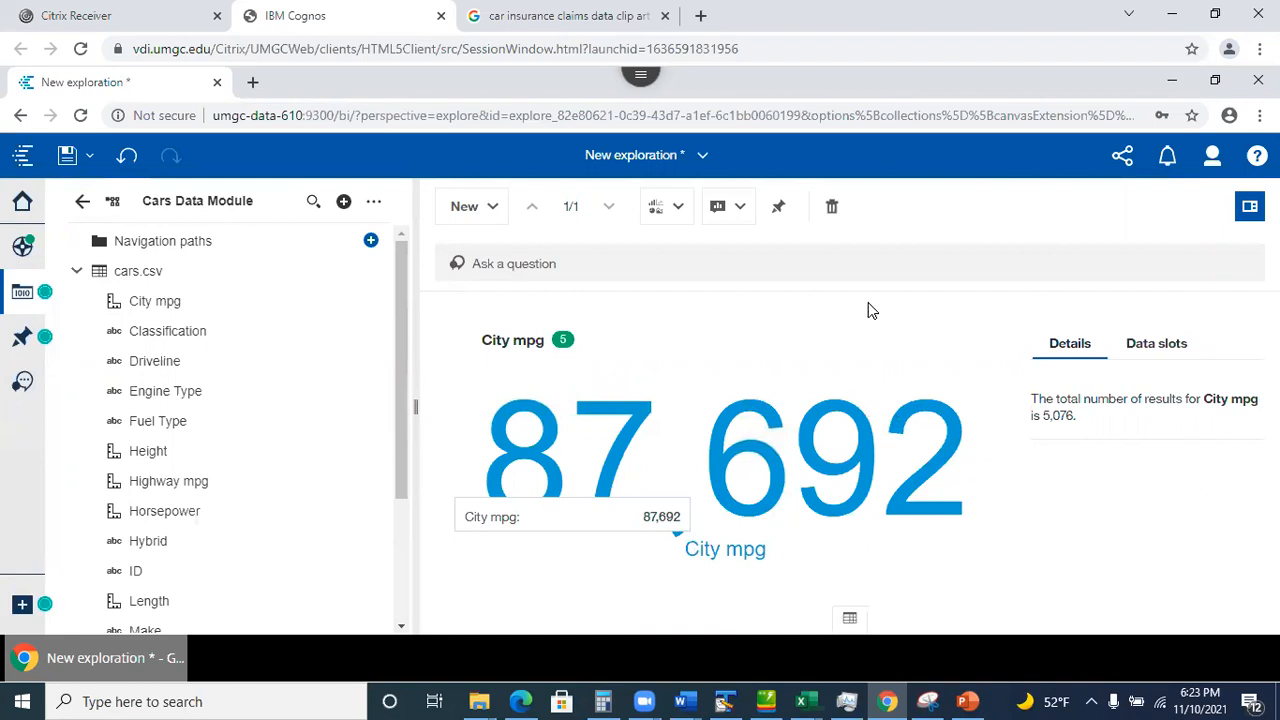
{"action": "left_click", "coordinate": [70, 160]}
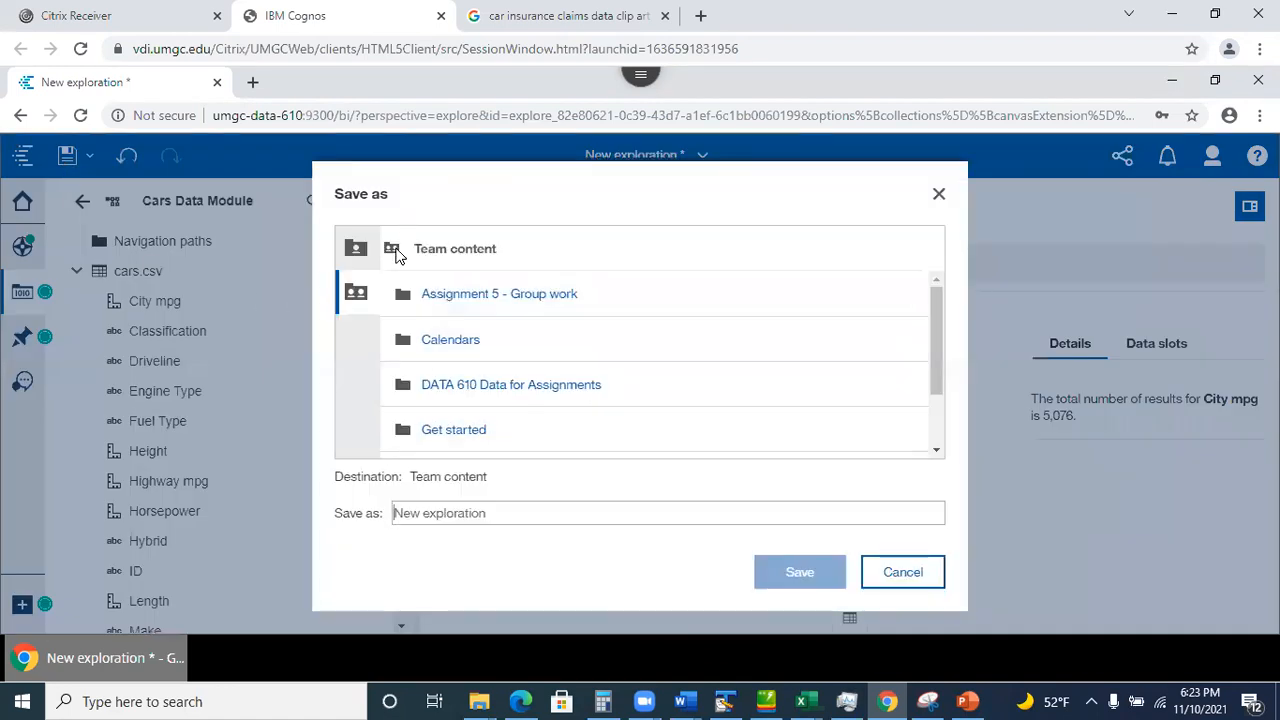
Name the exploration 'Cars exploration'.
{"action": "left_click_drag", "start_coordinate": [388, 514], "coordinate": [510, 509]}
{"action": "left_click", "coordinate": [514, 493]}
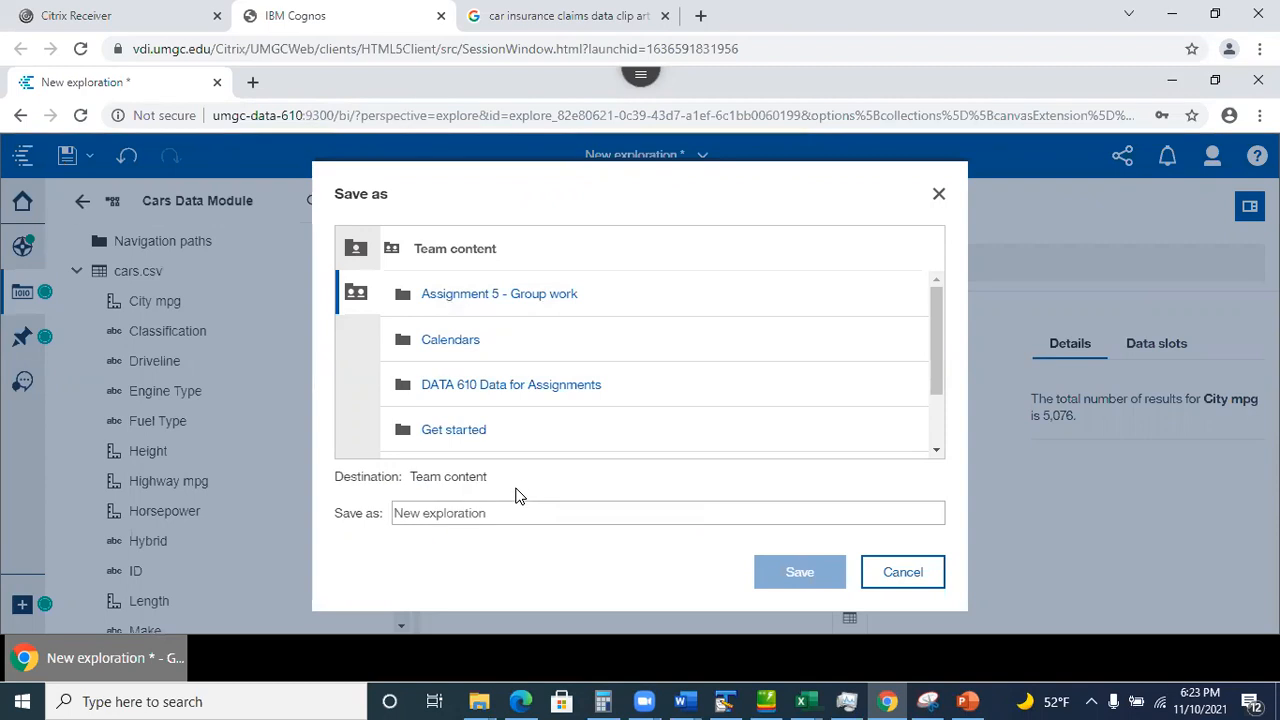
{"action": "key", "text": "ctrl+a"}
{"action": "type", "text": "Cars exploras"}
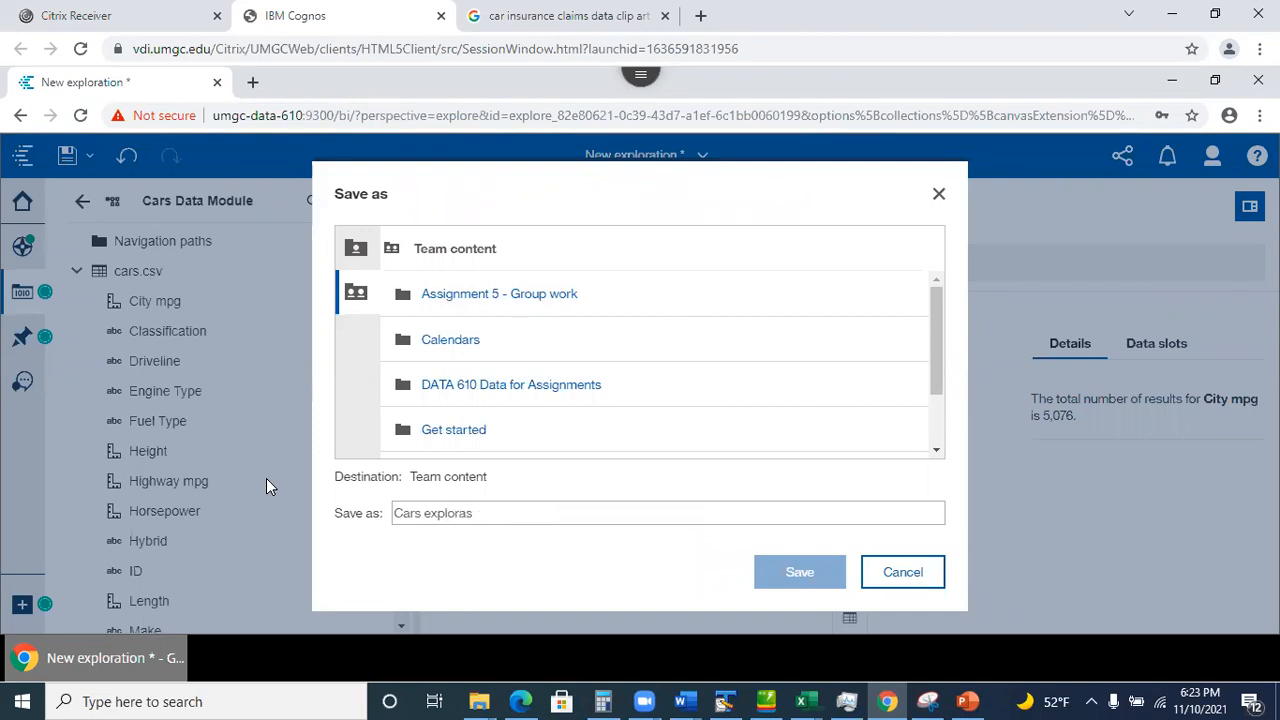
{"action": "key", "text": "BackSpace"}
{"action": "type", "text": "tion"}
{"action": "left_click", "coordinate": [490, 515]}
Save it in Assignment 5 > Fall 2021 > Session 9080- Team 1, then close the exploration.
{"action": "scroll", "coordinate": [935, 347], "scroll_direction": "down", "scroll_amount": 1}
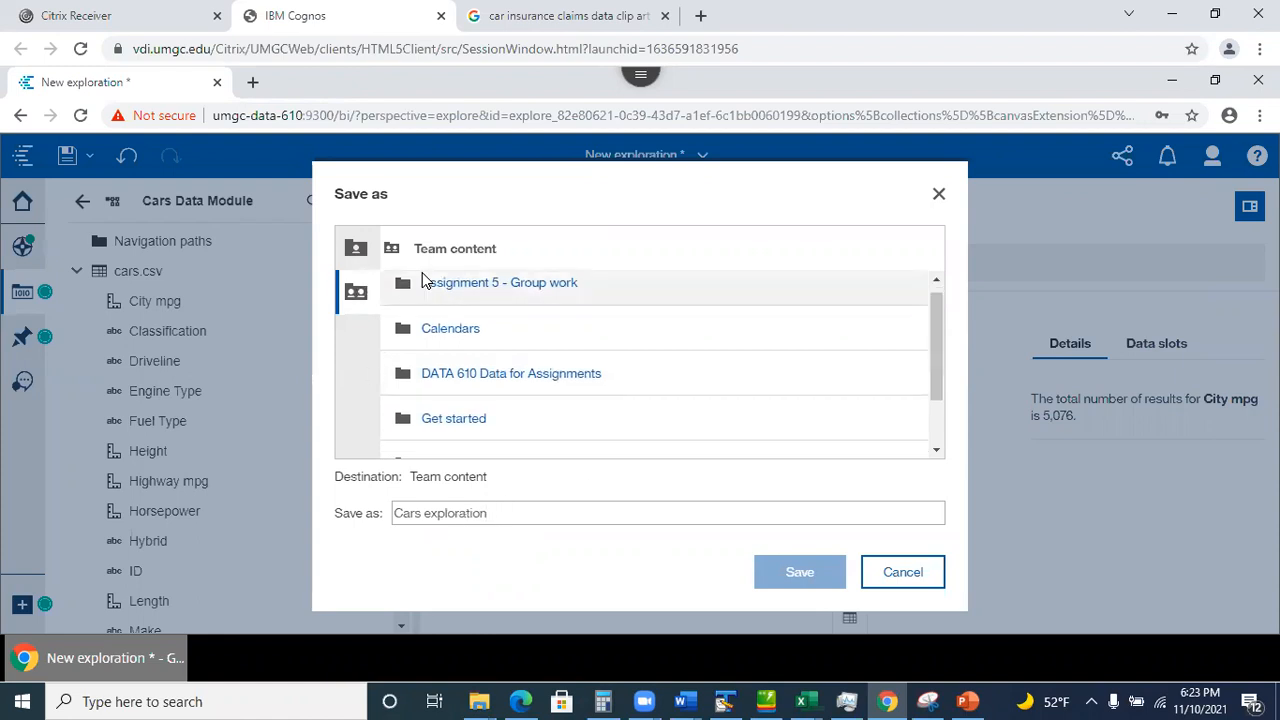
{"action": "left_click", "coordinate": [468, 290]}
{"action": "left_click", "coordinate": [443, 298]}
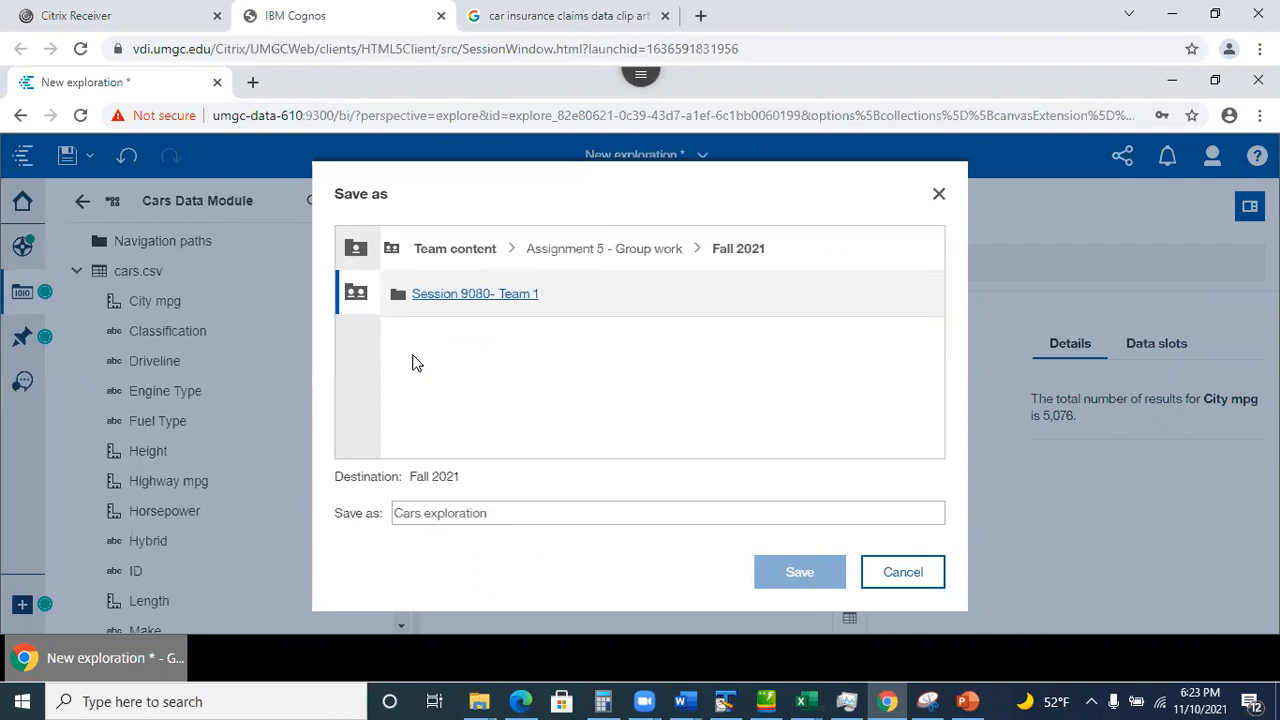
{"action": "left_click", "coordinate": [449, 303]}
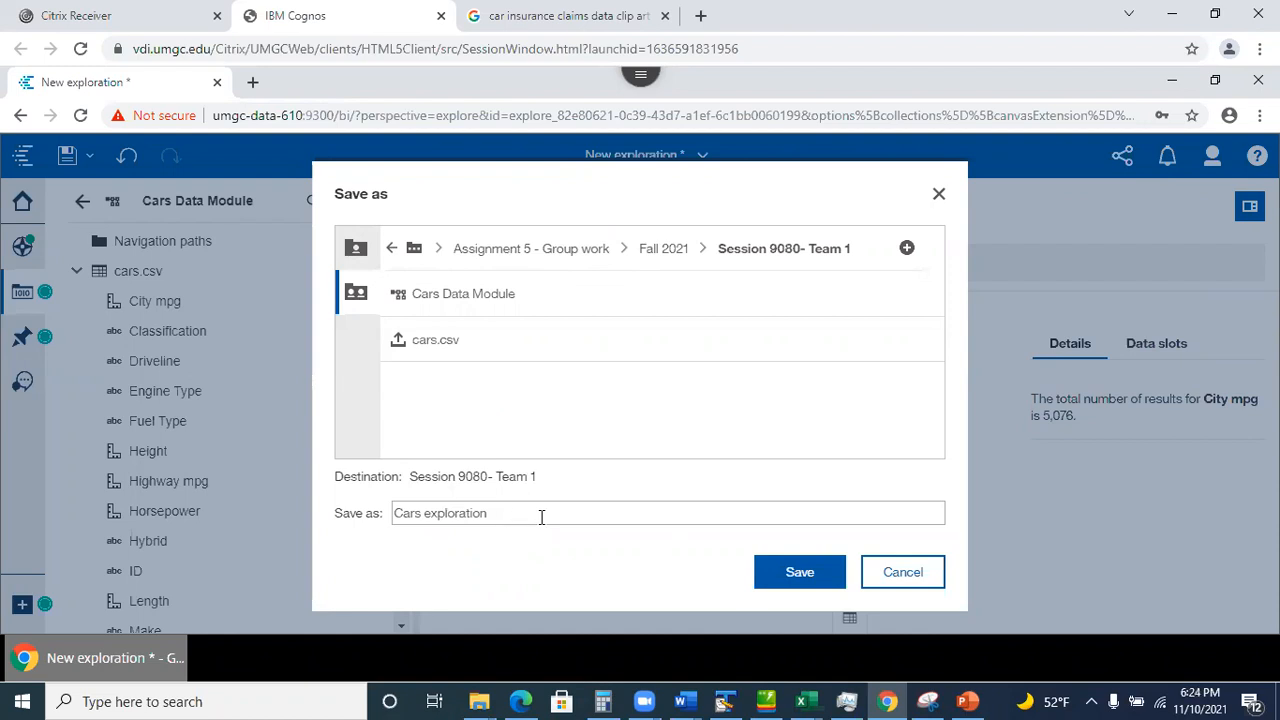
{"action": "left_click", "coordinate": [783, 580]}
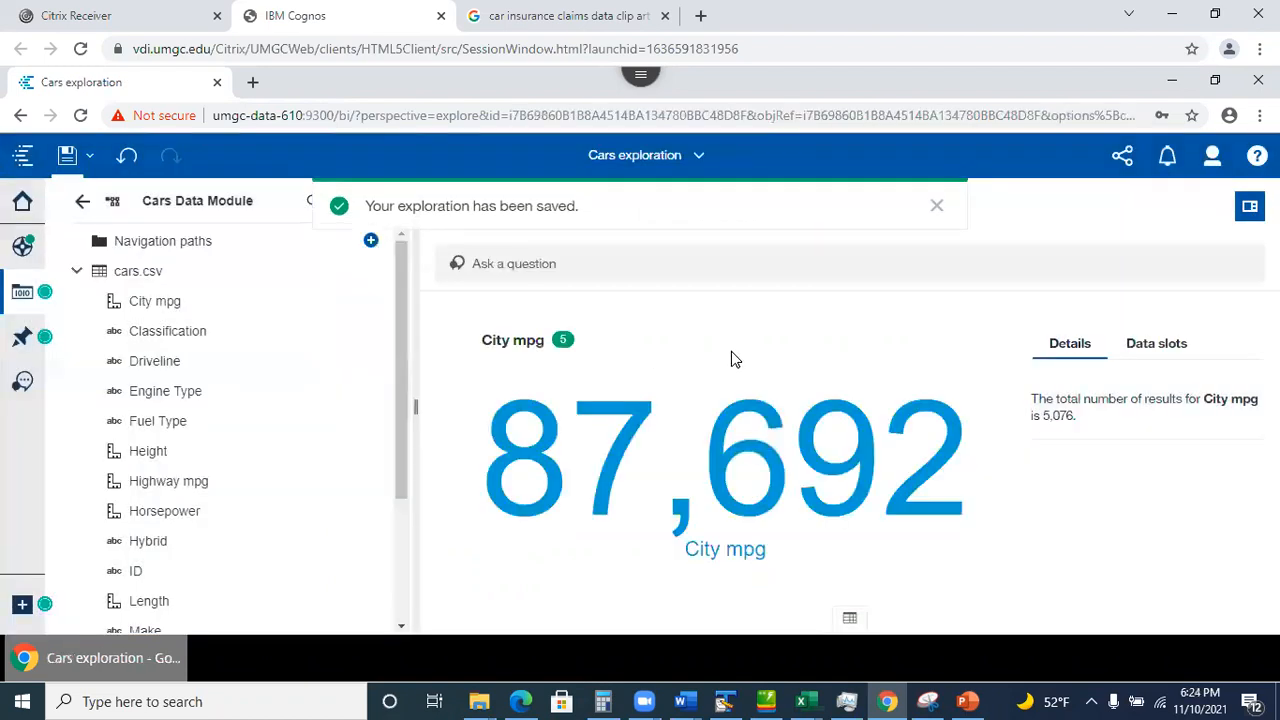
{"action": "left_click", "coordinate": [700, 160]}
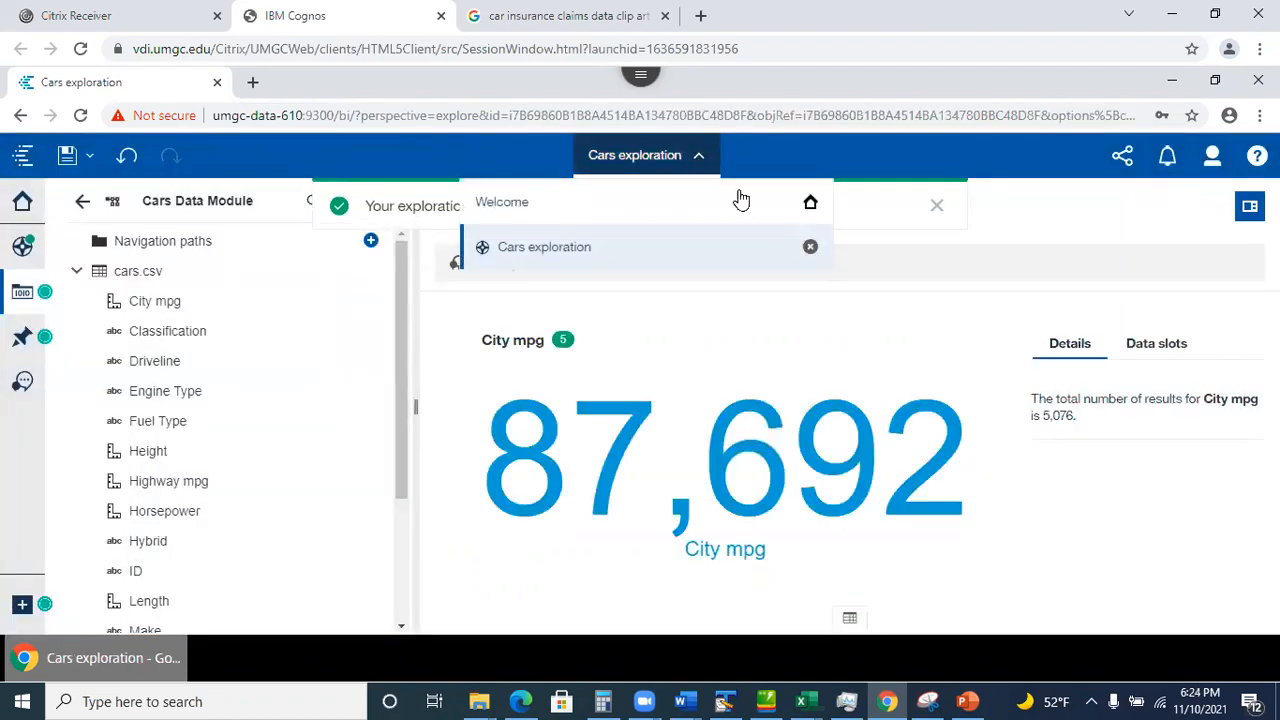
{"action": "left_click", "coordinate": [810, 248]}
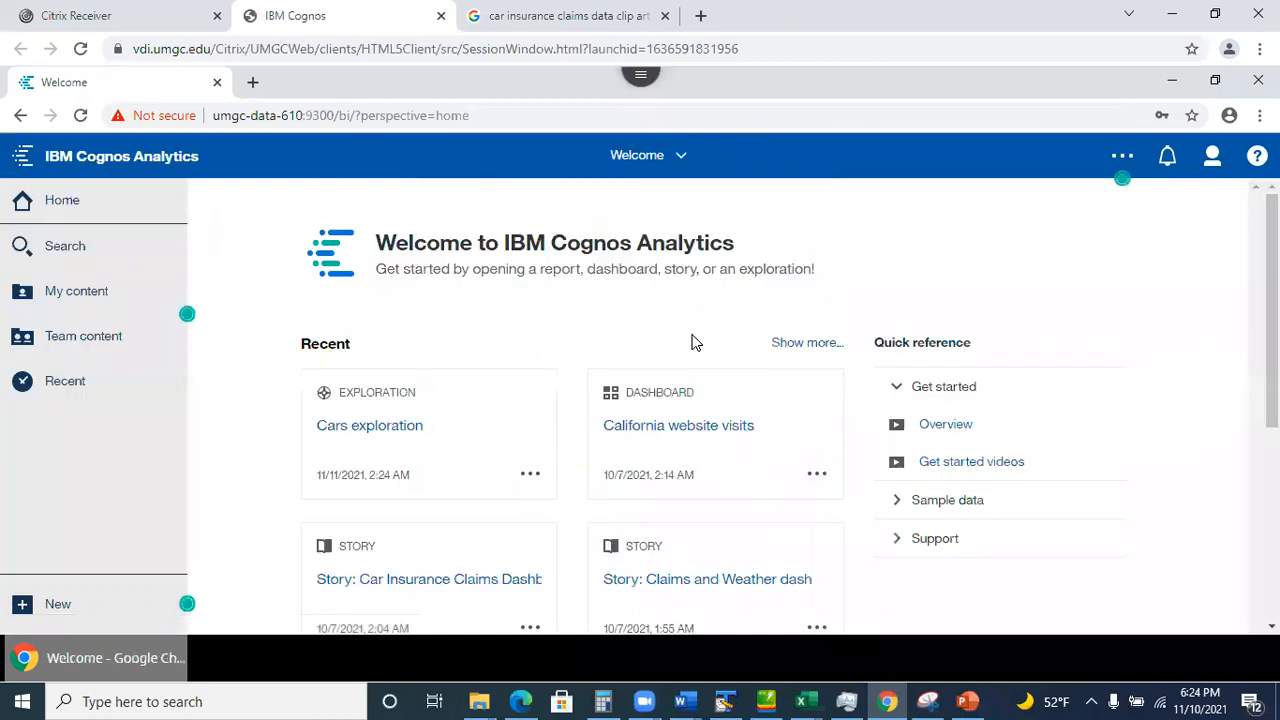
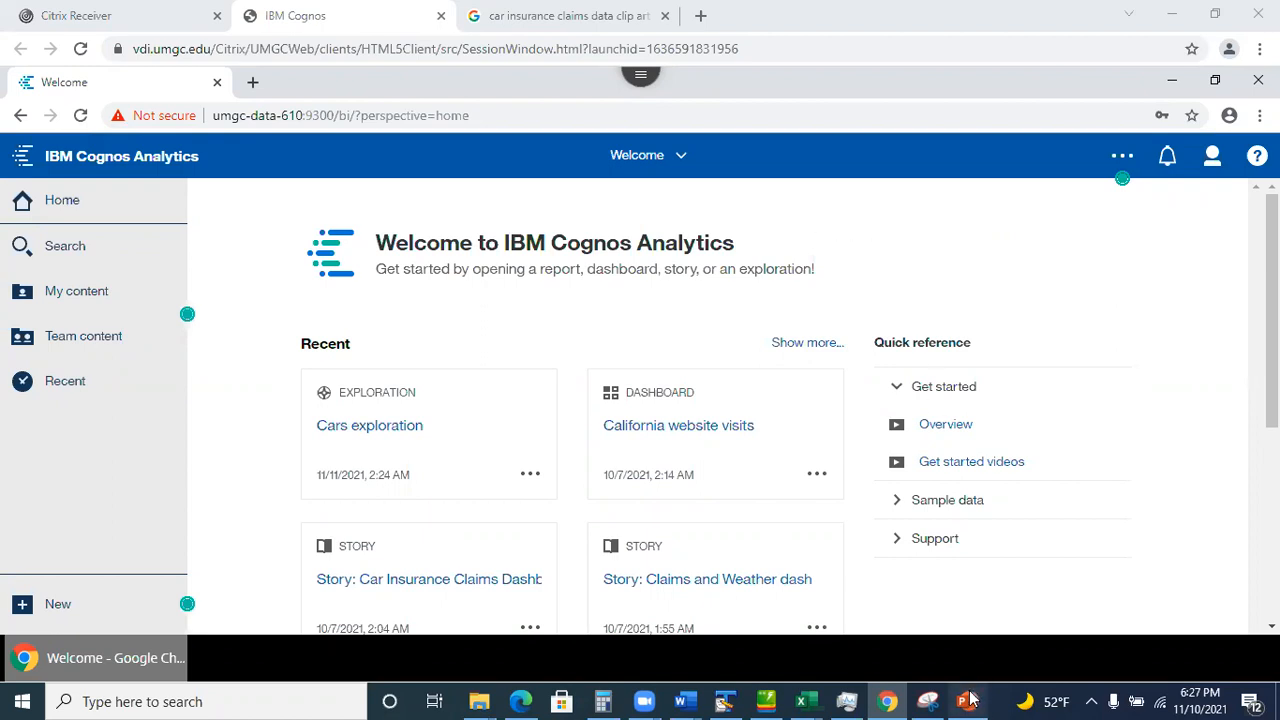
Page the PowerPoint deck through slides 26–28 to slide 29, 'Deletions Cannot be undone', then minimize it.
{"action": "left_click", "coordinate": [968, 700]}
{"action": "left_click", "coordinate": [40, 550]}
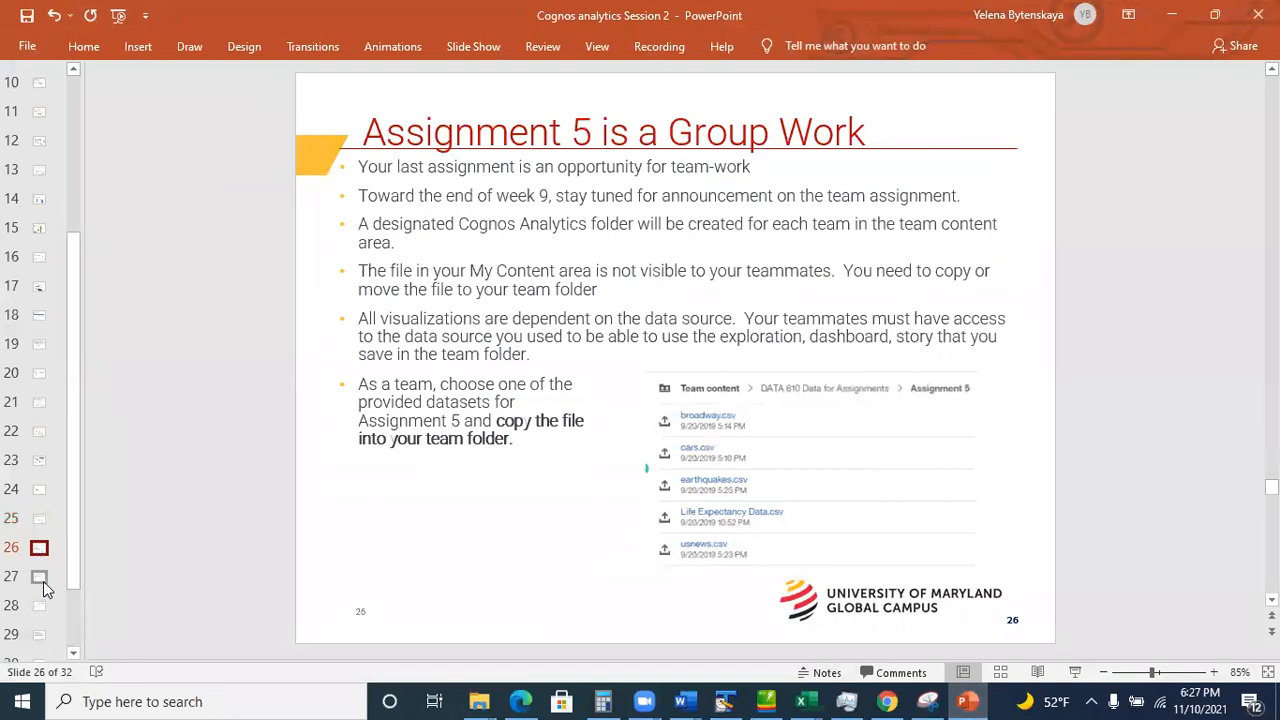
{"action": "left_click", "coordinate": [43, 581]}
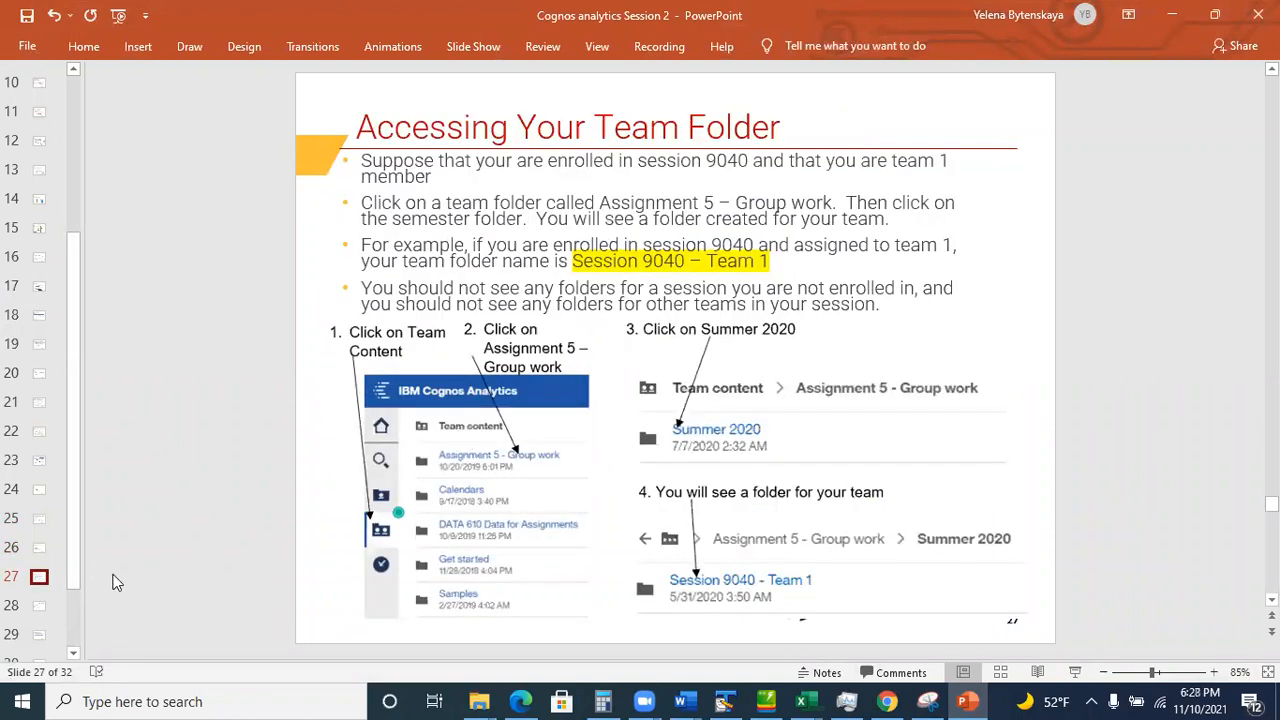
{"action": "left_click", "coordinate": [40, 607]}
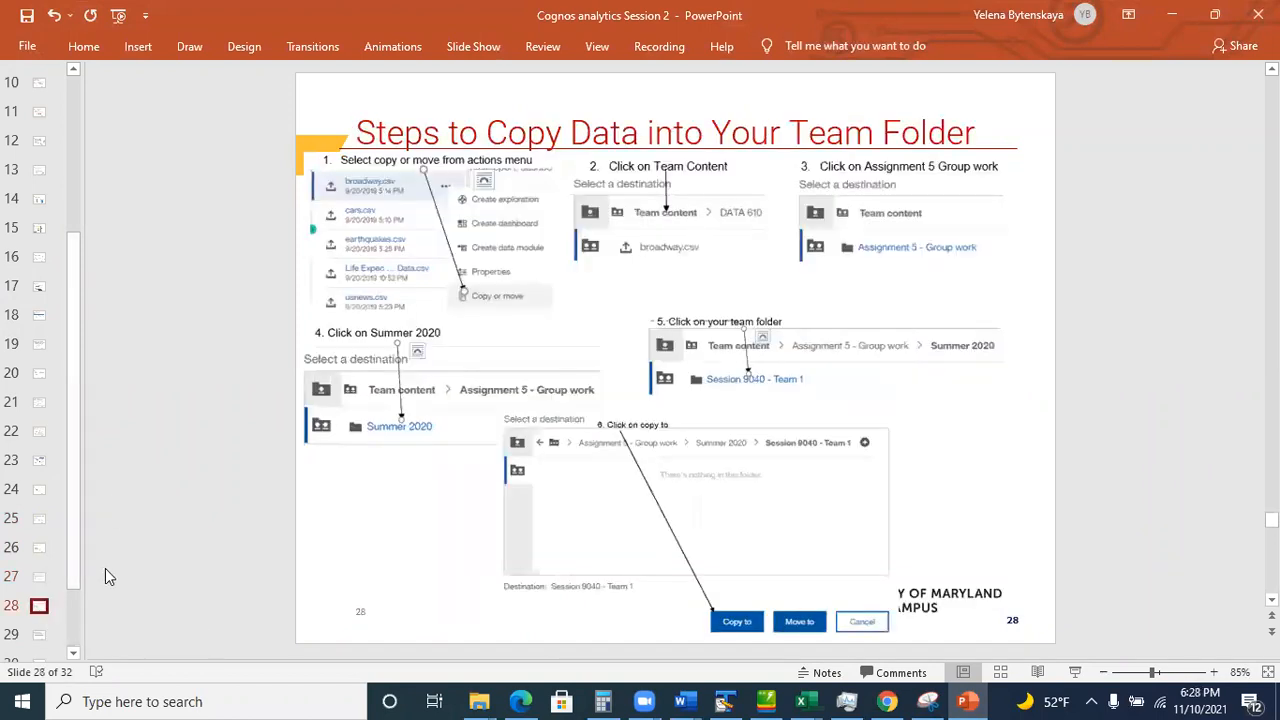
{"action": "key", "text": "Down"}
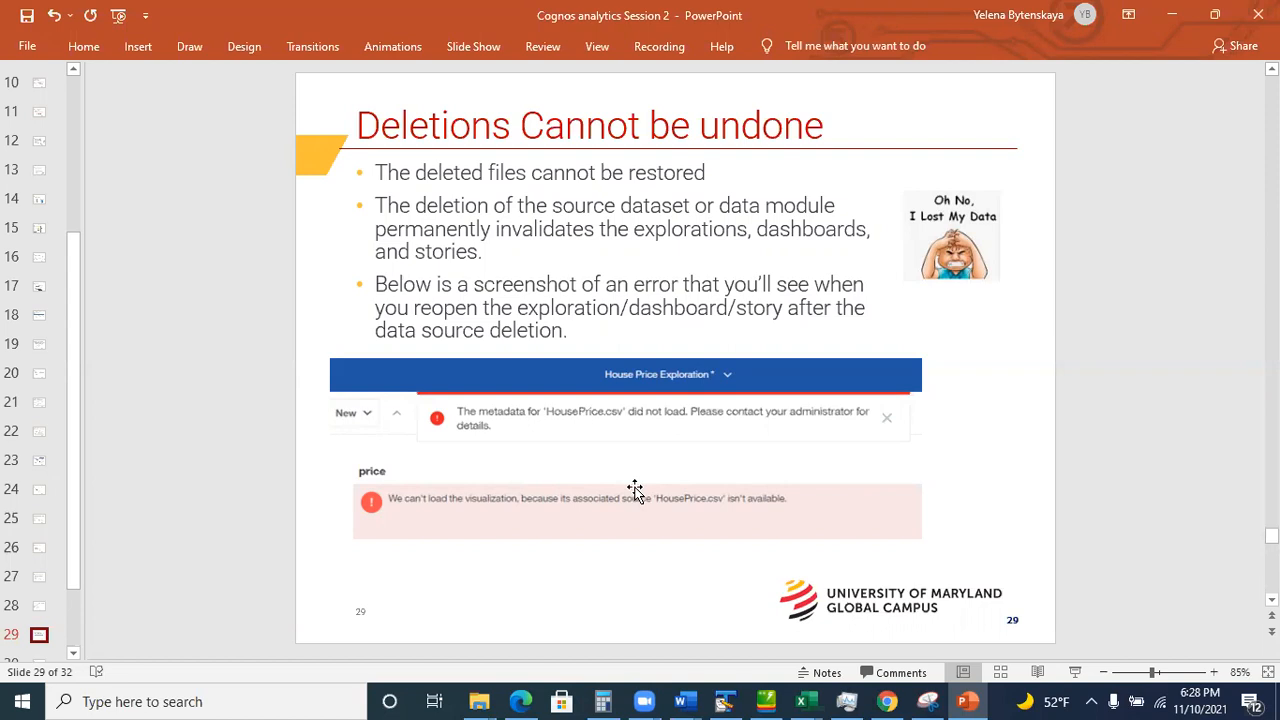
{"action": "left_click", "coordinate": [1176, 18]}
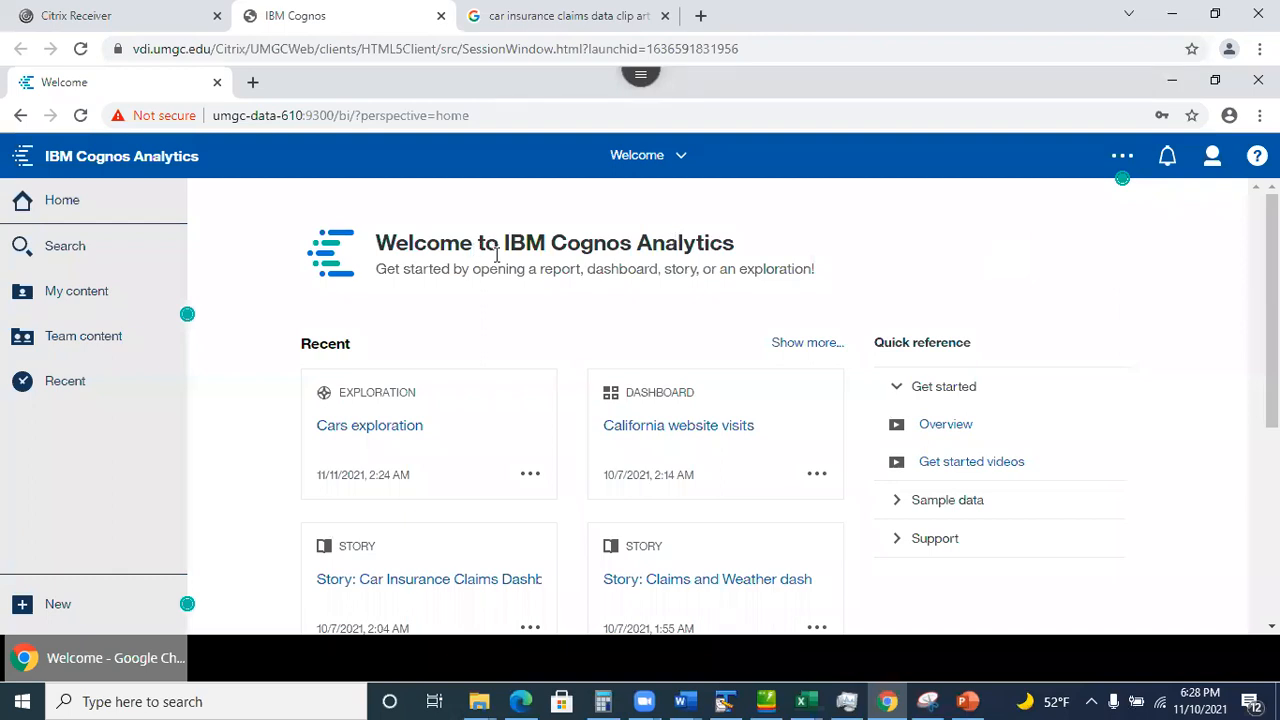
From Team content, open the Cars Data Module's Properties and expand its Advanced section.
{"action": "left_click", "coordinate": [86, 334]}
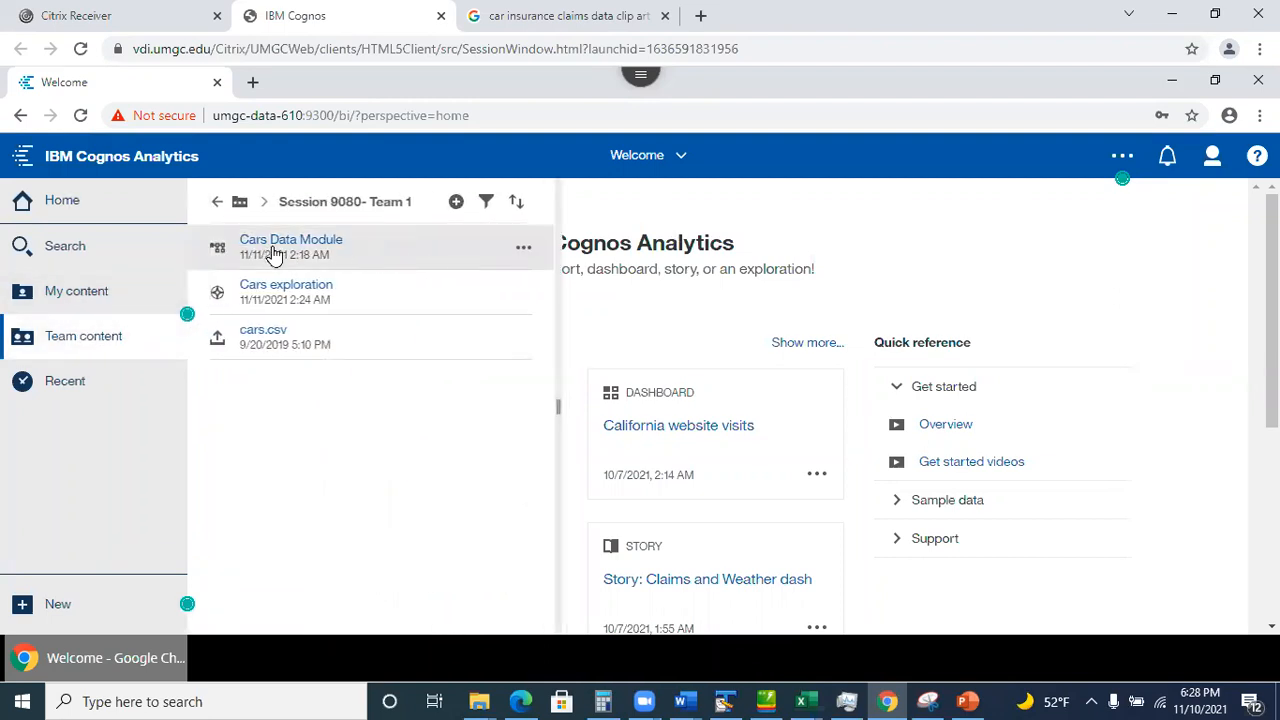
{"action": "left_click", "coordinate": [523, 247]}
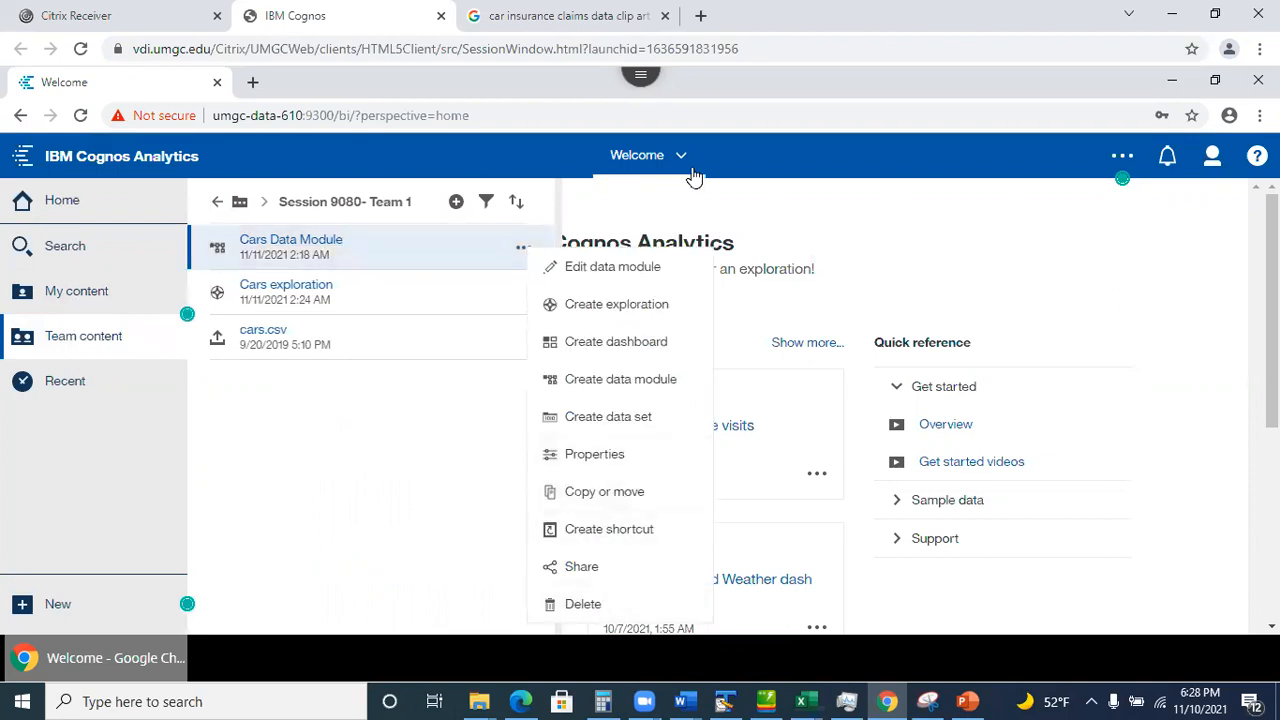
{"action": "left_click", "coordinate": [594, 455]}
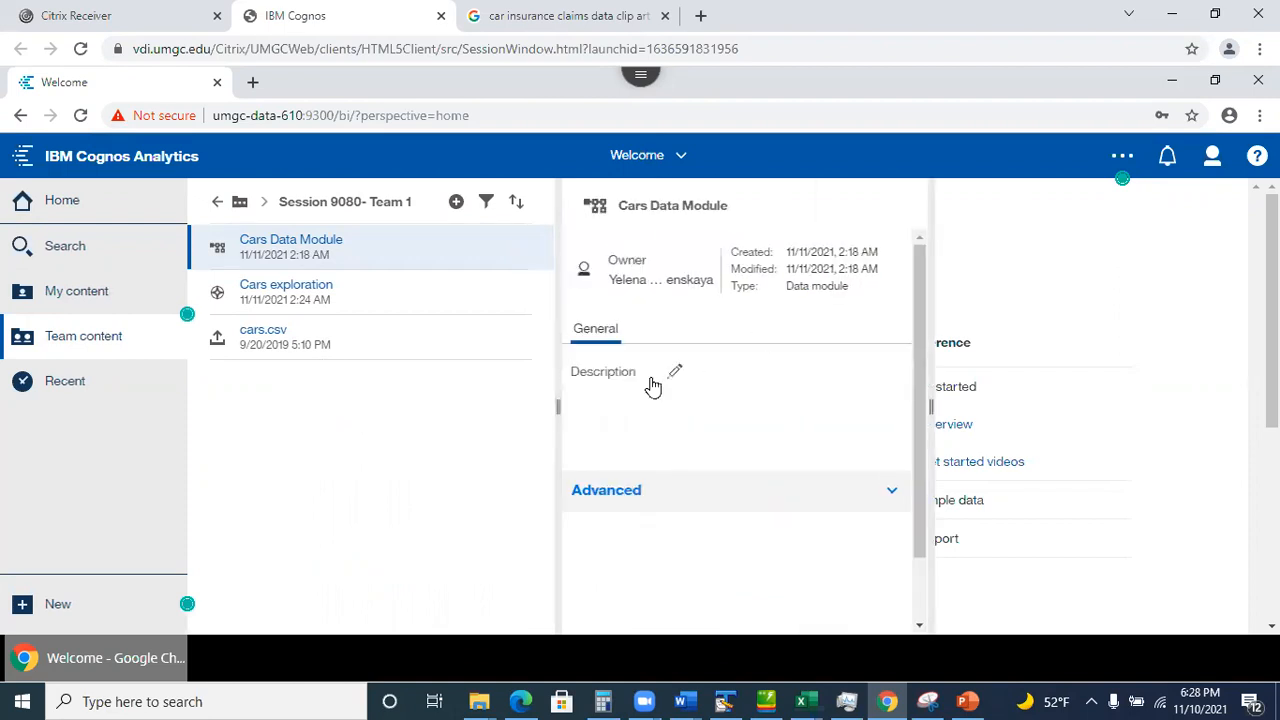
{"action": "left_click", "coordinate": [892, 493]}
Scroll to the module's ID field and highlight its parts in turn.
{"action": "left_click_drag", "start_coordinate": [915, 364], "coordinate": [951, 514]}
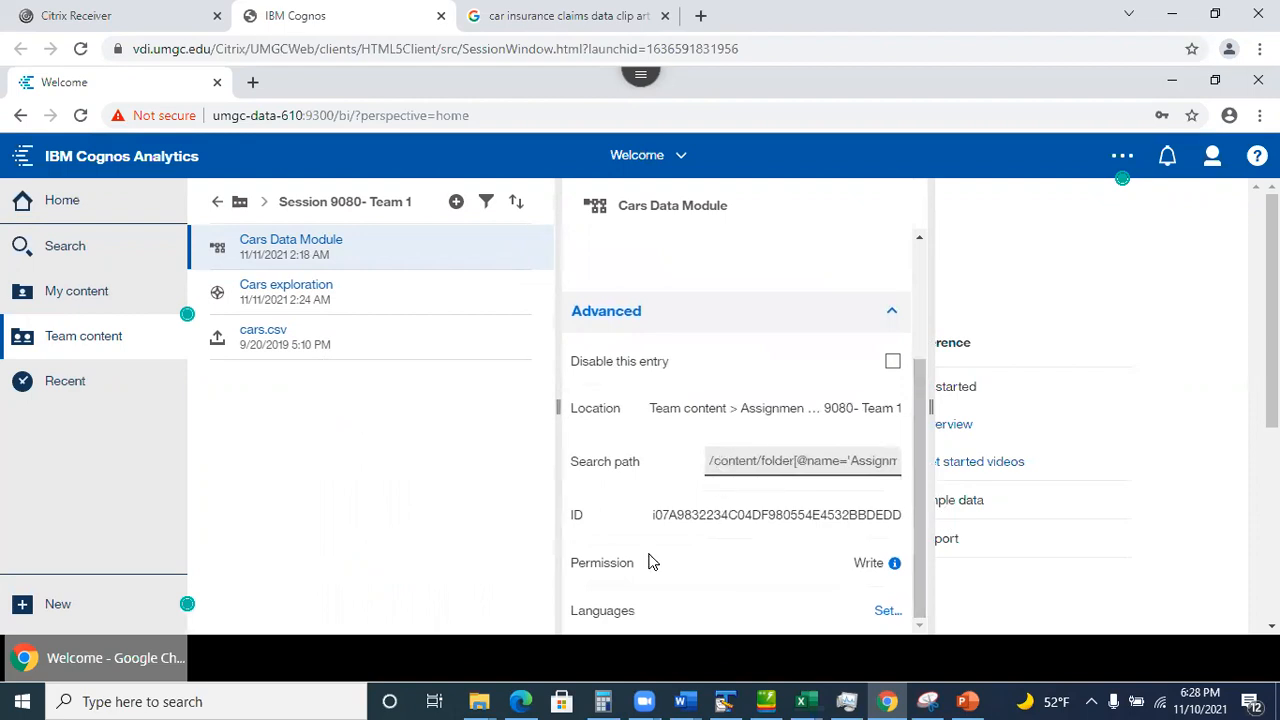
{"action": "left_click_drag", "start_coordinate": [676, 508], "coordinate": [822, 512]}
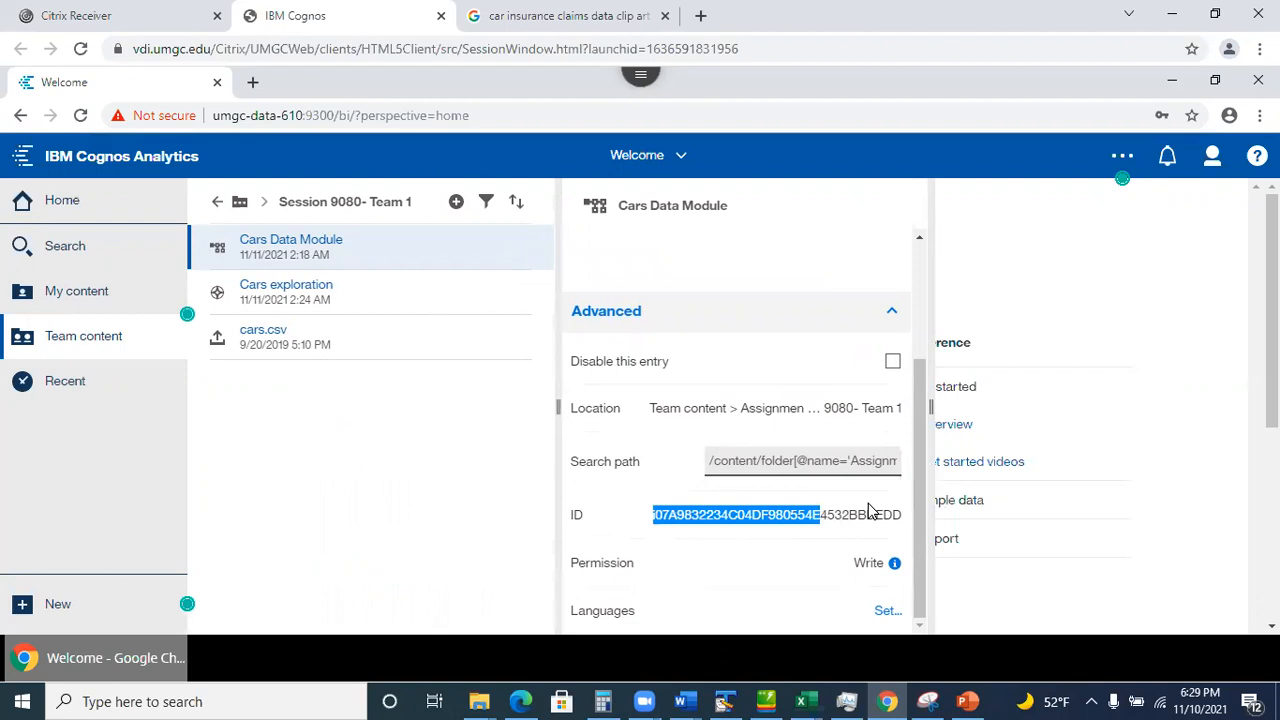
{"action": "left_click", "coordinate": [632, 517]}
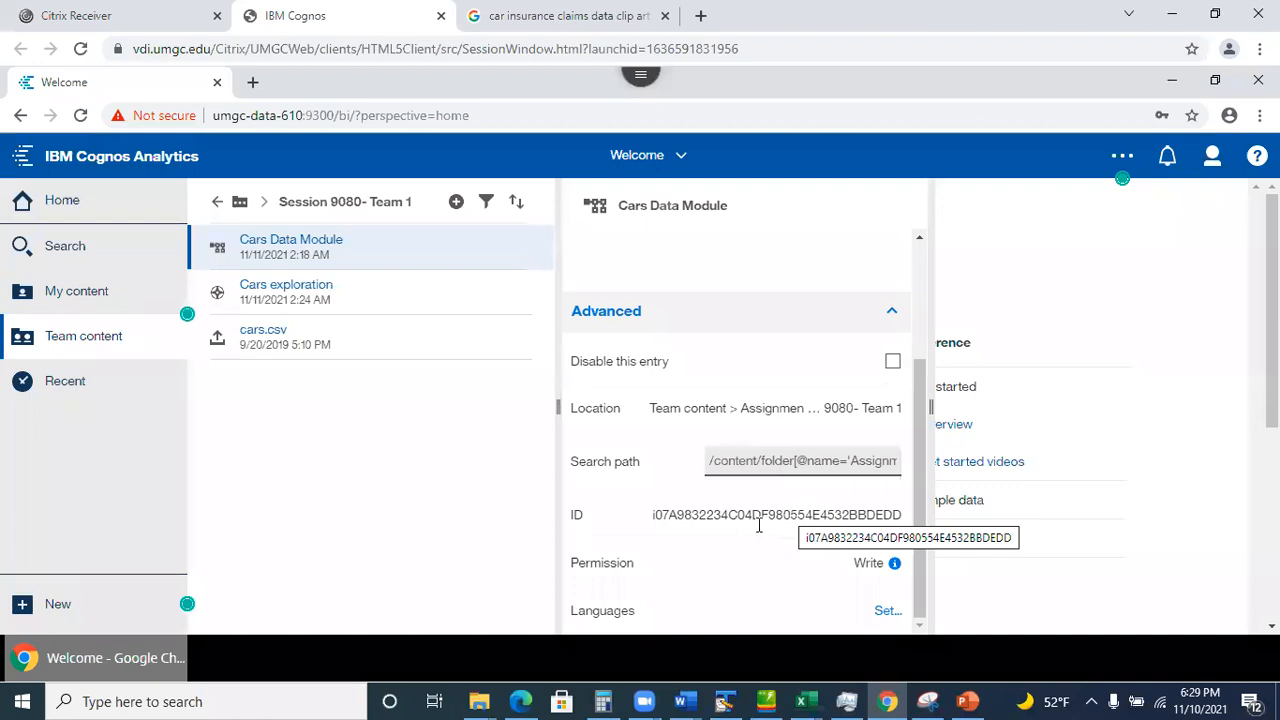
{"action": "left_click_drag", "start_coordinate": [775, 512], "coordinate": [901, 512]}
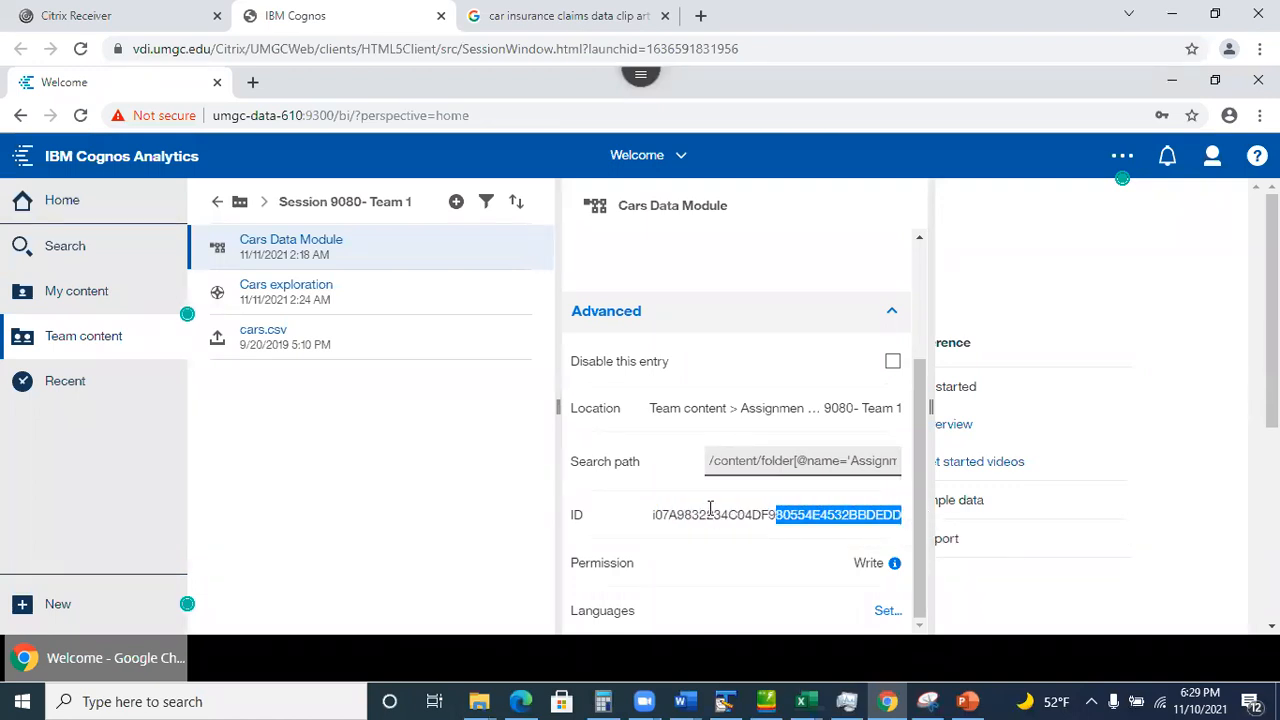
{"action": "left_click", "coordinate": [680, 512]}
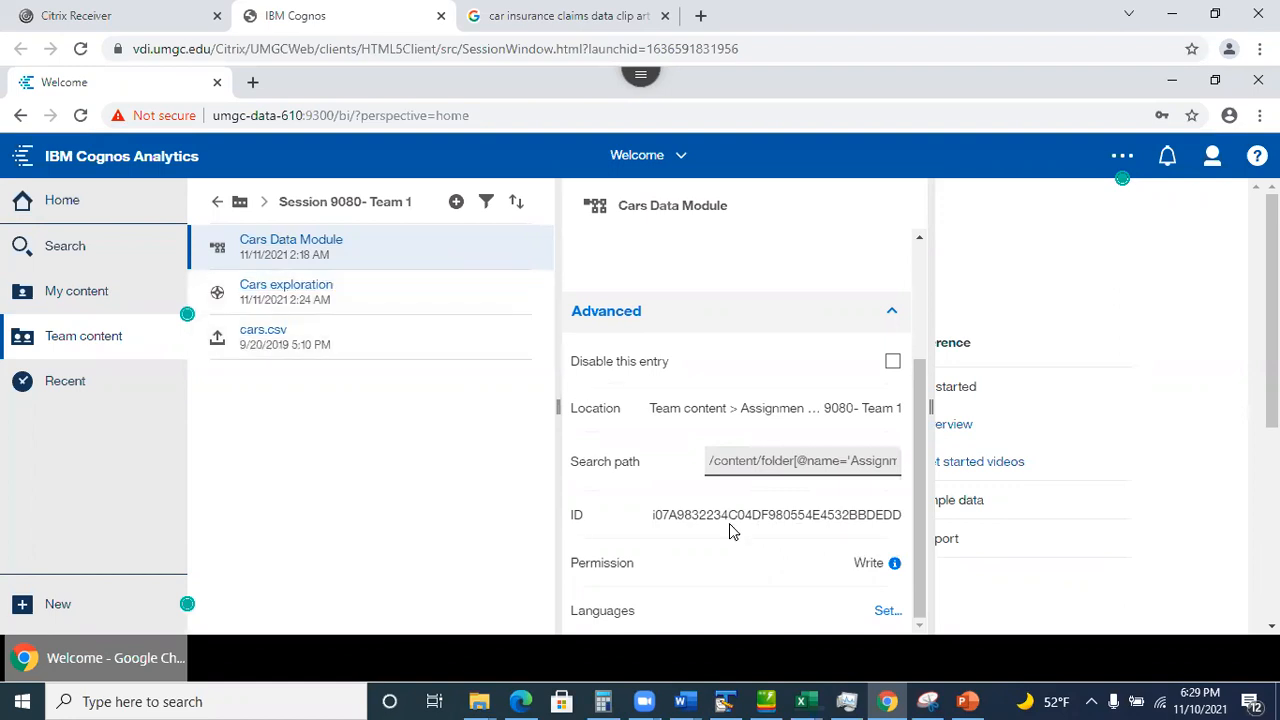
{"action": "left_click_drag", "start_coordinate": [731, 518], "coordinate": [944, 516]}
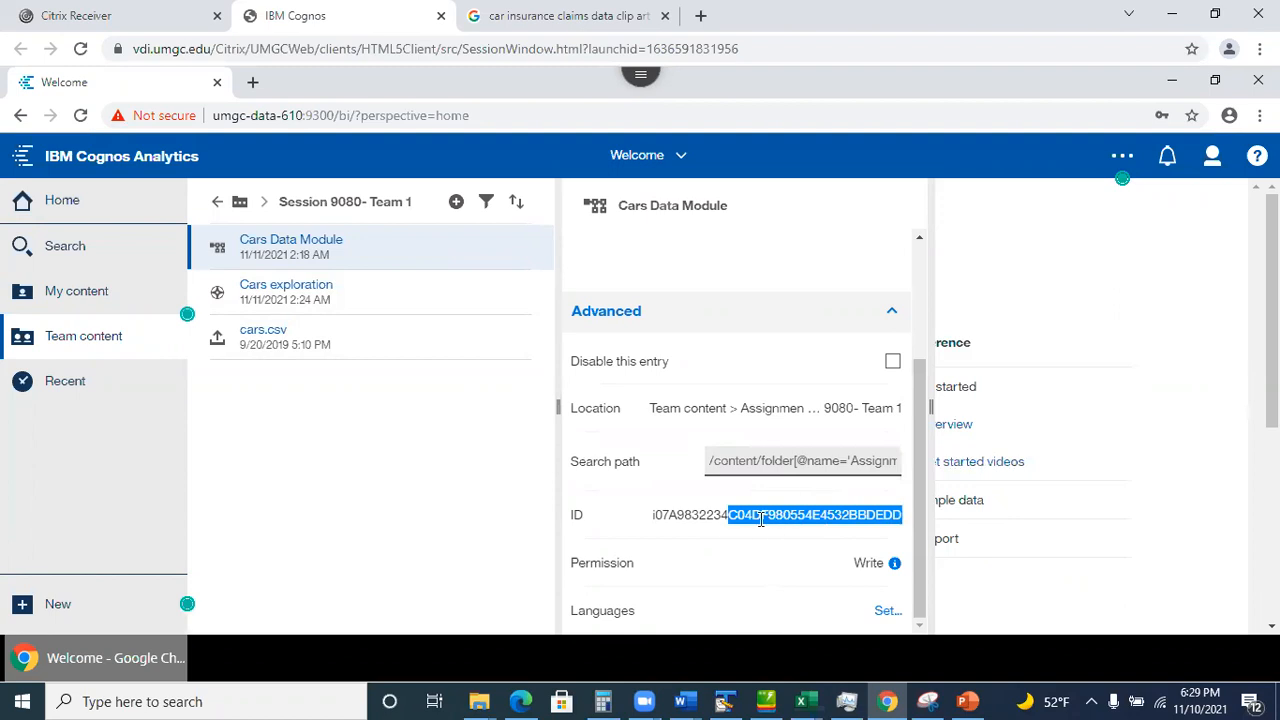
{"action": "left_click", "coordinate": [647, 523]}
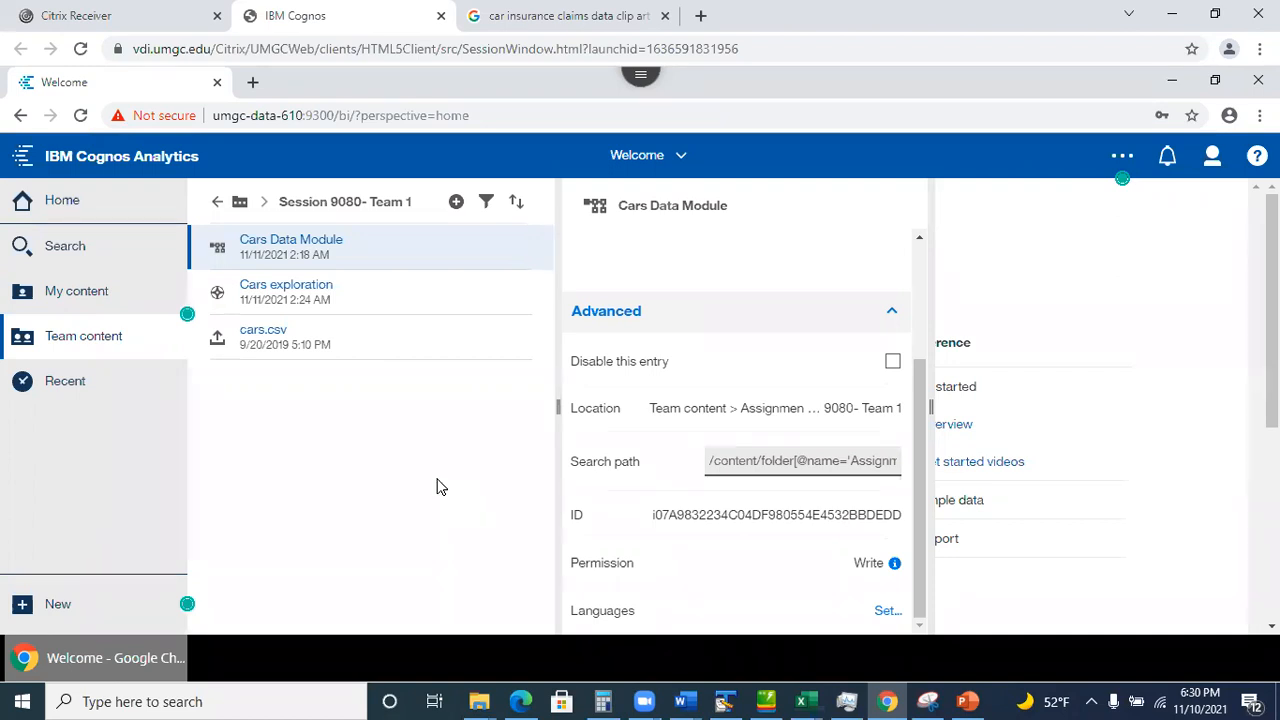
Show slide 30, 'Troubleshooting - No Access Error', in PowerPoint, then minimize the deck.
{"action": "left_click", "coordinate": [968, 701]}
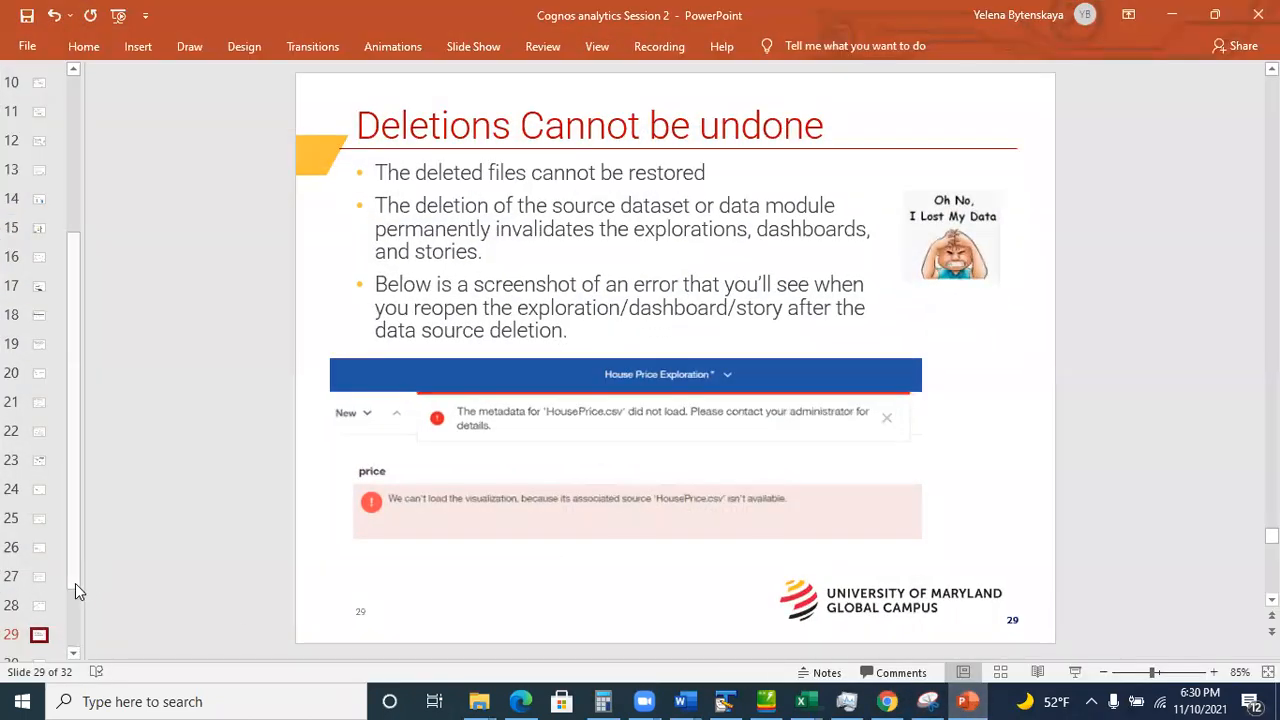
{"action": "scroll", "coordinate": [75, 600], "scroll_direction": "down", "scroll_amount": 3}
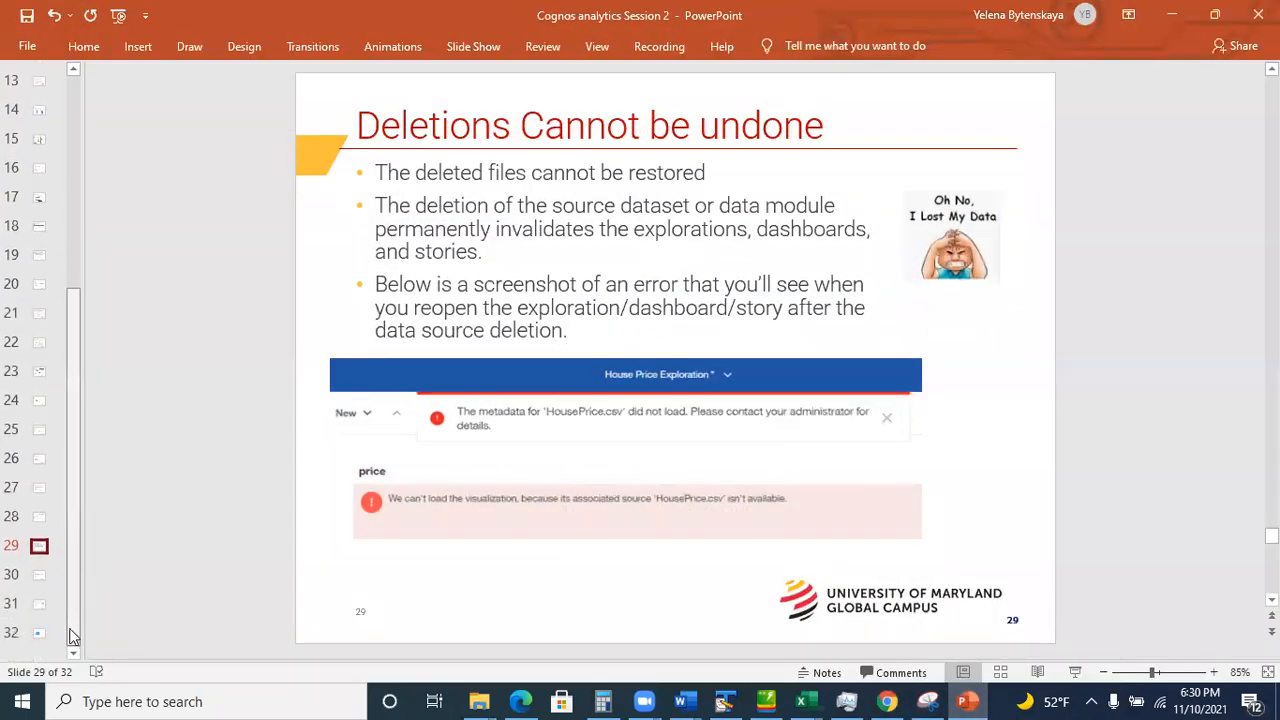
{"action": "left_click", "coordinate": [39, 572]}
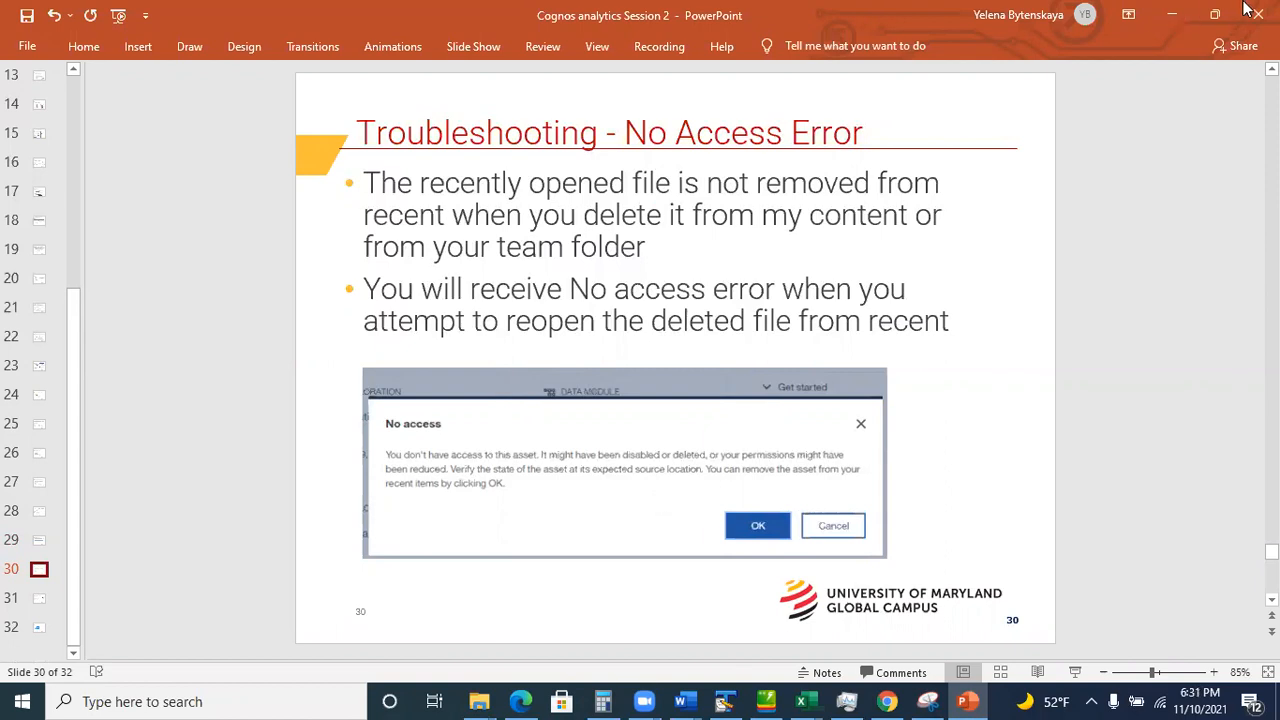
{"action": "left_click", "coordinate": [1172, 15]}
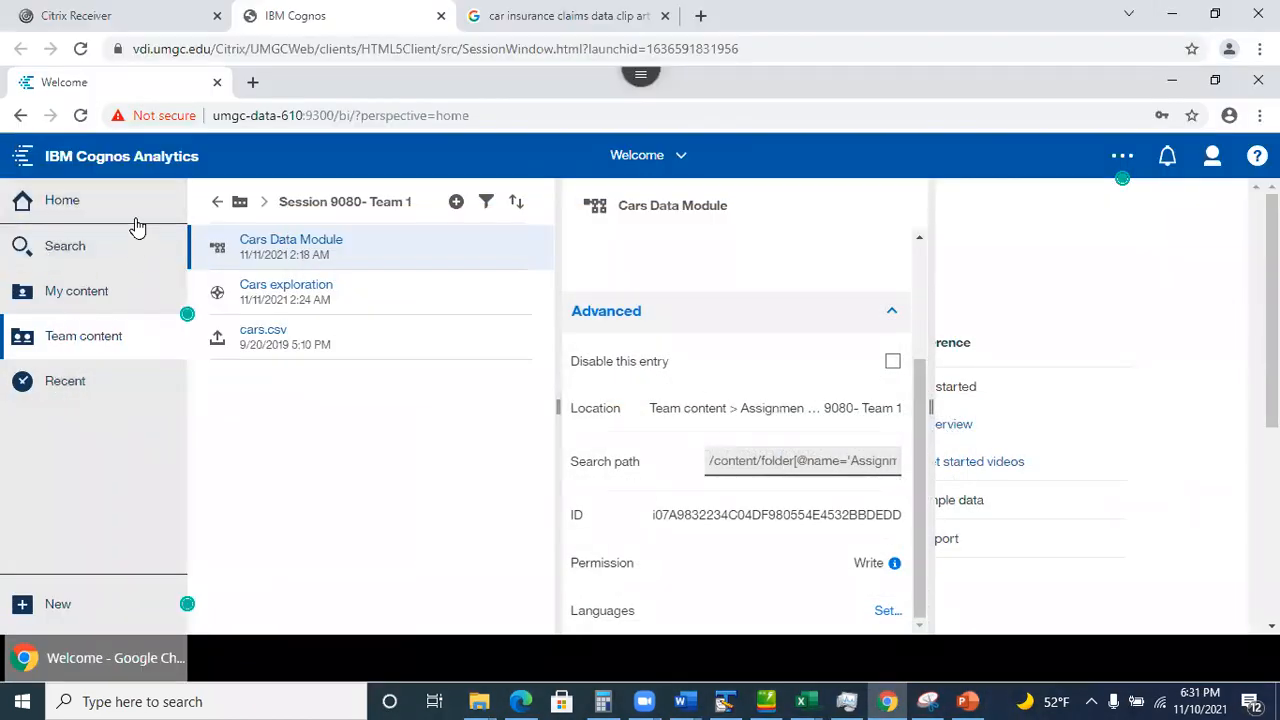
Return to the Welcome page, dismiss the Cars exploration's item options, and open the account menu.
{"action": "left_click", "coordinate": [632, 168]}
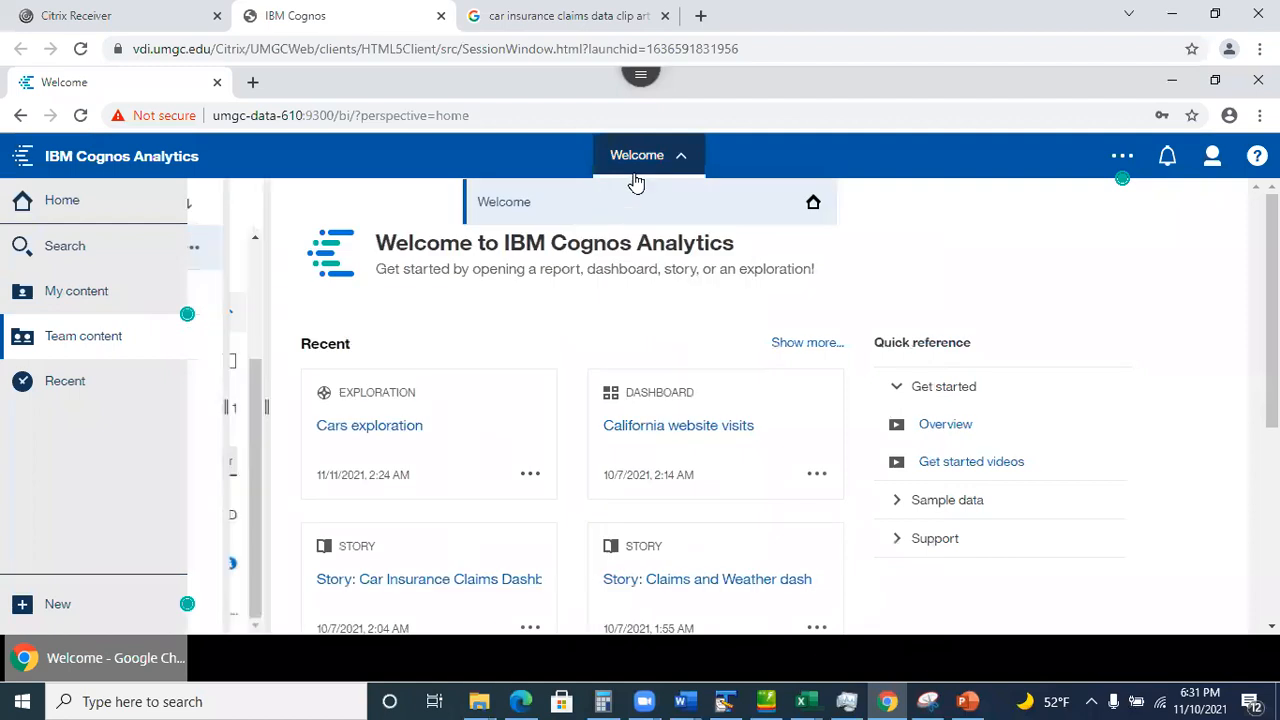
{"action": "scroll", "coordinate": [646, 423], "scroll_direction": "down", "scroll_amount": 2}
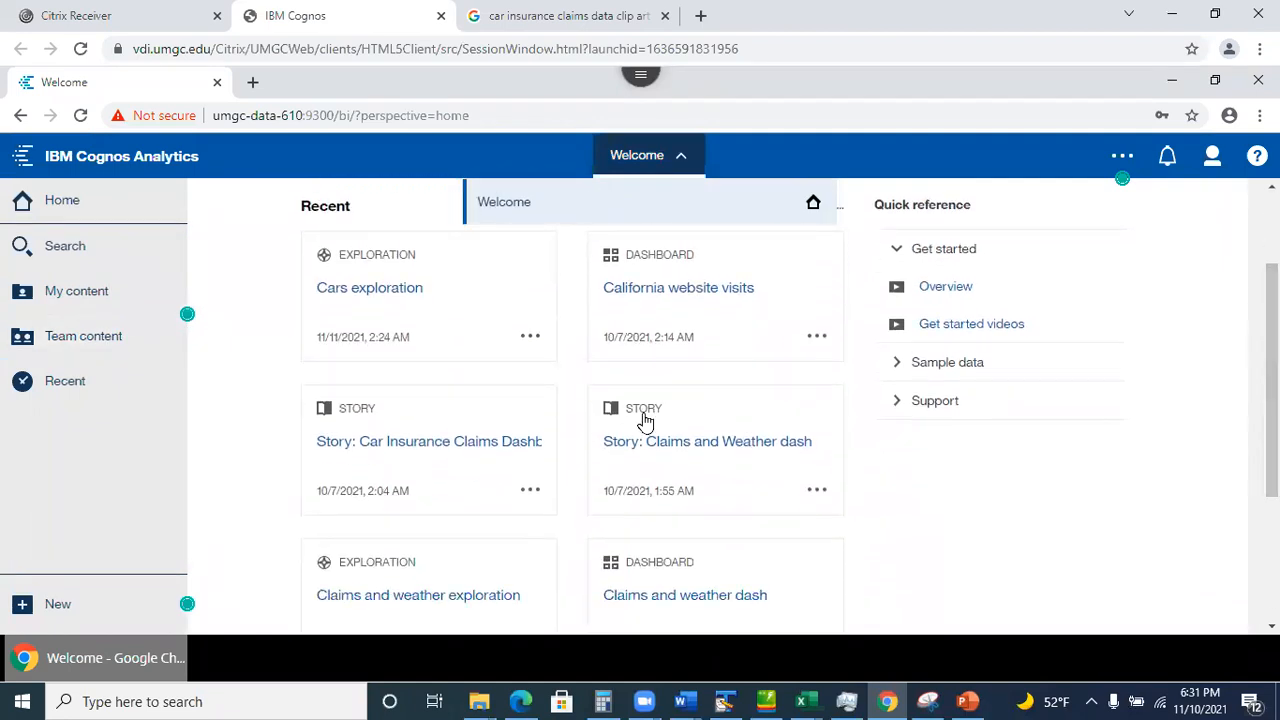
{"action": "left_click", "coordinate": [531, 340]}
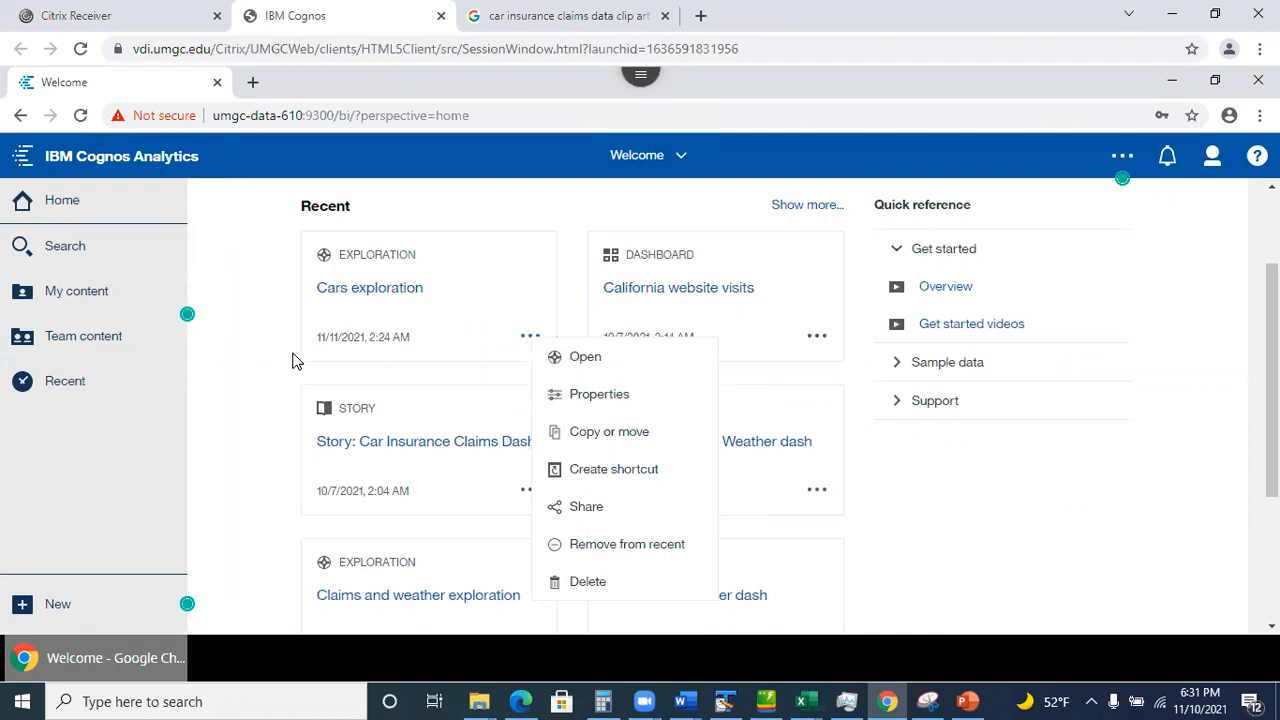
{"action": "left_click", "coordinate": [242, 361]}
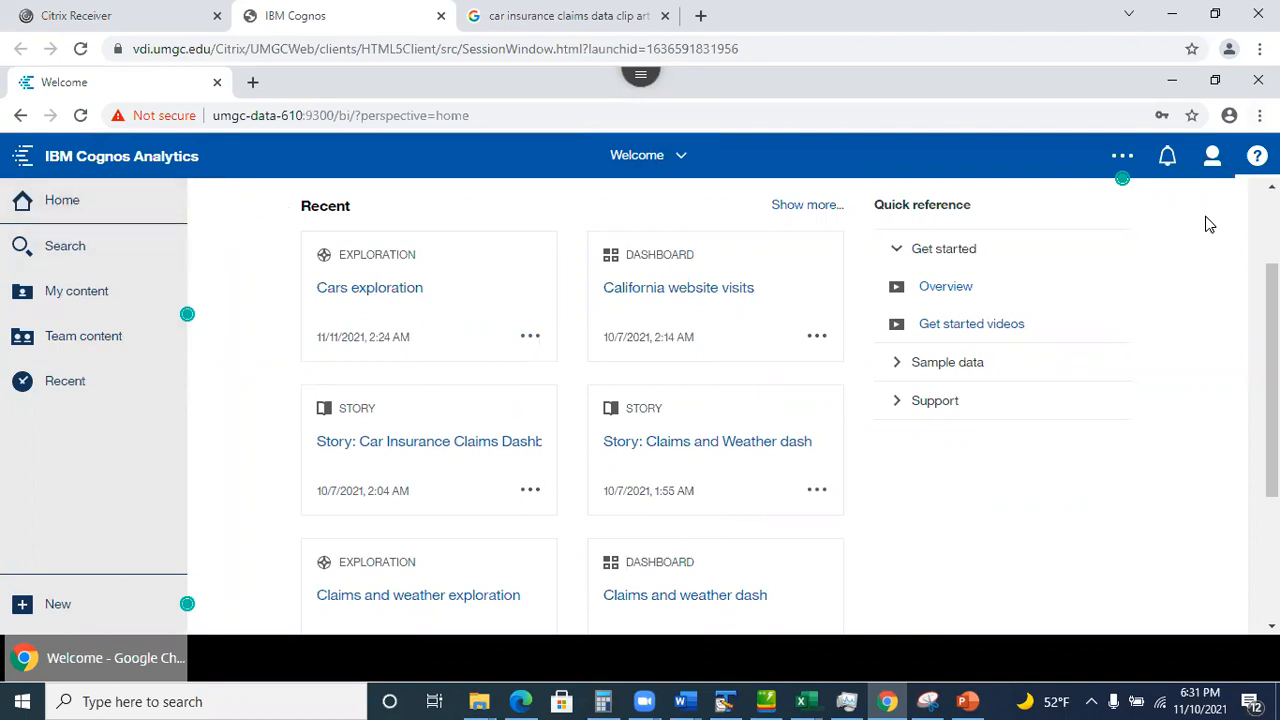
{"action": "left_click", "coordinate": [1213, 158]}
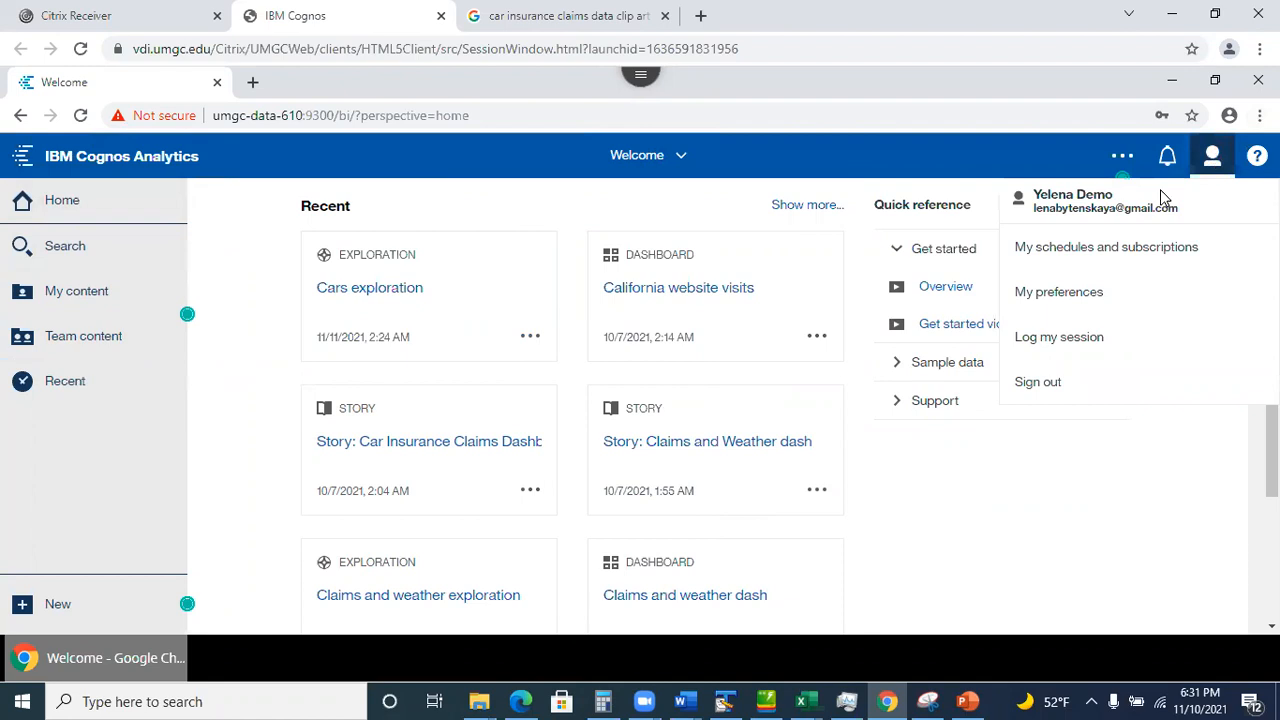
{"action": "left_click", "coordinate": [1086, 292]}
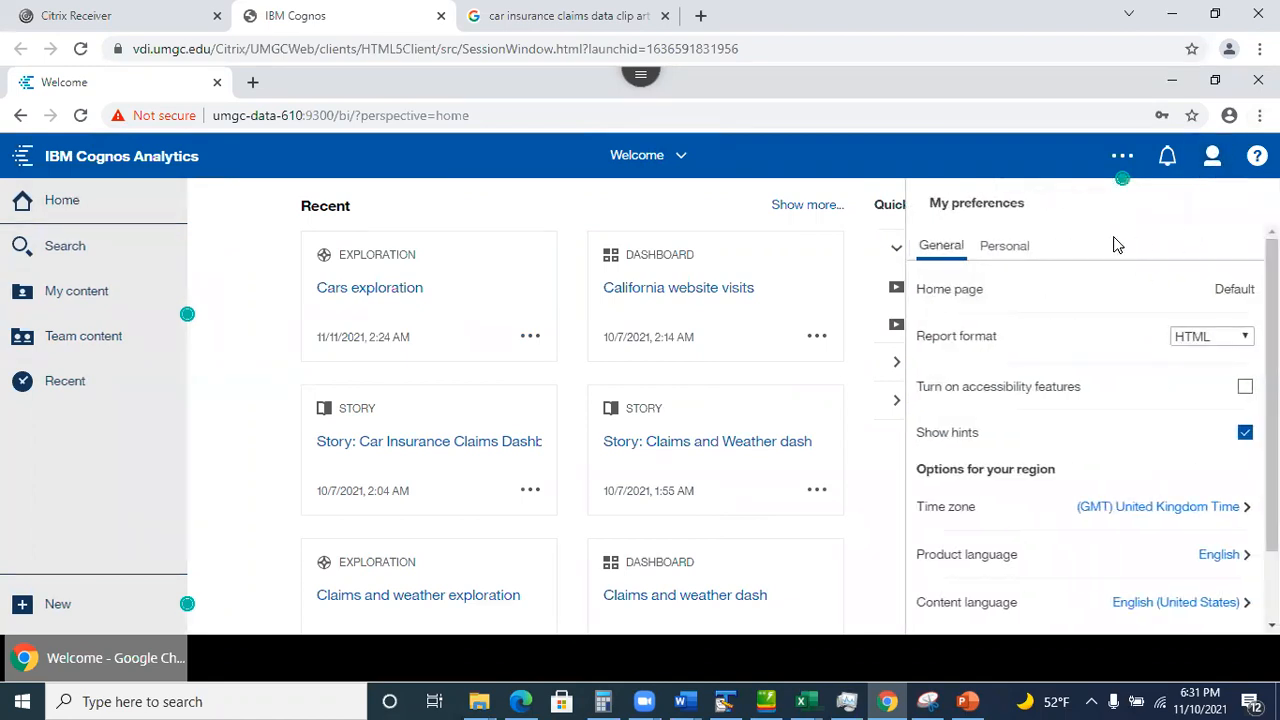
{"action": "left_click", "coordinate": [1006, 245]}
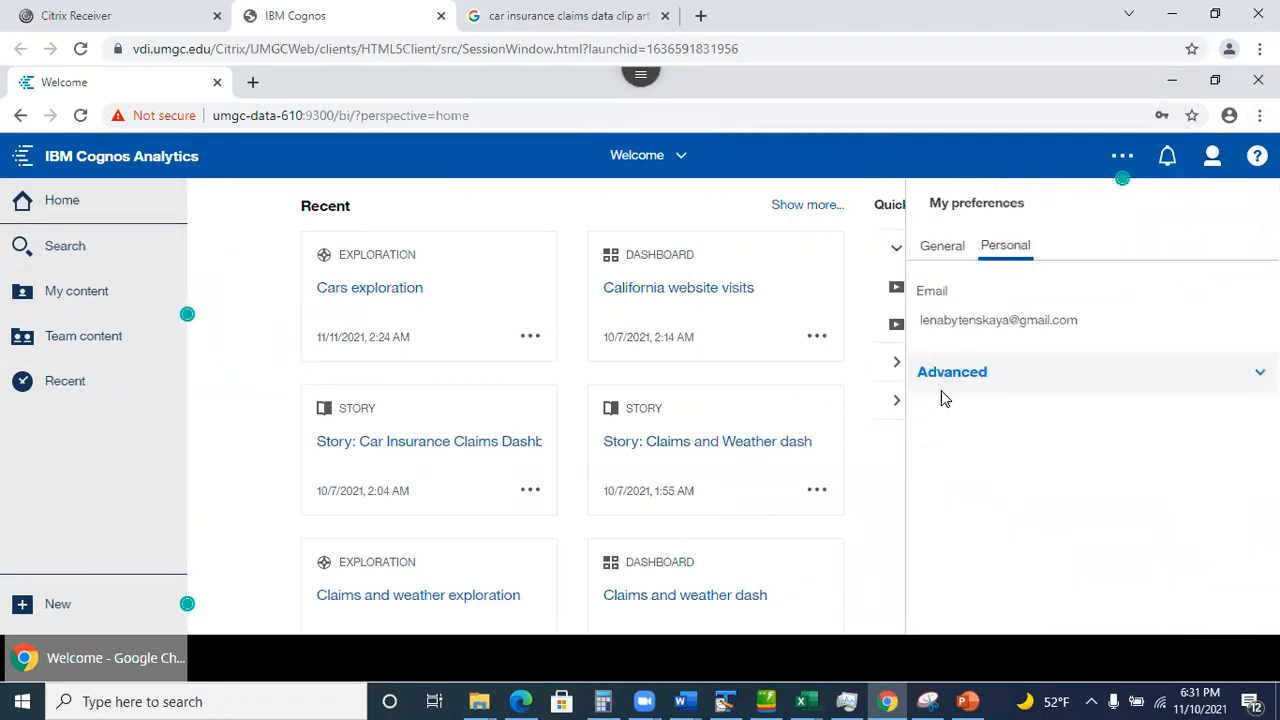
{"action": "left_click", "coordinate": [970, 372]}
{"action": "left_click_drag", "start_coordinate": [1271, 480], "coordinate": [1271, 500]}
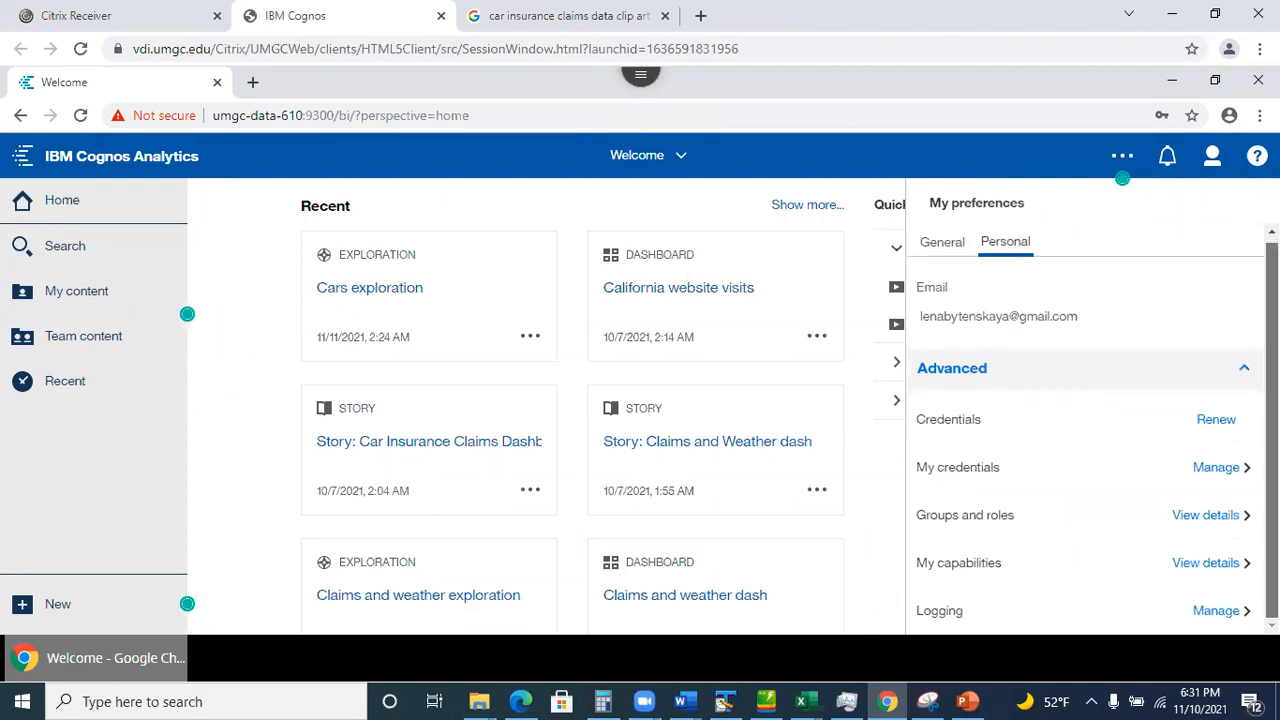
{"action": "left_click", "coordinate": [1218, 517]}
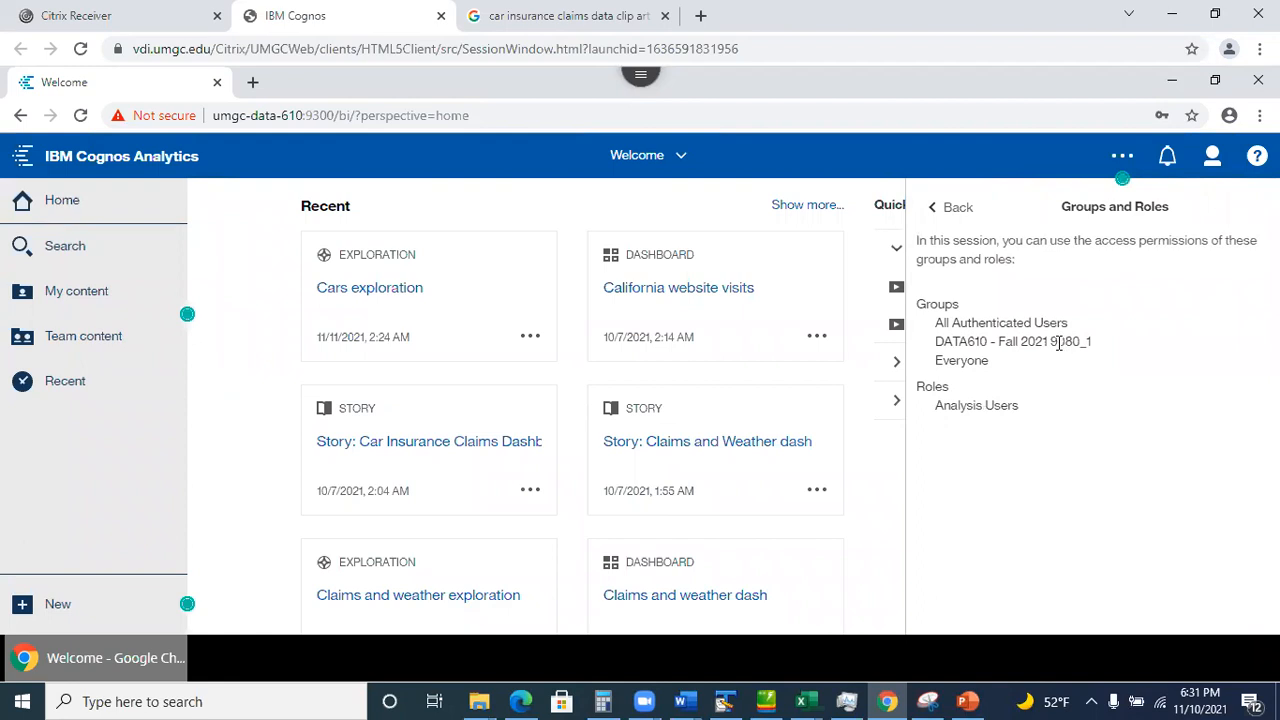
{"action": "left_click", "coordinate": [945, 208]}
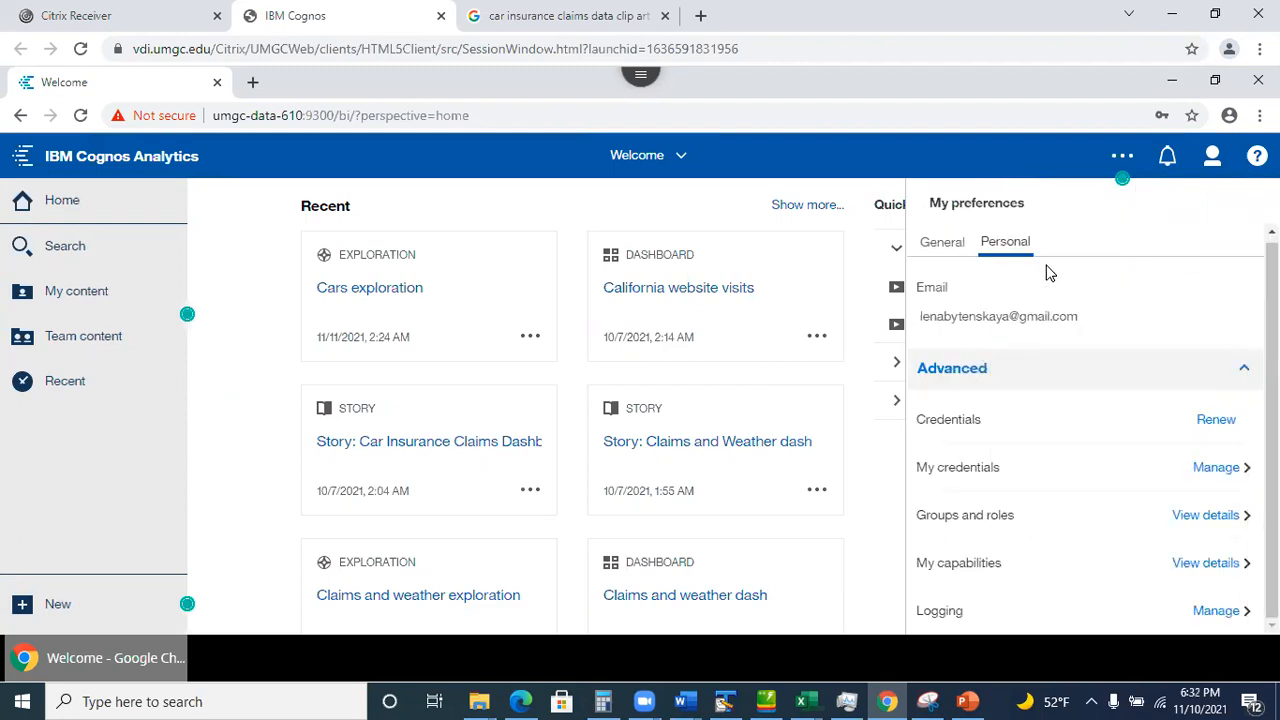
{"action": "left_click", "coordinate": [1210, 160]}
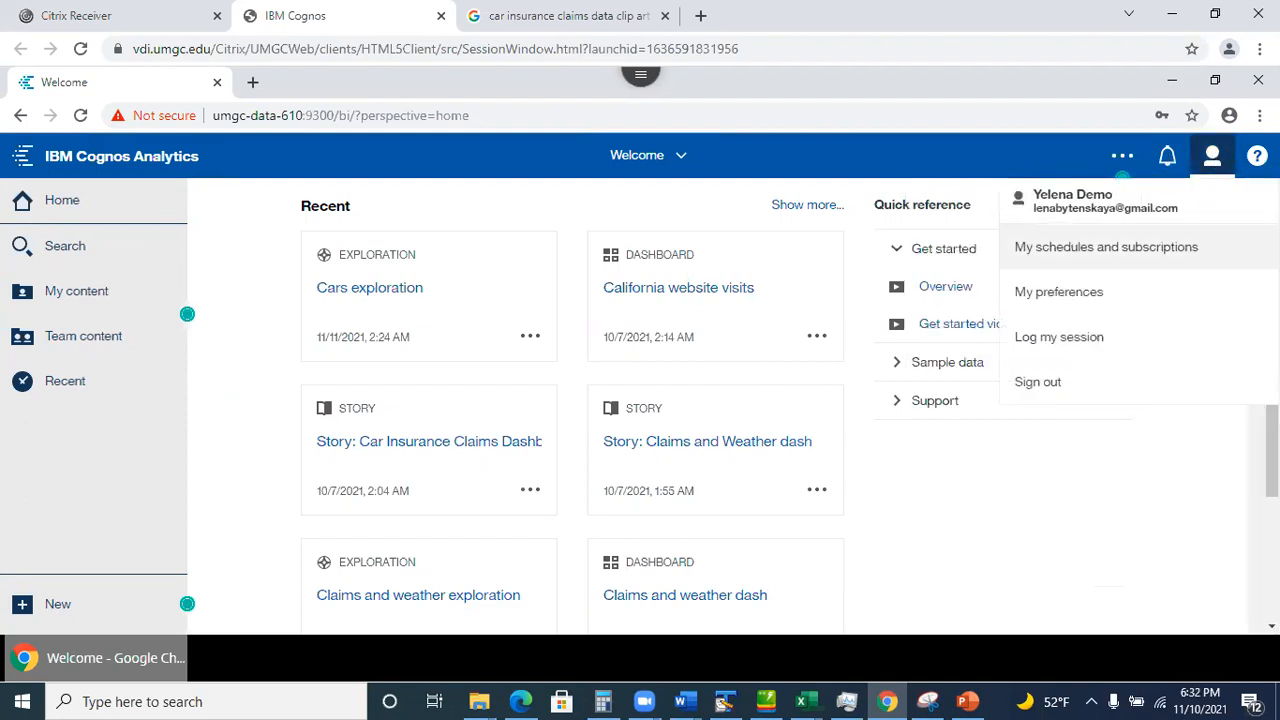
Sign out, then sign in with the second team member's user ID and password.
{"action": "left_click", "coordinate": [1037, 382]}
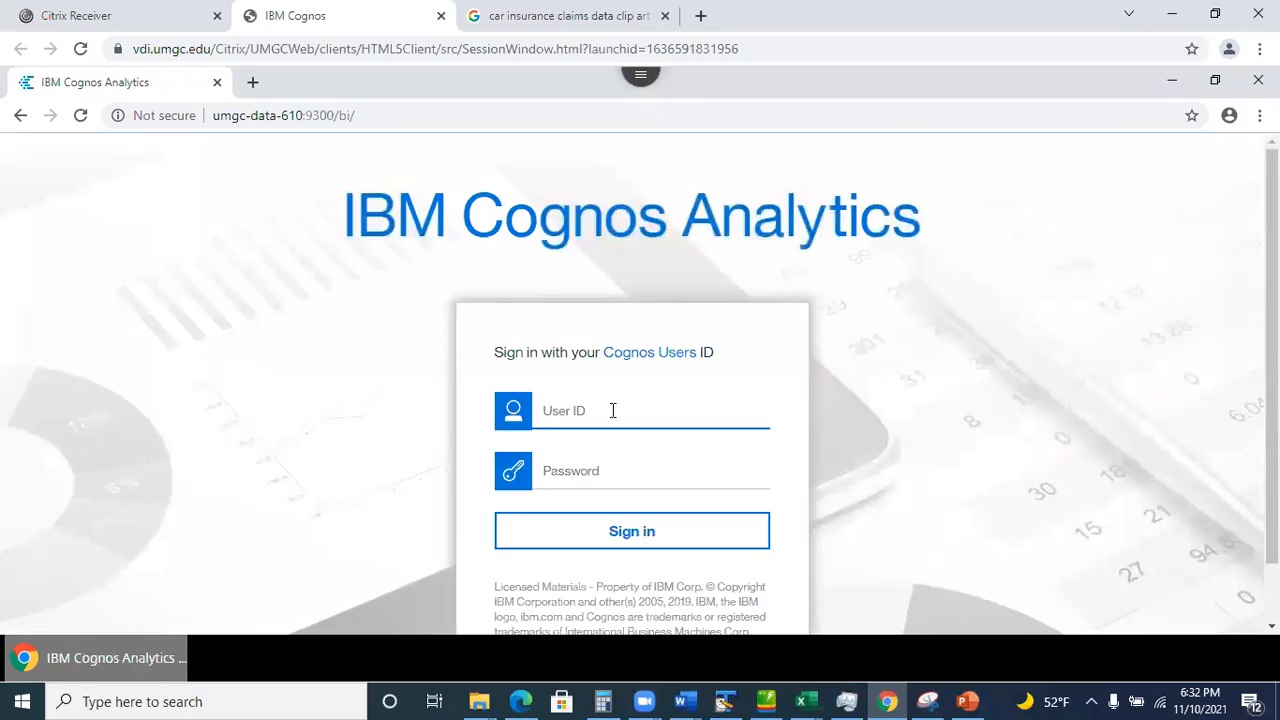
{"action": "type", "text": "demo2"}
{"action": "left_click", "coordinate": [598, 470]}
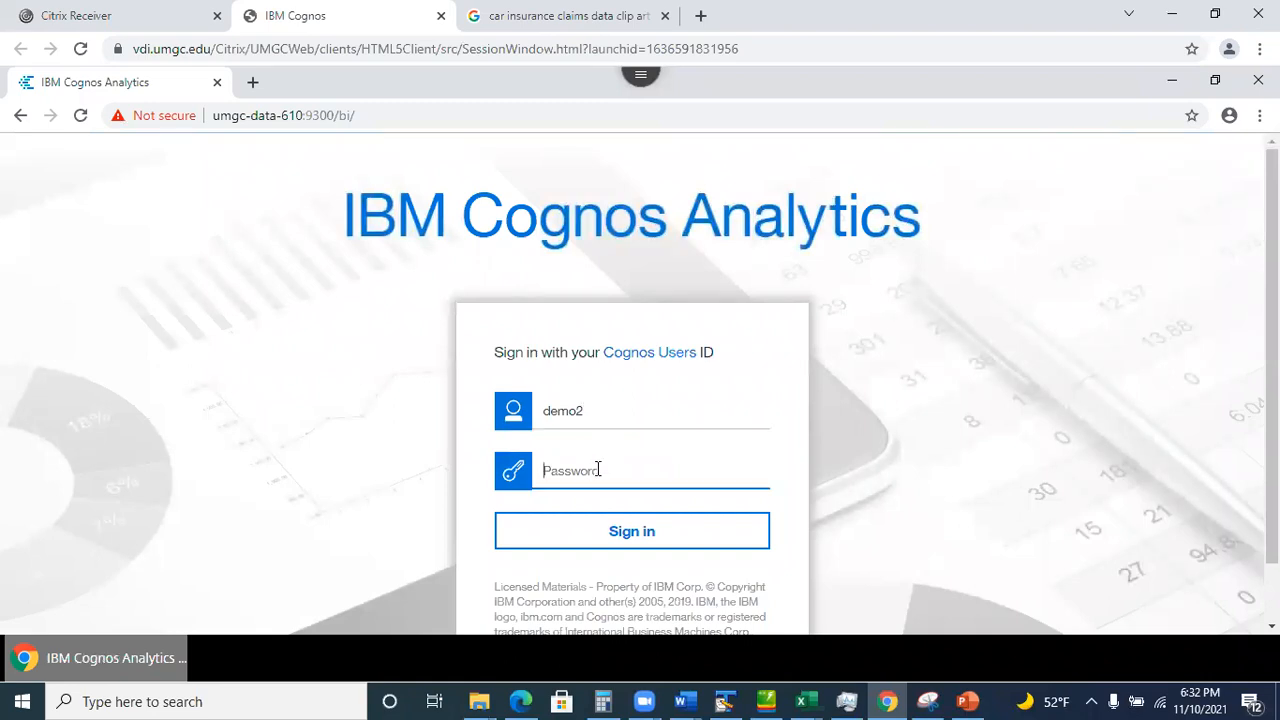
{"action": "type", "text": "password"}
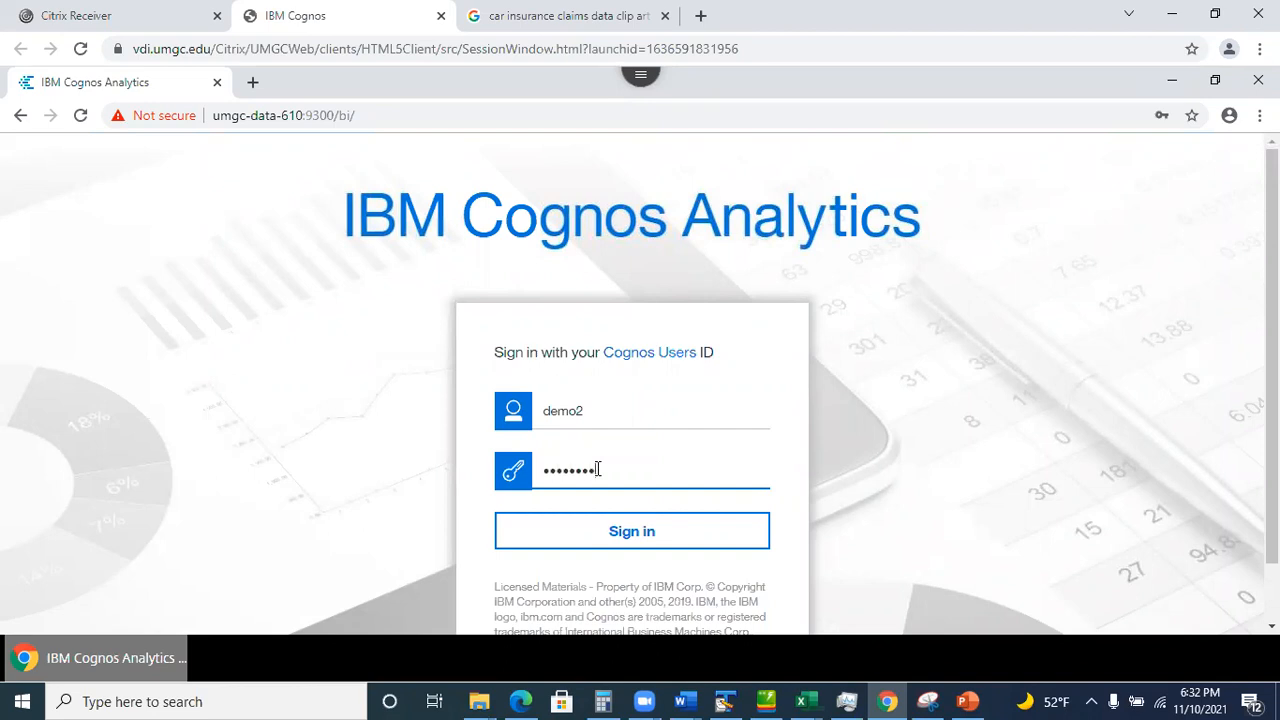
{"action": "left_click", "coordinate": [610, 537]}
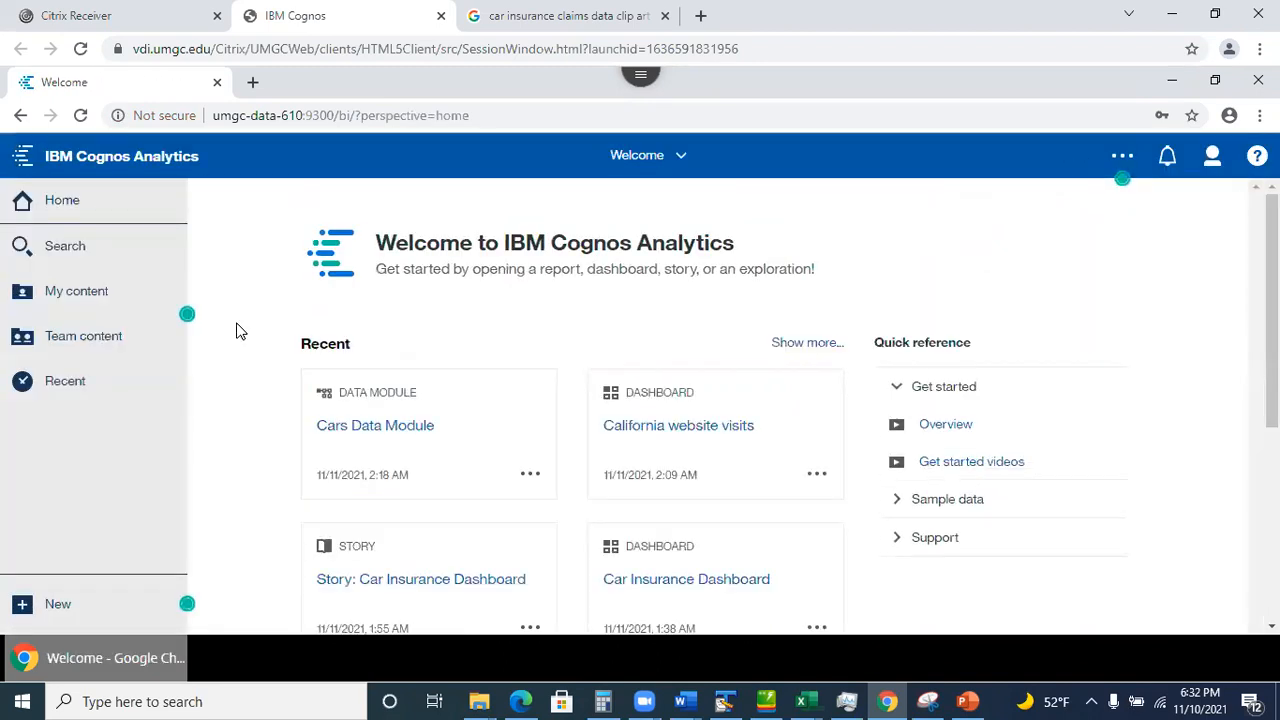
Open Cars exploration from Team content > Assignment 5 - Group work > Fall 2021 > Session 9080- Team 1.
{"action": "left_click", "coordinate": [105, 338]}
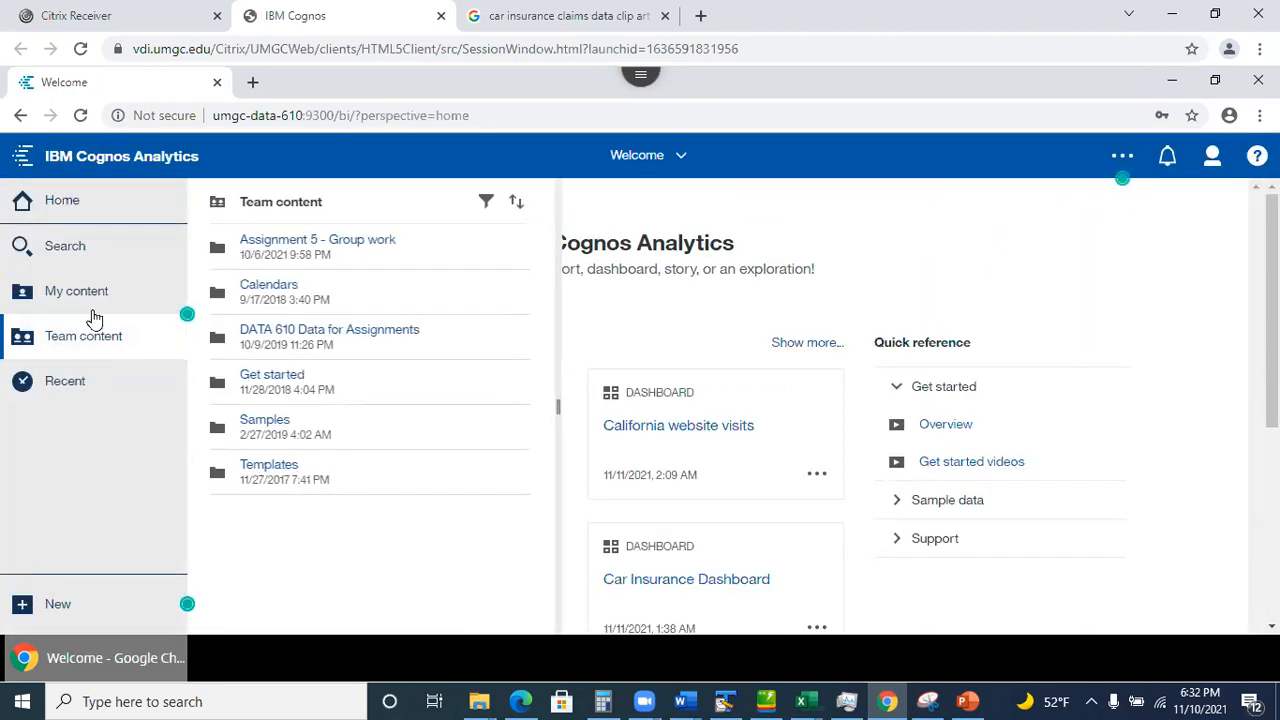
{"action": "left_click", "coordinate": [328, 244]}
{"action": "left_click", "coordinate": [255, 243]}
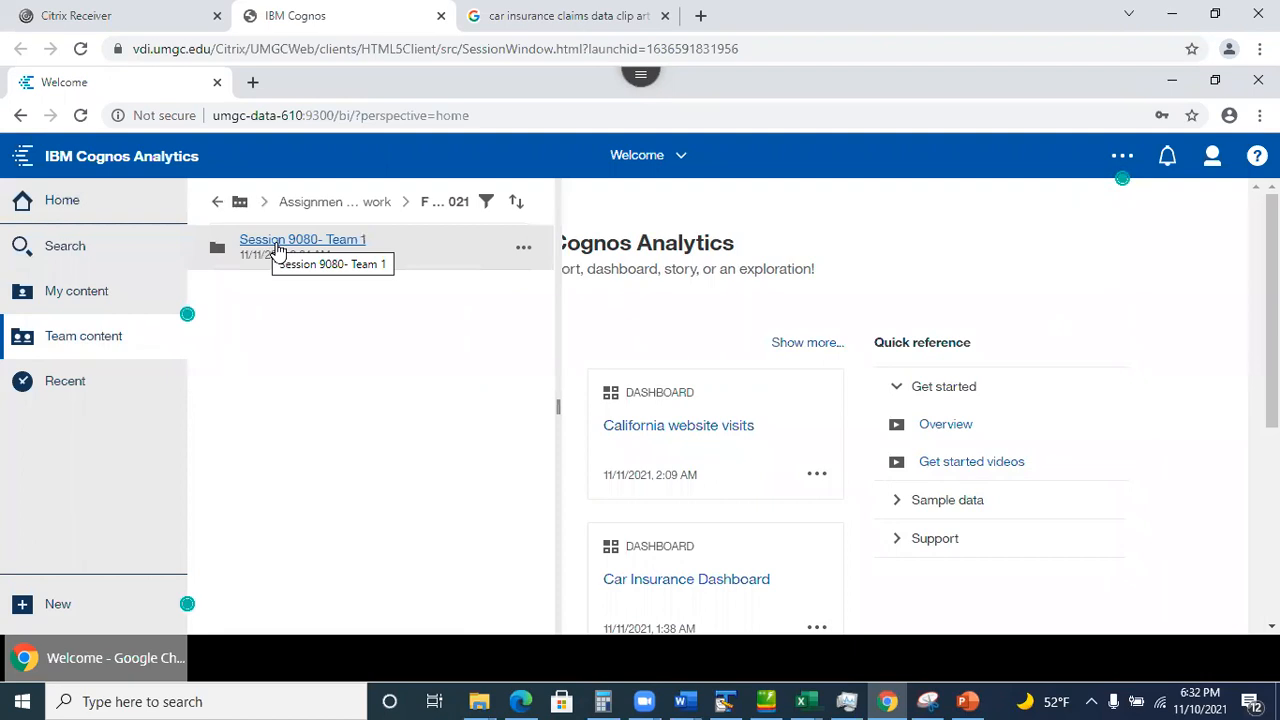
{"action": "left_click", "coordinate": [278, 245]}
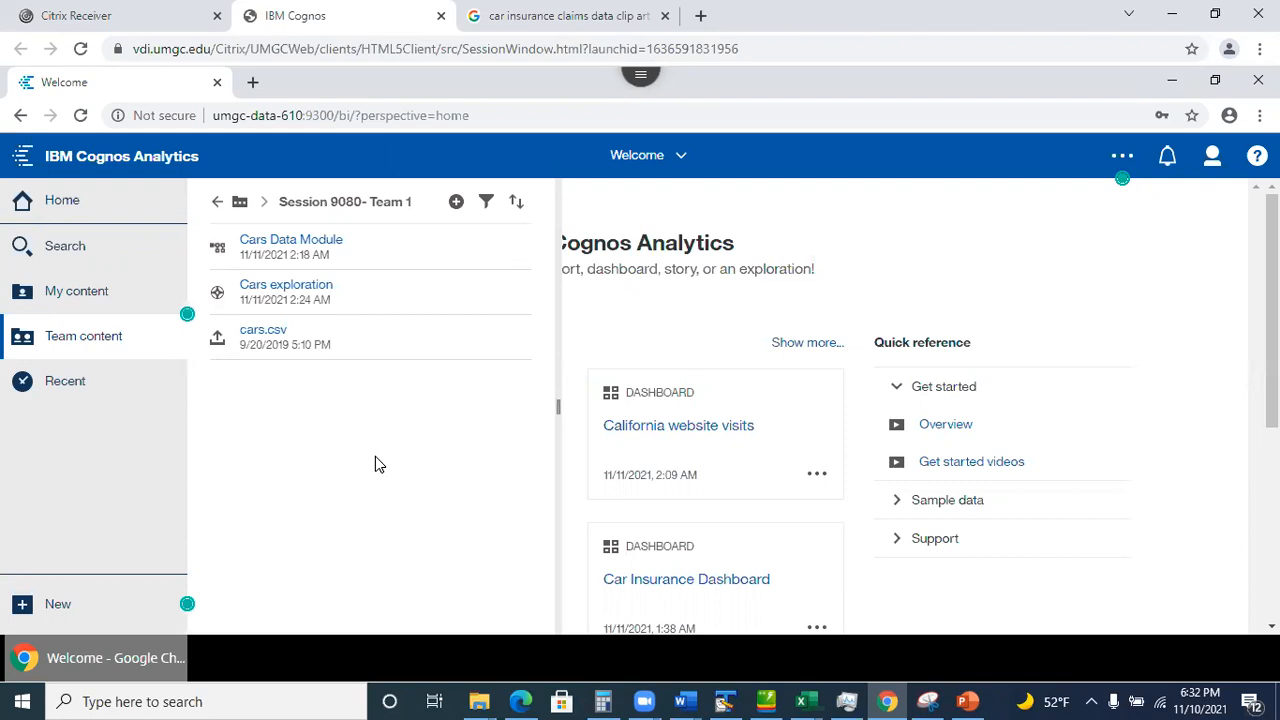
{"action": "left_click", "coordinate": [272, 291]}
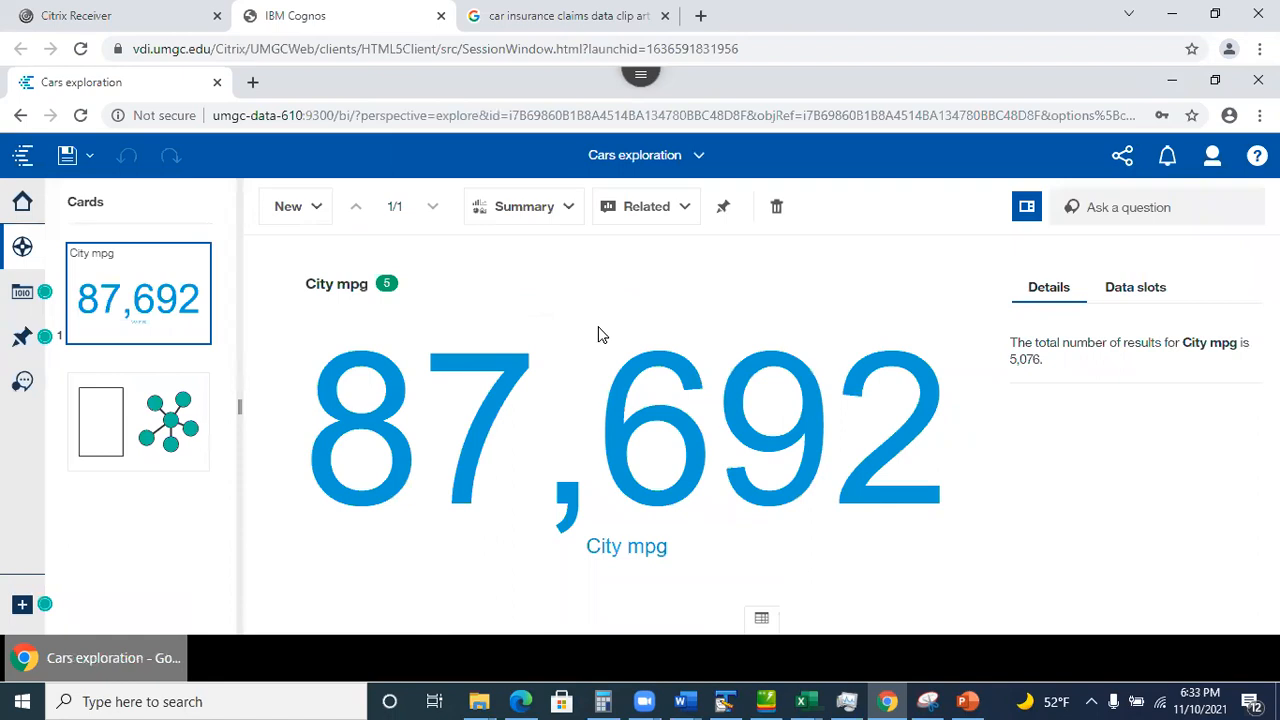
Close Cars exploration from the open-items list, then show PowerPoint slide 31 on case statements.
{"action": "left_click", "coordinate": [699, 157]}
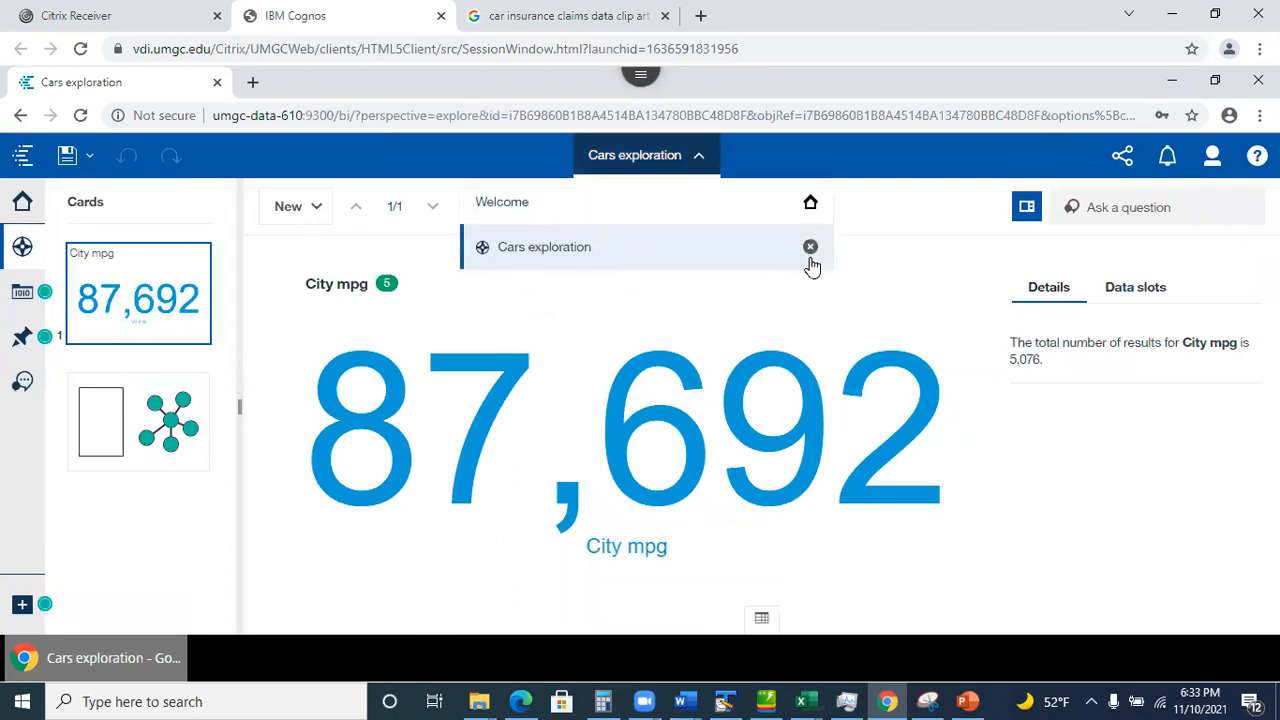
{"action": "left_click", "coordinate": [810, 248]}
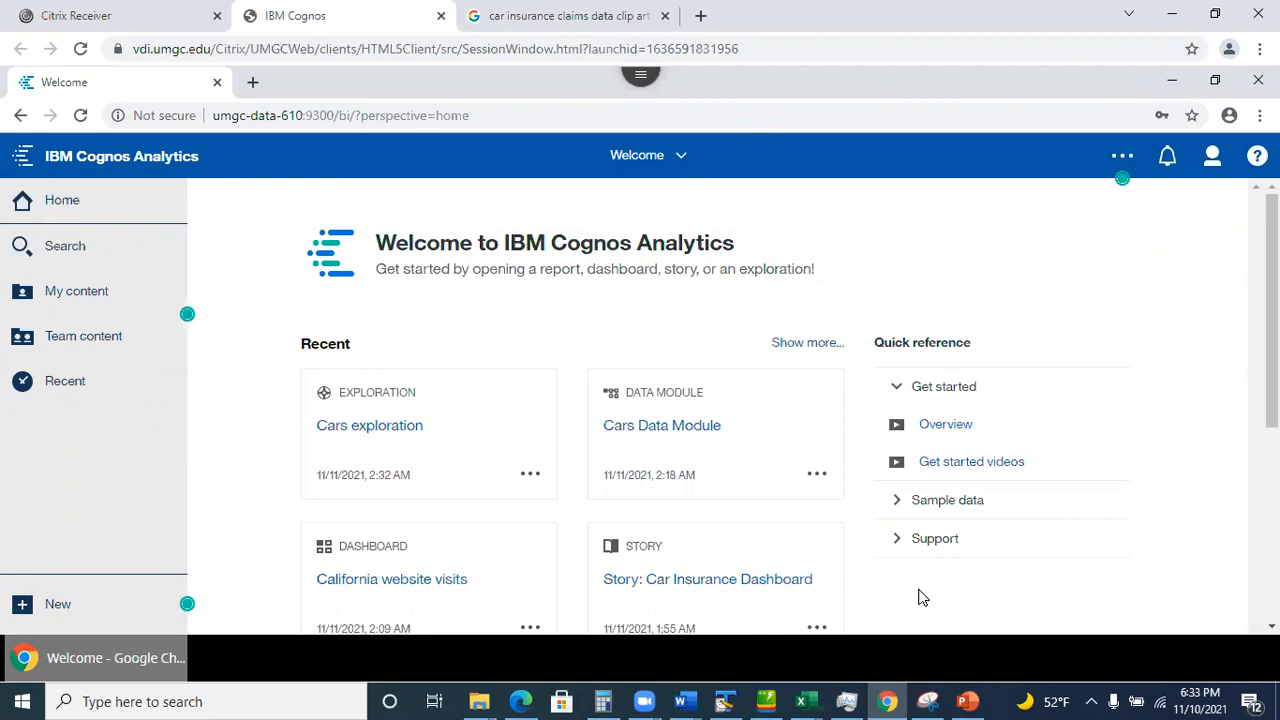
{"action": "left_click", "coordinate": [967, 701]}
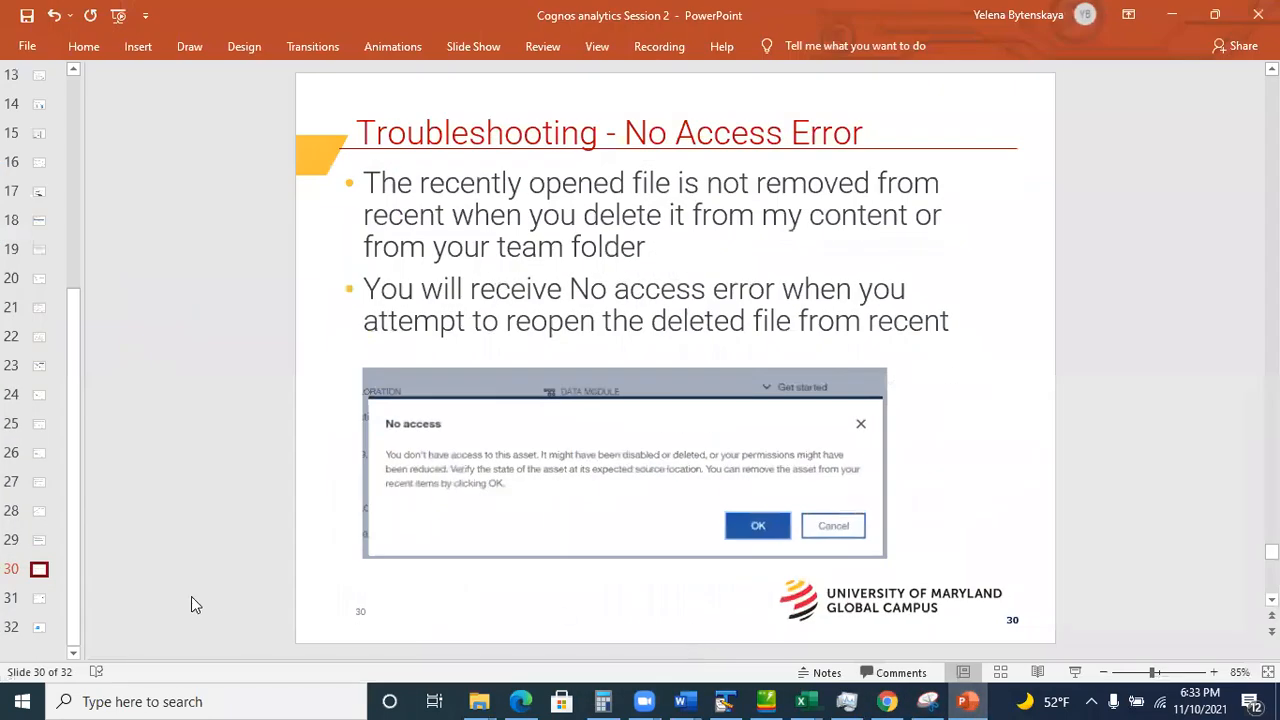
{"action": "left_click", "coordinate": [33, 598]}
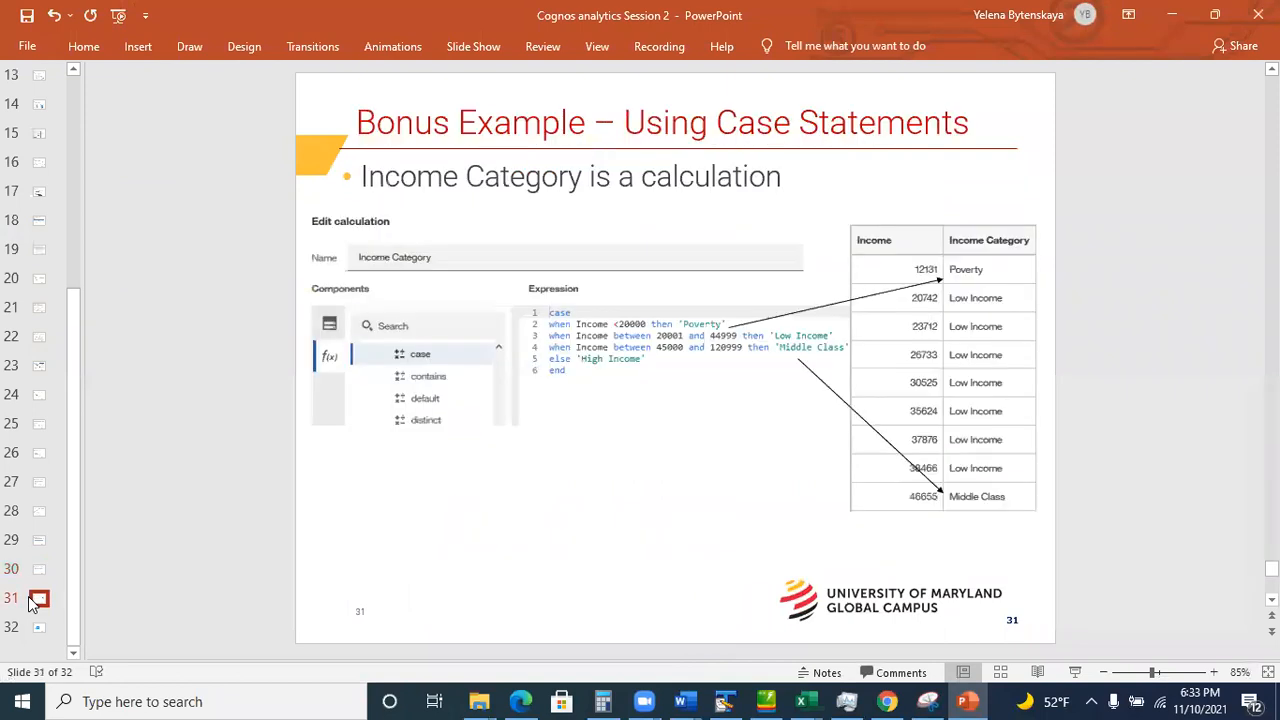